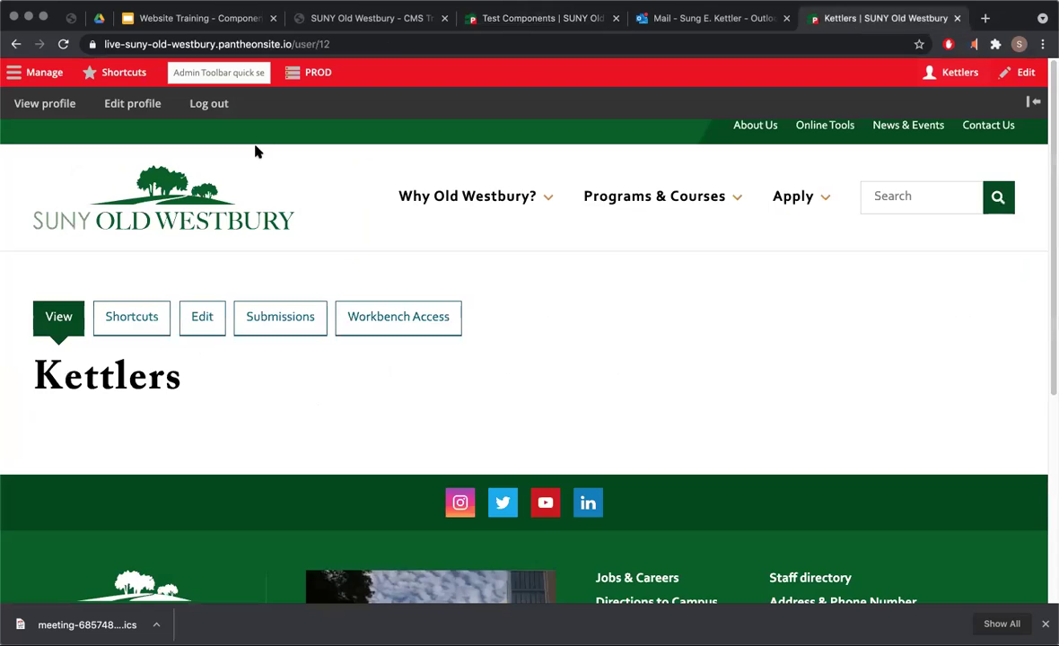
Start creating a new content item of the Basic page type.
{"action": "left_click", "coordinate": [50, 75]}
{"action": "mouse_move", "coordinate": [81, 104]}
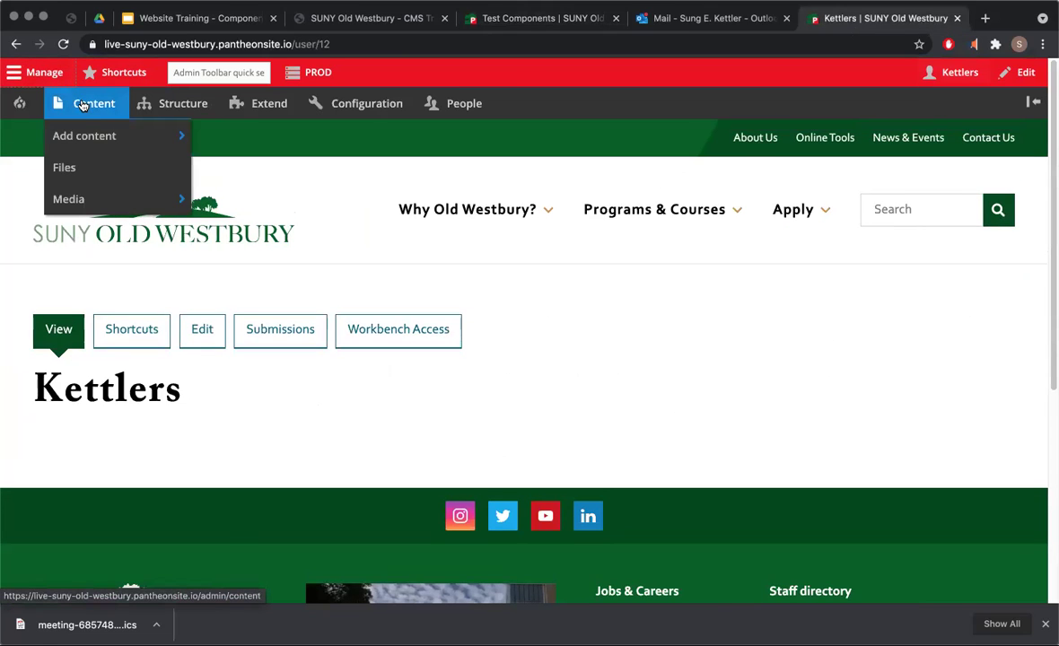
{"action": "mouse_move", "coordinate": [88, 132]}
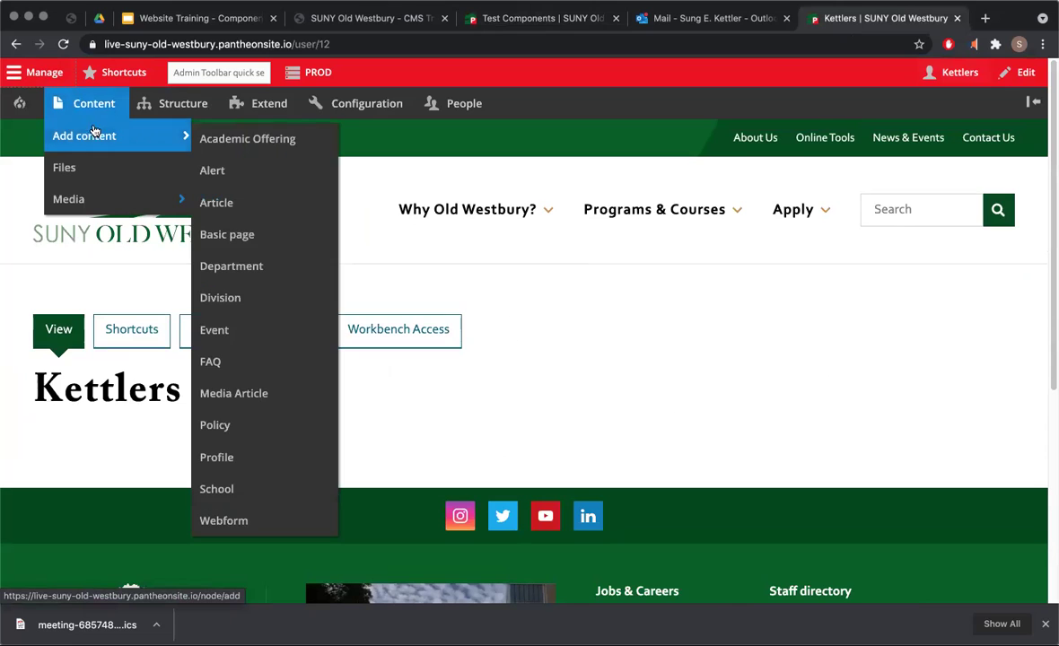
{"action": "left_click", "coordinate": [259, 234]}
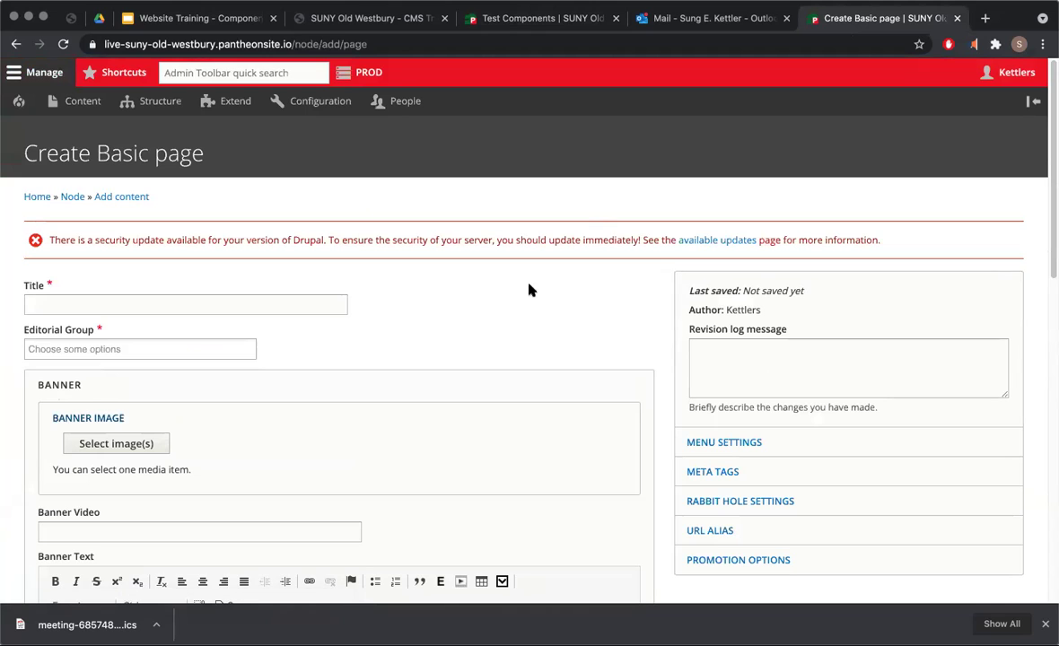
{"action": "left_click_drag", "start_coordinate": [322, 239], "coordinate": [25, 239]}
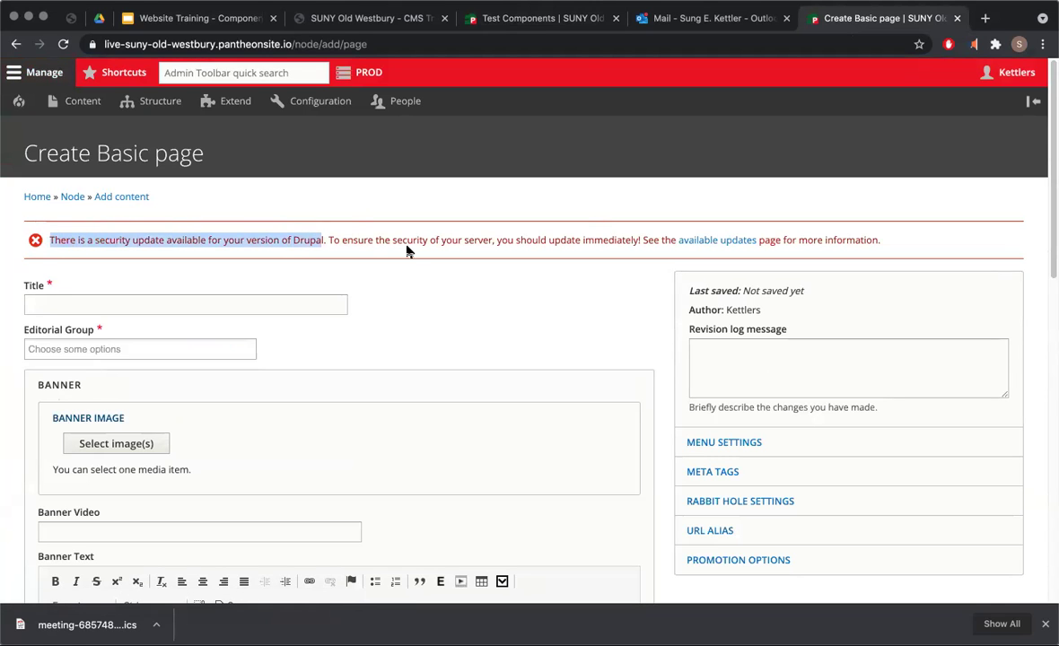
Reuse the saved "Test Components" page title that ends with the author's name, and assign the Marketing Communications editorial group.
{"action": "scroll", "coordinate": [422, 293], "scroll_direction": "down", "scroll_amount": 3}
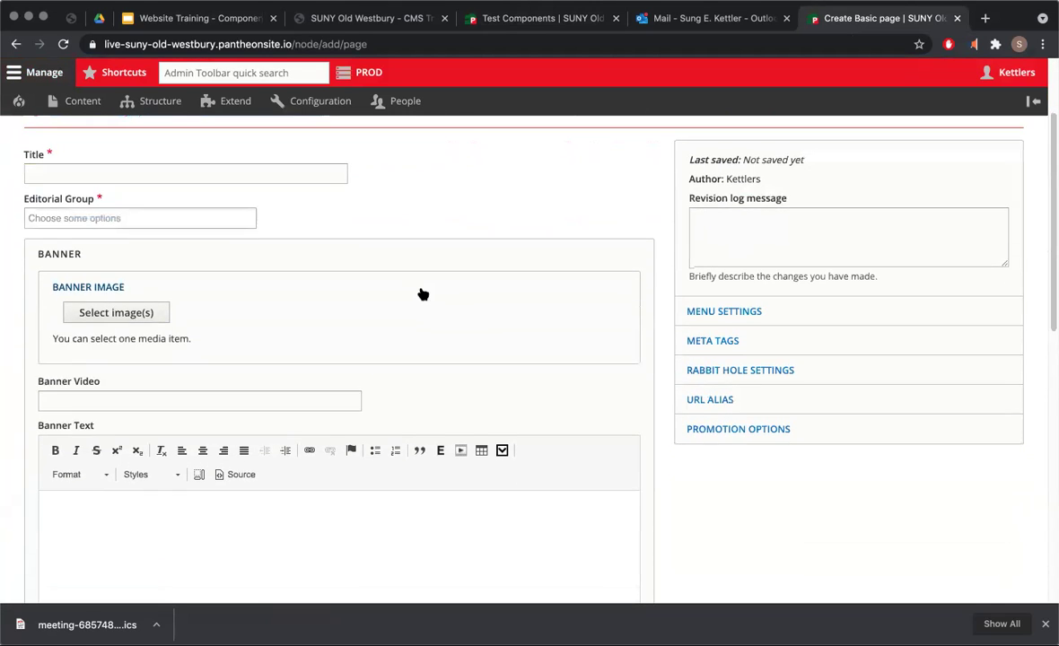
{"action": "left_click", "coordinate": [303, 159]}
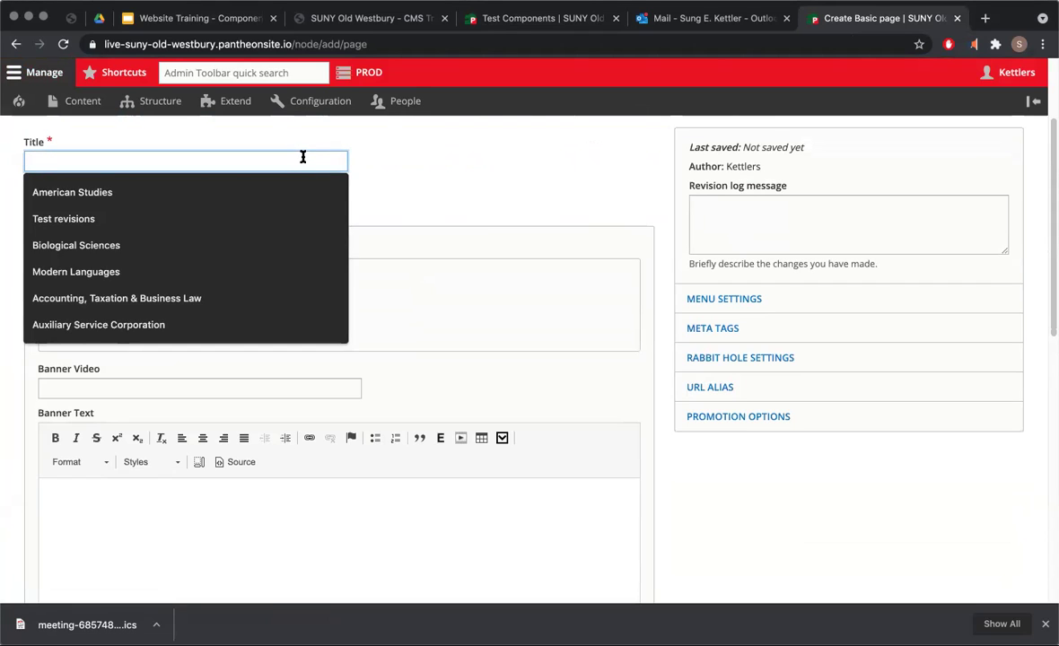
{"action": "type", "text": "Test components by sung"}
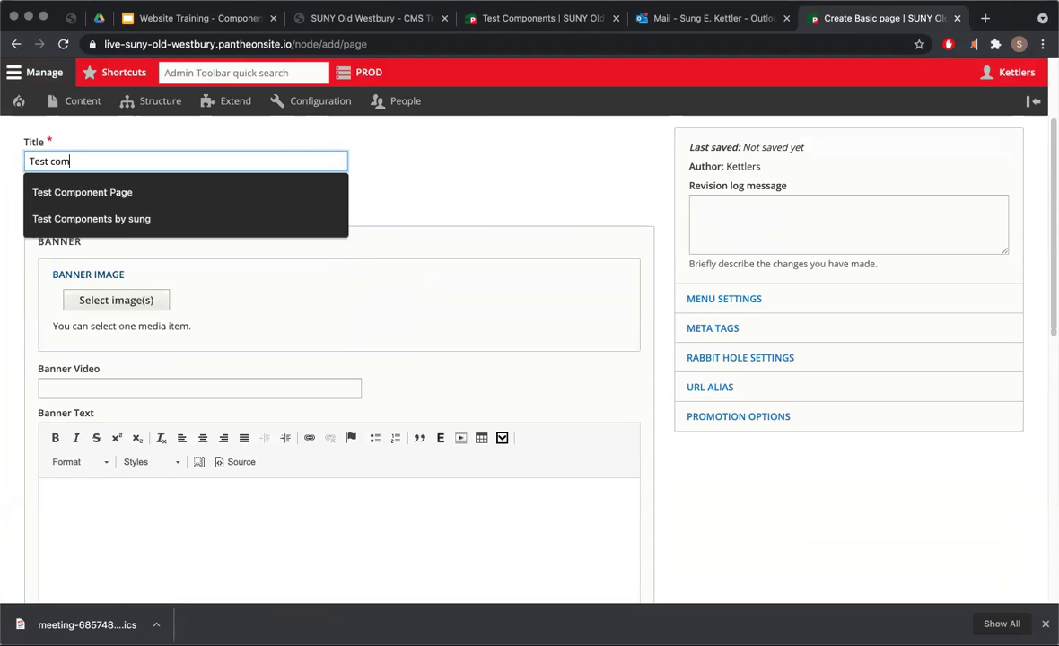
{"action": "left_click", "coordinate": [115, 214]}
{"action": "left_click", "coordinate": [234, 205]}
{"action": "type", "text": "mar"}
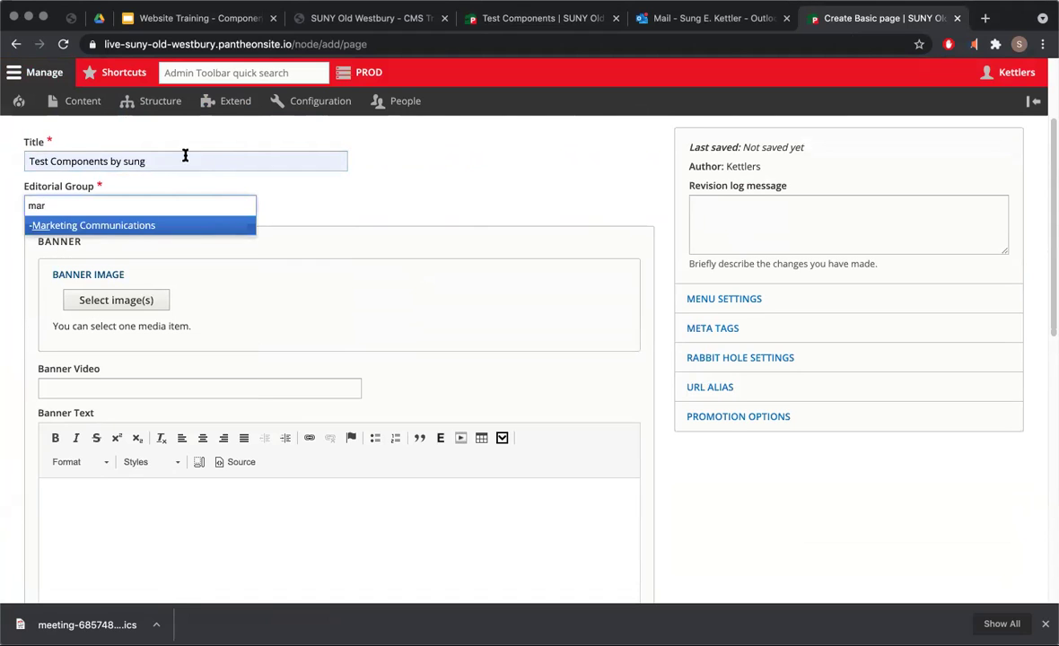
{"action": "left_click", "coordinate": [130, 226]}
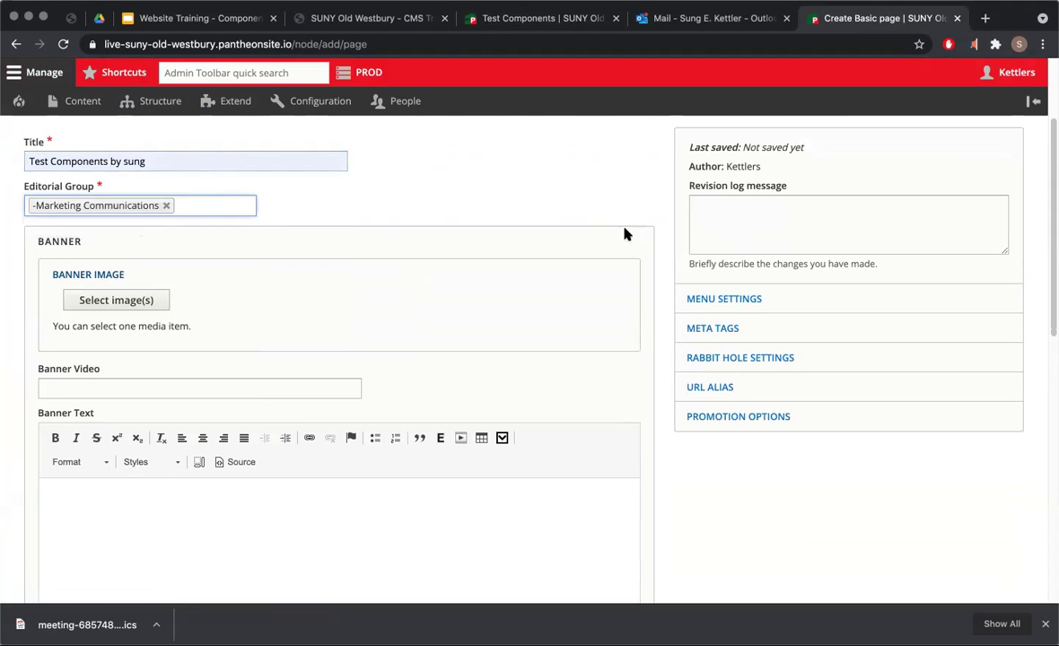
Enter the revision log message "My first attempt at components" for the page.
{"action": "left_click", "coordinate": [805, 204]}
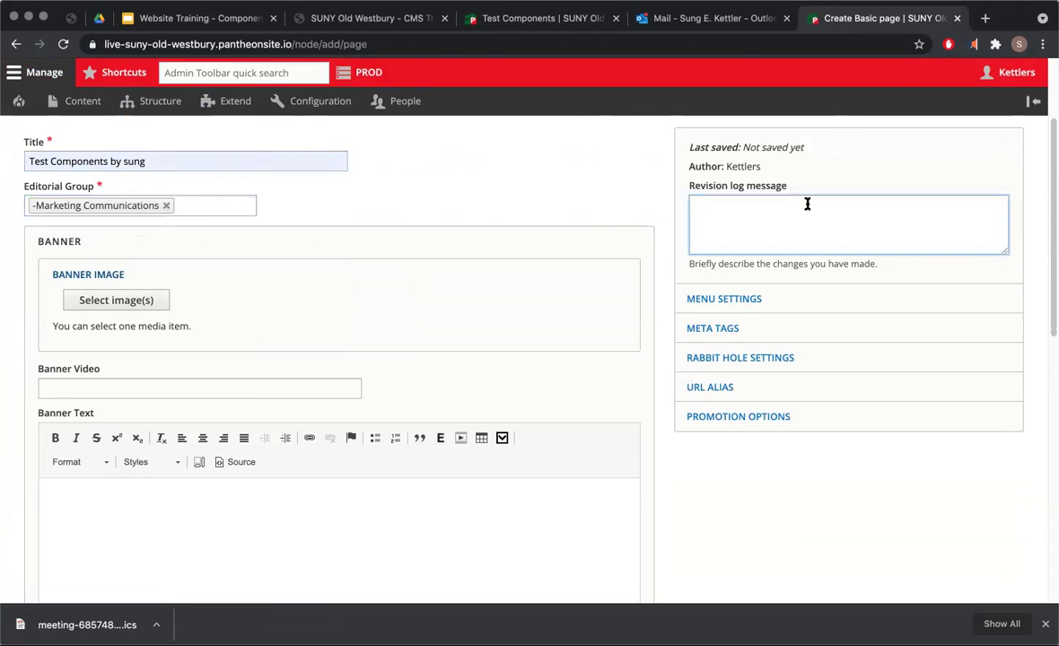
{"action": "type", "text": "My first attemp"}
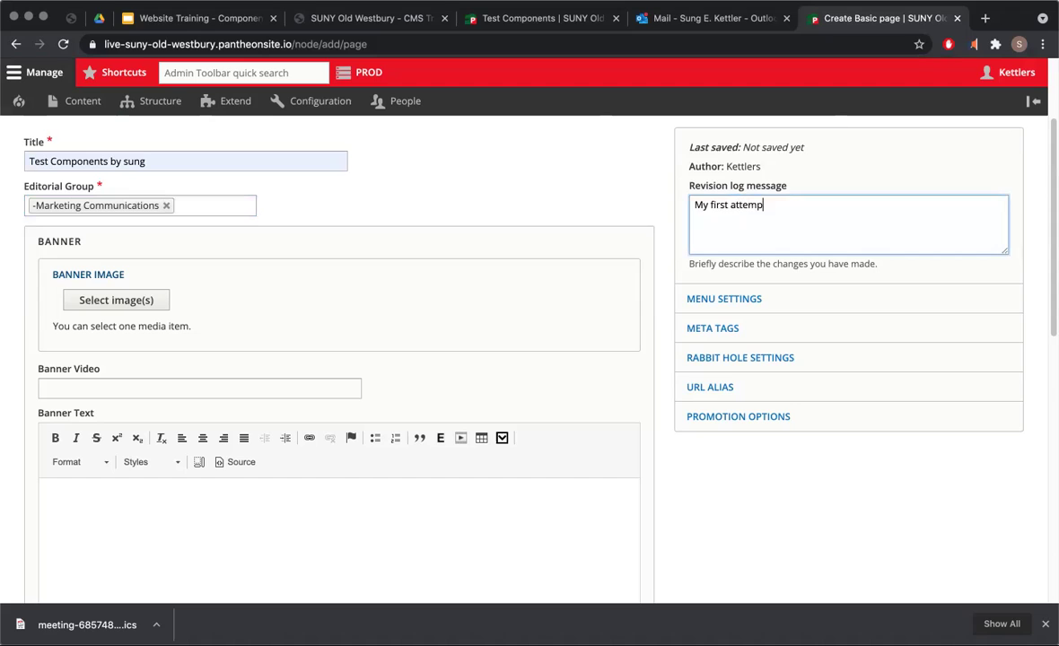
{"action": "type", "text": "t at components"}
{"action": "left_click_drag", "start_coordinate": [865, 212], "coordinate": [675, 208]}
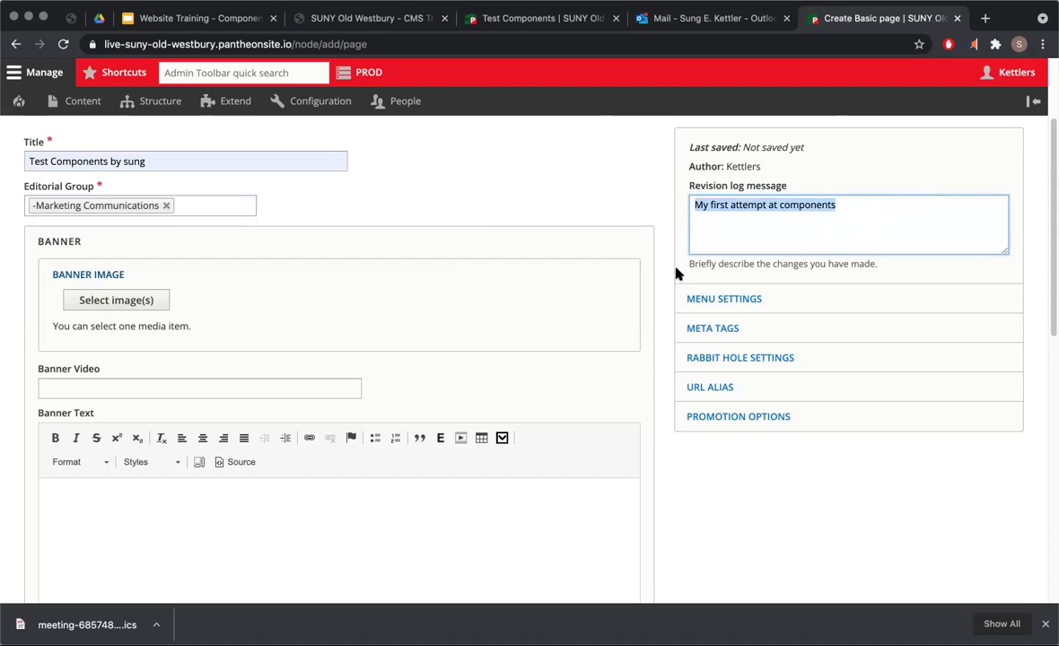
{"action": "left_click", "coordinate": [738, 208]}
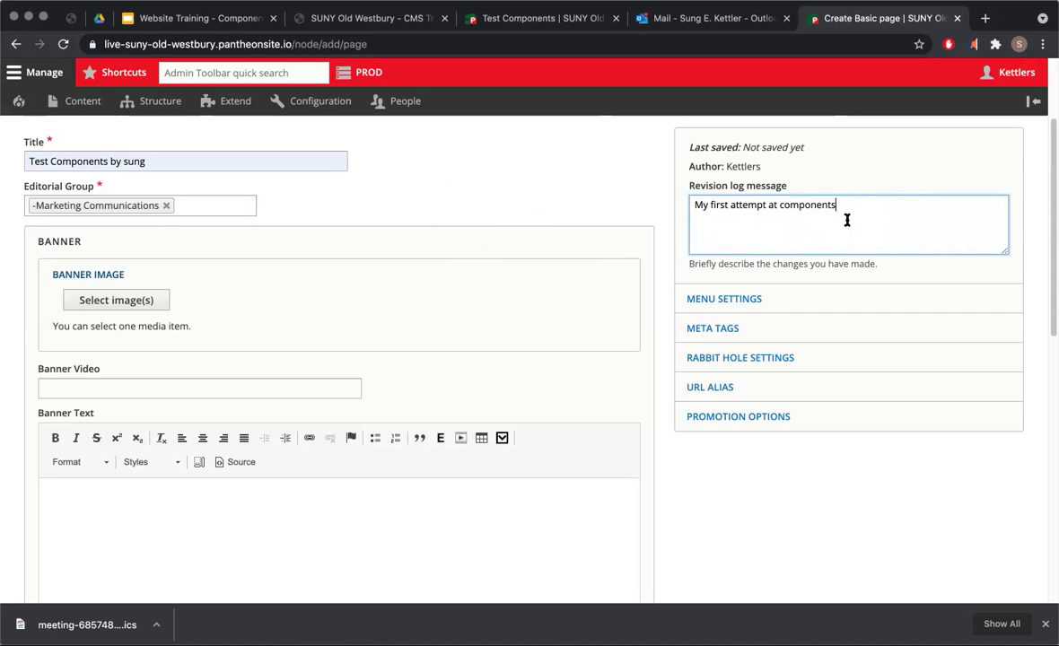
{"action": "left_click_drag", "start_coordinate": [844, 215], "coordinate": [631, 189]}
{"action": "left_click", "coordinate": [472, 195]}
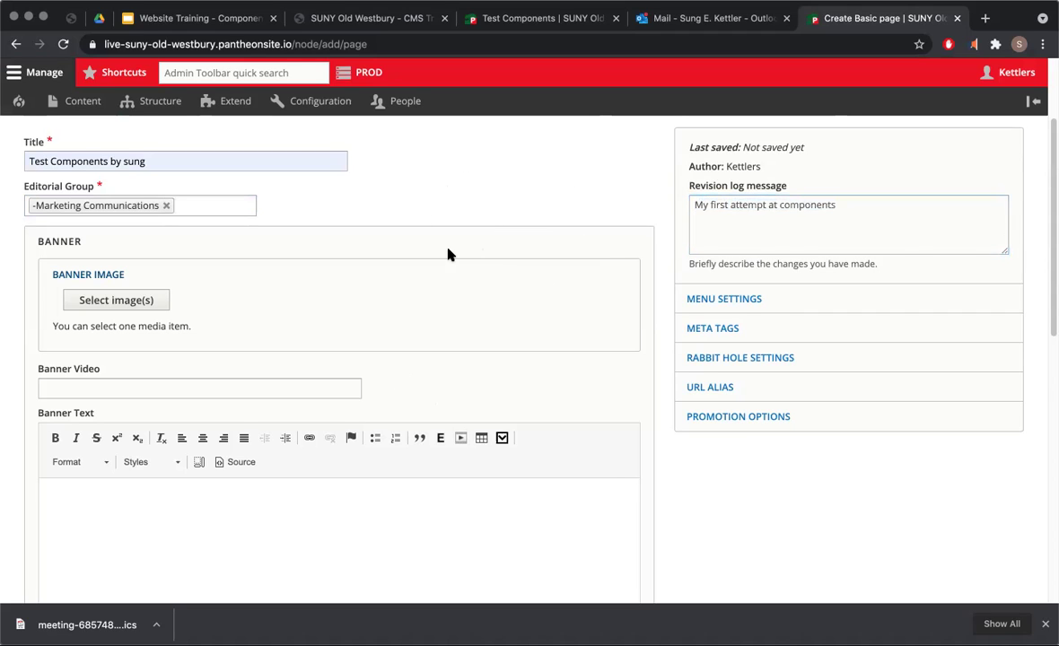
Add a new Grid component node to the page's Components section.
{"action": "scroll", "coordinate": [448, 255], "scroll_direction": "down", "scroll_amount": 8}
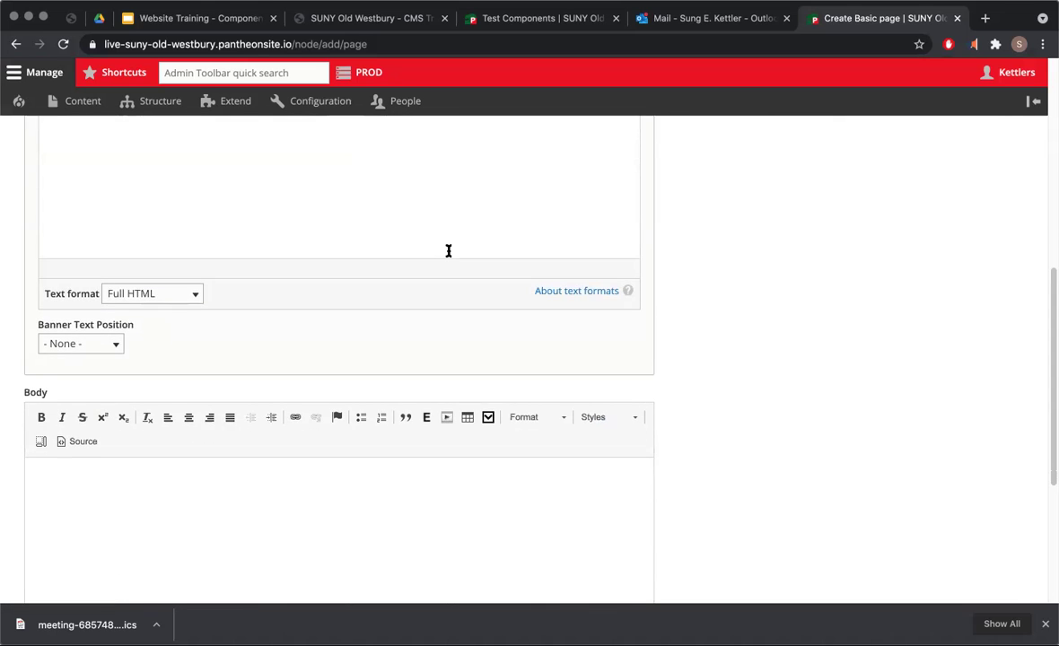
{"action": "scroll", "coordinate": [449, 250], "scroll_direction": "up", "scroll_amount": 6}
{"action": "scroll", "coordinate": [449, 250], "scroll_direction": "down", "scroll_amount": 5}
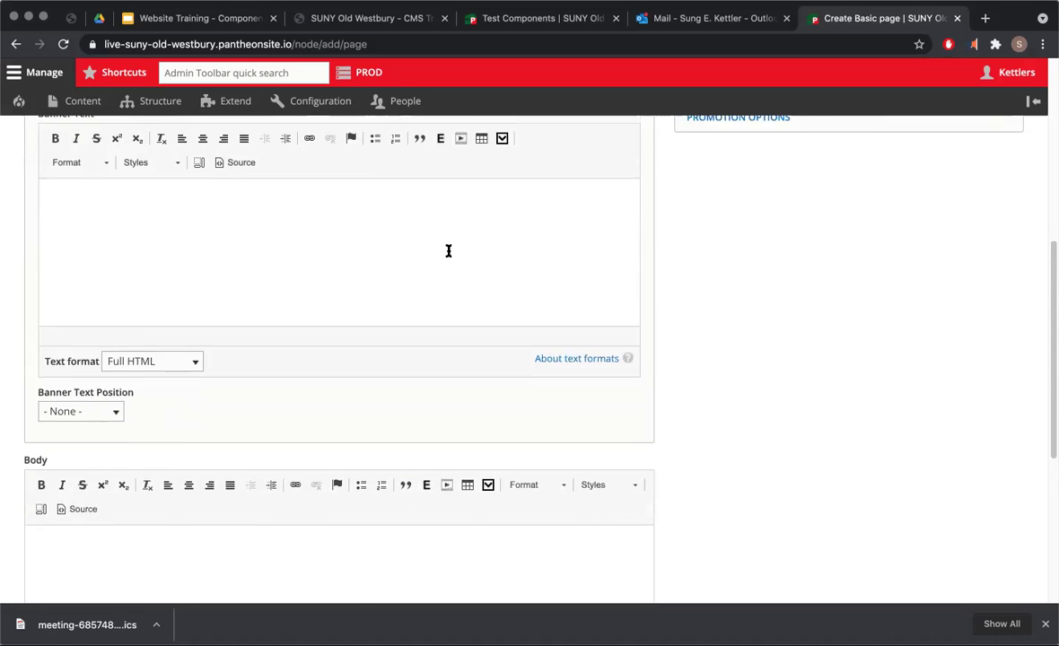
{"action": "scroll", "coordinate": [449, 252], "scroll_direction": "up", "scroll_amount": 7}
{"action": "scroll", "coordinate": [380, 375], "scroll_direction": "down", "scroll_amount": 15}
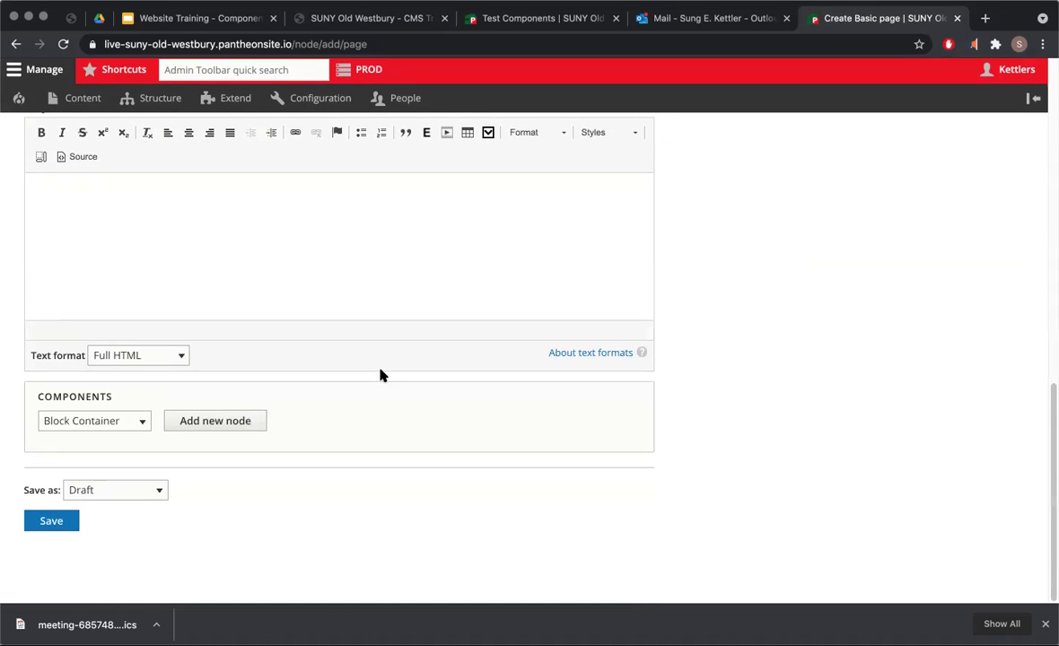
{"action": "mouse_move", "coordinate": [125, 399]}
{"action": "left_mouse_down"}
{"action": "mouse_move", "coordinate": [37, 400]}
{"action": "mouse_move", "coordinate": [133, 408]}
{"action": "left_mouse_up"}
{"action": "left_click", "coordinate": [35, 403]}
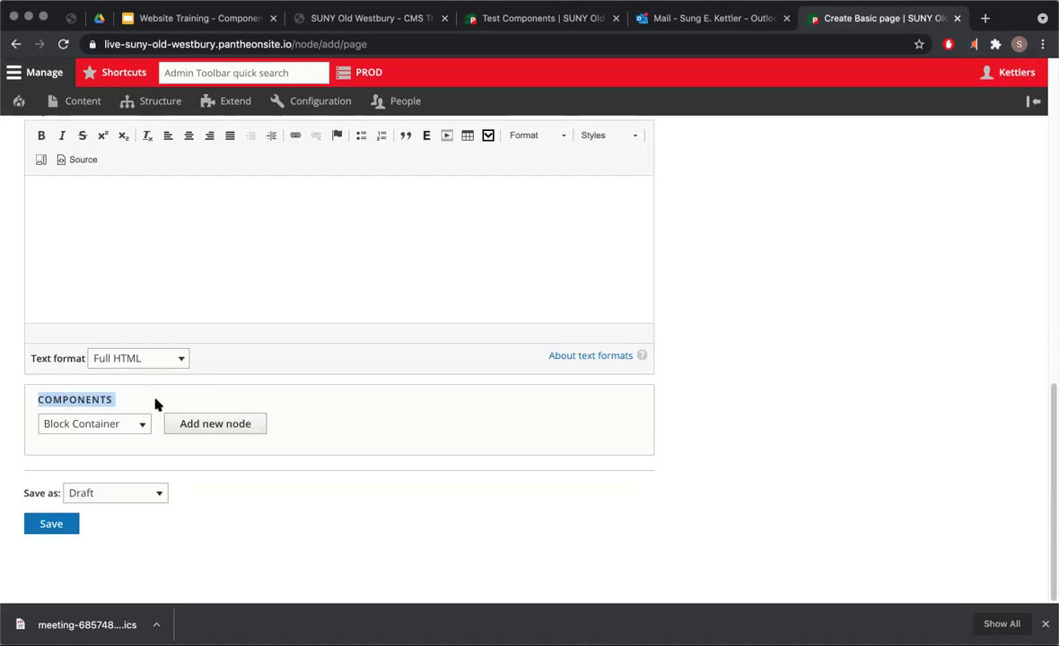
{"action": "left_click", "coordinate": [142, 426]}
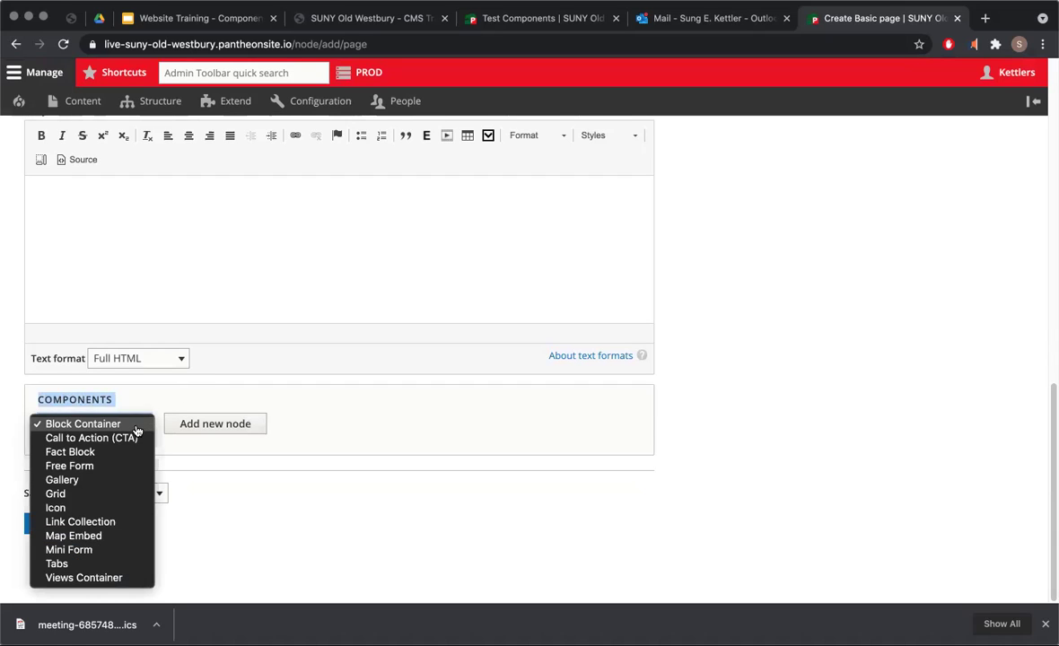
{"action": "left_click", "coordinate": [106, 492]}
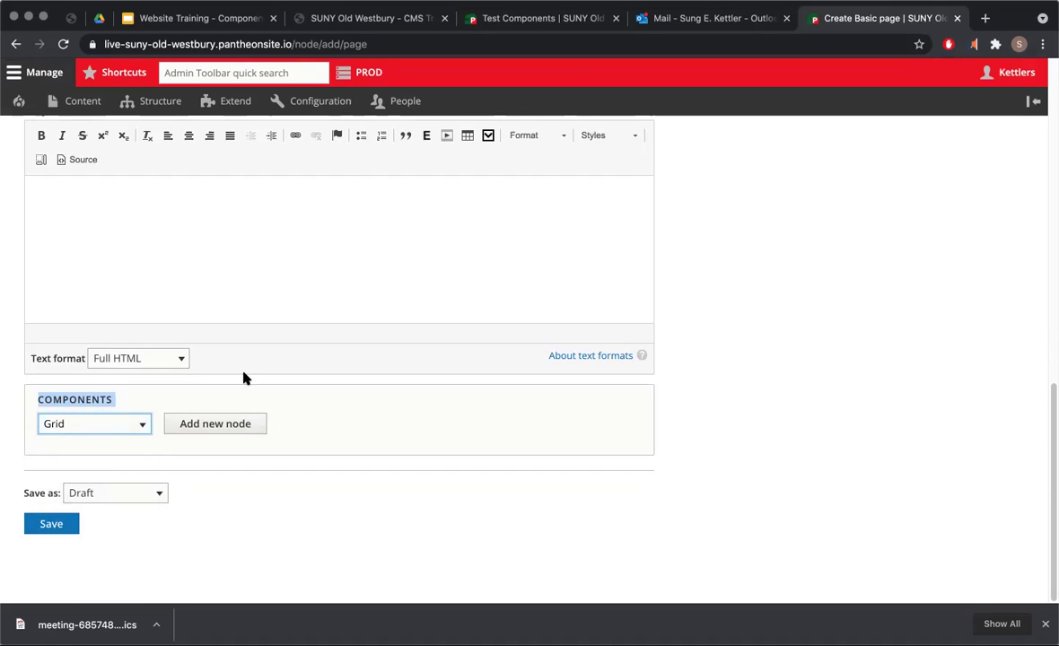
{"action": "left_click", "coordinate": [229, 424]}
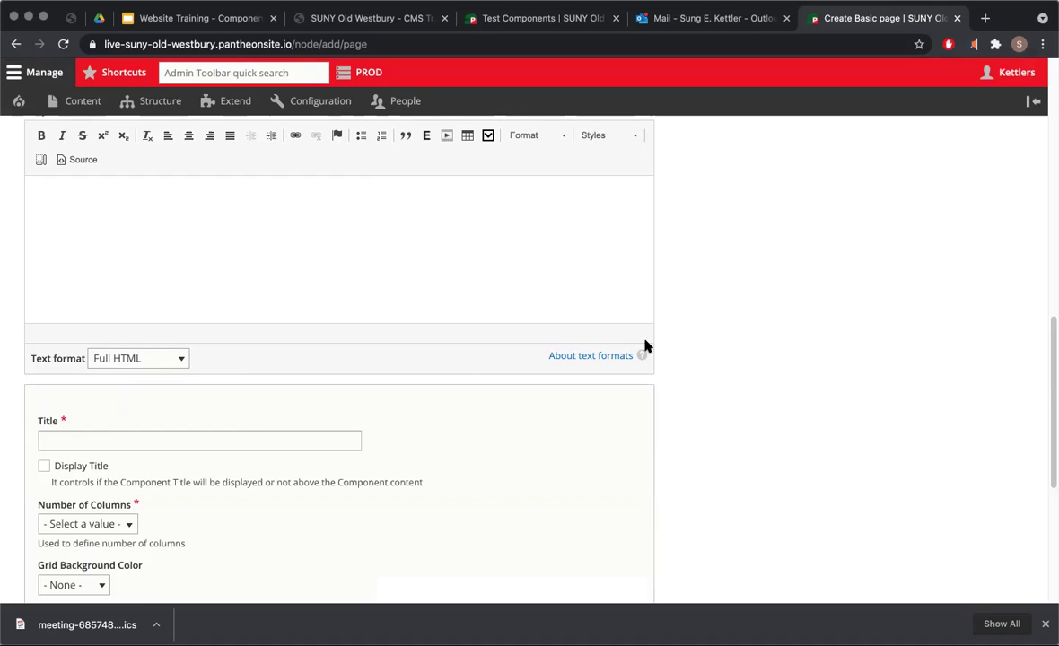
Title the Grid component "Test 3 column CTA grid" and try adding "Grid" to the end.
{"action": "scroll", "coordinate": [399, 316], "scroll_direction": "down", "scroll_amount": 5}
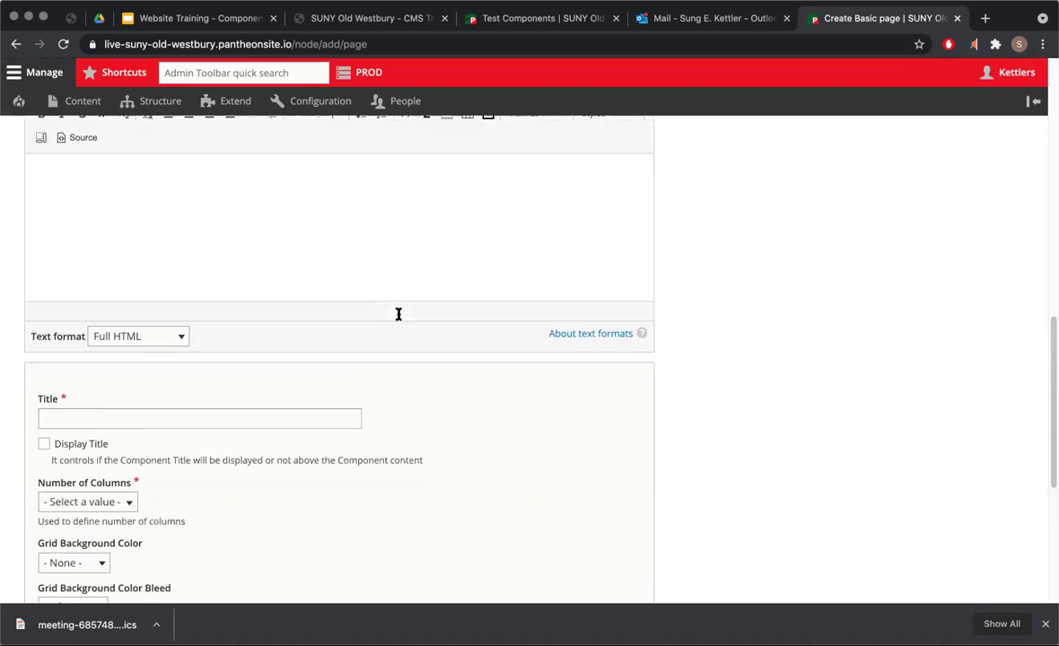
{"action": "left_click", "coordinate": [229, 203]}
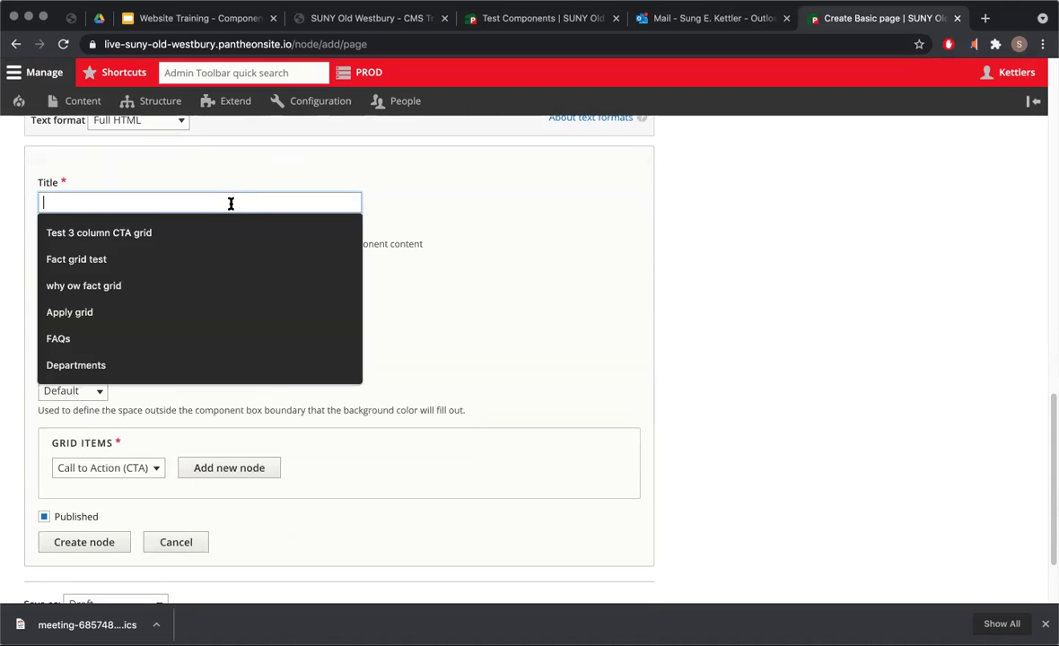
{"action": "left_click", "coordinate": [180, 232]}
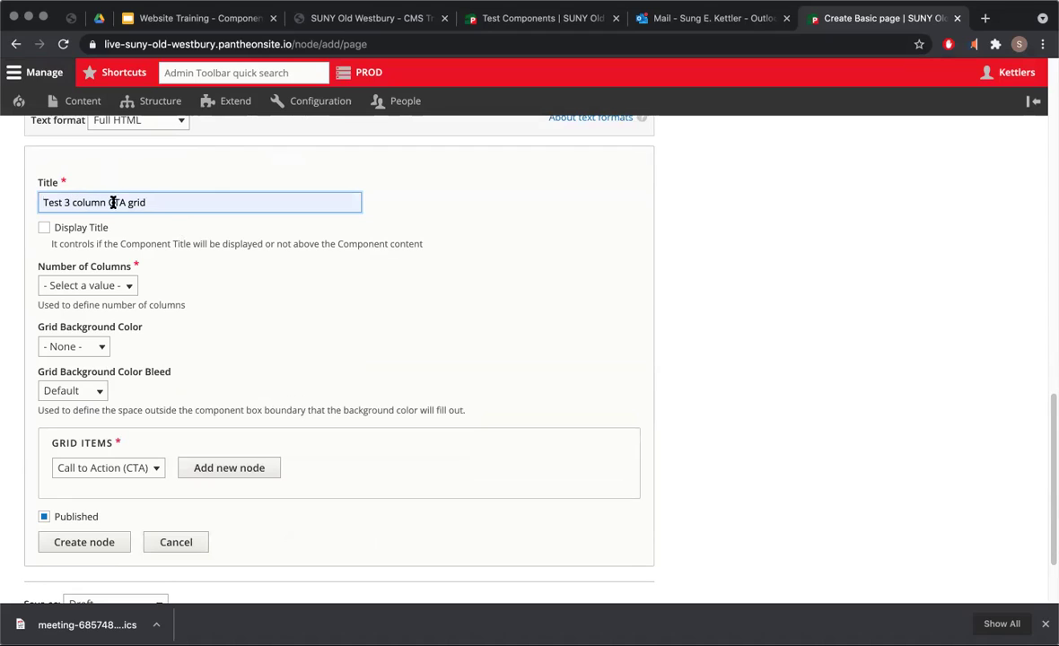
{"action": "mouse_move", "coordinate": [155, 202]}
{"action": "left_mouse_down"}
{"action": "mouse_move", "coordinate": [103, 203]}
{"action": "mouse_move", "coordinate": [158, 204]}
{"action": "left_mouse_up"}
{"action": "left_click", "coordinate": [156, 202]}
{"action": "left_click", "coordinate": [163, 203]}
{"action": "type", "text": "Grid"}
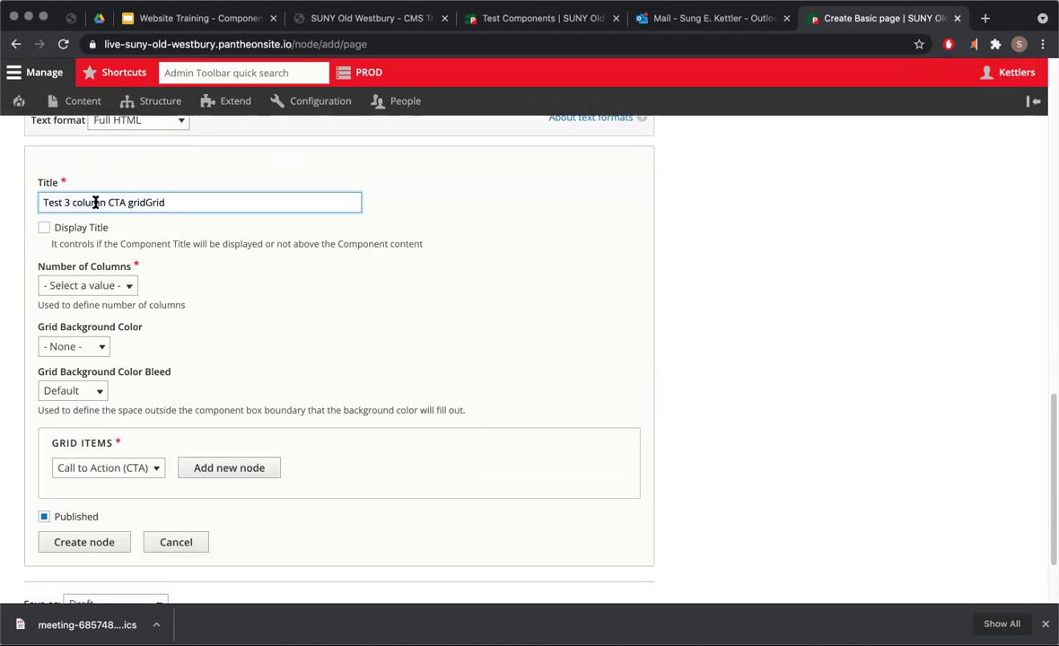
Replace the Grid component's title with "Grid 3 column CTA for component demo".
{"action": "left_click_drag", "start_coordinate": [172, 198], "coordinate": [7, 198]}
{"action": "type", "text": "Gro"}
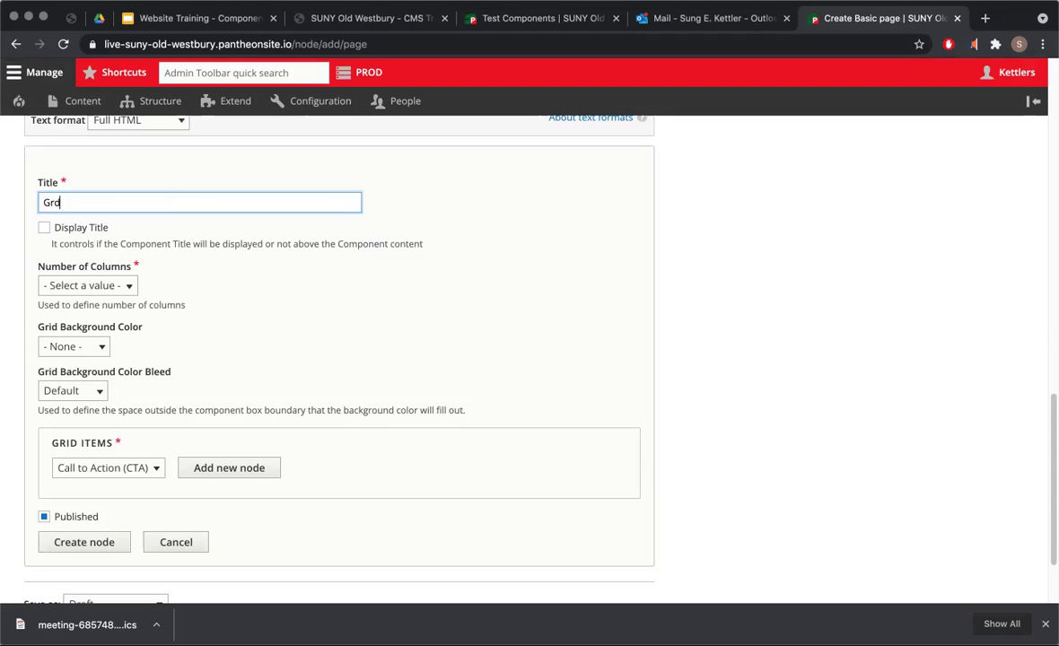
{"action": "key", "text": "BackSpace"}
{"action": "key", "text": "BackSpace"}
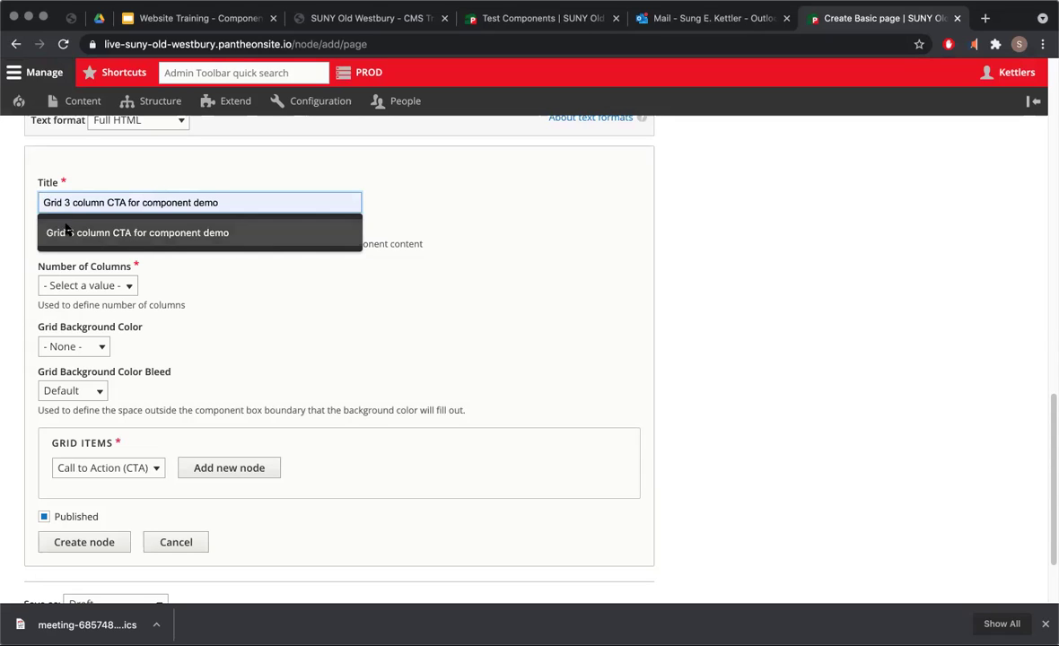
{"action": "left_click", "coordinate": [65, 232]}
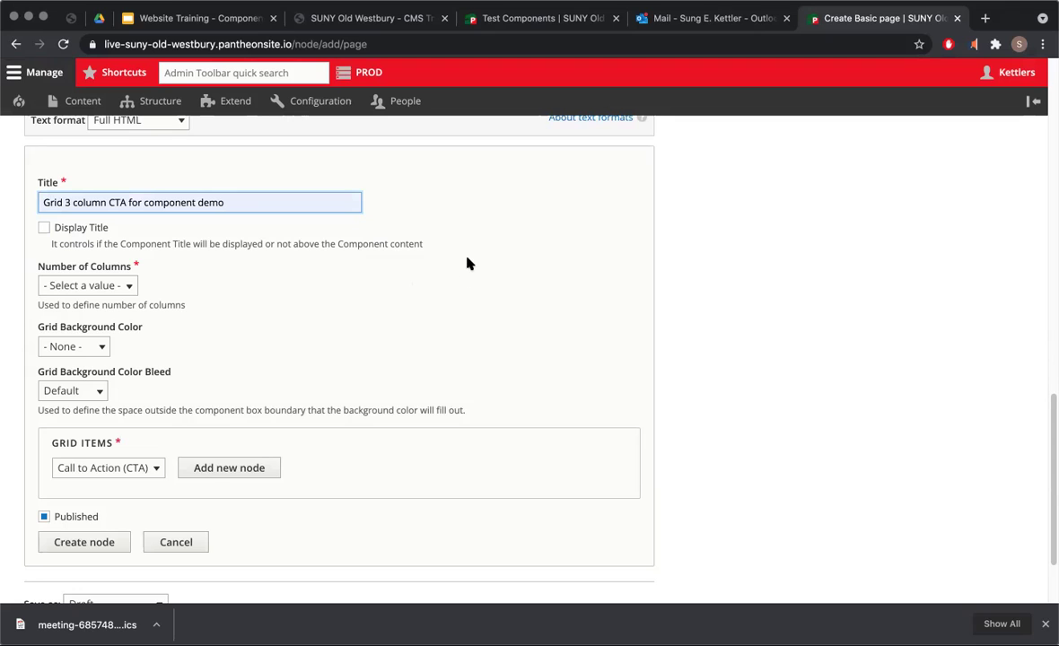
Search existing content for "grid" from a new link in the page body, and discard the link.
{"action": "scroll", "coordinate": [467, 263], "scroll_direction": "up", "scroll_amount": 5}
{"action": "left_click", "coordinate": [362, 321]}
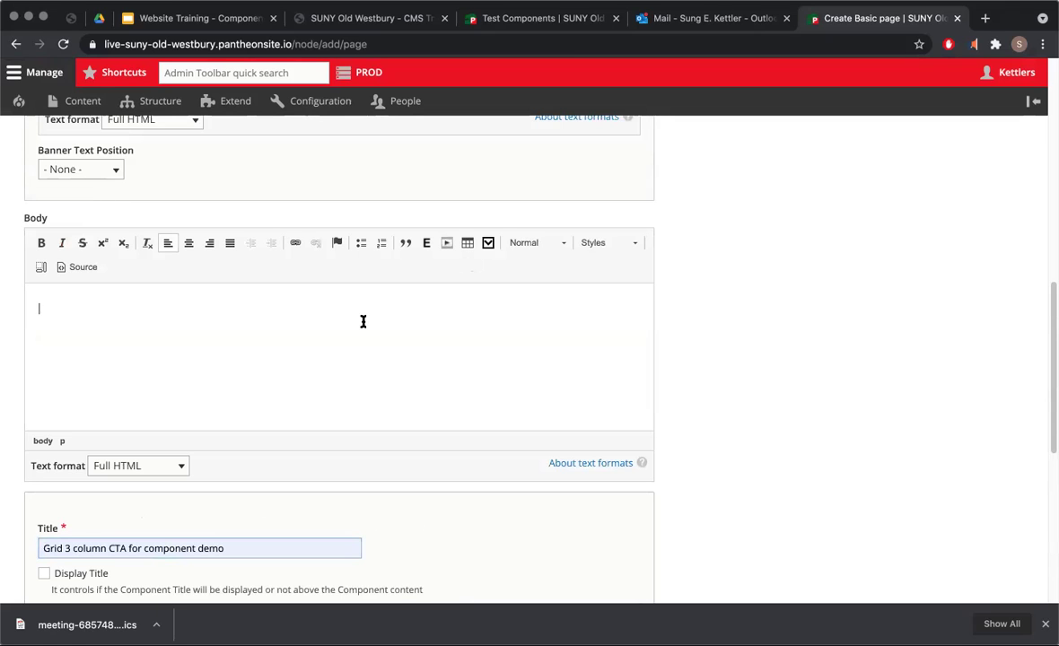
{"action": "left_click", "coordinate": [296, 244]}
{"action": "type", "text": "grid"}
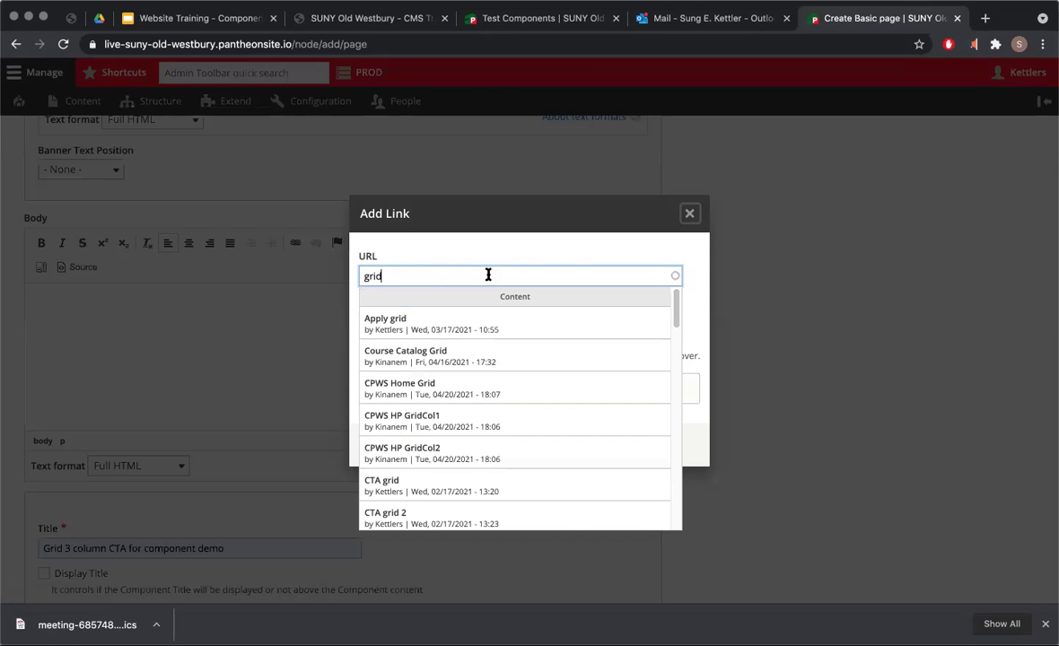
{"action": "scroll", "coordinate": [478, 389], "scroll_direction": "down", "scroll_amount": 5}
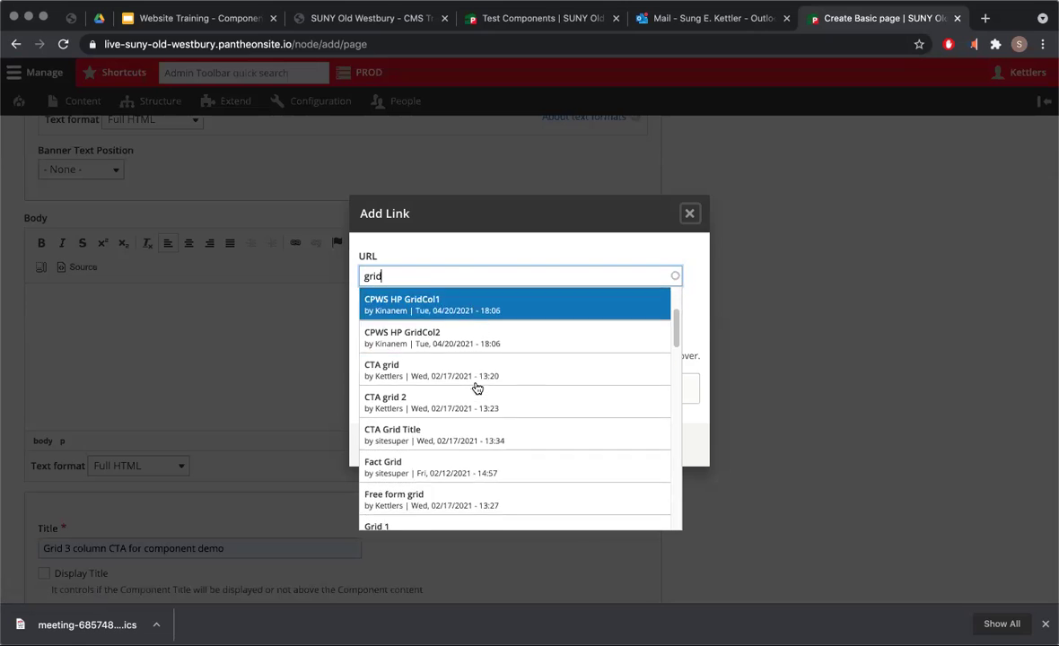
{"action": "scroll", "coordinate": [476, 435], "scroll_direction": "up", "scroll_amount": 5}
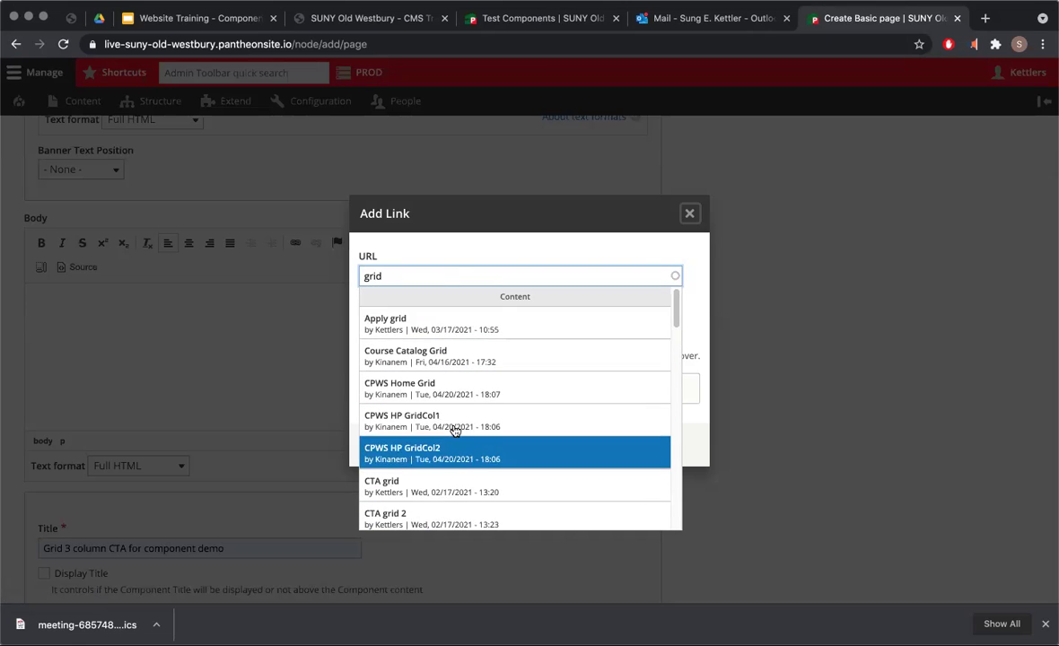
{"action": "double_click", "coordinate": [405, 277]}
{"action": "key", "text": "BackSpace"}
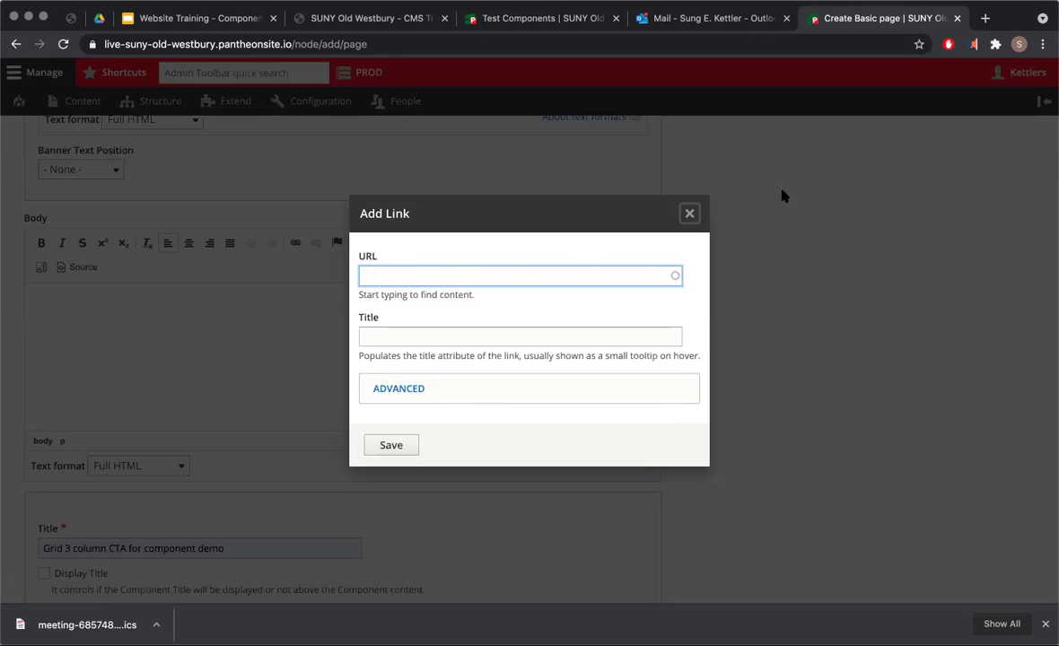
{"action": "left_click", "coordinate": [691, 213]}
{"action": "scroll", "coordinate": [699, 405], "scroll_direction": "down", "scroll_amount": 5}
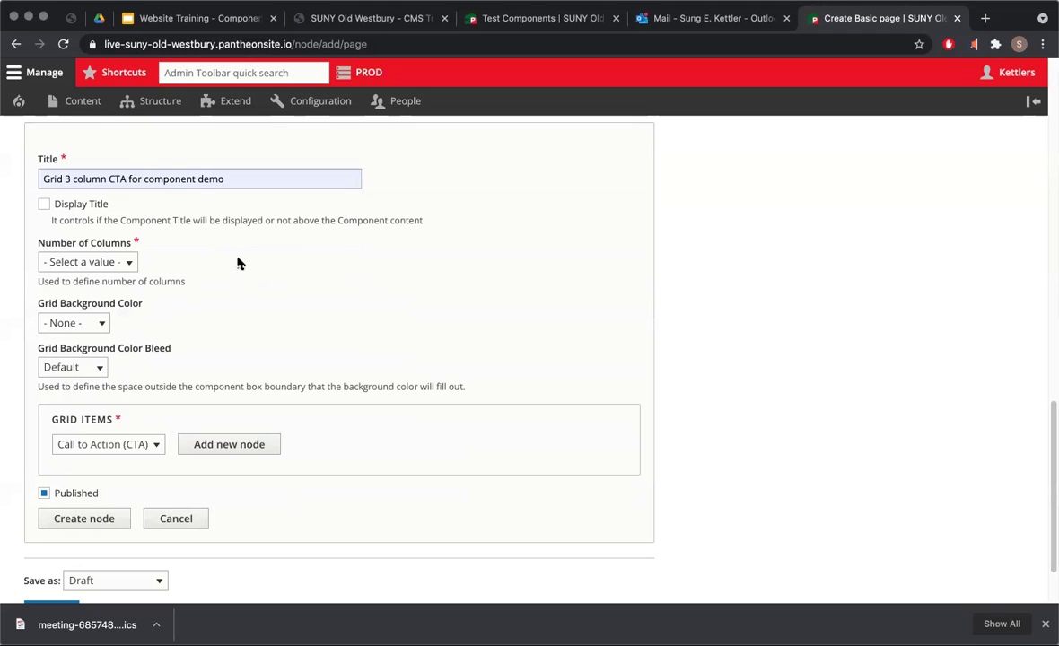
{"action": "left_click", "coordinate": [248, 179]}
{"action": "left_click_drag", "start_coordinate": [240, 178], "coordinate": [27, 165]}
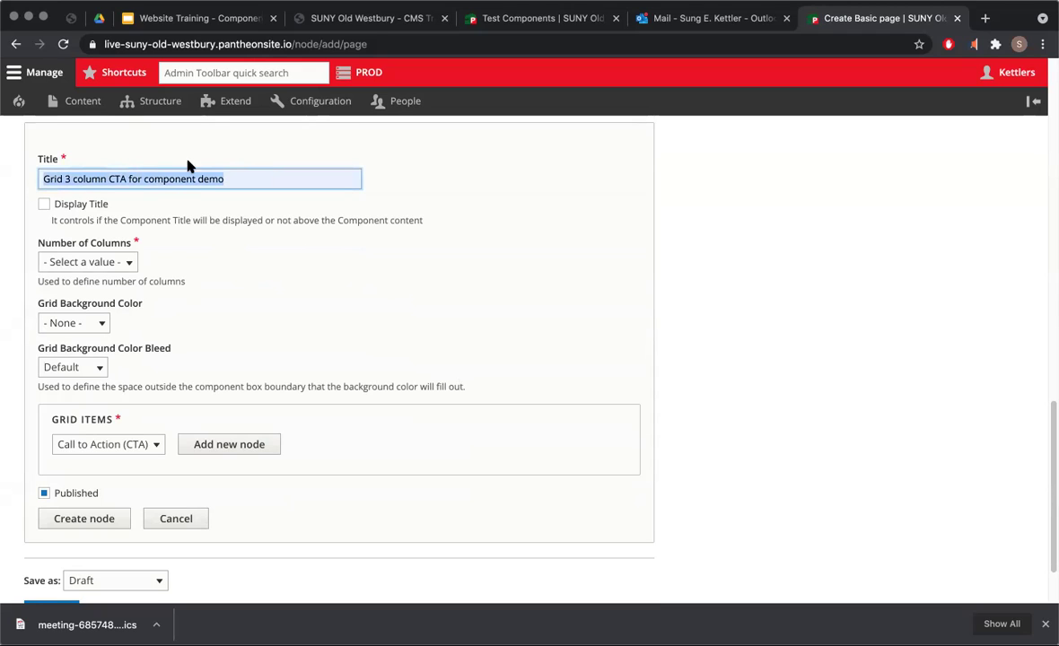
Set the Grid component's number of columns to 3.
{"action": "key", "text": "Right"}
{"action": "key", "text": "alt+shift+Left"}
{"action": "double_click", "coordinate": [52, 179]}
{"action": "left_click", "coordinate": [209, 213]}
{"action": "left_click", "coordinate": [132, 262]}
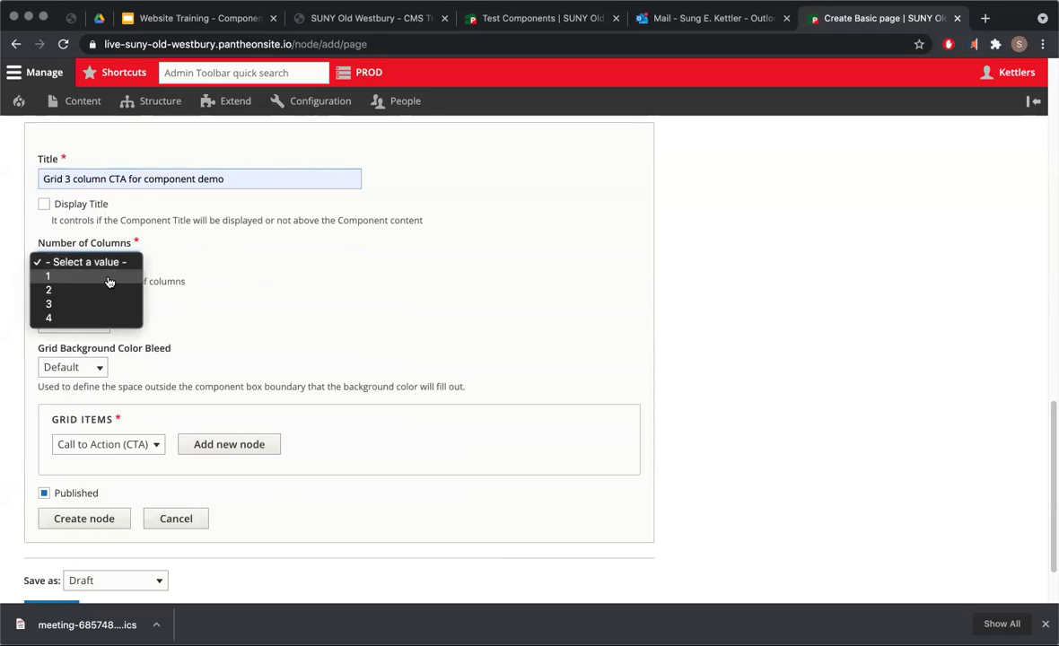
{"action": "left_click", "coordinate": [98, 304]}
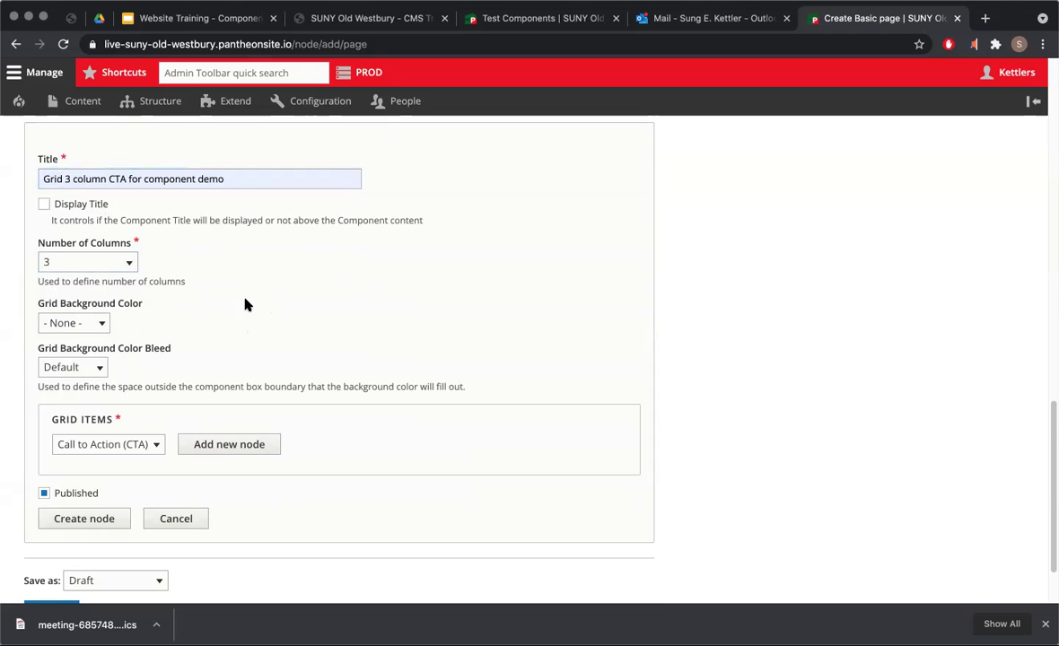
Check the three-column example in the training slides, and add a new Call to Action (CTA) node to the grid items.
{"action": "scroll", "coordinate": [246, 303], "scroll_direction": "down", "scroll_amount": 2}
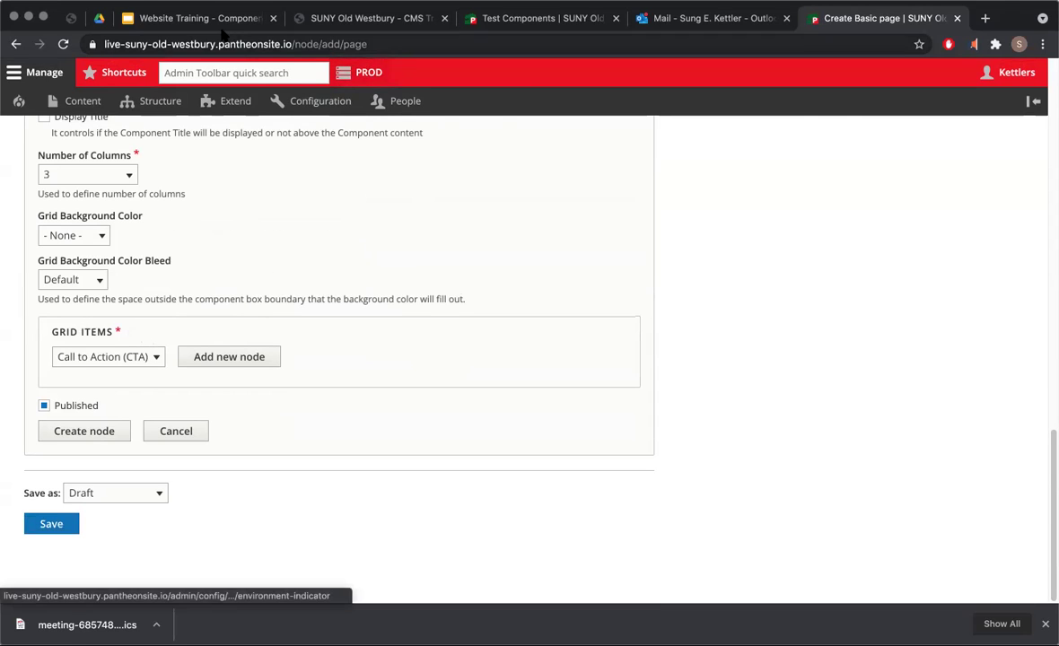
{"action": "left_click", "coordinate": [203, 19]}
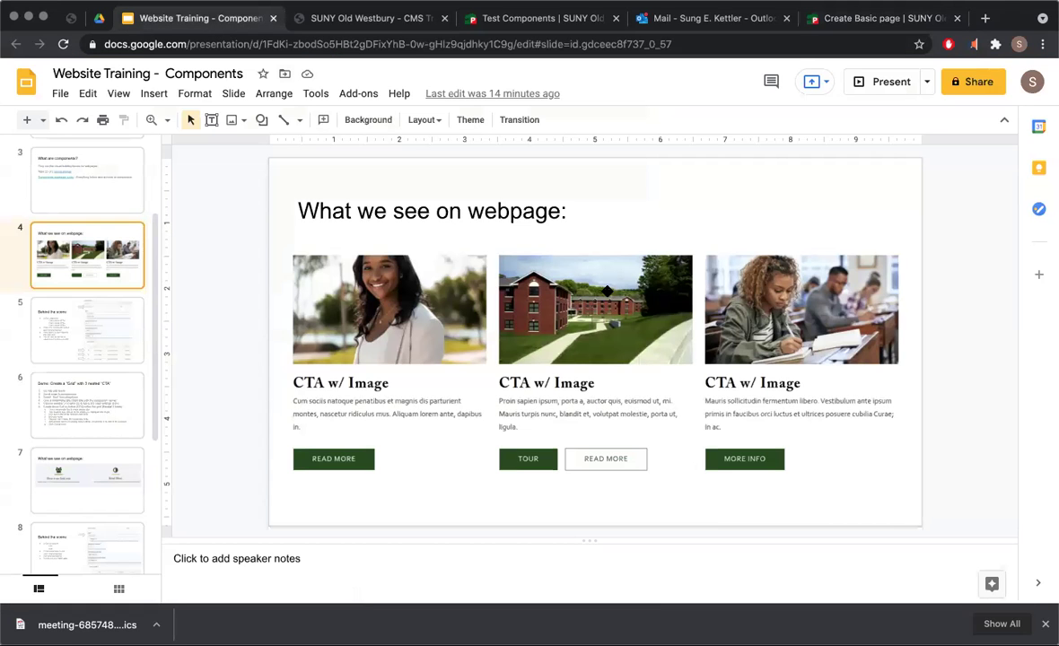
{"action": "left_click", "coordinate": [845, 19]}
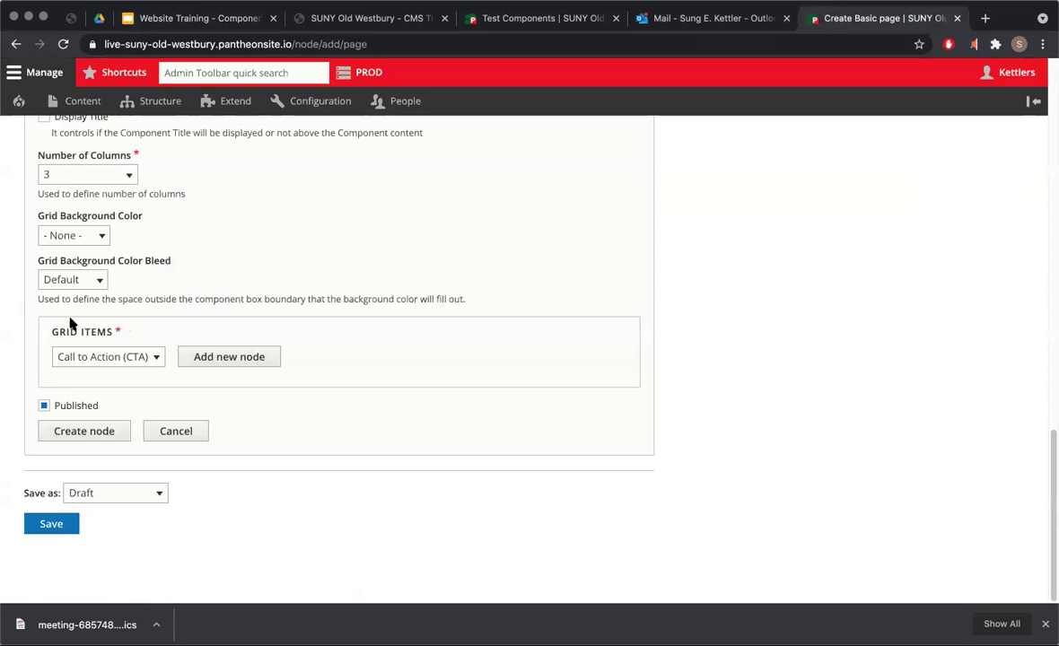
{"action": "left_click", "coordinate": [111, 361]}
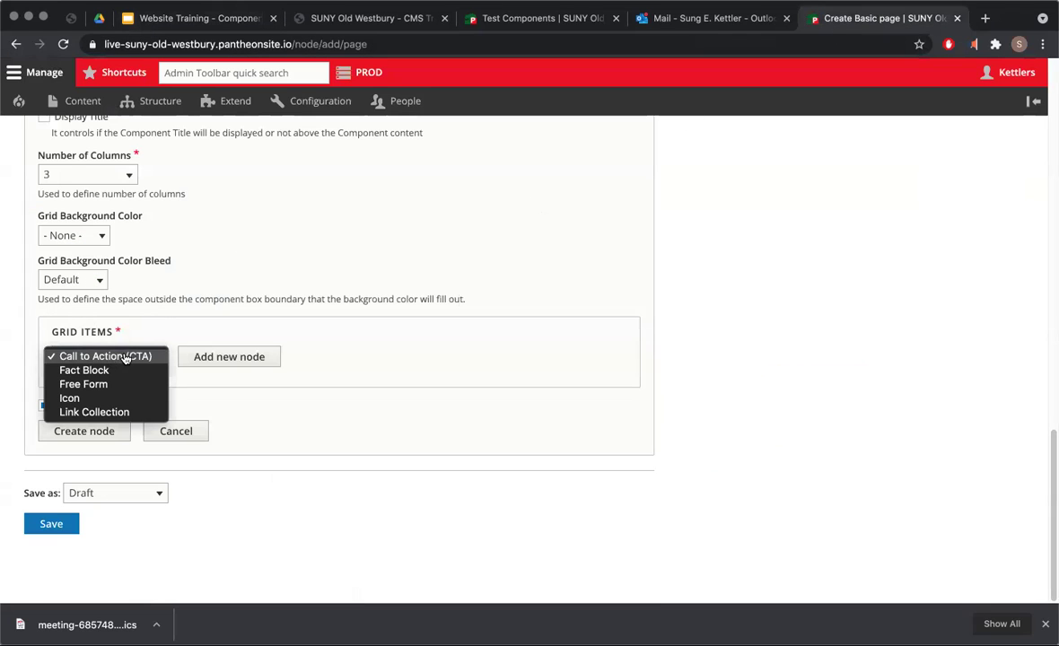
{"action": "left_click", "coordinate": [126, 356]}
{"action": "left_click", "coordinate": [230, 357]}
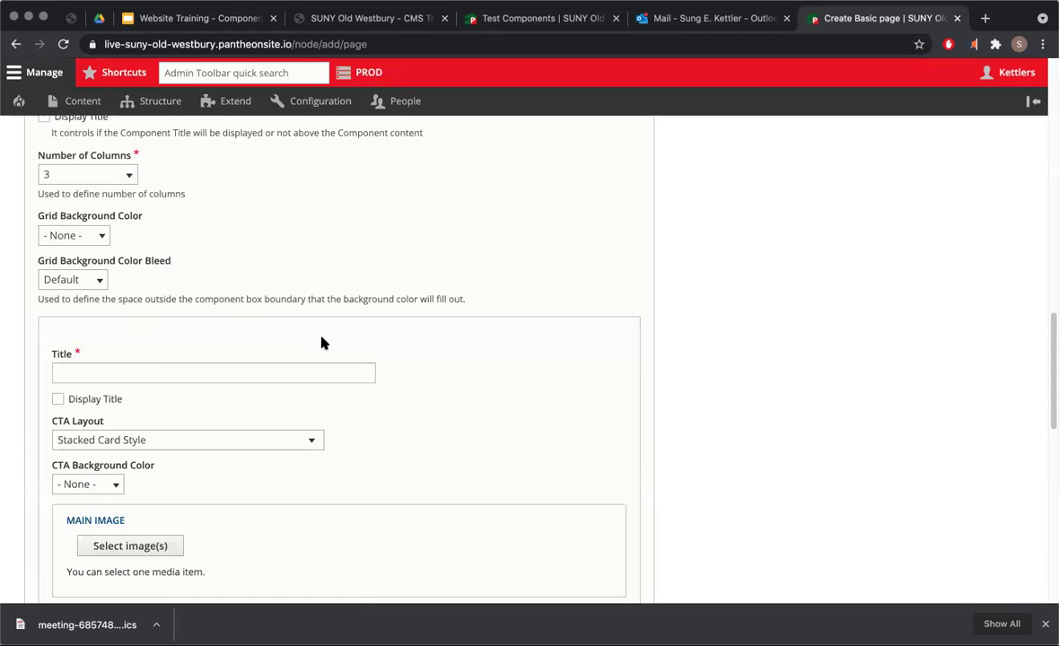
Title the new call to action "CTA for component demo".
{"action": "scroll", "coordinate": [323, 342], "scroll_direction": "down", "scroll_amount": 3}
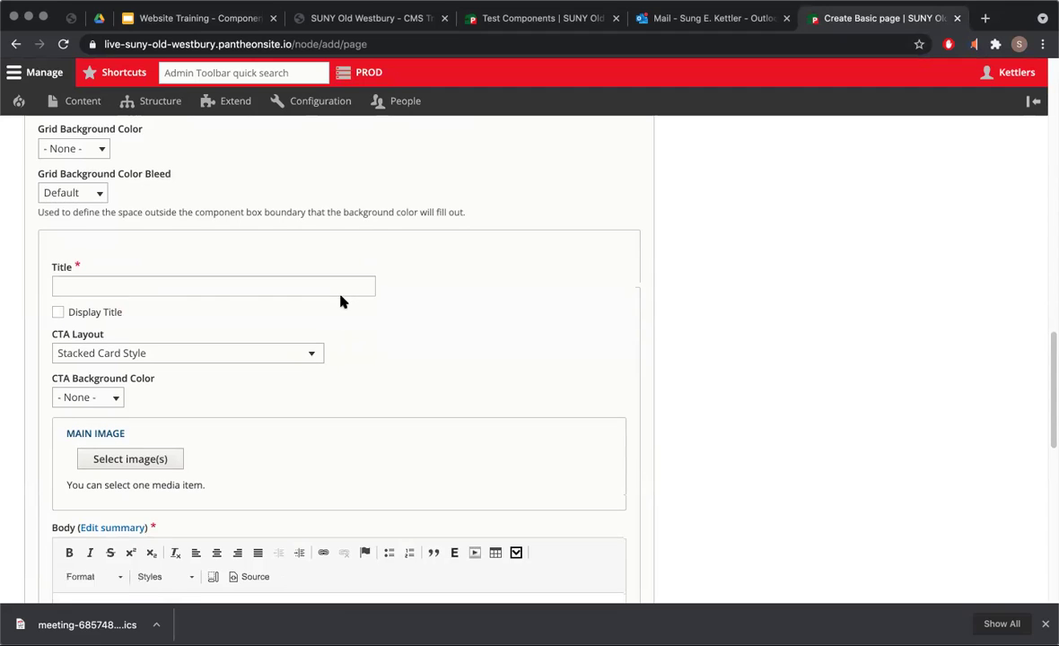
{"action": "left_click", "coordinate": [263, 273]}
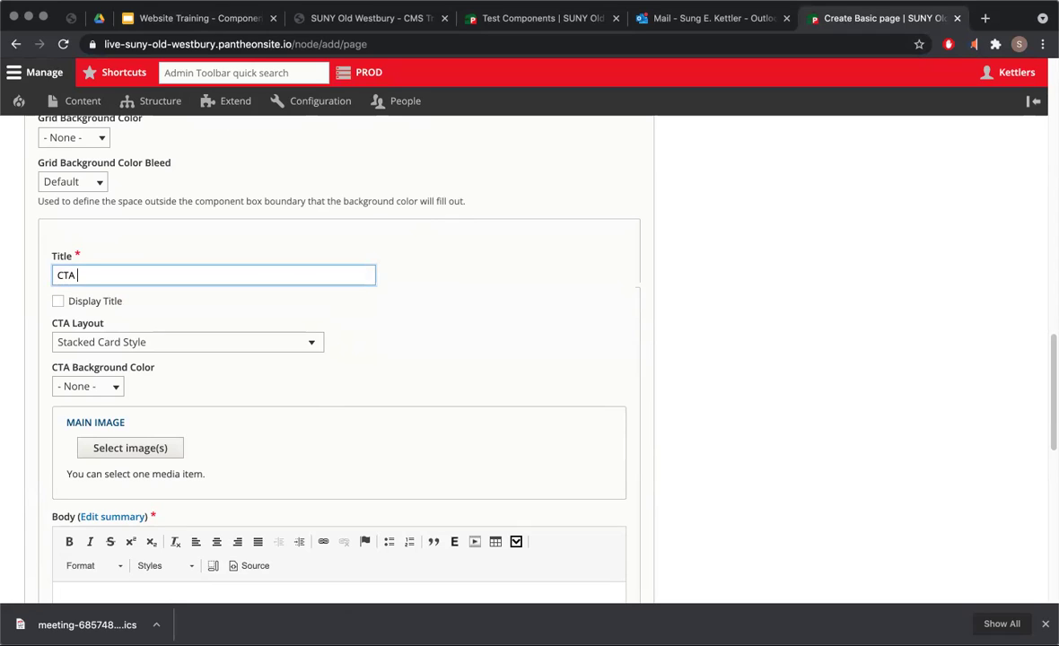
{"action": "scroll", "coordinate": [439, 300], "scroll_direction": "up", "scroll_amount": 5}
{"action": "type", "text": "component"}
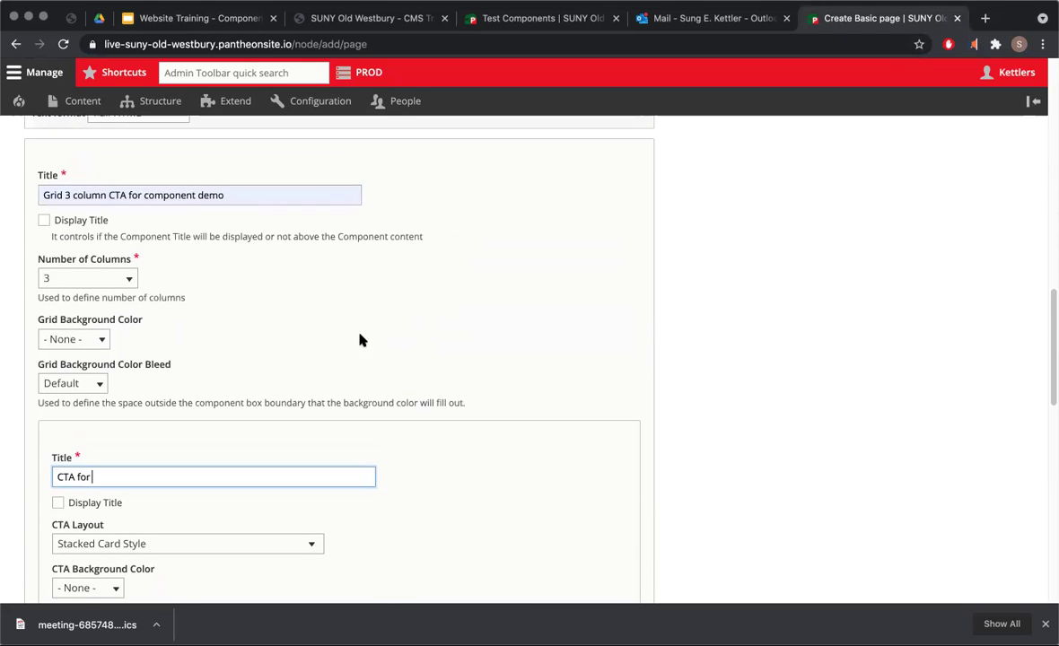
{"action": "type", "text": " demo"}
{"action": "scroll", "coordinate": [459, 296], "scroll_direction": "down", "scroll_amount": 5}
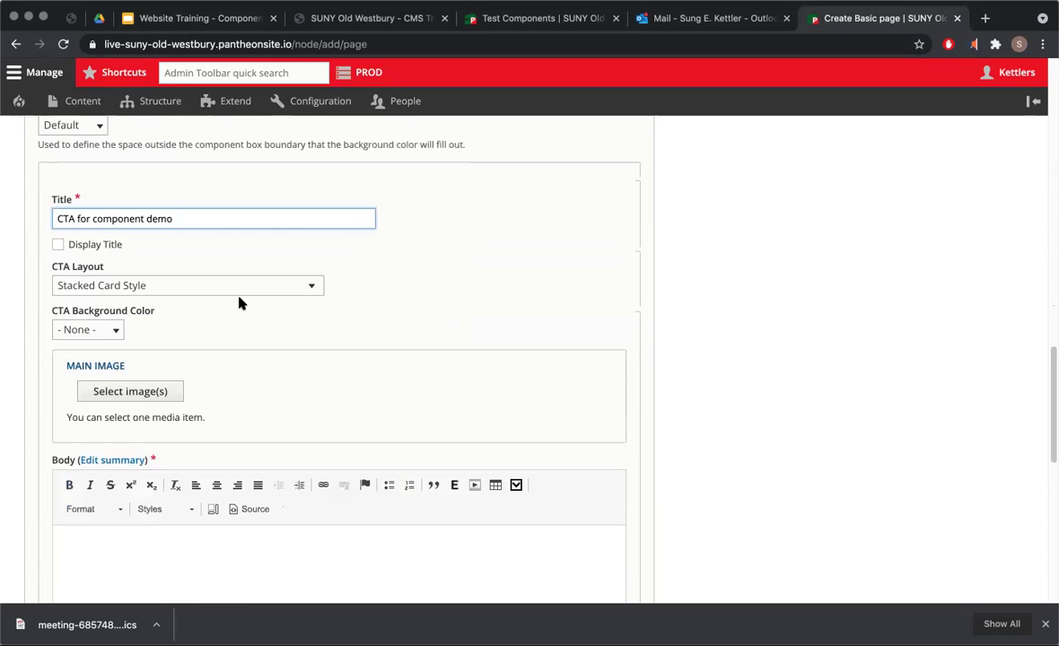
Retitle the call to action "CTA w/ Image" to match the Test Components page, and enable displaying its title.
{"action": "left_click", "coordinate": [487, 20]}
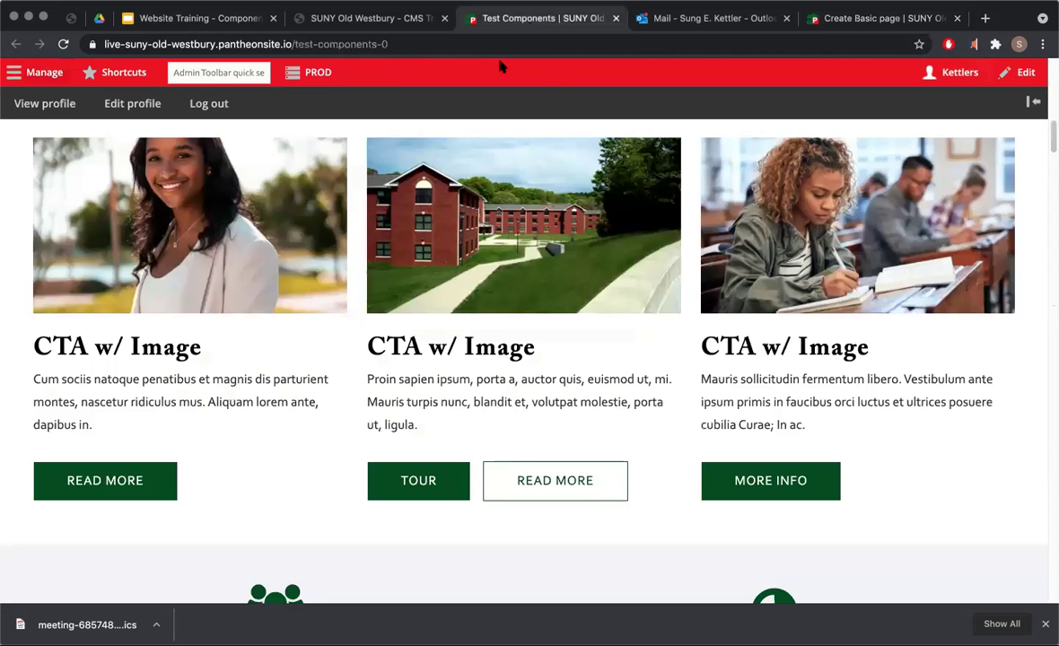
{"action": "left_click_drag", "start_coordinate": [217, 349], "coordinate": [33, 348]}
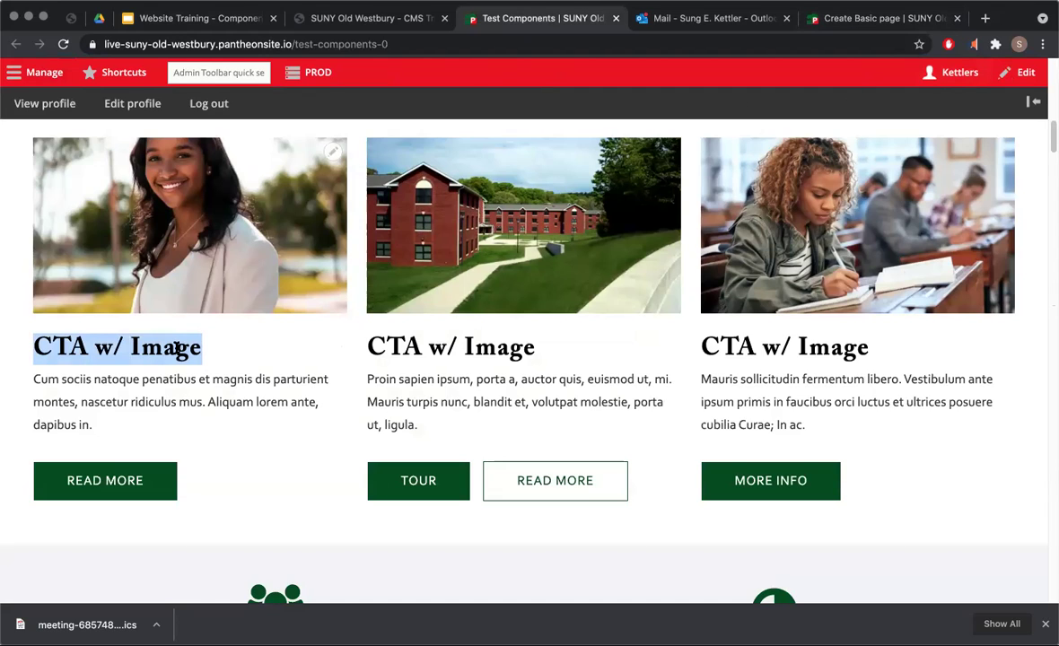
{"action": "left_click", "coordinate": [875, 18]}
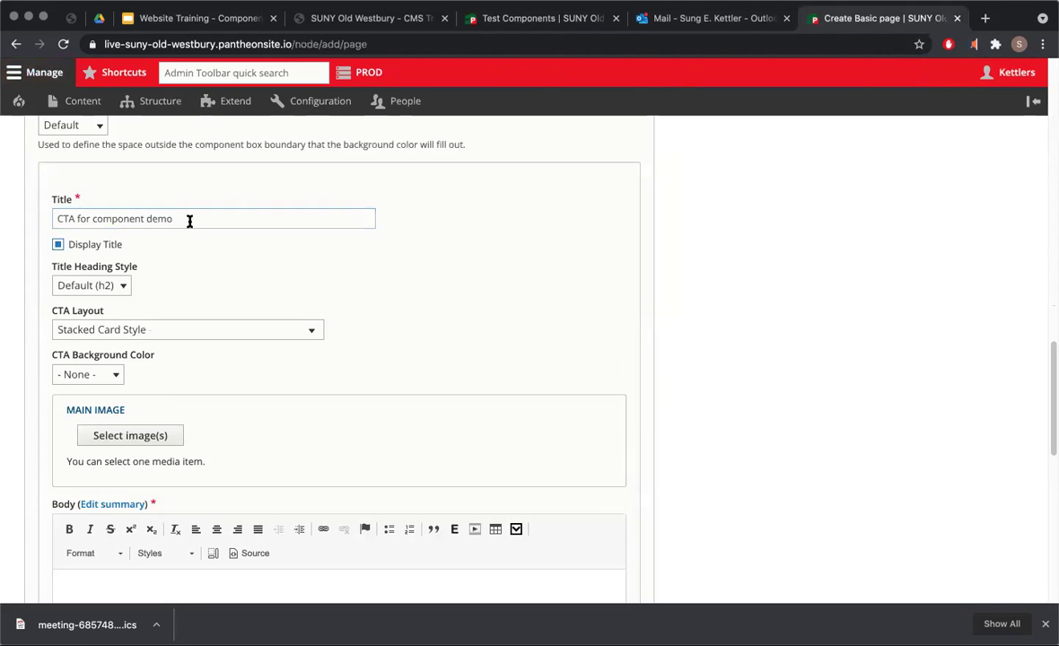
{"action": "left_click_drag", "start_coordinate": [188, 218], "coordinate": [2, 220]}
{"action": "type", "text": "CTA w/ Image"}
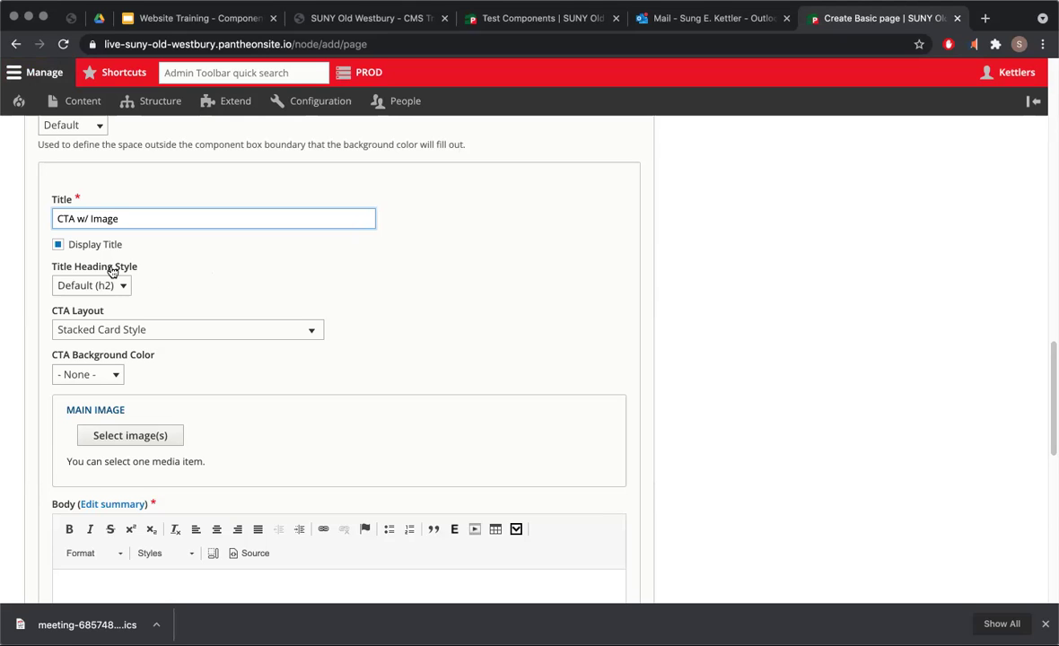
Keep the call to action's layout as Stacked Card Style and its background color as None, checking against the slide example.
{"action": "scroll", "coordinate": [154, 285], "scroll_direction": "up", "scroll_amount": 5}
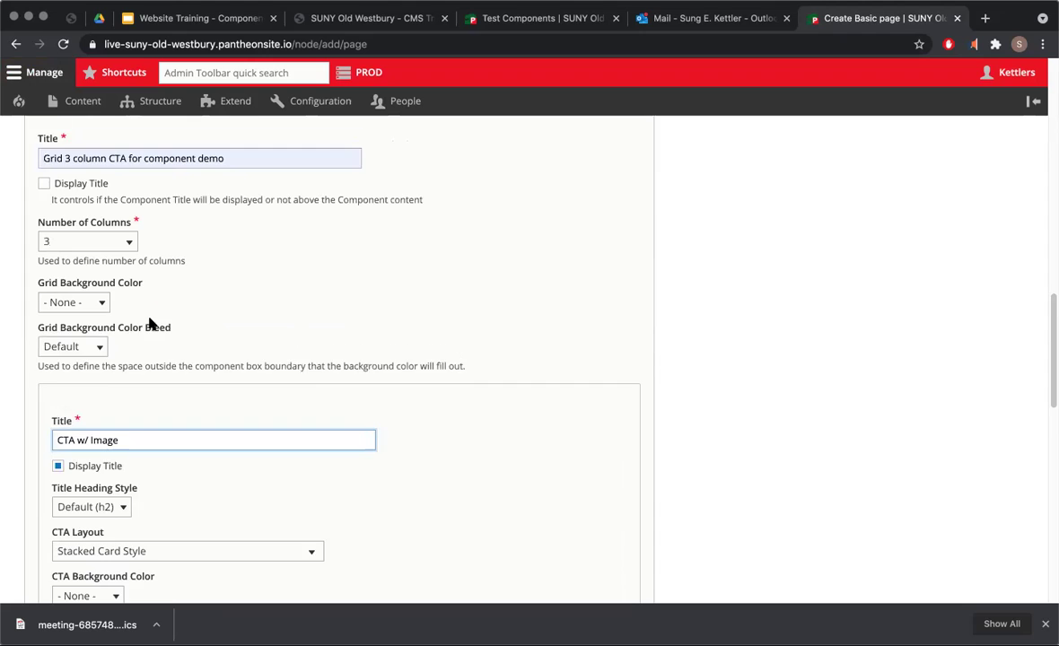
{"action": "scroll", "coordinate": [149, 321], "scroll_direction": "down", "scroll_amount": 7}
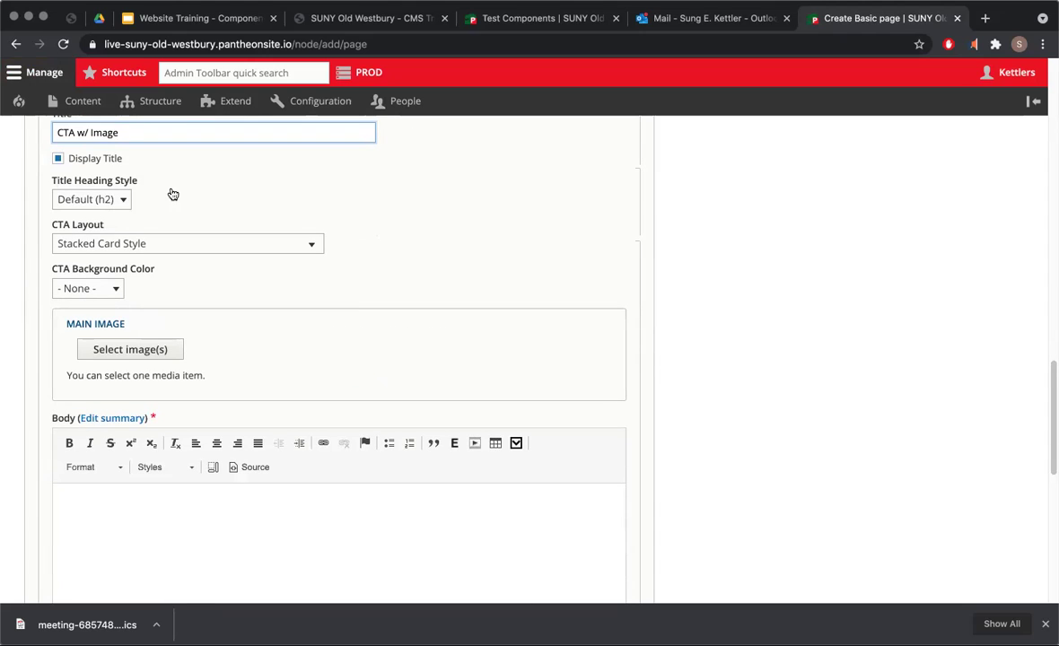
{"action": "left_click", "coordinate": [151, 246]}
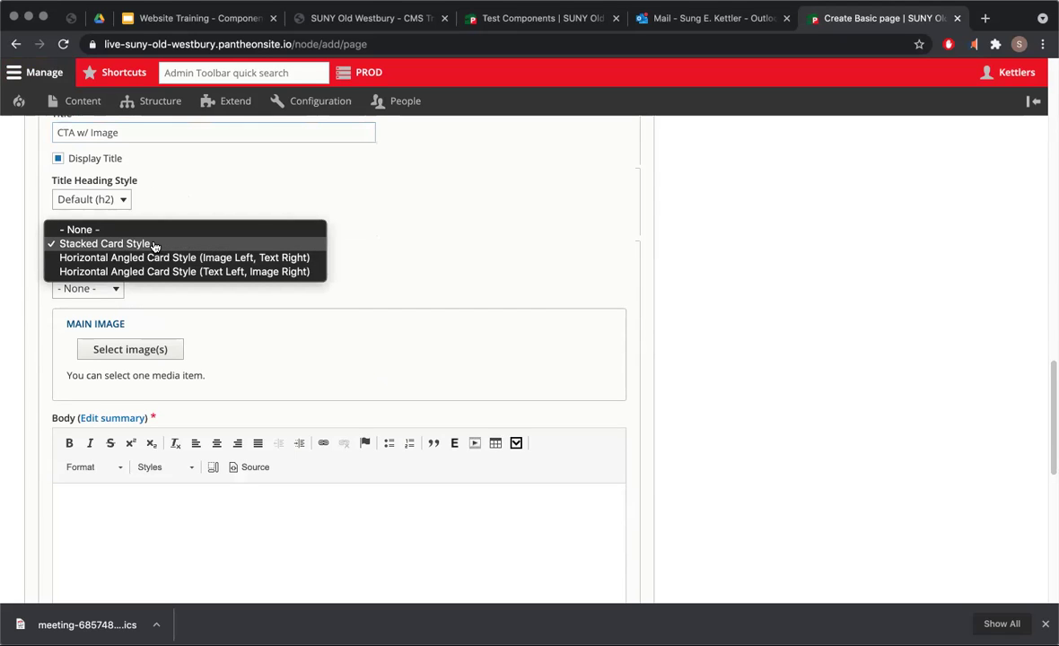
{"action": "left_click", "coordinate": [153, 245]}
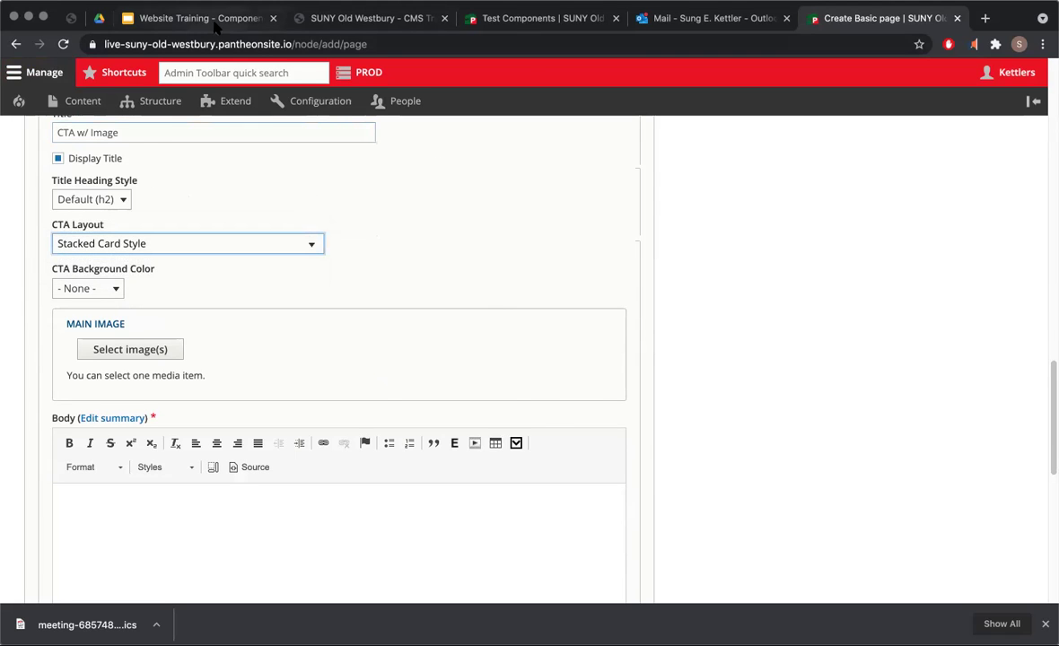
{"action": "left_click", "coordinate": [195, 20]}
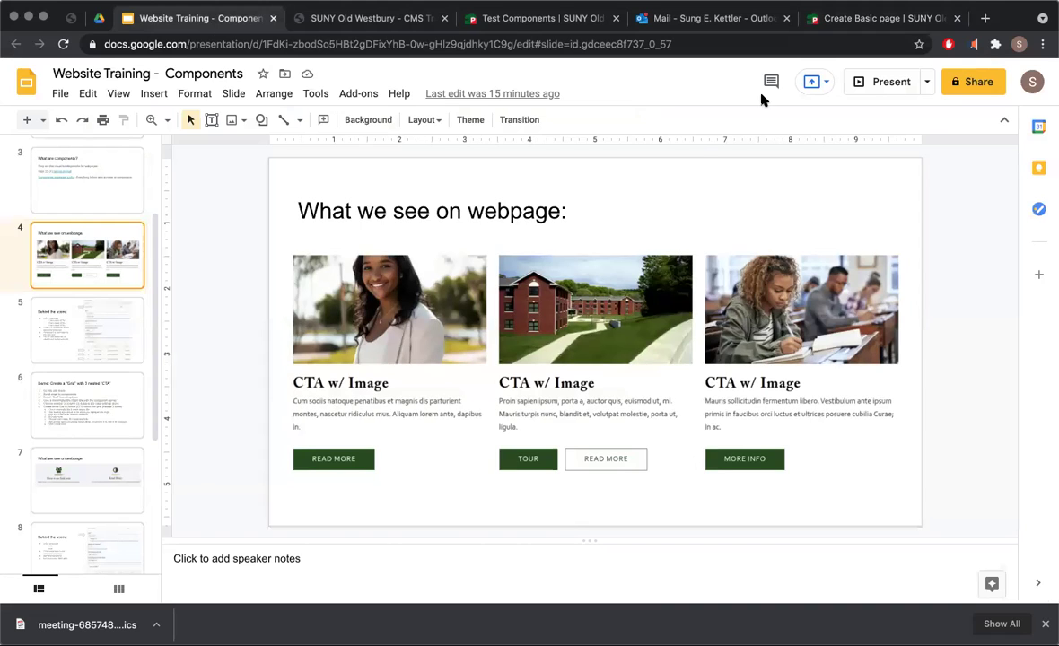
{"action": "left_click", "coordinate": [875, 18]}
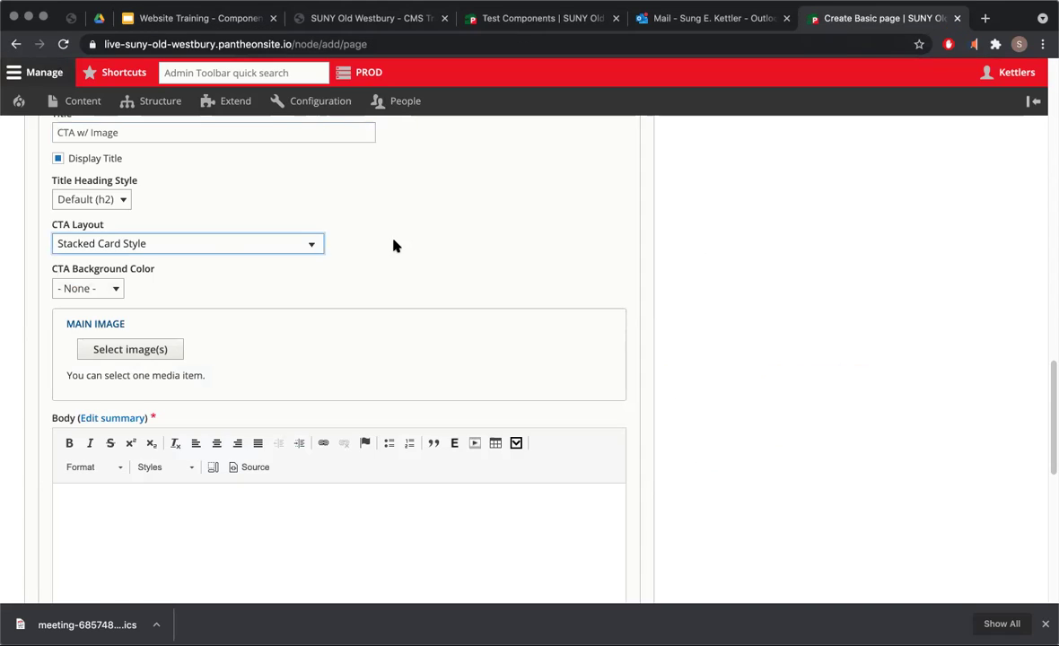
{"action": "left_click", "coordinate": [100, 288]}
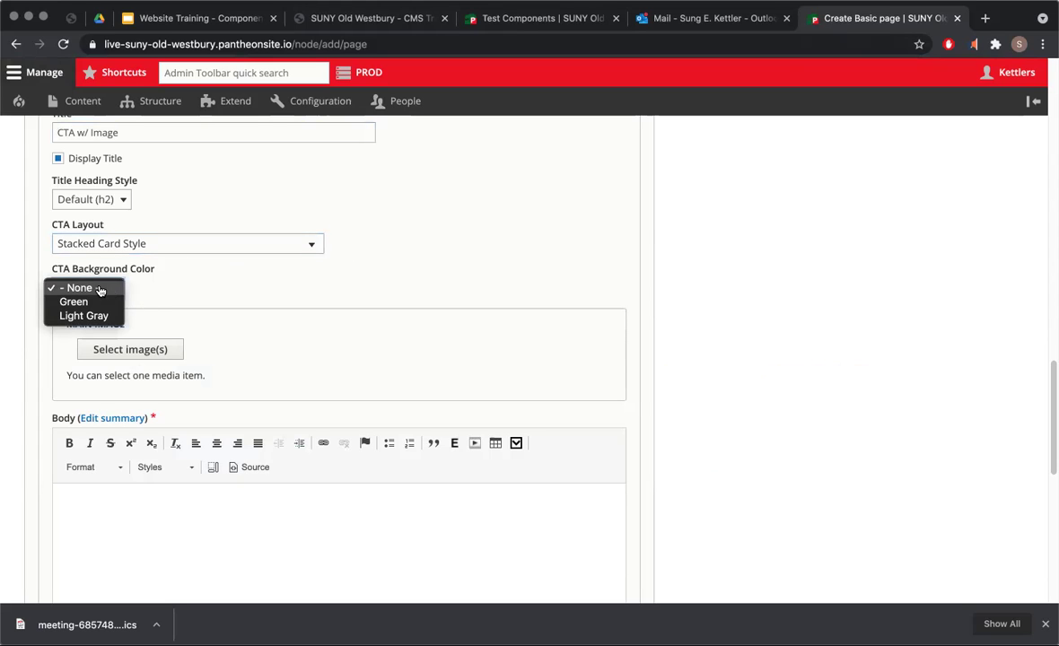
{"action": "left_click", "coordinate": [89, 288]}
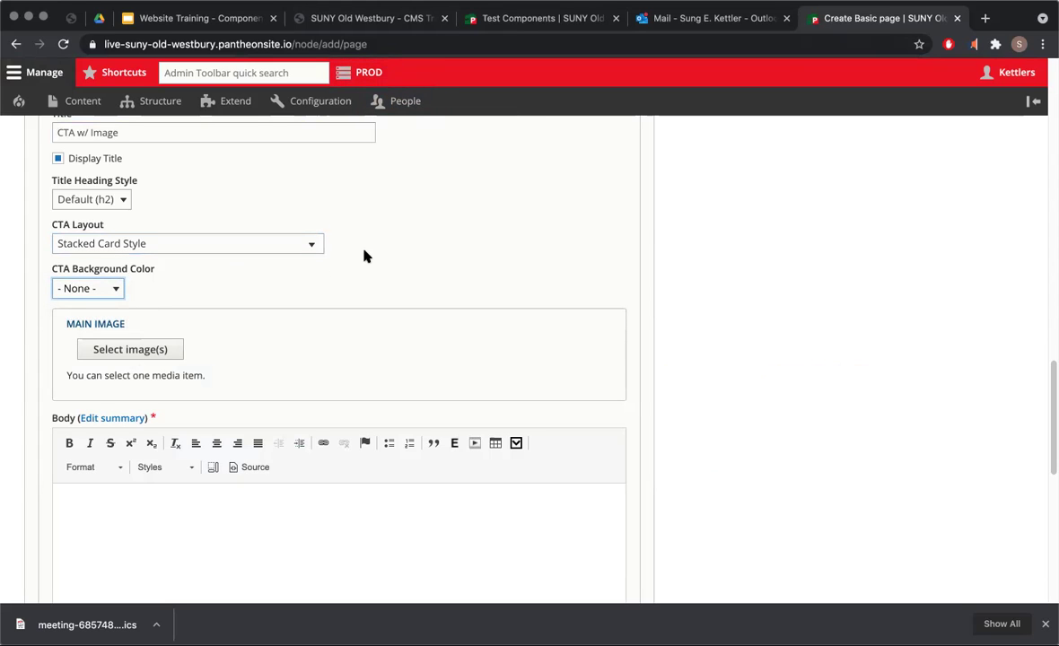
Select the existing image news_2021chancawd_kelee2.jpg as the call to action's main image.
{"action": "left_click", "coordinate": [146, 349]}
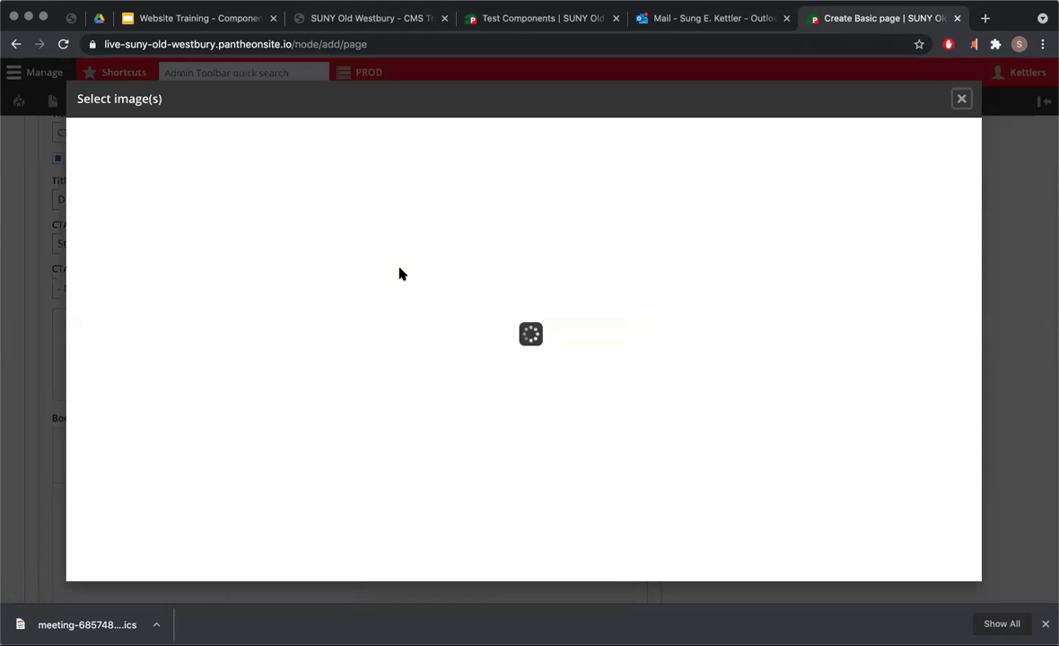
{"action": "scroll", "coordinate": [449, 358], "scroll_direction": "down", "scroll_amount": 10}
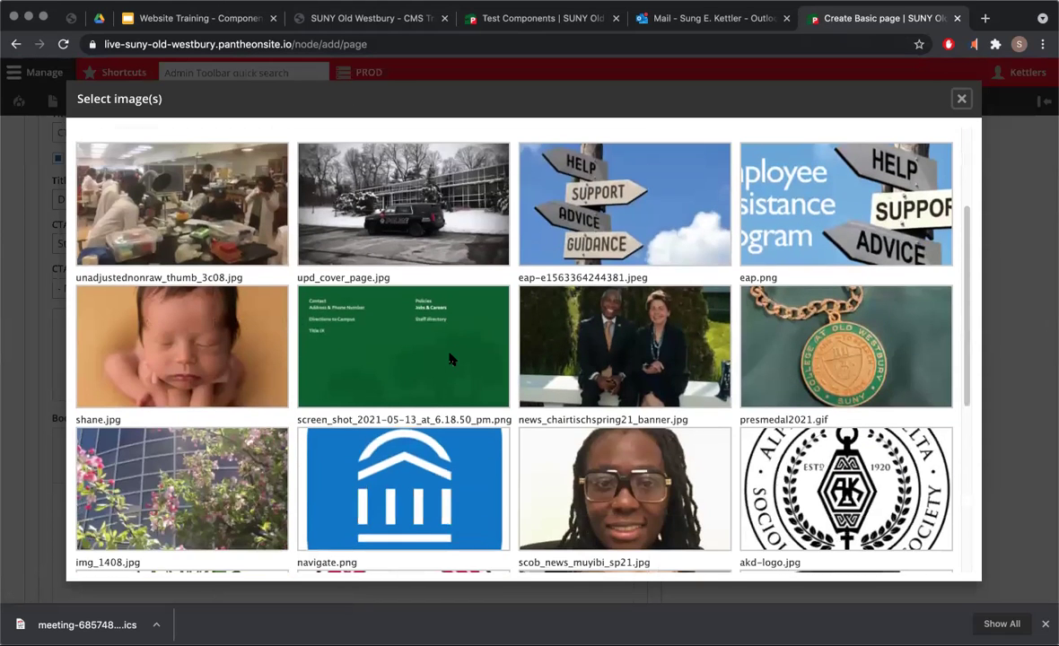
{"action": "scroll", "coordinate": [449, 358], "scroll_direction": "down", "scroll_amount": 3}
{"action": "scroll", "coordinate": [450, 358], "scroll_direction": "up", "scroll_amount": 3}
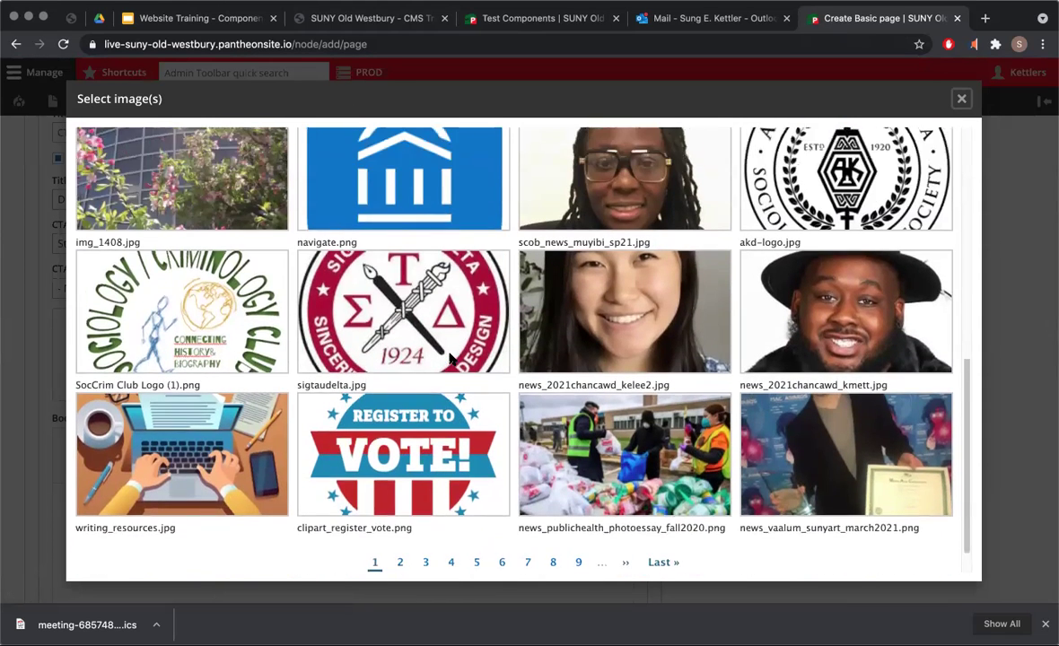
{"action": "left_click", "coordinate": [553, 372]}
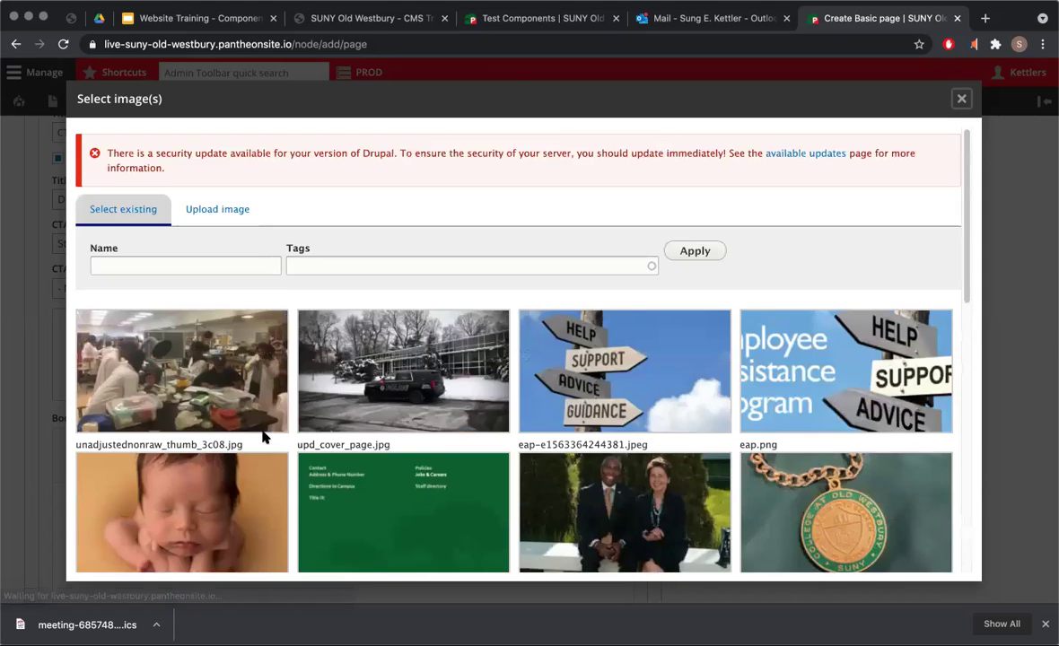
{"action": "scroll", "coordinate": [261, 435], "scroll_direction": "down", "scroll_amount": 15}
{"action": "left_click", "coordinate": [135, 564]}
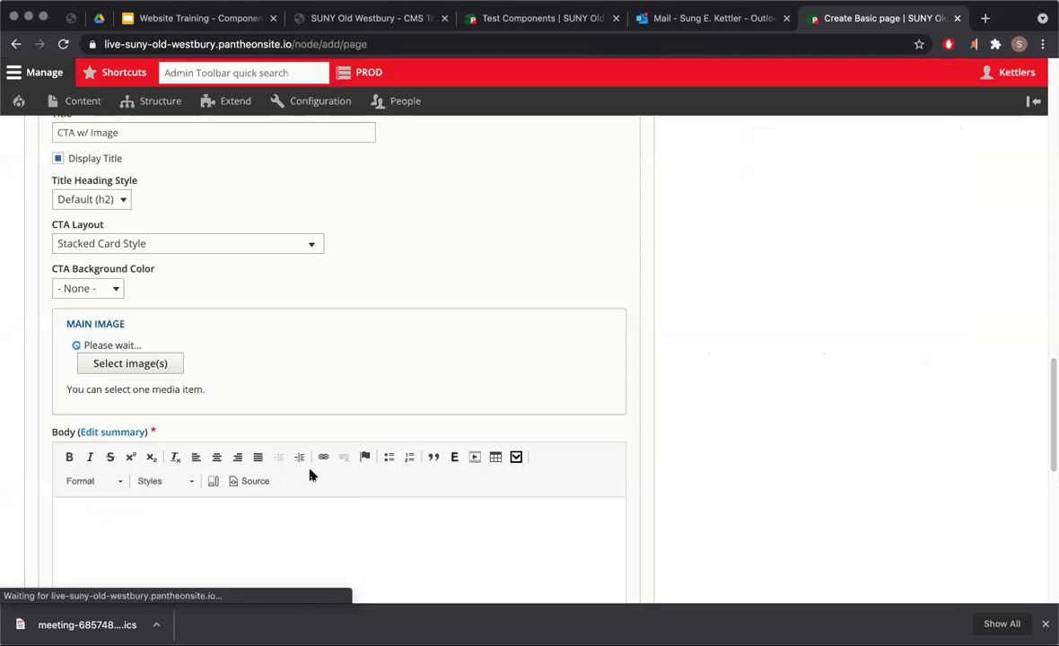
Copy the paragraph under the first call to action on the Test Components page into the new call to action's body.
{"action": "scroll", "coordinate": [439, 244], "scroll_direction": "down", "scroll_amount": 5}
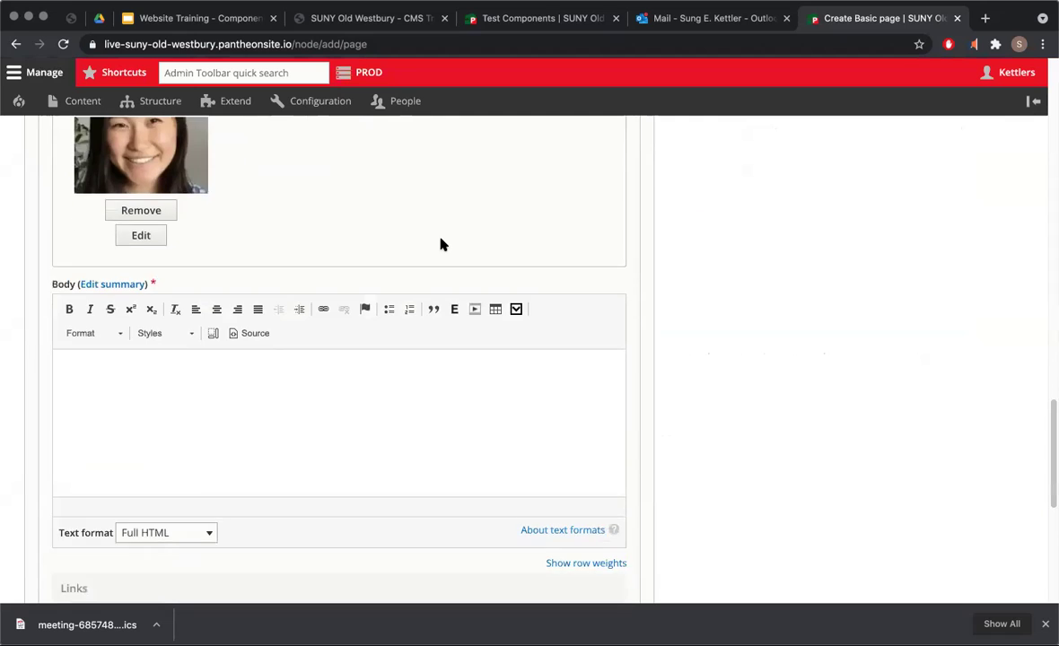
{"action": "left_click", "coordinate": [543, 18]}
{"action": "left_click", "coordinate": [165, 444]}
{"action": "mouse_move", "coordinate": [92, 424]}
{"action": "left_mouse_down"}
{"action": "mouse_move", "coordinate": [30, 379]}
{"action": "mouse_move", "coordinate": [86, 402]}
{"action": "mouse_move", "coordinate": [97, 426]}
{"action": "left_mouse_up"}
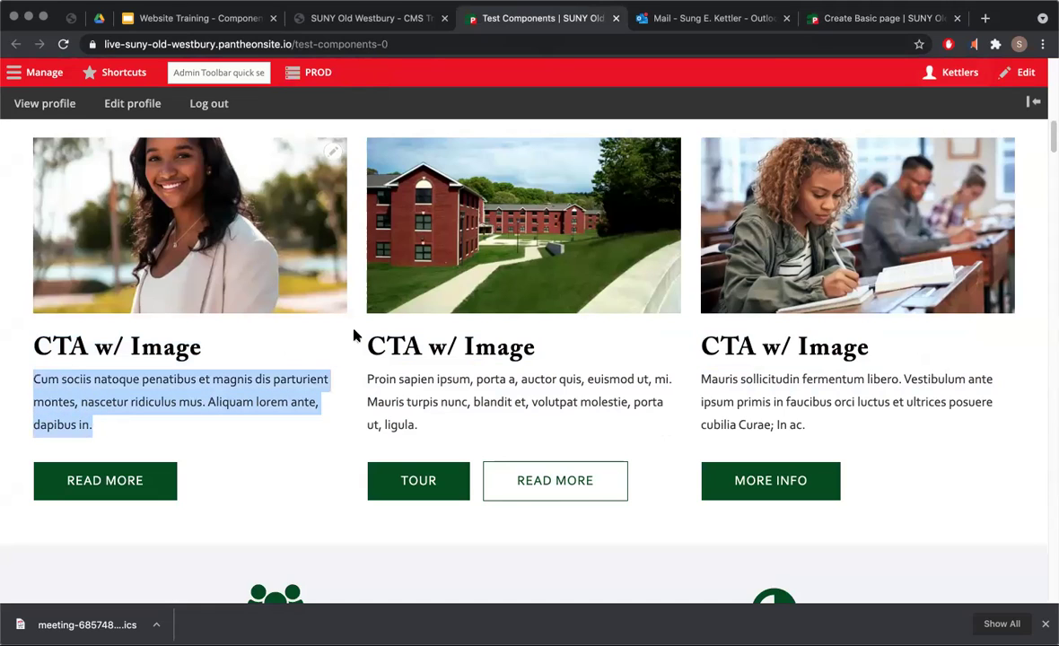
{"action": "key", "text": "super+c"}
{"action": "left_click", "coordinate": [883, 17]}
{"action": "left_click", "coordinate": [278, 296]}
{"action": "key", "text": "super+v"}
Give the call to action a link to <front> with the link text "Homepage", and compare it with the Test Components page's link buttons.
{"action": "scroll", "coordinate": [261, 346], "scroll_direction": "down", "scroll_amount": 5}
{"action": "left_click", "coordinate": [207, 280]}
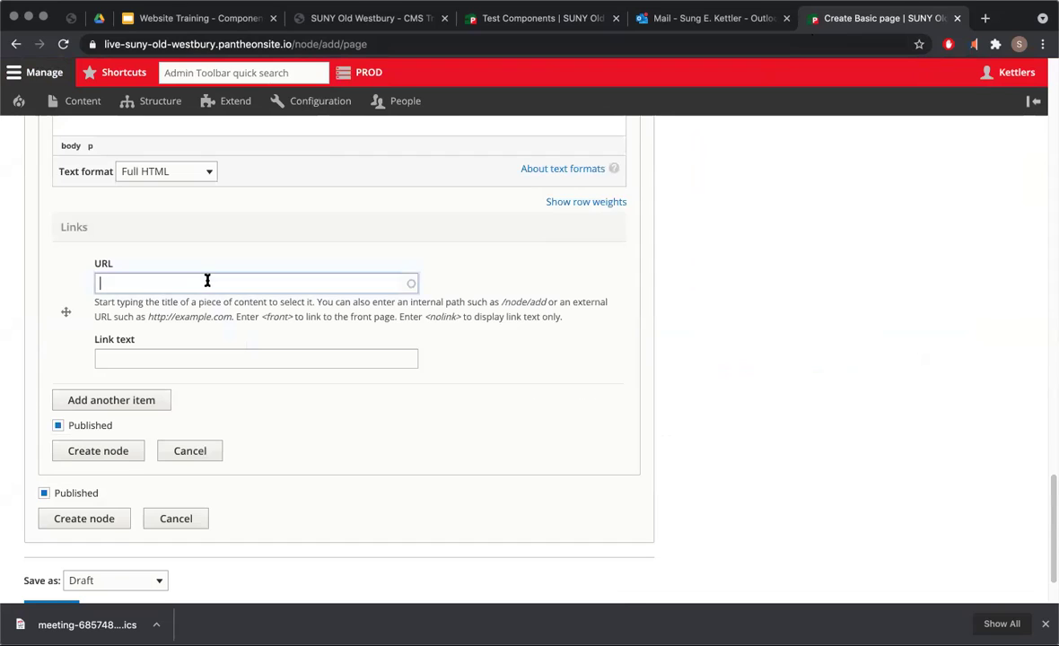
{"action": "type", "text": "<front>"}
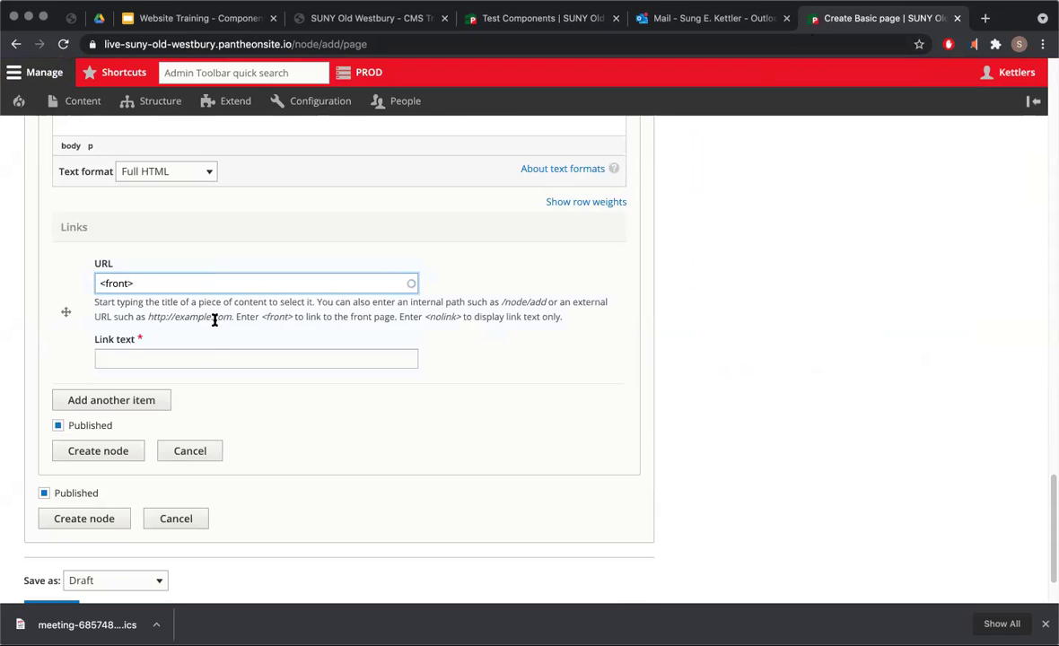
{"action": "left_click", "coordinate": [200, 356]}
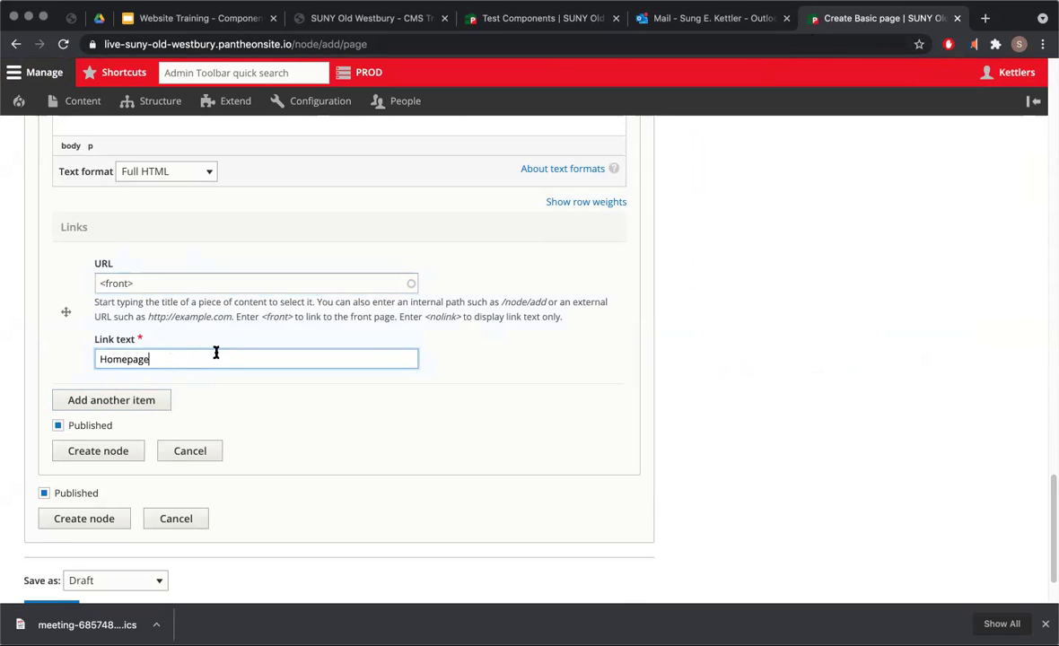
{"action": "left_click", "coordinate": [515, 27]}
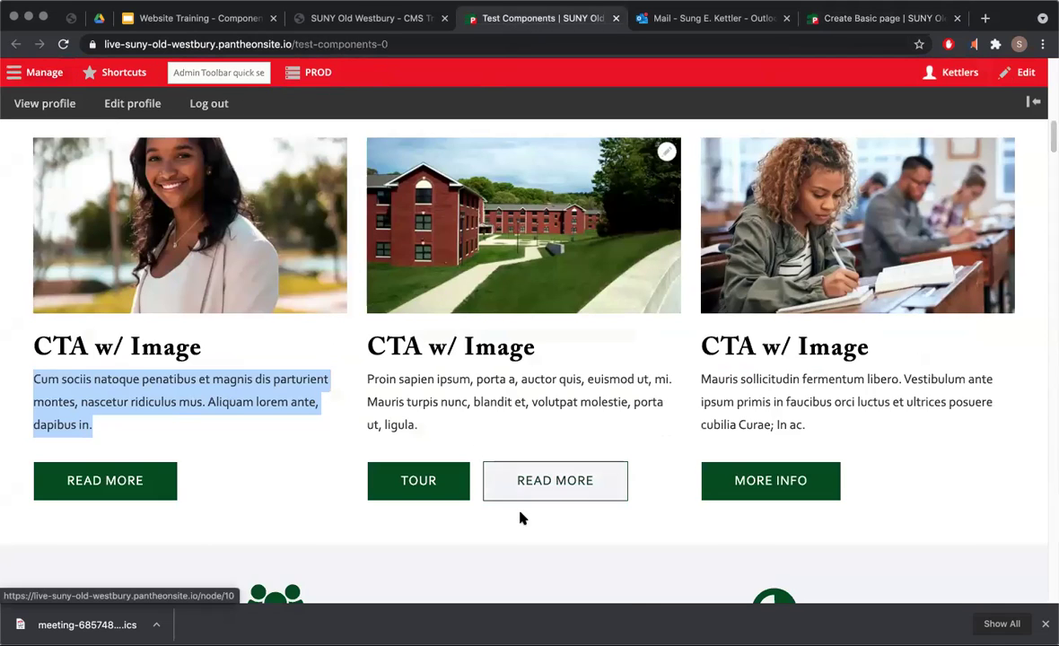
{"action": "left_click", "coordinate": [825, 20]}
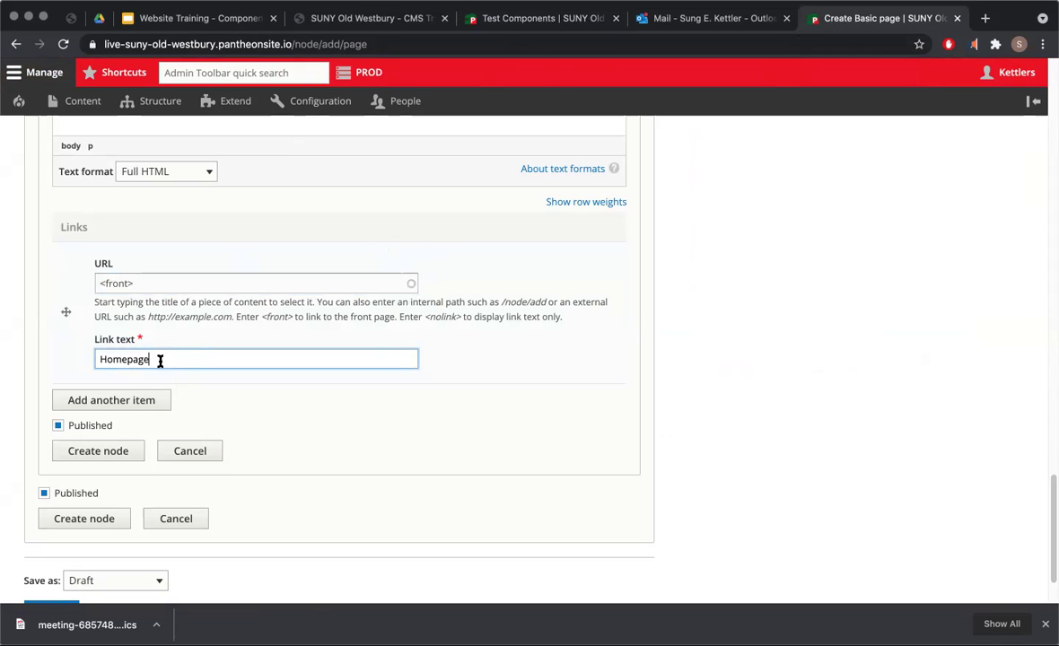
Create the first call to action node and add a second Call to Action (CTA) item to the grid.
{"action": "left_click", "coordinate": [95, 457]}
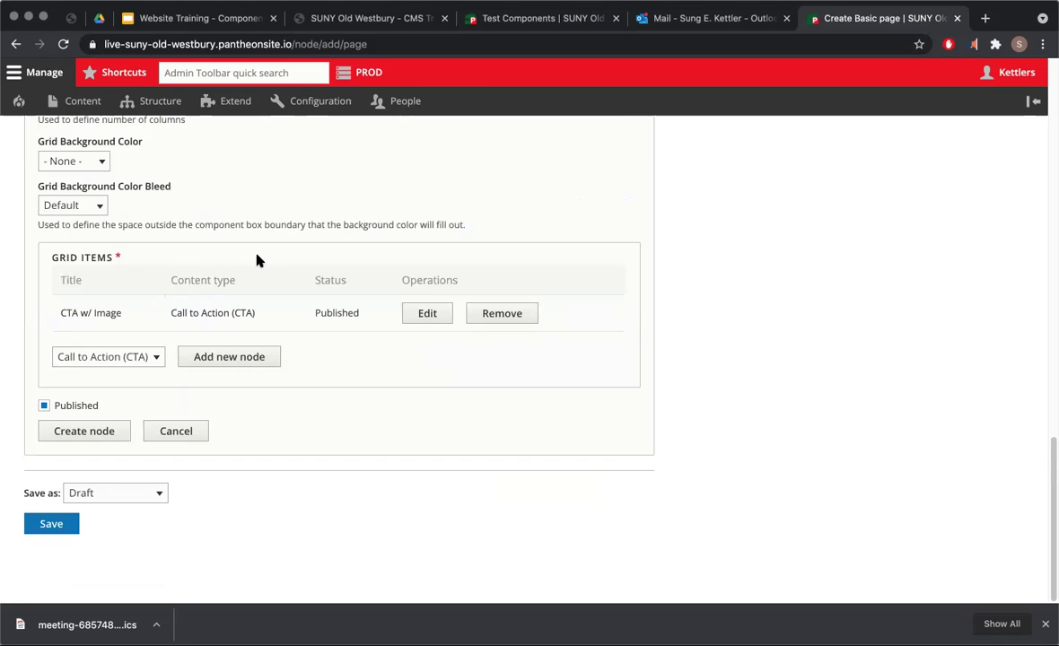
{"action": "scroll", "coordinate": [281, 229], "scroll_direction": "up", "scroll_amount": 3}
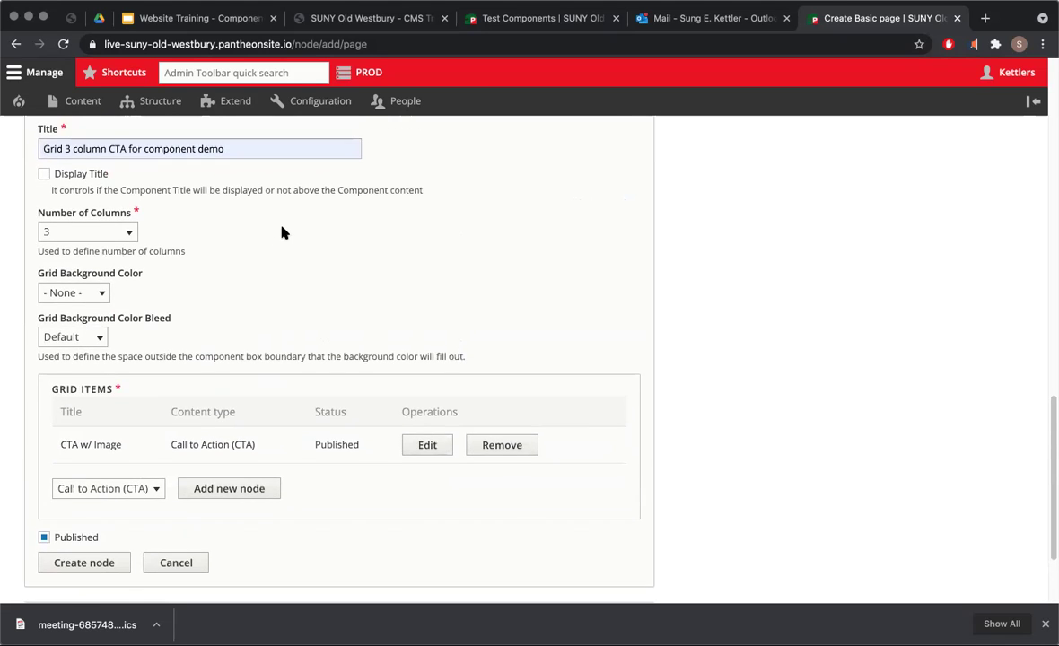
{"action": "scroll", "coordinate": [266, 296], "scroll_direction": "down", "scroll_amount": 3}
{"action": "left_click", "coordinate": [197, 356]}
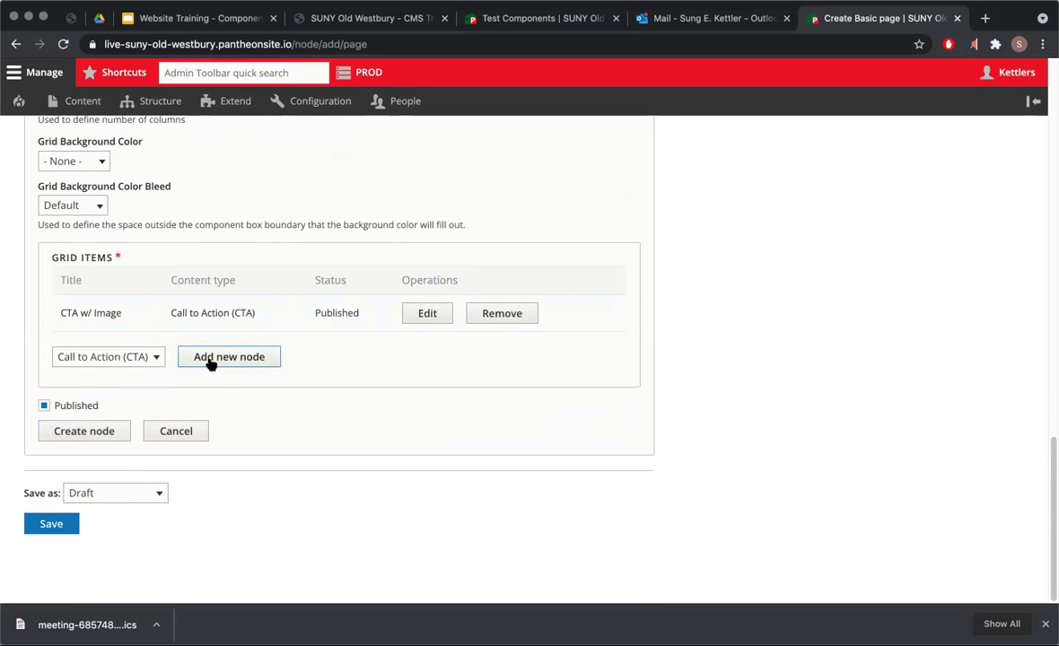
Copy the title "CTA w/ Image" from the Test Components page's second call to action into the new item and enable Display Title.
{"action": "left_click", "coordinate": [536, 18]}
{"action": "left_click_drag", "start_coordinate": [345, 317], "coordinate": [531, 366]}
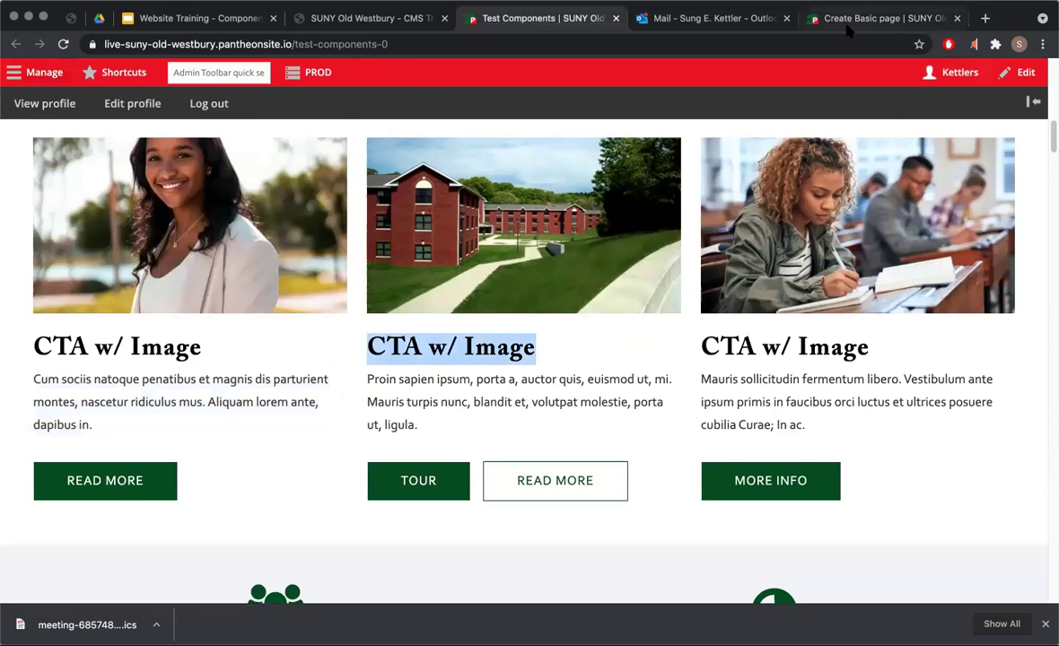
{"action": "left_click", "coordinate": [812, 21]}
{"action": "left_click", "coordinate": [219, 398]}
{"action": "key", "text": "super+v"}
{"action": "scroll", "coordinate": [220, 395], "scroll_direction": "down", "scroll_amount": 5}
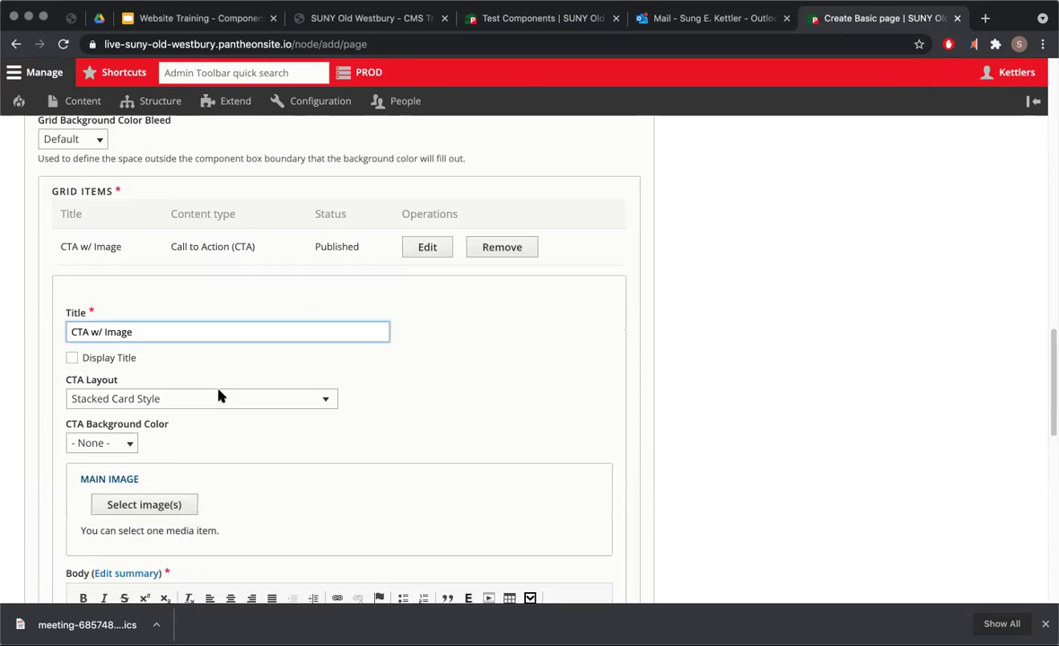
{"action": "left_click", "coordinate": [72, 207]}
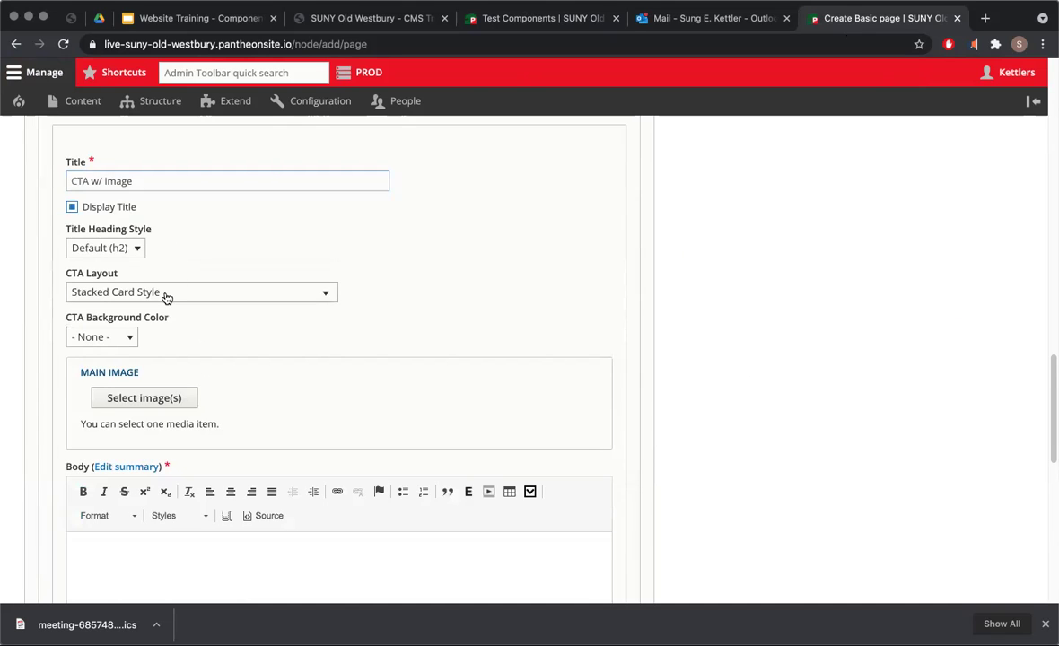
Select the existing image eap-e1563364244381.jpeg as the second call to action's main image.
{"action": "scroll", "coordinate": [261, 358], "scroll_direction": "down", "scroll_amount": 3}
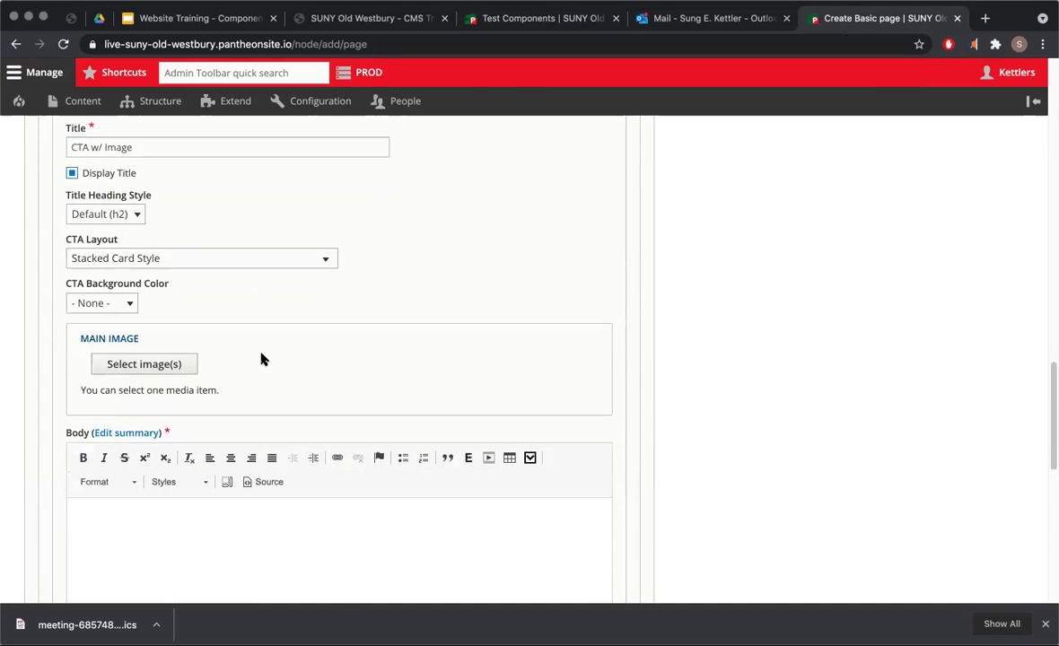
{"action": "left_click", "coordinate": [146, 280]}
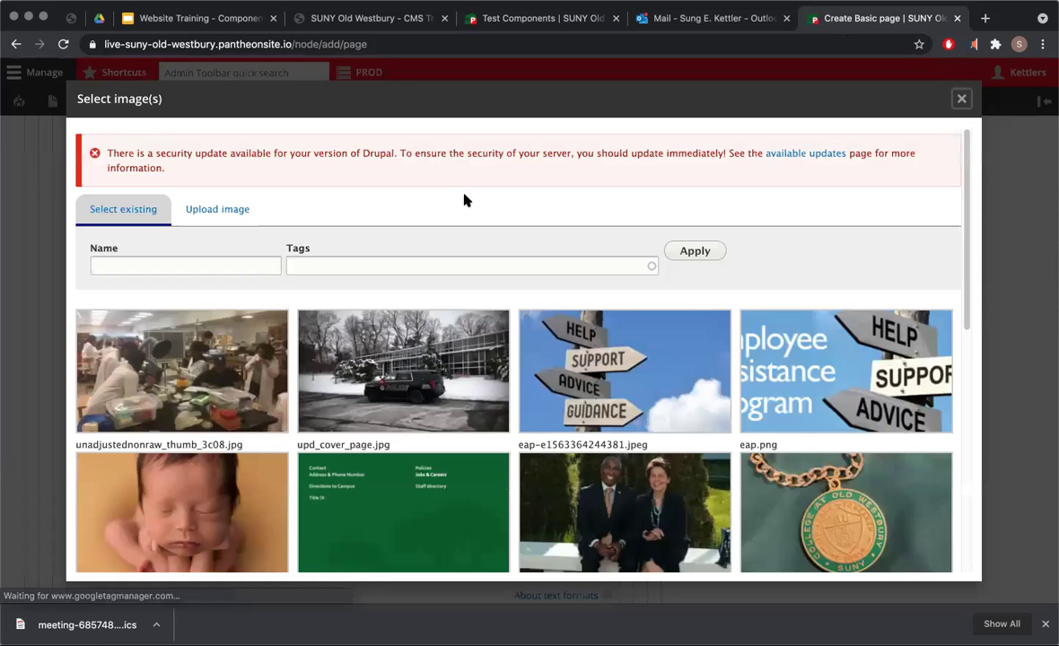
{"action": "scroll", "coordinate": [442, 235], "scroll_direction": "down", "scroll_amount": 2}
{"action": "left_click", "coordinate": [578, 228]}
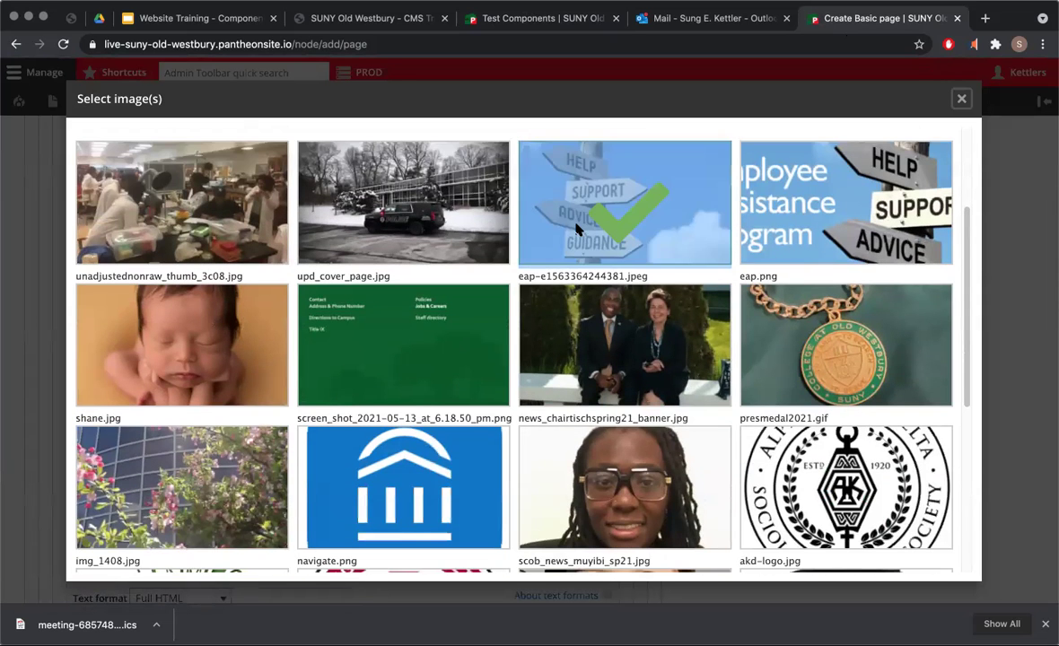
{"action": "scroll", "coordinate": [273, 401], "scroll_direction": "down", "scroll_amount": 3}
{"action": "scroll", "coordinate": [274, 401], "scroll_direction": "down", "scroll_amount": 5}
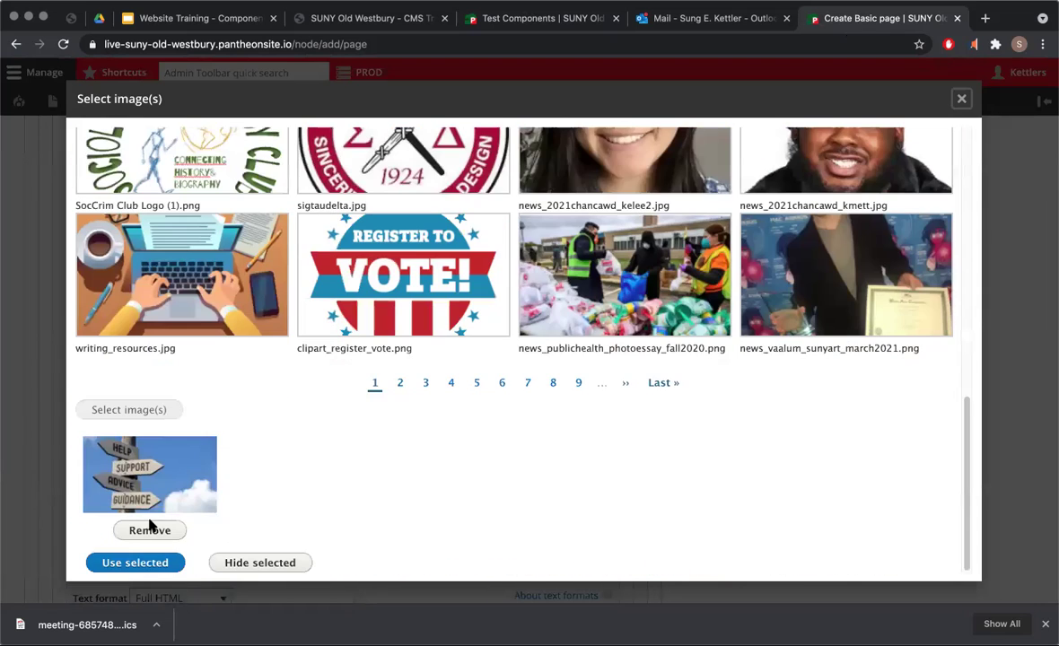
{"action": "left_click", "coordinate": [135, 562]}
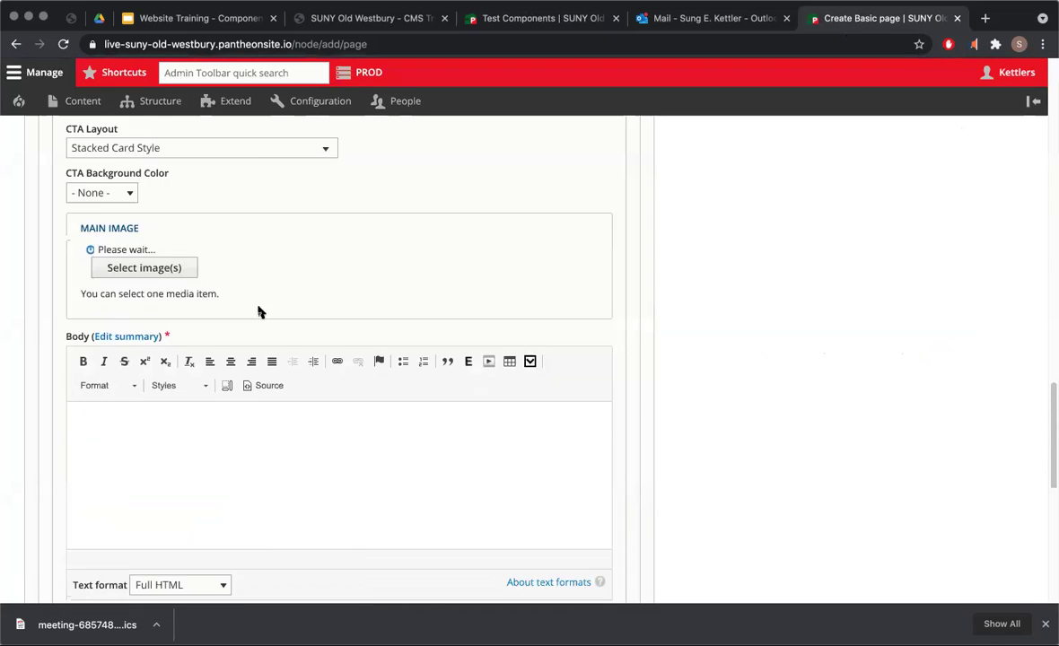
Copy the paragraph under the second call to action on the Test Components page into the new item's body.
{"action": "left_click", "coordinate": [538, 18]}
{"action": "left_click_drag", "start_coordinate": [475, 424], "coordinate": [369, 383]}
{"action": "key", "text": "ctrl+c"}
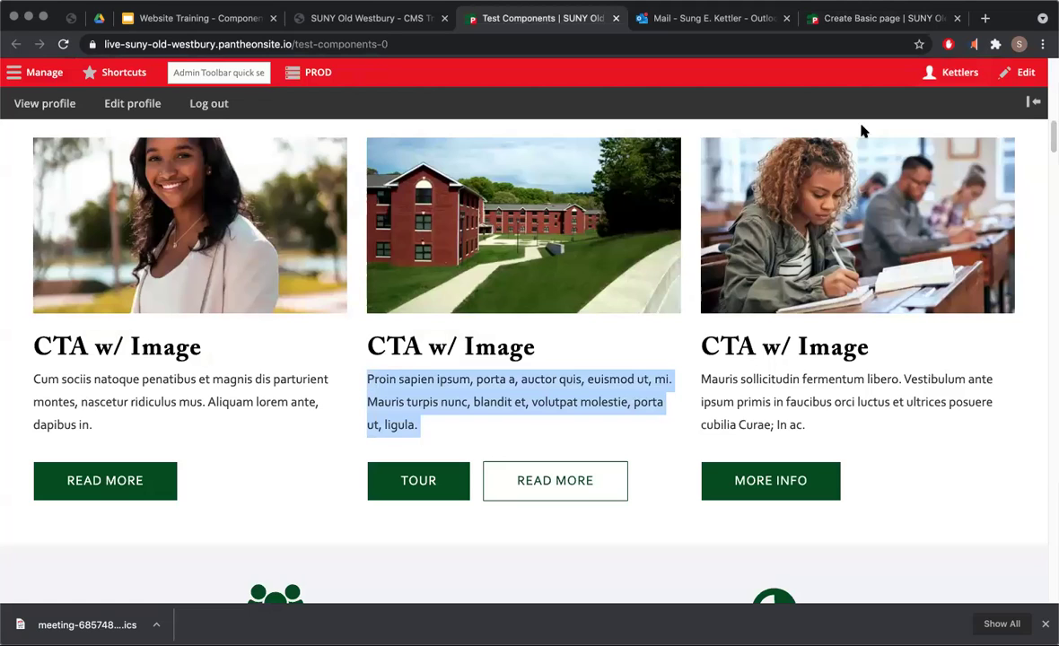
{"action": "left_click", "coordinate": [875, 18]}
{"action": "left_click", "coordinate": [230, 460]}
{"action": "key", "text": "ctrl+v"}
Search the link URL for "residential" and point the second call to action's link to the Residential Life page.
{"action": "scroll", "coordinate": [239, 508], "scroll_direction": "down", "scroll_amount": 5}
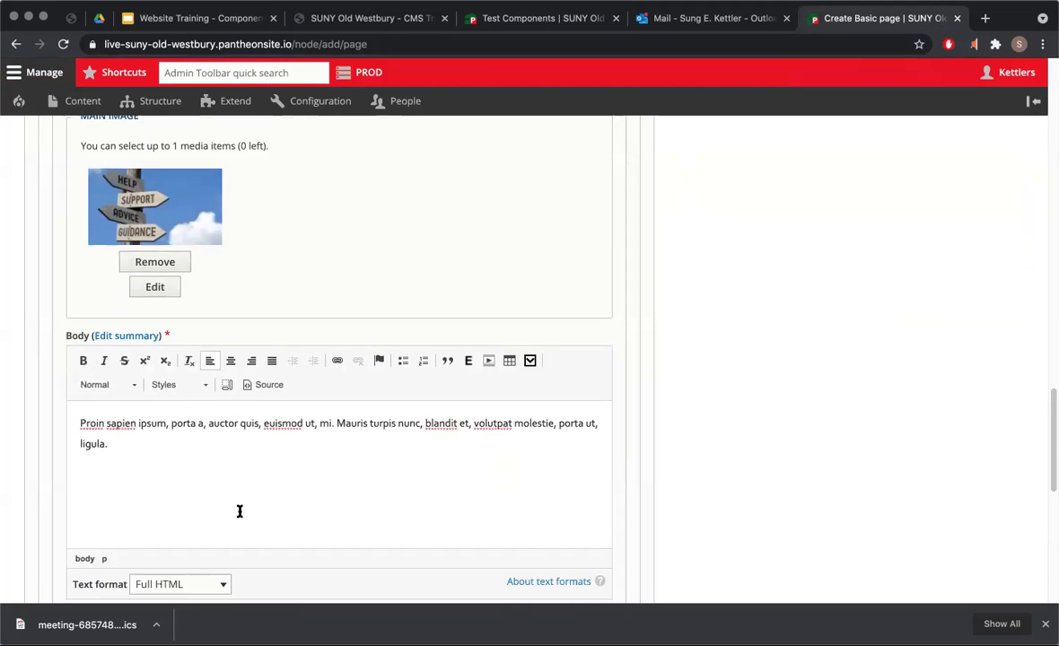
{"action": "left_click", "coordinate": [199, 403]}
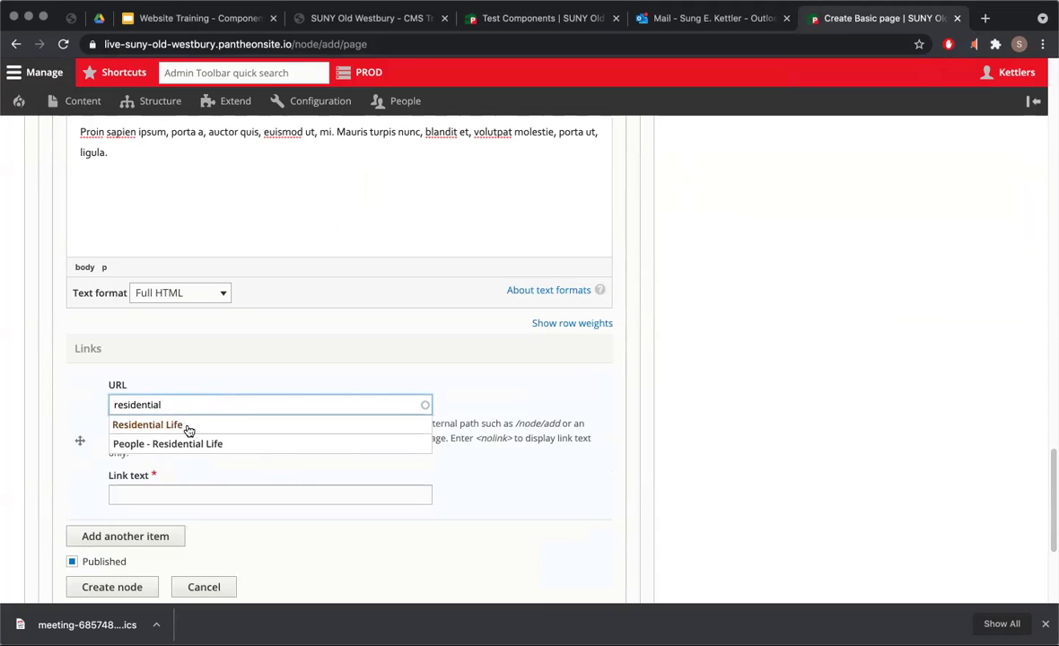
{"action": "left_click", "coordinate": [217, 426]}
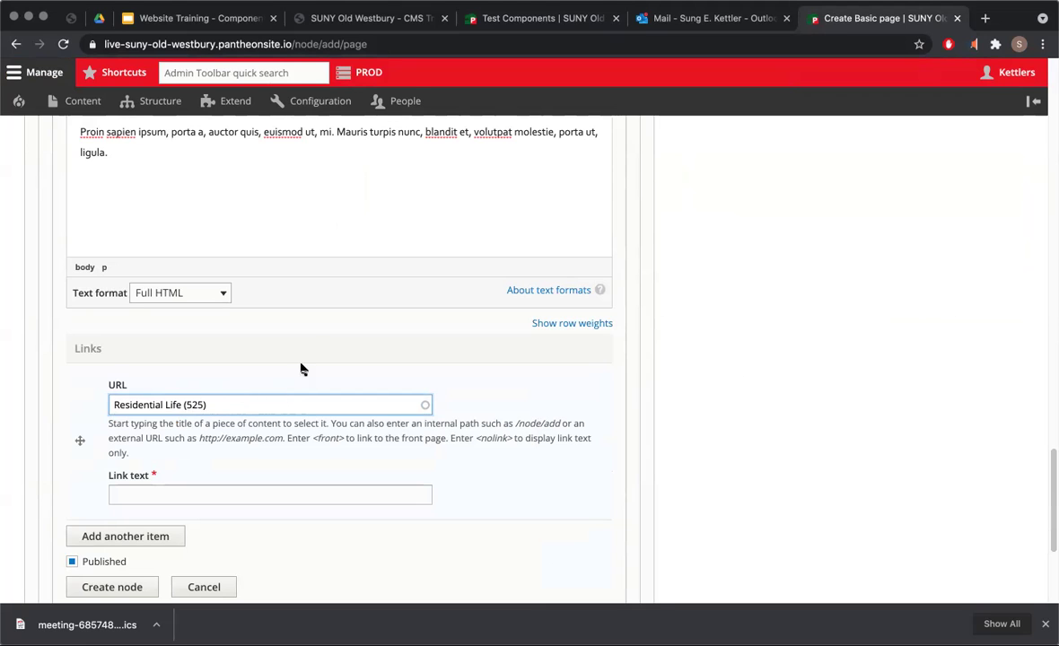
Review the second call to action's settings and set the link text of its Residential Life link to "Reslife".
{"action": "scroll", "coordinate": [312, 340], "scroll_direction": "up", "scroll_amount": 3}
{"action": "scroll", "coordinate": [314, 337], "scroll_direction": "up", "scroll_amount": 7}
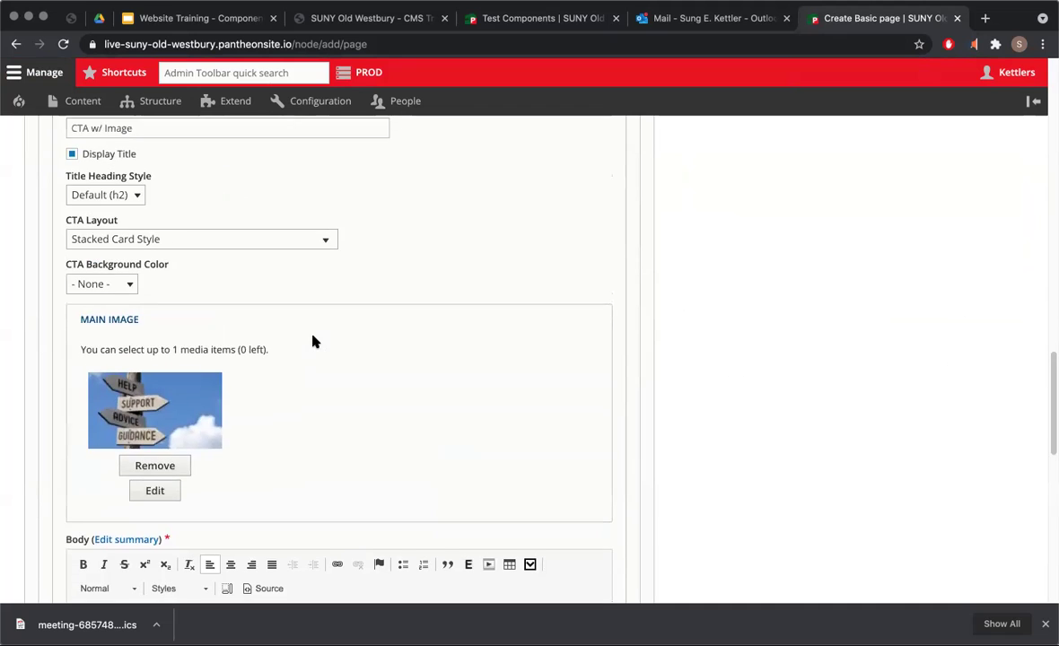
{"action": "scroll", "coordinate": [313, 343], "scroll_direction": "up", "scroll_amount": 1}
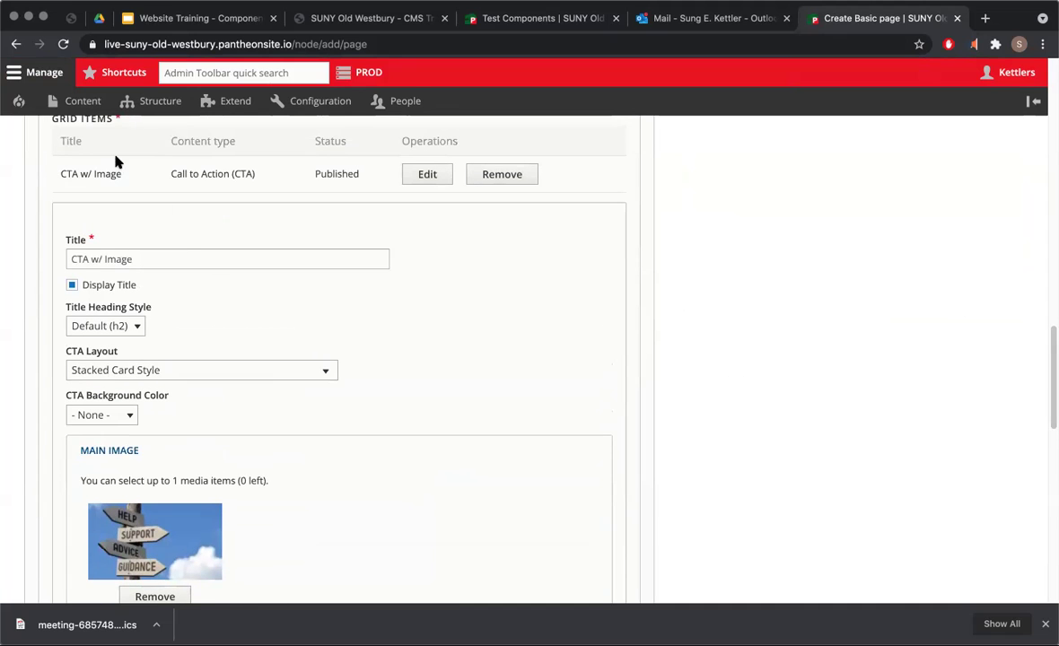
{"action": "scroll", "coordinate": [349, 466], "scroll_direction": "down", "scroll_amount": 8}
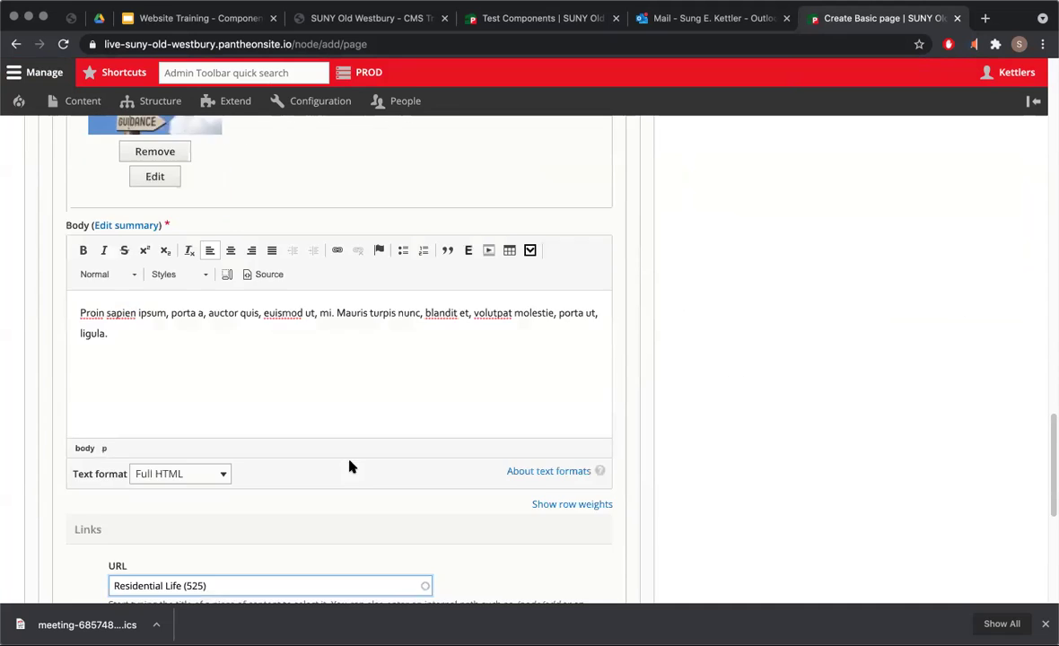
{"action": "scroll", "coordinate": [326, 487], "scroll_direction": "down", "scroll_amount": 1}
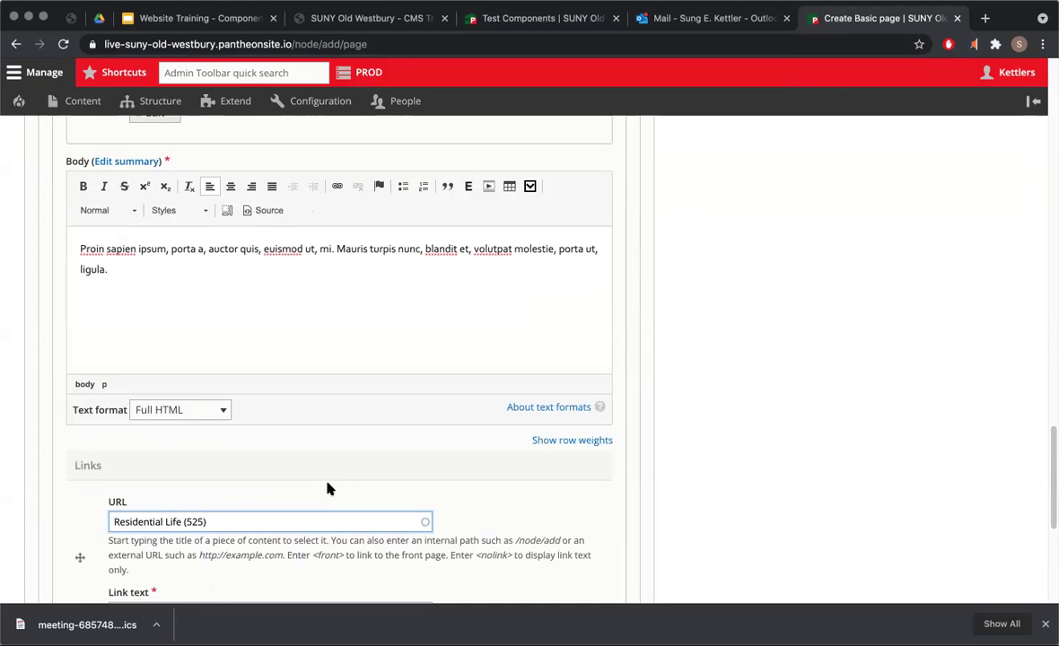
{"action": "scroll", "coordinate": [289, 436], "scroll_direction": "down", "scroll_amount": 2}
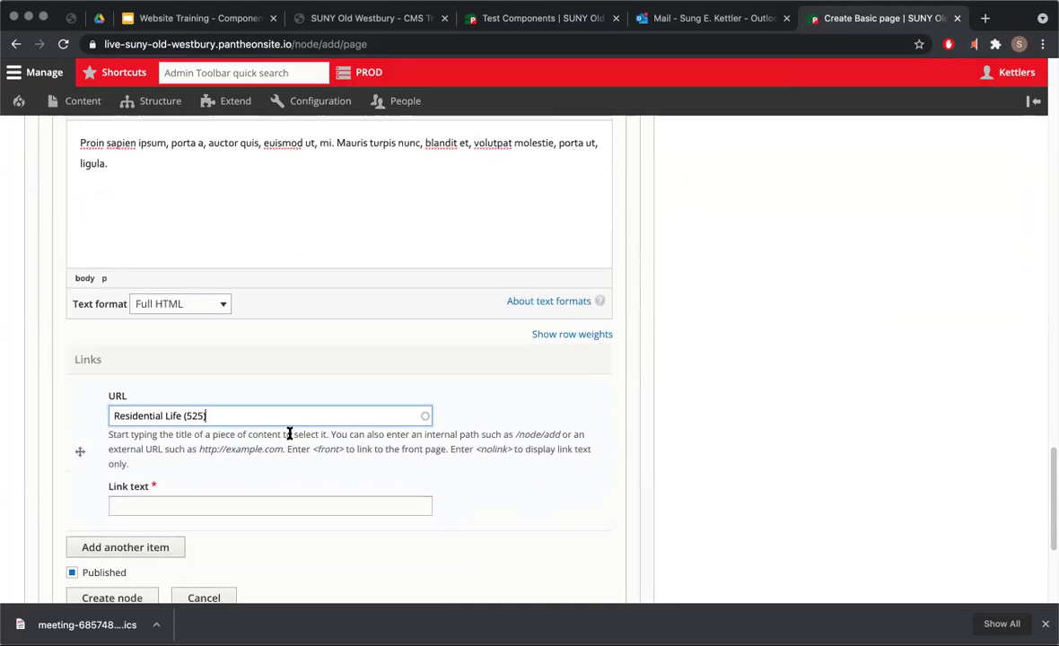
{"action": "left_click_drag", "start_coordinate": [182, 415], "coordinate": [111, 416]}
{"action": "left_click", "coordinate": [182, 417]}
{"action": "scroll", "coordinate": [219, 417], "scroll_direction": "down", "scroll_amount": 3}
{"action": "left_click", "coordinate": [184, 382]}
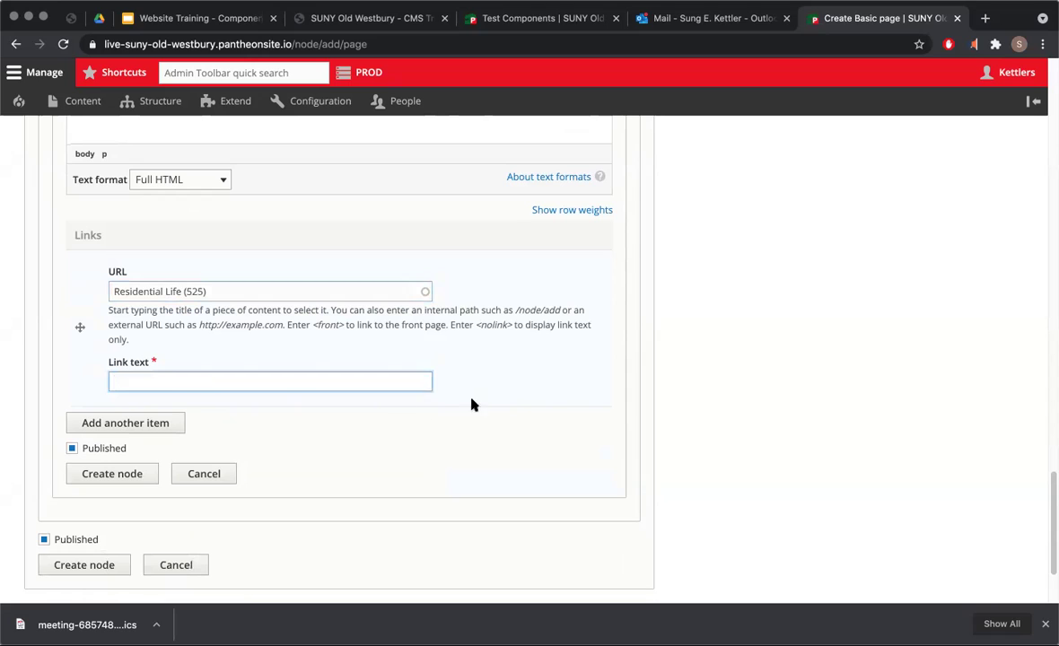
{"action": "type", "text": "Reslife"}
Check the two link buttons of the Test Components page's second call to action and add another link item to the new one.
{"action": "left_click", "coordinate": [502, 23]}
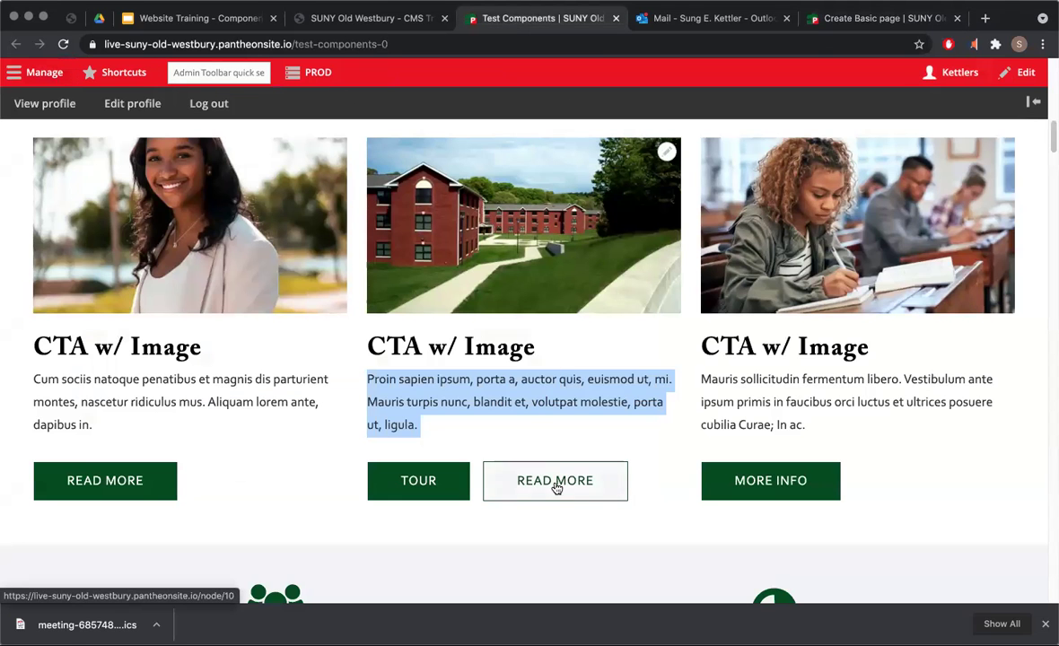
{"action": "left_click", "coordinate": [849, 22]}
{"action": "left_click", "coordinate": [165, 417]}
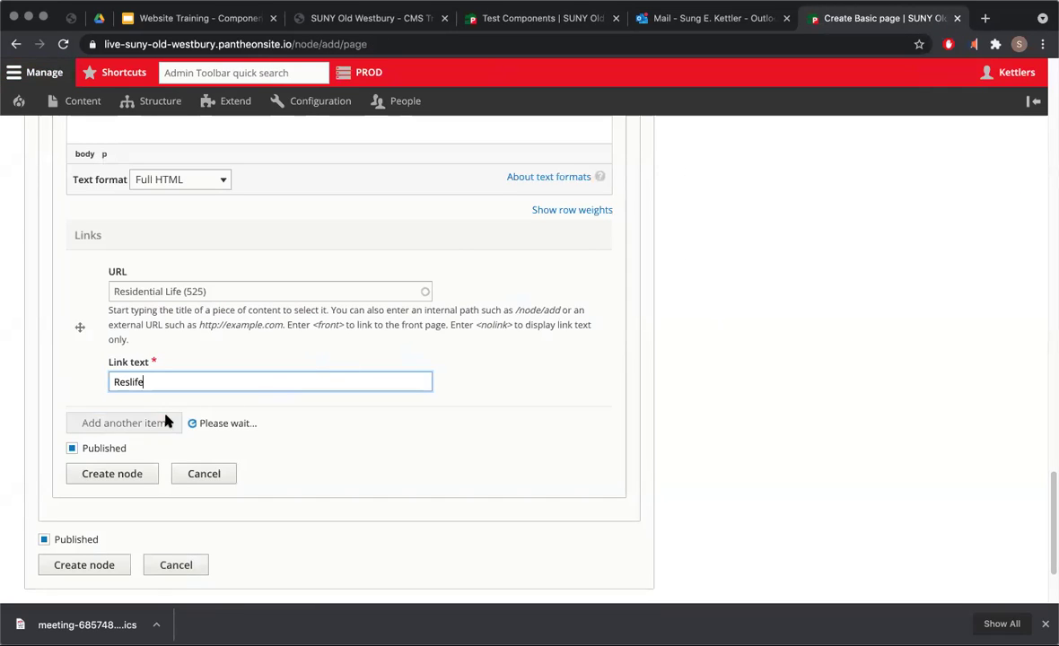
{"action": "scroll", "coordinate": [245, 336], "scroll_direction": "down", "scroll_amount": 3}
{"action": "left_click", "coordinate": [245, 335]}
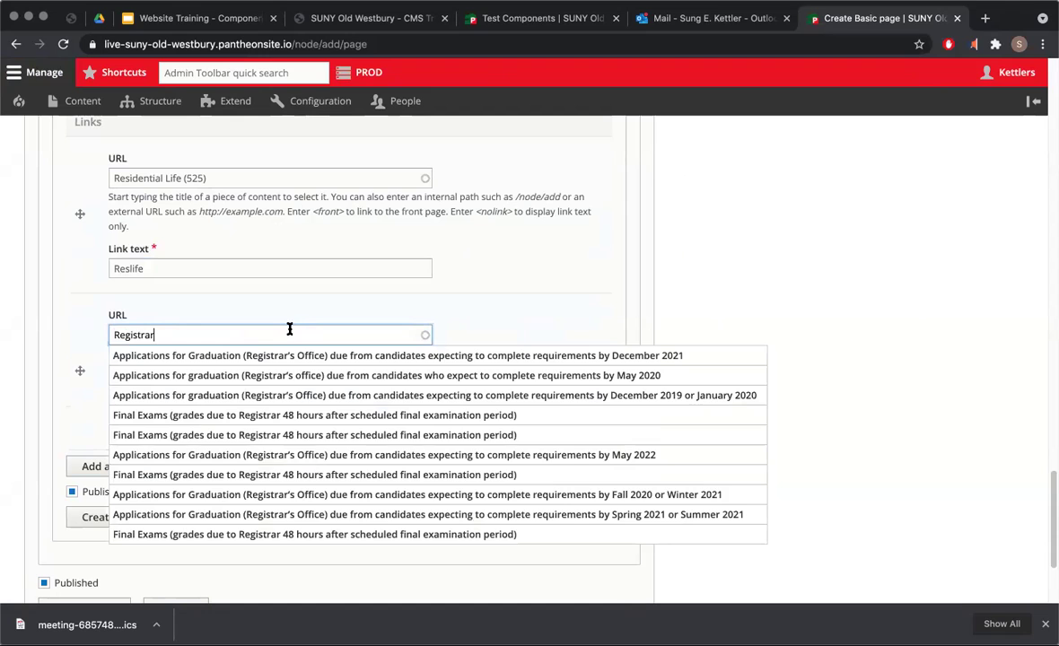
{"action": "scroll", "coordinate": [253, 398], "scroll_direction": "down", "scroll_amount": 3}
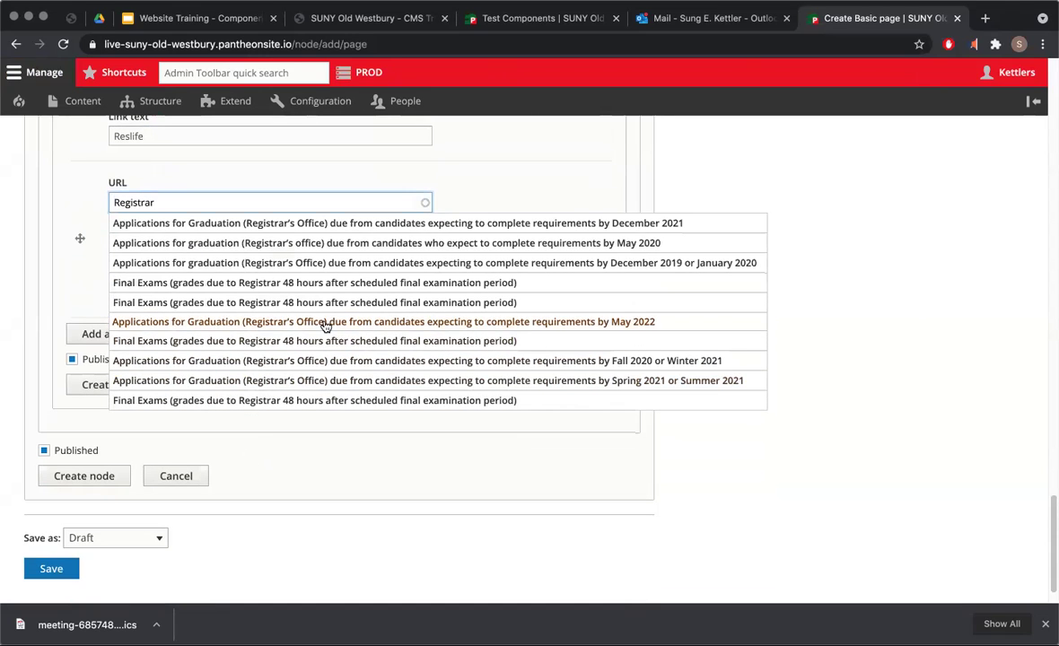
{"action": "scroll", "coordinate": [296, 271], "scroll_direction": "up", "scroll_amount": 1}
{"action": "scroll", "coordinate": [305, 310], "scroll_direction": "up", "scroll_amount": 2}
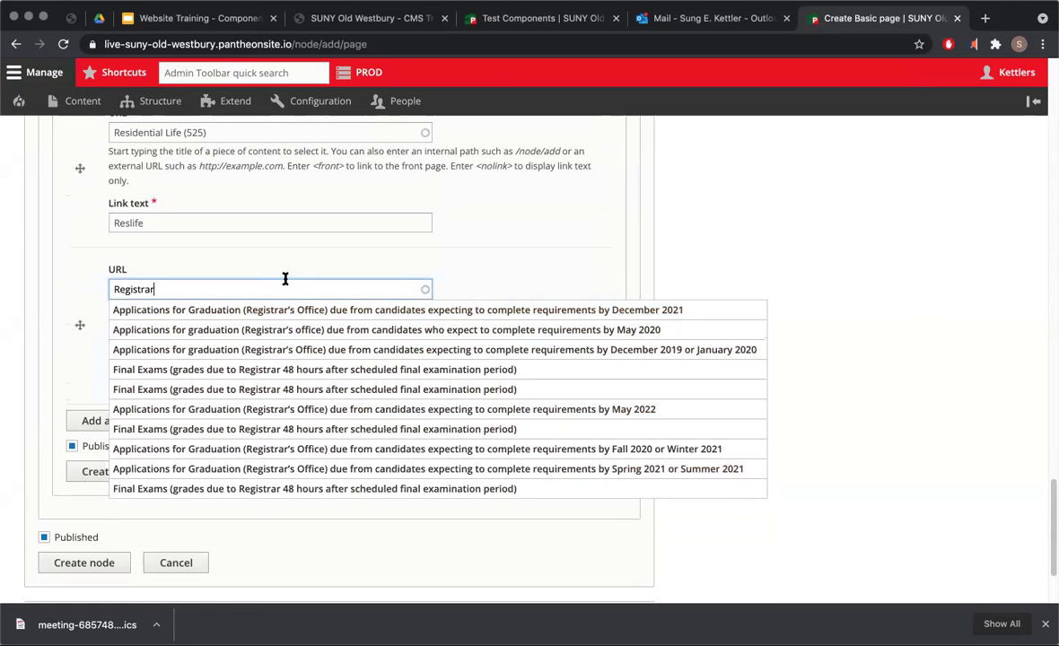
{"action": "left_click_drag", "start_coordinate": [274, 283], "coordinate": [81, 277]}
{"action": "key", "text": "BackSpace"}
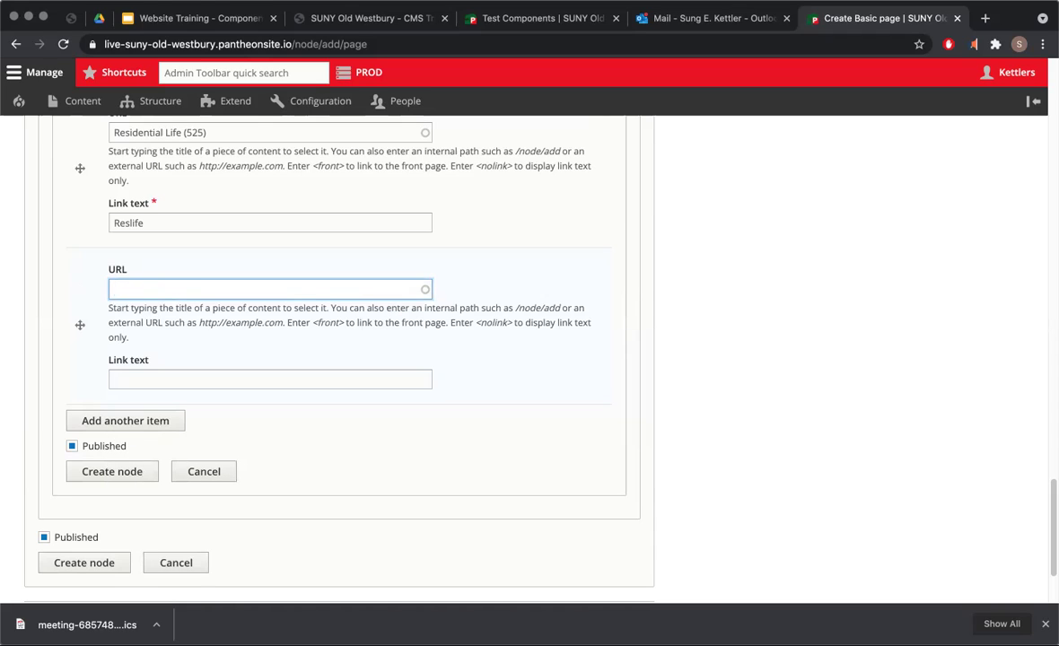
Point the second link to Commencement (Postponed) with the link text "Commencement" and create the call to action node.
{"action": "type", "text": "commence"}
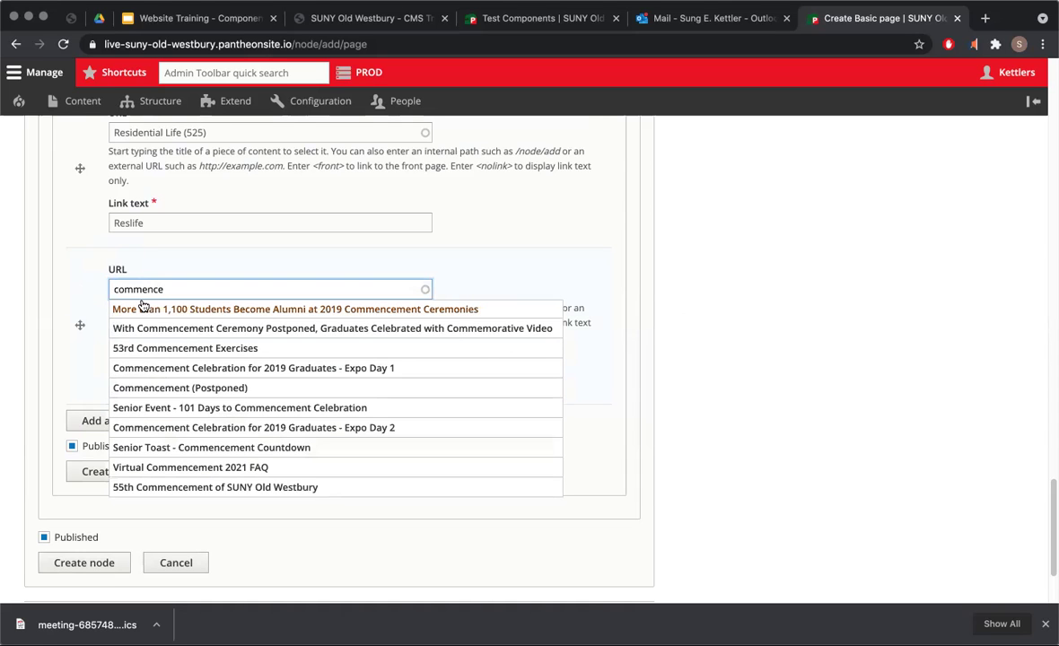
{"action": "left_click", "coordinate": [158, 387]}
{"action": "left_click", "coordinate": [152, 375]}
{"action": "type", "text": "Commencement"}
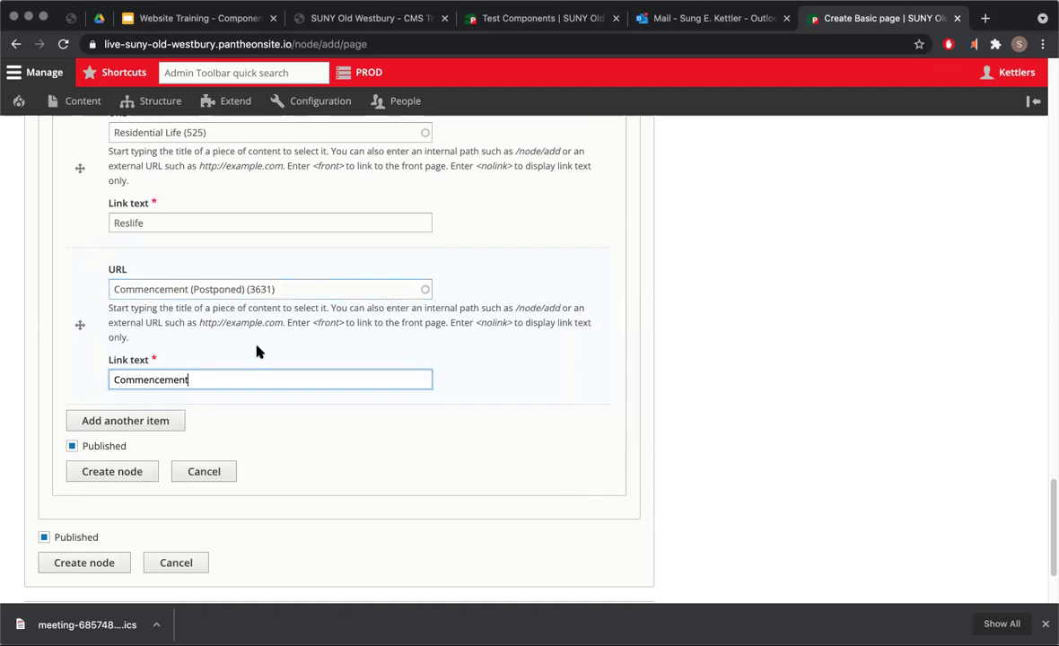
{"action": "scroll", "coordinate": [256, 350], "scroll_direction": "down", "scroll_amount": 1}
{"action": "left_click", "coordinate": [115, 462]}
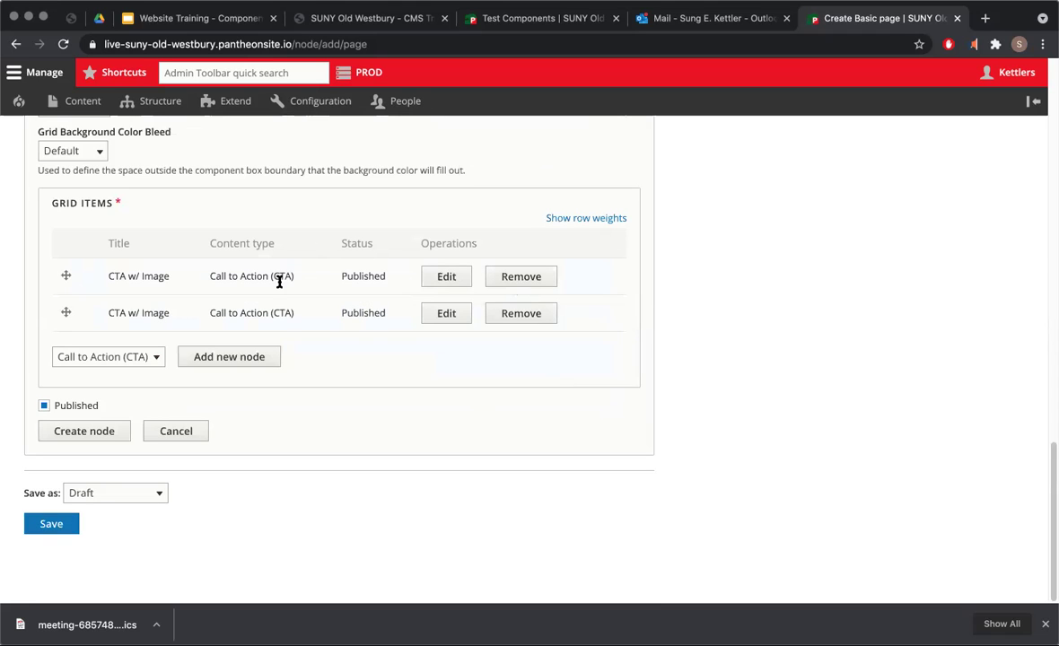
Check the third call to action on the Test Components page and add a new Call to Action node titled "CTA w image" with its title displayed.
{"action": "left_click", "coordinate": [468, 20]}
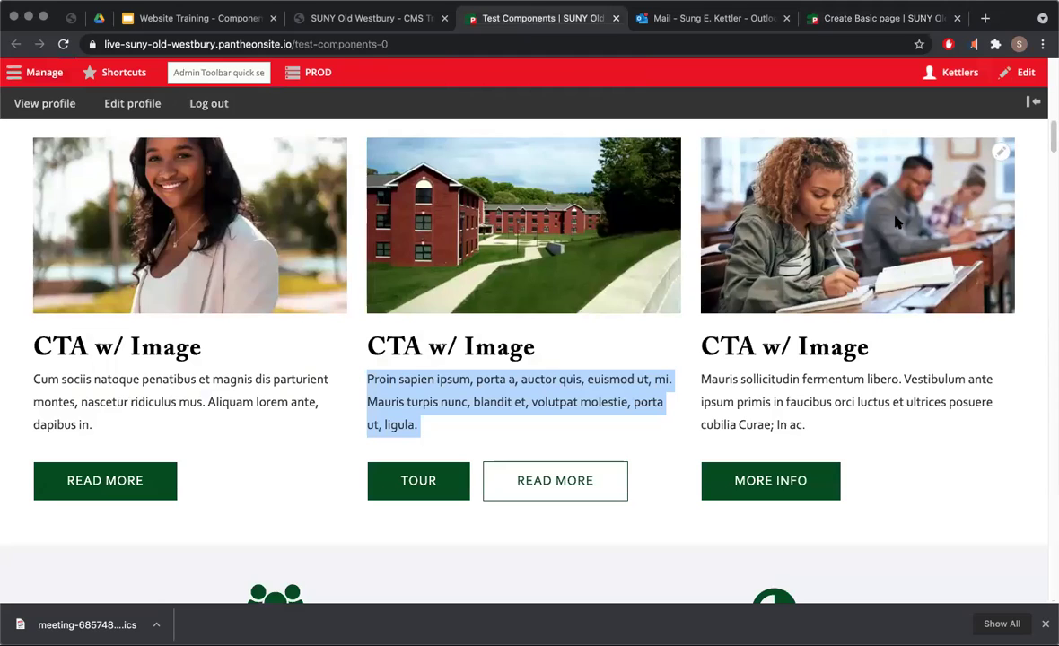
{"action": "left_click", "coordinate": [843, 20]}
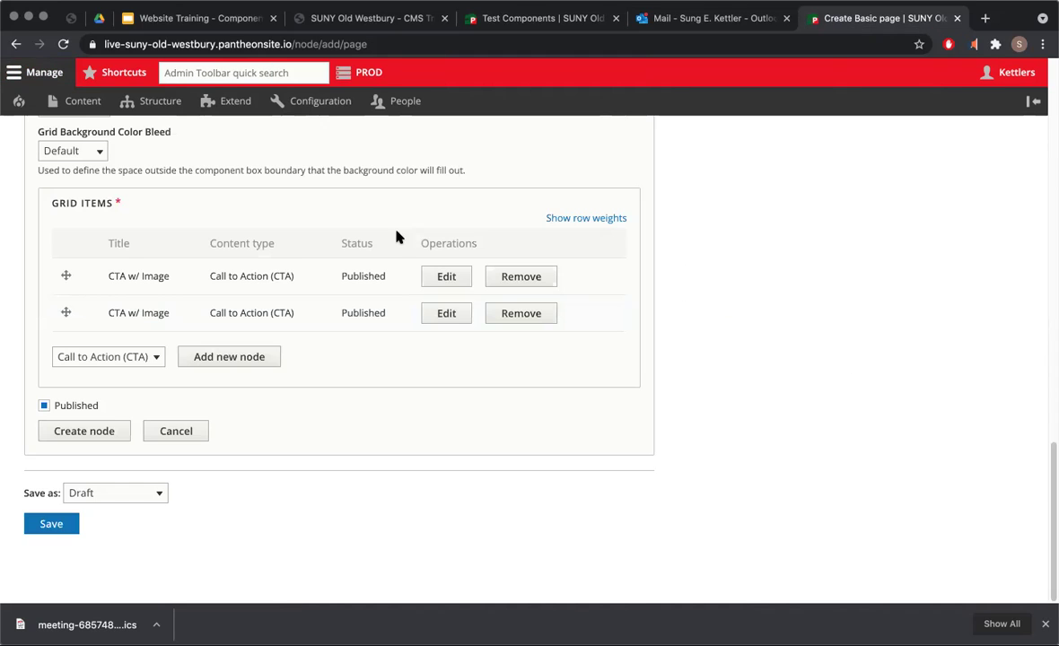
{"action": "left_click", "coordinate": [197, 352]}
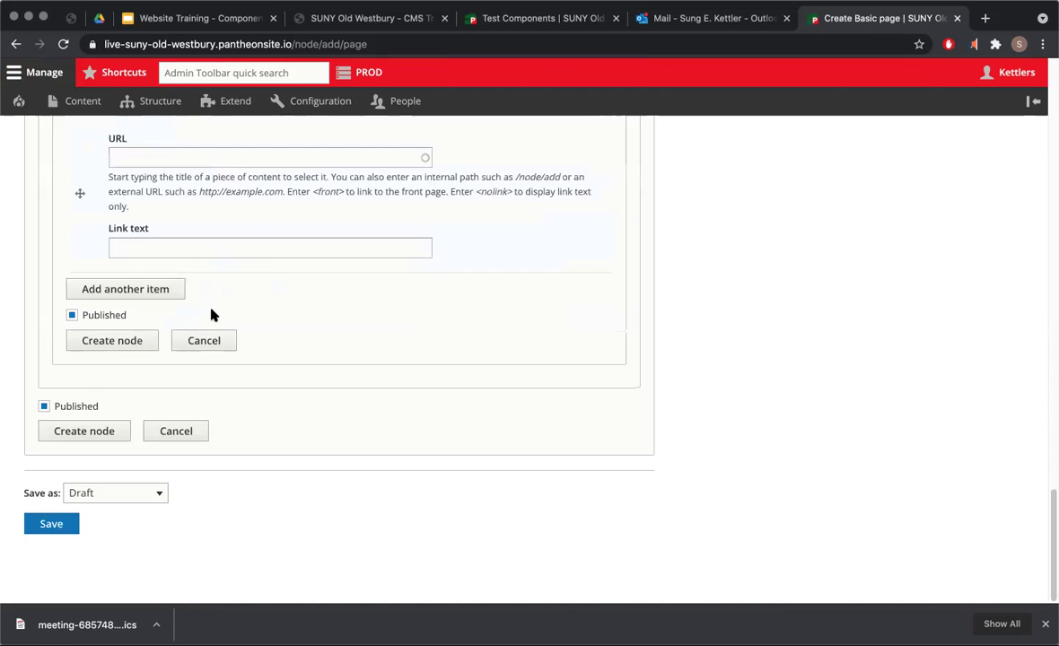
{"action": "scroll", "coordinate": [182, 264], "scroll_direction": "up", "scroll_amount": 5}
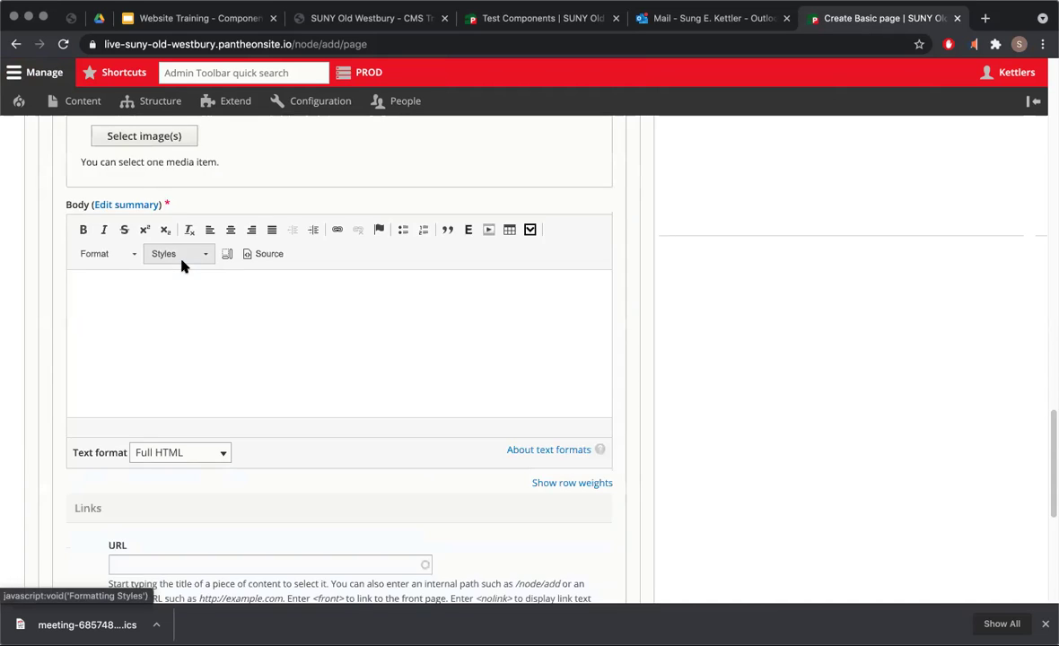
{"action": "scroll", "coordinate": [182, 265], "scroll_direction": "up", "scroll_amount": 3}
{"action": "left_click", "coordinate": [160, 220]}
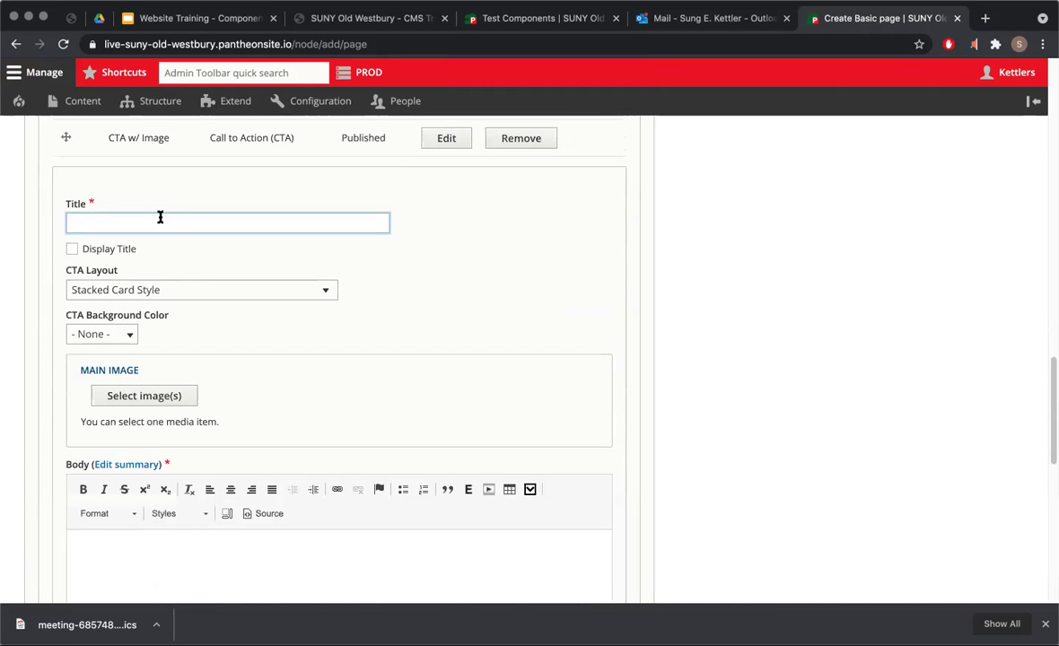
{"action": "type", "text": "CTA w image"}
{"action": "left_click", "coordinate": [71, 250]}
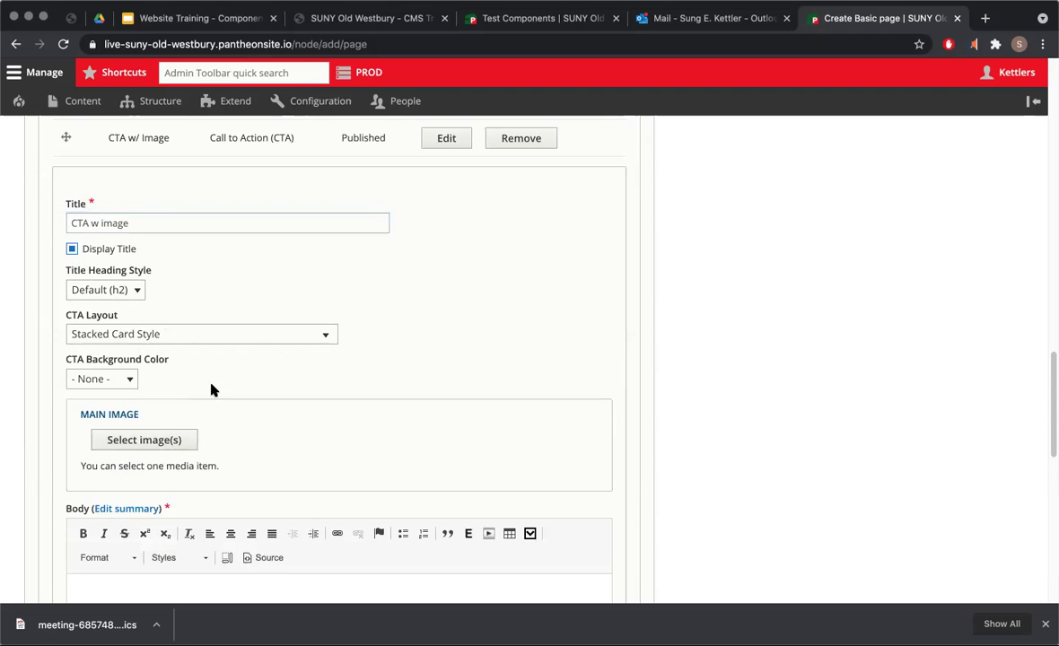
Set the third call to action's main image to the existing image news_2021chancawd_kmett.jpg.
{"action": "scroll", "coordinate": [211, 389], "scroll_direction": "down", "scroll_amount": 5}
{"action": "left_click", "coordinate": [146, 205]}
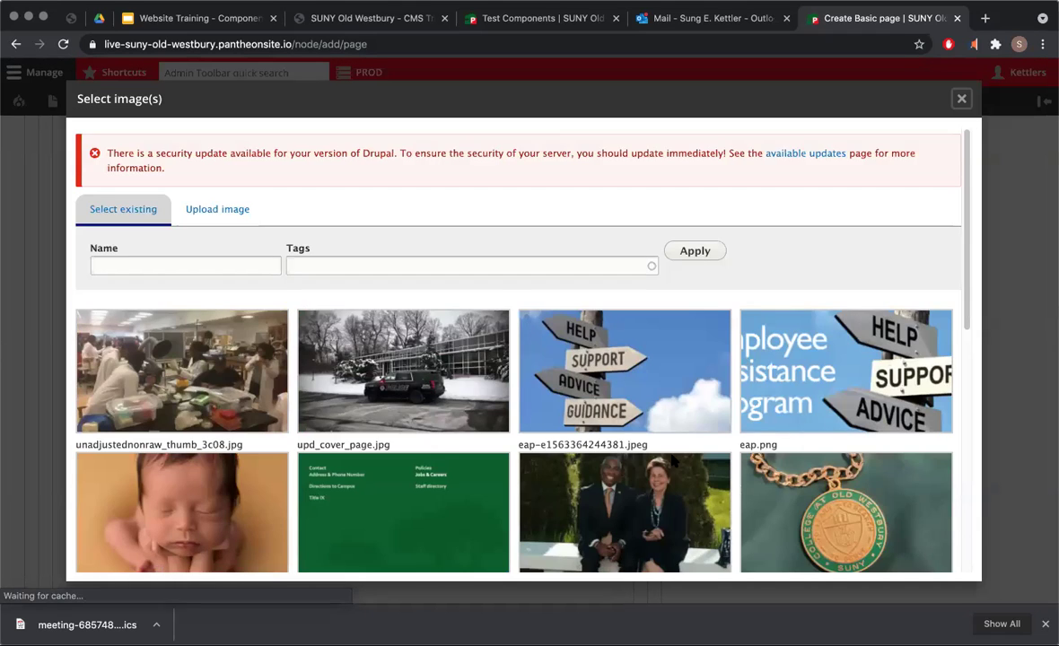
{"action": "scroll", "coordinate": [672, 457], "scroll_direction": "down", "scroll_amount": 5}
{"action": "left_click", "coordinate": [824, 341]}
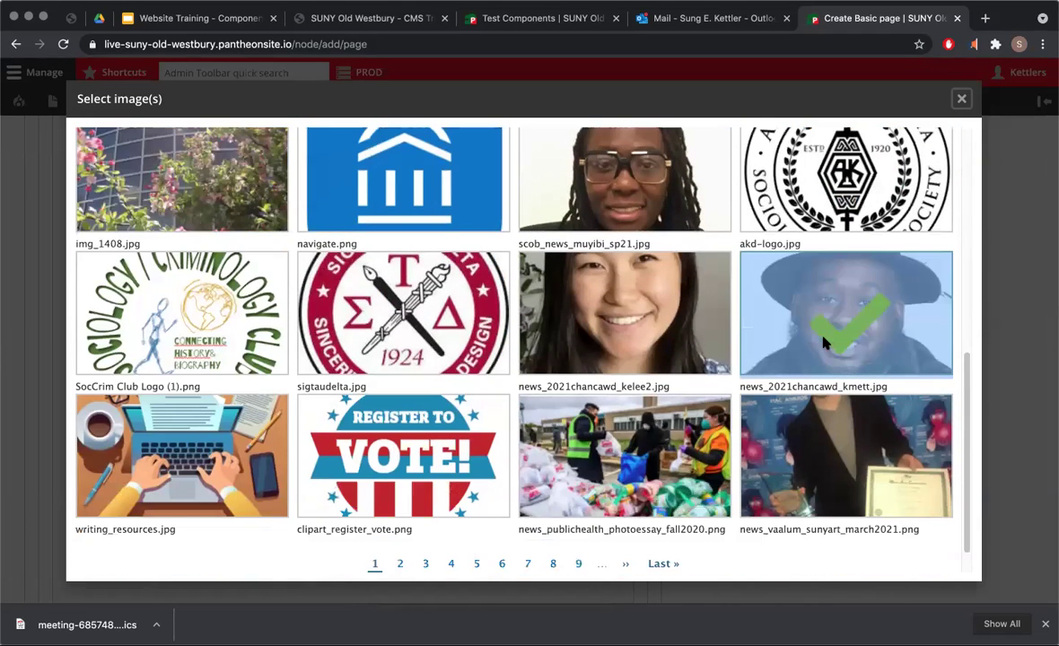
{"action": "scroll", "coordinate": [163, 433], "scroll_direction": "down", "scroll_amount": 10}
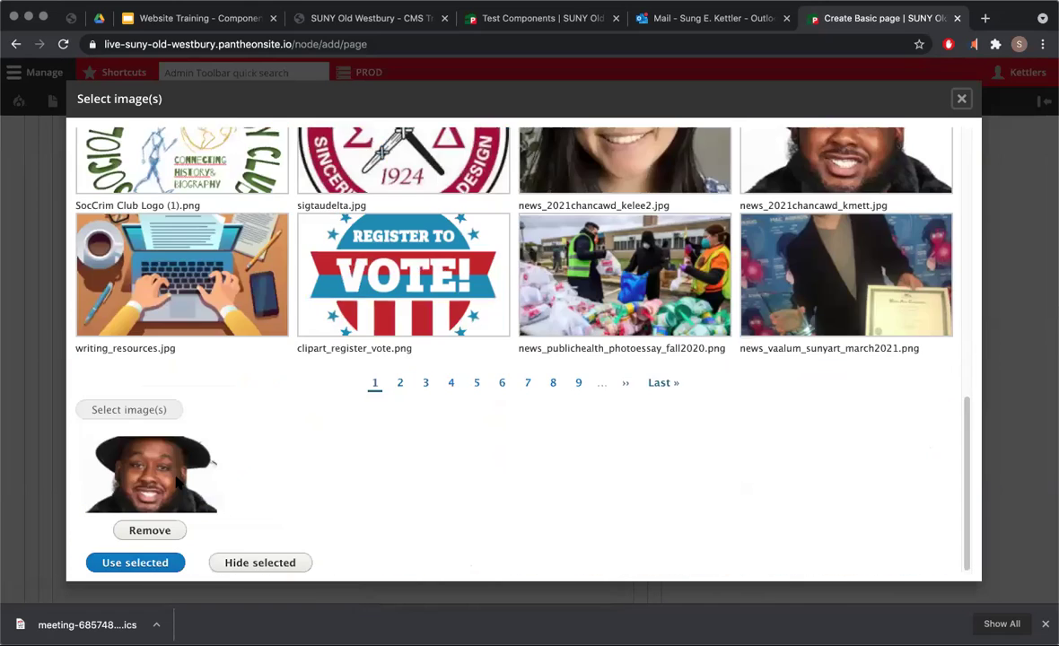
{"action": "left_click", "coordinate": [133, 563]}
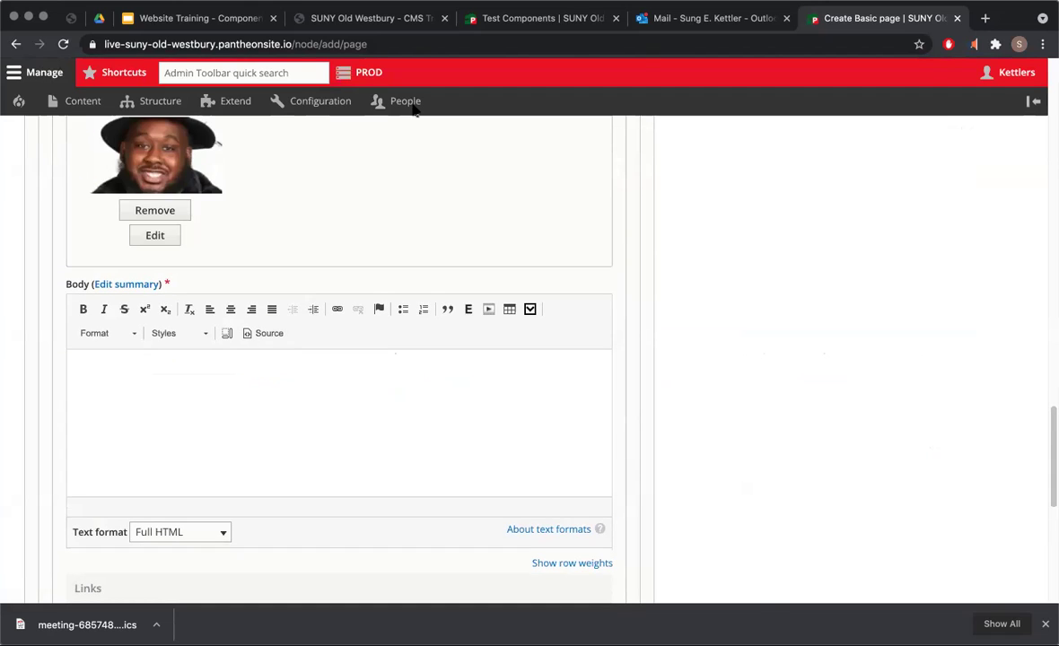
Copy the third call to action's paragraph from the Test Components page into the body of the new call to action.
{"action": "left_click", "coordinate": [538, 18]}
{"action": "left_click_drag", "start_coordinate": [807, 426], "coordinate": [700, 375]}
{"action": "key", "text": "super+c"}
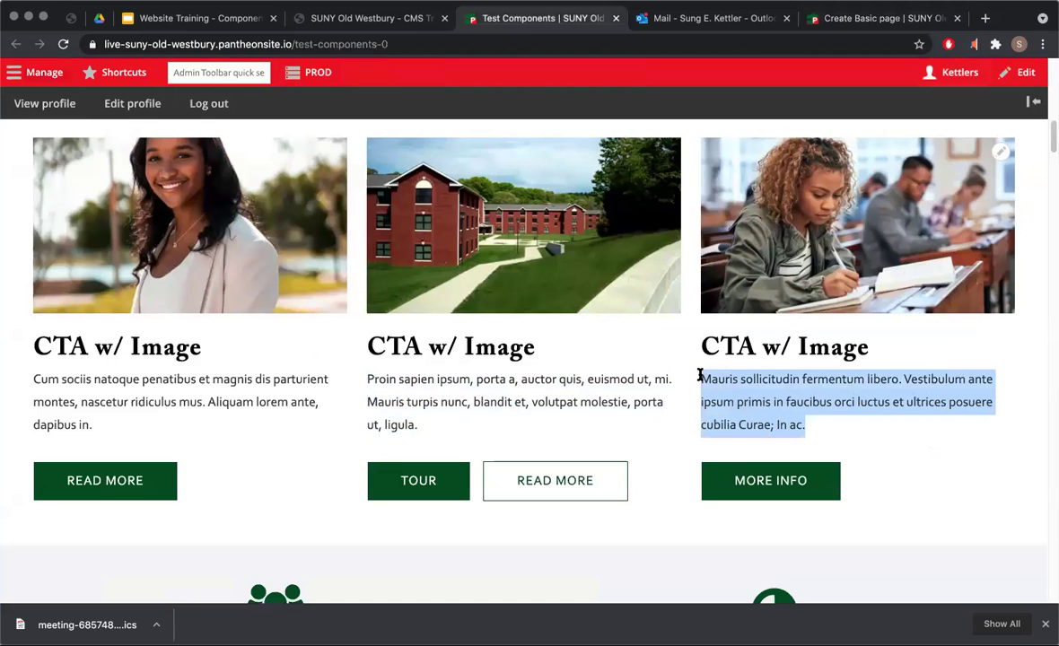
{"action": "left_click", "coordinate": [884, 18]}
{"action": "left_click", "coordinate": [388, 425]}
{"action": "key", "text": "super+v"}
Point the third call to action's link to <front> with the link text "Homepage" and create the call to action node.
{"action": "scroll", "coordinate": [317, 465], "scroll_direction": "down", "scroll_amount": 5}
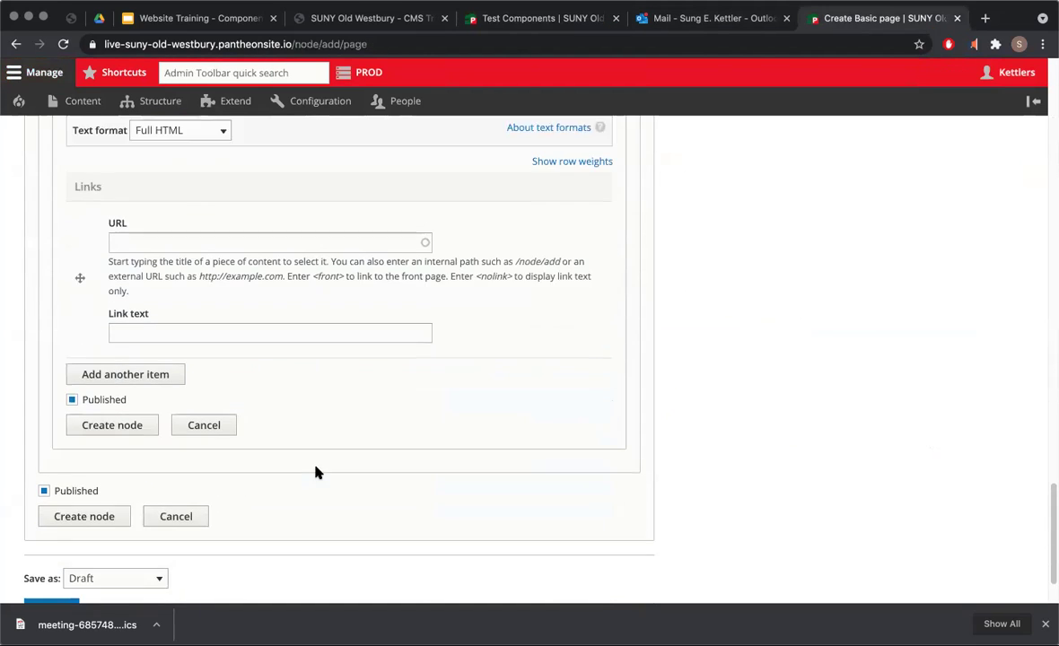
{"action": "left_click", "coordinate": [235, 224]}
{"action": "type", "text": "<"}
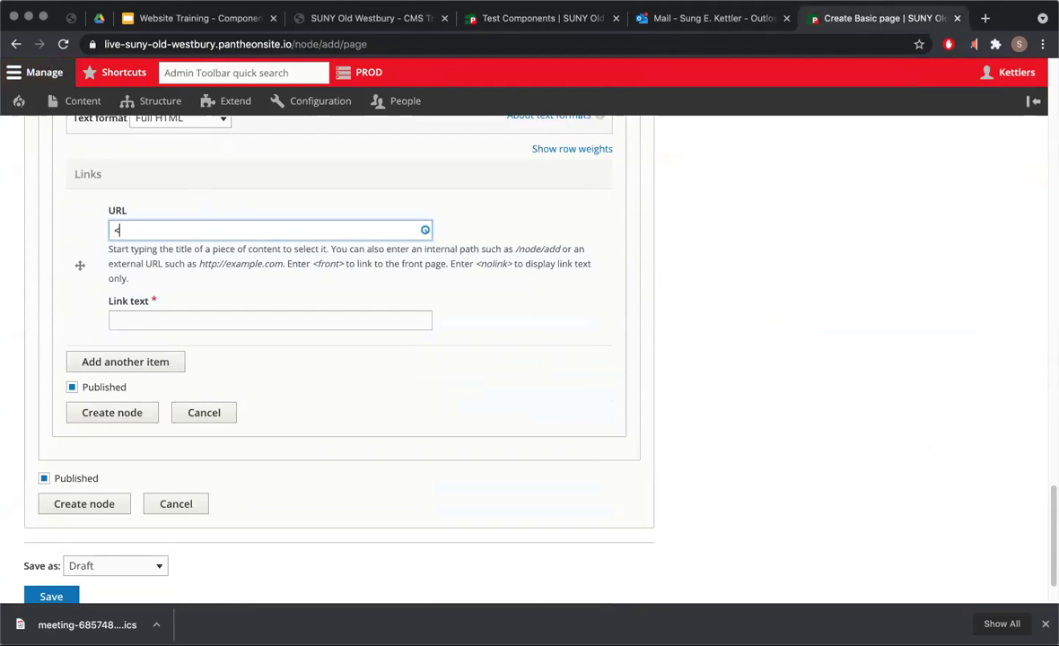
{"action": "type", "text": "front>"}
{"action": "left_click", "coordinate": [201, 323]}
{"action": "type", "text": "Homepage"}
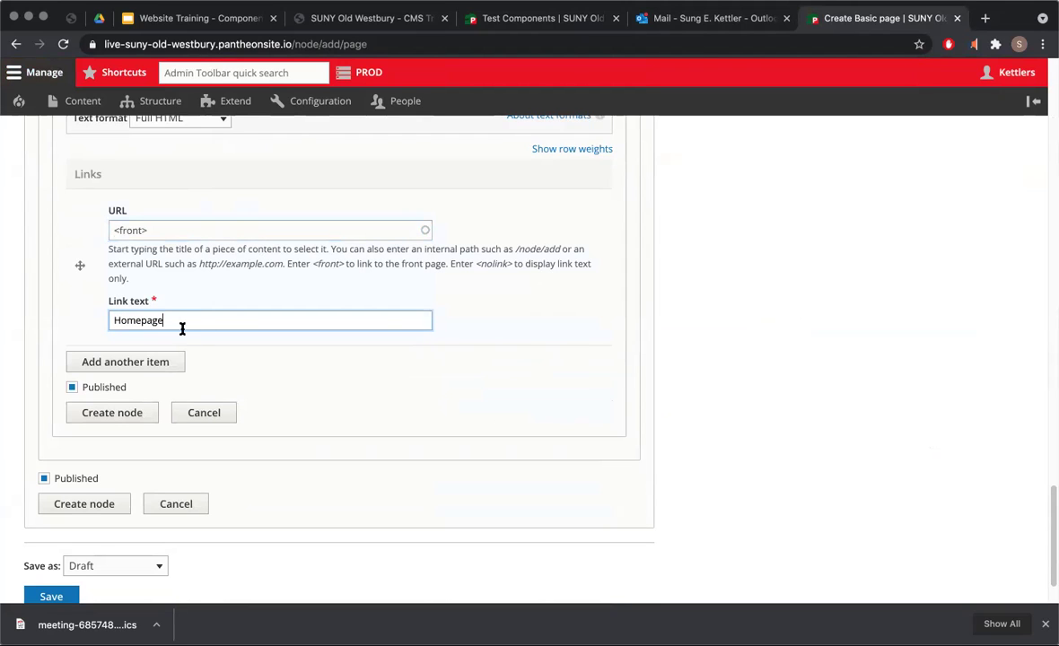
{"action": "left_click", "coordinate": [117, 411]}
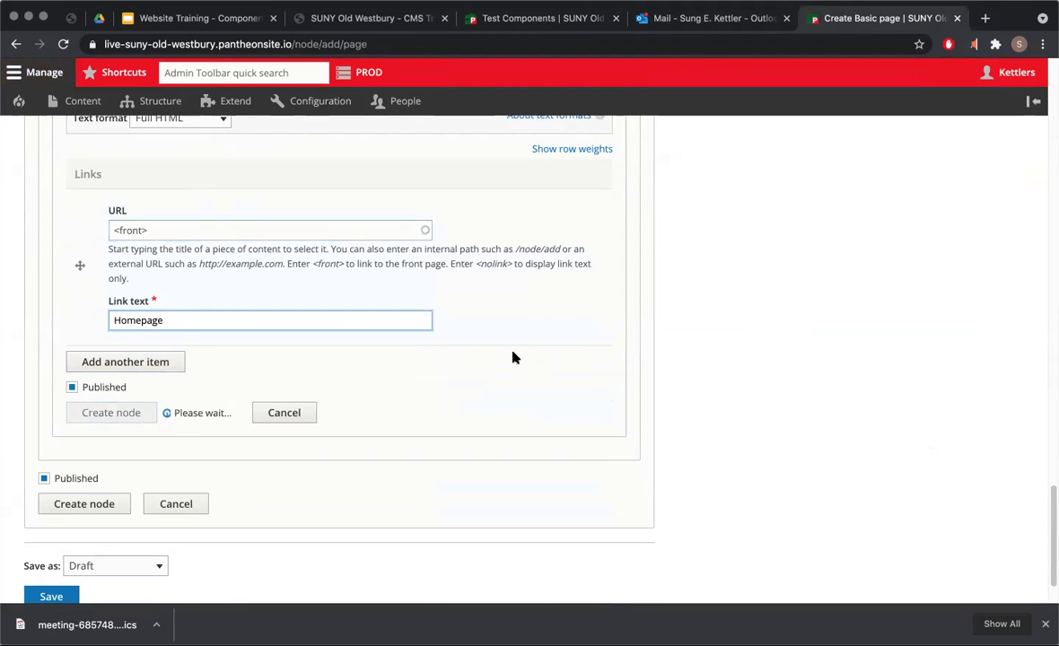
Check the three grid items and save the Basic page as Published.
{"action": "scroll", "coordinate": [716, 325], "scroll_direction": "up", "scroll_amount": 10}
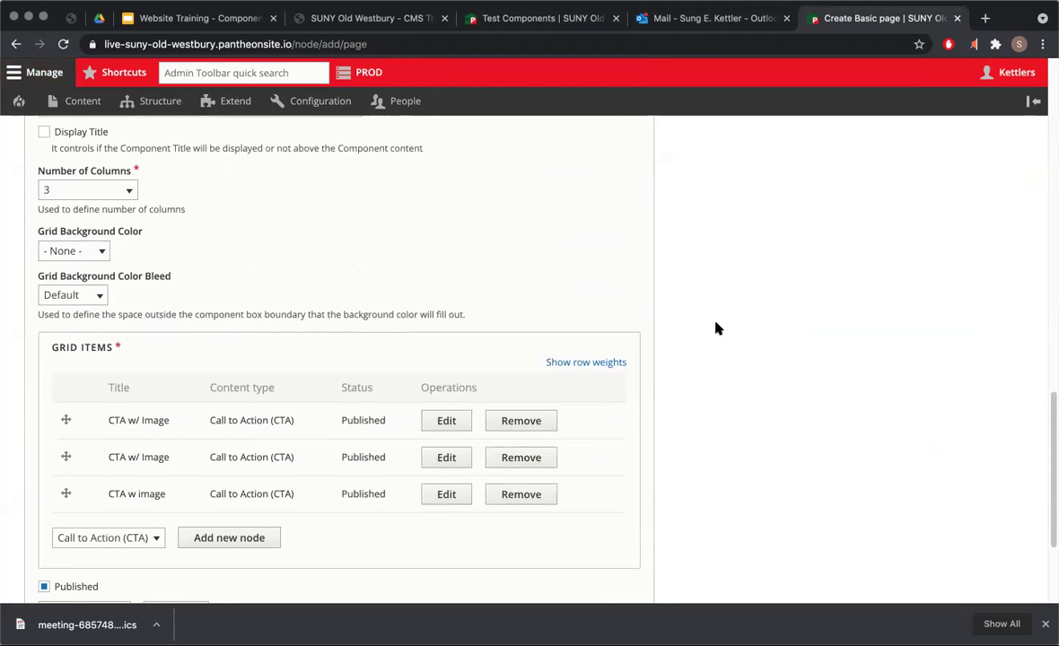
{"action": "scroll", "coordinate": [716, 326], "scroll_direction": "down", "scroll_amount": 10}
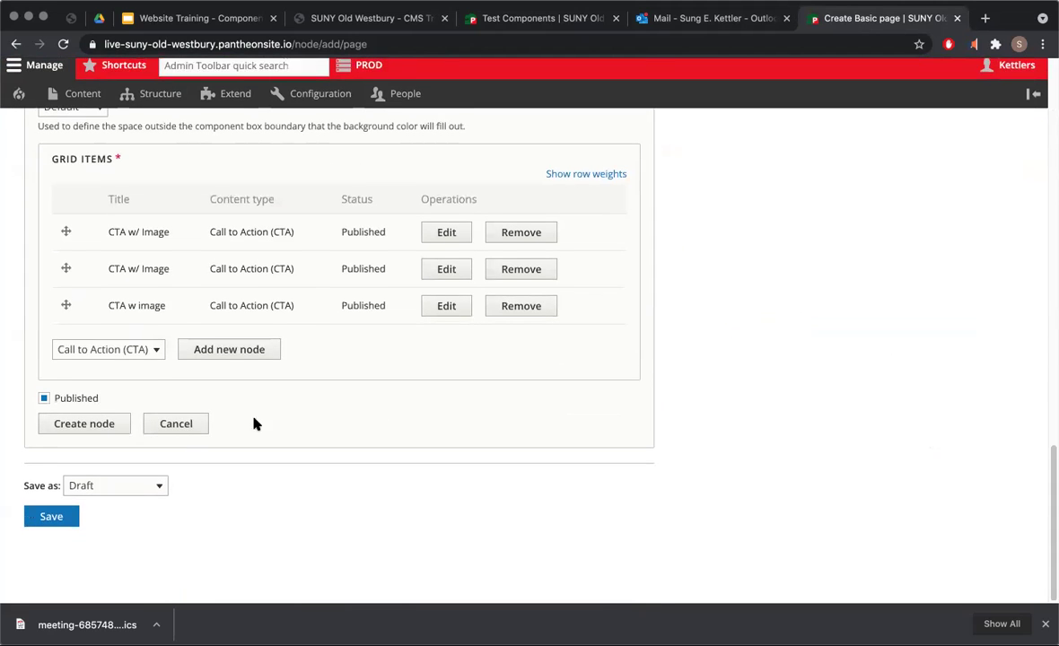
{"action": "left_click", "coordinate": [126, 495]}
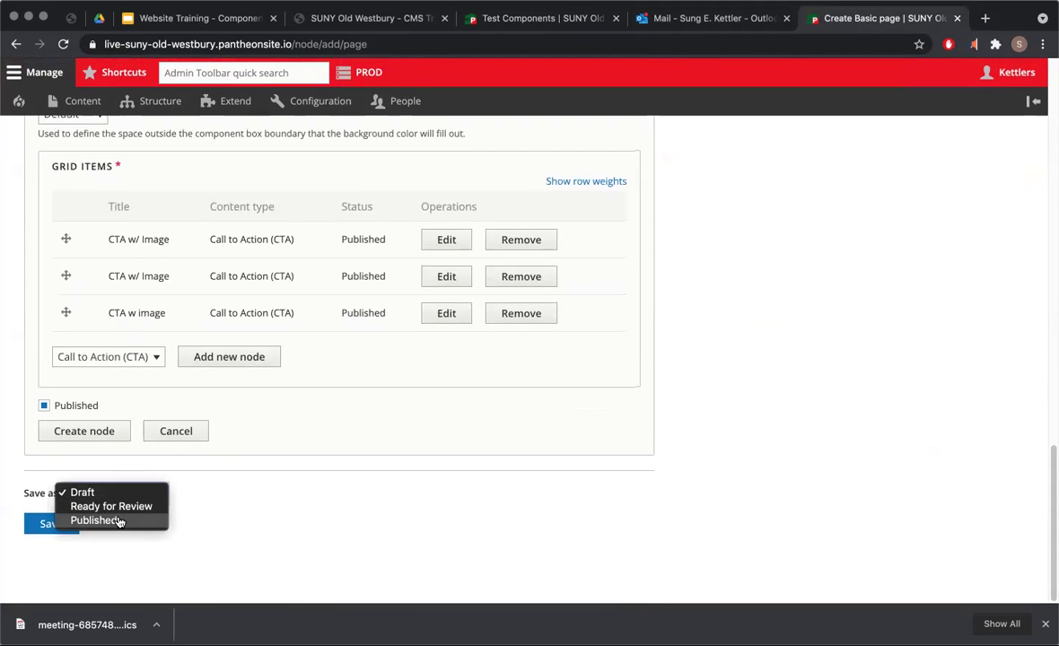
{"action": "left_click", "coordinate": [86, 519]}
{"action": "left_click", "coordinate": [51, 524]}
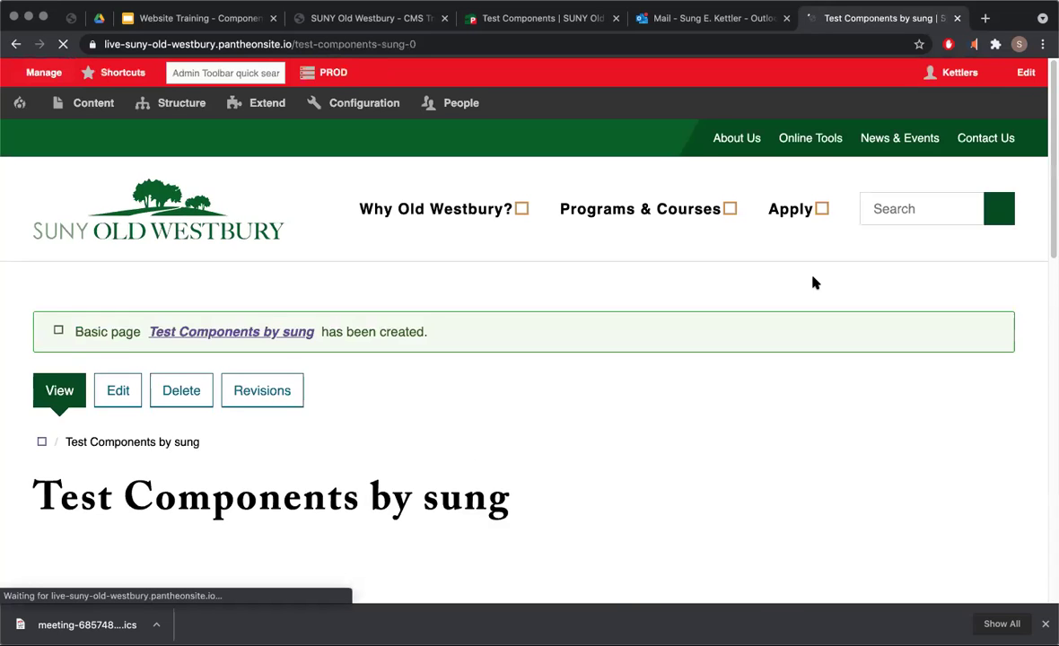
Compare the published page's three-column call-to-action grid with the one on the Test Components page.
{"action": "scroll", "coordinate": [782, 322], "scroll_direction": "down", "scroll_amount": 3}
{"action": "scroll", "coordinate": [798, 350], "scroll_direction": "down", "scroll_amount": 2}
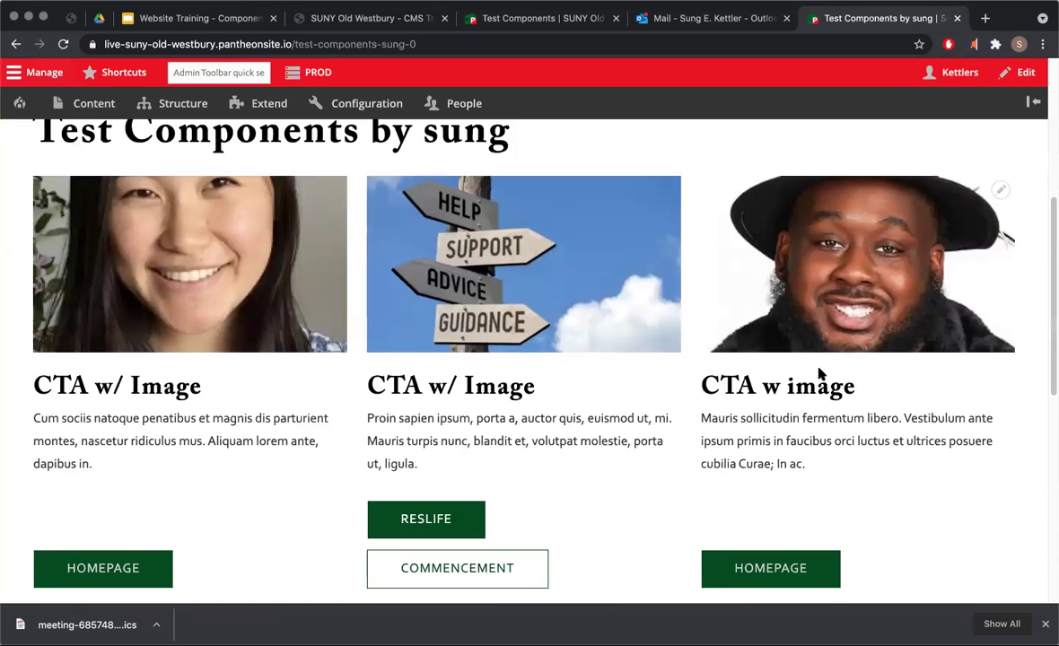
{"action": "scroll", "coordinate": [820, 377], "scroll_direction": "down", "scroll_amount": 1}
{"action": "scroll", "coordinate": [820, 382], "scroll_direction": "up", "scroll_amount": 2}
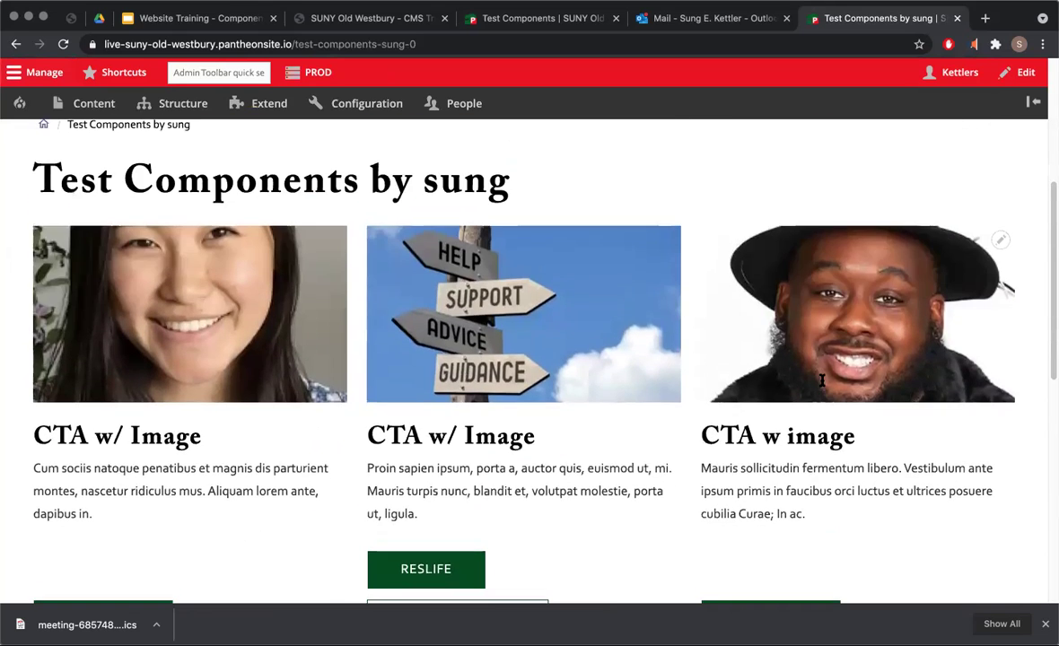
{"action": "scroll", "coordinate": [820, 377], "scroll_direction": "down", "scroll_amount": 2}
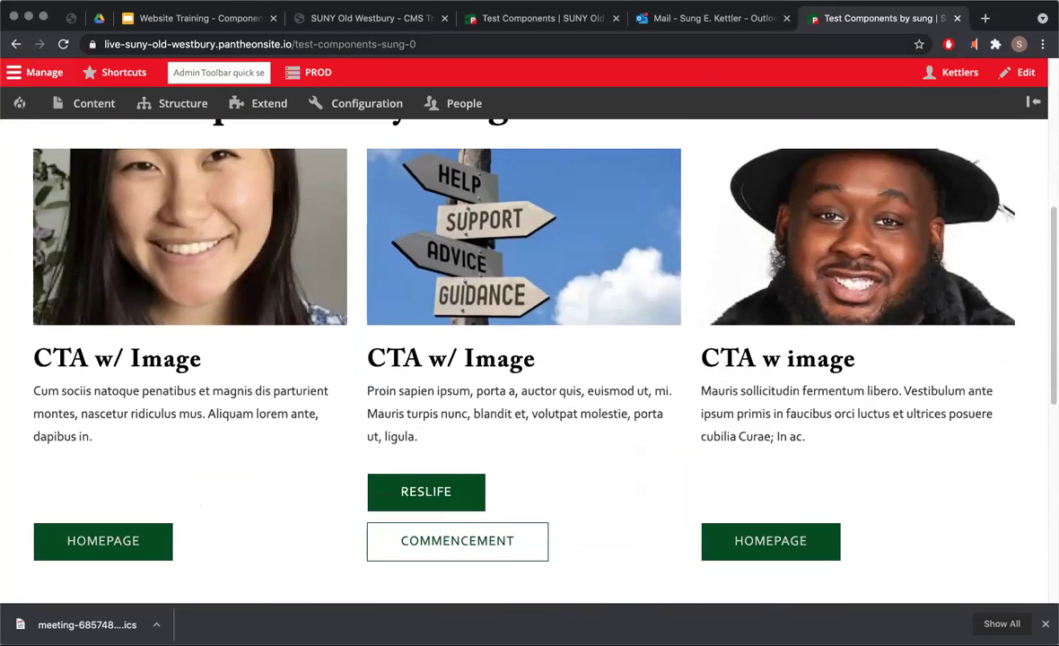
{"action": "left_click", "coordinate": [537, 18]}
{"action": "scroll", "coordinate": [449, 340], "scroll_direction": "down", "scroll_amount": 1}
{"action": "scroll", "coordinate": [457, 347], "scroll_direction": "up", "scroll_amount": 3}
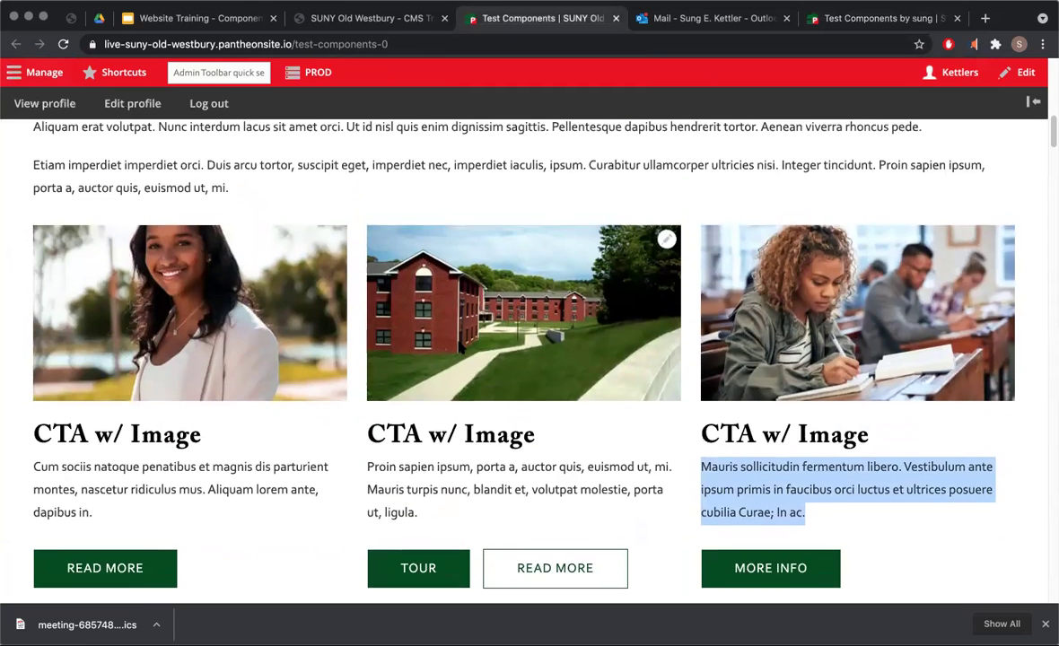
{"action": "scroll", "coordinate": [448, 381], "scroll_direction": "down", "scroll_amount": 2}
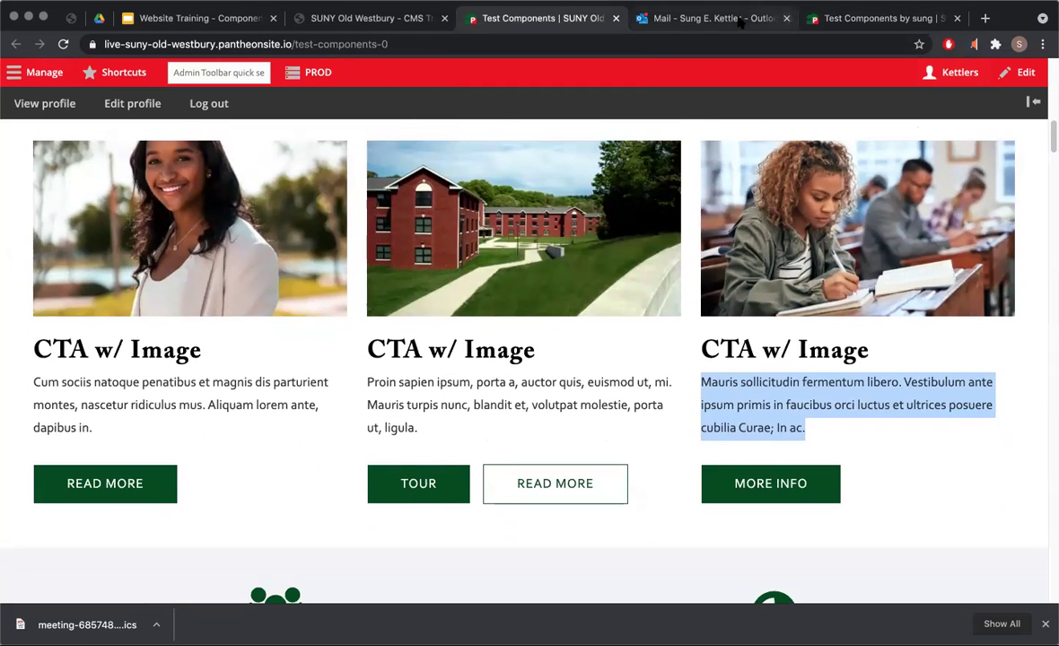
{"action": "left_click", "coordinate": [853, 18]}
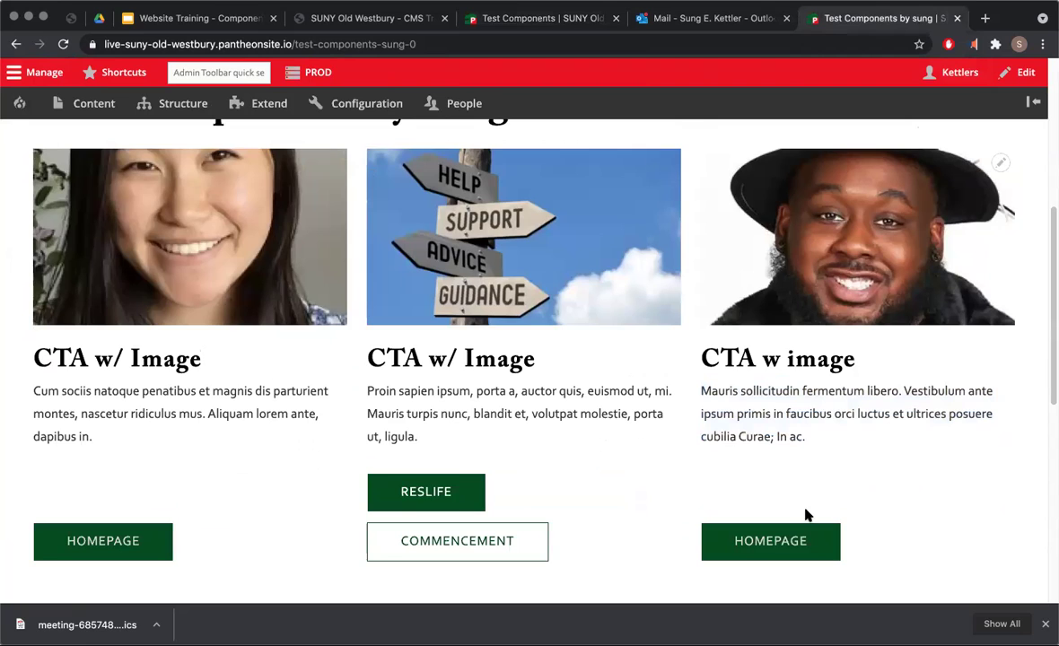
Switch to the Website Training - Components slides and review slides 4 to 6 on building a grid with three nested call-to-action components.
{"action": "left_click", "coordinate": [186, 18]}
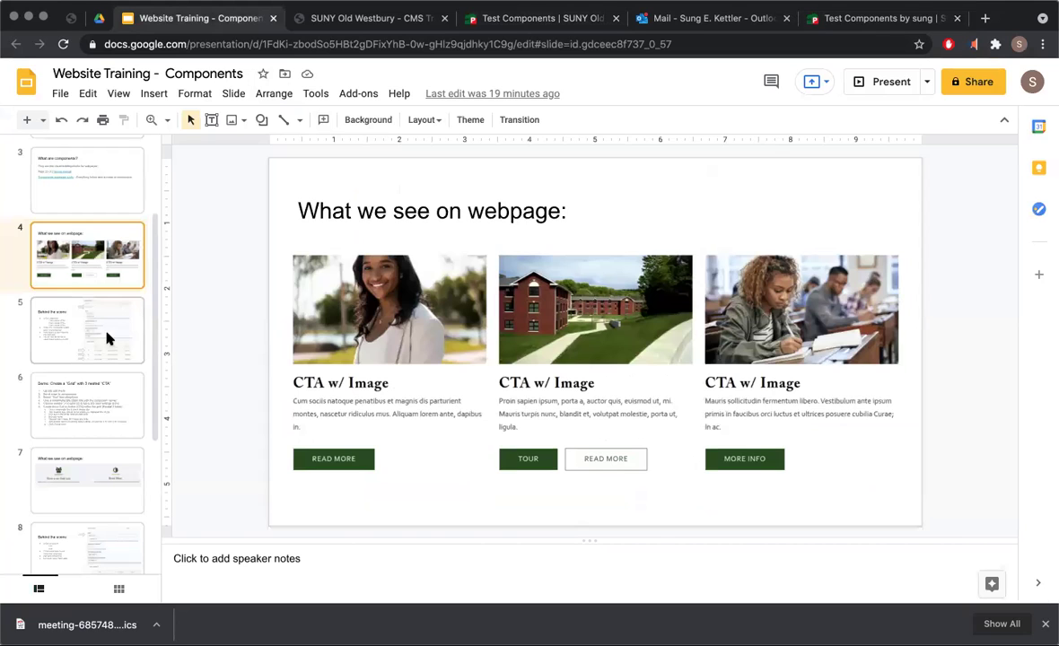
{"action": "left_click", "coordinate": [77, 348]}
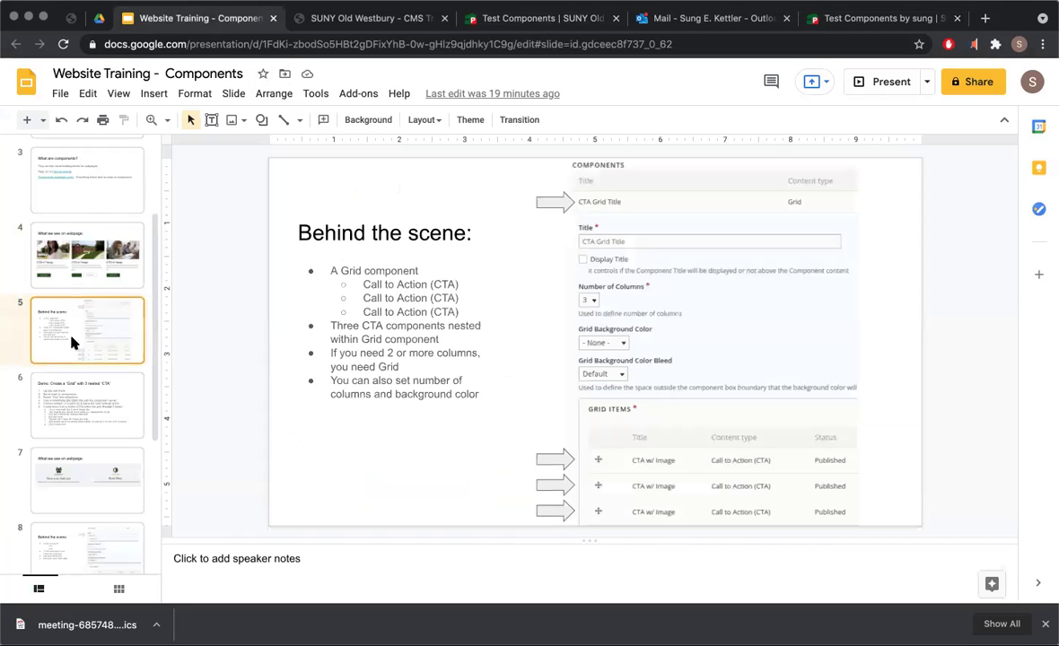
{"action": "left_click", "coordinate": [76, 411]}
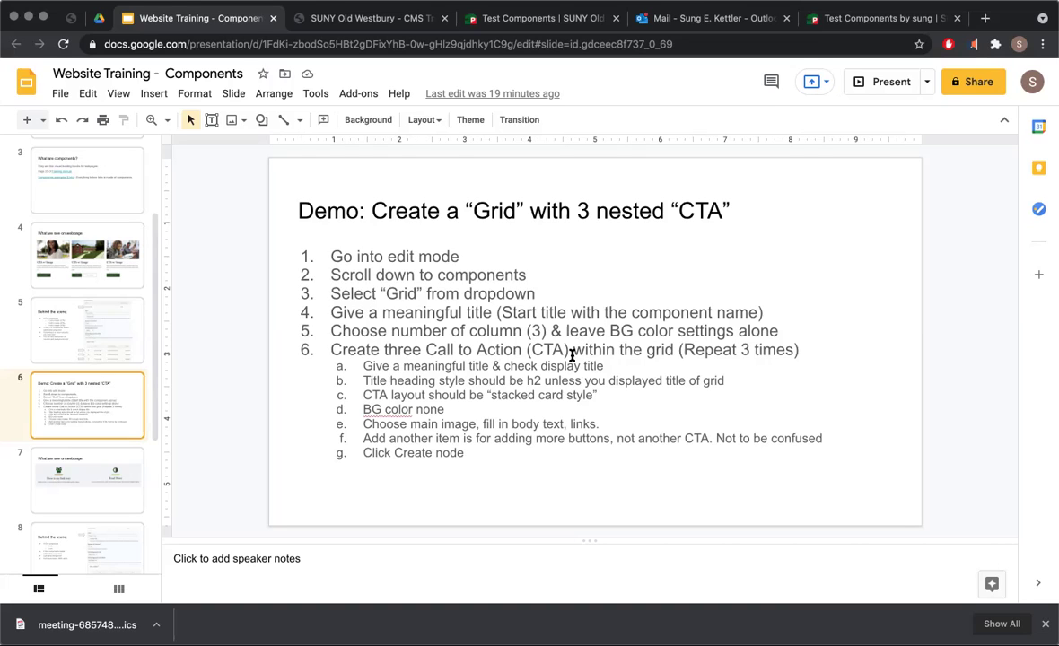
{"action": "left_click", "coordinate": [100, 235]}
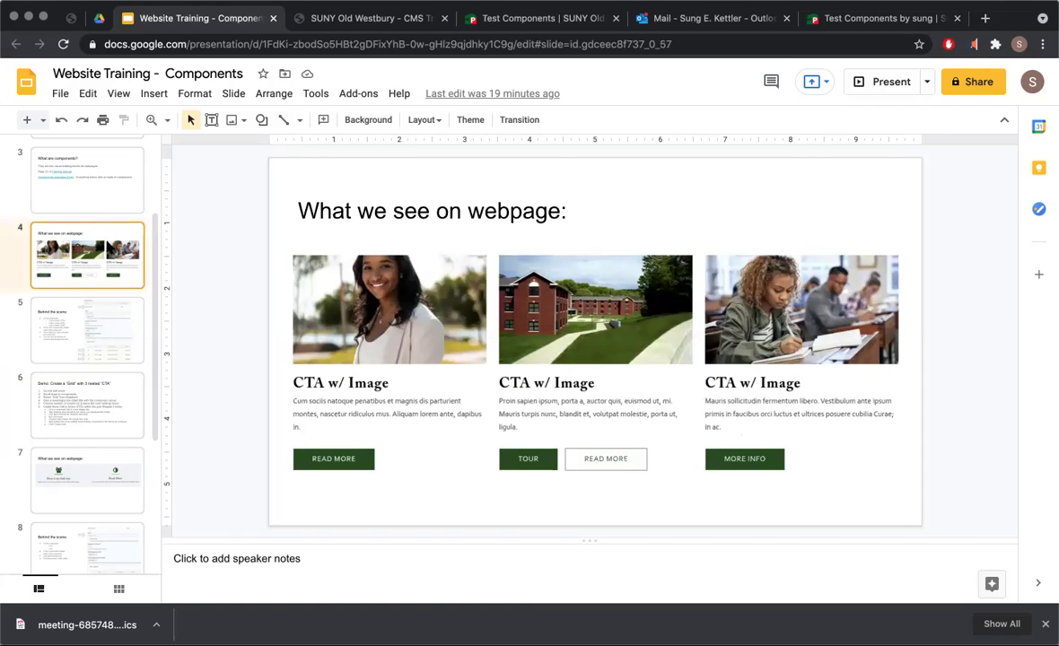
Return to the Test Components page and examine the text and link buttons of its three call-to-action items.
{"action": "left_click", "coordinate": [518, 20]}
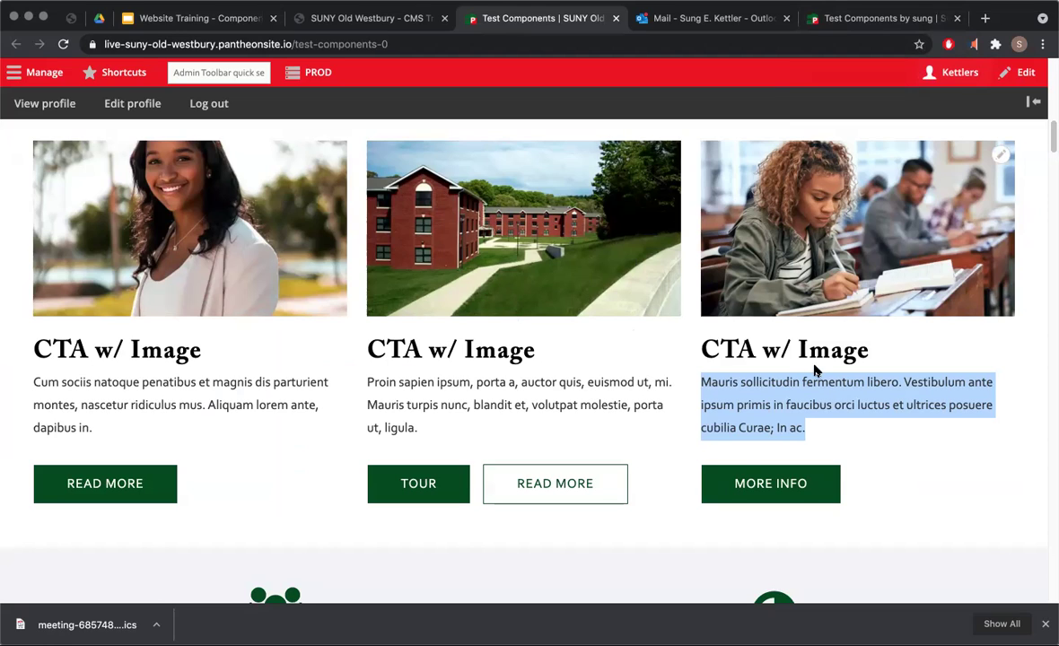
{"action": "left_click", "coordinate": [839, 377]}
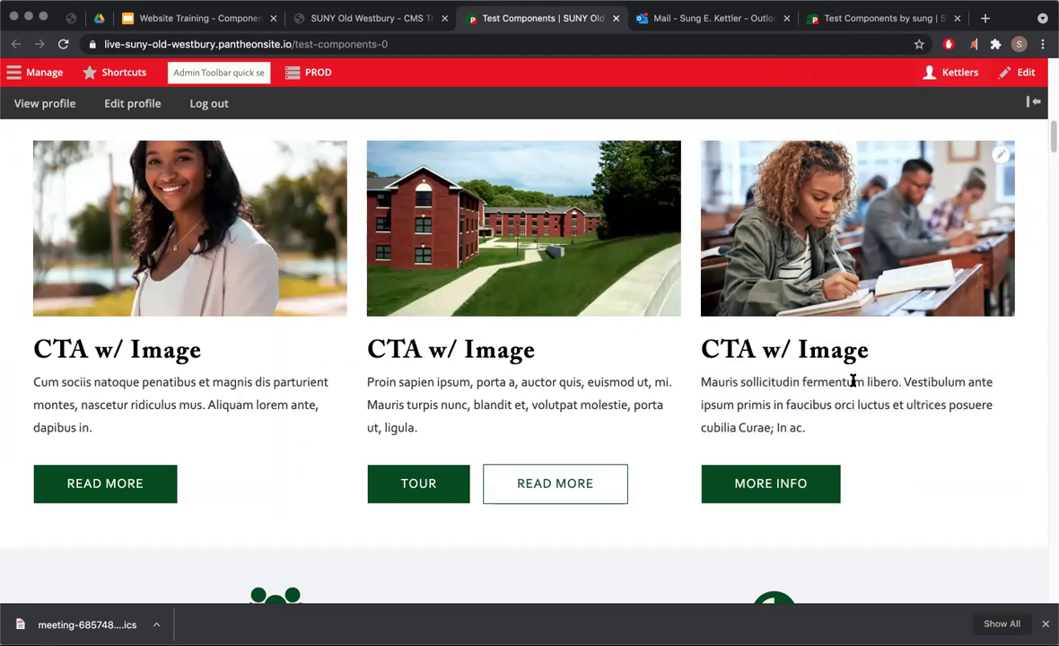
{"action": "left_click_drag", "start_coordinate": [852, 381], "coordinate": [851, 405]}
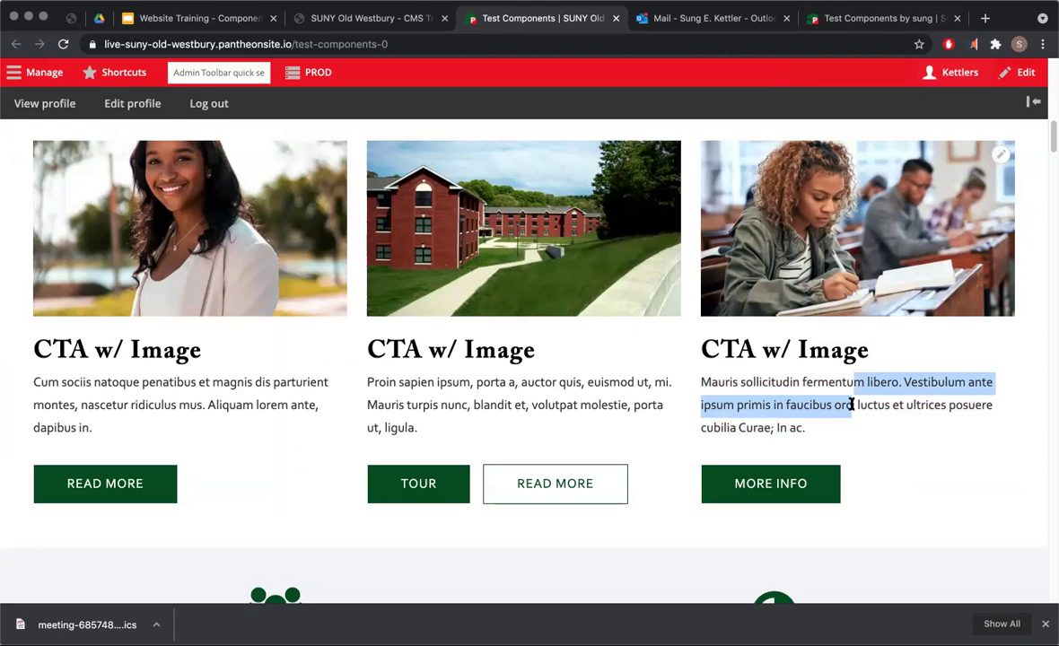
{"action": "left_click", "coordinate": [851, 432]}
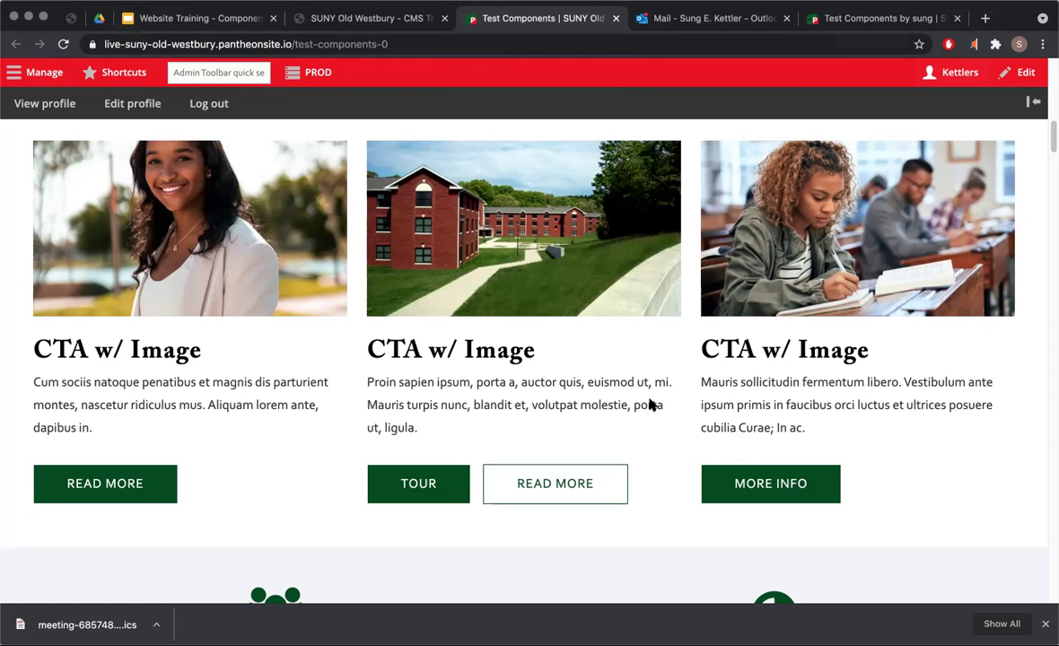
{"action": "scroll", "coordinate": [504, 335], "scroll_direction": "up", "scroll_amount": 2}
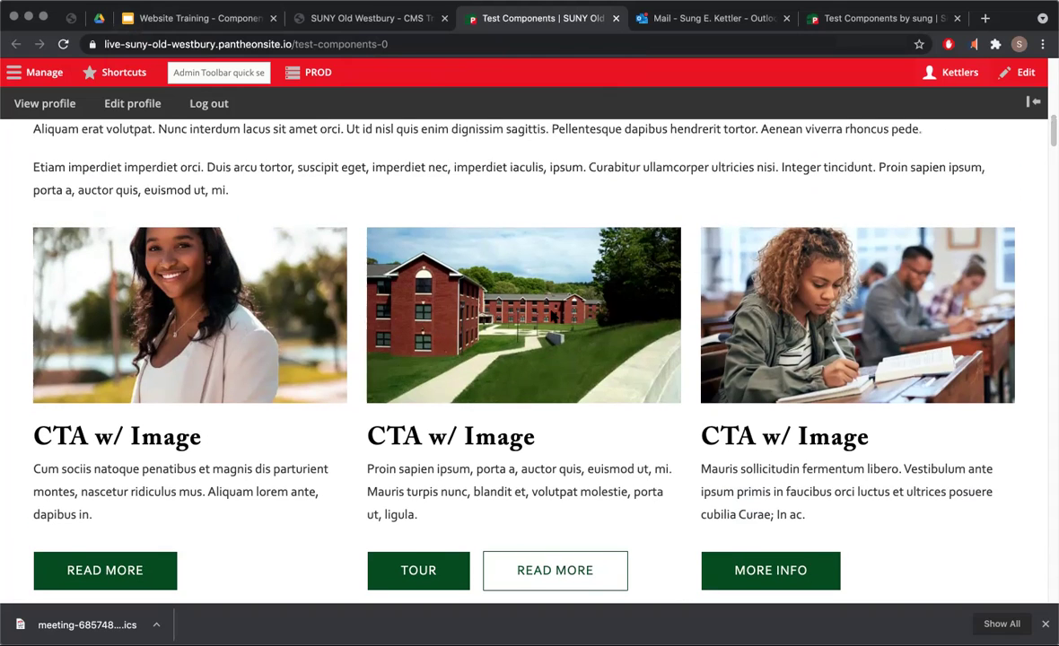
{"action": "scroll", "coordinate": [505, 335], "scroll_direction": "down", "scroll_amount": 2}
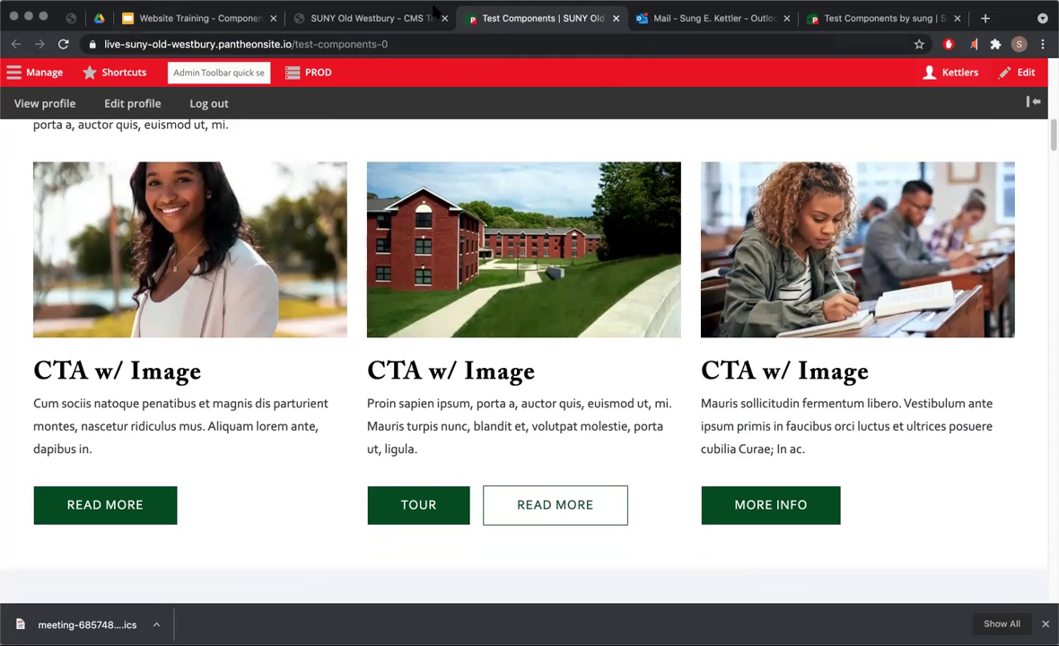
Switch to the Website Training - Components slides, open the first 5/14 training video from the prerequisite slide, and close it.
{"action": "left_click", "coordinate": [226, 23]}
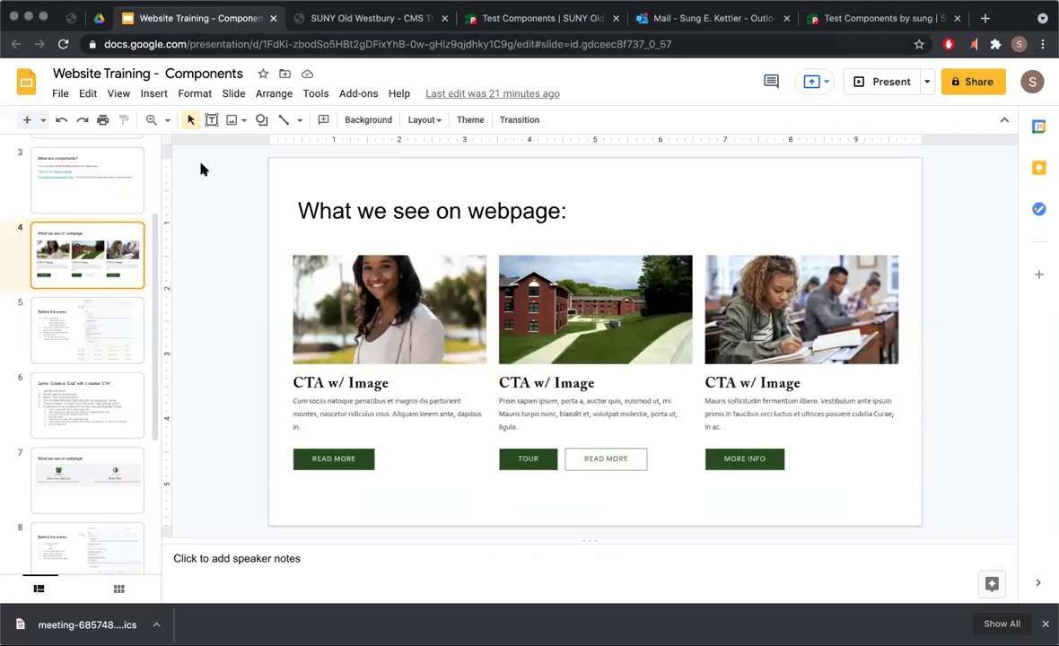
{"action": "left_click", "coordinate": [90, 235]}
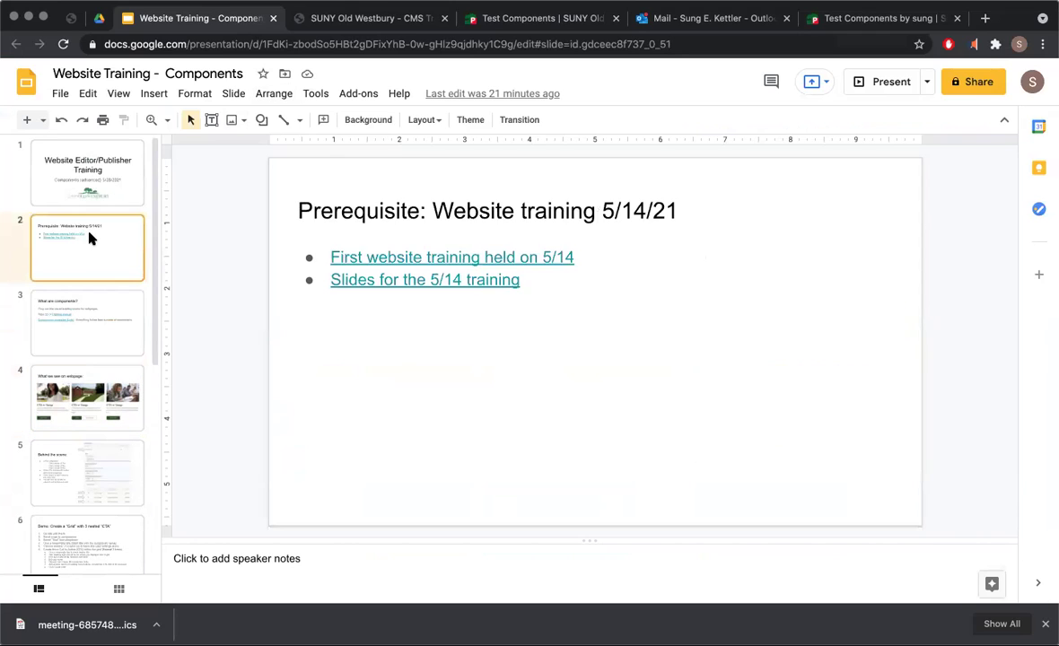
{"action": "left_click", "coordinate": [444, 259]}
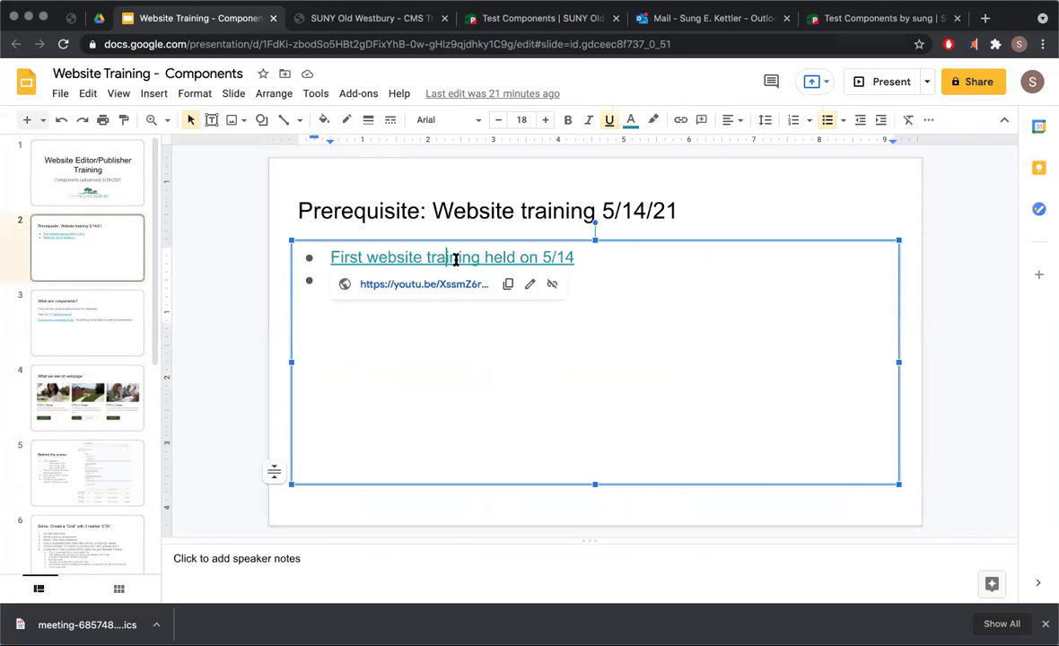
{"action": "left_click", "coordinate": [437, 285]}
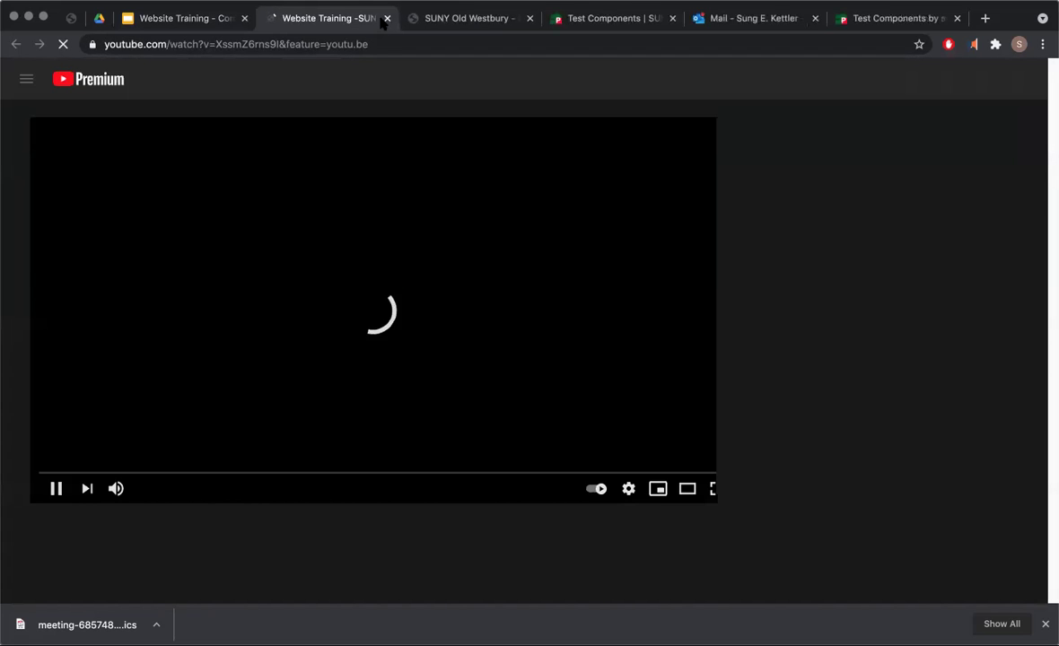
{"action": "left_click", "coordinate": [387, 19]}
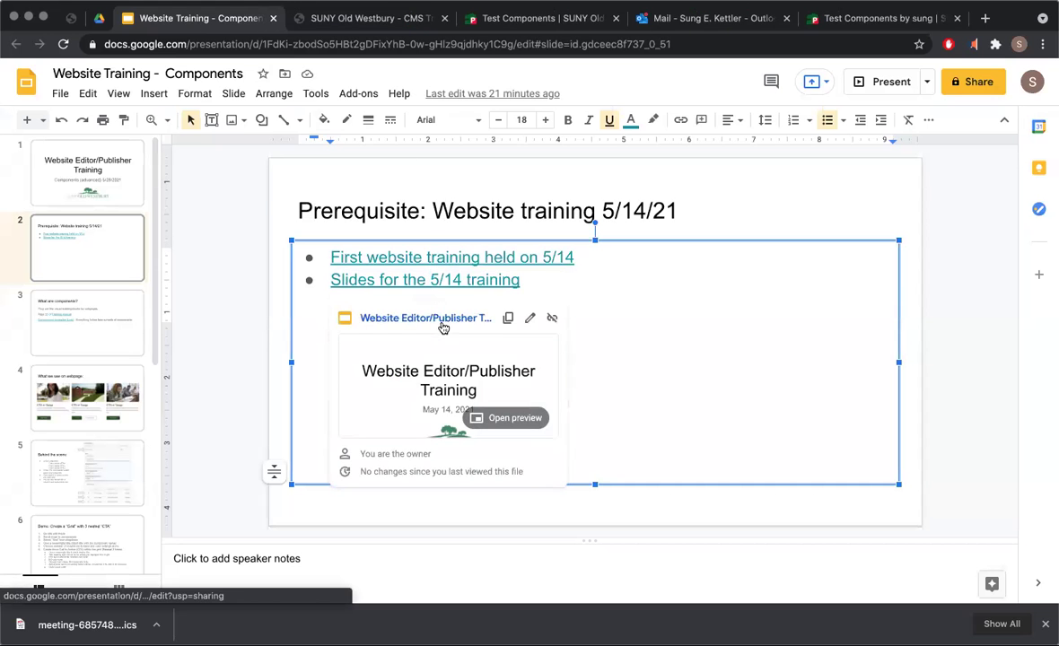
Open the linked slides for the 5/14 training and browse through them to the Editorial groups slide.
{"action": "left_click", "coordinate": [430, 262]}
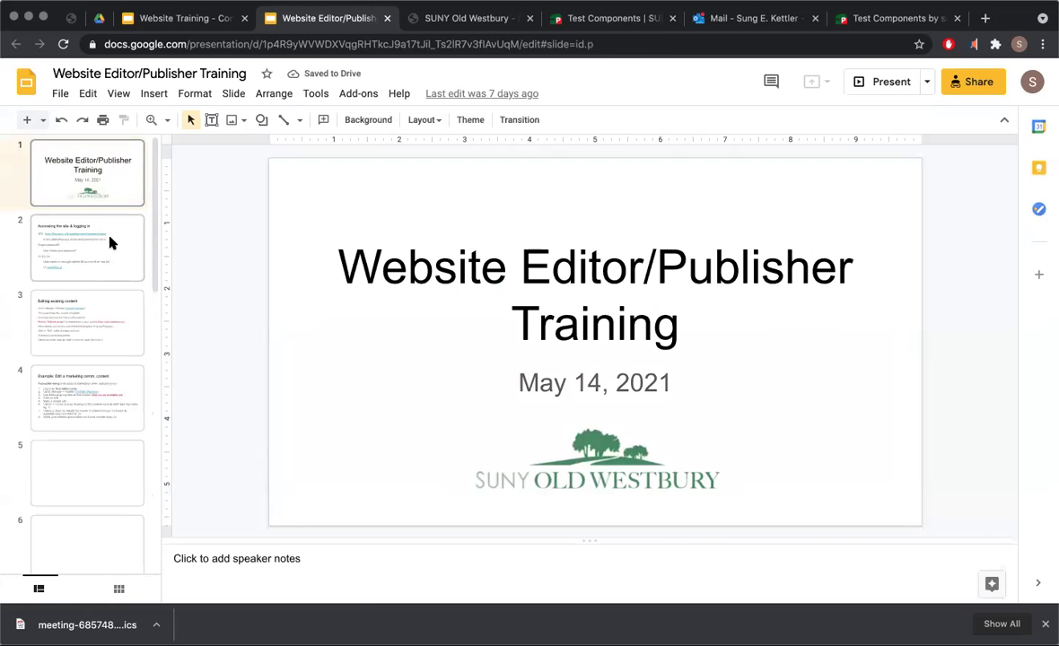
{"action": "left_click", "coordinate": [111, 249]}
{"action": "left_click", "coordinate": [106, 294]}
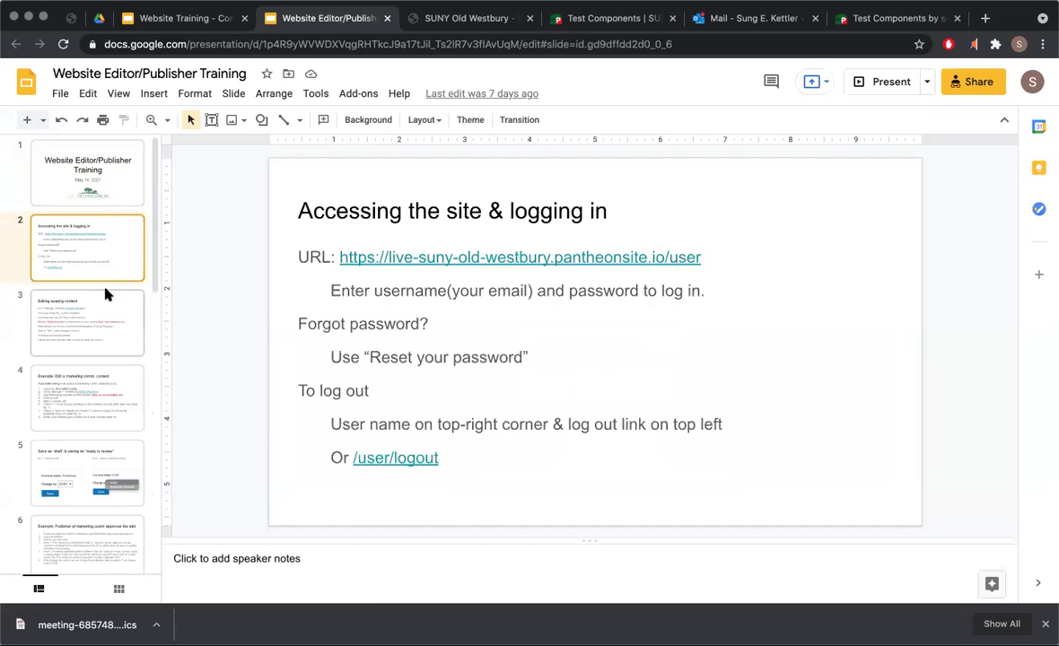
{"action": "left_click", "coordinate": [87, 401]}
{"action": "scroll", "coordinate": [87, 395], "scroll_direction": "down", "scroll_amount": 3}
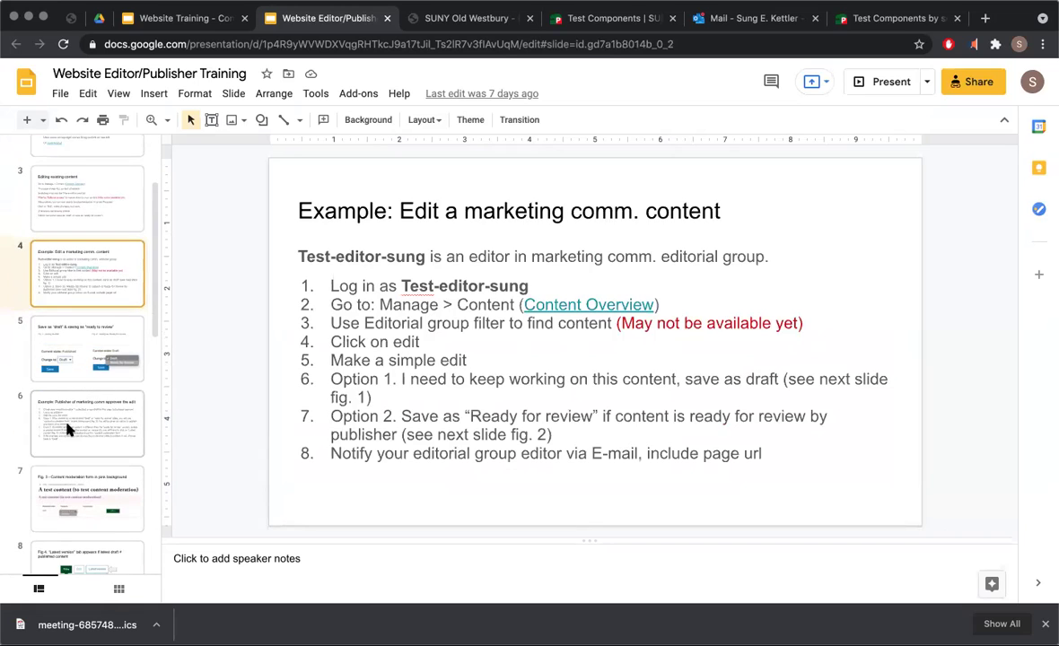
{"action": "scroll", "coordinate": [69, 429], "scroll_direction": "down", "scroll_amount": 8}
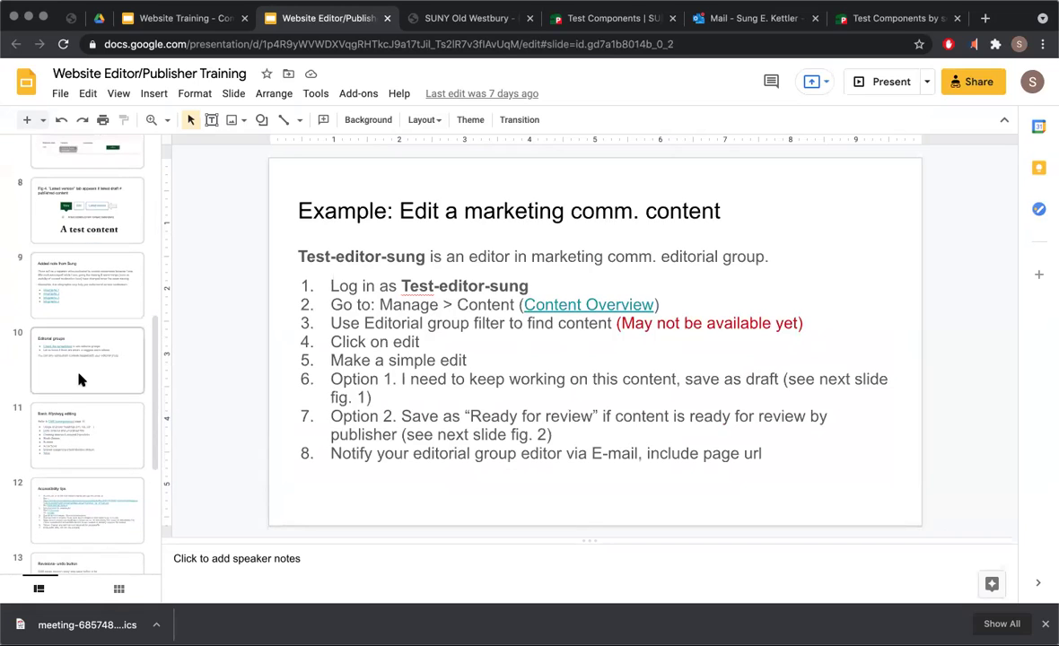
{"action": "left_click", "coordinate": [79, 380]}
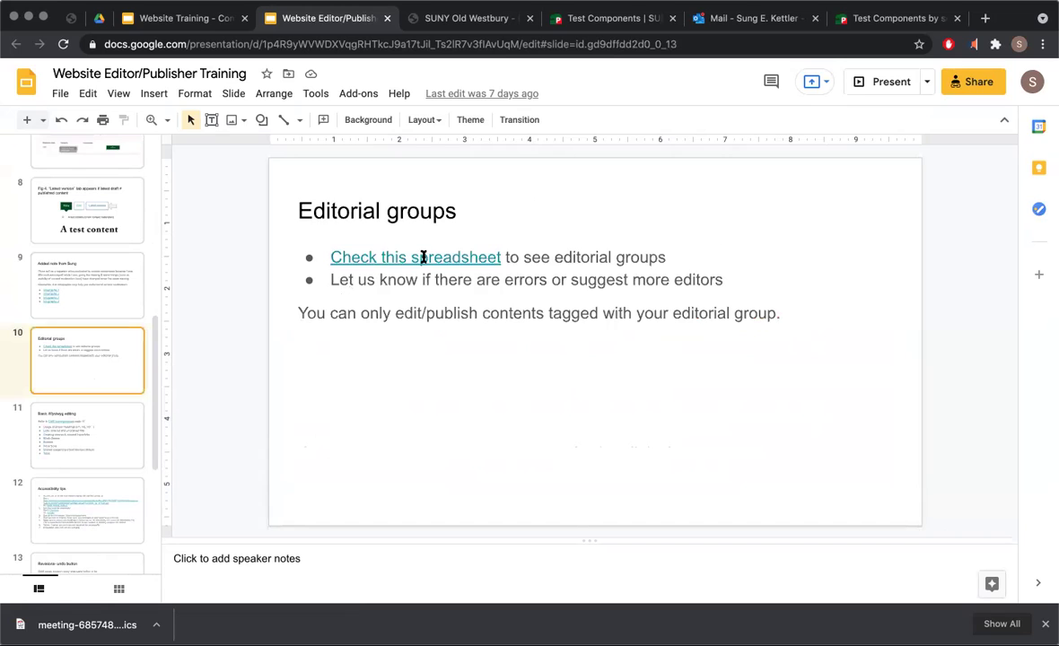
Open the linked editorial groups spreadsheet and examine the publishers and editors listed under Business & Finance.
{"action": "left_click", "coordinate": [424, 257]}
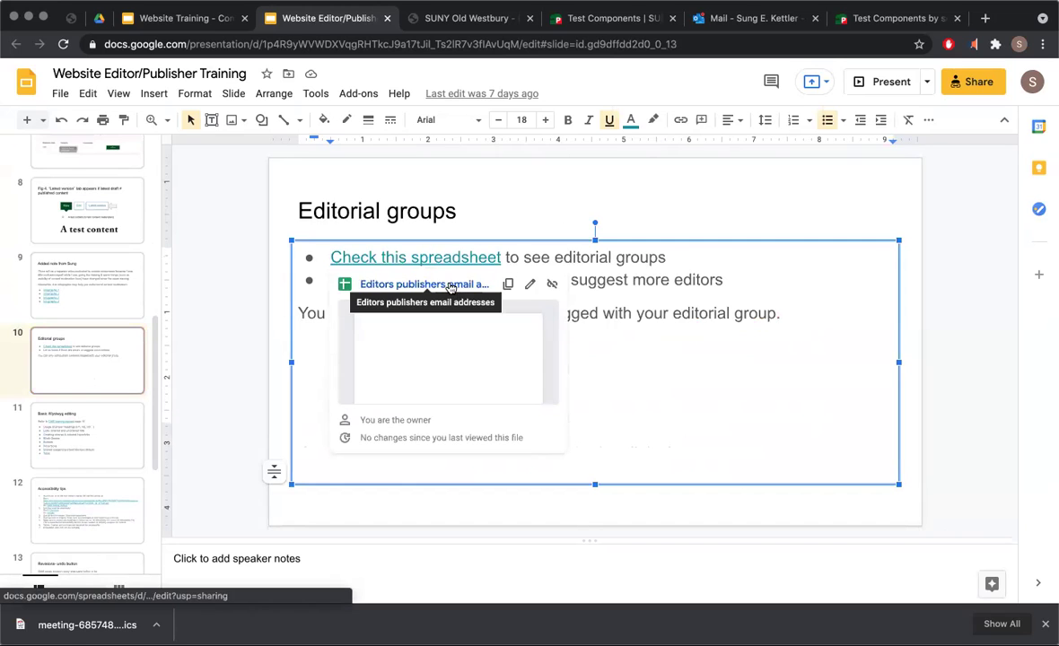
{"action": "left_click", "coordinate": [422, 284]}
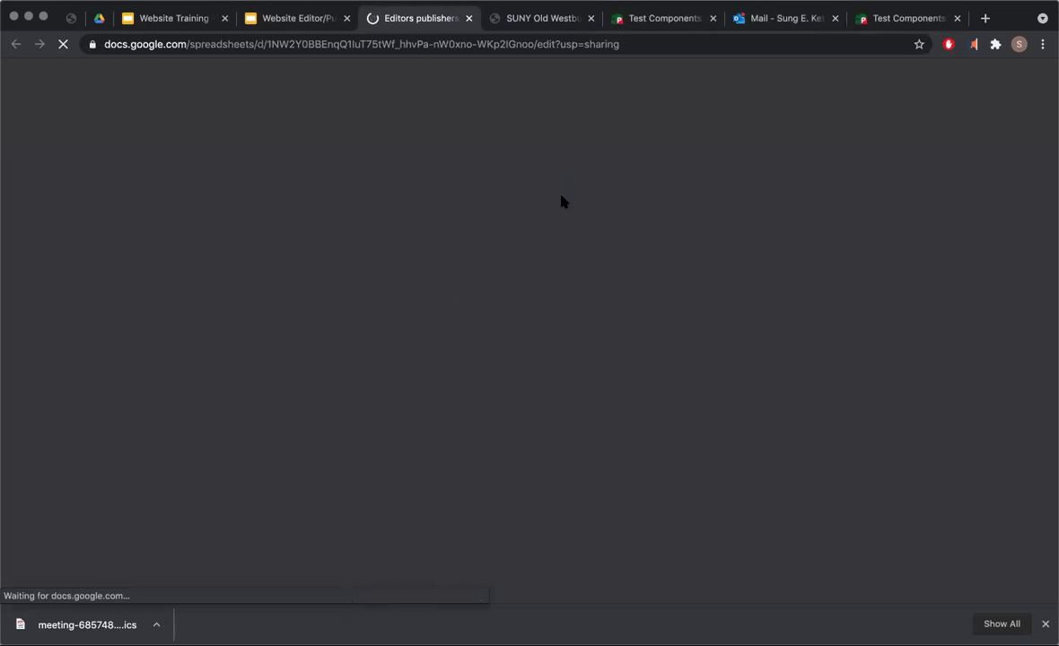
{"action": "scroll", "coordinate": [407, 347], "scroll_direction": "down", "scroll_amount": 5}
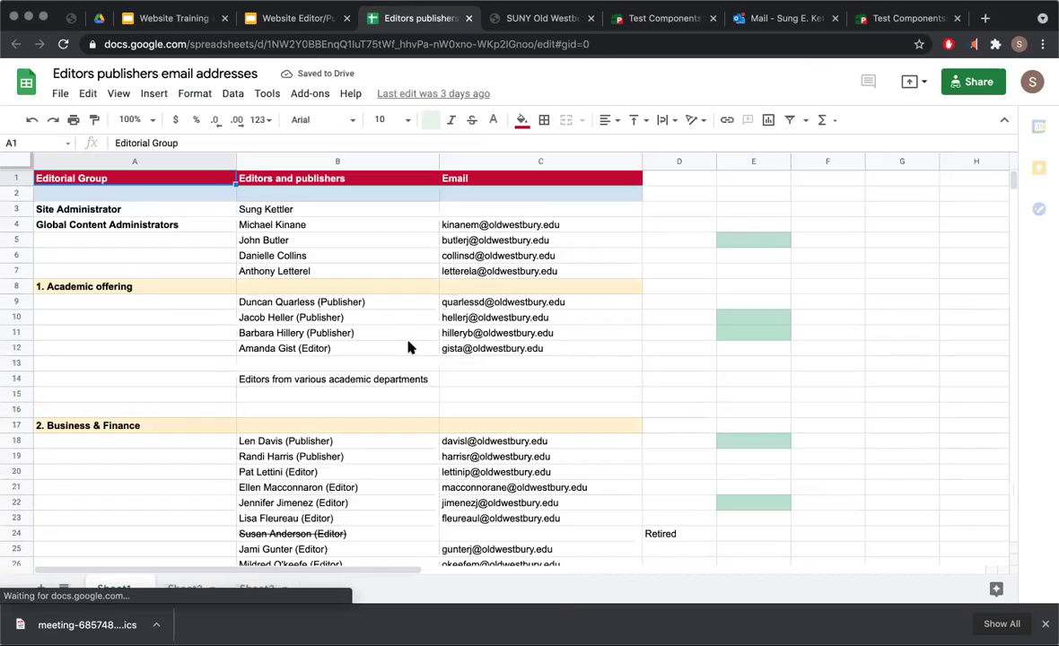
{"action": "scroll", "coordinate": [407, 347], "scroll_direction": "down", "scroll_amount": 2}
{"action": "scroll", "coordinate": [408, 347], "scroll_direction": "down", "scroll_amount": 3}
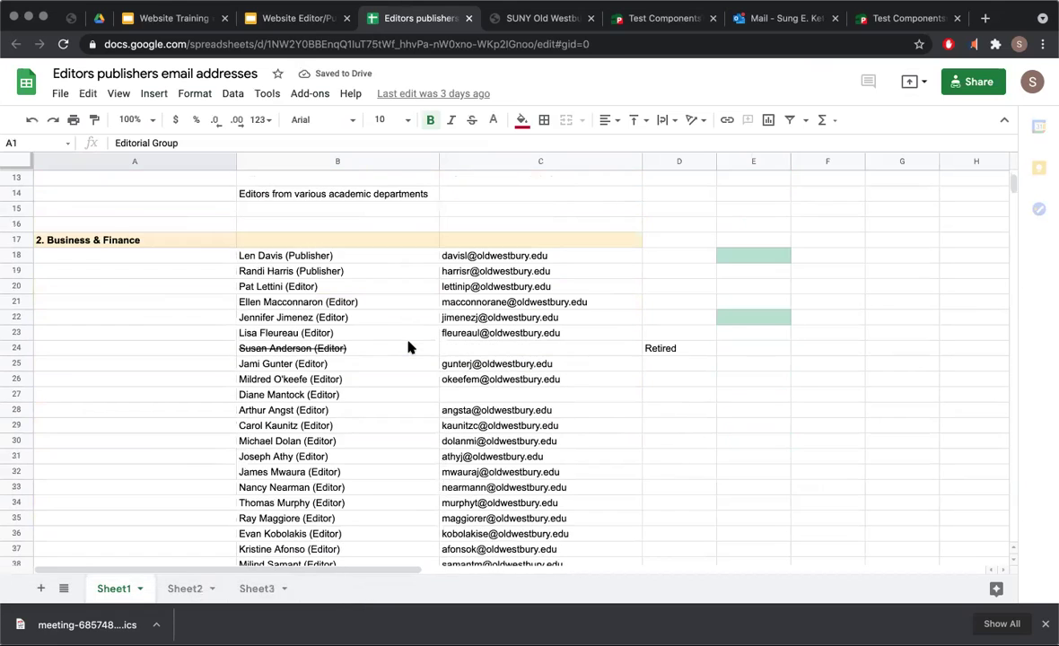
{"action": "scroll", "coordinate": [349, 451], "scroll_direction": "down", "scroll_amount": 1}
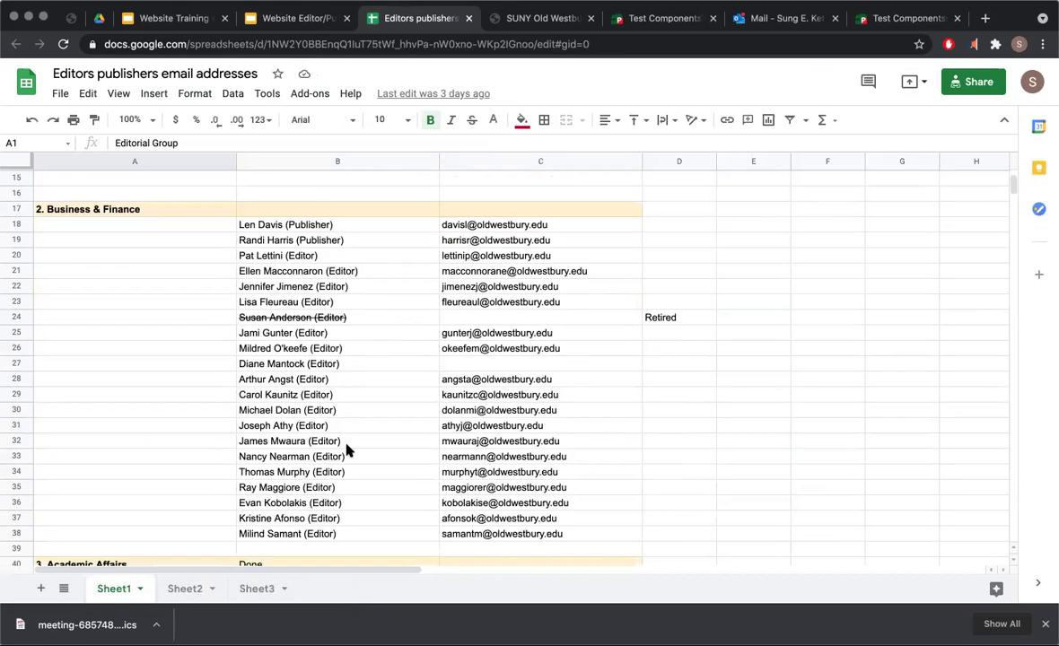
{"action": "left_click", "coordinate": [330, 488]}
{"action": "left_click_drag", "start_coordinate": [243, 224], "coordinate": [250, 238]}
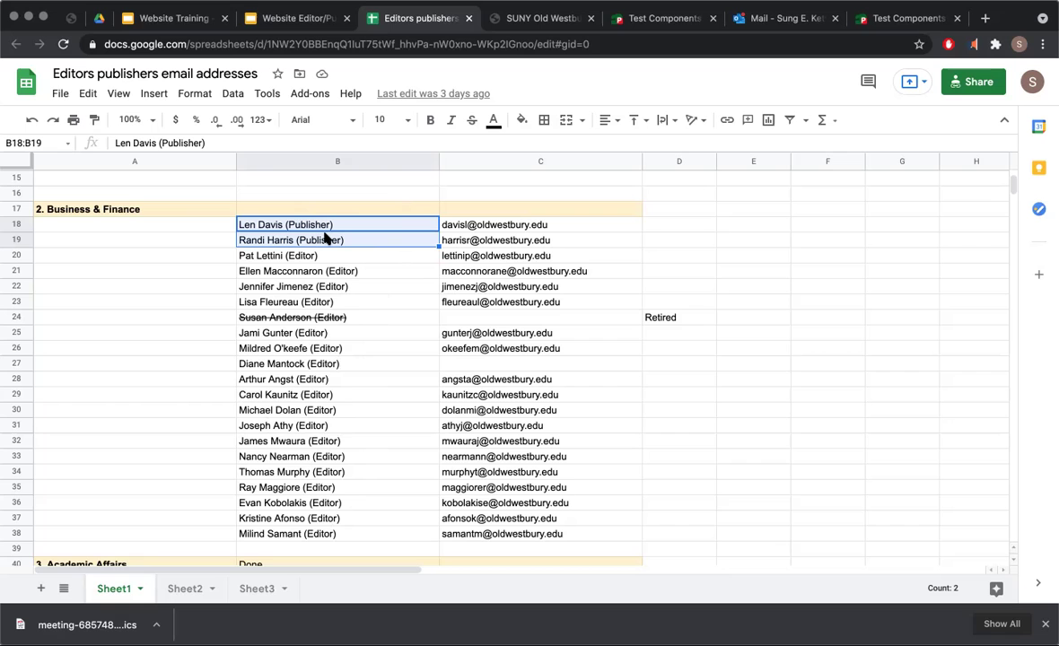
Return to the Test Components page and view its page title and banner.
{"action": "left_click", "coordinate": [658, 19]}
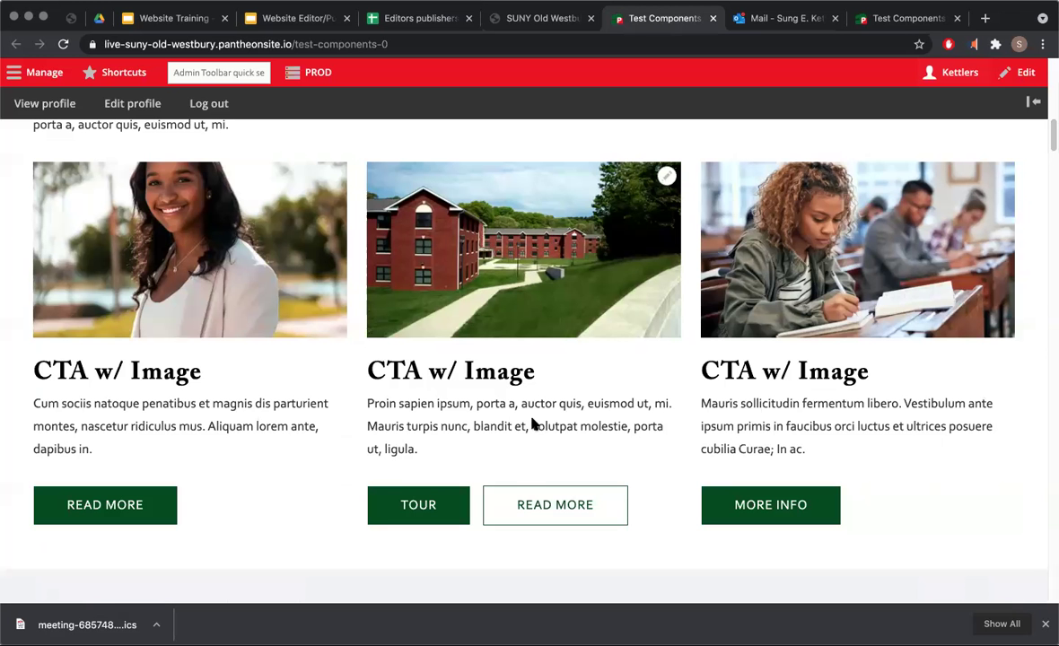
{"action": "scroll", "coordinate": [532, 422], "scroll_direction": "up", "scroll_amount": 3}
{"action": "scroll", "coordinate": [532, 423], "scroll_direction": "up", "scroll_amount": 10}
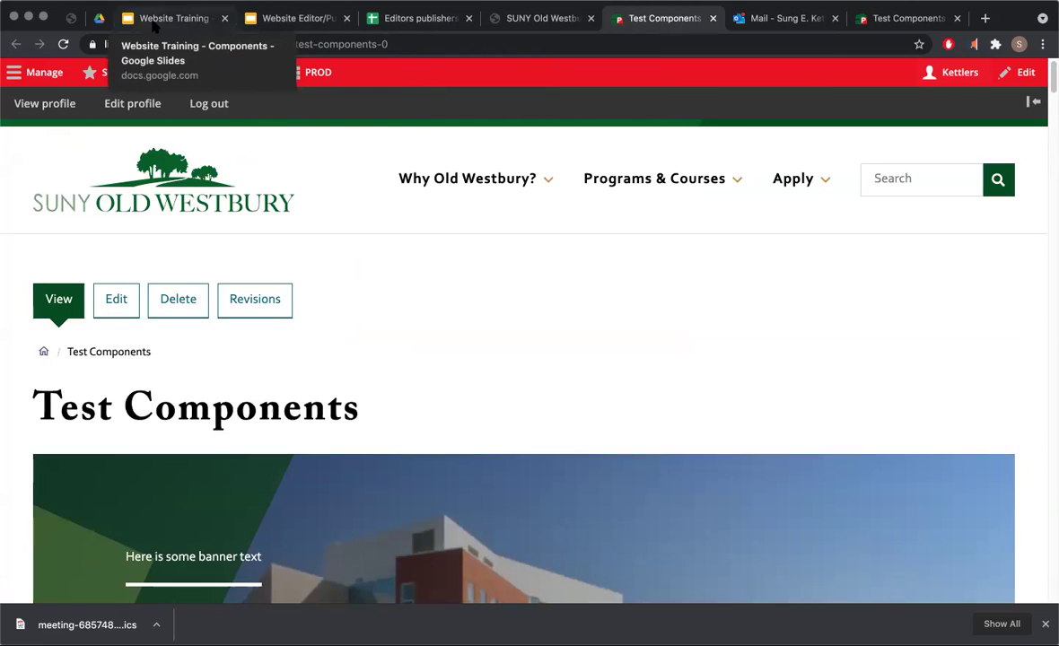
Close the editors and publishers spreadsheet and return to the prerequisite slide of Website Training - Components.
{"action": "left_click", "coordinate": [418, 17]}
{"action": "left_click", "coordinate": [468, 18]}
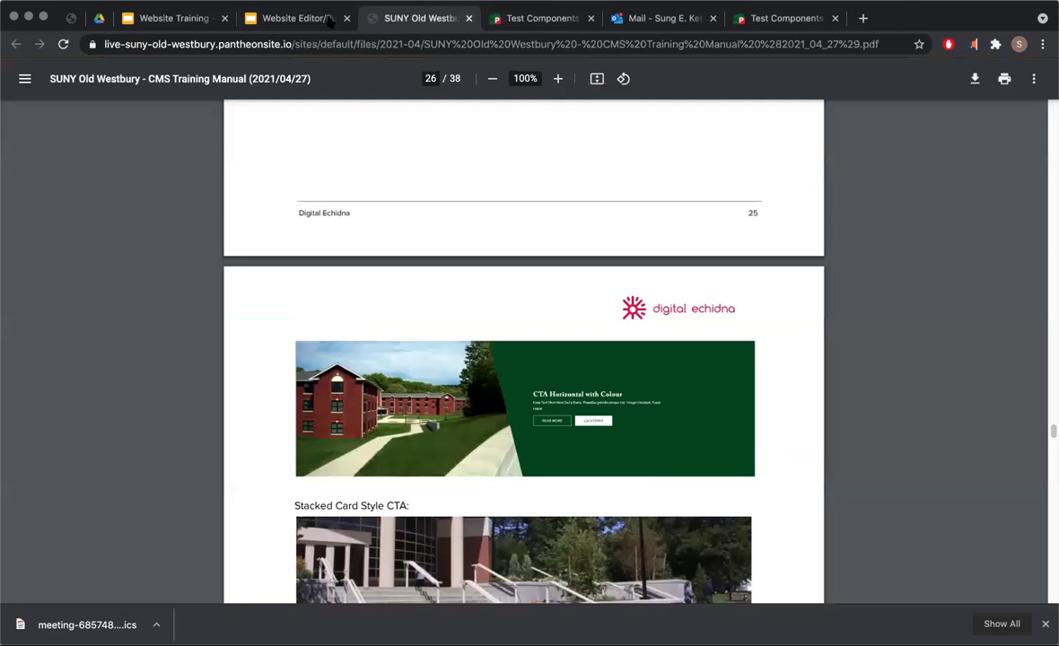
{"action": "left_click", "coordinate": [332, 19]}
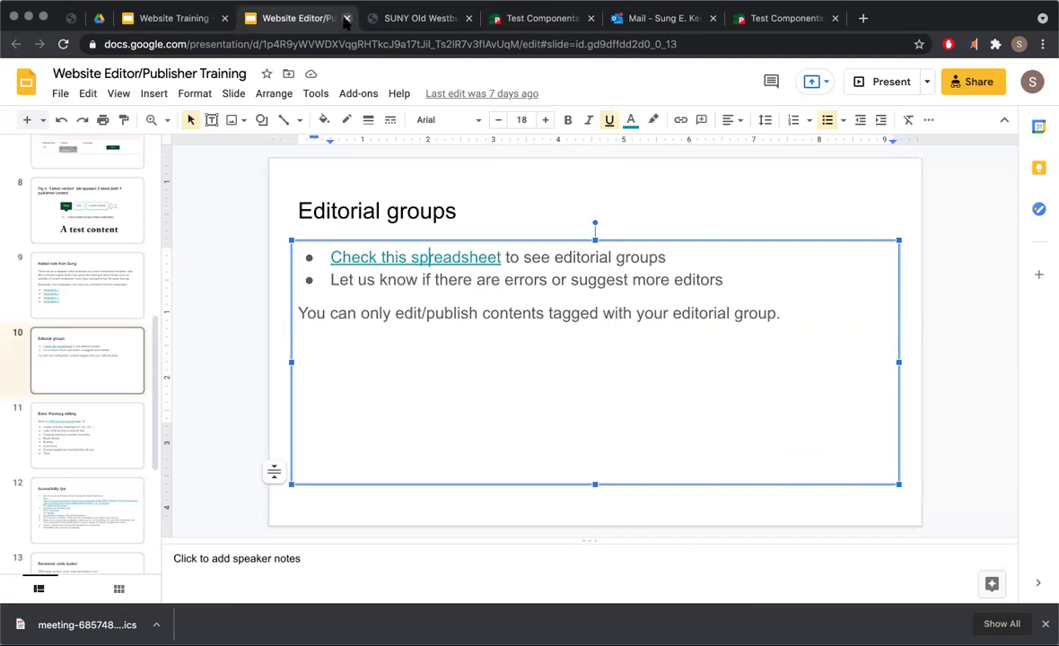
{"action": "left_click", "coordinate": [177, 27]}
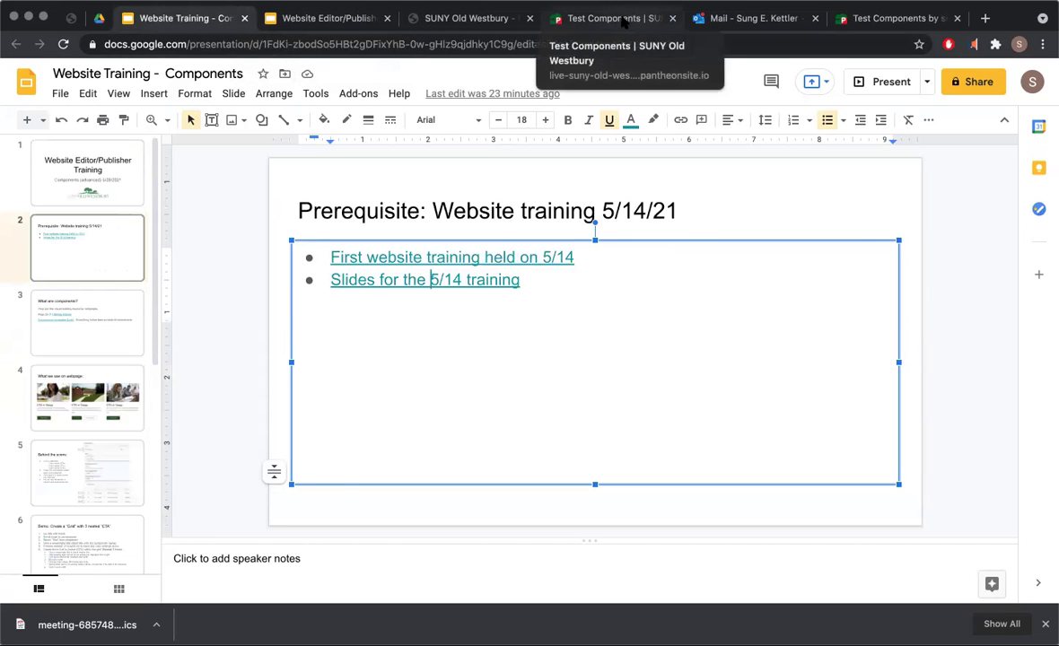
Review the three image call-to-action items and the two icon links below them on the Test Components page.
{"action": "left_click", "coordinate": [619, 18]}
{"action": "scroll", "coordinate": [544, 377], "scroll_direction": "down", "scroll_amount": 10}
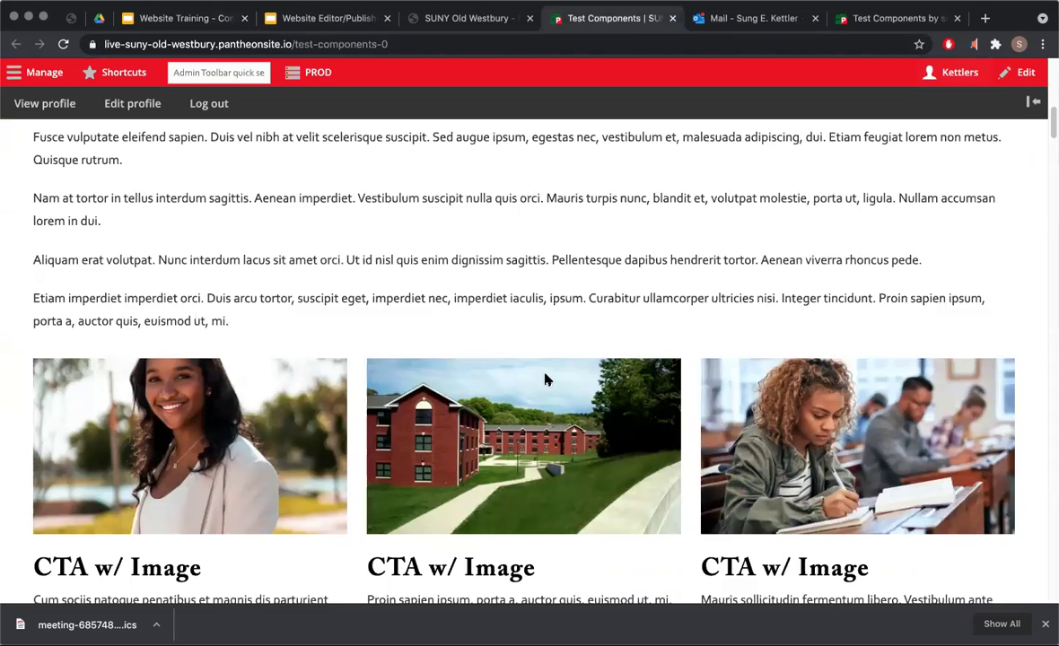
{"action": "scroll", "coordinate": [544, 378], "scroll_direction": "down", "scroll_amount": 3}
{"action": "scroll", "coordinate": [544, 375], "scroll_direction": "up", "scroll_amount": 1}
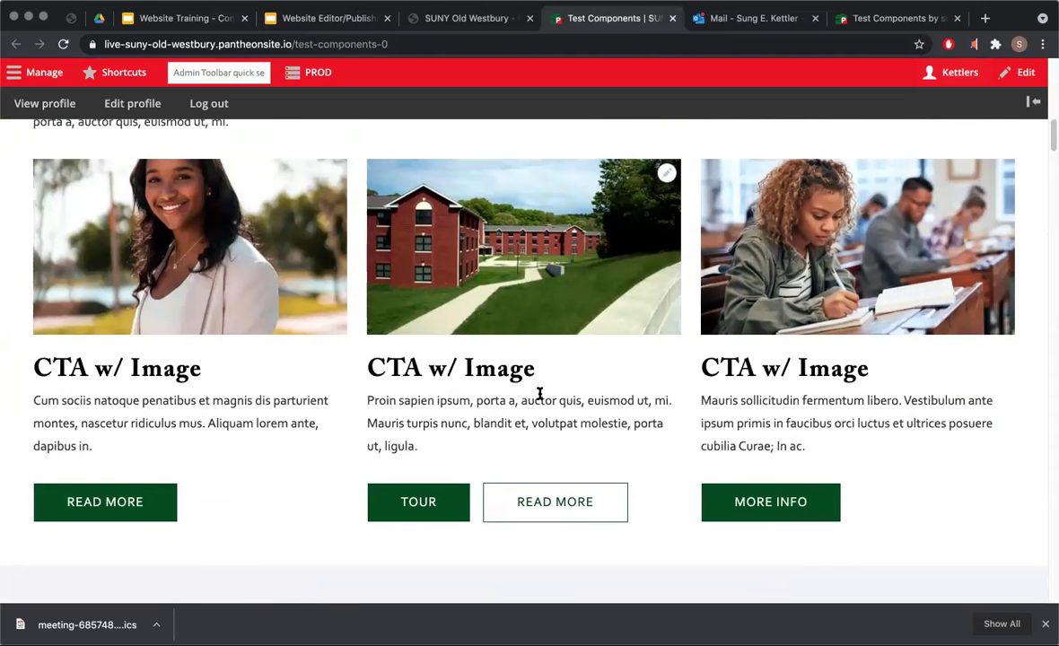
{"action": "scroll", "coordinate": [539, 393], "scroll_direction": "down", "scroll_amount": 5}
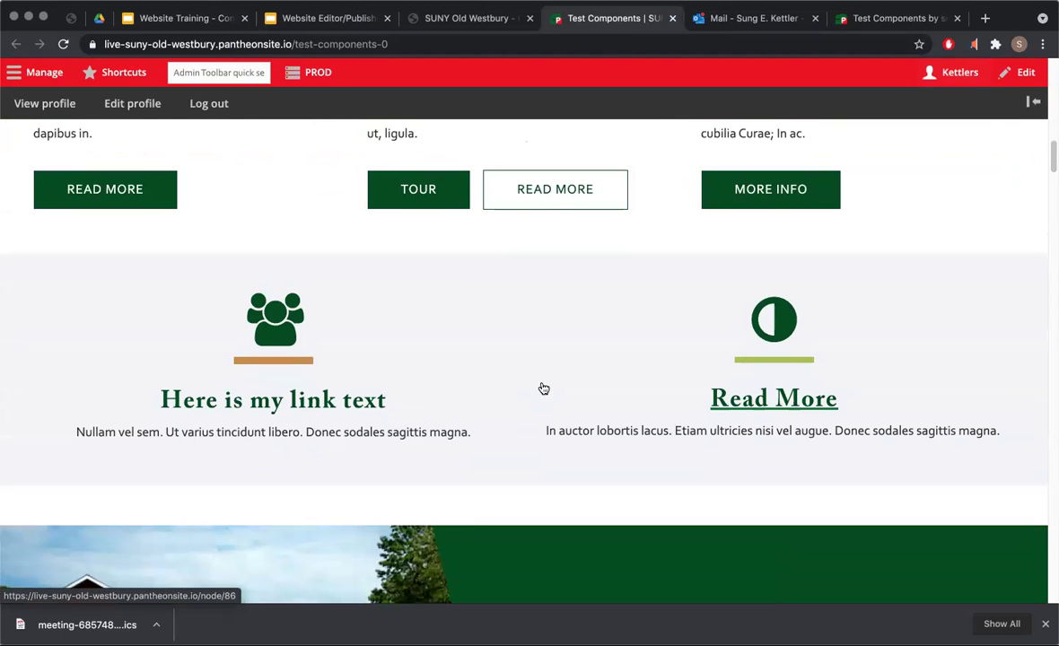
{"action": "scroll", "coordinate": [525, 369], "scroll_direction": "up", "scroll_amount": 2}
{"action": "scroll", "coordinate": [526, 370], "scroll_direction": "up", "scroll_amount": 3}
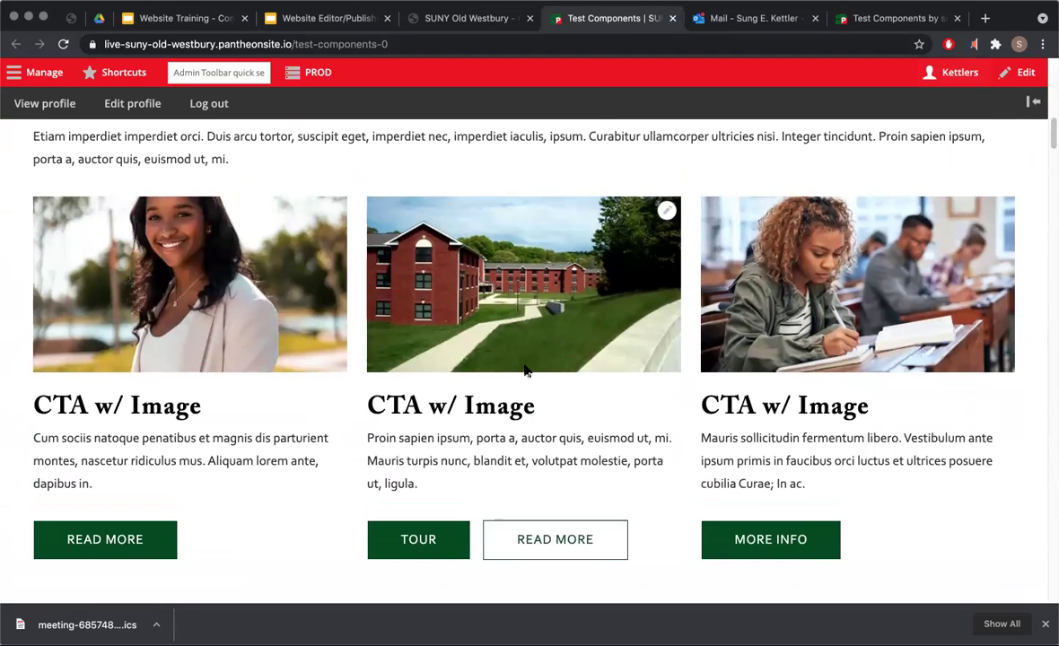
{"action": "scroll", "coordinate": [526, 370], "scroll_direction": "down", "scroll_amount": 1}
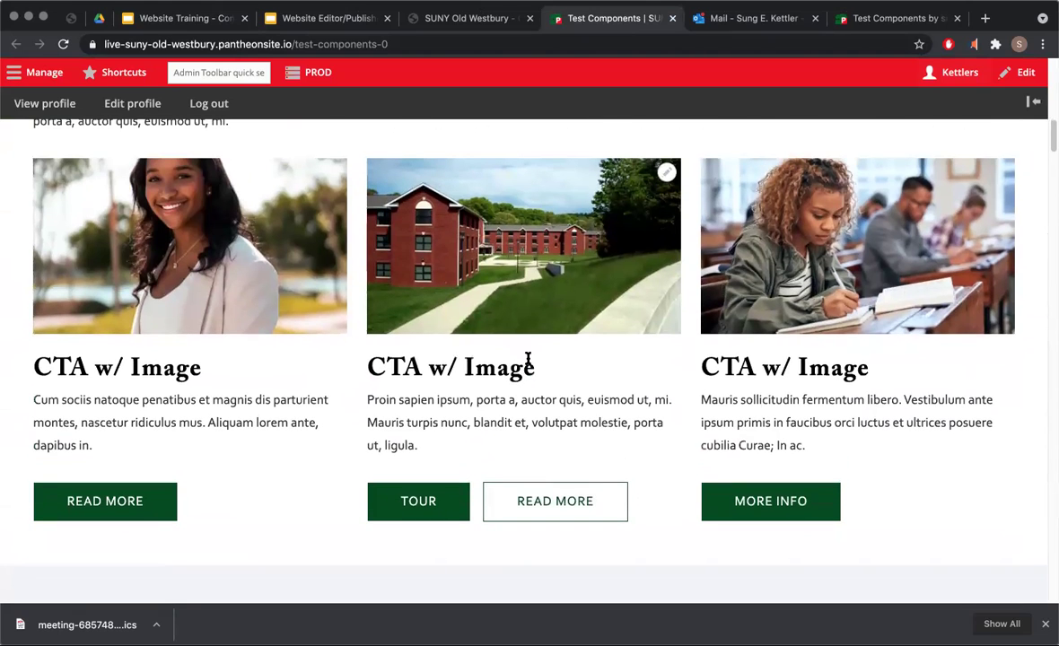
Survey the remaining example components on the Test Components page, including the horizontal CTA, events, free form, tabs and news.
{"action": "scroll", "coordinate": [503, 466], "scroll_direction": "down", "scroll_amount": 15}
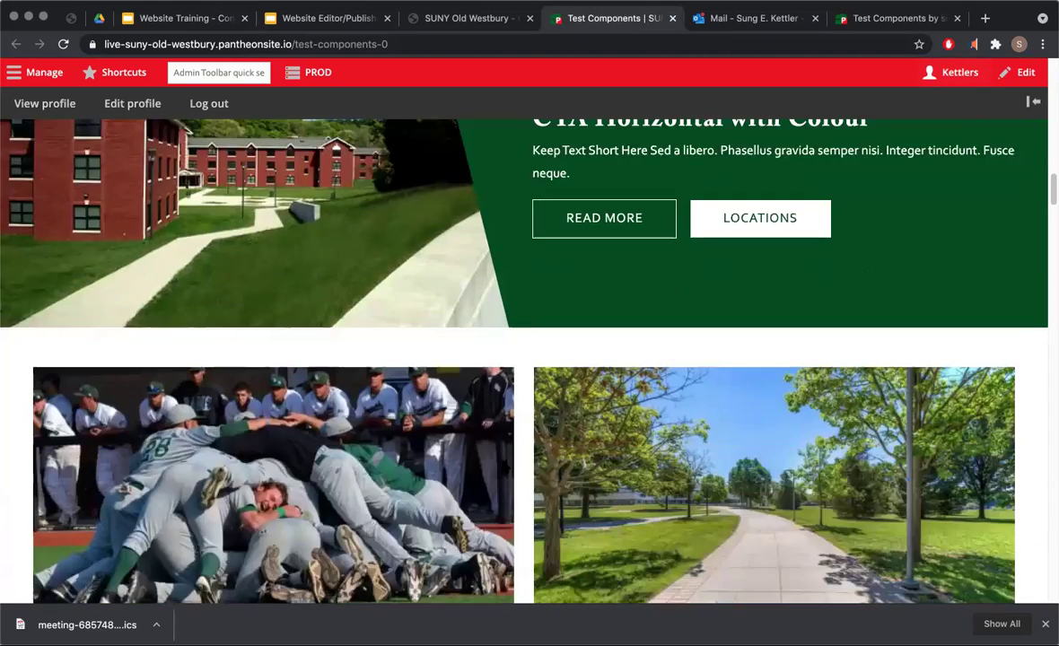
{"action": "scroll", "coordinate": [504, 466], "scroll_direction": "down", "scroll_amount": 20}
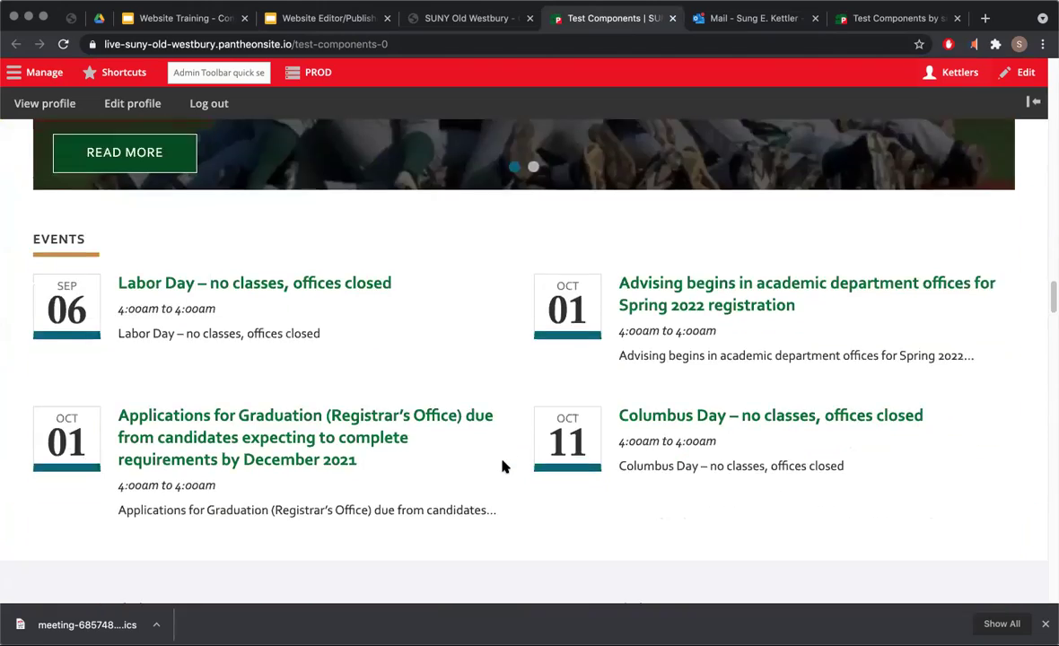
{"action": "scroll", "coordinate": [503, 465], "scroll_direction": "down", "scroll_amount": 9}
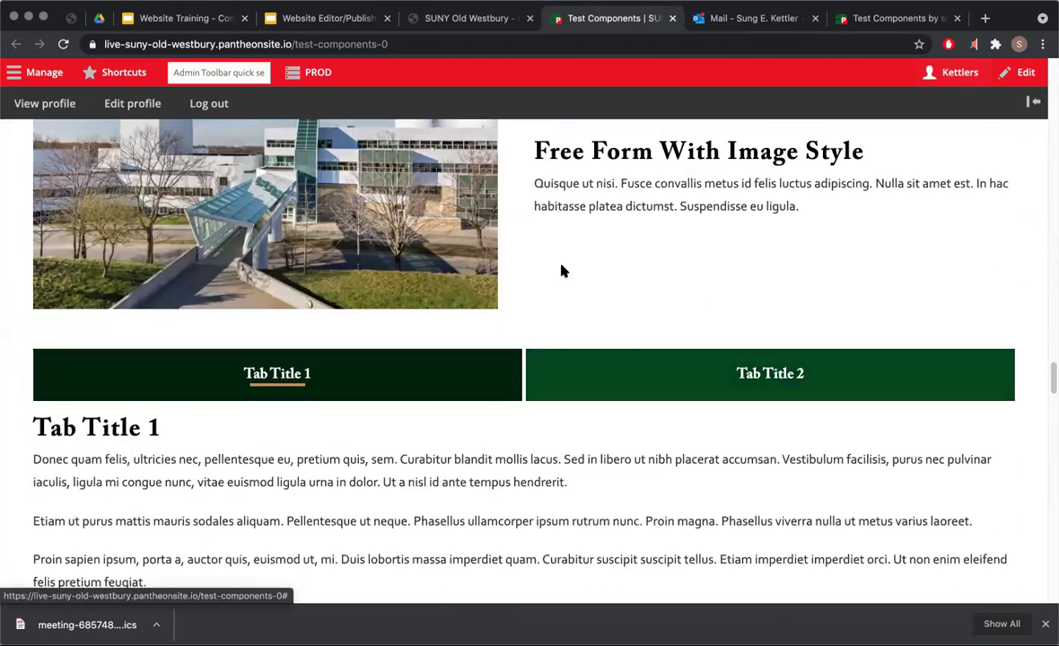
{"action": "scroll", "coordinate": [563, 268], "scroll_direction": "down", "scroll_amount": 2}
{"action": "scroll", "coordinate": [563, 268], "scroll_direction": "down", "scroll_amount": 4}
{"action": "scroll", "coordinate": [562, 267], "scroll_direction": "up", "scroll_amount": 8}
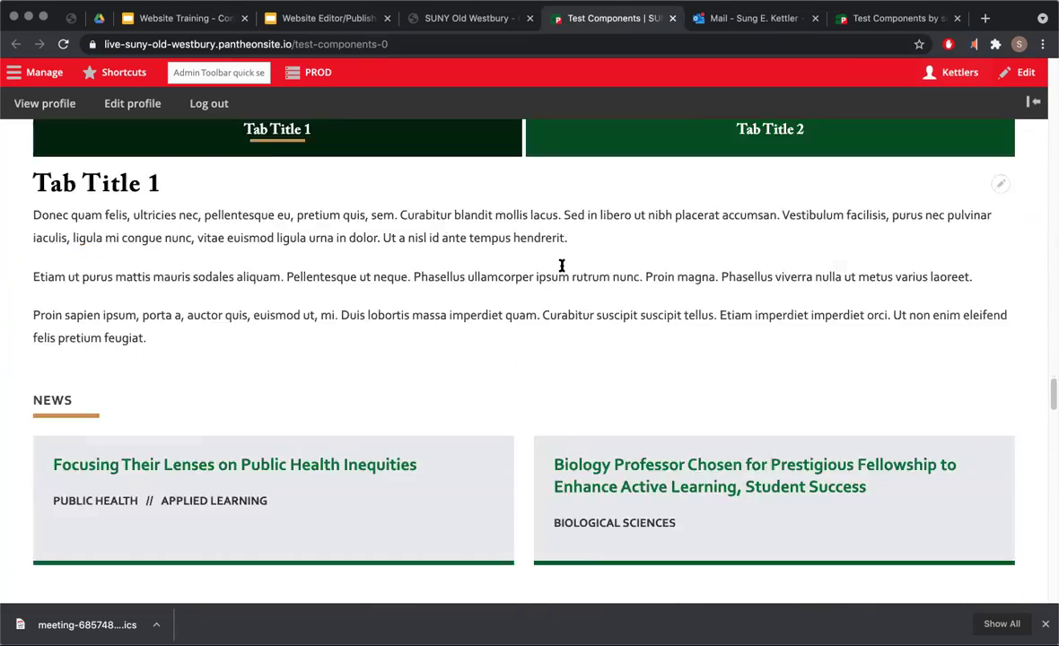
{"action": "scroll", "coordinate": [562, 267], "scroll_direction": "up", "scroll_amount": 15}
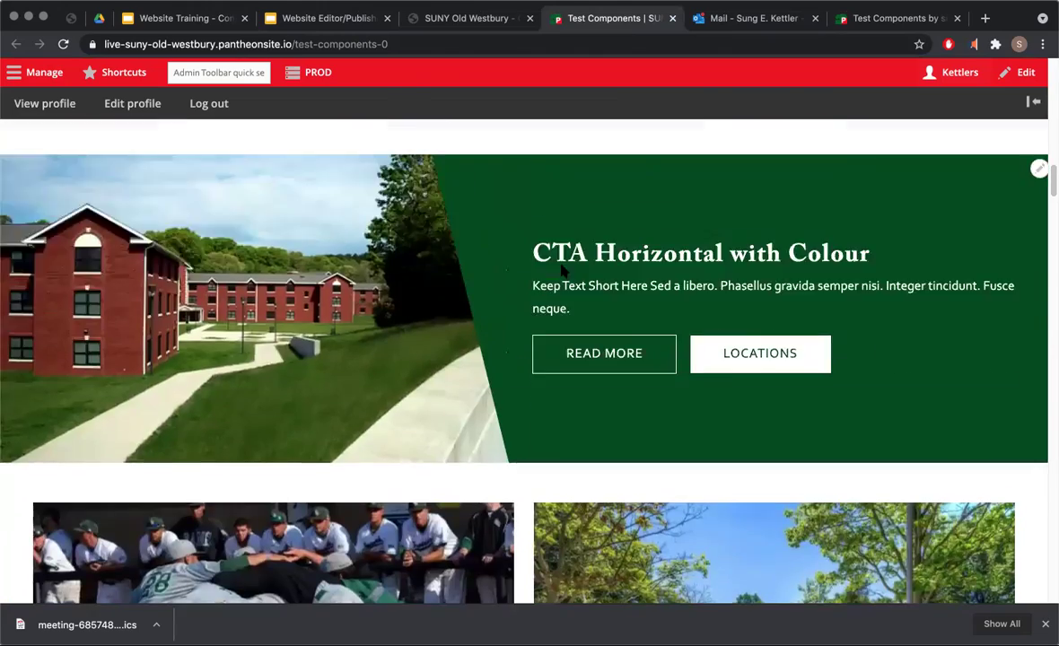
Highlight the first call-to-action item's heading and text, and return to the Website Training - Components prerequisite slide.
{"action": "scroll", "coordinate": [521, 184], "scroll_direction": "up", "scroll_amount": 6}
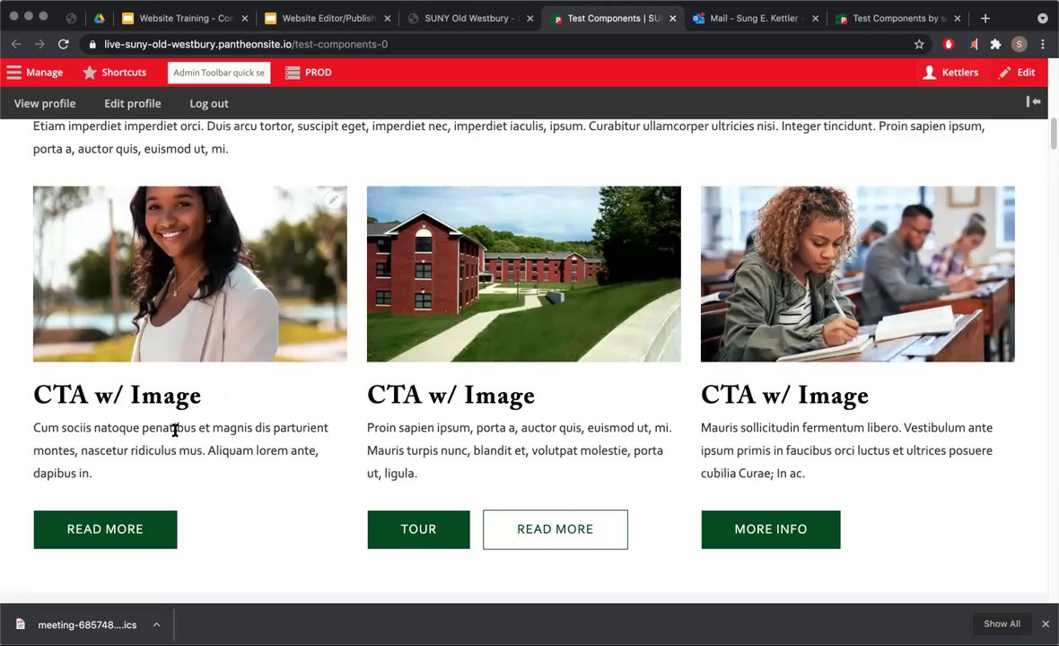
{"action": "left_click_drag", "start_coordinate": [190, 485], "coordinate": [51, 388]}
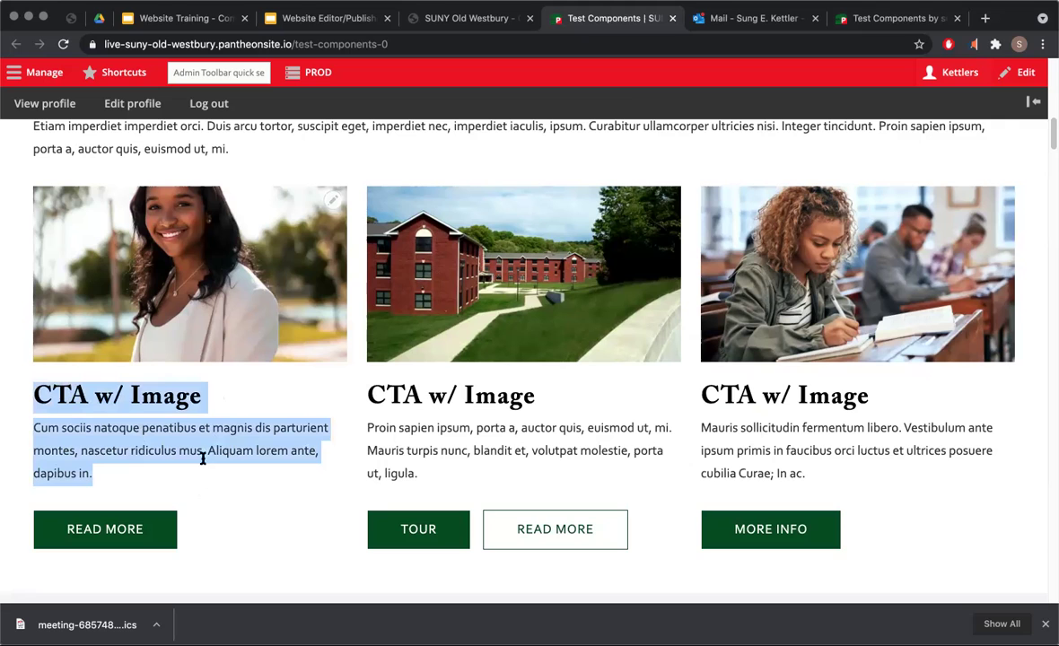
{"action": "left_click", "coordinate": [309, 18]}
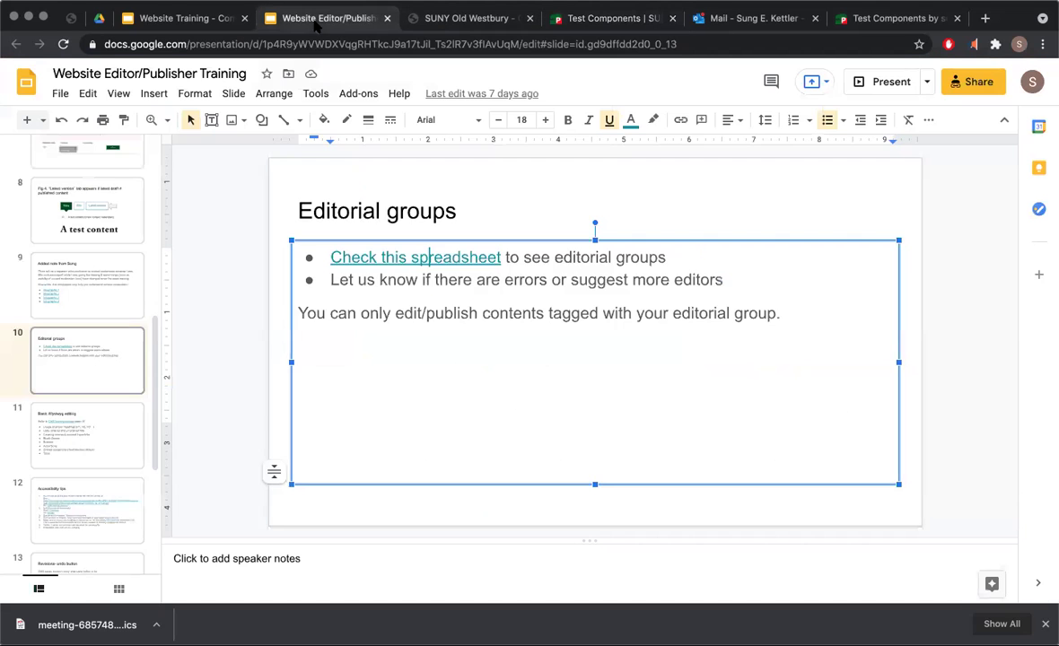
{"action": "left_click", "coordinate": [183, 17]}
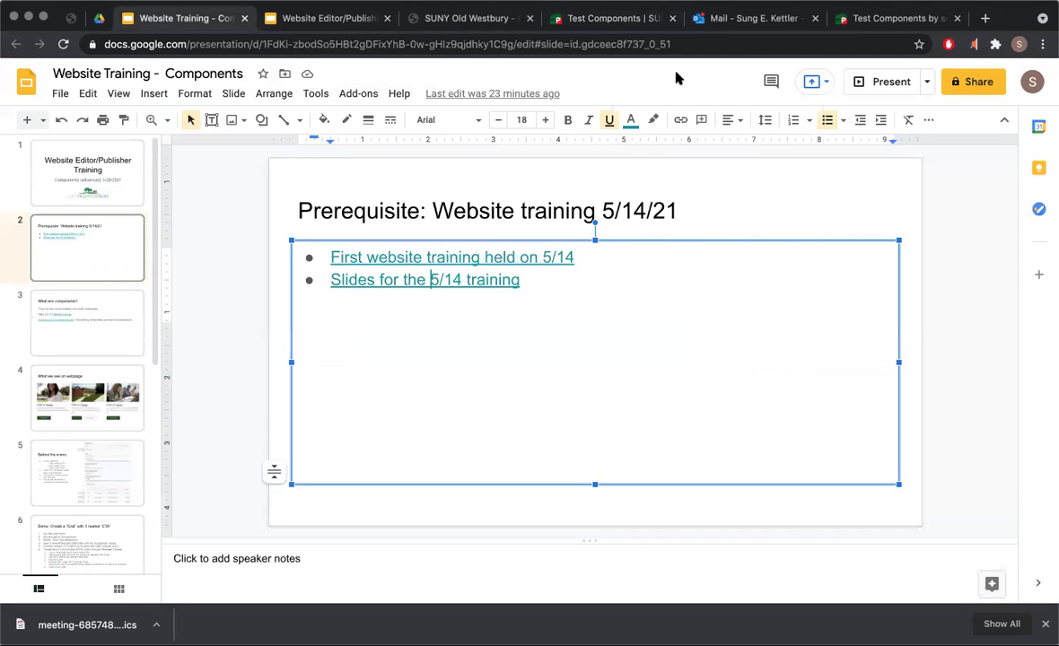
Show the "What are components?" slide of the Website Training - Components presentation.
{"action": "left_click", "coordinate": [104, 316]}
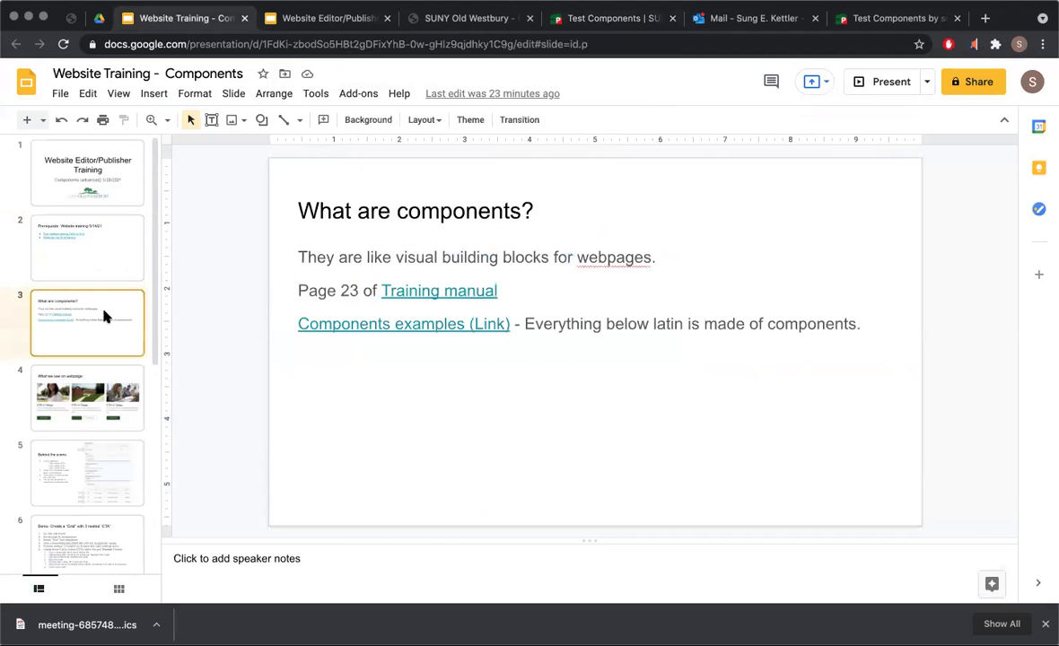
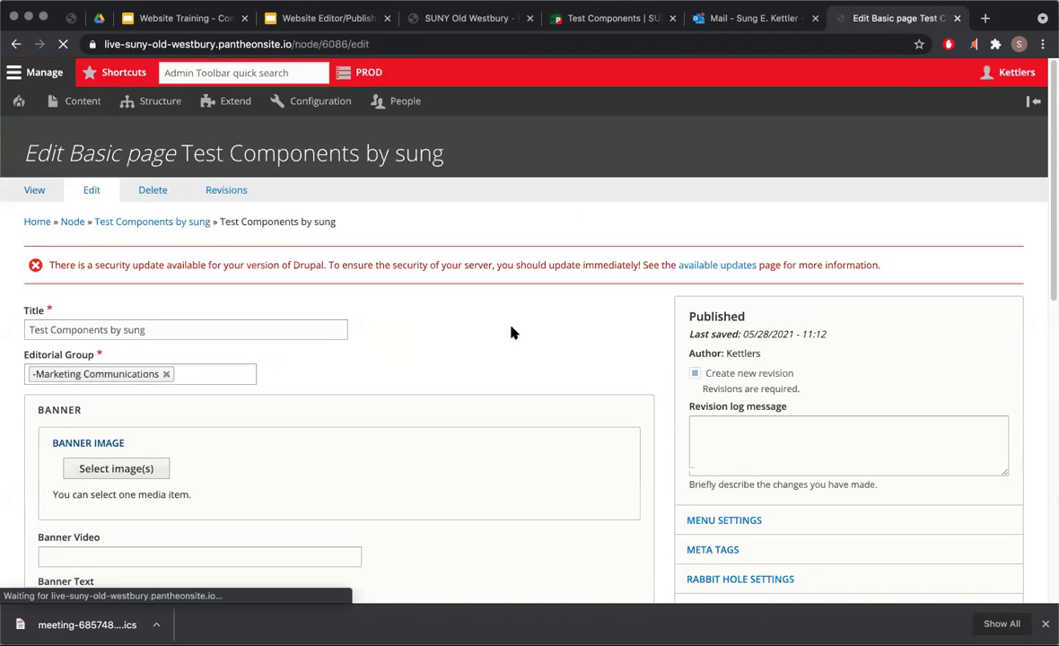
Add a new Grid component in the Components section of the Test Components by sung page's edit form.
{"action": "scroll", "coordinate": [453, 355], "scroll_direction": "down", "scroll_amount": 15}
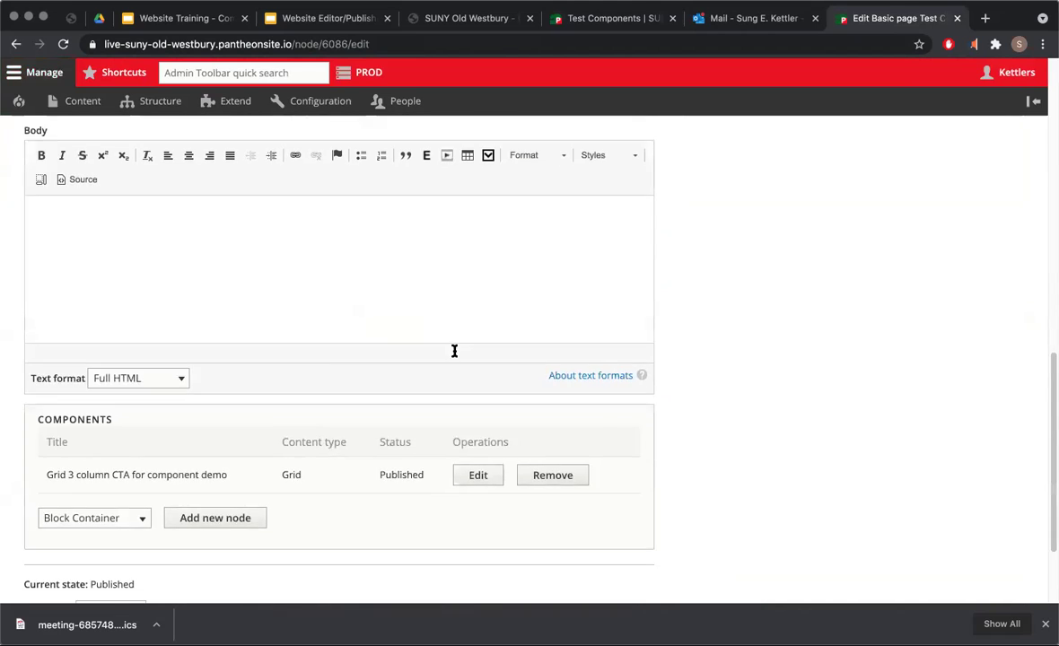
{"action": "scroll", "coordinate": [255, 307], "scroll_direction": "up", "scroll_amount": 5}
{"action": "left_click_drag", "start_coordinate": [94, 317], "coordinate": [4, 320]}
{"action": "scroll", "coordinate": [201, 392], "scroll_direction": "down", "scroll_amount": 5}
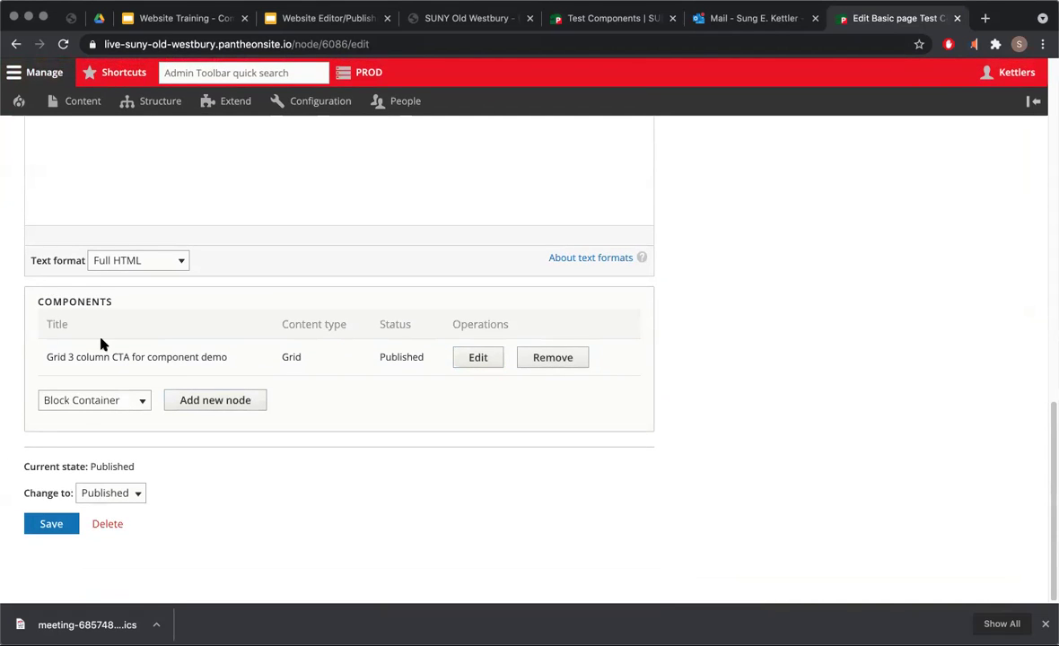
{"action": "left_click", "coordinate": [141, 403]}
{"action": "left_click", "coordinate": [93, 471]}
{"action": "left_click", "coordinate": [241, 401]}
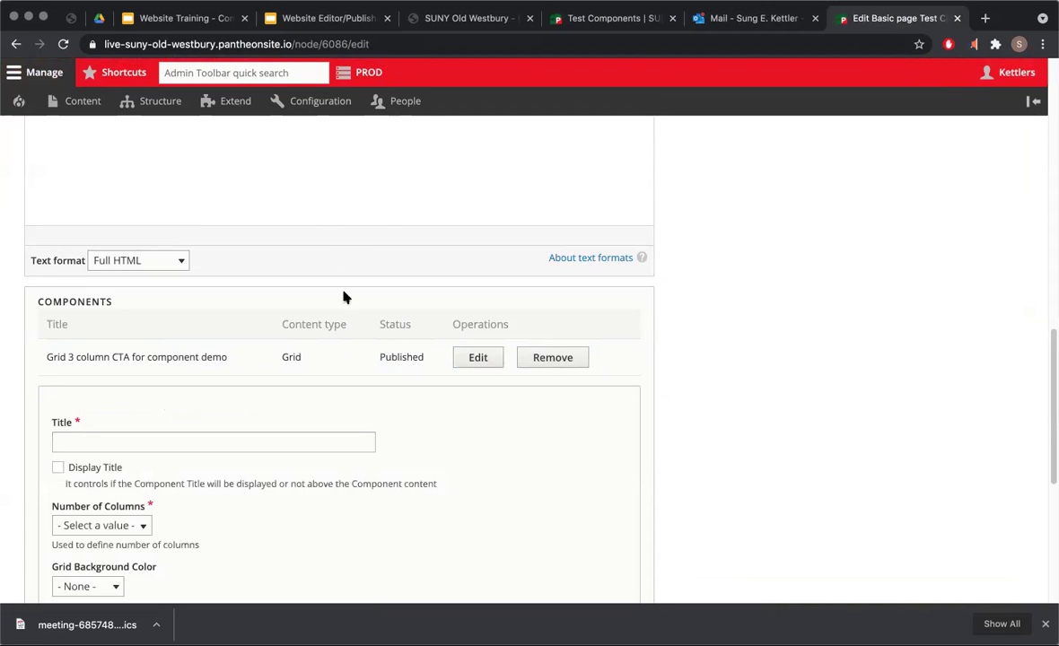
Title the new grid "Grid 2 column Icons for component demo" and highlight that title for emphasis.
{"action": "scroll", "coordinate": [296, 370], "scroll_direction": "down", "scroll_amount": 3}
{"action": "left_click", "coordinate": [265, 315]}
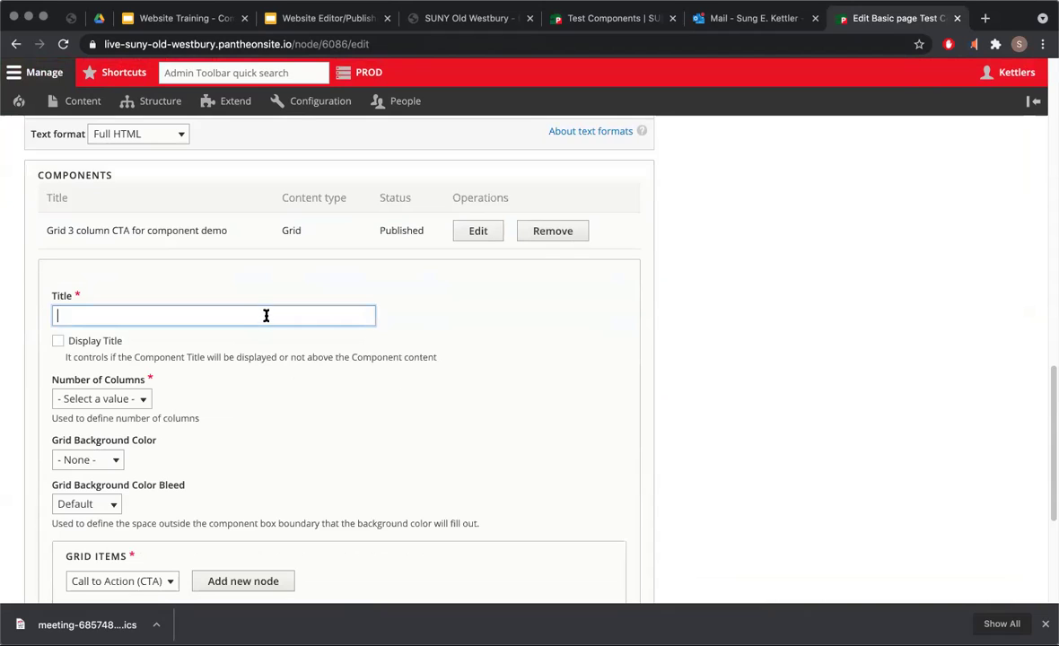
{"action": "type", "text": "G"}
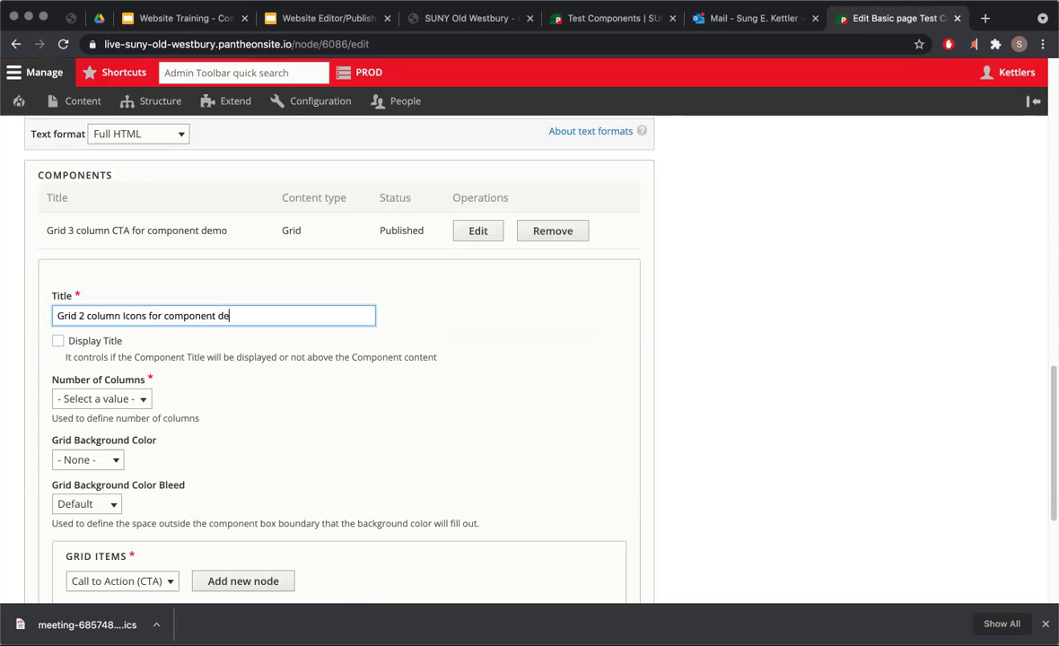
{"action": "left_click", "coordinate": [423, 309]}
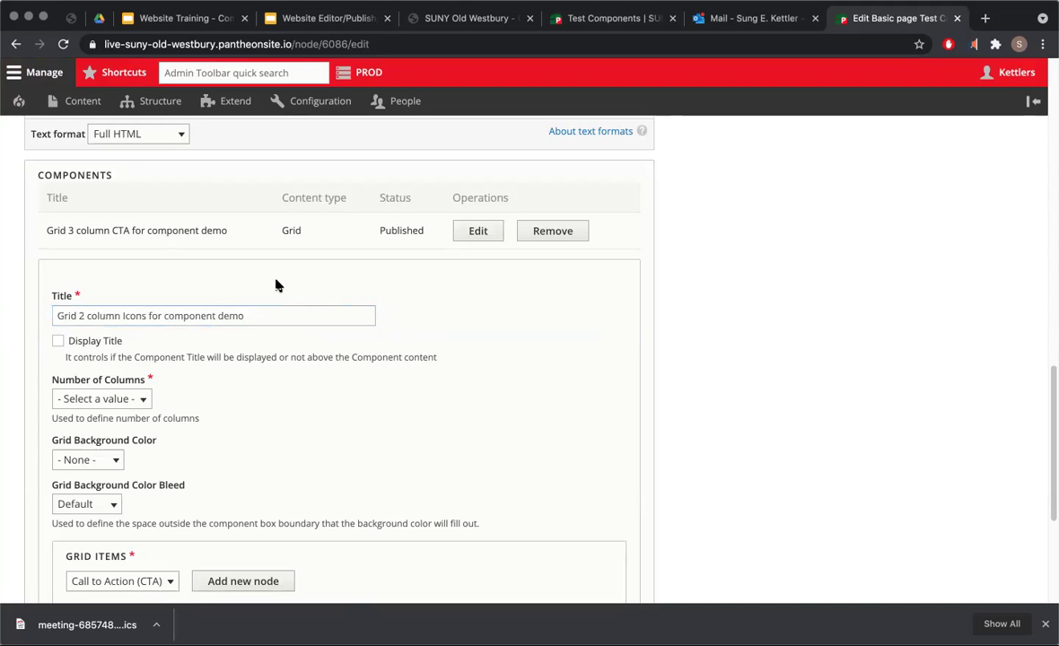
{"action": "left_click_drag", "start_coordinate": [260, 316], "coordinate": [41, 321]}
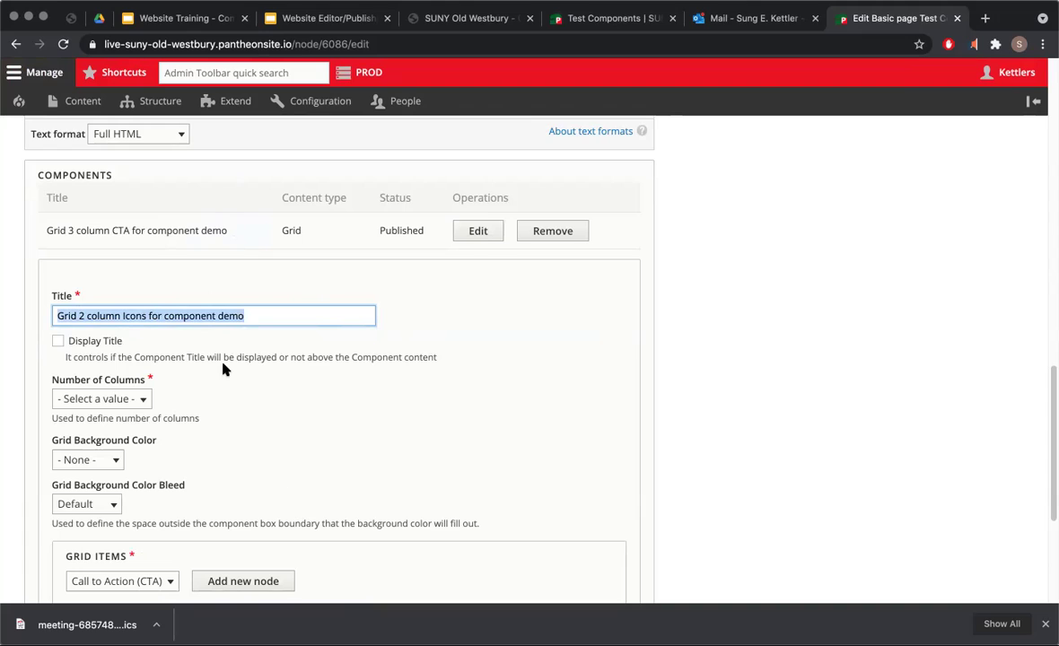
{"action": "left_click", "coordinate": [244, 316]}
{"action": "left_click_drag", "start_coordinate": [280, 318], "coordinate": [30, 314]}
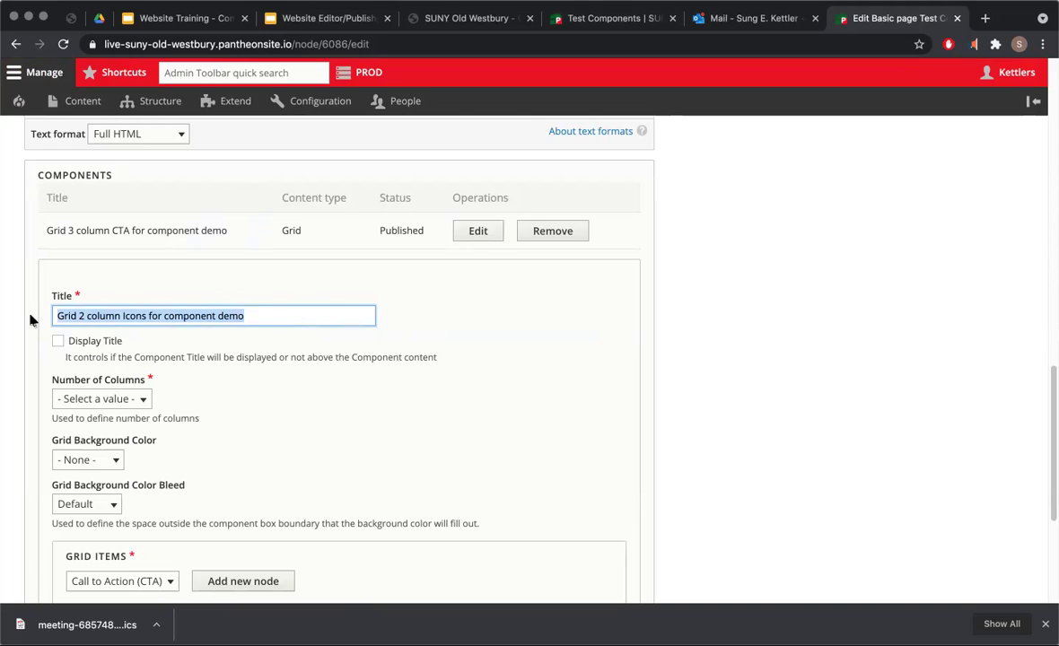
{"action": "left_click", "coordinate": [247, 316]}
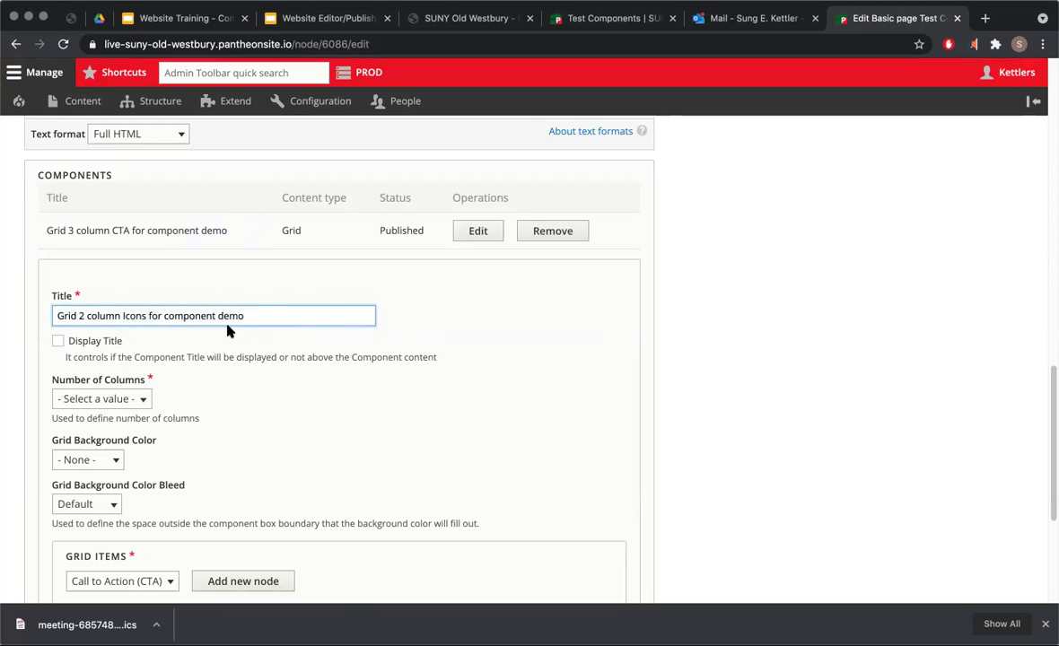
Set the grid to 2 columns with a Light Gray background color and Full Bleed background.
{"action": "scroll", "coordinate": [174, 305], "scroll_direction": "down", "scroll_amount": 2}
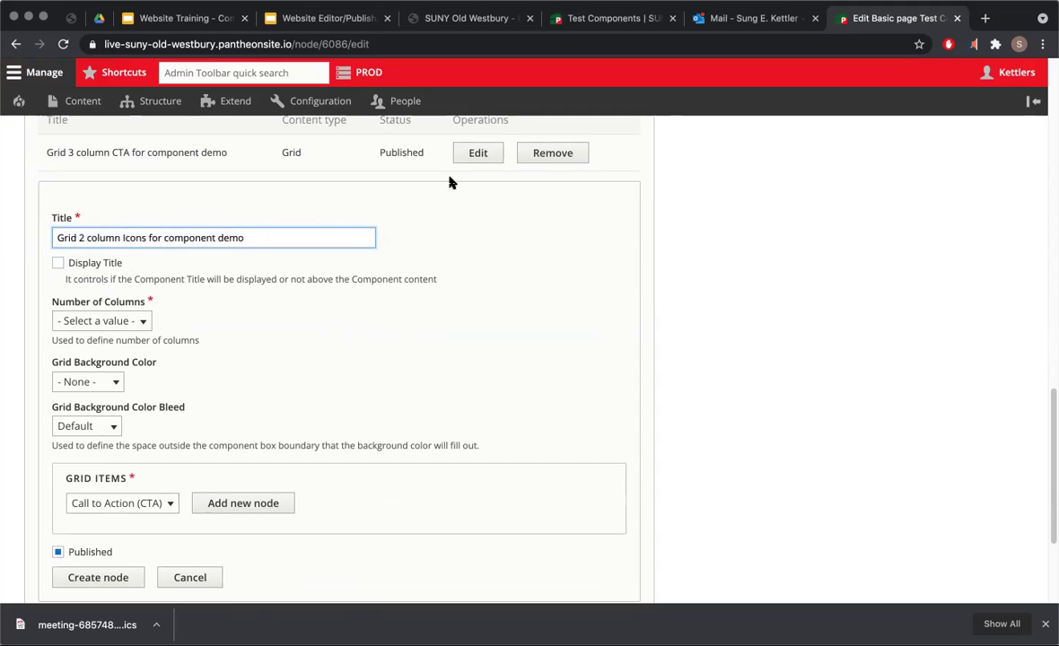
{"action": "mouse_move", "coordinate": [314, 101]}
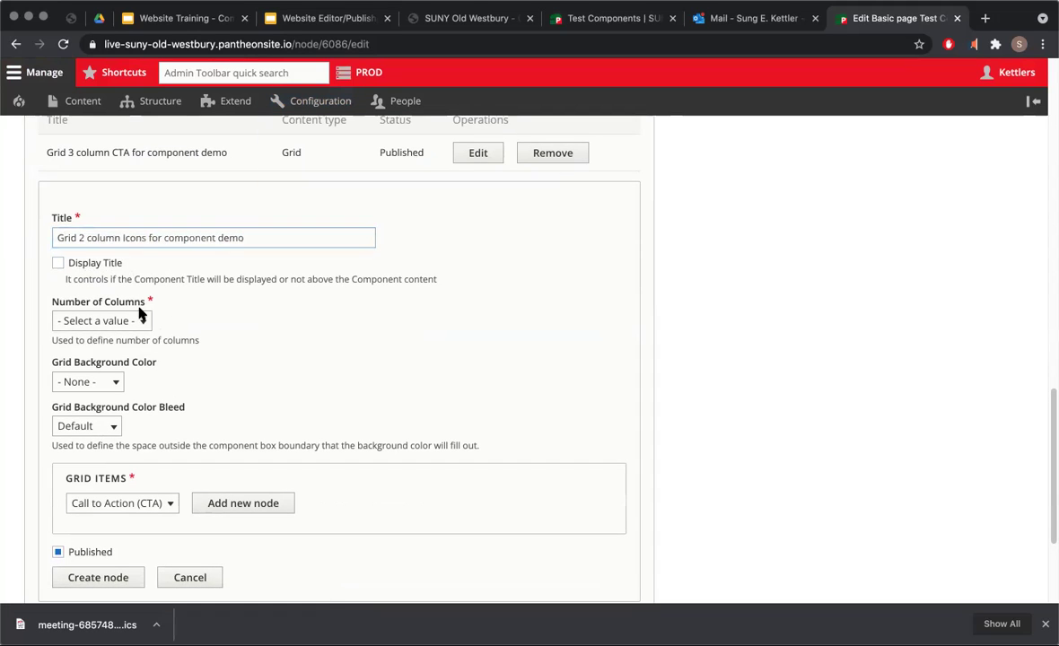
{"action": "left_click", "coordinate": [137, 321]}
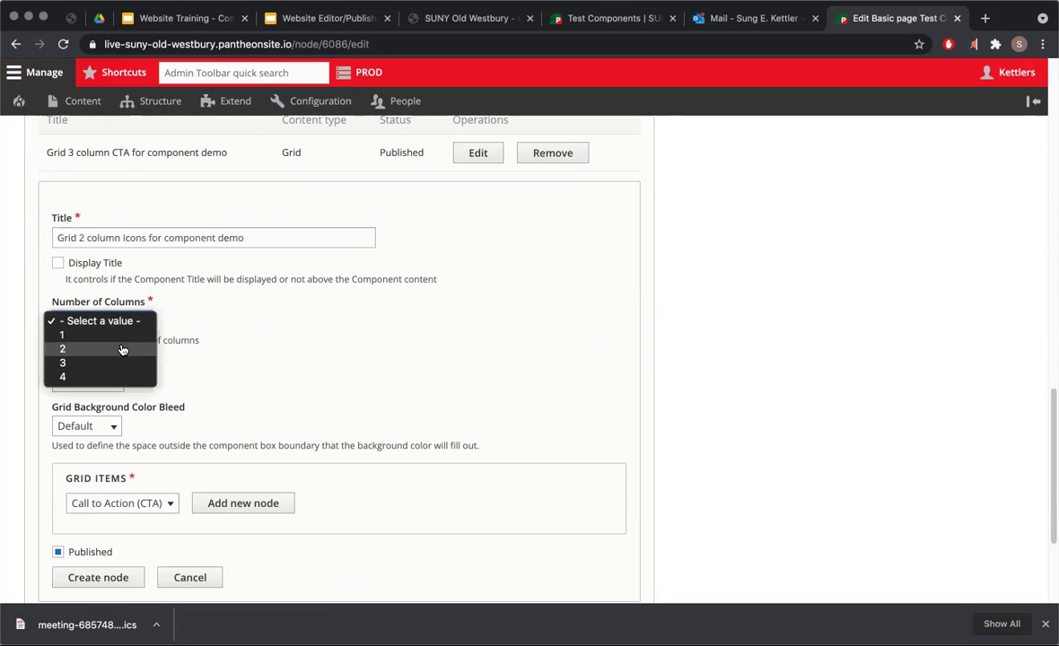
{"action": "left_click", "coordinate": [123, 349]}
{"action": "scroll", "coordinate": [227, 339], "scroll_direction": "down", "scroll_amount": 2}
{"action": "left_click", "coordinate": [93, 306]}
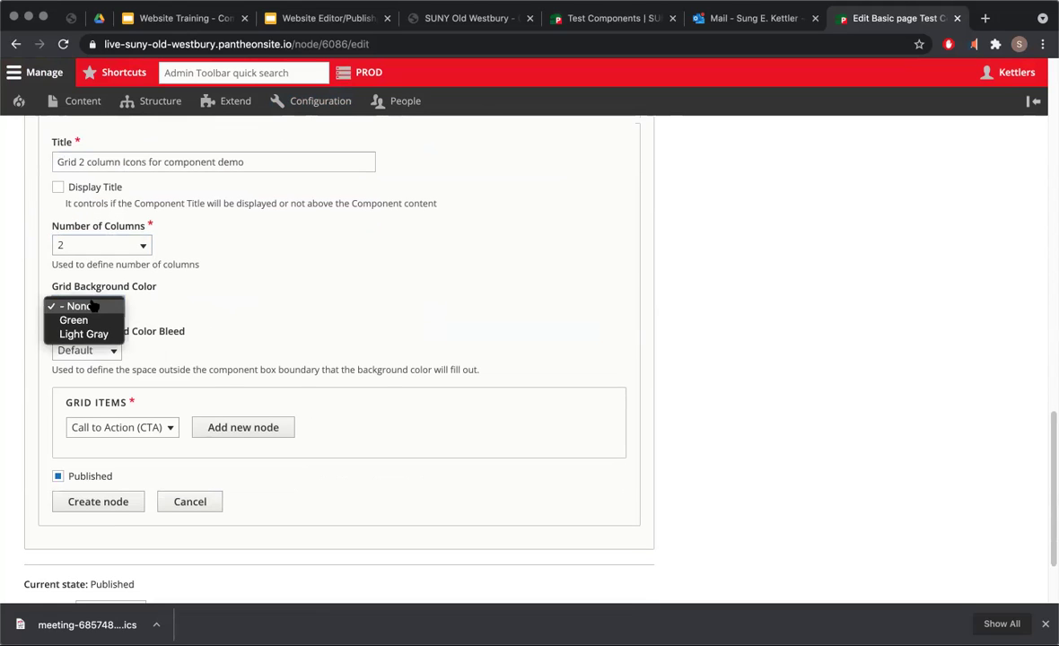
{"action": "left_click", "coordinate": [86, 333]}
{"action": "left_click", "coordinate": [104, 351]}
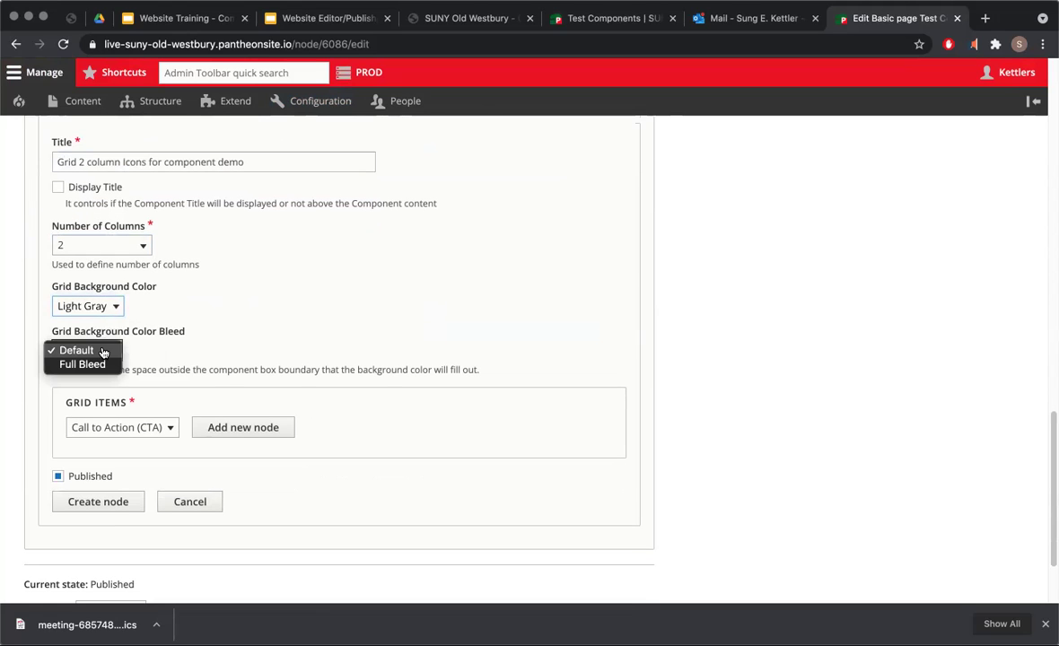
{"action": "left_click", "coordinate": [94, 364]}
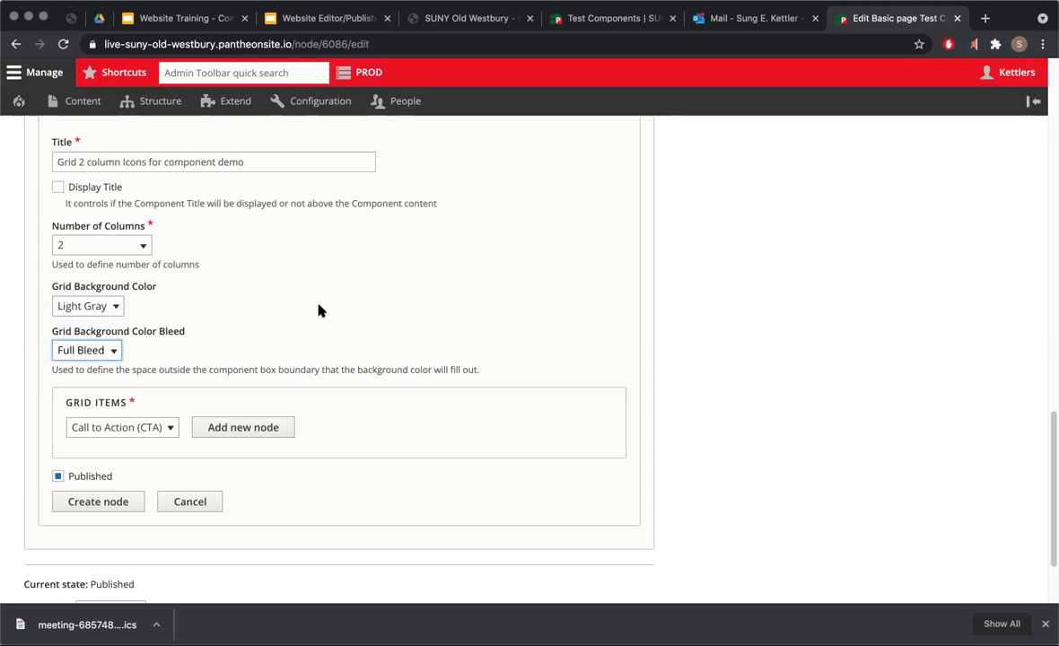
{"action": "scroll", "coordinate": [335, 309], "scroll_direction": "down", "scroll_amount": 2}
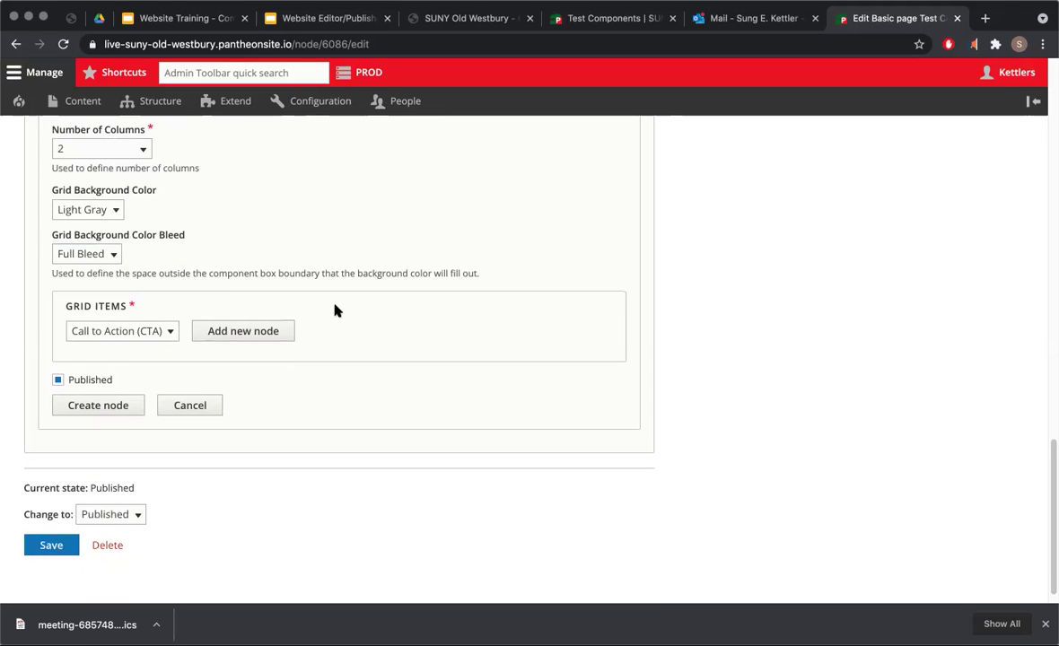
Close the Website Editor/Publisher presentation and review the slide on creating a "Grid" with 2 "Icon" components in Website Training - Components.
{"action": "left_click", "coordinate": [283, 18]}
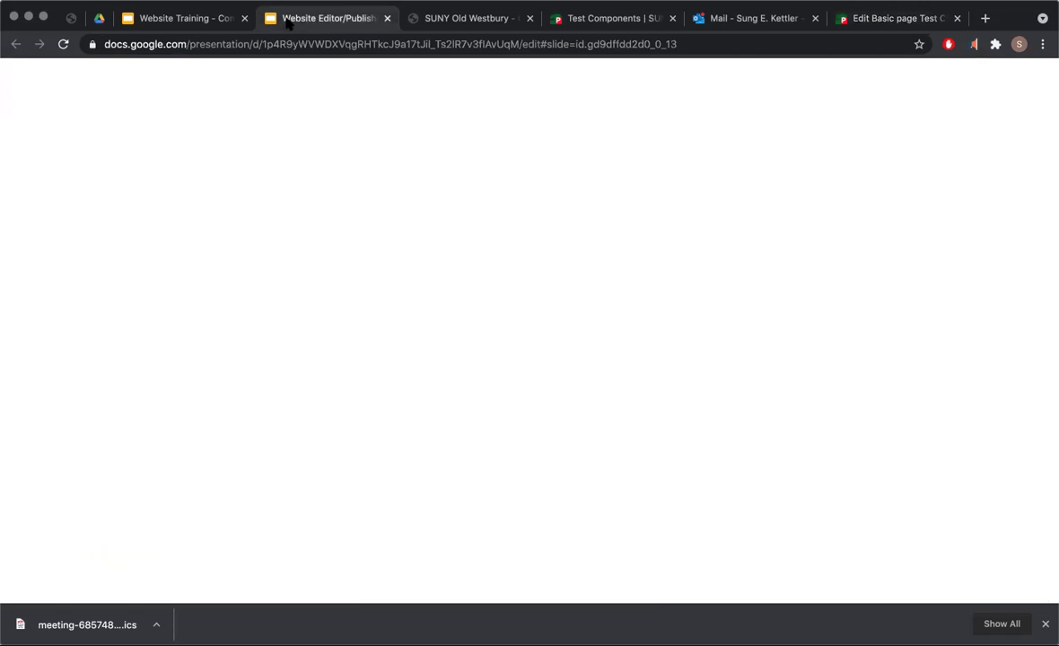
{"action": "left_click", "coordinate": [202, 16]}
{"action": "left_click", "coordinate": [387, 18]}
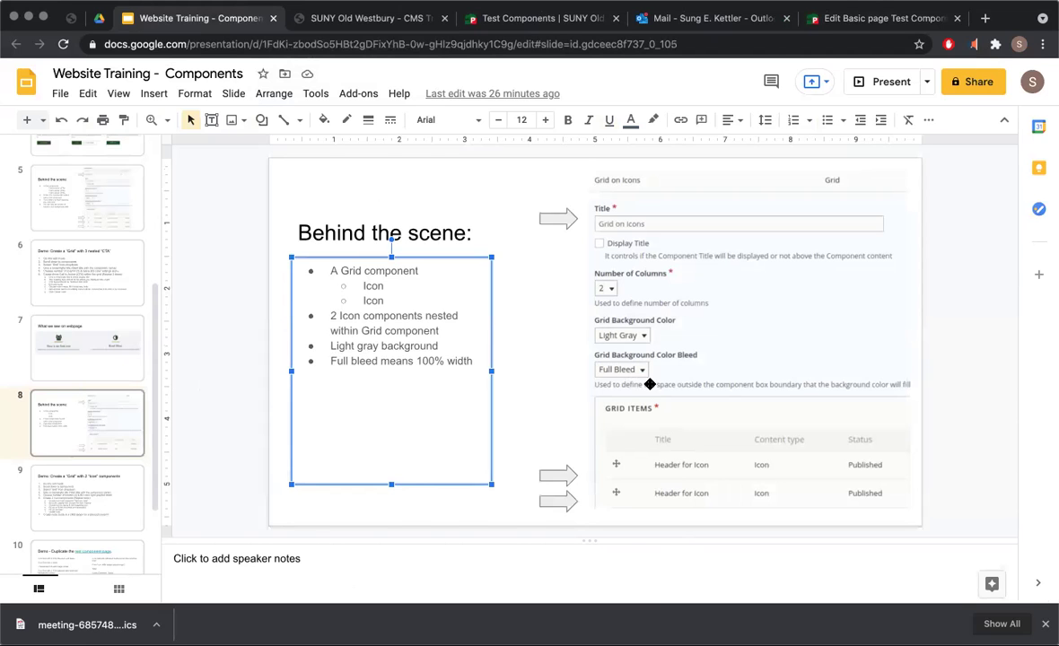
{"action": "left_click", "coordinate": [78, 504]}
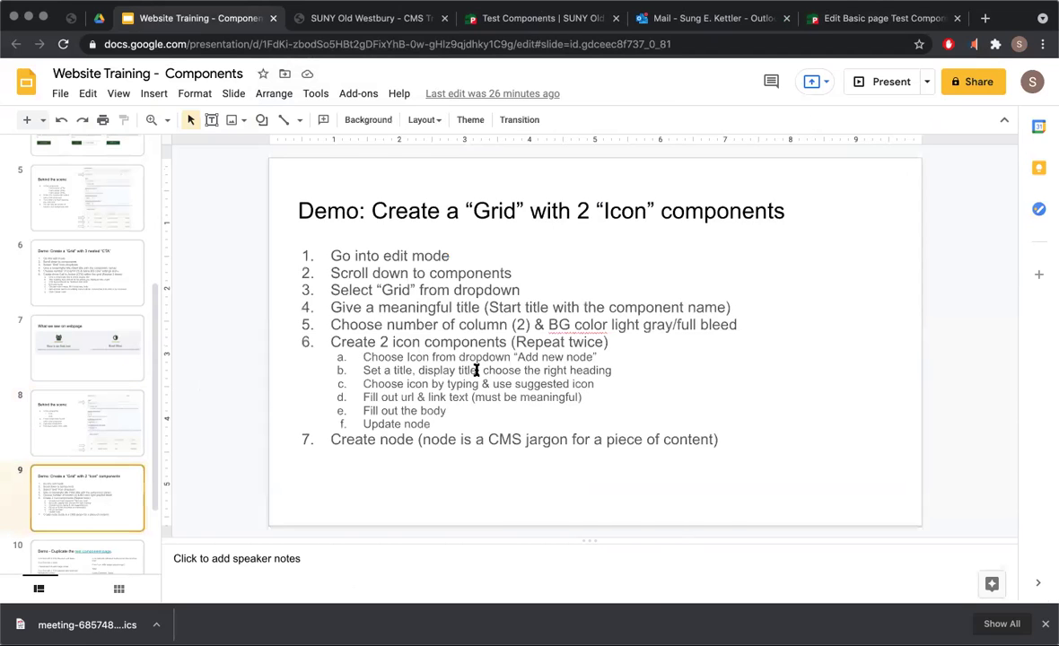
{"action": "key", "text": "Down"}
{"action": "key", "text": "Up"}
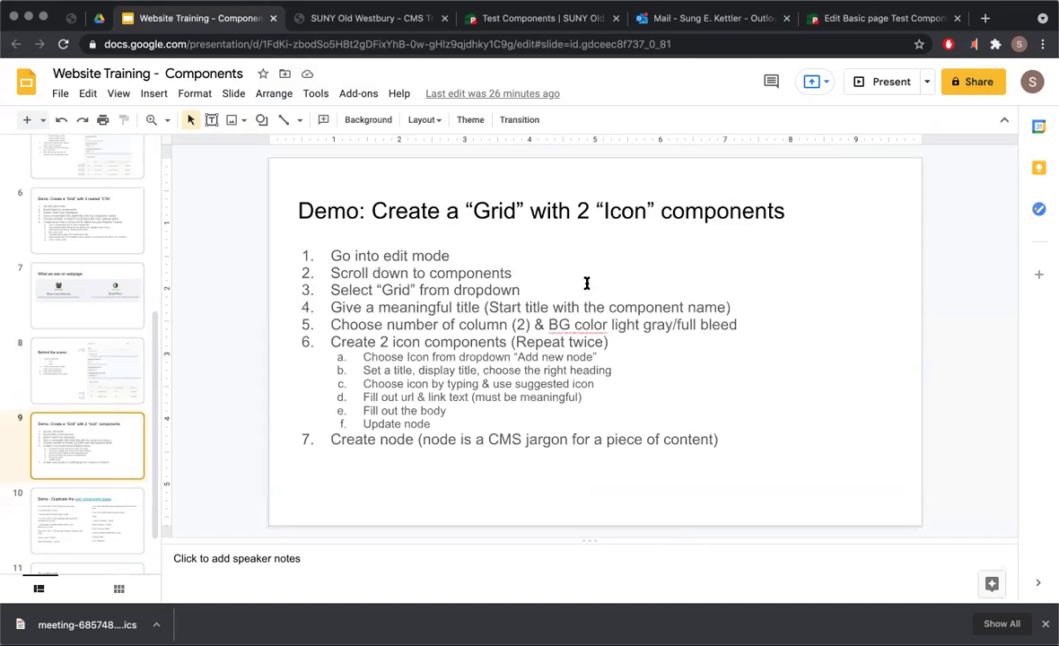
Return to the Drupal page editor and add a new Icon item to the two-column grid.
{"action": "left_click", "coordinate": [870, 18]}
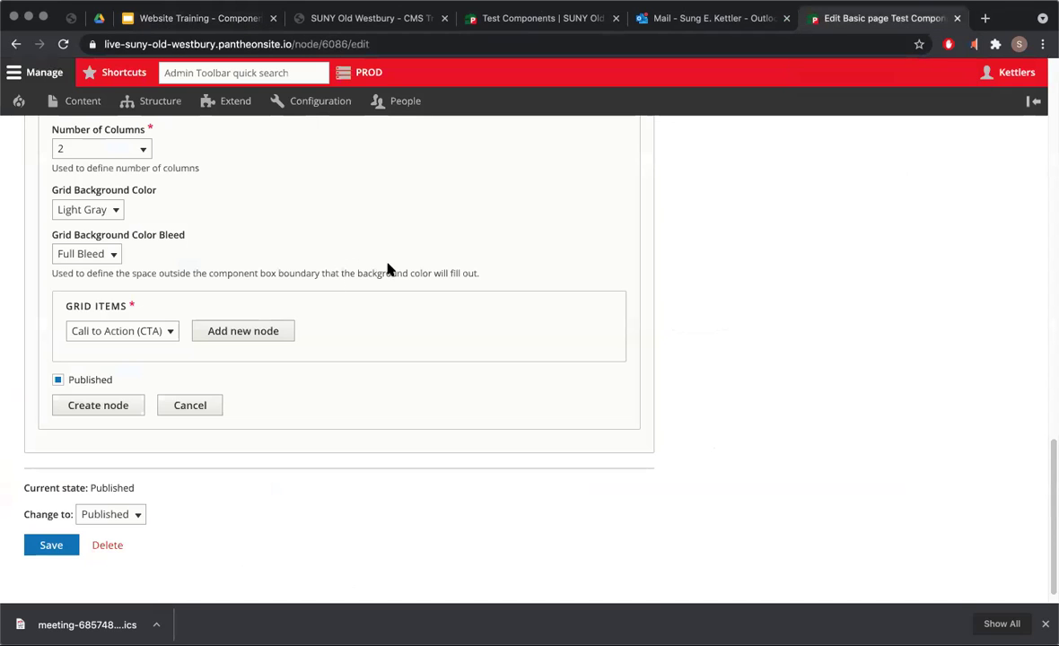
{"action": "left_click", "coordinate": [170, 331]}
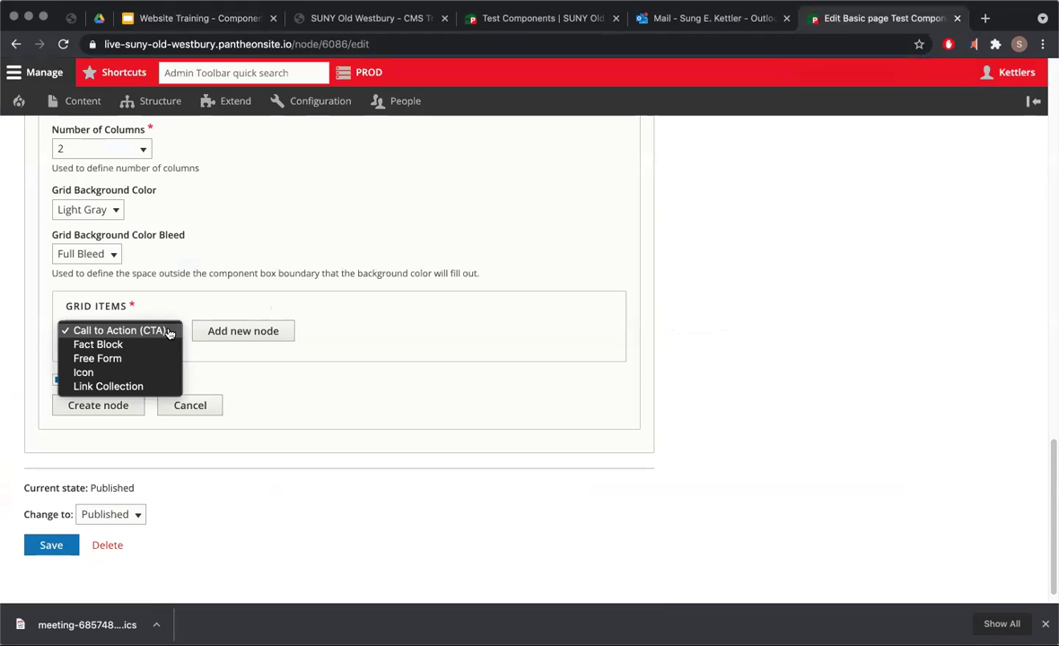
{"action": "left_click", "coordinate": [107, 371]}
{"action": "left_click", "coordinate": [240, 331]}
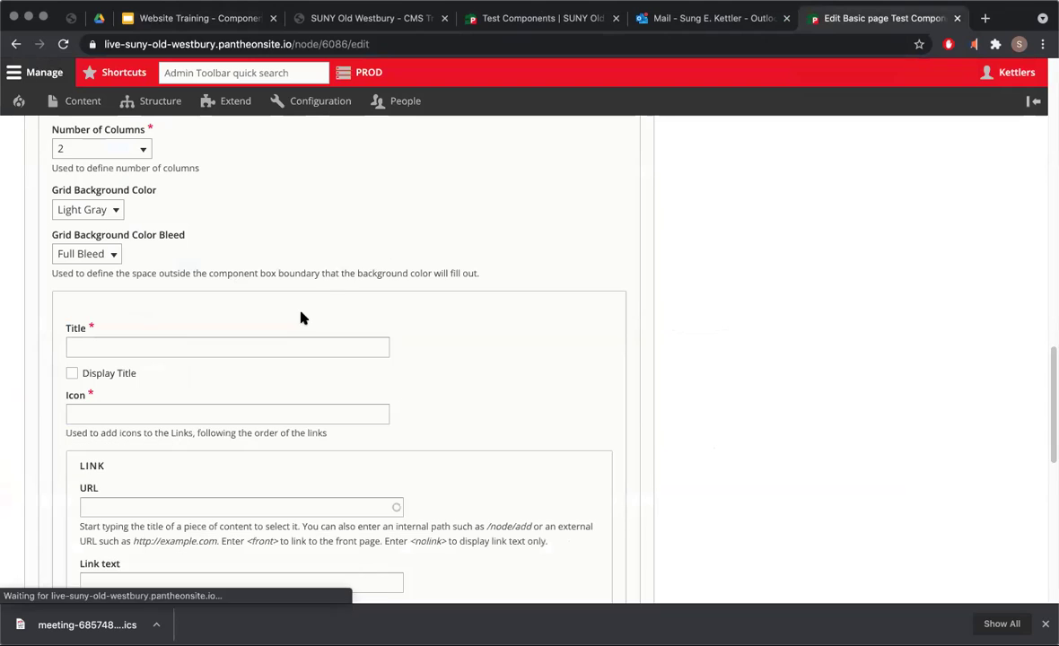
Title the new icon item "Icon 1".
{"action": "left_click", "coordinate": [236, 346]}
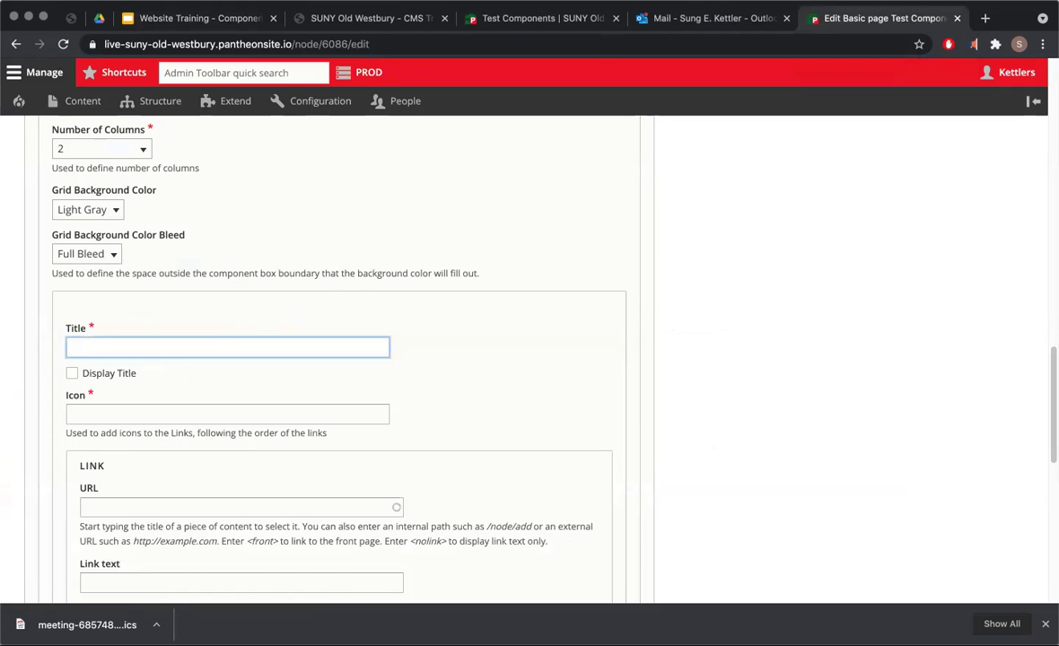
{"action": "scroll", "coordinate": [471, 248], "scroll_direction": "down", "scroll_amount": 5}
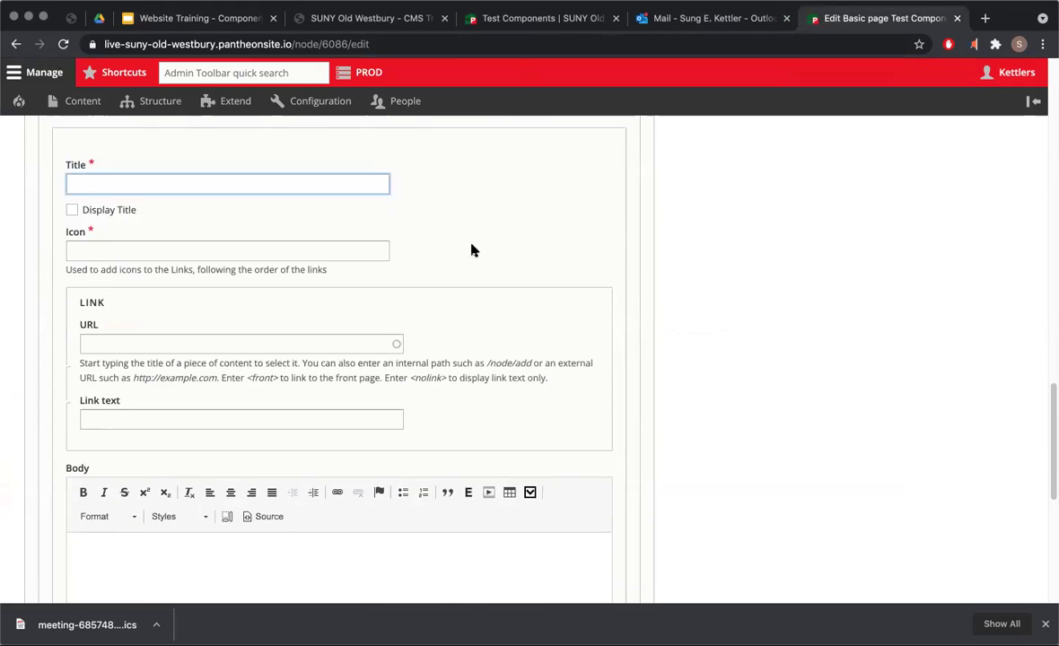
{"action": "scroll", "coordinate": [471, 248], "scroll_direction": "up", "scroll_amount": 2}
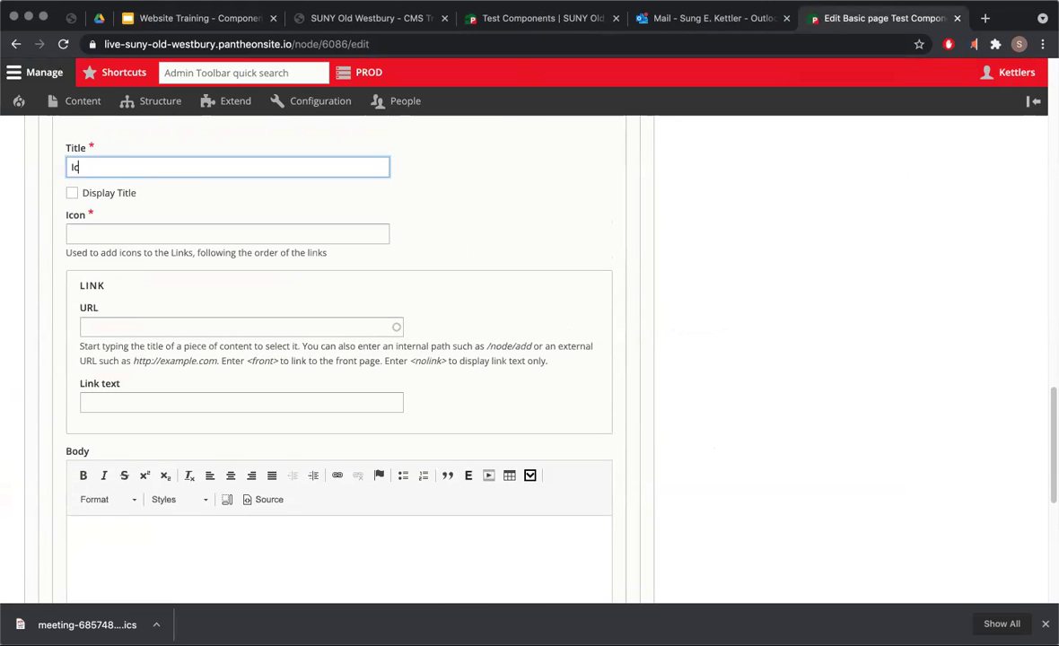
Check the example icons on the Test Components page, then filter the icon picker by "user" and choose fa-users for Icon 1.
{"action": "left_click", "coordinate": [180, 235]}
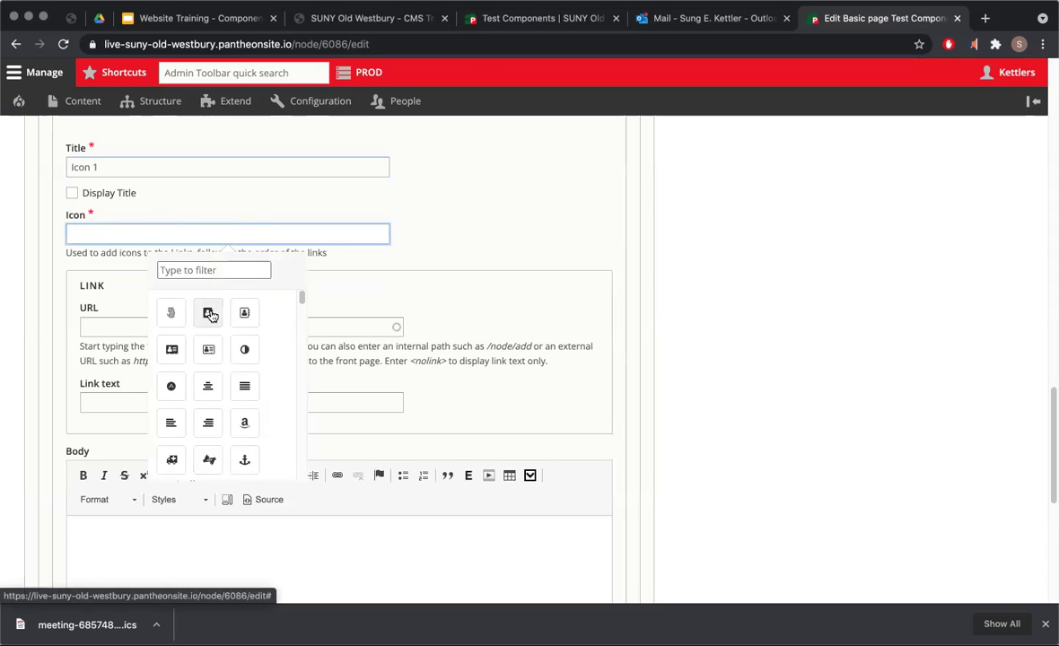
{"action": "left_click", "coordinate": [499, 22]}
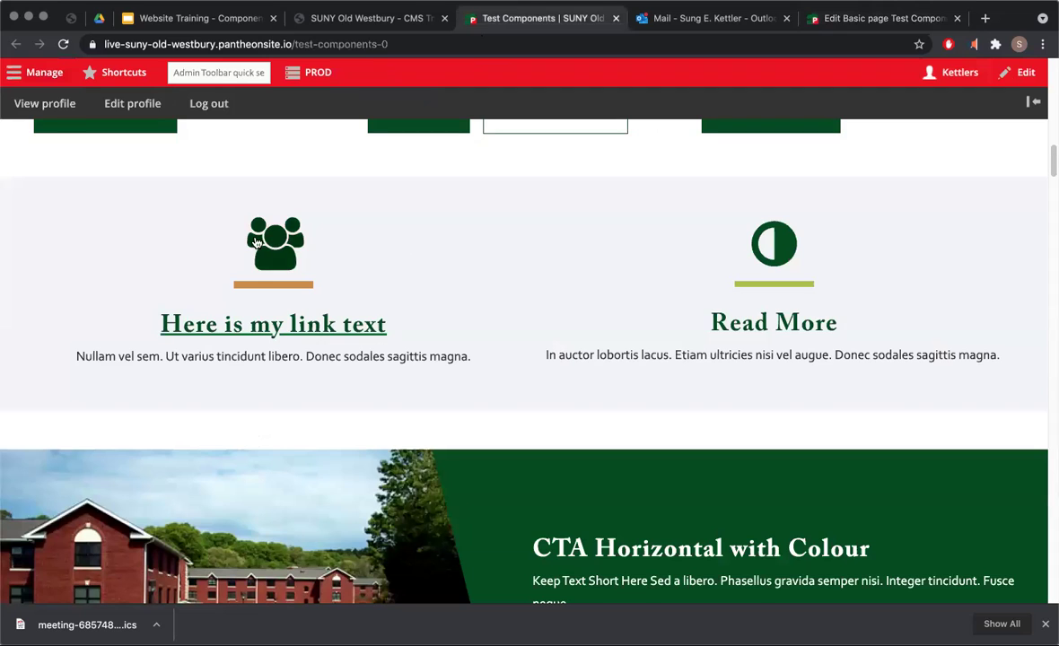
{"action": "left_click", "coordinate": [884, 18]}
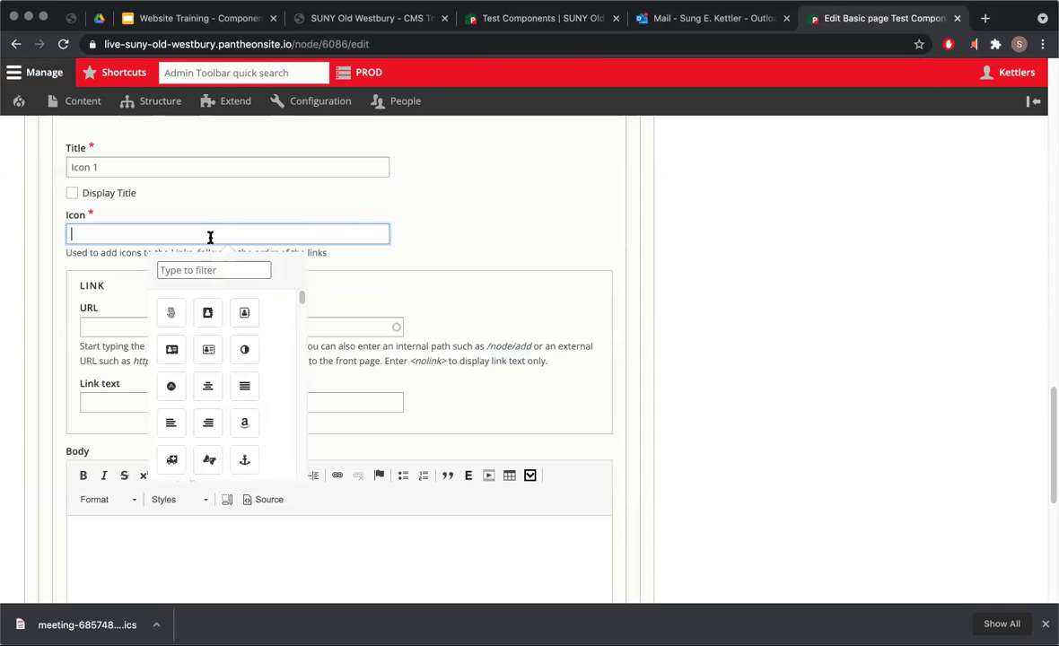
{"action": "left_click", "coordinate": [206, 269]}
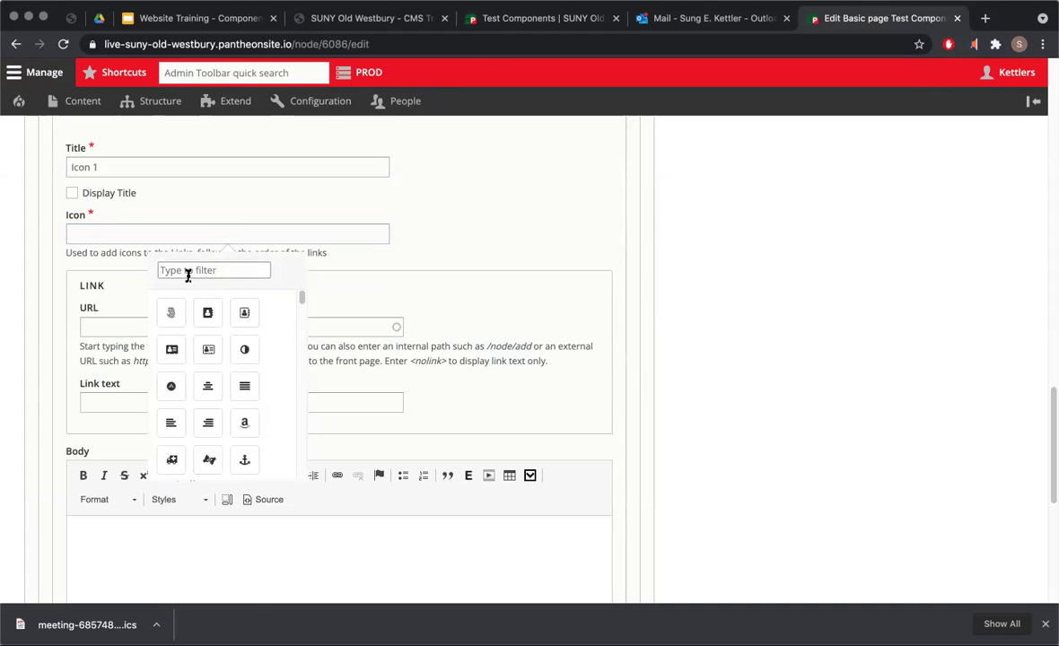
{"action": "type", "text": "user"}
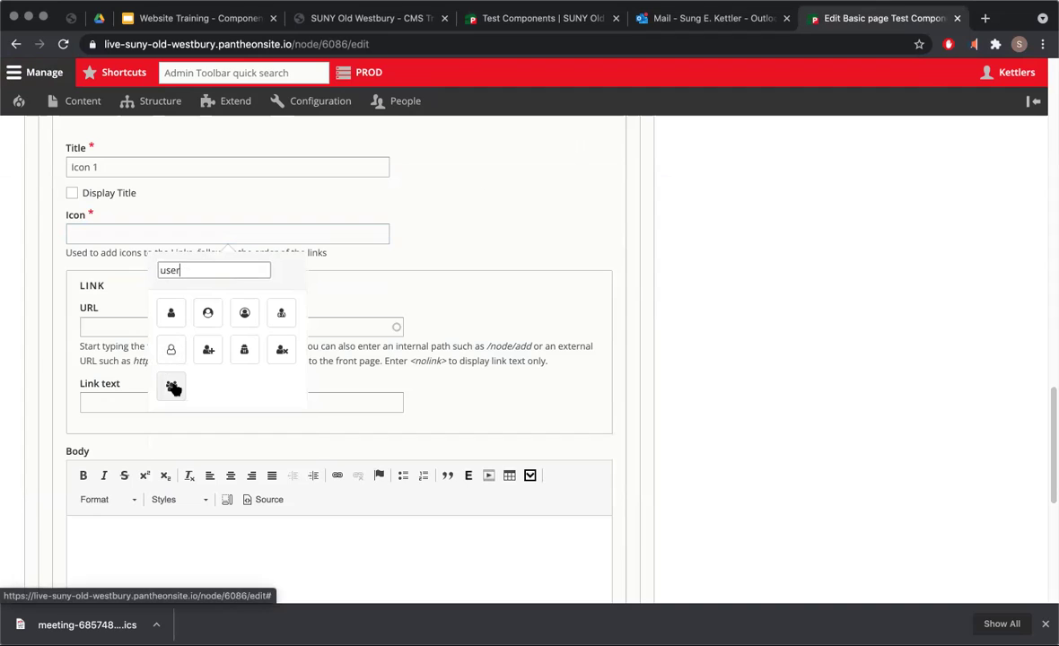
{"action": "left_click", "coordinate": [173, 388]}
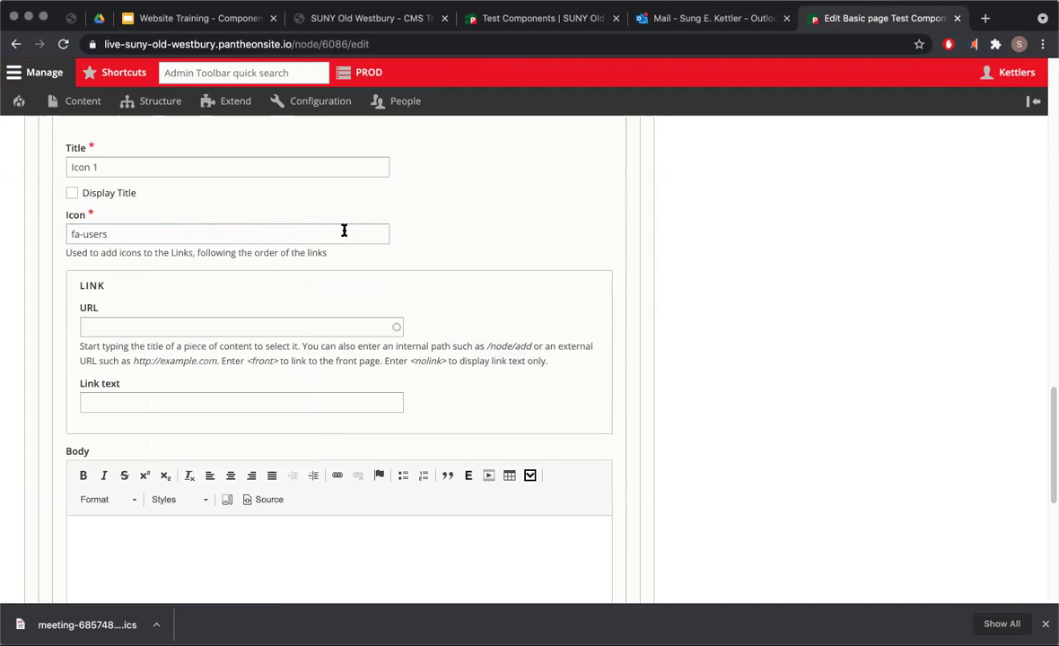
Link Icon 1 to <front> with the link text "Homepage".
{"action": "left_click", "coordinate": [178, 328]}
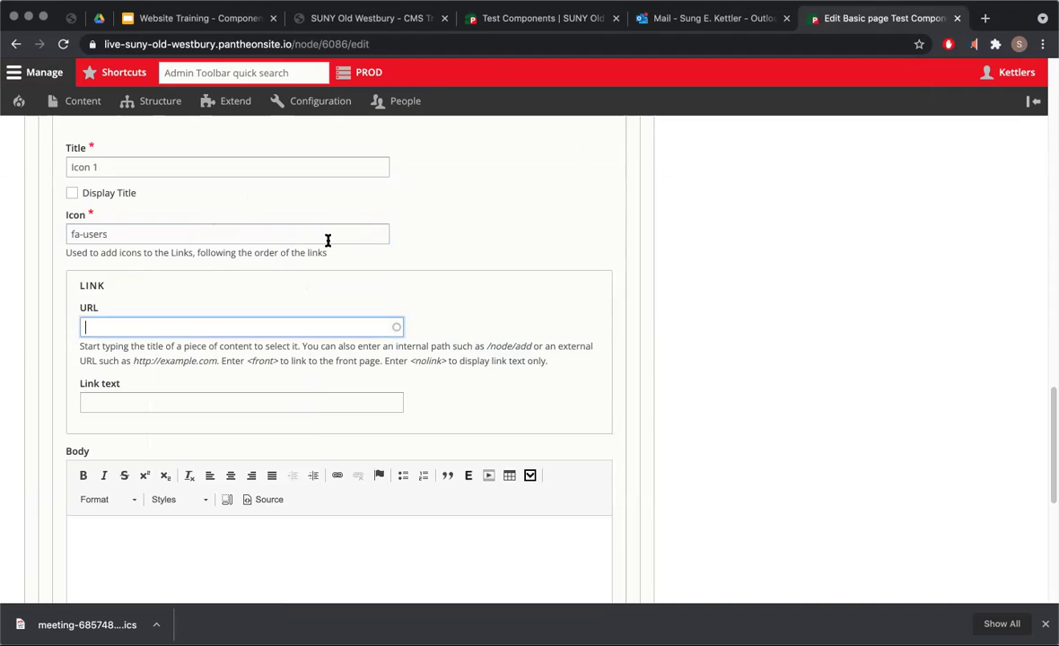
{"action": "type", "text": "<front>"}
{"action": "left_click", "coordinate": [231, 404]}
{"action": "type", "text": "Homepage"}
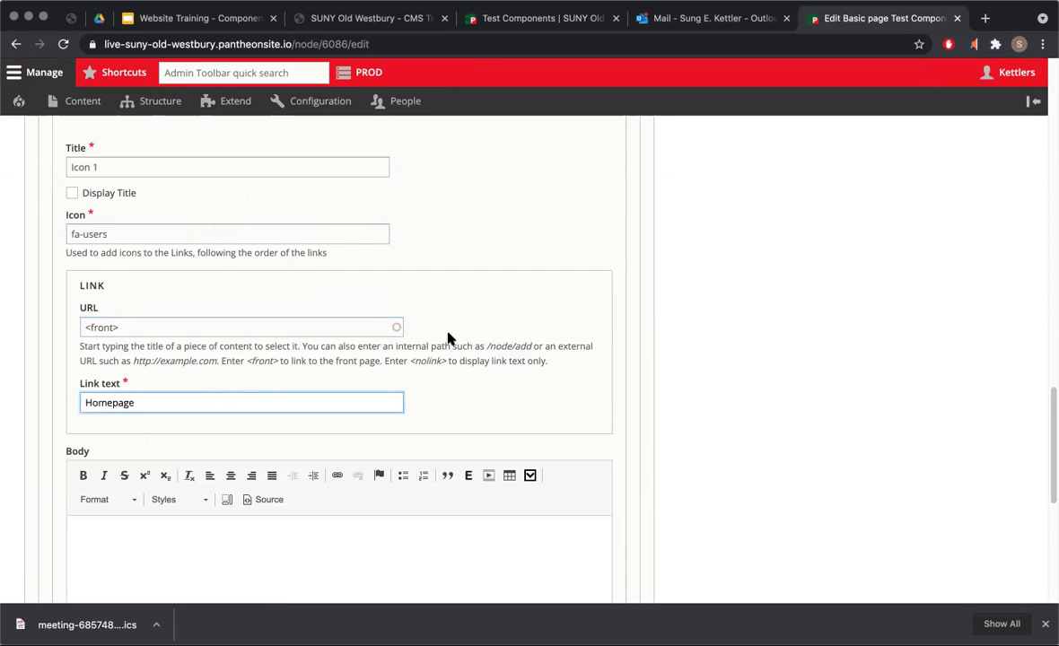
Copy the description below the users icon on the Test Components page into the body of Icon 1.
{"action": "scroll", "coordinate": [529, 276], "scroll_direction": "down", "scroll_amount": 4}
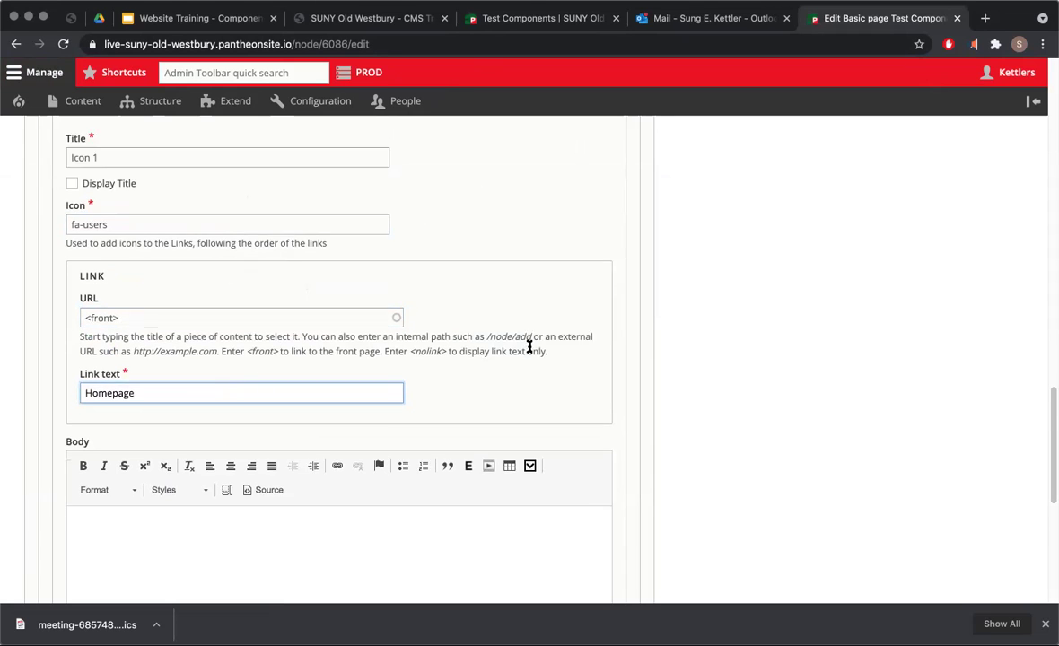
{"action": "left_click", "coordinate": [348, 418]}
{"action": "left_click", "coordinate": [467, 18]}
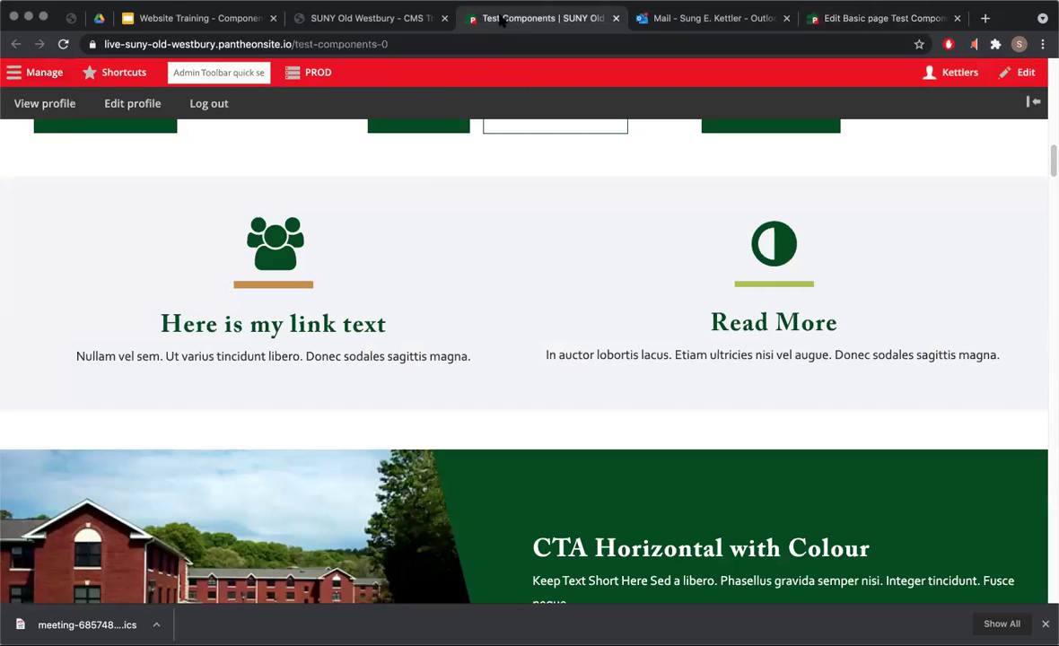
{"action": "left_click_drag", "start_coordinate": [473, 357], "coordinate": [71, 359]}
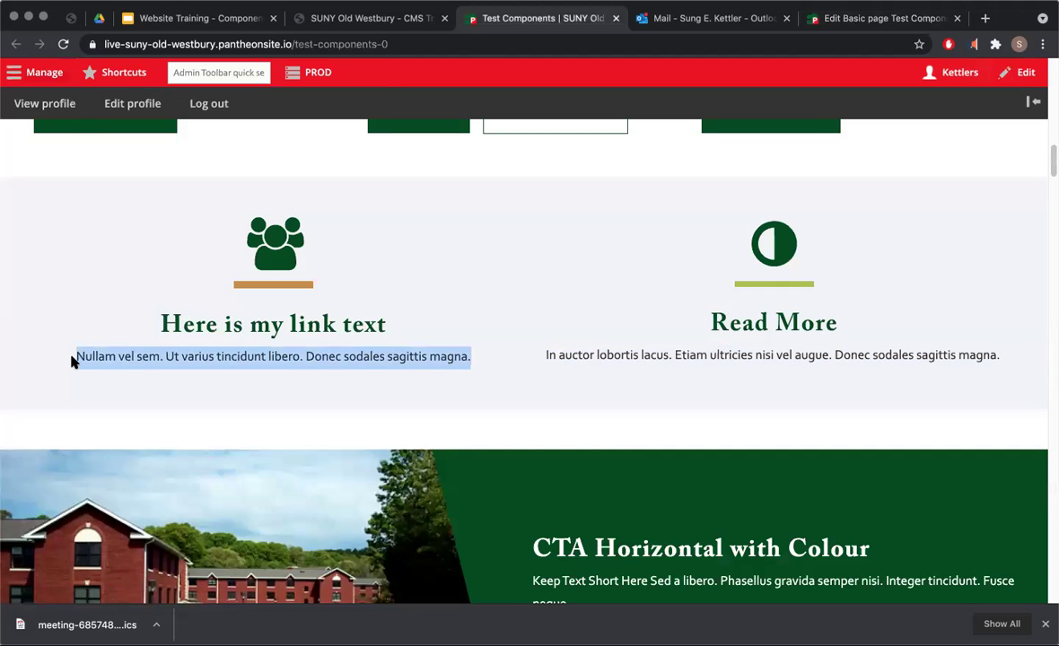
{"action": "key", "text": "super+c"}
{"action": "left_click", "coordinate": [834, 18]}
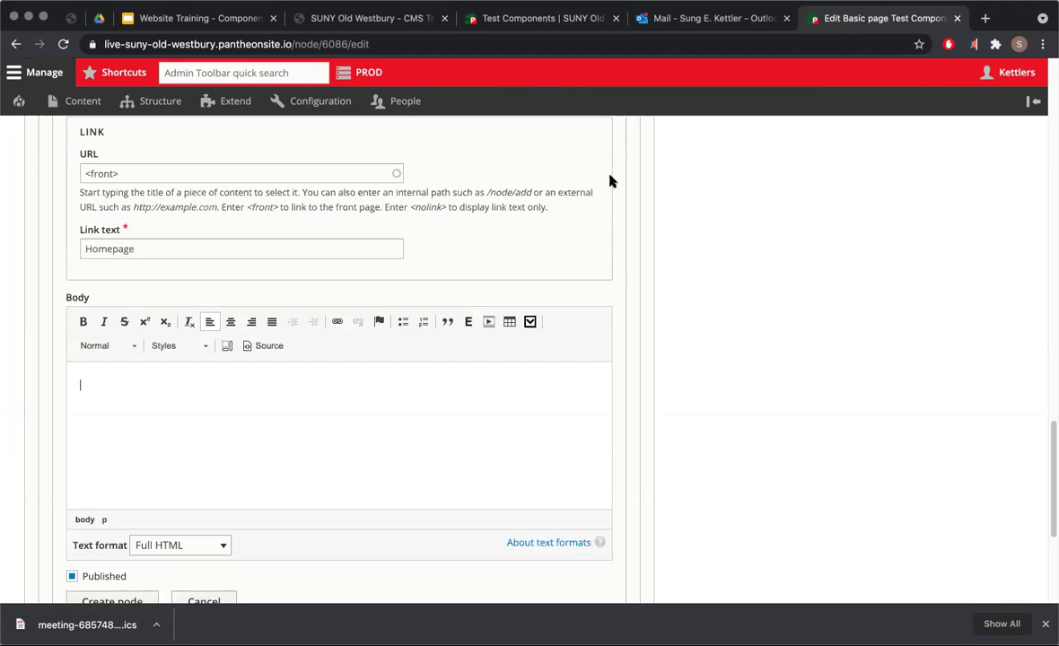
{"action": "key", "text": "super+v"}
{"action": "scroll", "coordinate": [321, 404], "scroll_direction": "down", "scroll_amount": 5}
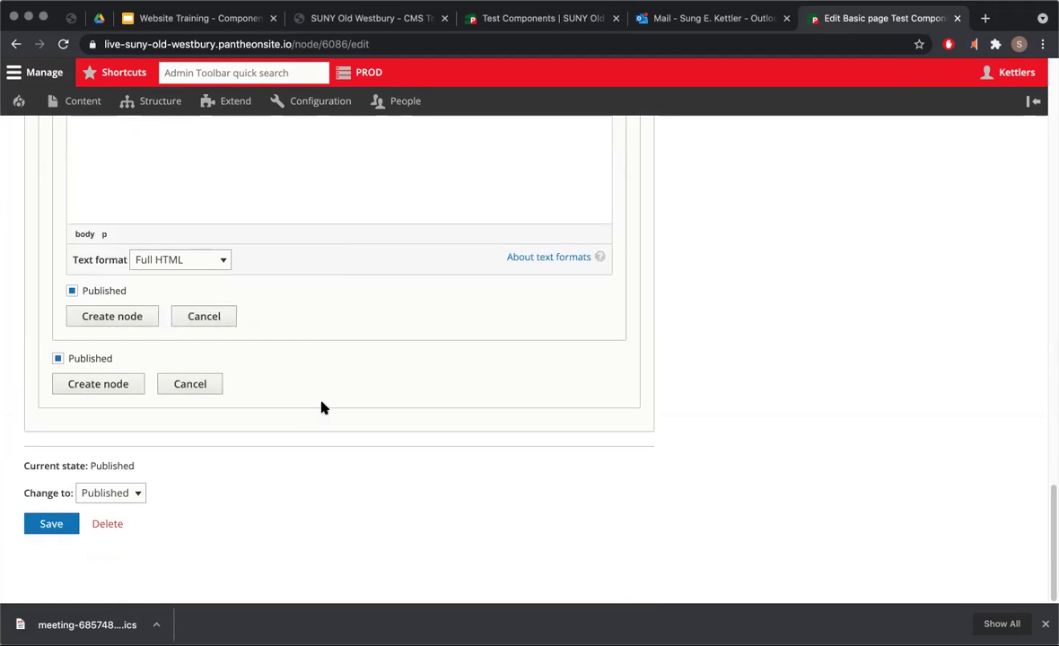
{"action": "scroll", "coordinate": [319, 338], "scroll_direction": "up", "scroll_amount": 5}
{"action": "scroll", "coordinate": [319, 334], "scroll_direction": "up", "scroll_amount": 5}
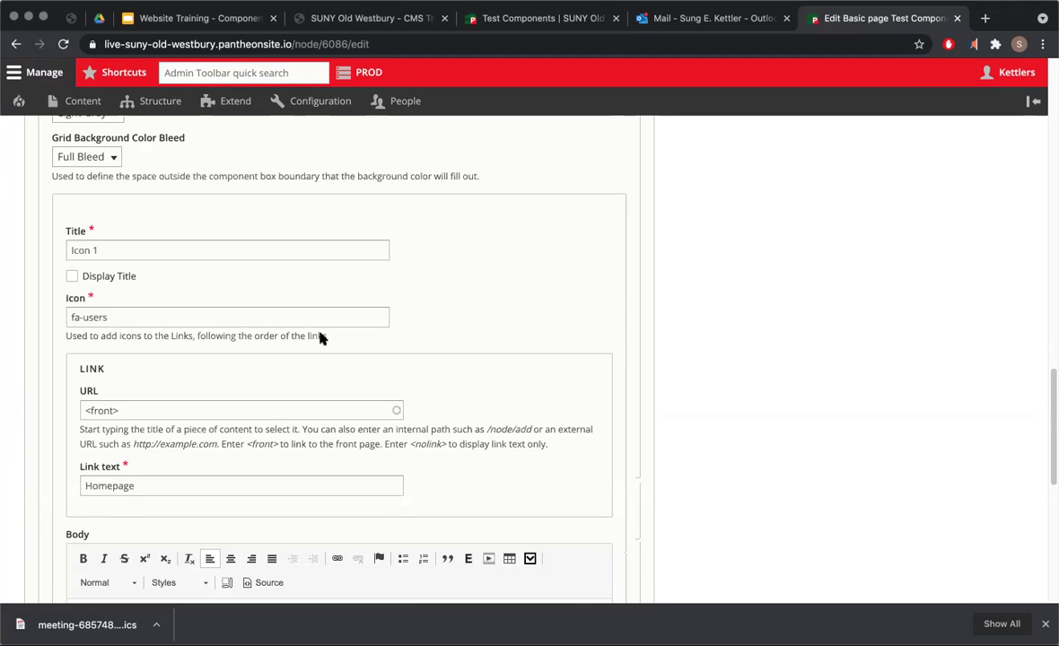
{"action": "scroll", "coordinate": [279, 422], "scroll_direction": "down", "scroll_amount": 6}
{"action": "scroll", "coordinate": [279, 423], "scroll_direction": "down", "scroll_amount": 2}
{"action": "scroll", "coordinate": [319, 392], "scroll_direction": "up", "scroll_amount": 1}
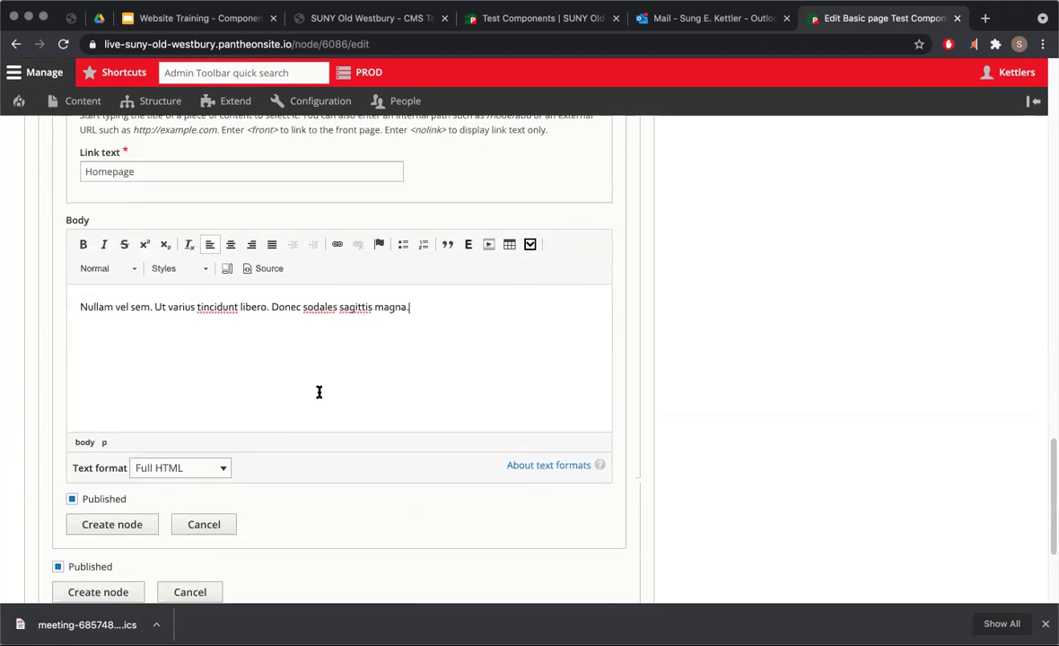
Follow the example icon's "Here is my link text" link on the Test Components page to check where it leads, and return.
{"action": "left_click", "coordinate": [544, 22]}
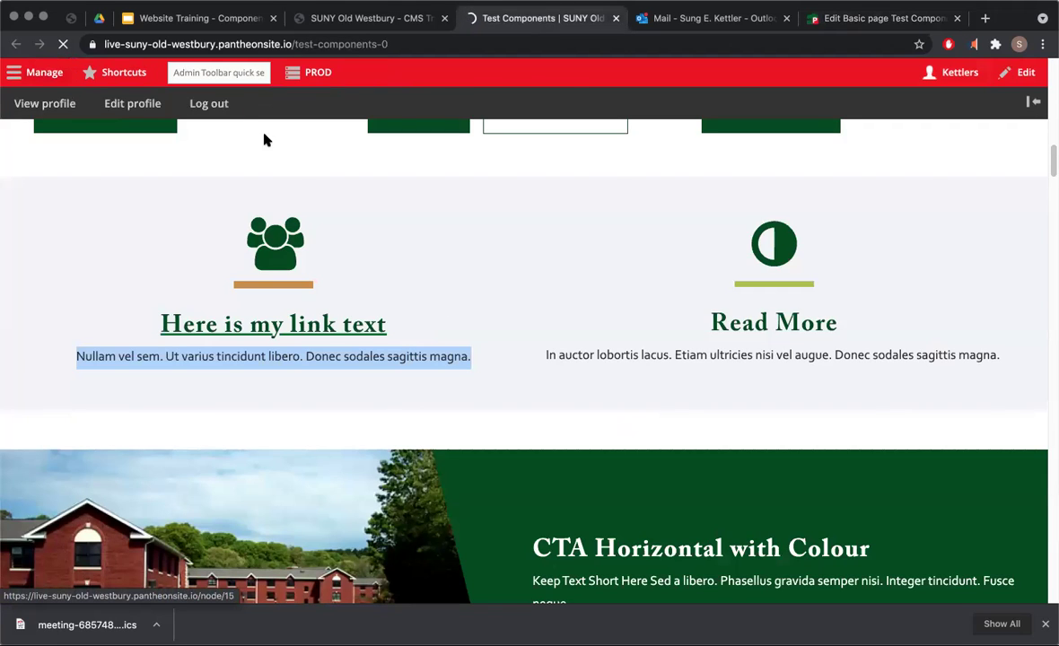
{"action": "left_click", "coordinate": [359, 287]}
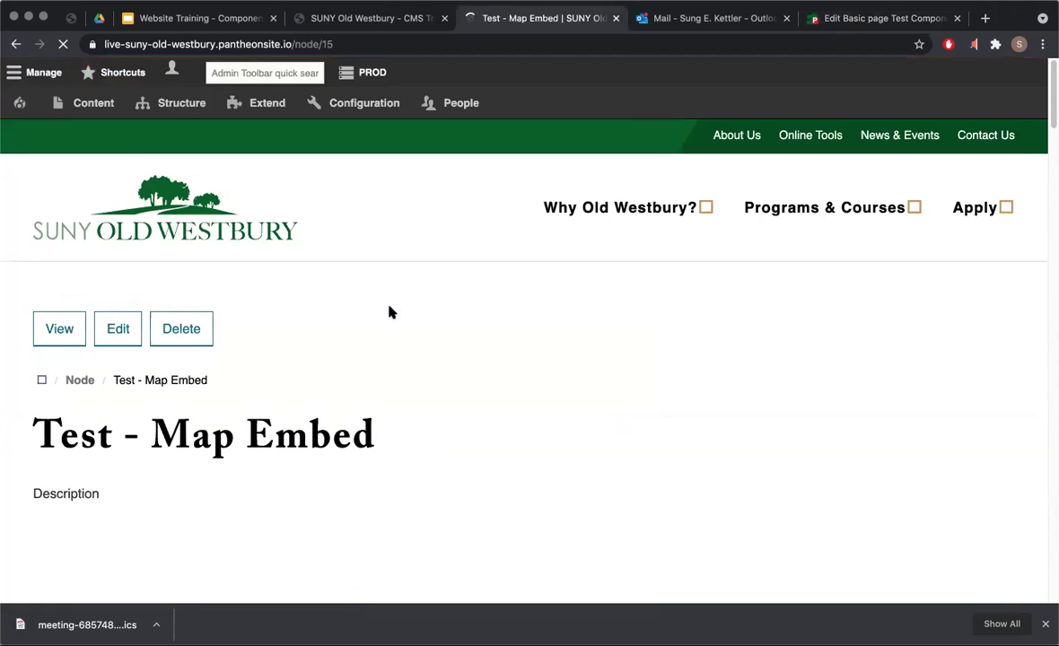
{"action": "left_click", "coordinate": [18, 45]}
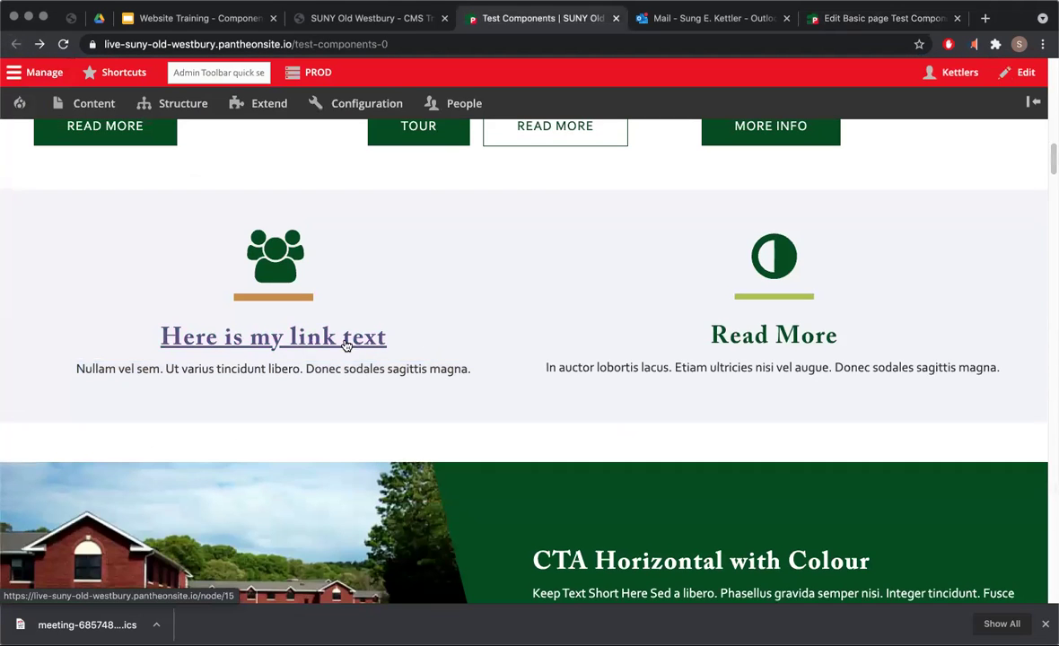
{"action": "left_click", "coordinate": [433, 334]}
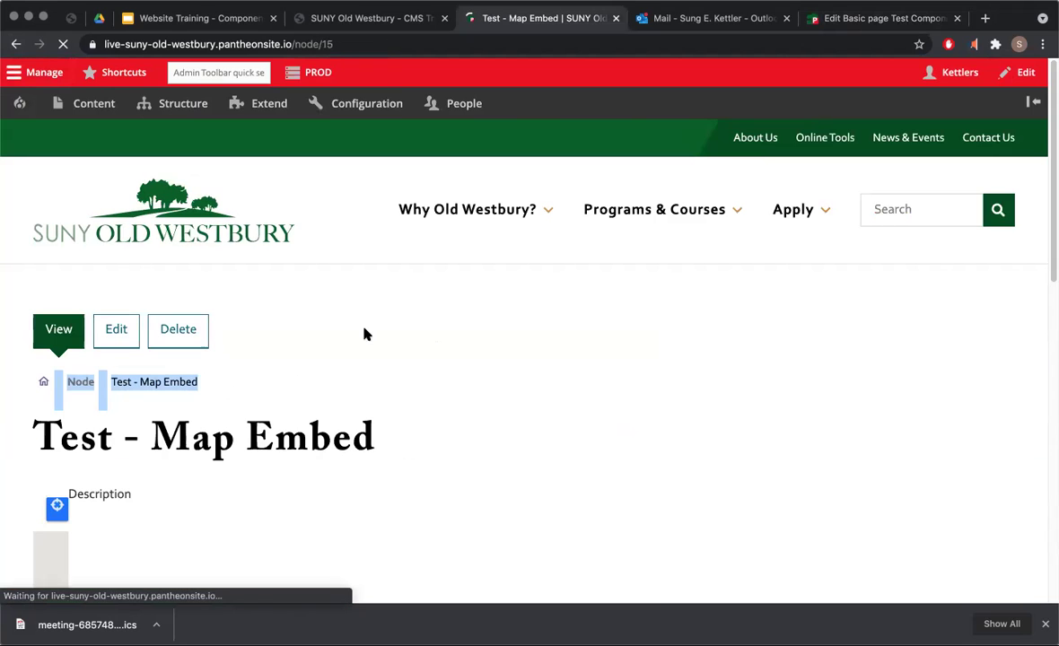
{"action": "left_click", "coordinate": [16, 45]}
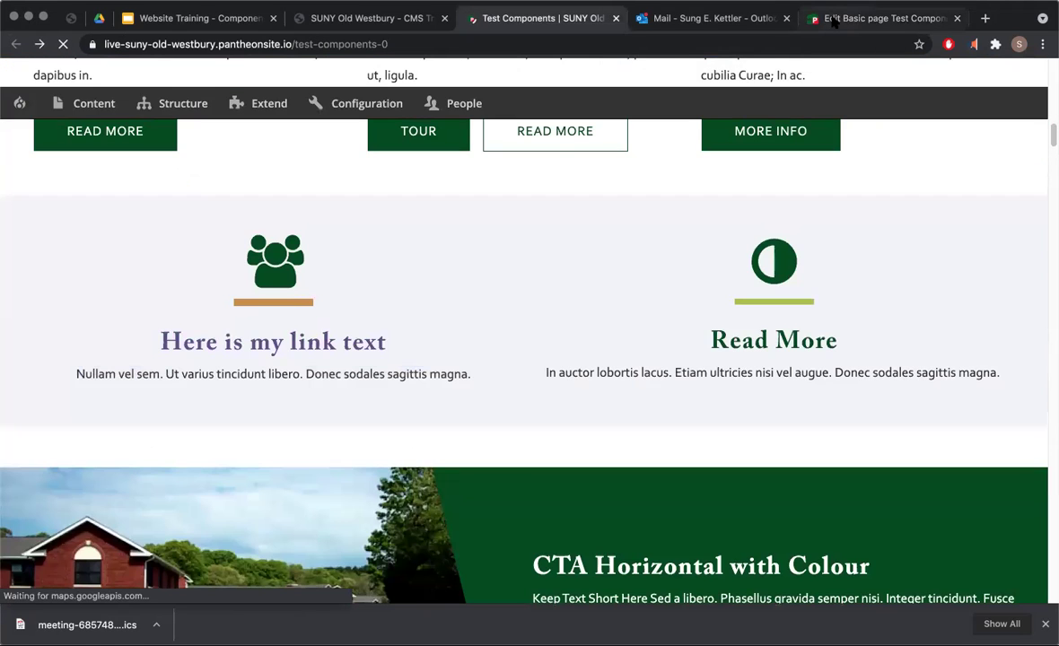
Change Icon 1's link text to "Here is my link text" and create the icon node in the grid.
{"action": "left_click", "coordinate": [881, 18]}
{"action": "scroll", "coordinate": [297, 220], "scroll_direction": "up", "scroll_amount": 2}
{"action": "double_click", "coordinate": [208, 245]}
{"action": "type", "text": "Here is my link tex"}
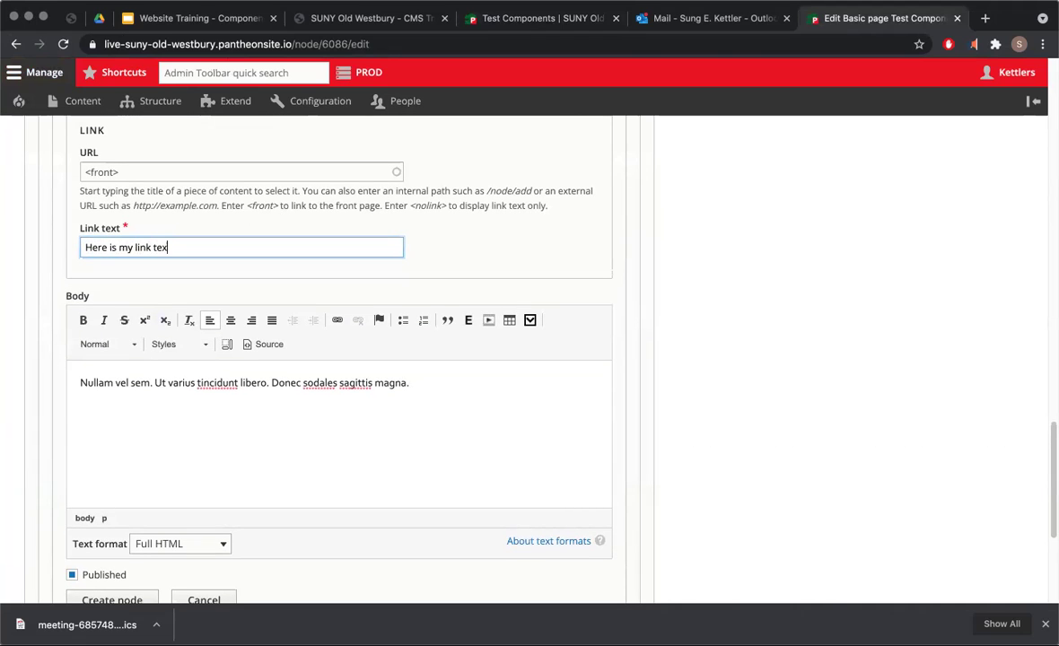
{"action": "scroll", "coordinate": [228, 372], "scroll_direction": "down", "scroll_amount": 3}
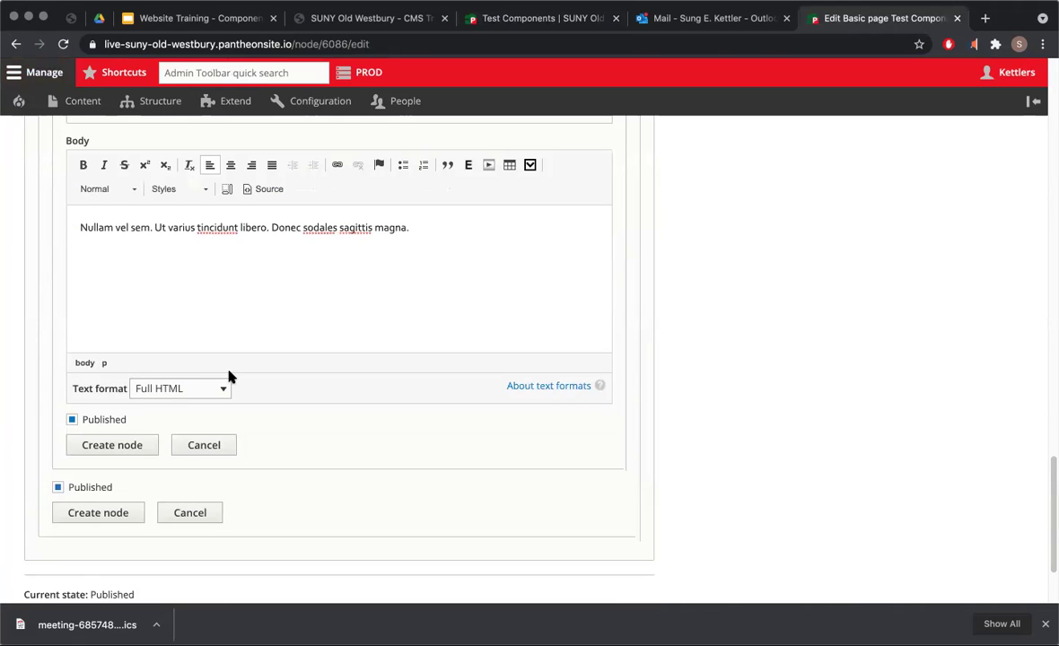
{"action": "left_click", "coordinate": [117, 445]}
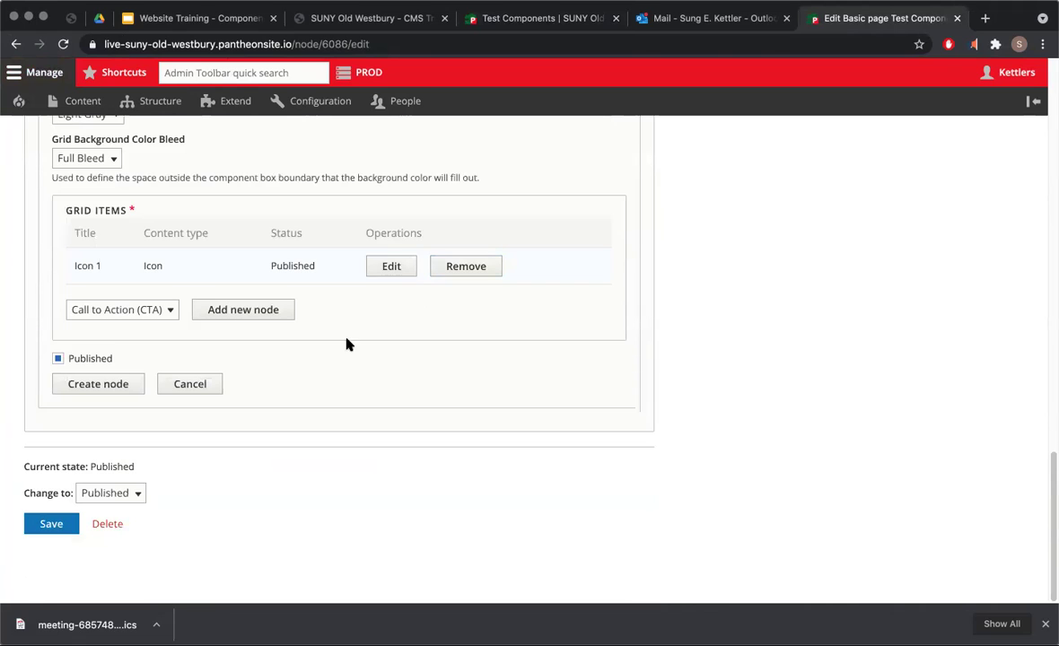
Add a second Icon item to the two-column grid and title it "Icon 2".
{"action": "scroll", "coordinate": [329, 353], "scroll_direction": "up", "scroll_amount": 1}
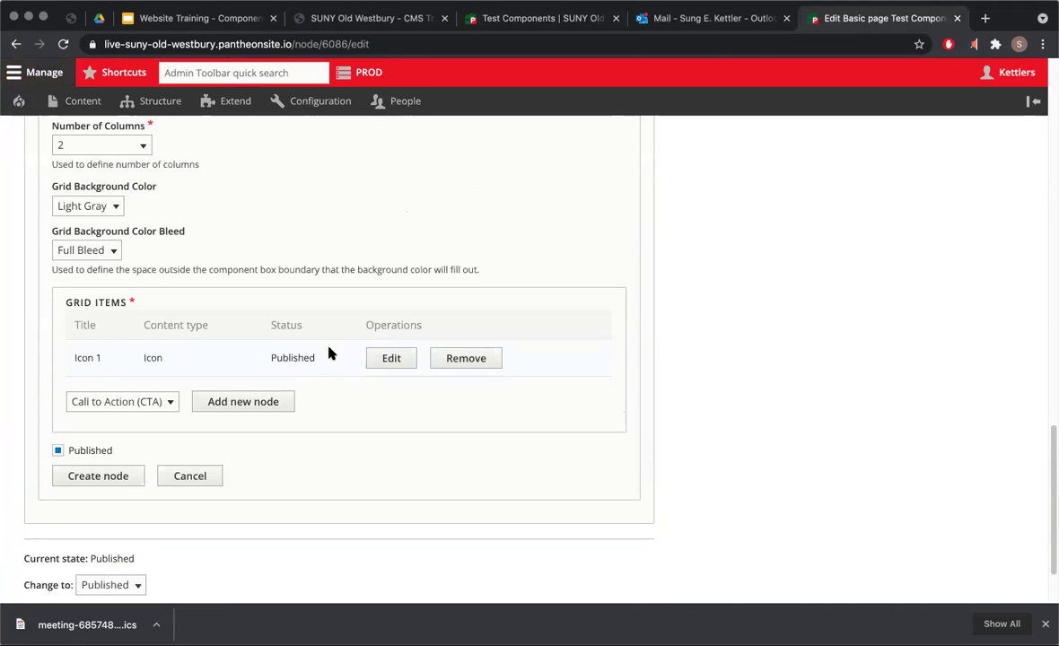
{"action": "left_click", "coordinate": [164, 403]}
{"action": "left_click", "coordinate": [134, 440]}
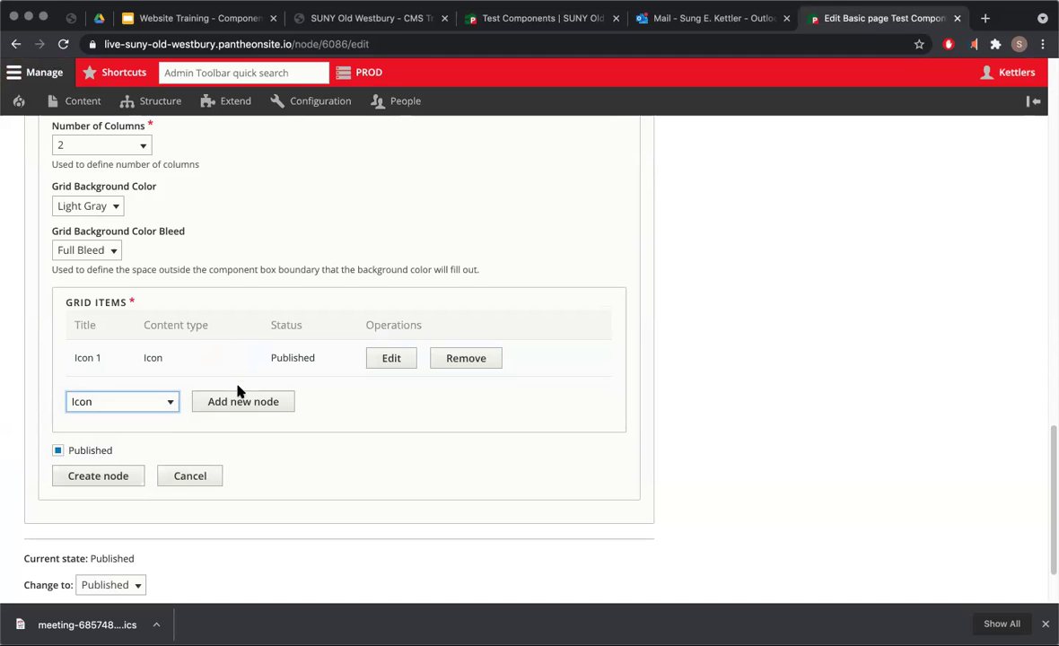
{"action": "left_click", "coordinate": [241, 400]}
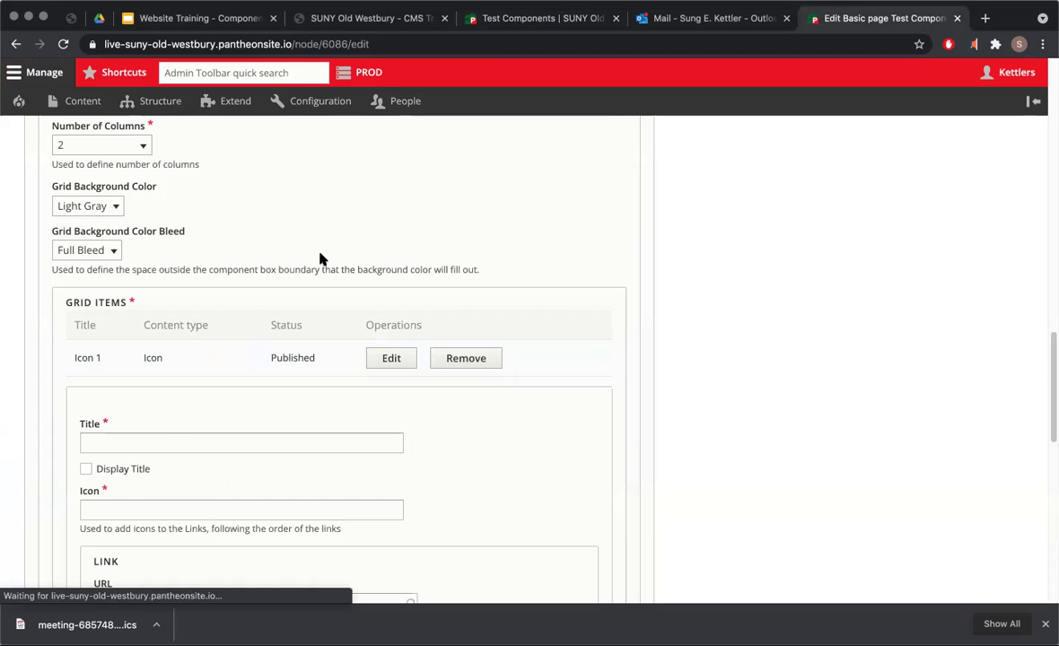
{"action": "left_click", "coordinate": [157, 444]}
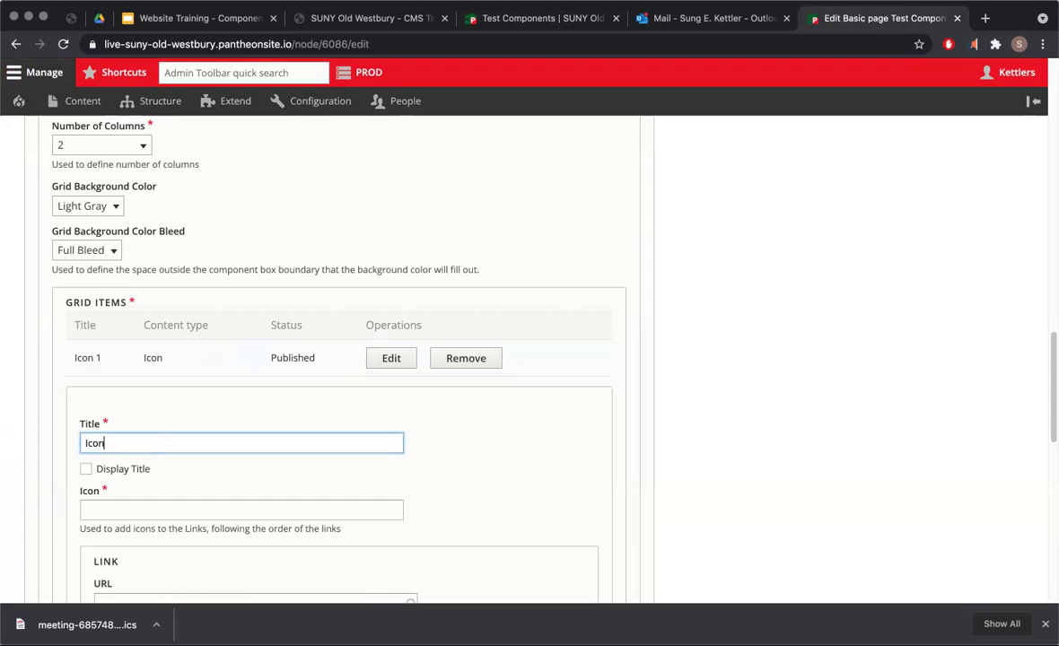
Open the icon picker for Icon 2.
{"action": "scroll", "coordinate": [179, 463], "scroll_direction": "down", "scroll_amount": 5}
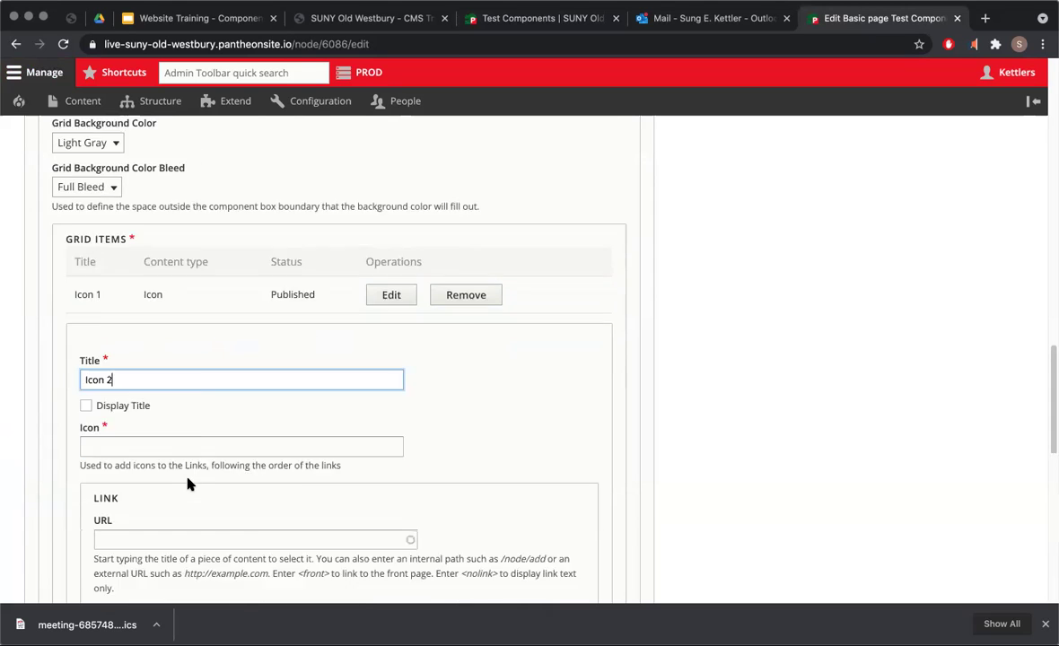
{"action": "left_click", "coordinate": [150, 316]}
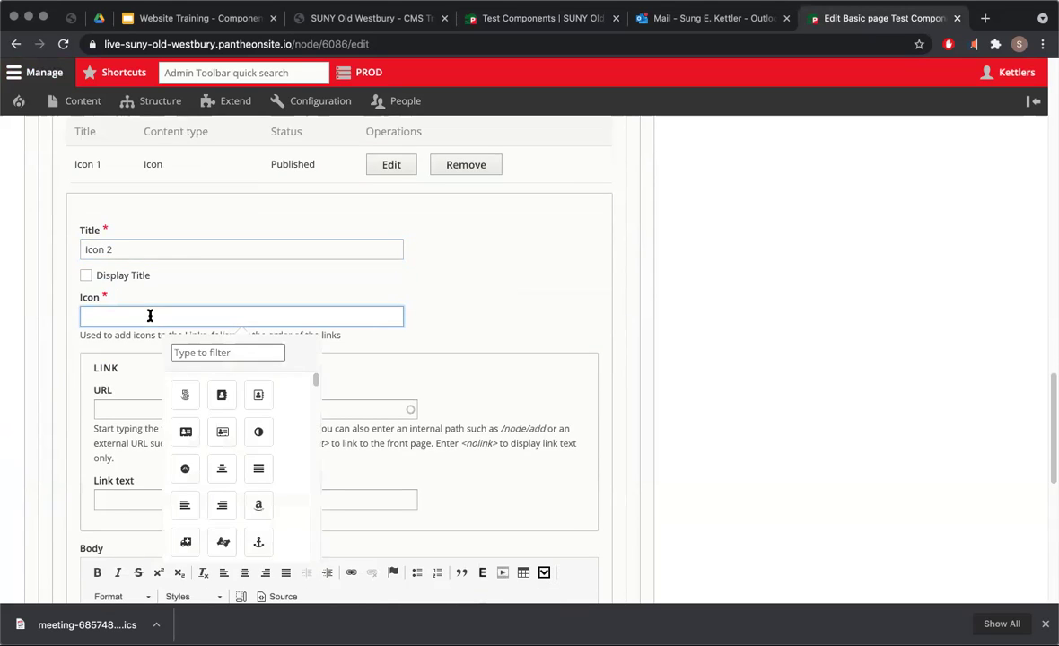
{"action": "left_click", "coordinate": [189, 352]}
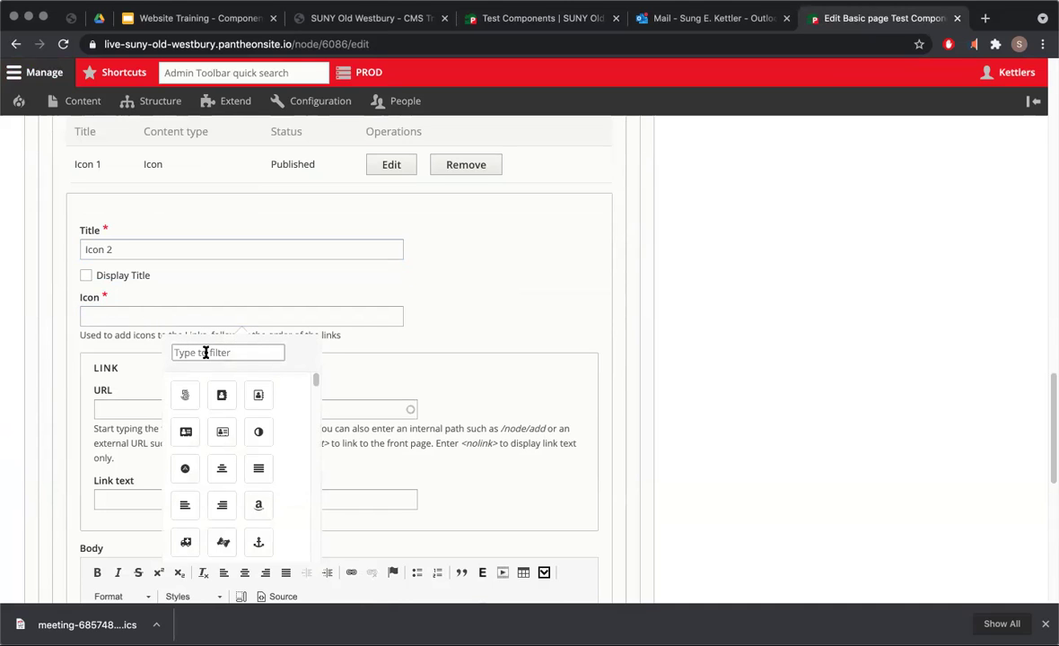
{"action": "scroll", "coordinate": [205, 353], "scroll_direction": "left", "scroll_amount": 5}
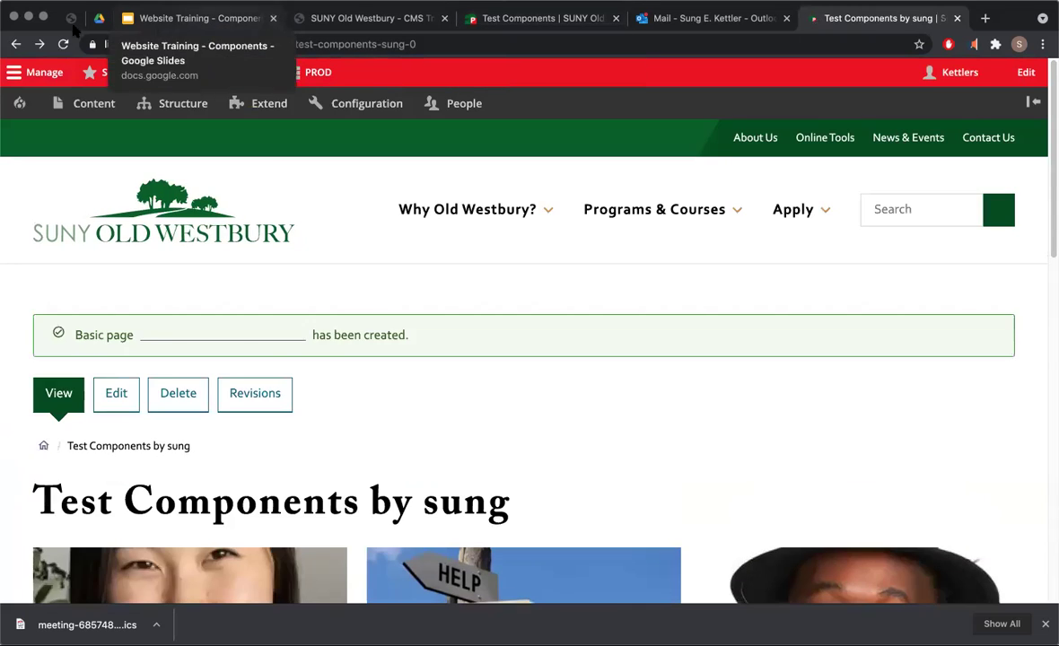
Reopen the saved basic page with the three-column grid for editing.
{"action": "scroll", "coordinate": [187, 354], "scroll_direction": "down", "scroll_amount": 15}
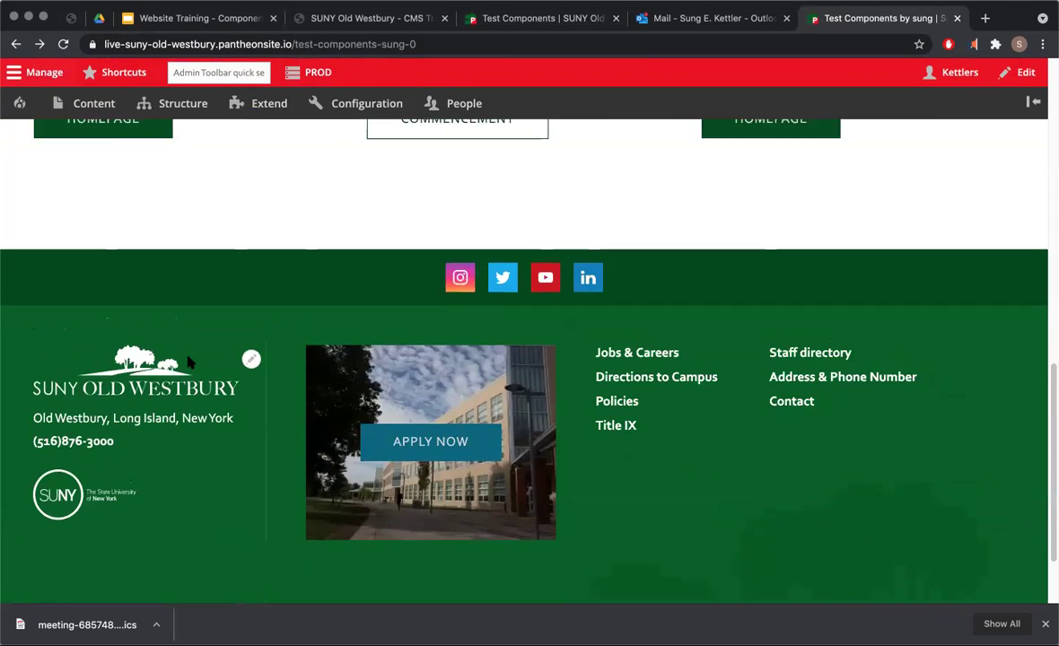
{"action": "scroll", "coordinate": [189, 361], "scroll_direction": "up", "scroll_amount": 15}
{"action": "left_click", "coordinate": [121, 372]}
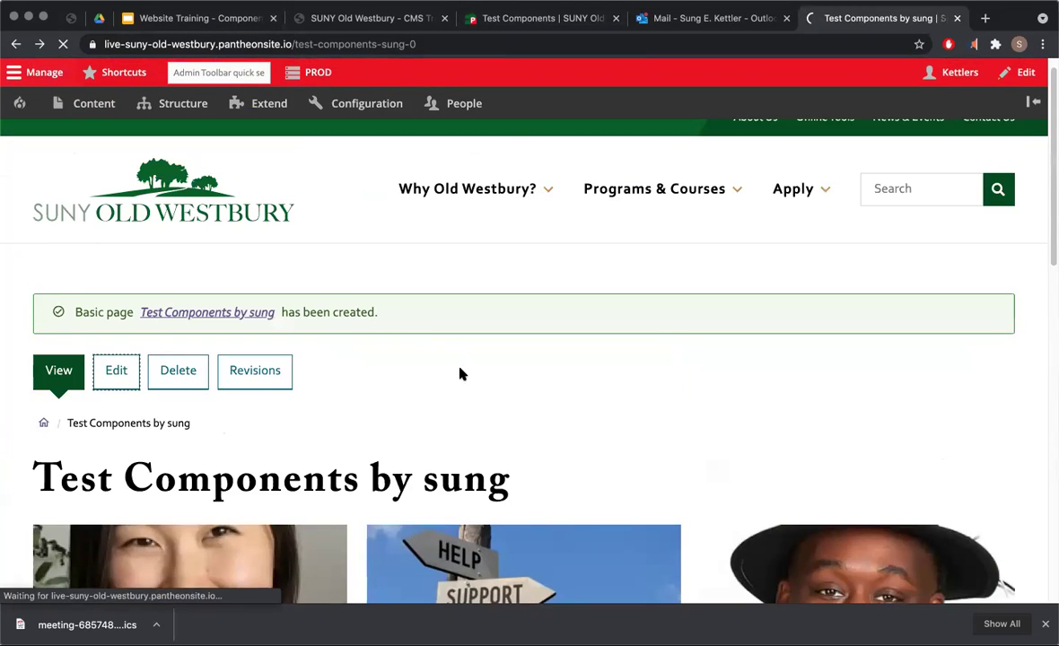
Add a new Grid component below the existing three-column CTA grid.
{"action": "scroll", "coordinate": [403, 446], "scroll_direction": "down", "scroll_amount": 3}
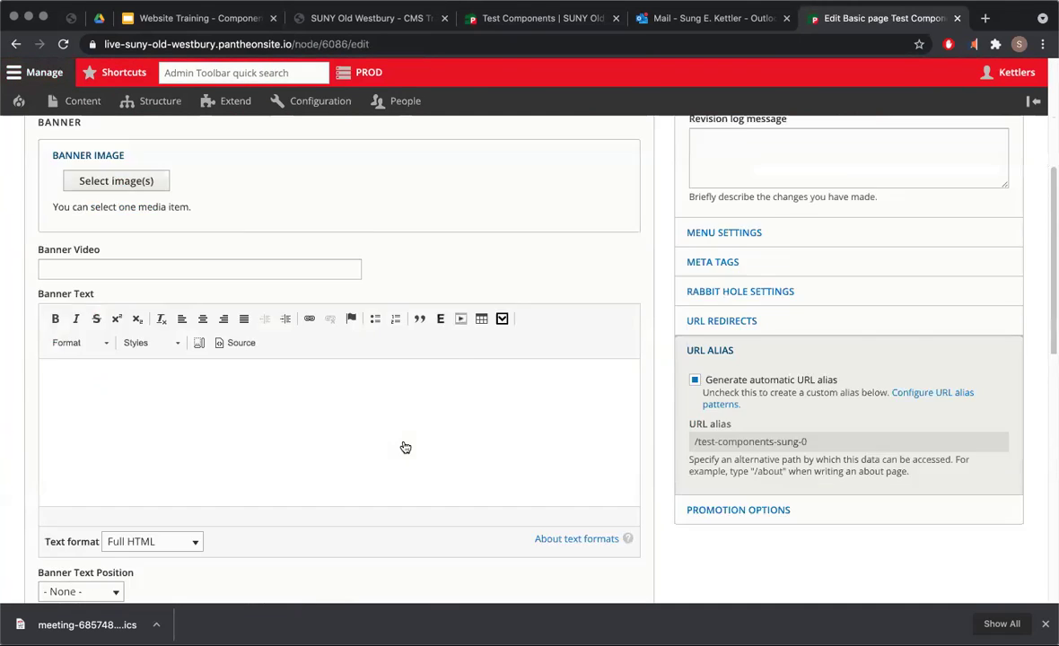
{"action": "scroll", "coordinate": [404, 445], "scroll_direction": "down", "scroll_amount": 10}
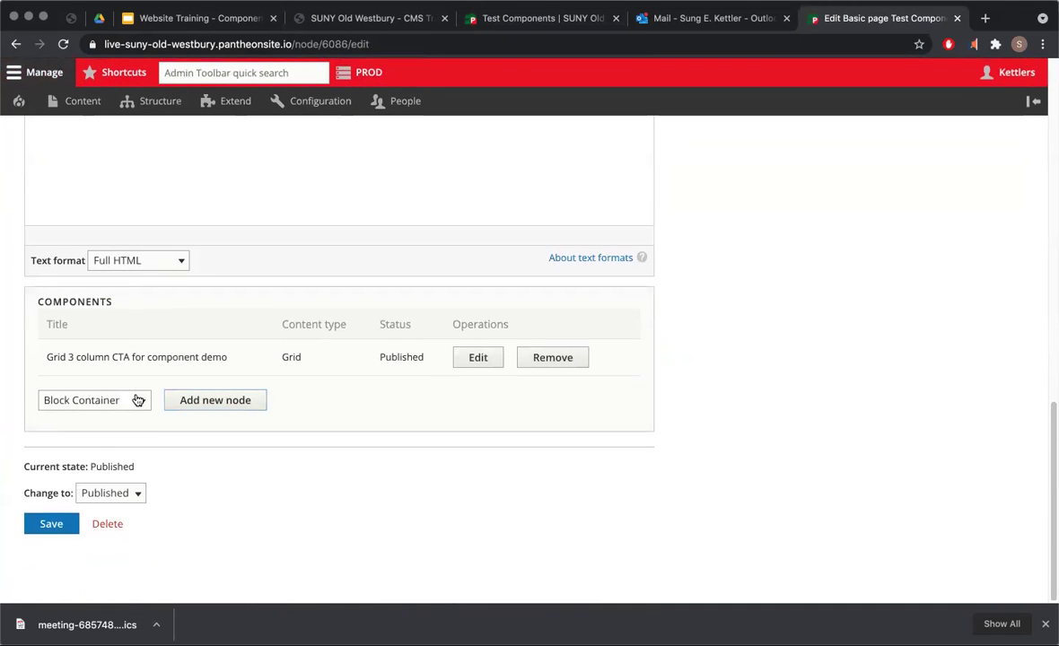
{"action": "left_click", "coordinate": [137, 400]}
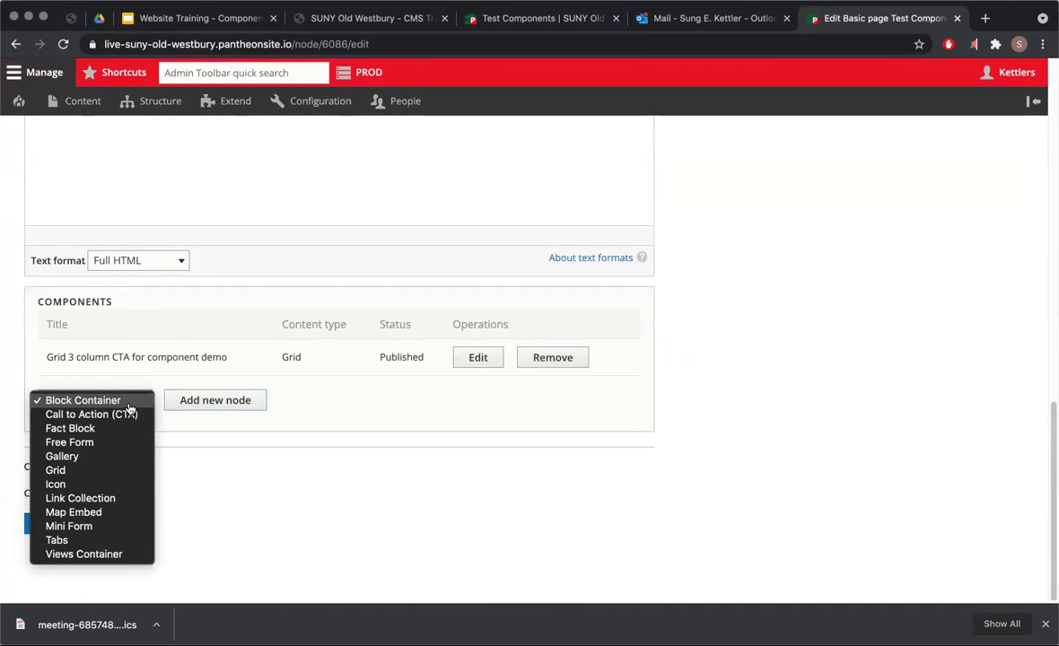
{"action": "left_click", "coordinate": [89, 486]}
{"action": "left_click", "coordinate": [90, 401]}
{"action": "left_click", "coordinate": [84, 387]}
{"action": "left_click", "coordinate": [194, 402]}
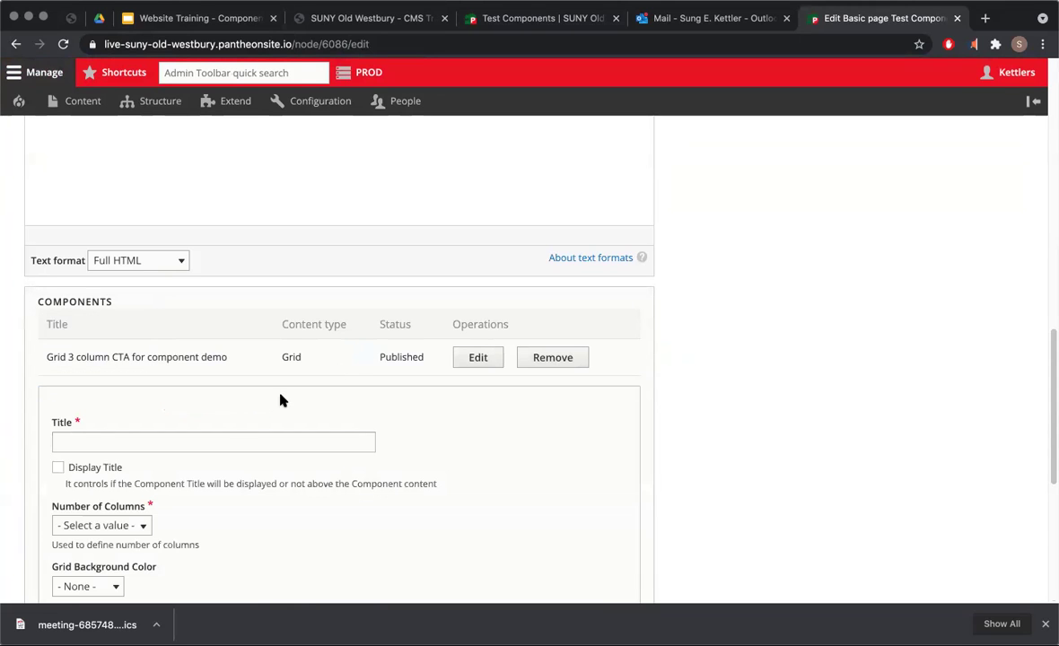
Title the new grid "Grid 2 column icons for component demo".
{"action": "scroll", "coordinate": [279, 397], "scroll_direction": "down", "scroll_amount": 3}
{"action": "left_click", "coordinate": [240, 276]}
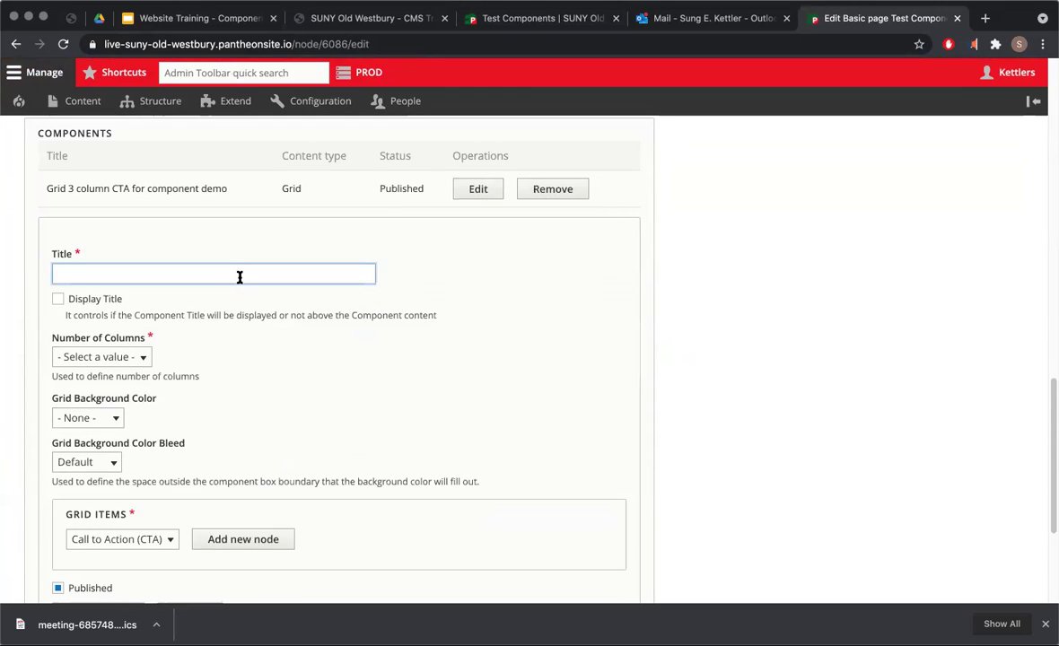
{"action": "type", "text": "Grid 2 column icons for component demo"}
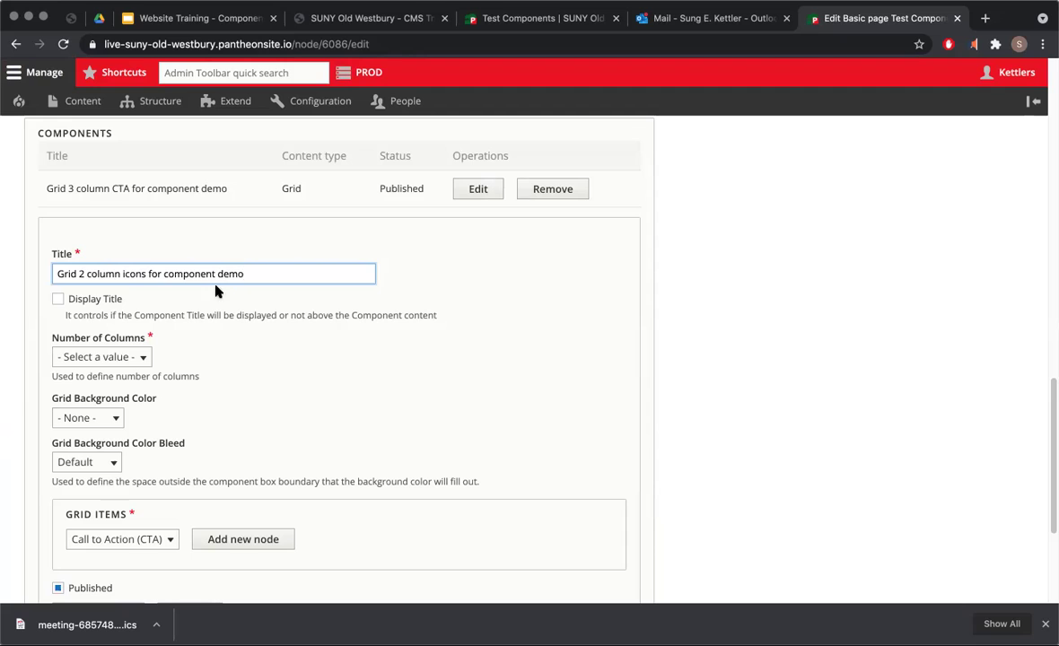
Set the grid to 2 columns with a Light Gray background color and Full Bleed.
{"action": "left_click", "coordinate": [143, 357]}
{"action": "left_click", "coordinate": [104, 385]}
{"action": "left_click", "coordinate": [110, 418]}
{"action": "left_click", "coordinate": [83, 445]}
{"action": "left_click", "coordinate": [87, 462]}
{"action": "left_click", "coordinate": [82, 475]}
Add a new Icon item to the grid items of the two-column grid.
{"action": "scroll", "coordinate": [280, 415], "scroll_direction": "down", "scroll_amount": 5}
{"action": "left_click", "coordinate": [171, 314]}
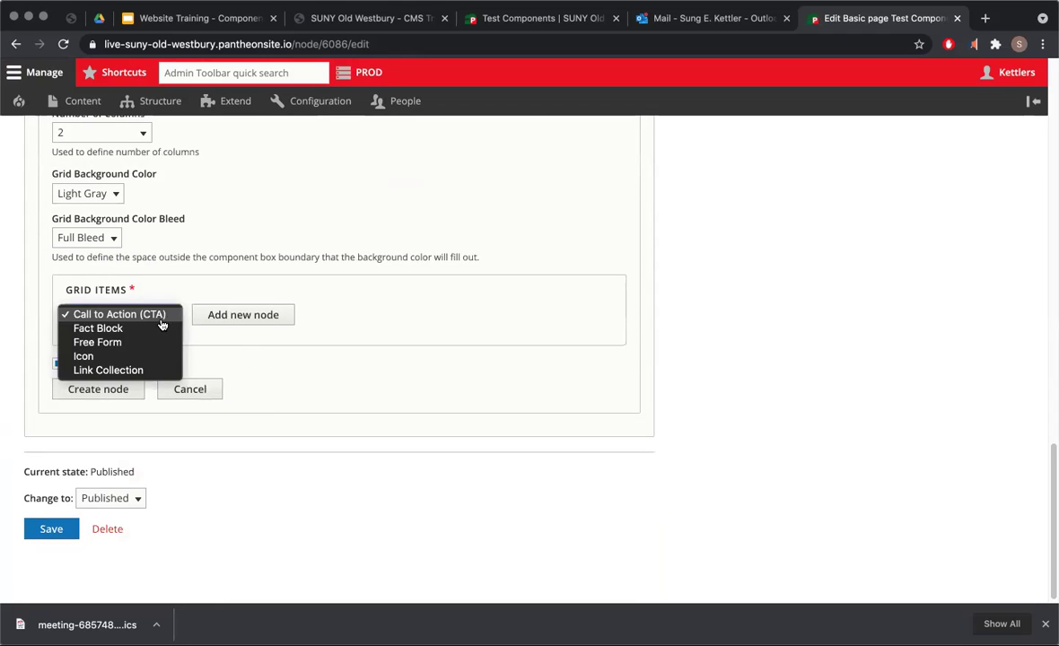
{"action": "left_click", "coordinate": [133, 358]}
{"action": "left_click", "coordinate": [213, 314]}
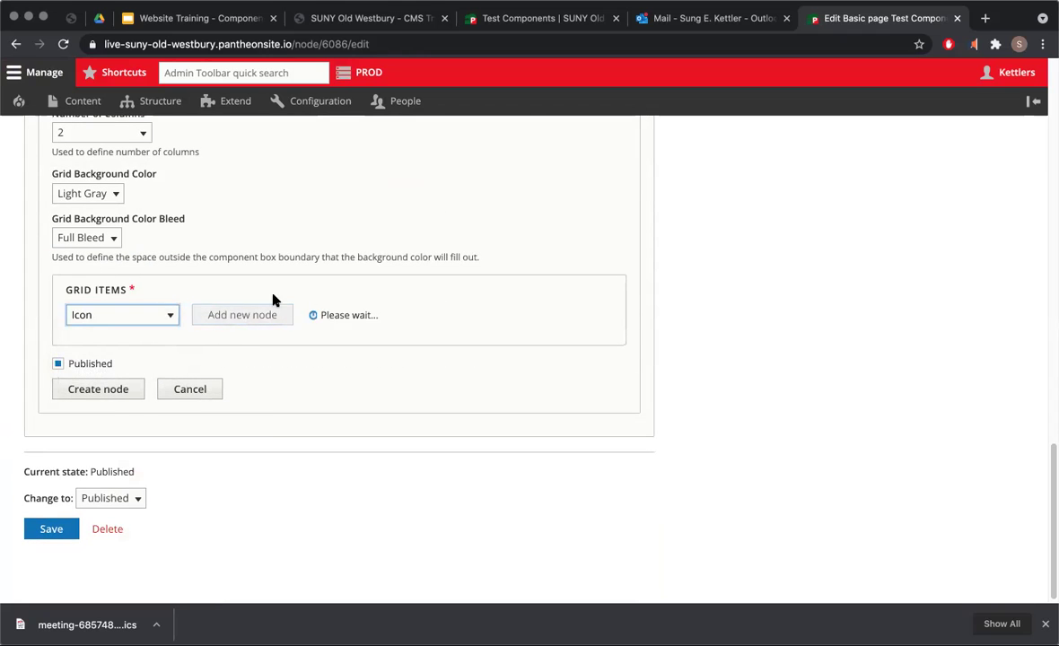
Title the new icon item "Icon 1" and assign it the fa-users icon, filtering the icon list by "user".
{"action": "left_click", "coordinate": [191, 324]}
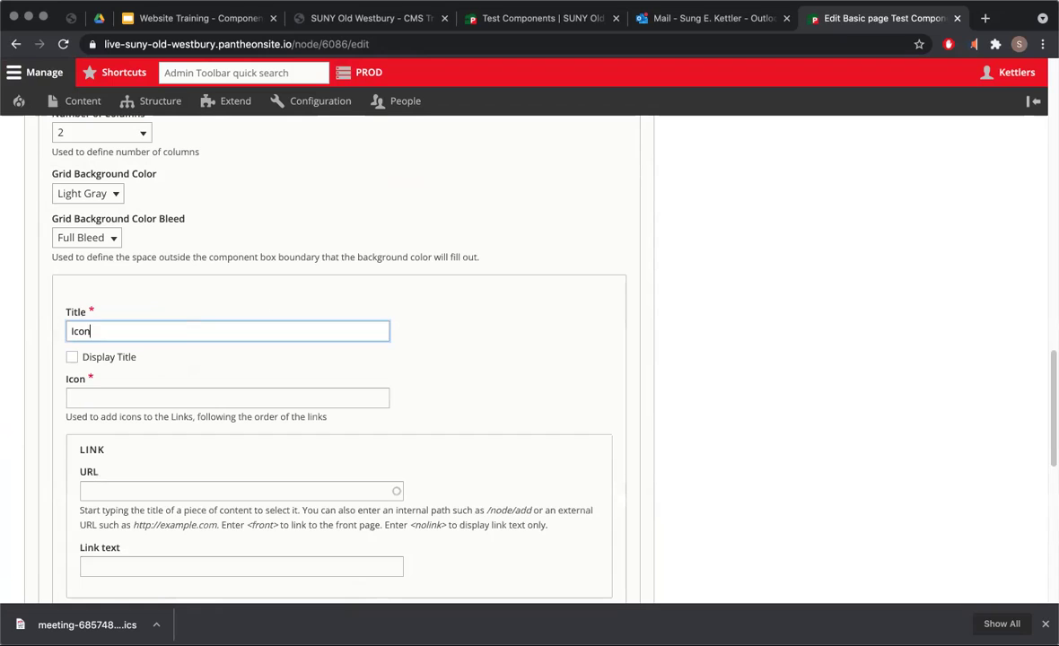
{"action": "left_click", "coordinate": [181, 403]}
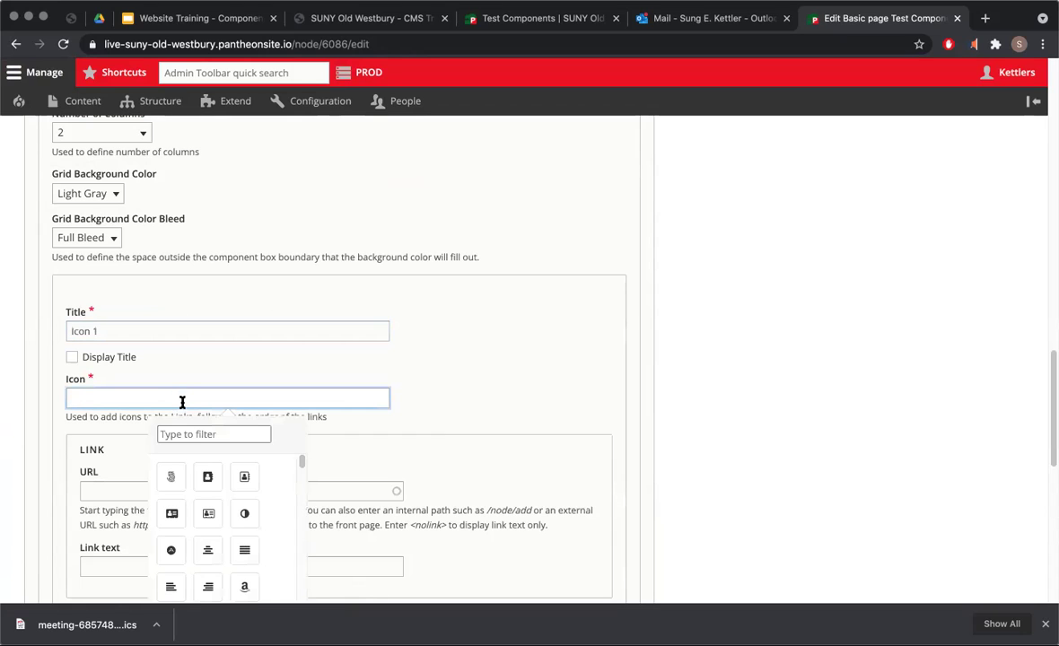
{"action": "left_click", "coordinate": [189, 435]}
{"action": "type", "text": "user"}
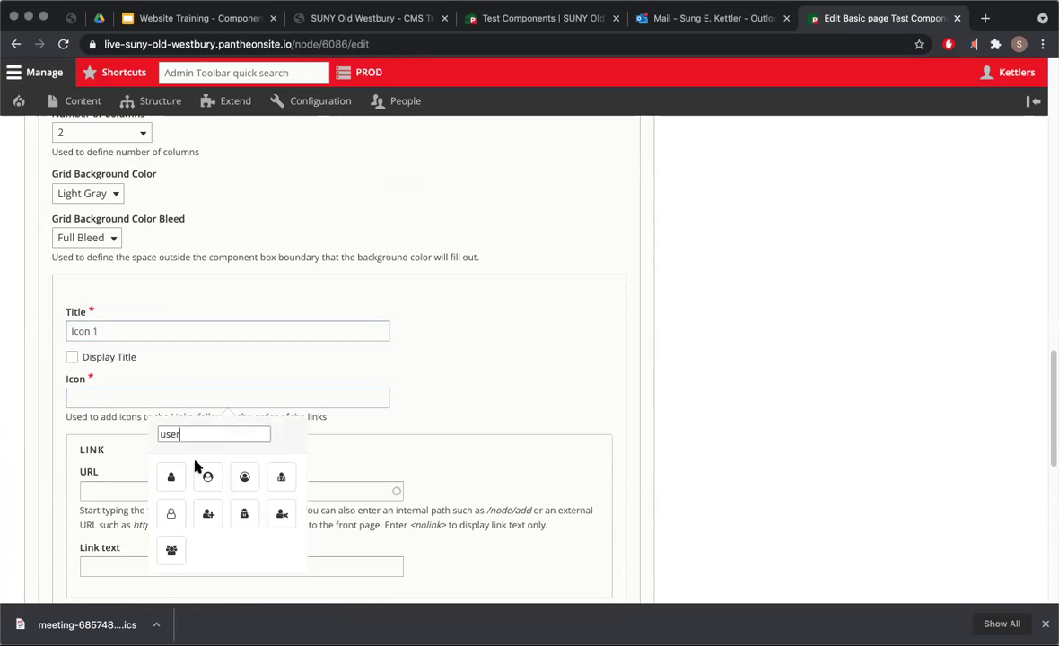
{"action": "left_click", "coordinate": [167, 475]}
Link Icon 1 to <front> with the link text "Homepage".
{"action": "left_click", "coordinate": [113, 490]}
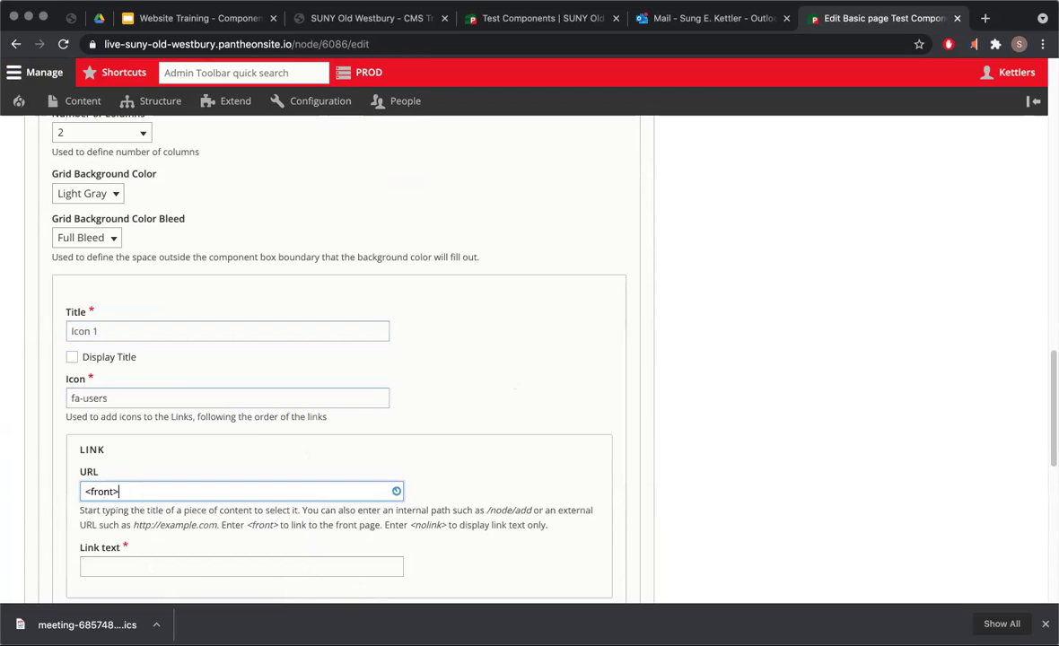
{"action": "scroll", "coordinate": [402, 383], "scroll_direction": "down", "scroll_amount": 3}
{"action": "left_click", "coordinate": [321, 377]}
{"action": "type", "text": "Homepag"}
Enter "Nullam vel sem. Ut varius tincidunt libero. Donec sodales sagittis magna." as Icon 1's body and create the item.
{"action": "left_click", "coordinate": [309, 533]}
{"action": "scroll", "coordinate": [305, 549], "scroll_direction": "down", "scroll_amount": 3}
{"action": "type", "text": "Nullam vel sem. Ut varius tincidunt libero. Donec sodales sagittis magna."}
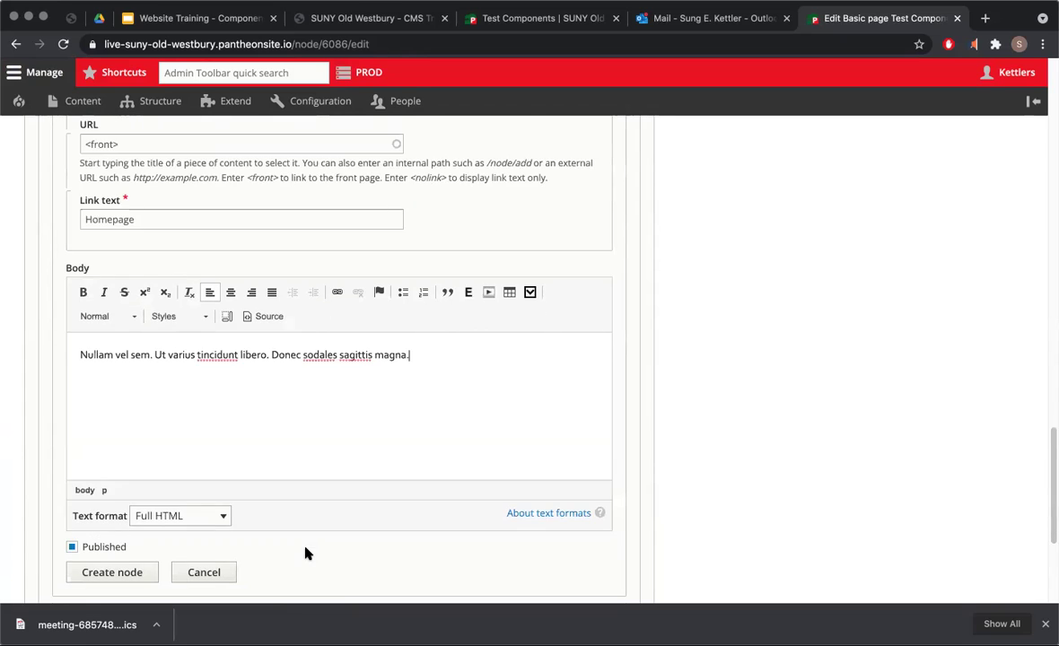
{"action": "scroll", "coordinate": [305, 554], "scroll_direction": "down", "scroll_amount": 2}
{"action": "left_click", "coordinate": [137, 434]}
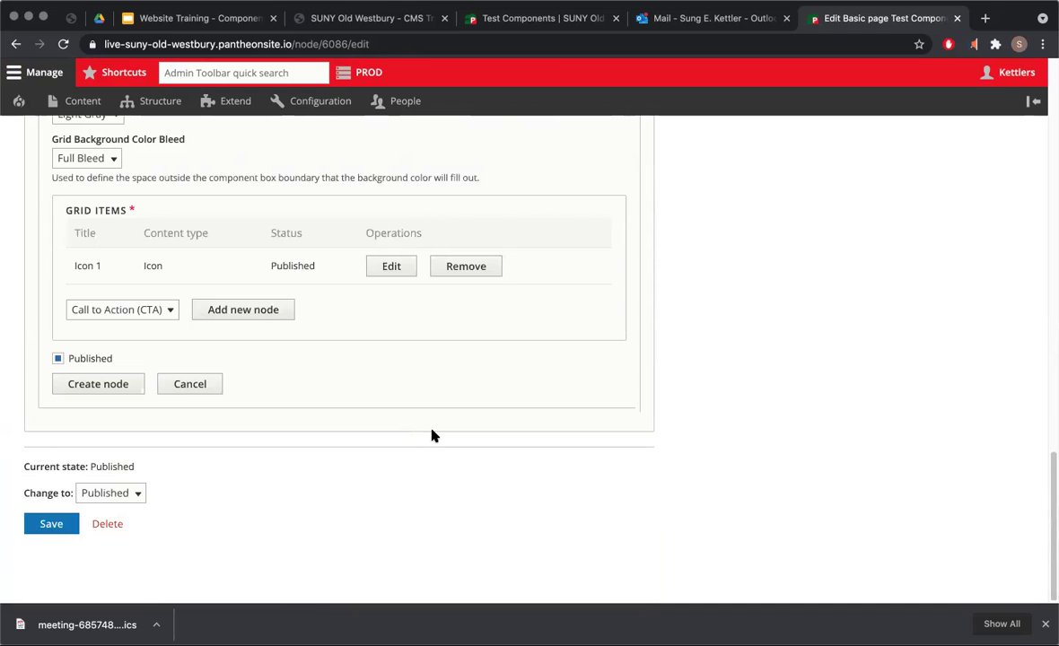
Add another Icon item to the two-column grid's items.
{"action": "left_click", "coordinate": [127, 309]}
{"action": "left_click", "coordinate": [161, 349]}
{"action": "left_click", "coordinate": [226, 311]}
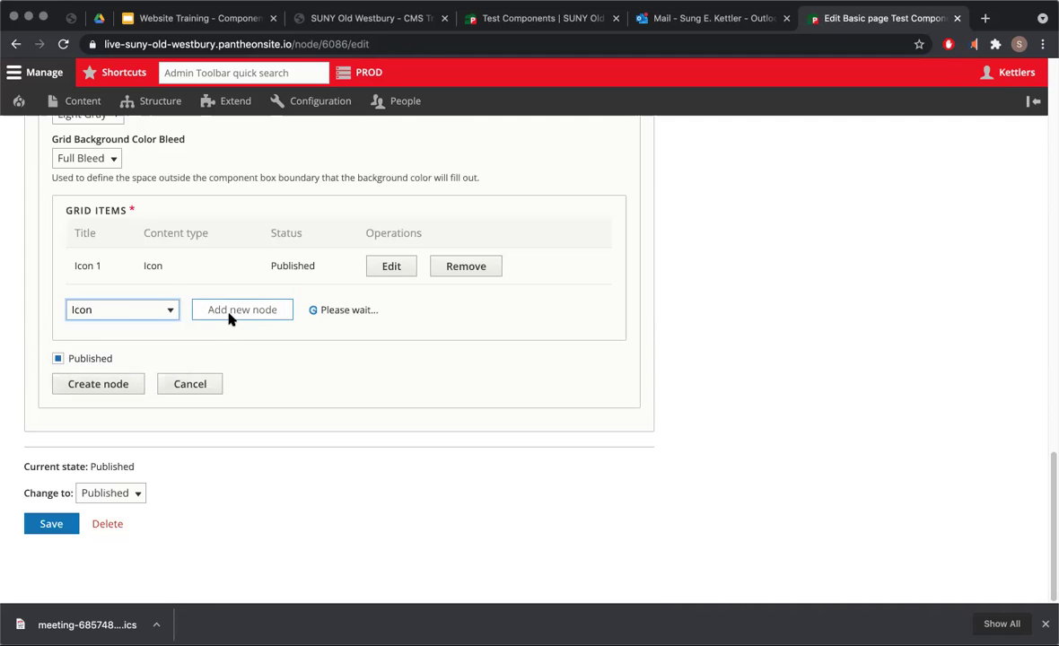
Title the second icon item "Icon 2" and assign it the fa-address-book icon.
{"action": "left_click", "coordinate": [160, 348]}
{"action": "type", "text": "Icon 2"}
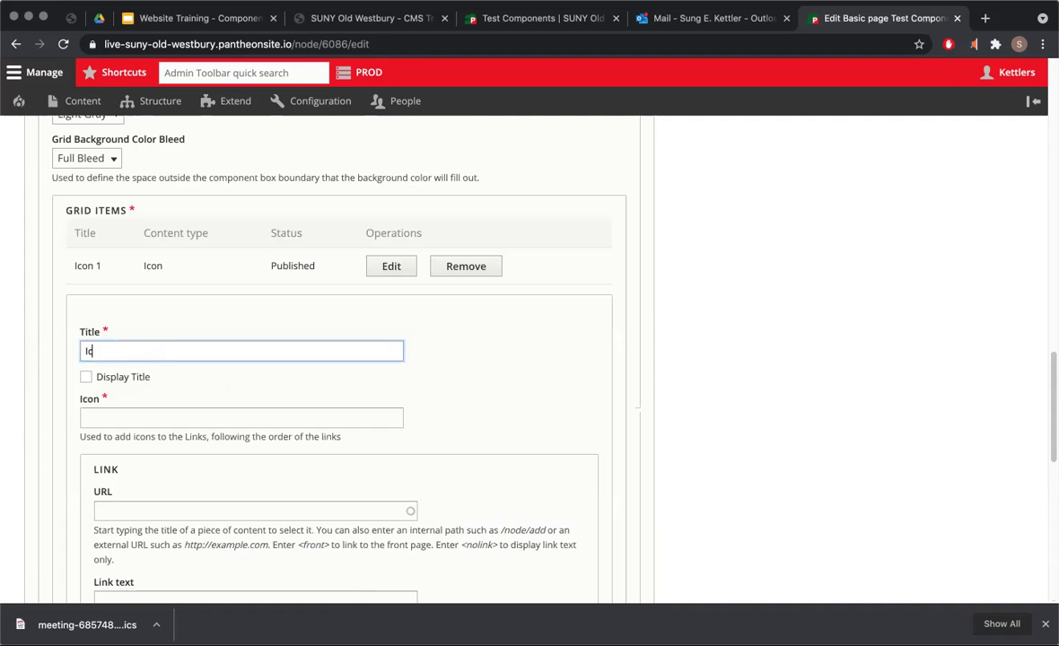
{"action": "left_click", "coordinate": [155, 417]}
{"action": "left_click", "coordinate": [217, 497]}
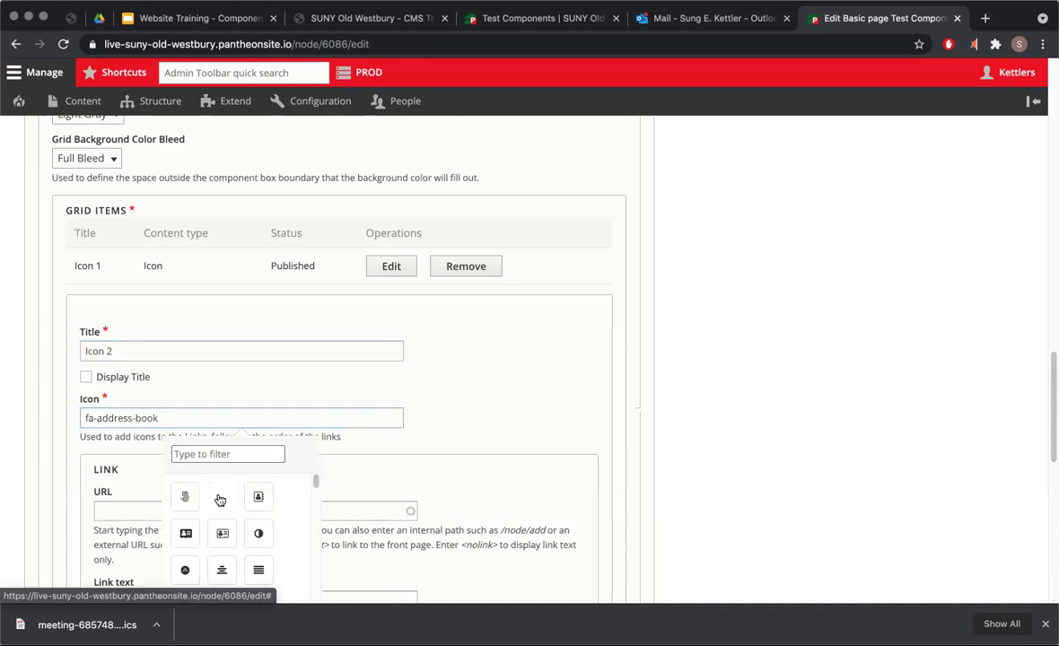
Link Icon 2 to <front> with the link text "Homepage".
{"action": "left_click", "coordinate": [111, 511]}
{"action": "type", "text": "<front>"}
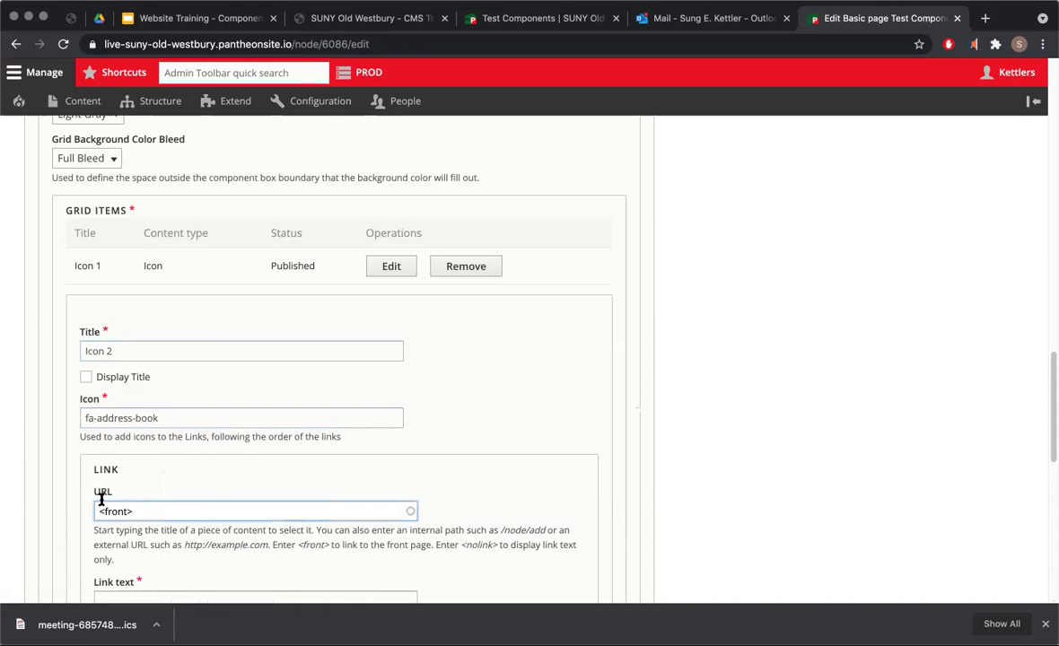
{"action": "scroll", "coordinate": [223, 449], "scroll_direction": "down", "scroll_amount": 3}
{"action": "left_click", "coordinate": [210, 460]}
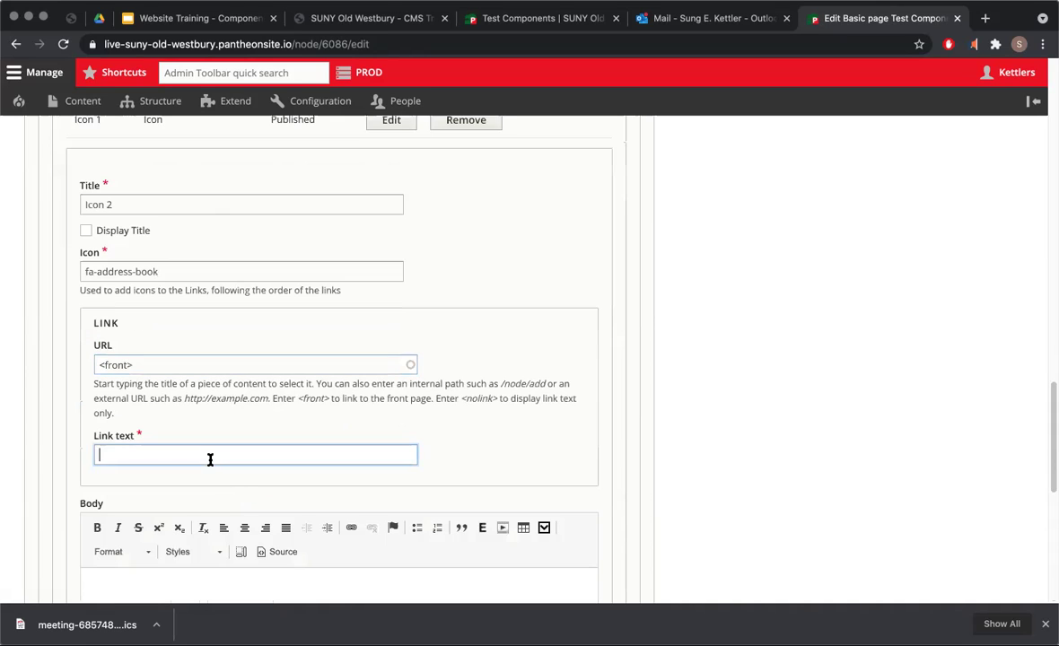
{"action": "type", "text": "Homepage"}
Enter "Nullam vel sem. Ut varius tincidunt libero. Donec sodales sagittis magna." as Icon 2's body and create the item.
{"action": "scroll", "coordinate": [213, 483], "scroll_direction": "down", "scroll_amount": 3}
{"action": "left_click", "coordinate": [212, 480]}
{"action": "type", "text": "Nullam vel sem. Ut varius tincidunt libero. Donec sodales sagittis magna."}
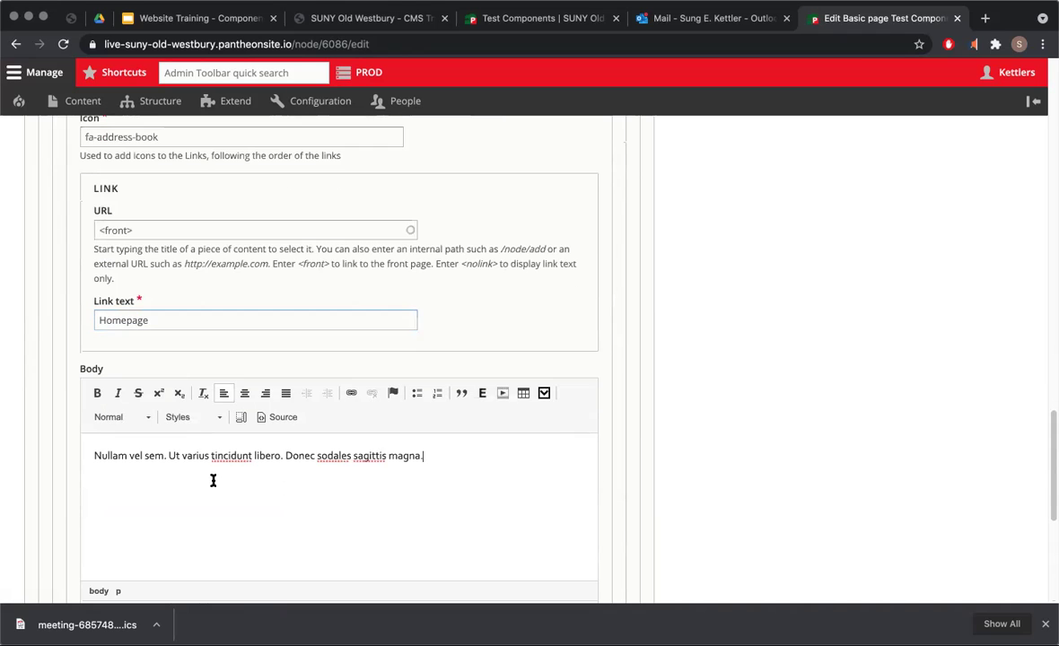
{"action": "scroll", "coordinate": [212, 480], "scroll_direction": "down", "scroll_amount": 7}
{"action": "left_click", "coordinate": [142, 365]}
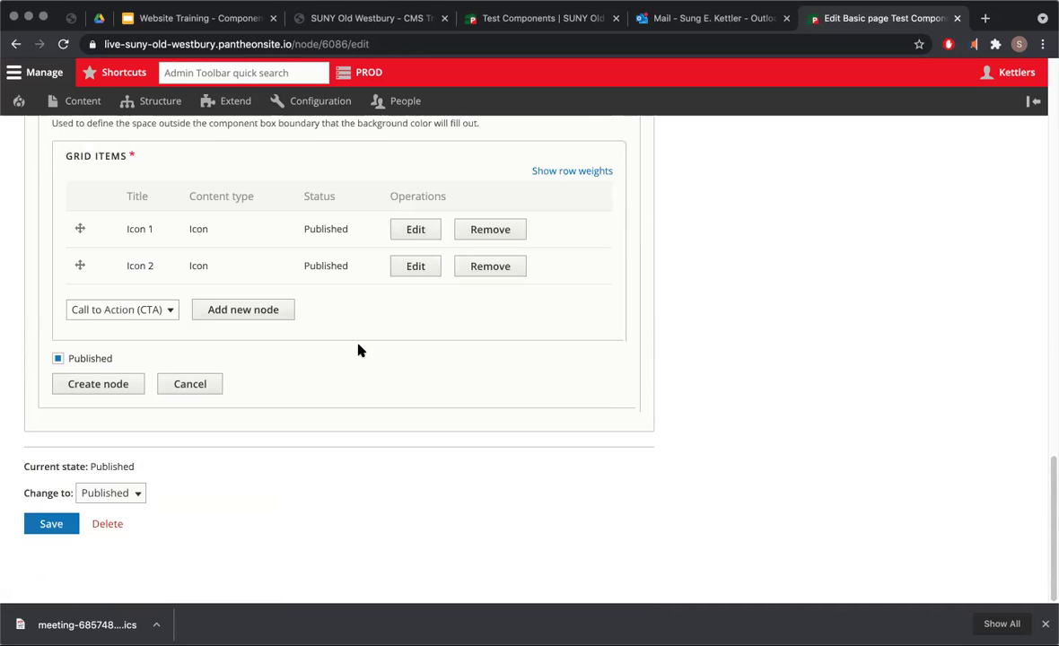
Create the two-column icon grid and save the page.
{"action": "scroll", "coordinate": [316, 305], "scroll_direction": "up", "scroll_amount": 3}
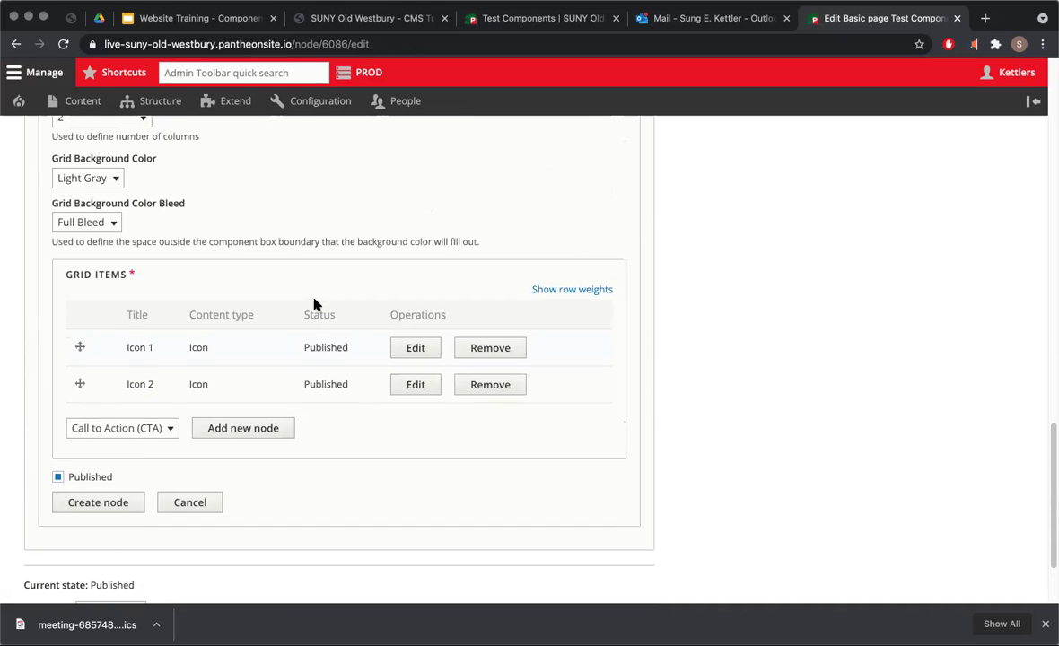
{"action": "left_click", "coordinate": [109, 501]}
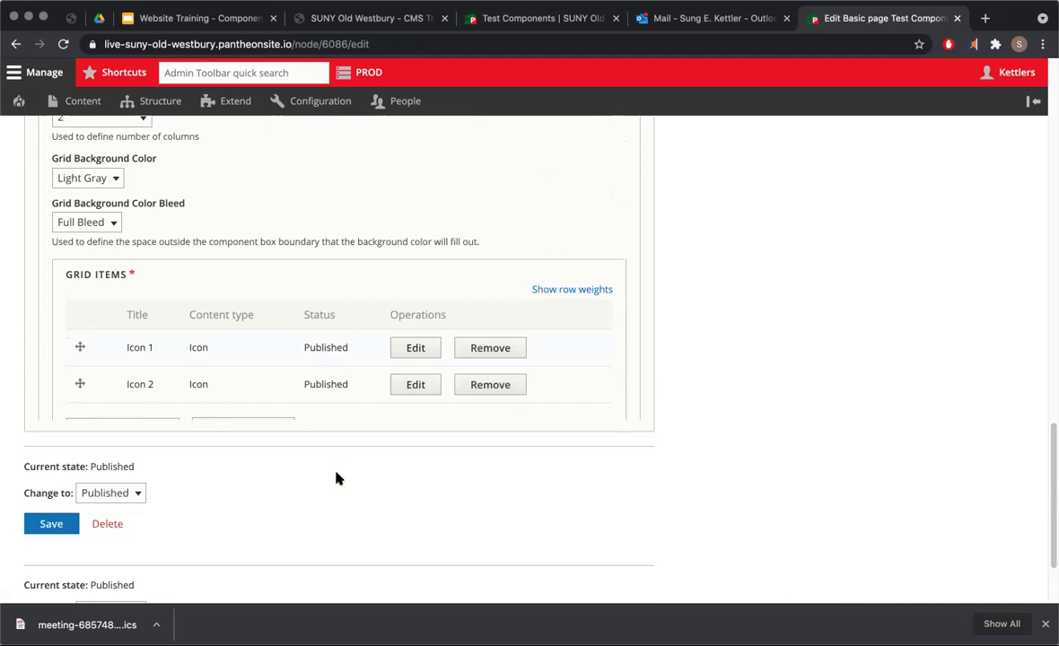
{"action": "left_click", "coordinate": [51, 524]}
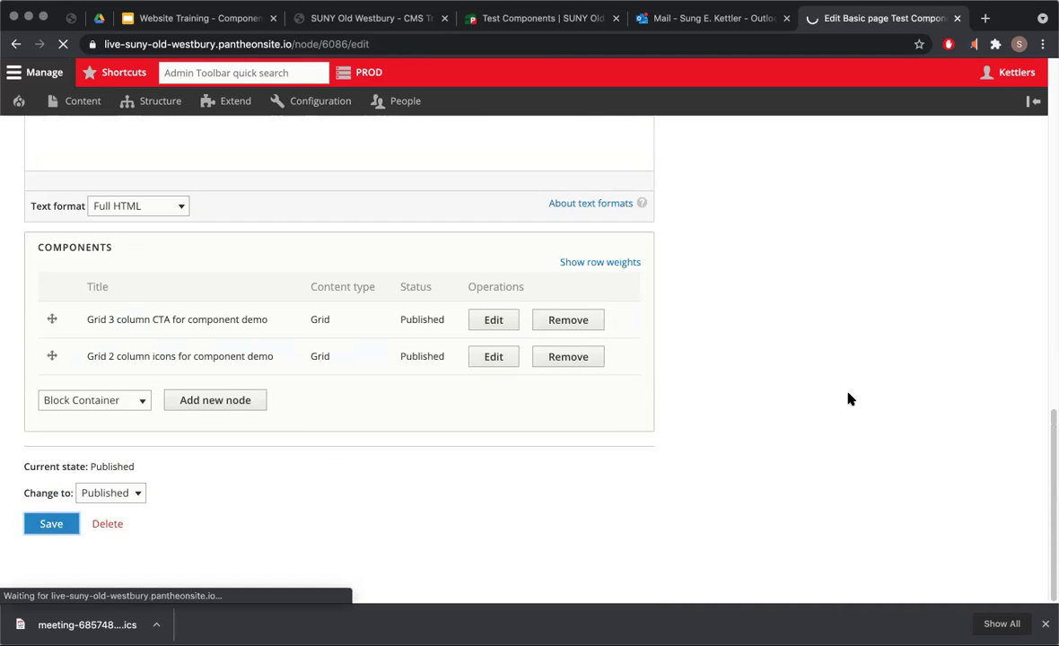
Compare the saved page's CTA and icon grids with those on the reference Test Components page.
{"action": "scroll", "coordinate": [756, 409], "scroll_direction": "down", "scroll_amount": 3}
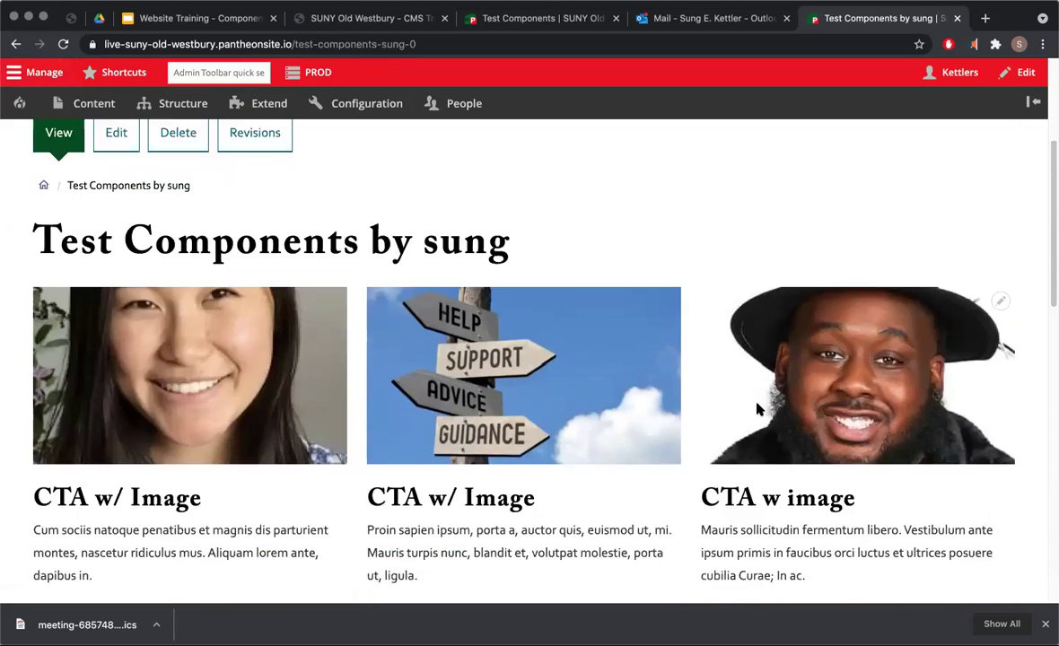
{"action": "scroll", "coordinate": [757, 409], "scroll_direction": "down", "scroll_amount": 6}
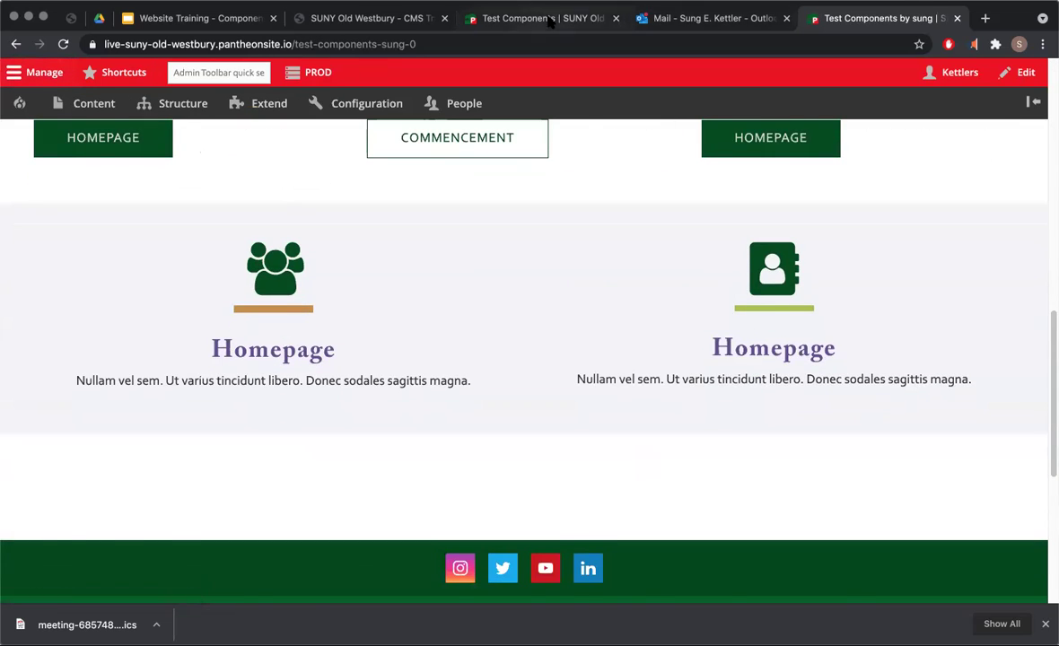
{"action": "left_click", "coordinate": [538, 18]}
{"action": "left_click", "coordinate": [861, 18]}
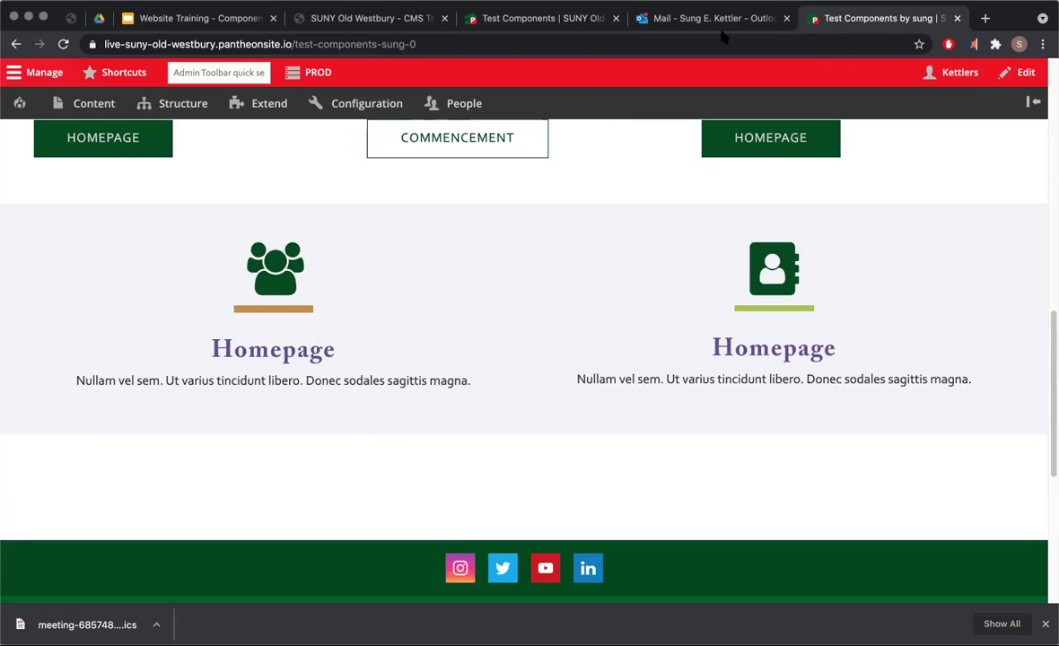
{"action": "left_click", "coordinate": [556, 15]}
{"action": "scroll", "coordinate": [496, 312], "scroll_direction": "down", "scroll_amount": 2}
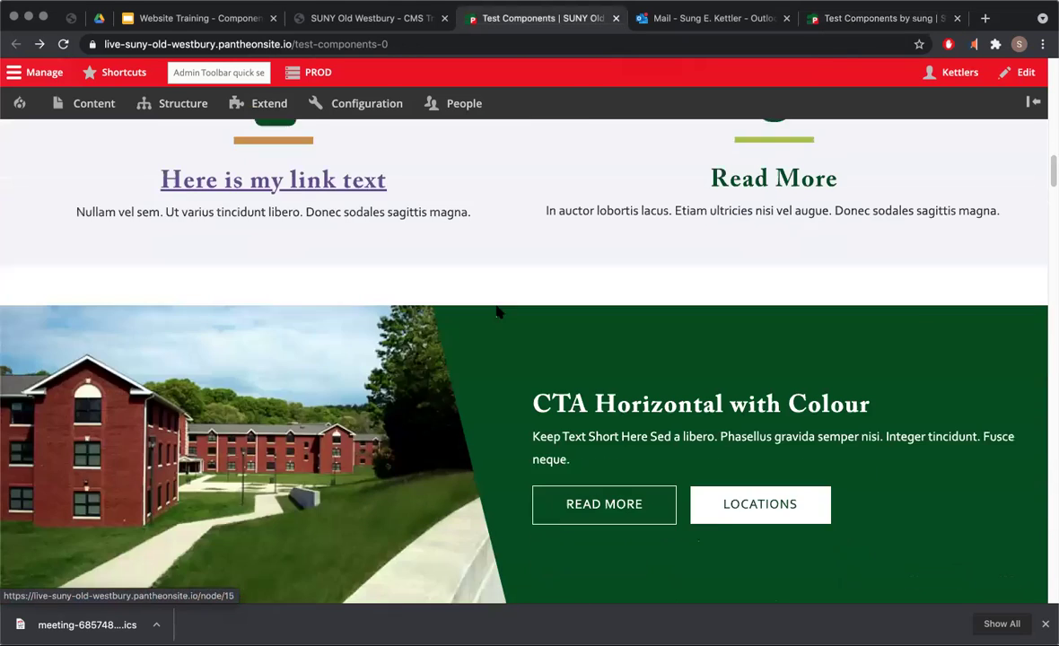
{"action": "scroll", "coordinate": [496, 312], "scroll_direction": "up", "scroll_amount": 1}
{"action": "scroll", "coordinate": [496, 309], "scroll_direction": "up", "scroll_amount": 3}
{"action": "scroll", "coordinate": [473, 385], "scroll_direction": "up", "scroll_amount": 3}
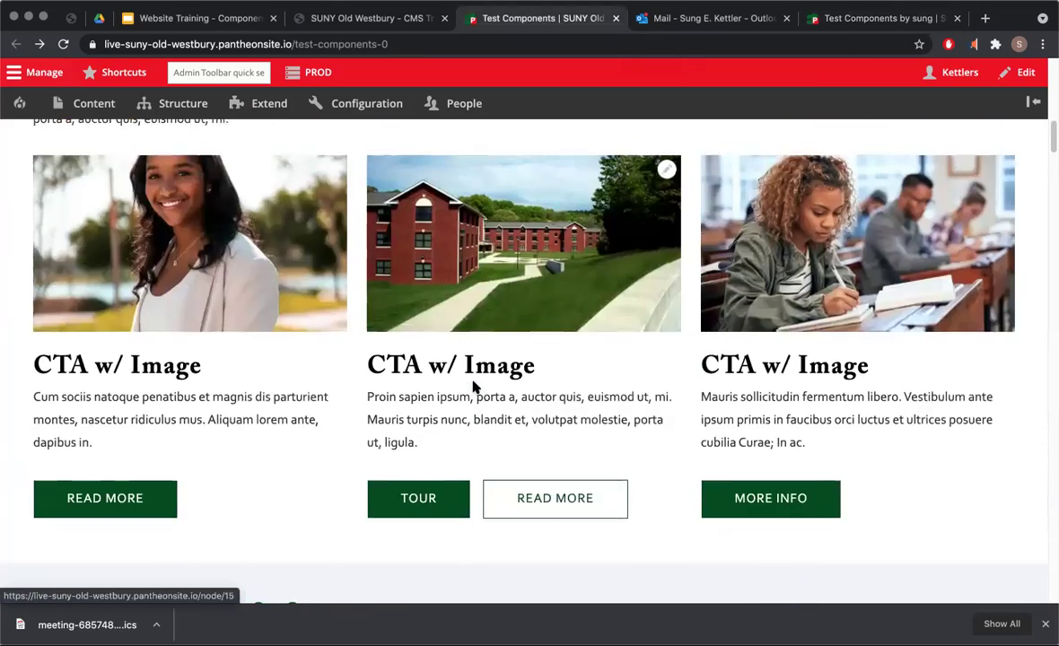
{"action": "scroll", "coordinate": [473, 385], "scroll_direction": "down", "scroll_amount": 5}
{"action": "scroll", "coordinate": [474, 386], "scroll_direction": "down", "scroll_amount": 3}
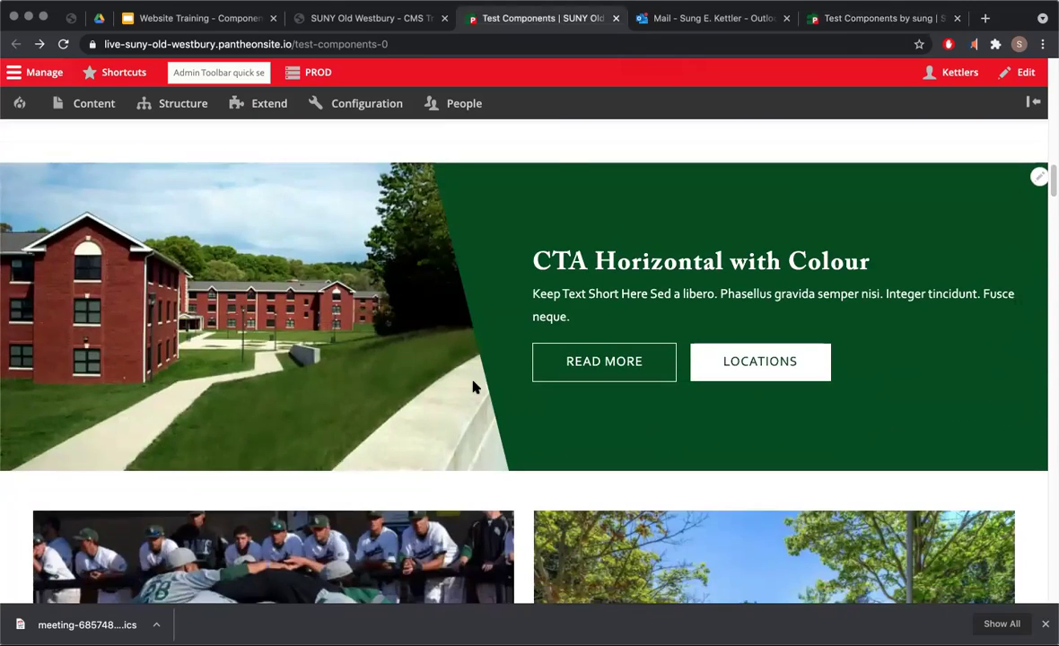
Switch to Google Slides and review the component lists on the slide about duplicating the test component page.
{"action": "mouse_move", "coordinate": [433, 119]}
{"action": "left_click", "coordinate": [190, 18]}
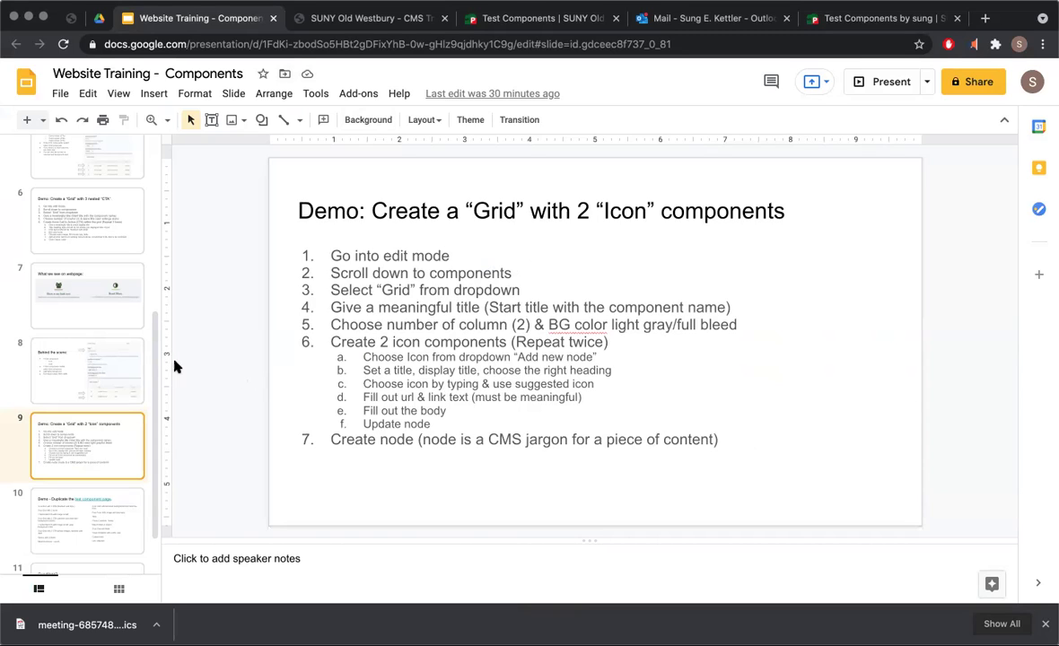
{"action": "scroll", "coordinate": [153, 359], "scroll_direction": "down", "scroll_amount": 2}
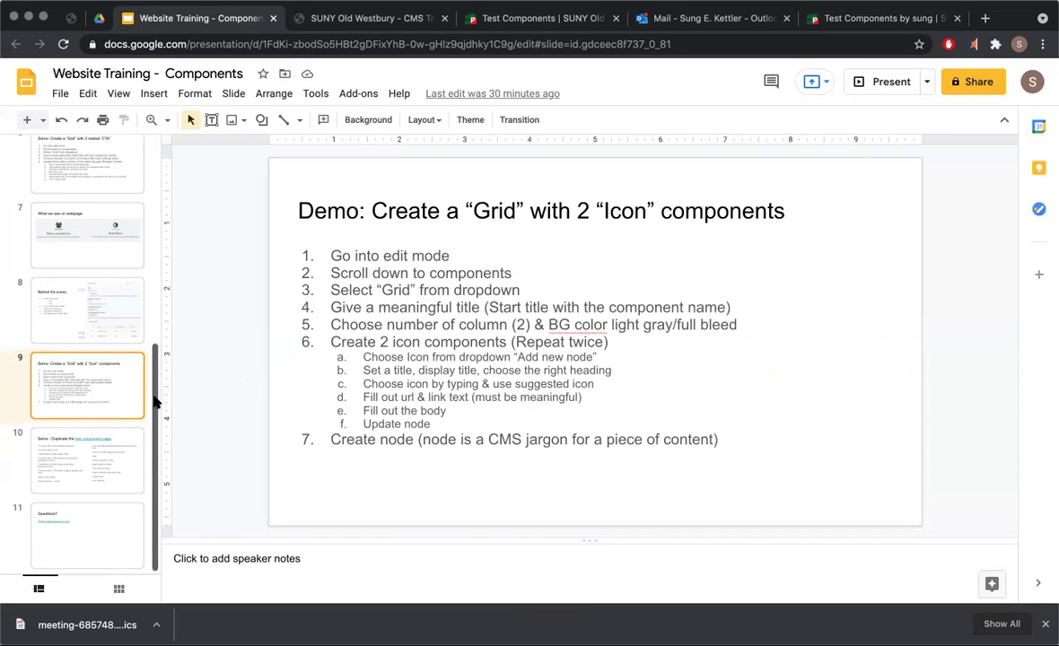
{"action": "left_click", "coordinate": [83, 462]}
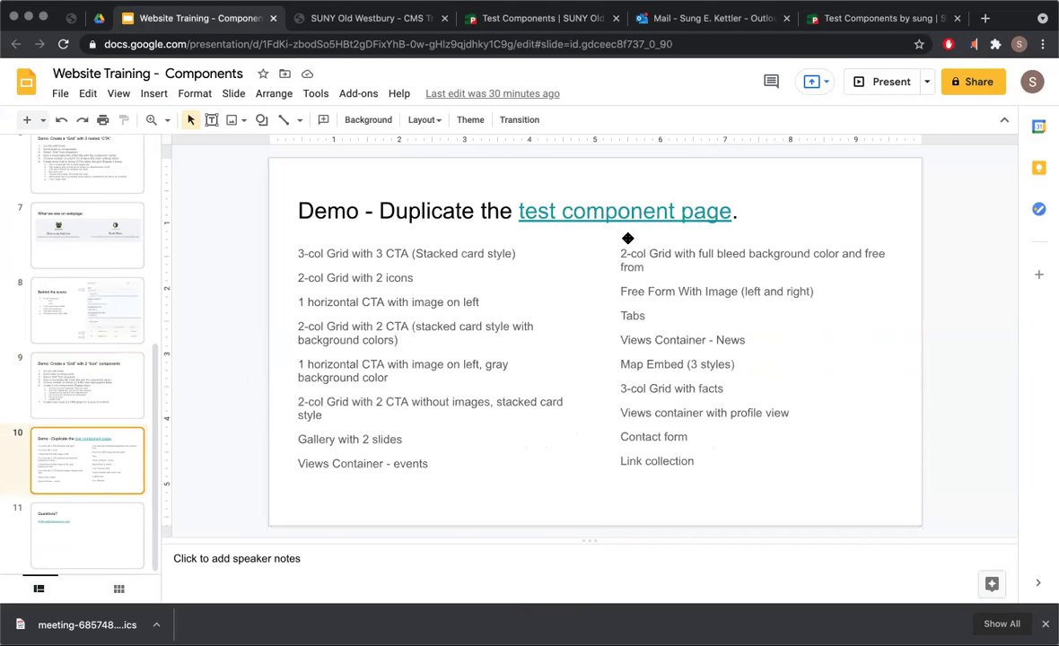
{"action": "left_click_drag", "start_coordinate": [299, 253], "coordinate": [527, 418]}
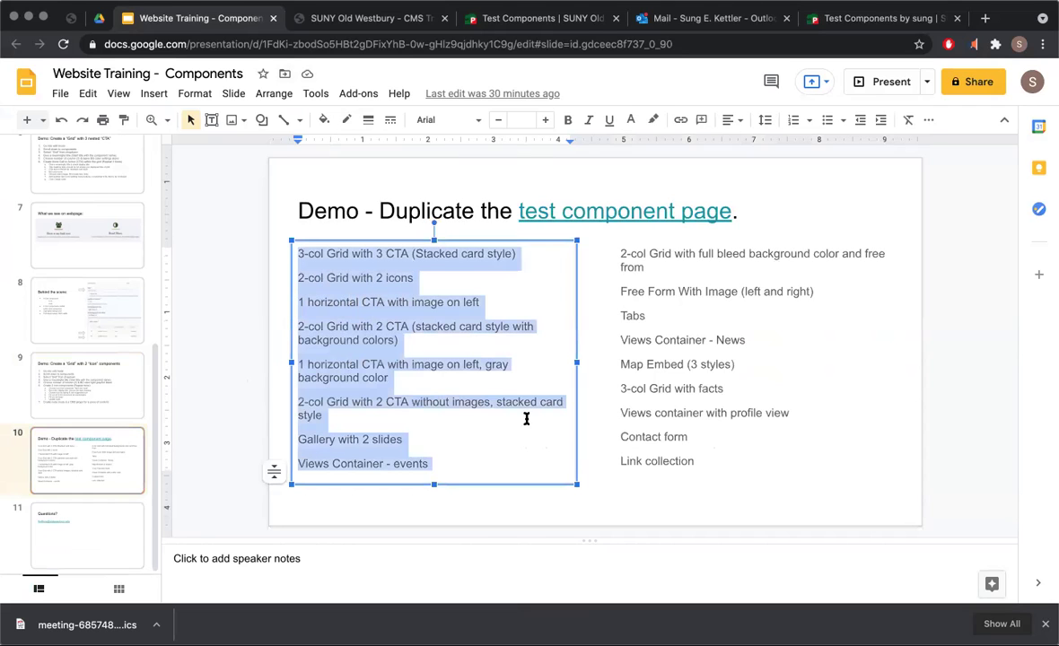
{"action": "left_click", "coordinate": [677, 344]}
{"action": "left_click_drag", "start_coordinate": [619, 253], "coordinate": [687, 458]}
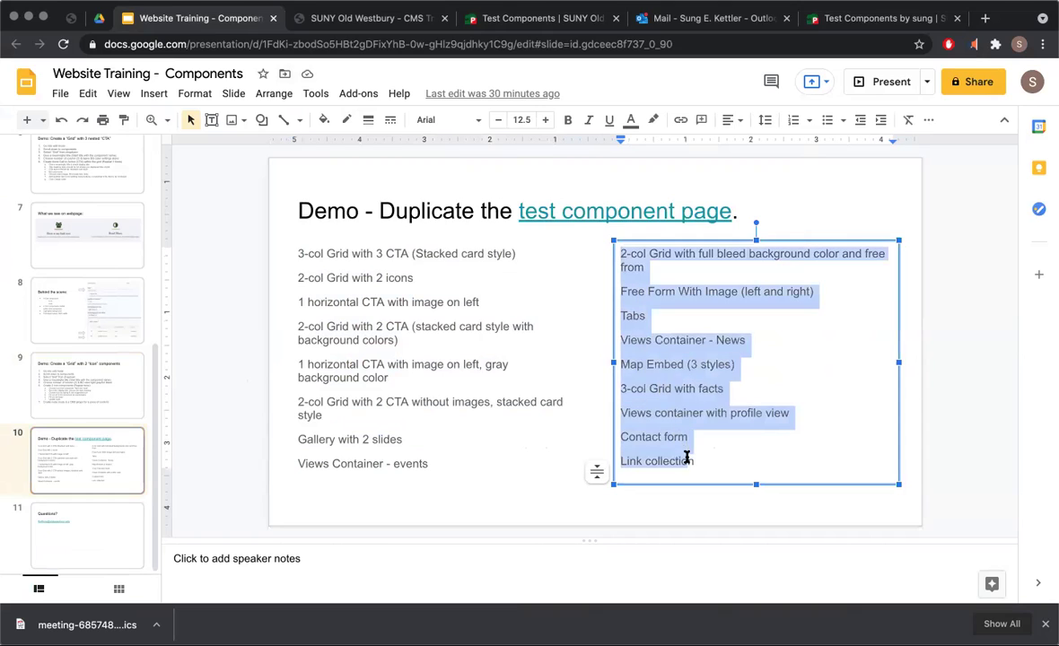
{"action": "left_click", "coordinate": [700, 459]}
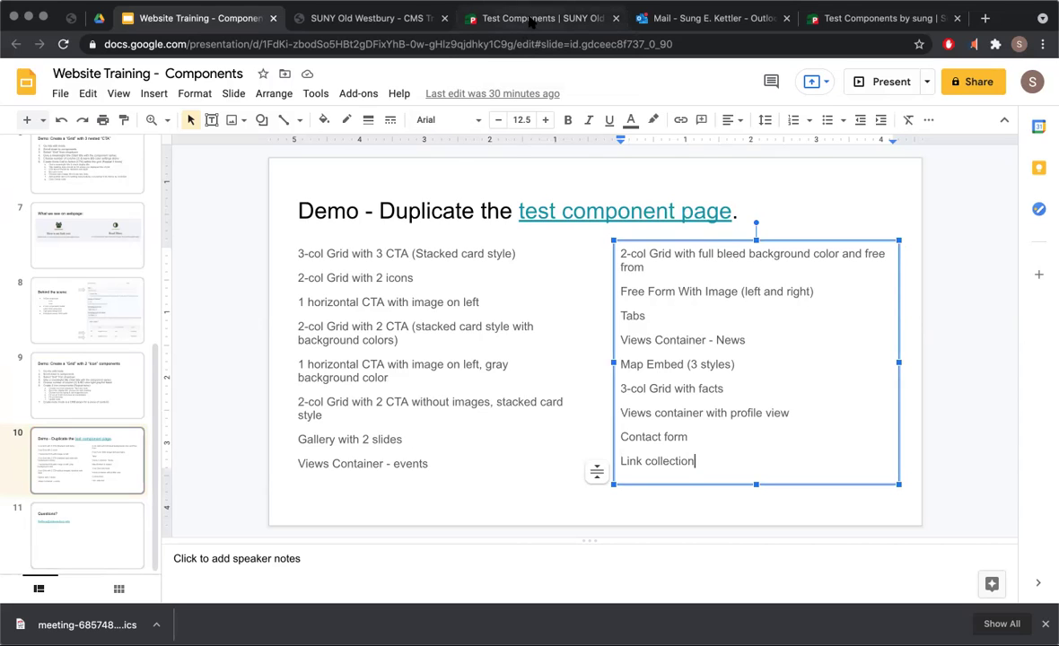
{"action": "left_click", "coordinate": [305, 256]}
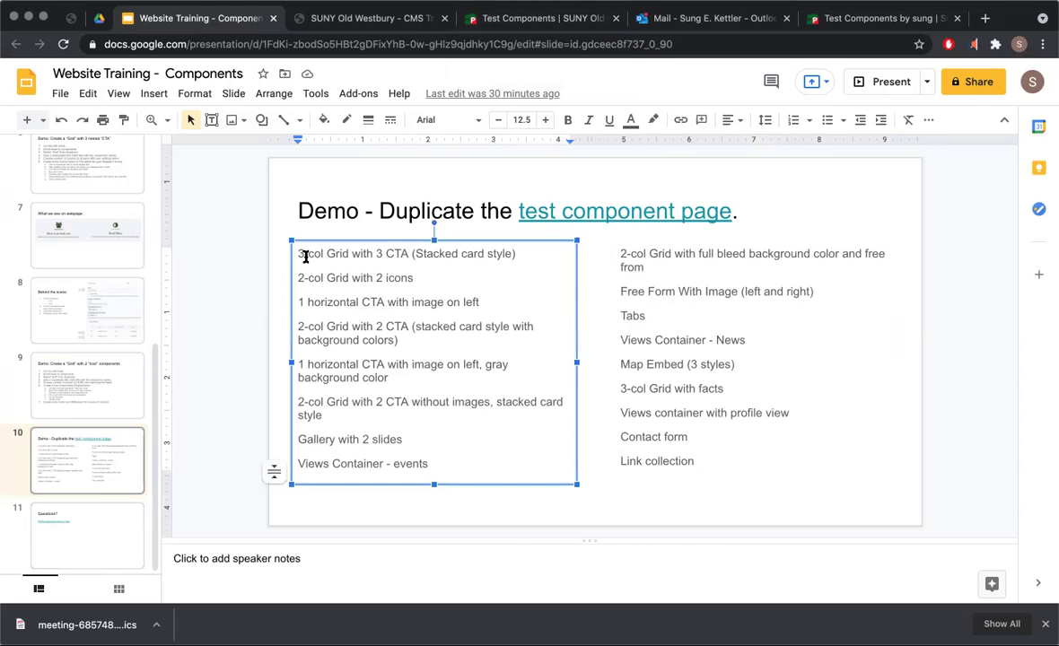
{"action": "left_click_drag", "start_coordinate": [300, 256], "coordinate": [413, 279]}
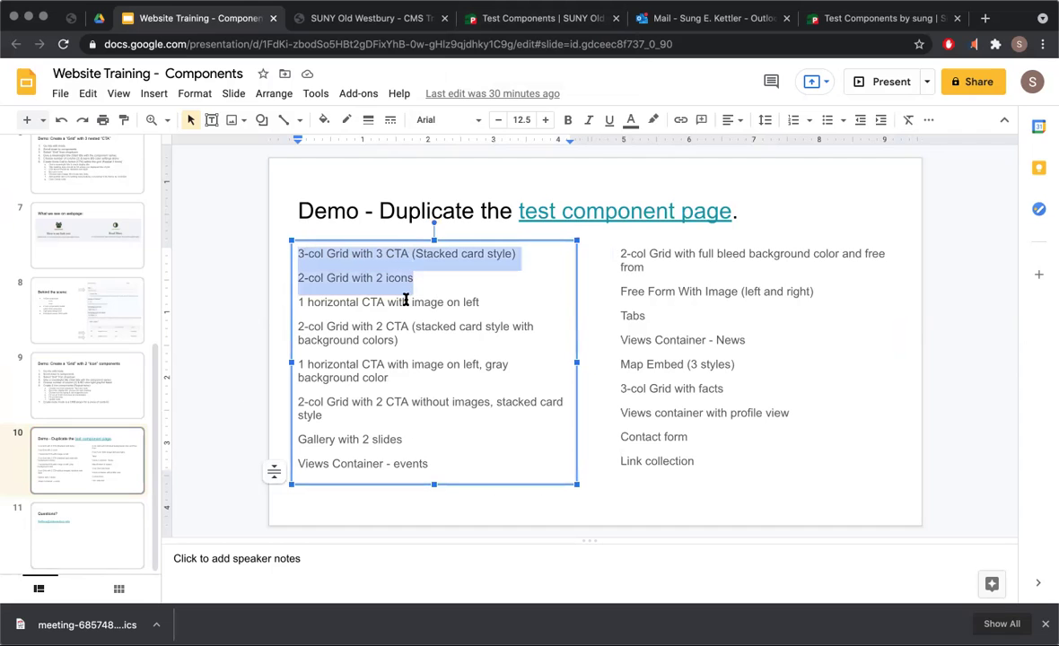
Switch to the reference Test Components page and examine the "CTA Horizontal with Colour" component.
{"action": "left_click", "coordinate": [533, 20]}
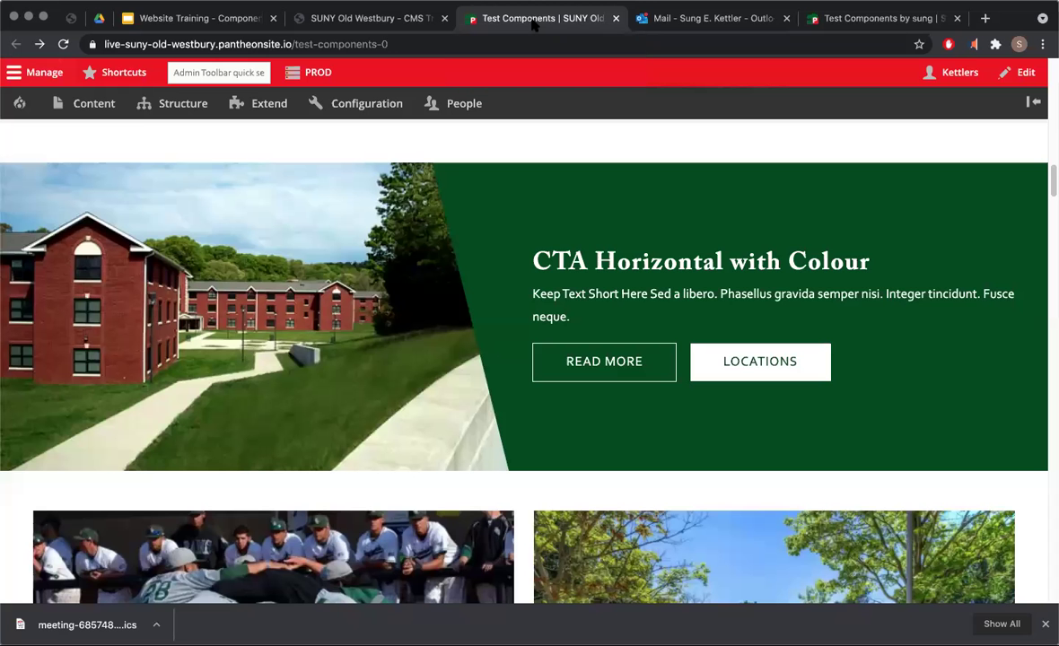
{"action": "scroll", "coordinate": [408, 355], "scroll_direction": "up", "scroll_amount": 3}
{"action": "scroll", "coordinate": [409, 355], "scroll_direction": "down", "scroll_amount": 3}
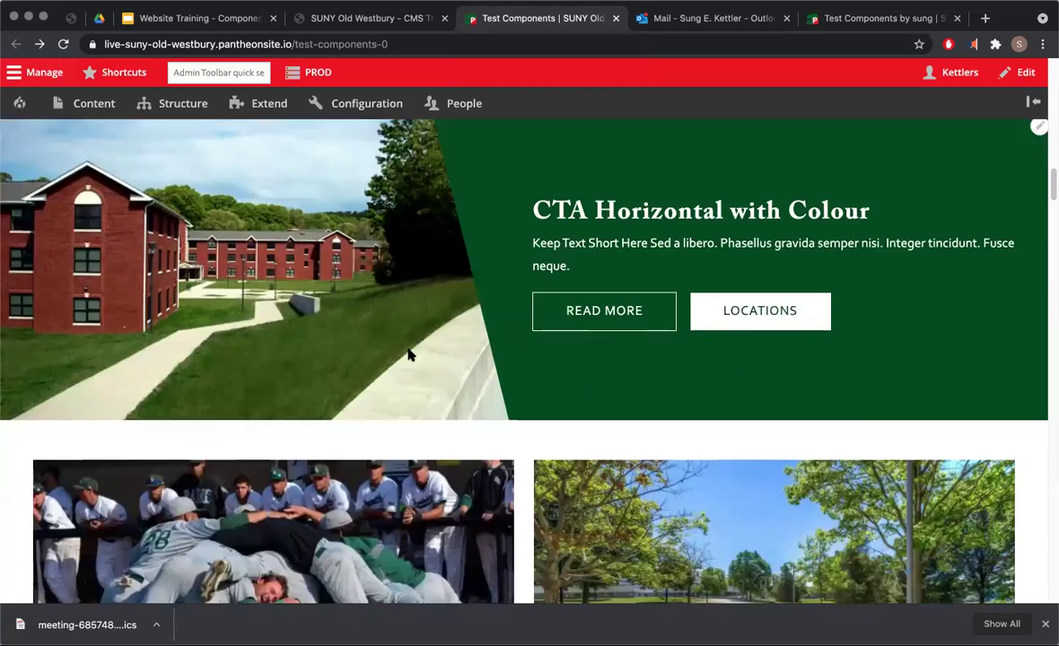
{"action": "scroll", "coordinate": [666, 304], "scroll_direction": "up", "scroll_amount": 1}
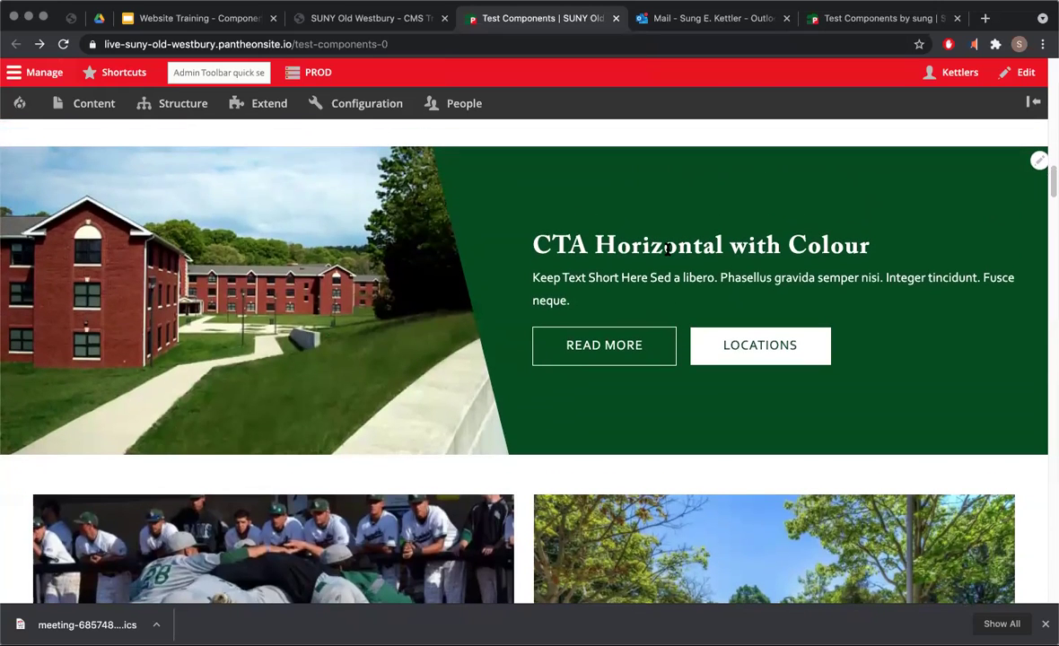
{"action": "left_click_drag", "start_coordinate": [533, 244], "coordinate": [731, 309]}
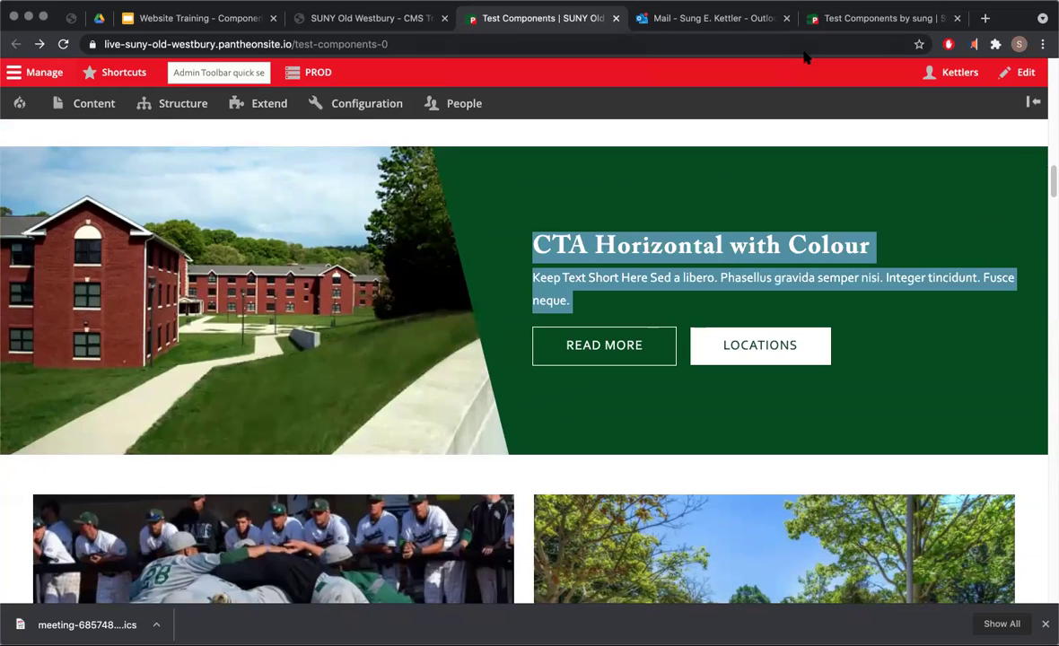
{"action": "left_click", "coordinate": [828, 384]}
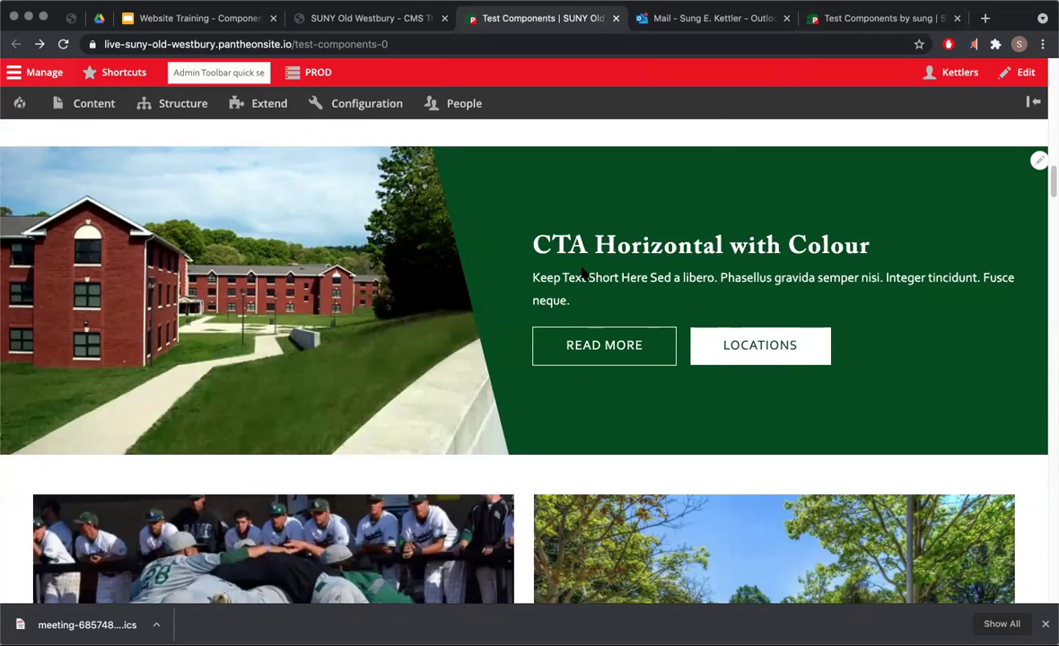
Switch to the duplicate test components page and open it for editing.
{"action": "left_click", "coordinate": [851, 20]}
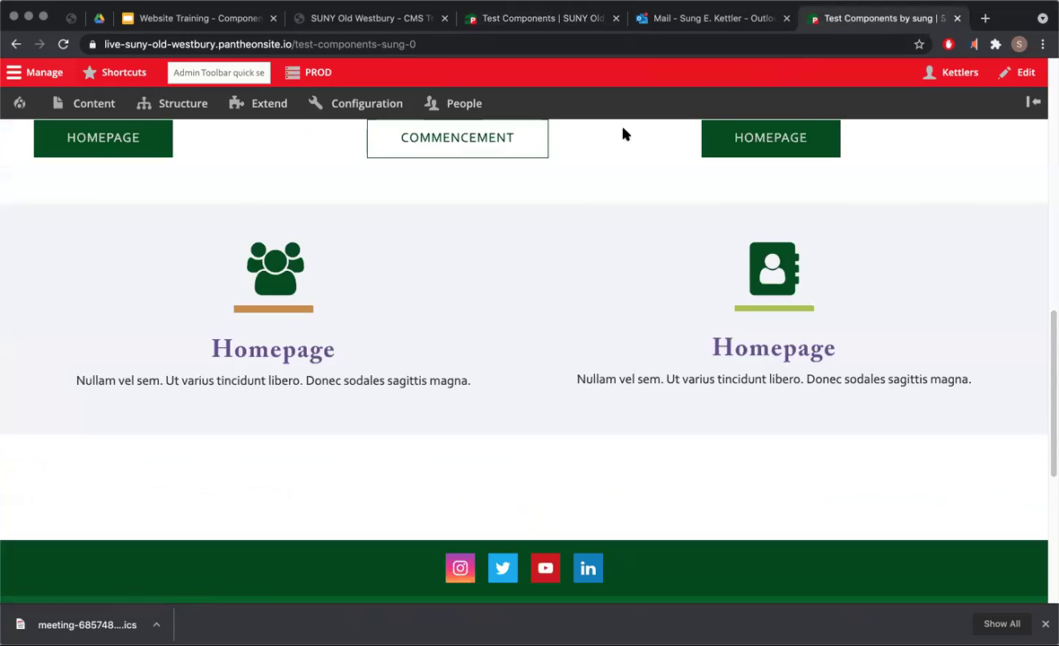
{"action": "key", "text": "ctrl+shift+Tab"}
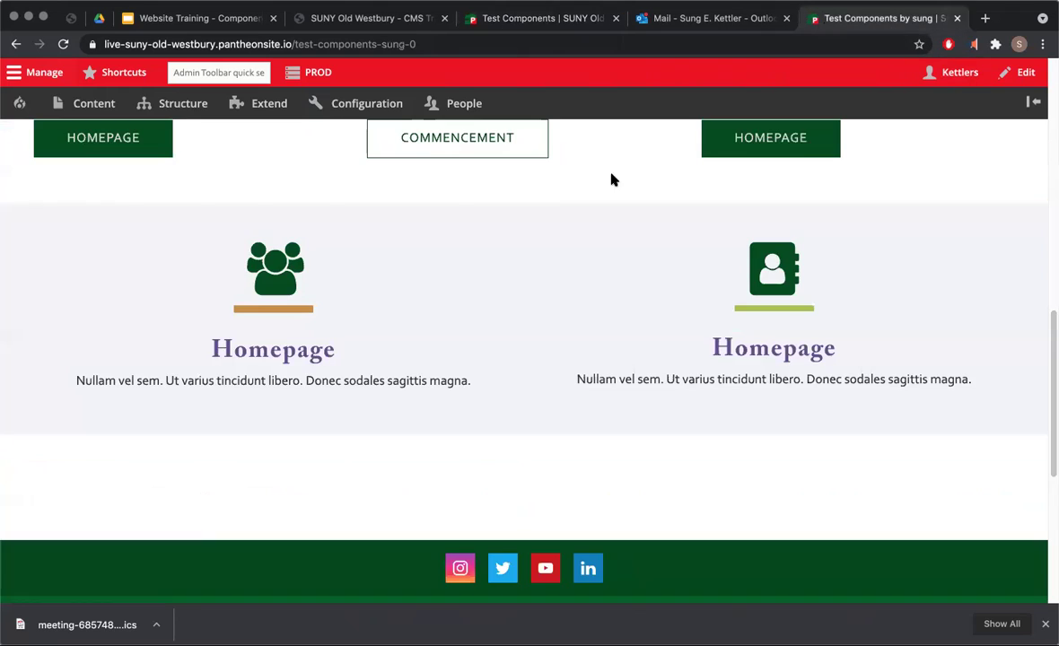
{"action": "left_click", "coordinate": [874, 18]}
{"action": "scroll", "coordinate": [491, 275], "scroll_direction": "up", "scroll_amount": 2}
{"action": "scroll", "coordinate": [490, 276], "scroll_direction": "up", "scroll_amount": 10}
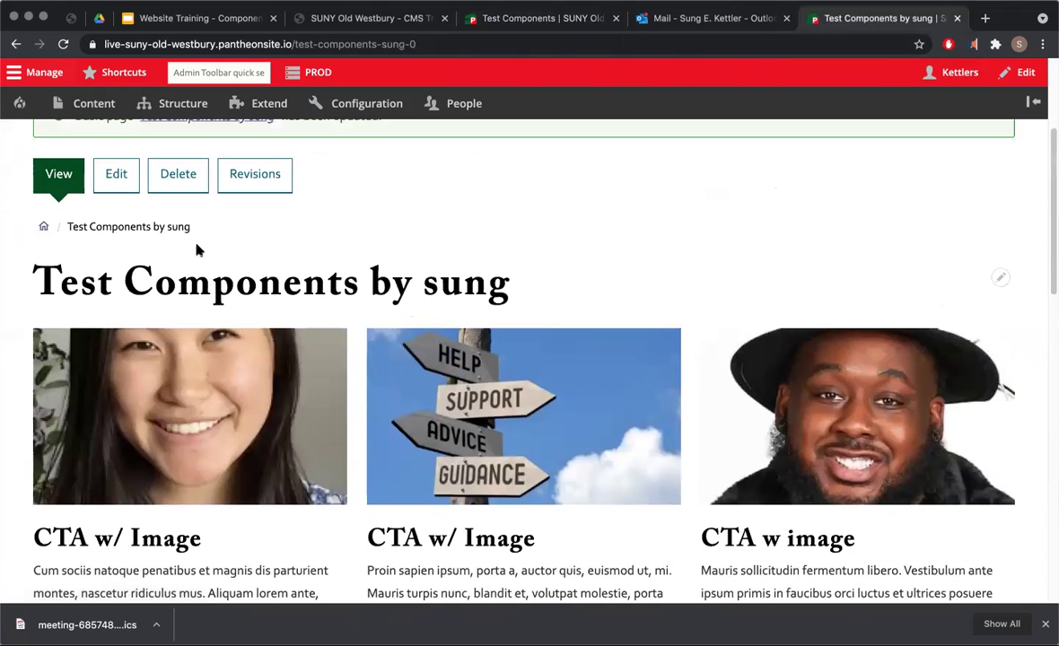
{"action": "left_click", "coordinate": [119, 177]}
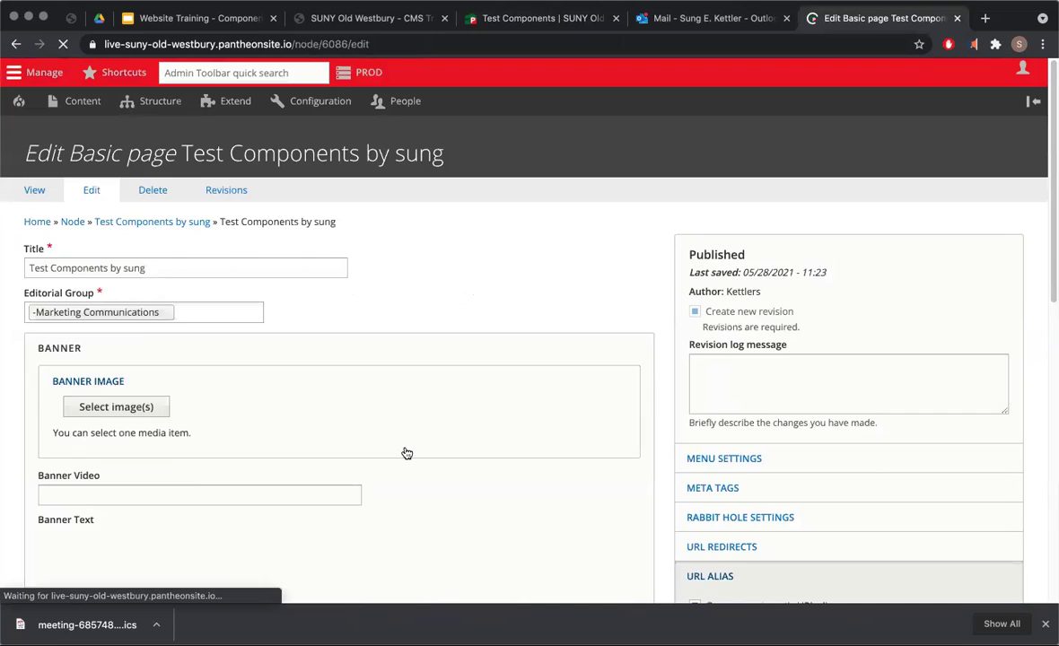
Add a new Call to Action (CTA) node to the page's components.
{"action": "scroll", "coordinate": [376, 419], "scroll_direction": "down", "scroll_amount": 5}
{"action": "scroll", "coordinate": [374, 414], "scroll_direction": "down", "scroll_amount": 10}
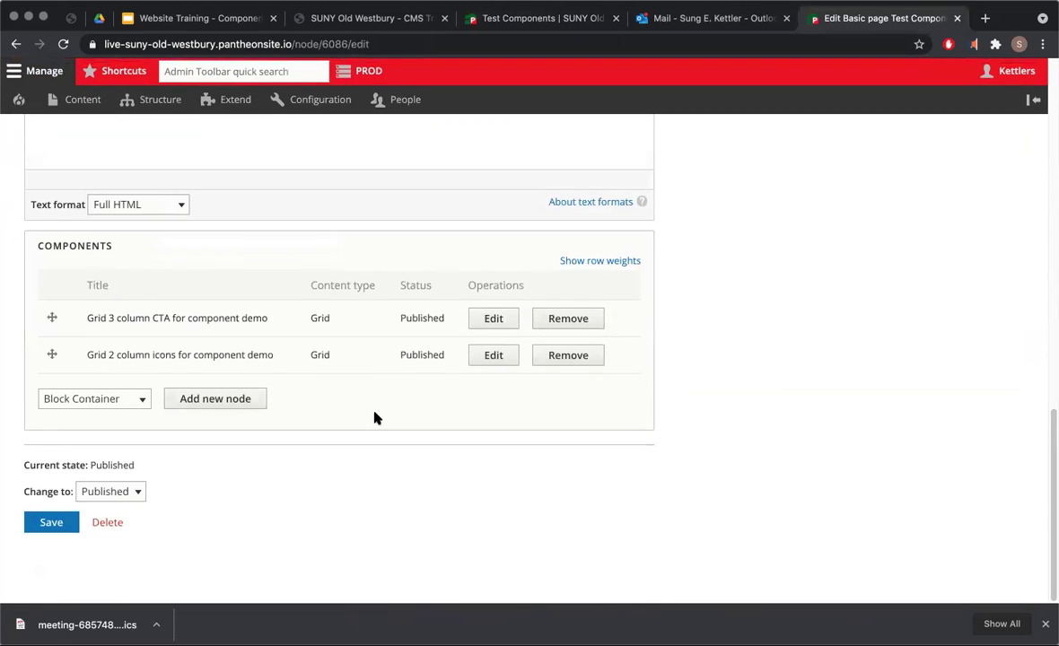
{"action": "left_click", "coordinate": [146, 401]}
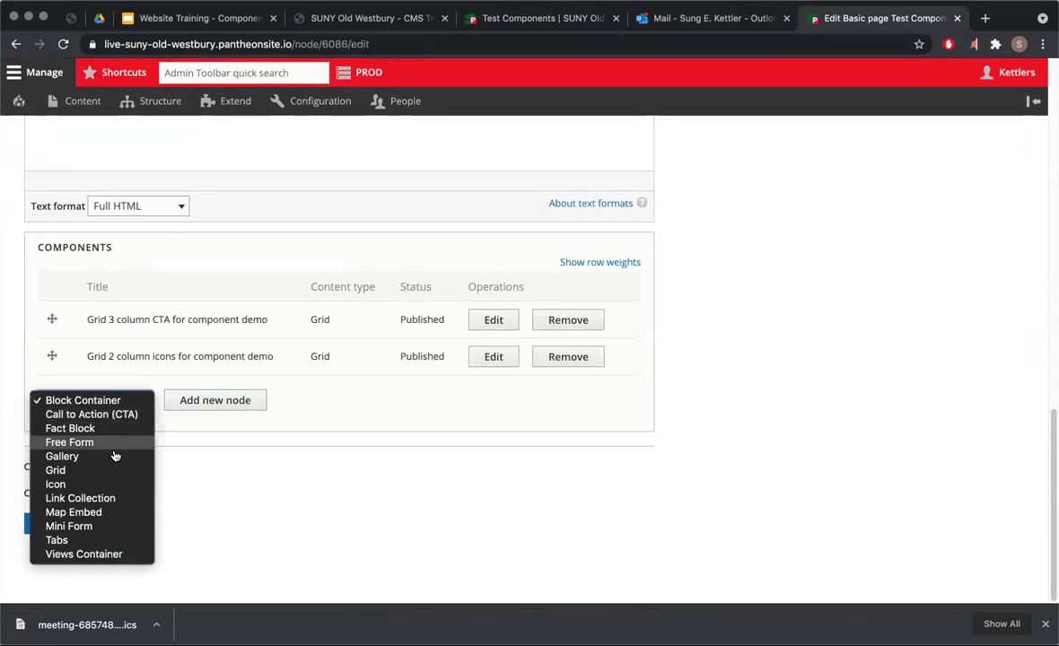
{"action": "left_click", "coordinate": [103, 417]}
{"action": "left_click", "coordinate": [214, 400]}
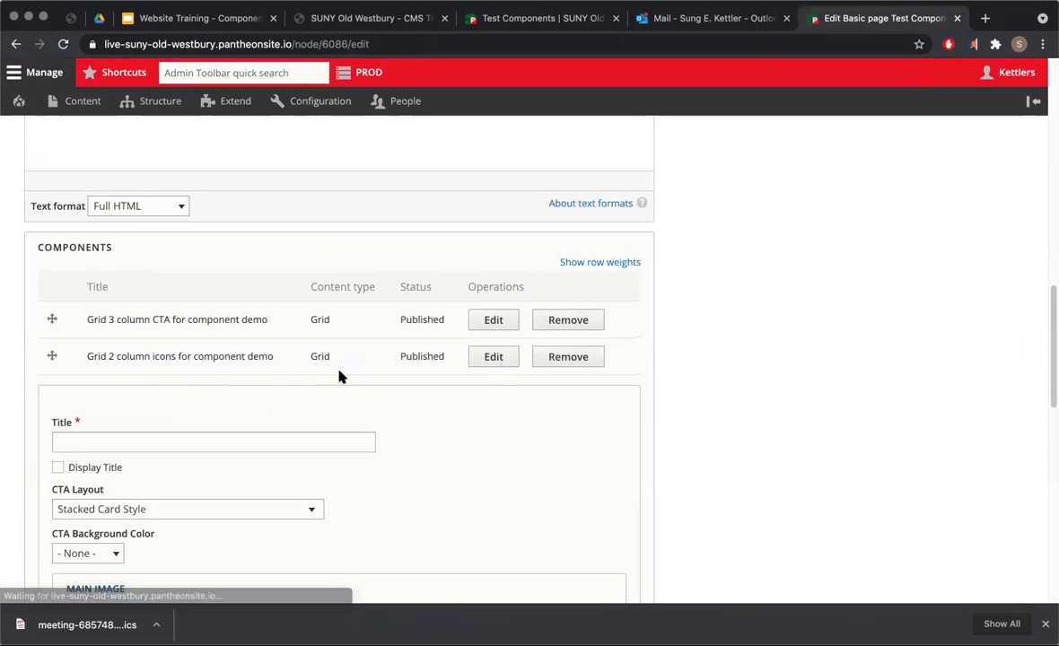
Title the new CTA "CTA horizontal for component demo".
{"action": "scroll", "coordinate": [338, 373], "scroll_direction": "down", "scroll_amount": 2}
{"action": "left_click", "coordinate": [282, 350]}
{"action": "type", "text": "CTA"}
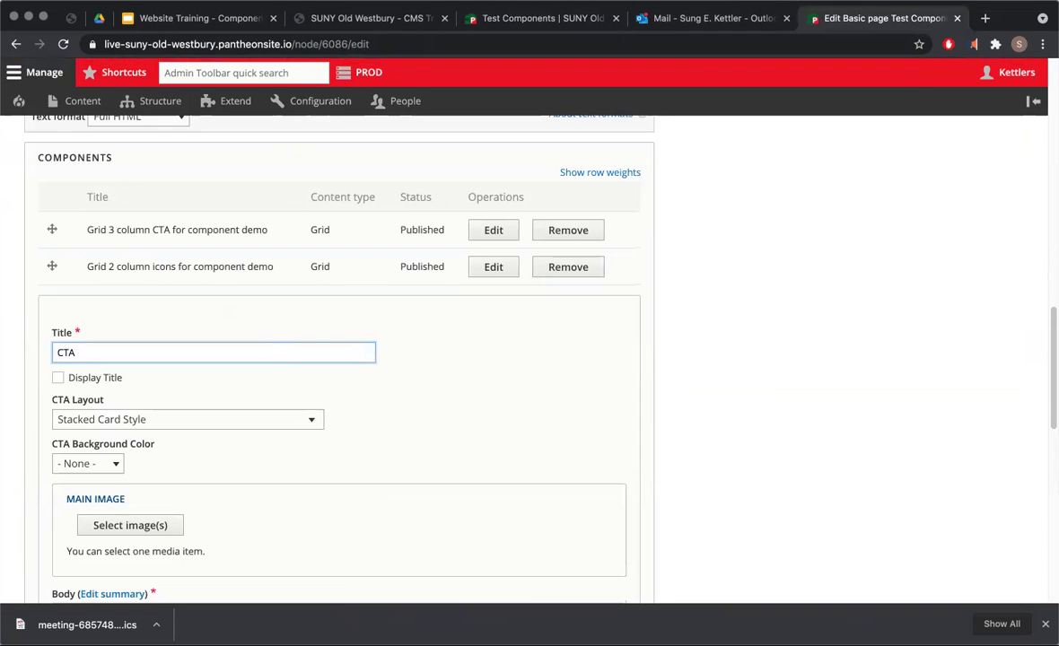
{"action": "type", "text": " horizontal for componenet"}
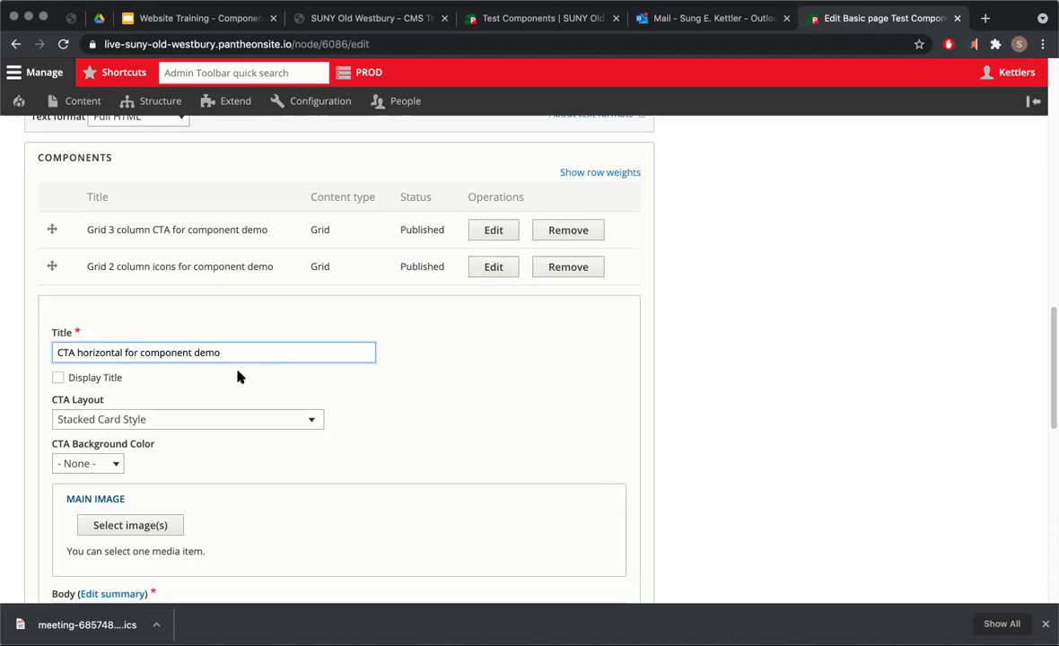
Check the horizontal CTA's heading on the reference Test Components page and enable Display Title for the new CTA.
{"action": "scroll", "coordinate": [223, 392], "scroll_direction": "down", "scroll_amount": 3}
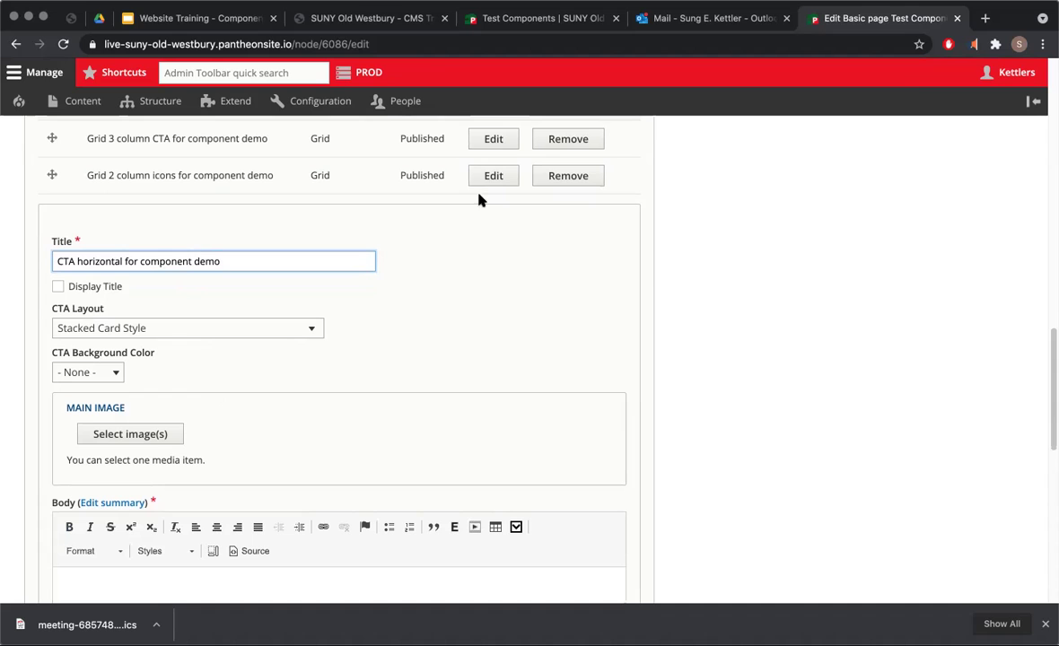
{"action": "left_click", "coordinate": [485, 11]}
{"action": "left_click_drag", "start_coordinate": [535, 238], "coordinate": [684, 239]}
{"action": "left_click", "coordinate": [825, 231]}
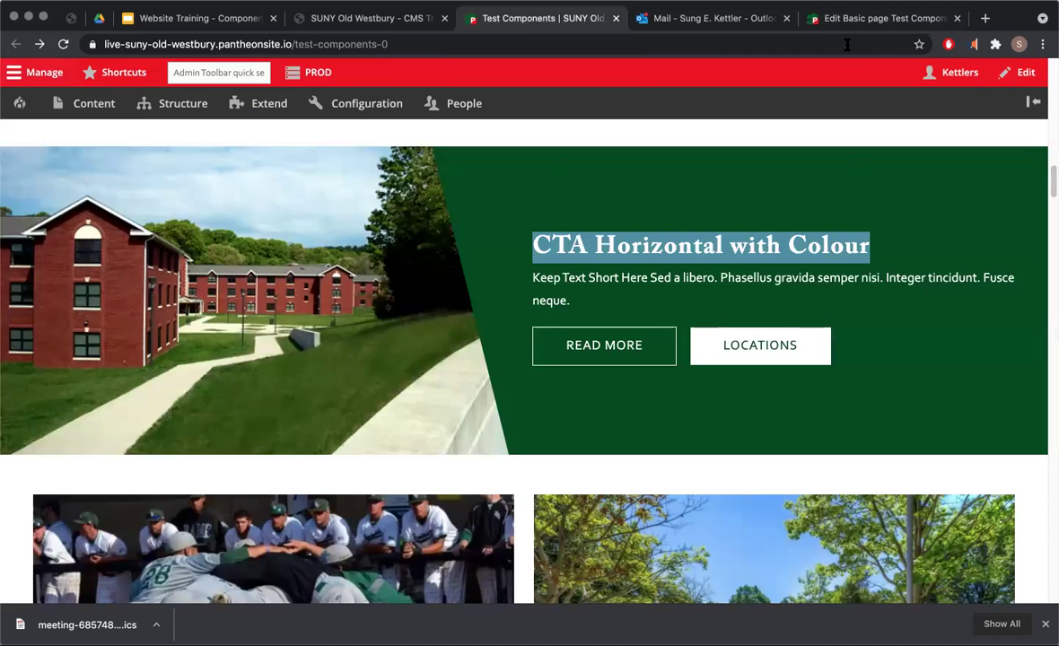
{"action": "left_click", "coordinate": [814, 22]}
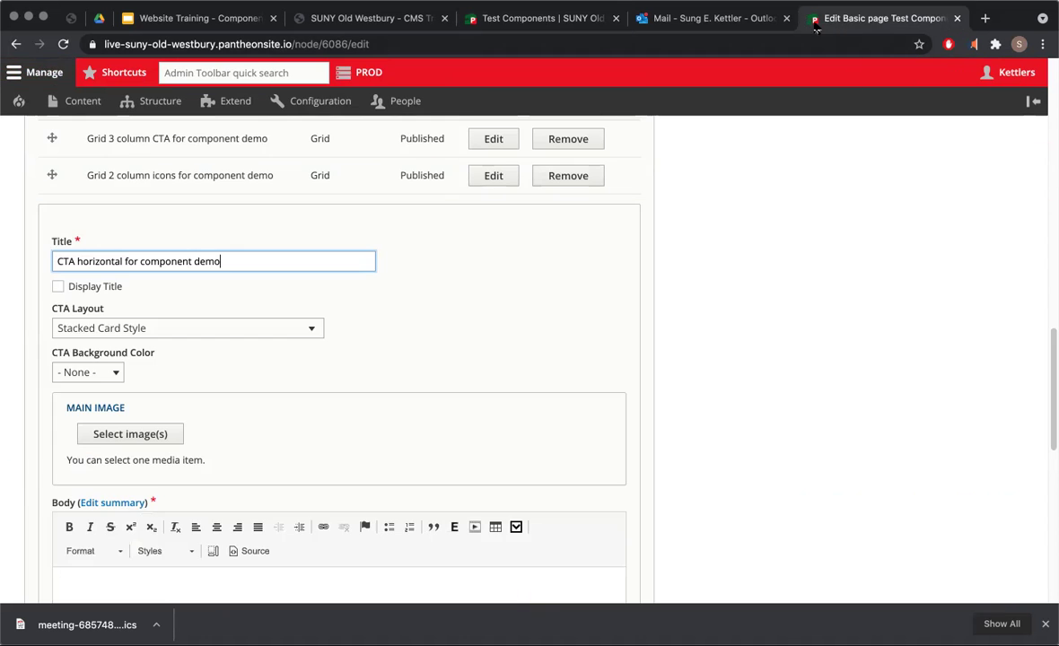
{"action": "left_click", "coordinate": [58, 287]}
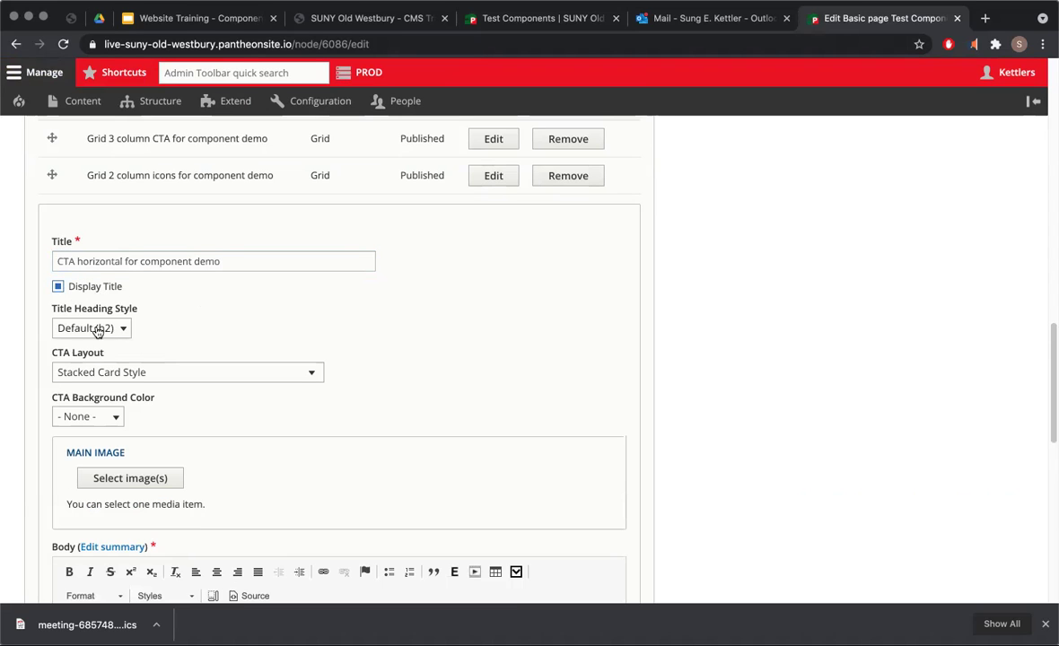
Set the CTA layout to Horizontal Angled Card Style (Image Left, Text Right) and its background color to Green.
{"action": "scroll", "coordinate": [166, 331], "scroll_direction": "down", "scroll_amount": 2}
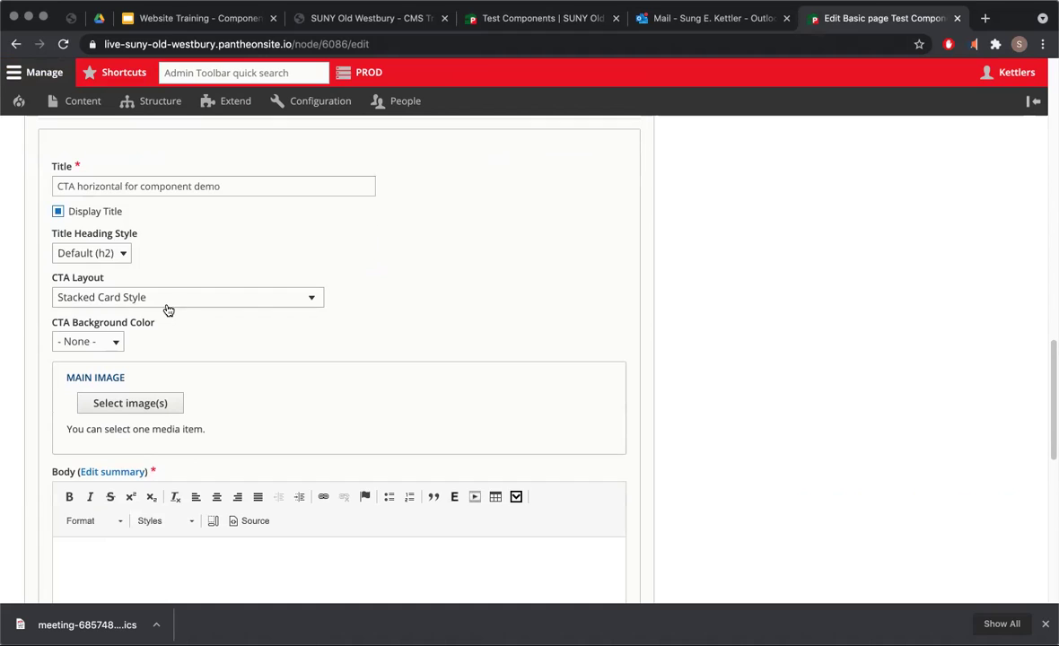
{"action": "left_click", "coordinate": [165, 298]}
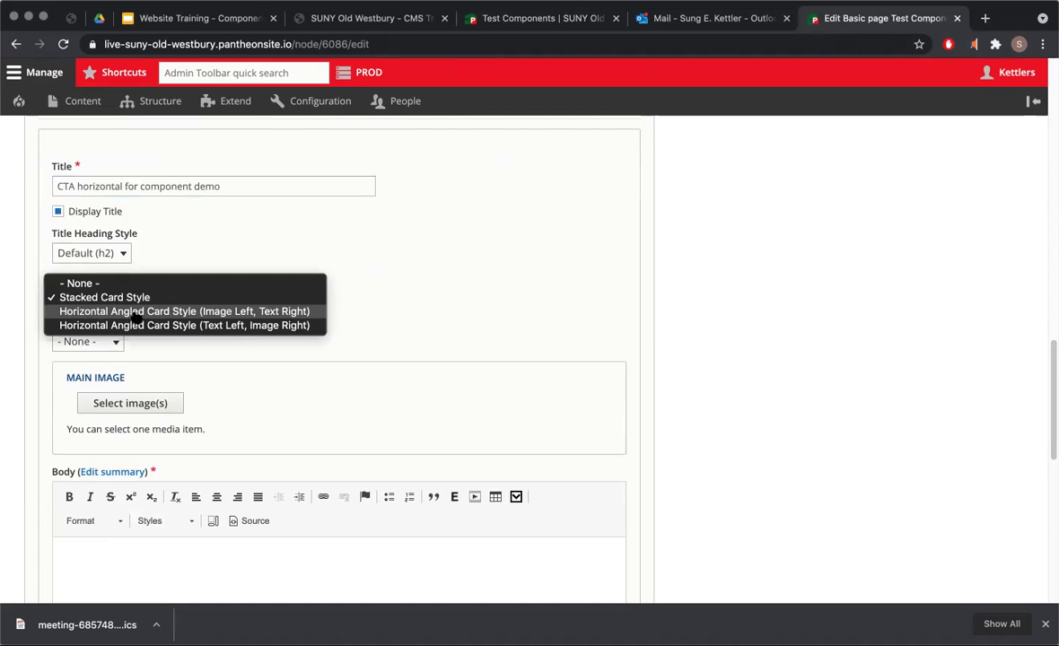
{"action": "left_click", "coordinate": [216, 311]}
{"action": "left_click", "coordinate": [117, 341]}
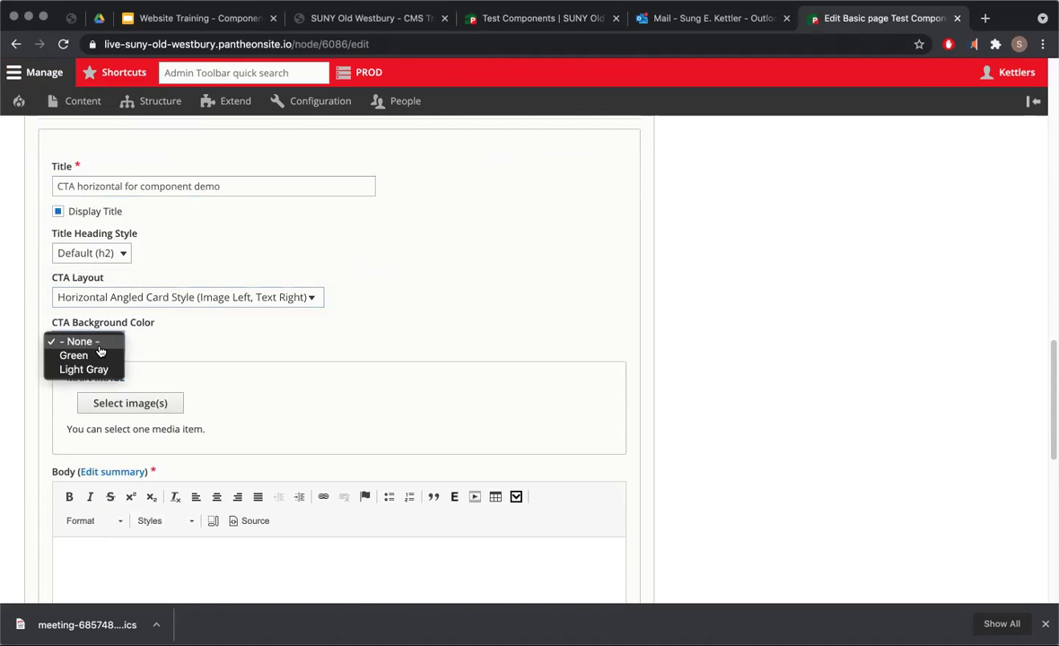
{"action": "left_click", "coordinate": [233, 357]}
{"action": "key", "text": "Down"}
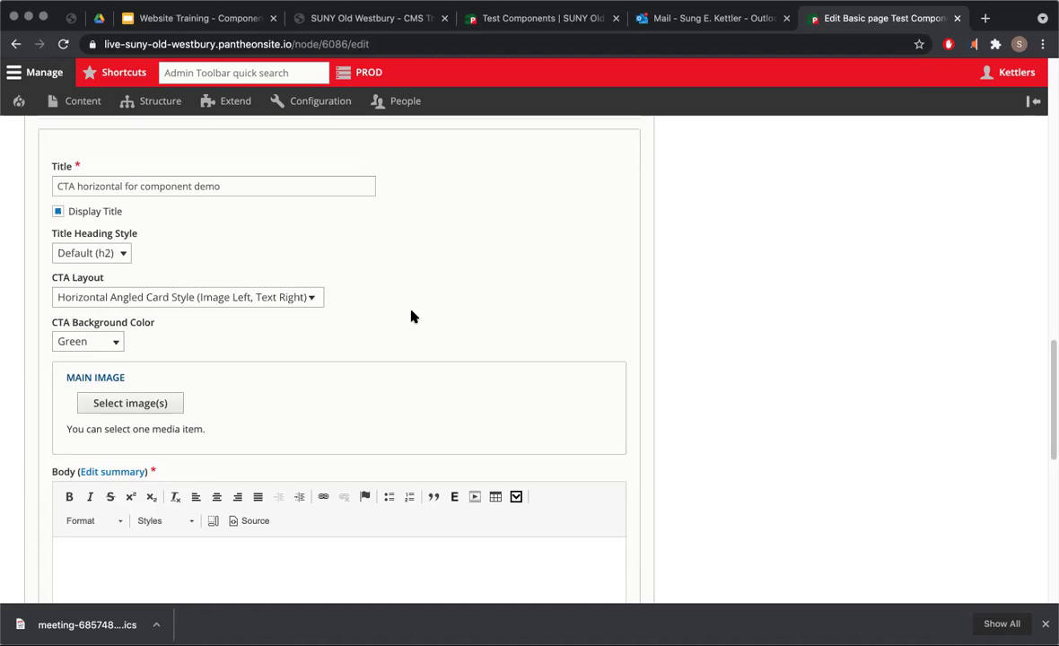
Search the existing images for "dorm" and use the photo of people walking past the red brick building as the CTA's main image.
{"action": "scroll", "coordinate": [411, 314], "scroll_direction": "down", "scroll_amount": 2}
{"action": "left_click", "coordinate": [163, 338]}
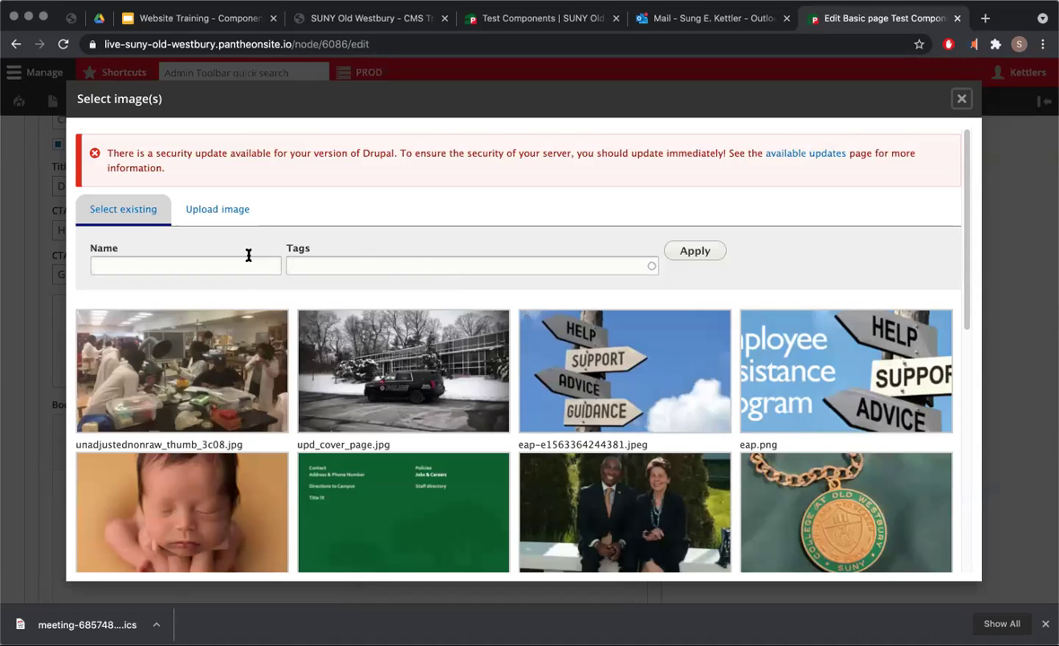
{"action": "left_click", "coordinate": [248, 258]}
{"action": "type", "text": "dorm"}
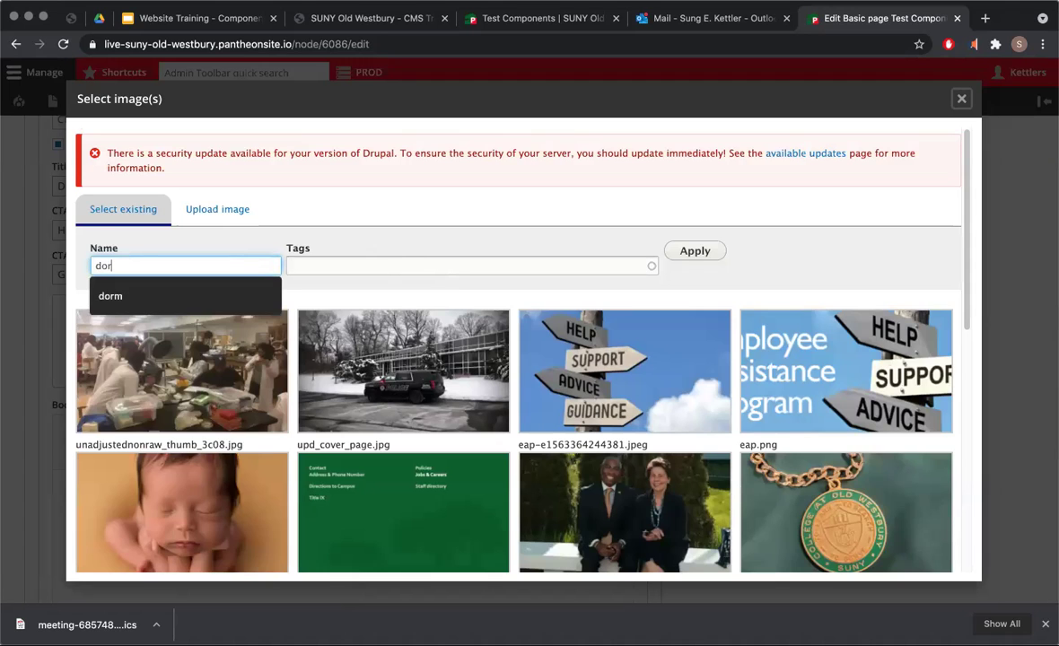
{"action": "key", "text": "Return"}
{"action": "left_click", "coordinate": [427, 372]}
{"action": "scroll", "coordinate": [173, 415], "scroll_direction": "down", "scroll_amount": 1}
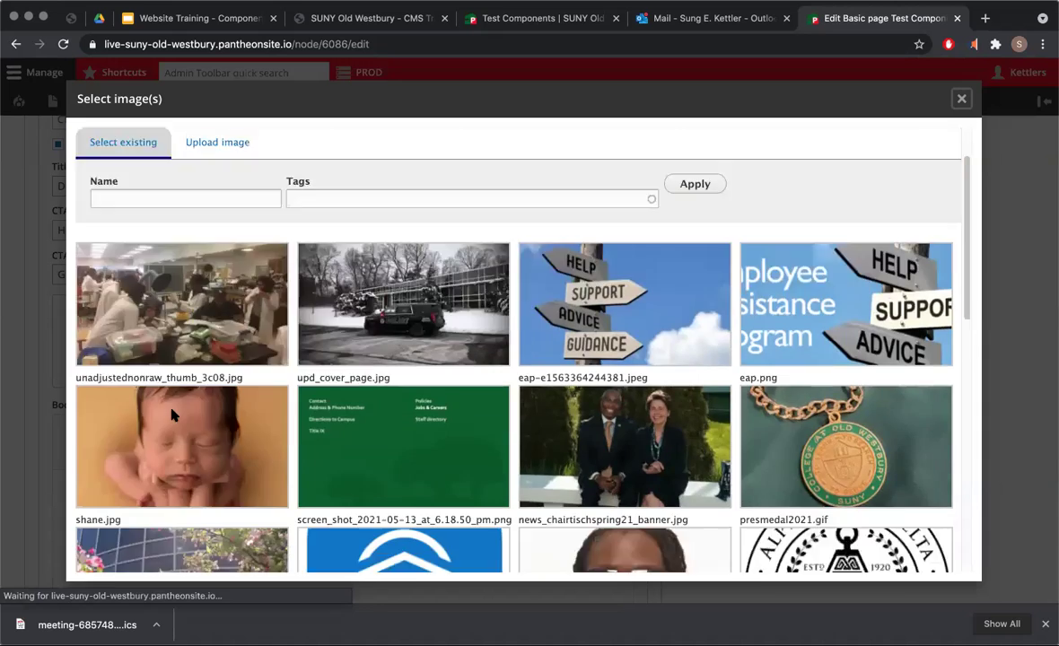
{"action": "scroll", "coordinate": [173, 415], "scroll_direction": "down", "scroll_amount": 8}
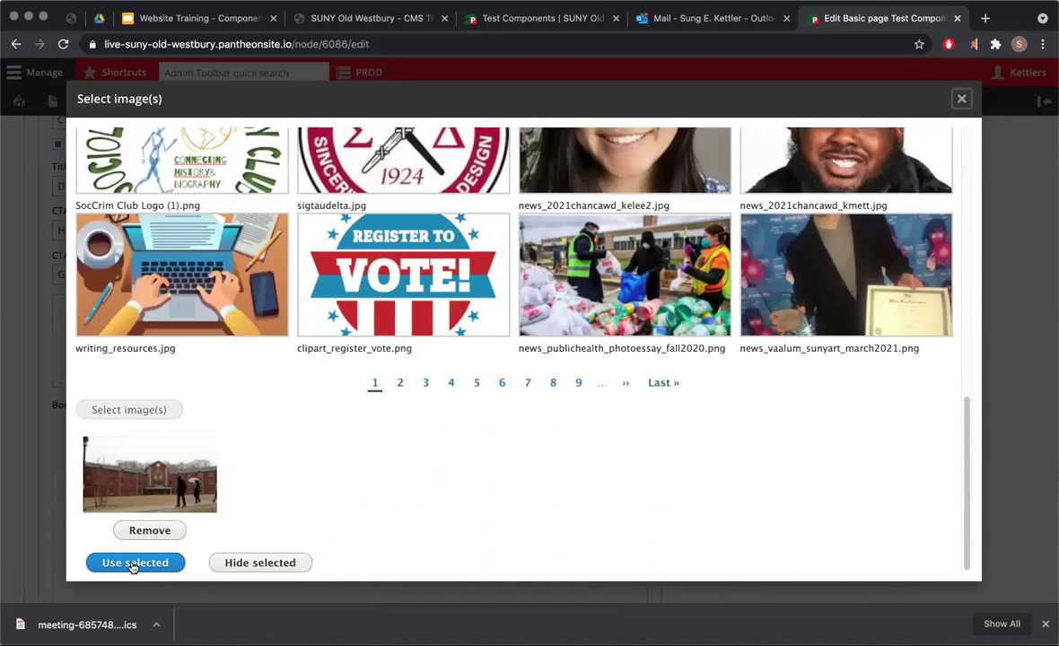
{"action": "left_click", "coordinate": [135, 562]}
{"action": "scroll", "coordinate": [406, 234], "scroll_direction": "down", "scroll_amount": 2}
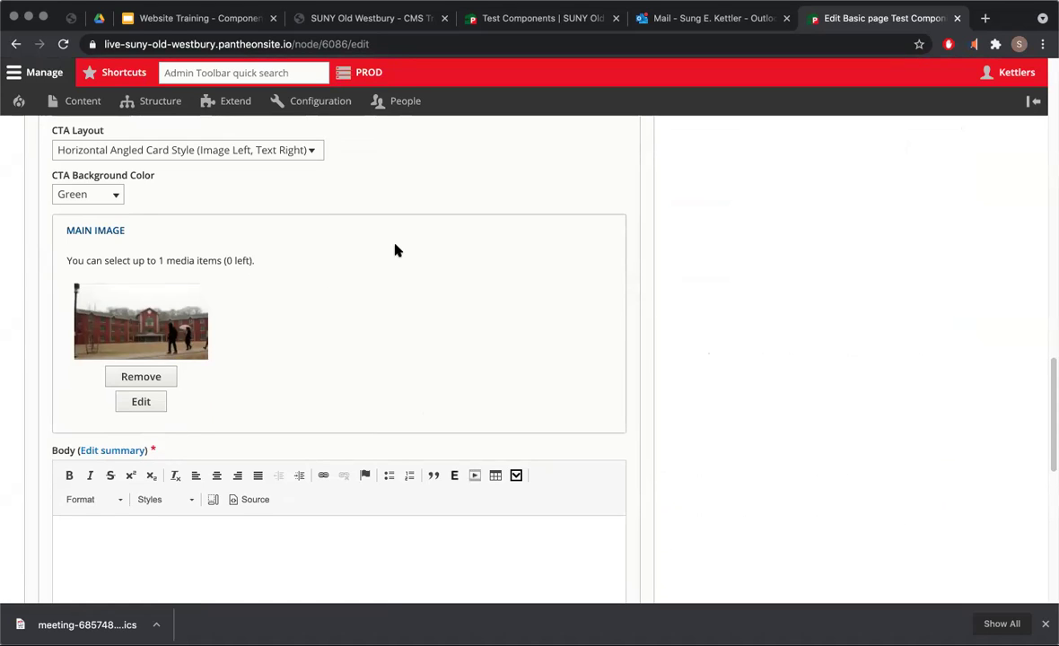
Copy the "Keep Text Short Here" paragraph from the Test Components page's horizontal CTA and paste it into the new CTA's body.
{"action": "scroll", "coordinate": [351, 324], "scroll_direction": "down", "scroll_amount": 5}
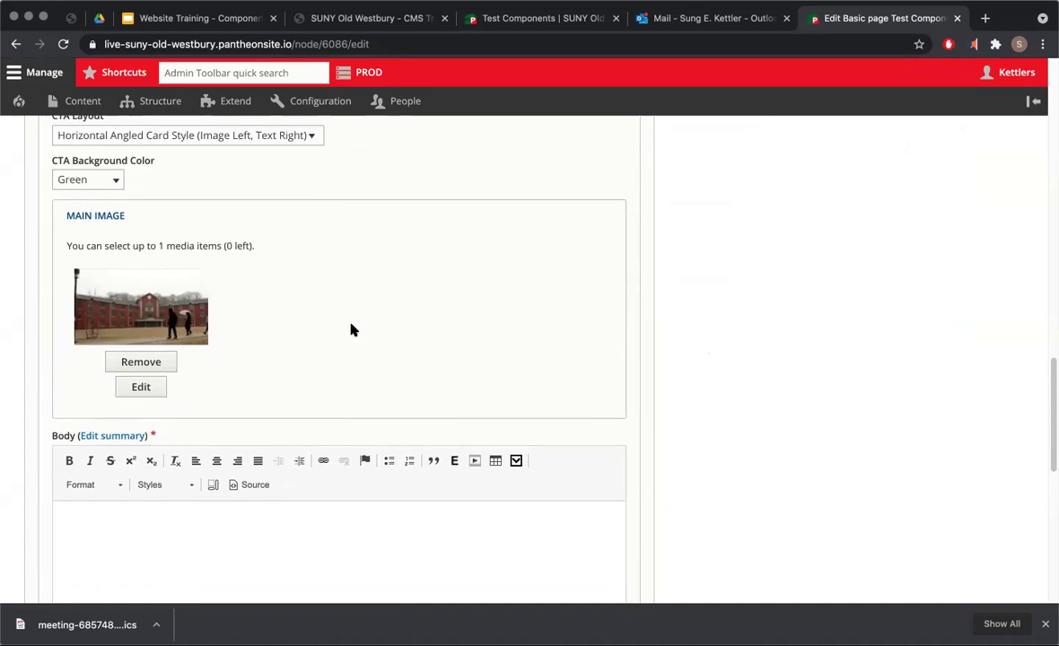
{"action": "left_click", "coordinate": [606, 9]}
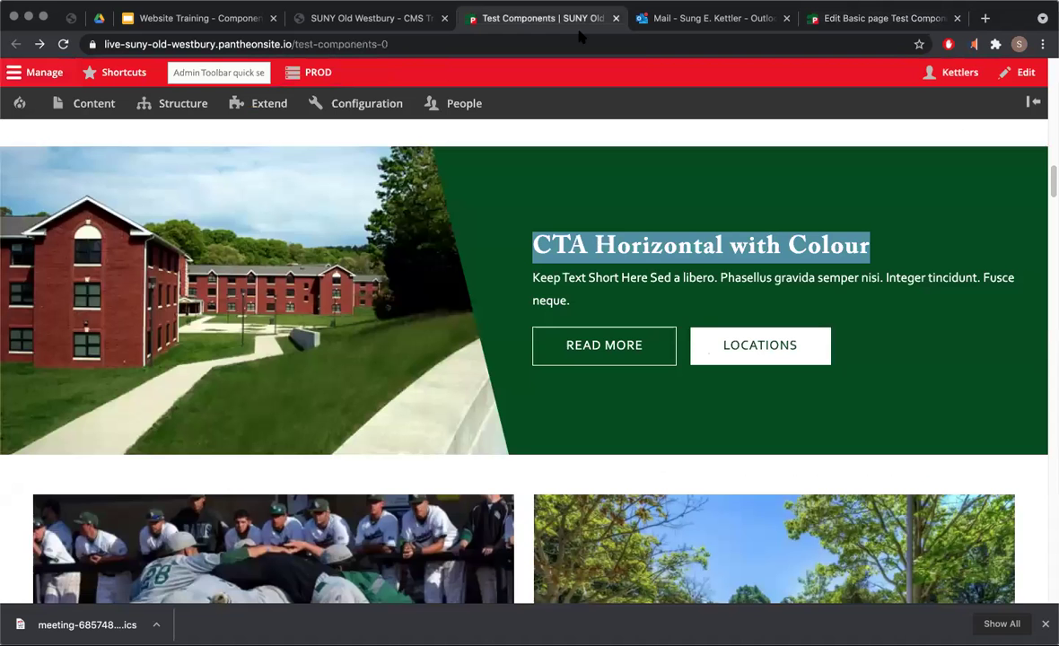
{"action": "left_click_drag", "start_coordinate": [633, 312], "coordinate": [523, 284]}
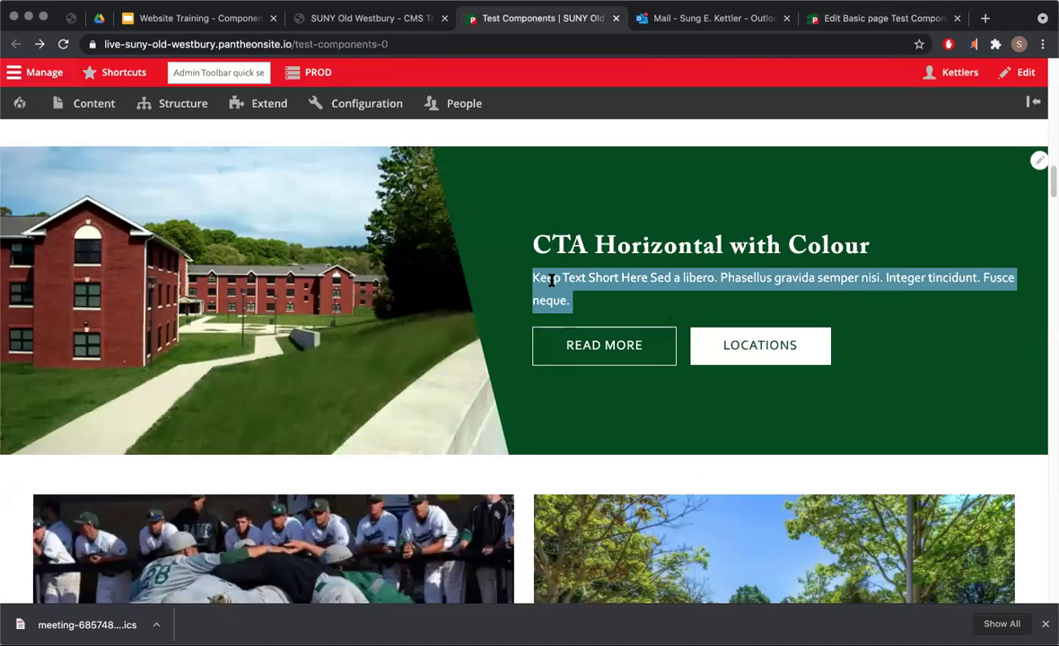
{"action": "right_click", "coordinate": [534, 274]}
{"action": "left_click", "coordinate": [556, 309]}
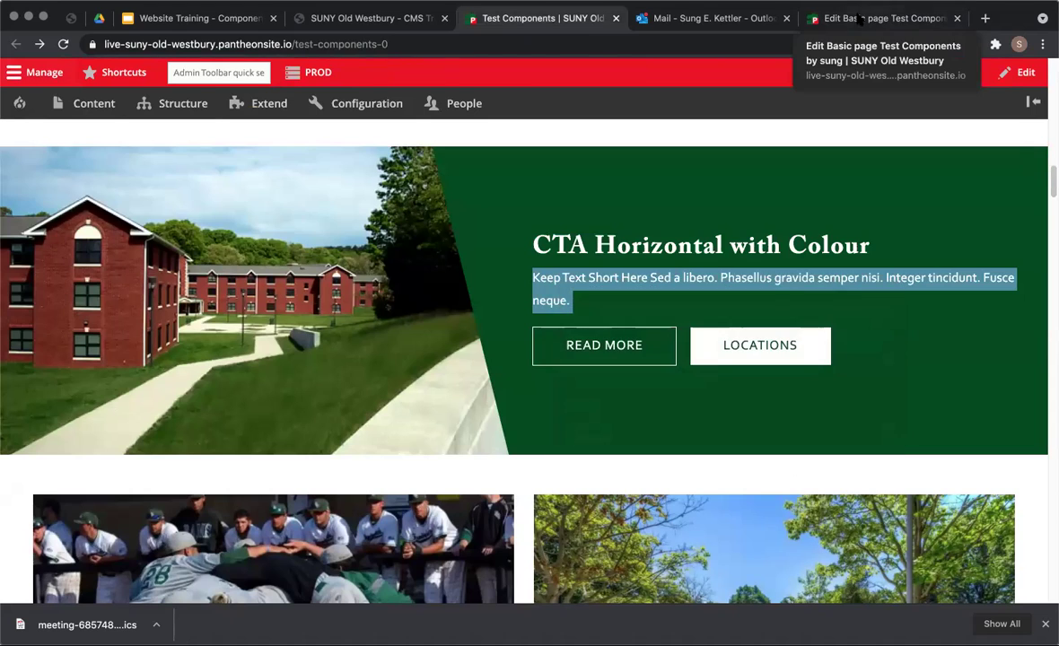
{"action": "left_click", "coordinate": [866, 19]}
{"action": "right_click", "coordinate": [269, 362]}
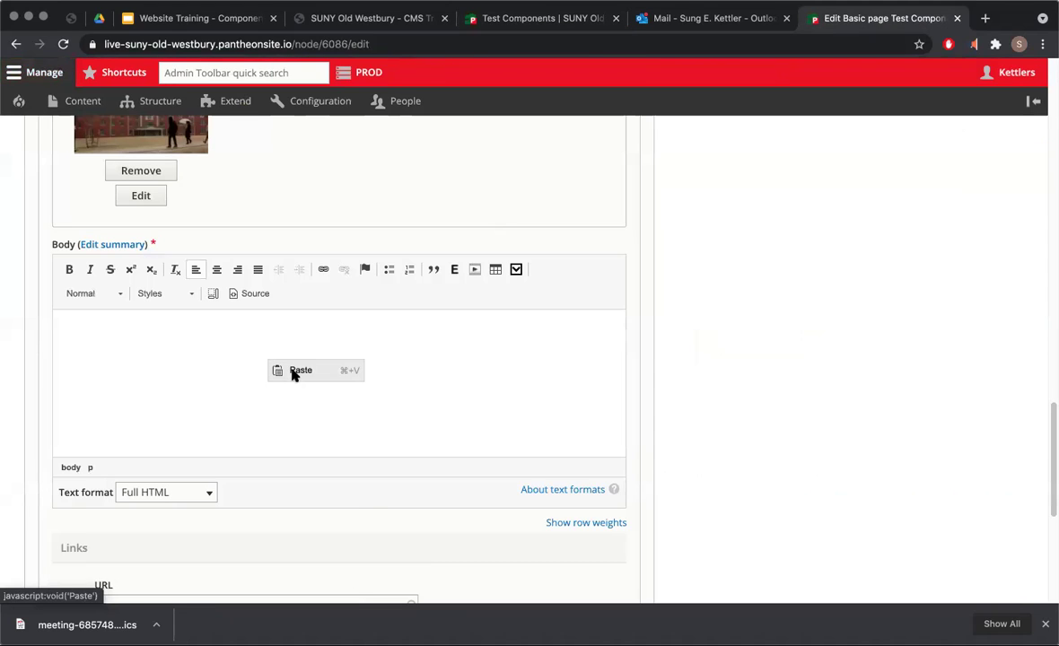
{"action": "left_click", "coordinate": [292, 371]}
{"action": "key", "text": "super+v"}
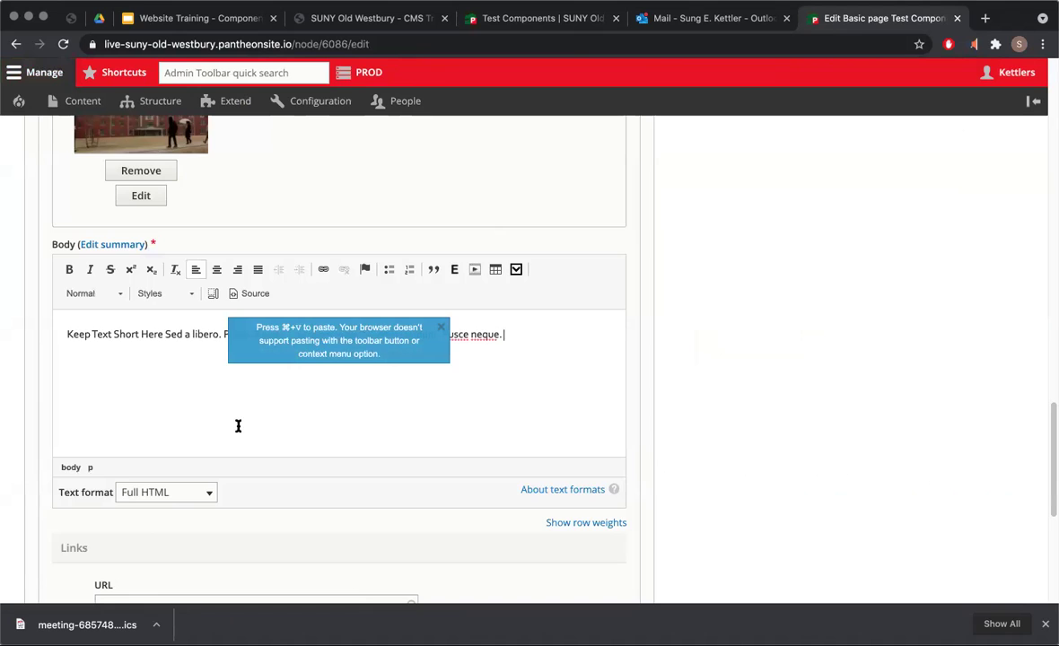
Fill in the CTA's first link with the URL <front> and the link text Homepage.
{"action": "scroll", "coordinate": [236, 425], "scroll_direction": "down", "scroll_amount": 5}
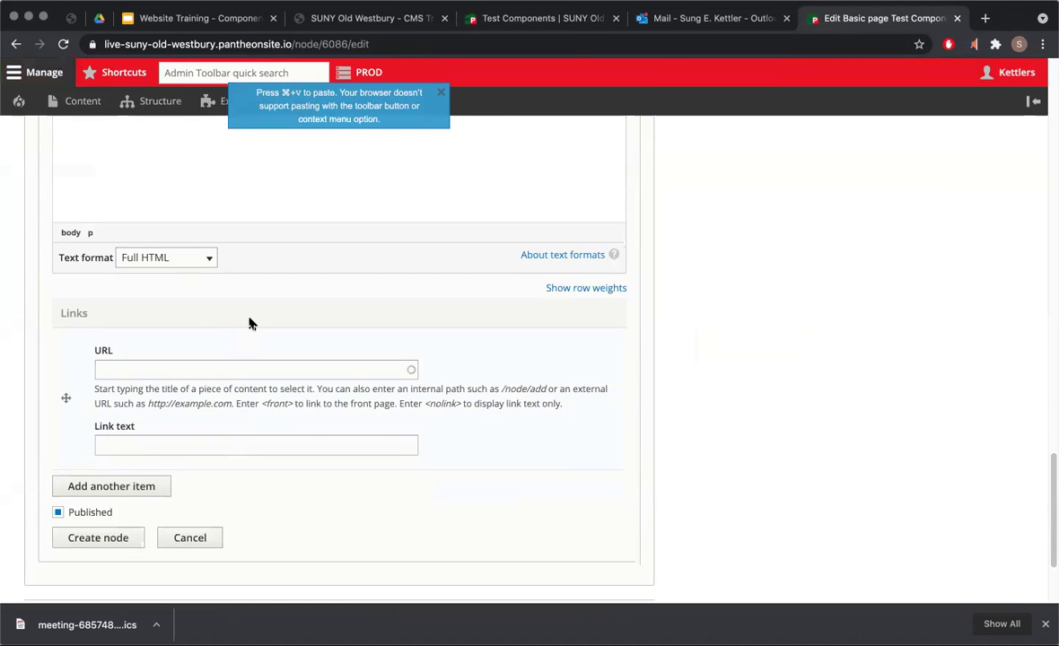
{"action": "scroll", "coordinate": [249, 318], "scroll_direction": "down", "scroll_amount": 2}
{"action": "left_click", "coordinate": [248, 316]}
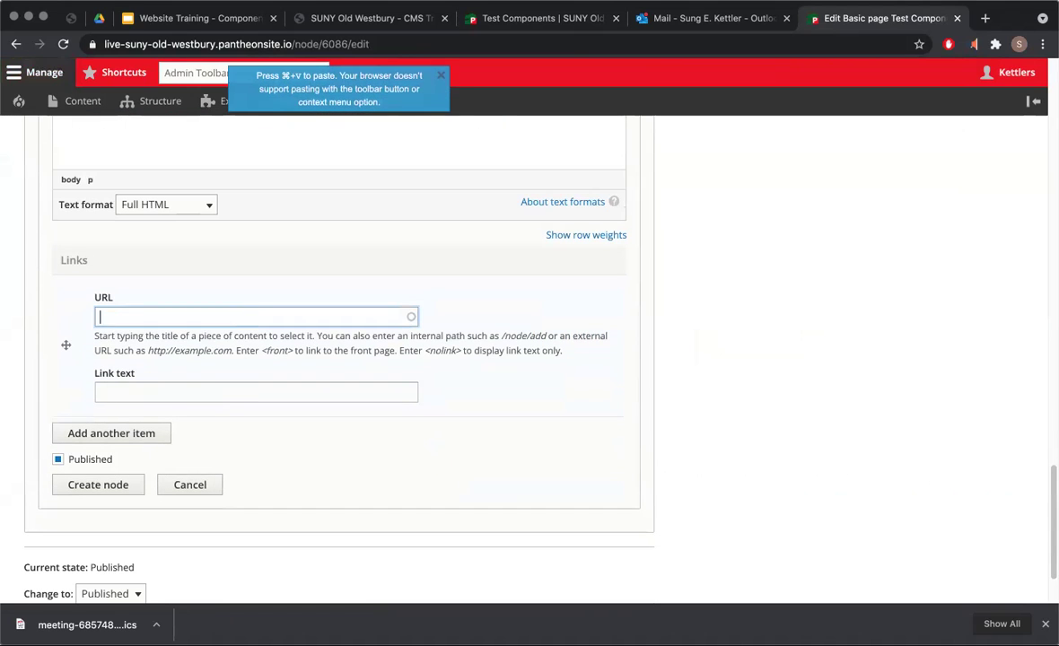
{"action": "type", "text": "<front>"}
{"action": "left_click", "coordinate": [239, 392]}
{"action": "type", "text": "Homepa"}
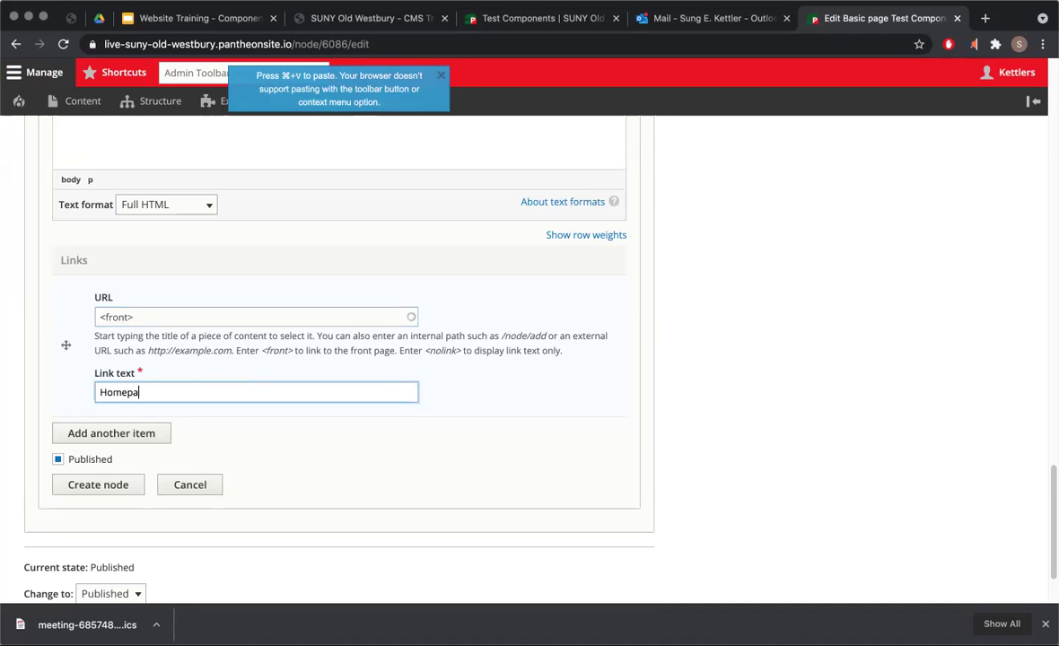
{"action": "type", "text": "ge"}
Add a second link to the CTA with the URL <front> and the link text Homepage.
{"action": "left_click", "coordinate": [162, 434]}
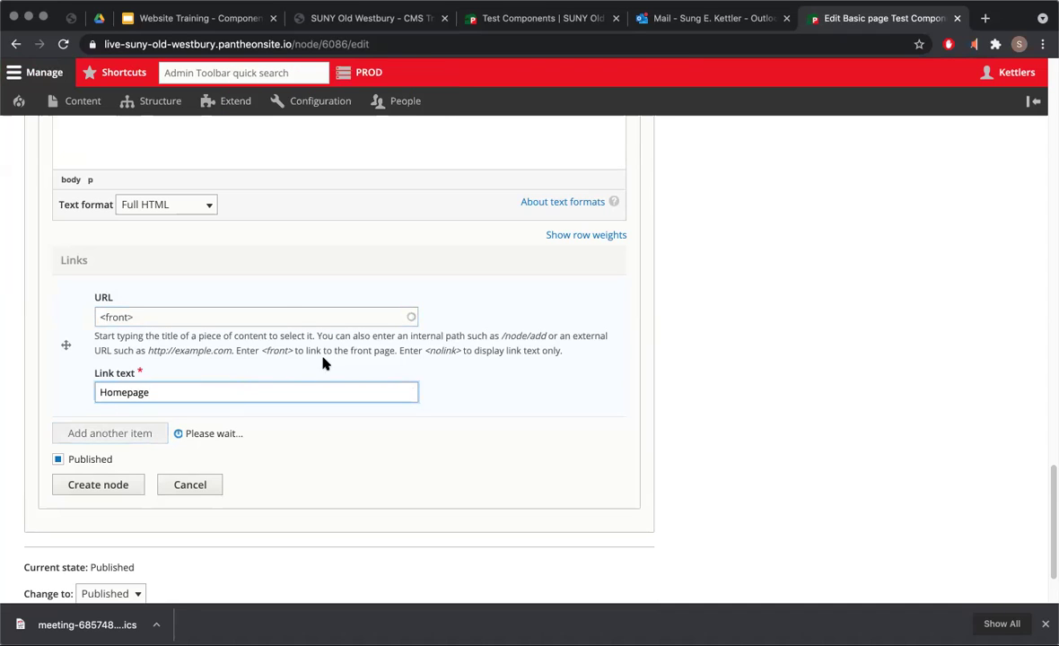
{"action": "scroll", "coordinate": [157, 427], "scroll_direction": "down", "scroll_amount": 2}
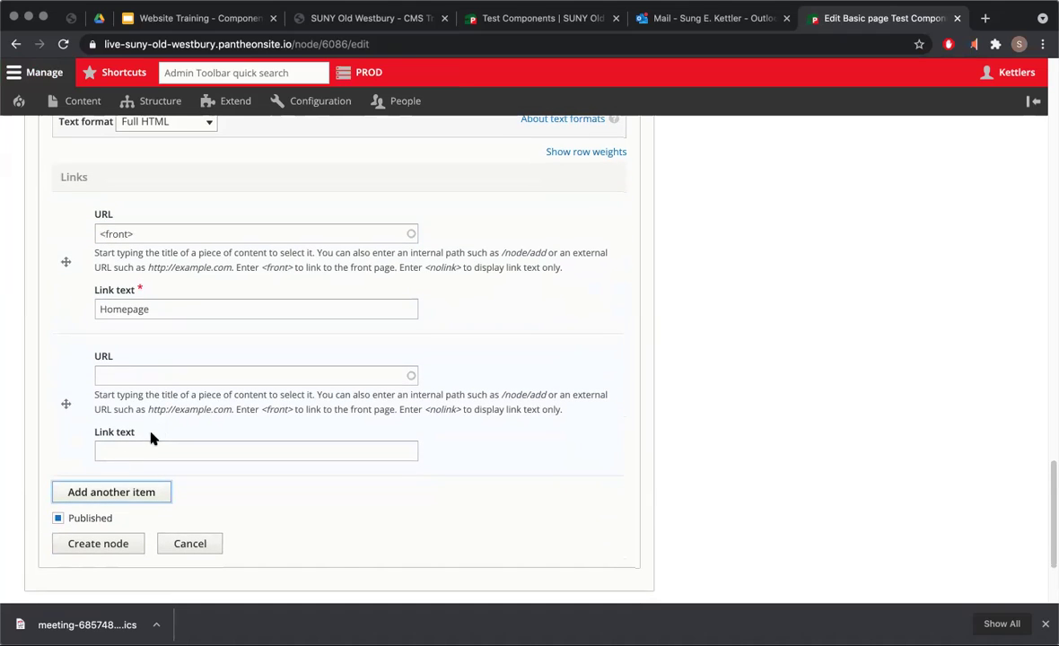
{"action": "left_click", "coordinate": [142, 371]}
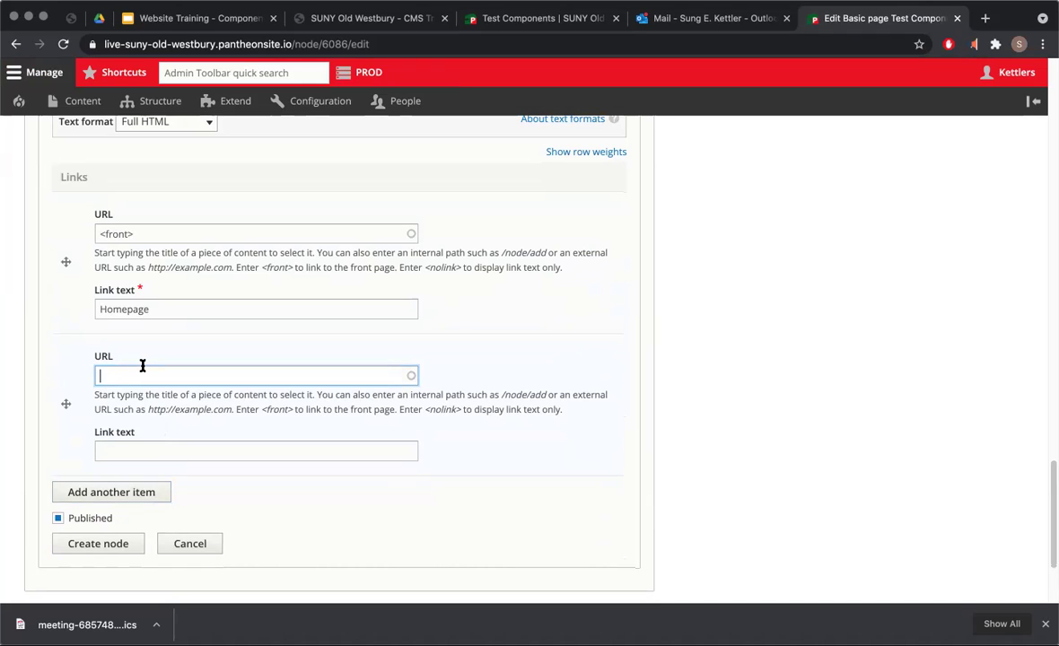
{"action": "type", "text": "<front>"}
{"action": "left_click", "coordinate": [123, 450]}
{"action": "type", "text": "Homepage"}
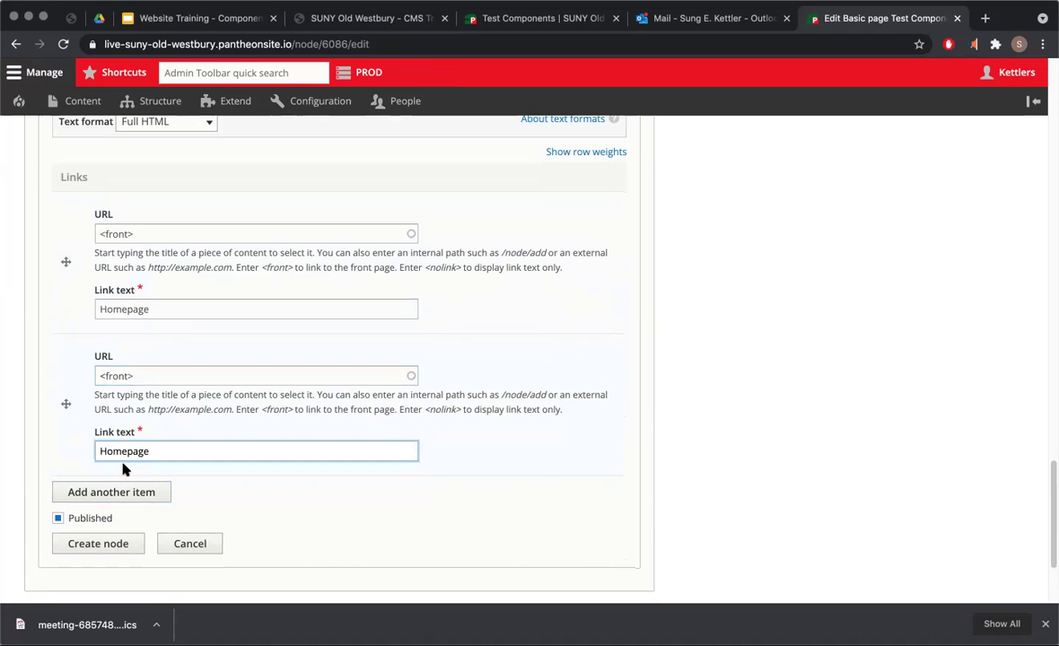
Create the horizontal call-to-action node and save the page with its Published state.
{"action": "scroll", "coordinate": [125, 466], "scroll_direction": "down", "scroll_amount": 2}
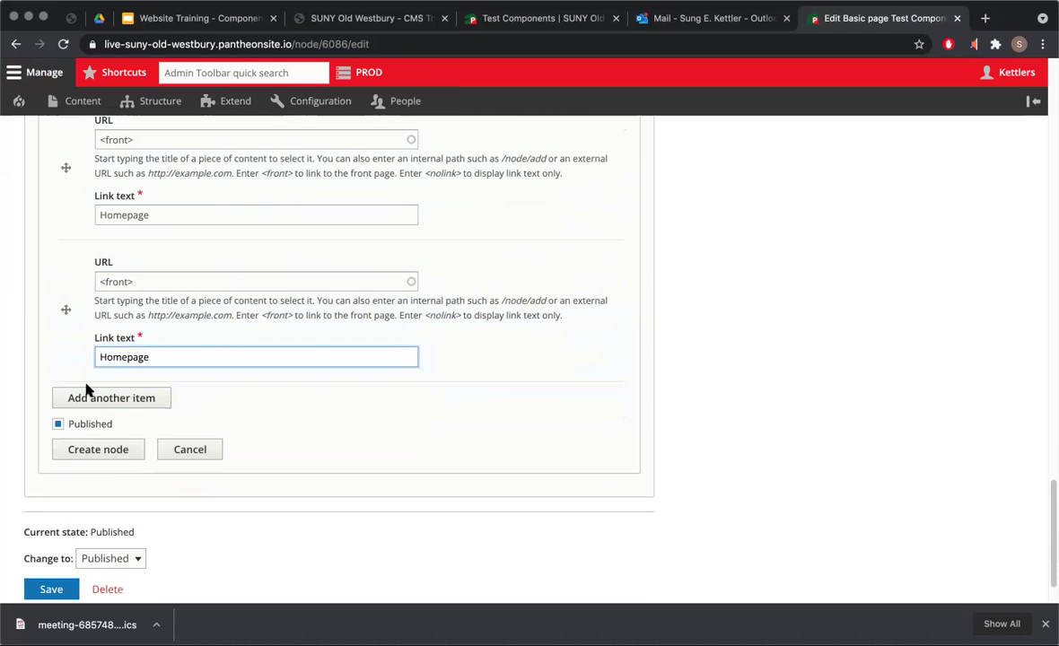
{"action": "left_click", "coordinate": [89, 450]}
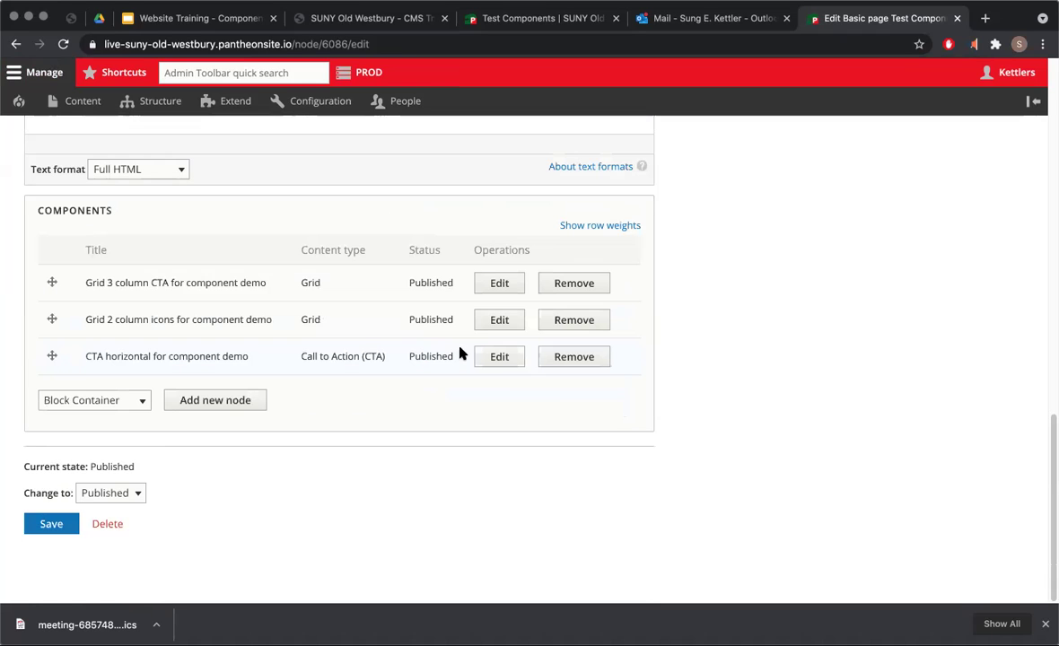
{"action": "left_click", "coordinate": [51, 524]}
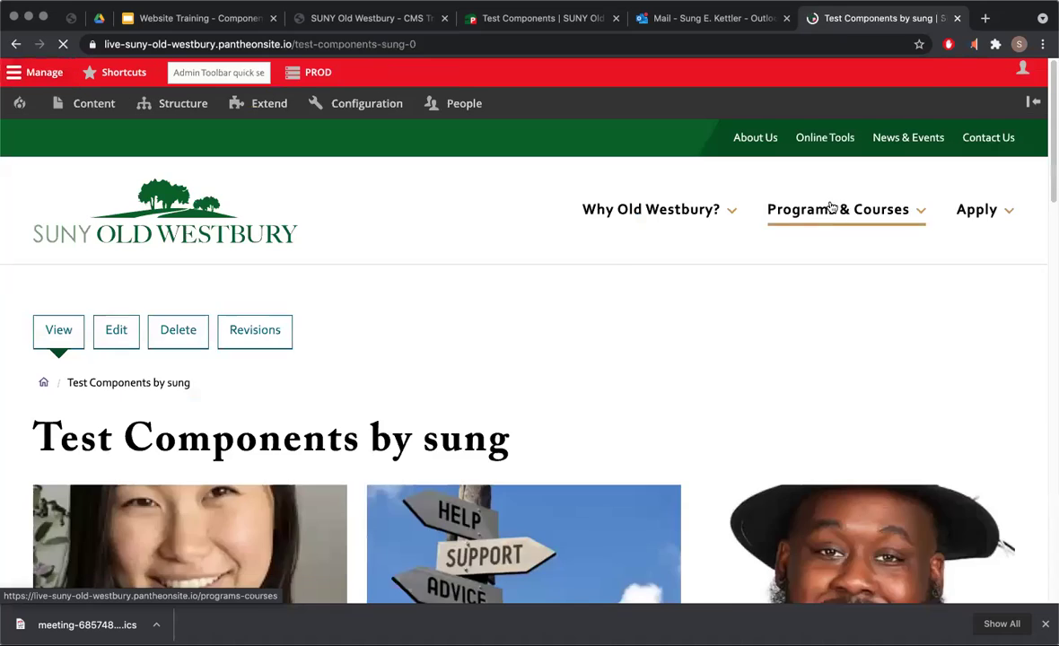
Check the horizontal CTA on the saved page, and examine the grey and green two-column CTA cards on the Test Components reference page.
{"action": "scroll", "coordinate": [780, 546], "scroll_direction": "down", "scroll_amount": 10}
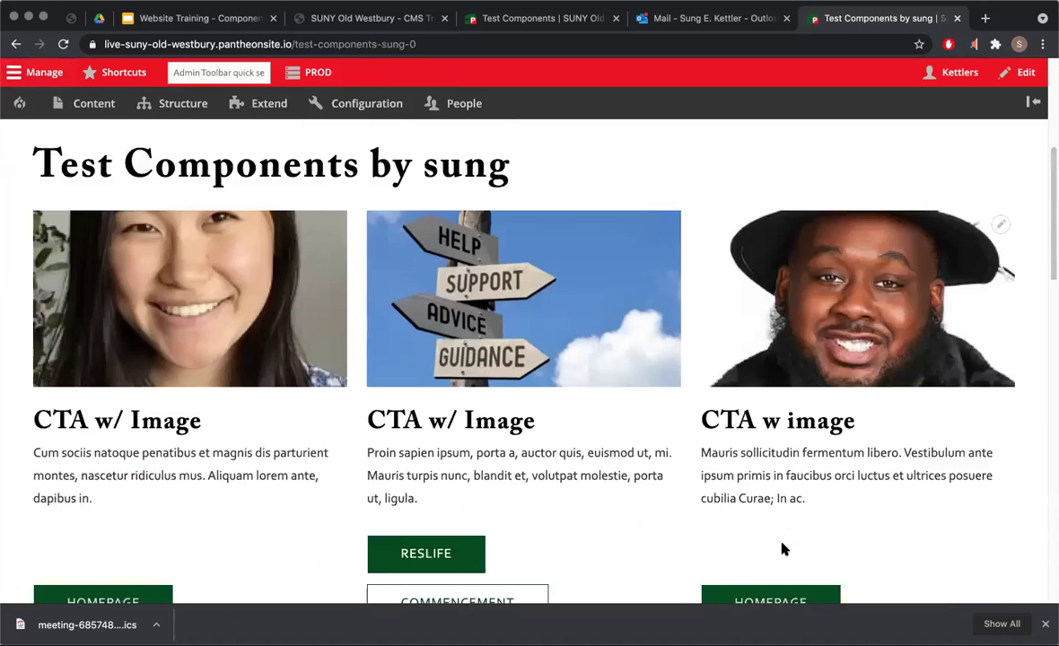
{"action": "scroll", "coordinate": [782, 549], "scroll_direction": "down", "scroll_amount": 3}
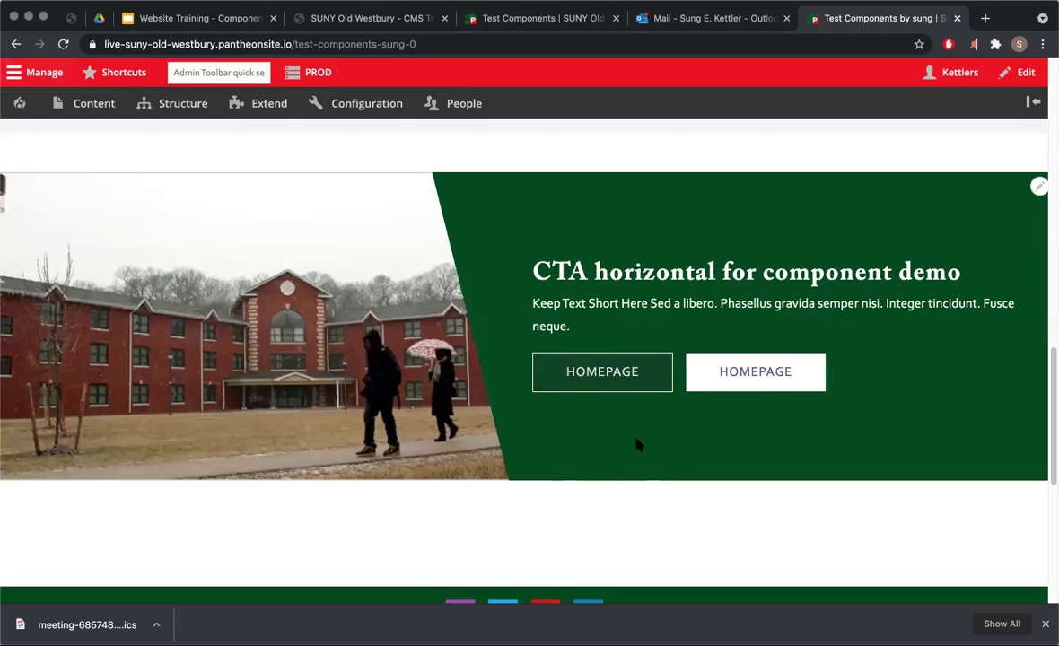
{"action": "scroll", "coordinate": [581, 511], "scroll_direction": "down", "scroll_amount": 2}
{"action": "scroll", "coordinate": [582, 512], "scroll_direction": "up", "scroll_amount": 3}
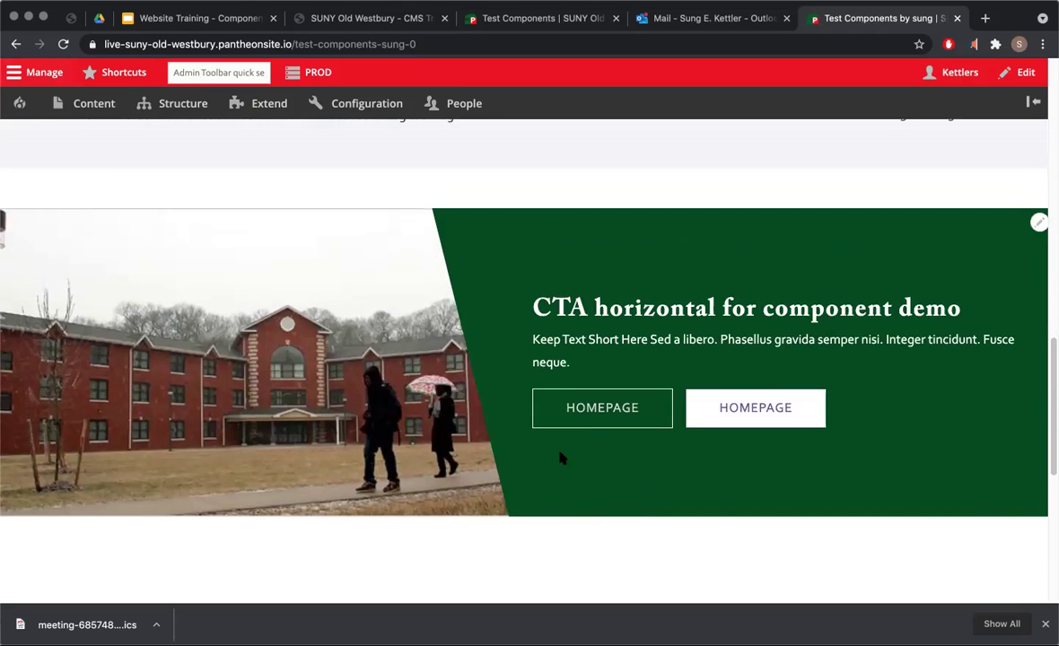
{"action": "left_click", "coordinate": [507, 18]}
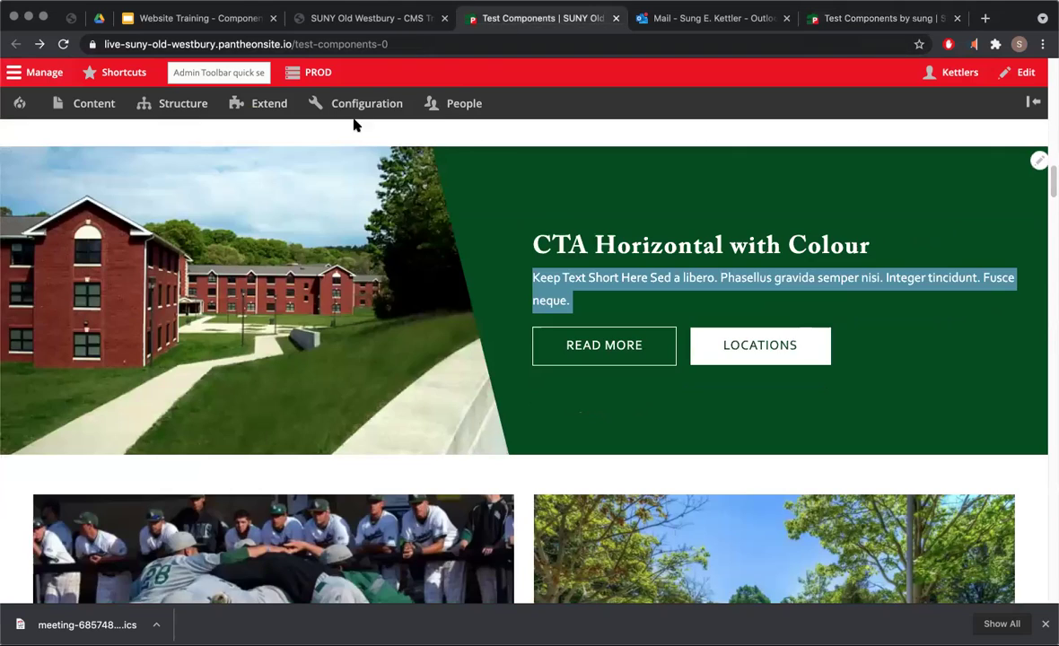
{"action": "scroll", "coordinate": [372, 362], "scroll_direction": "down", "scroll_amount": 10}
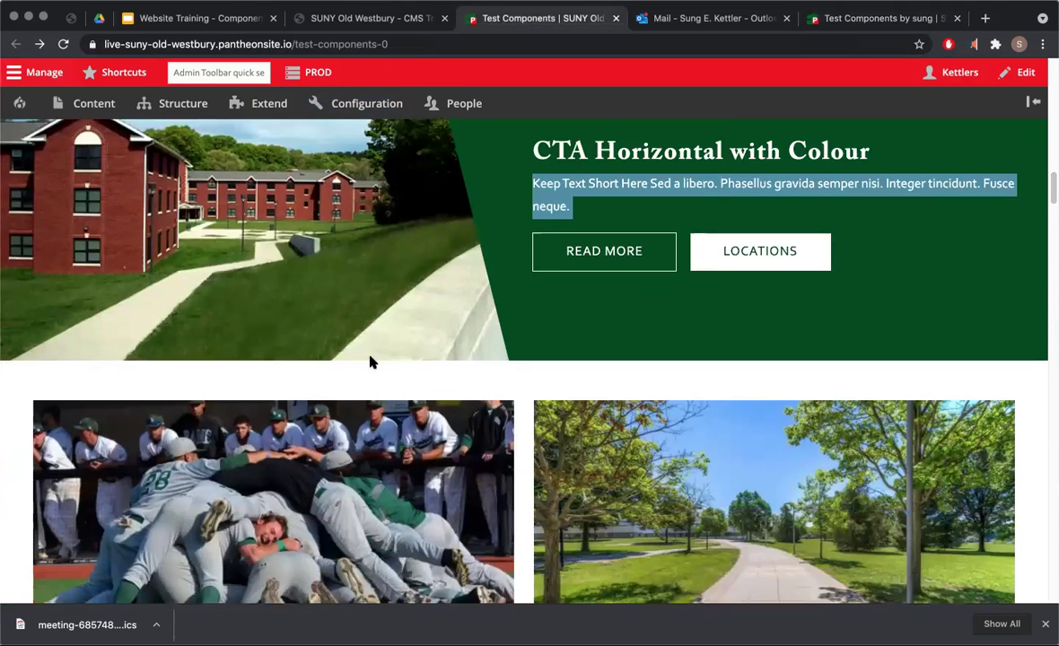
{"action": "scroll", "coordinate": [370, 359], "scroll_direction": "down", "scroll_amount": 2}
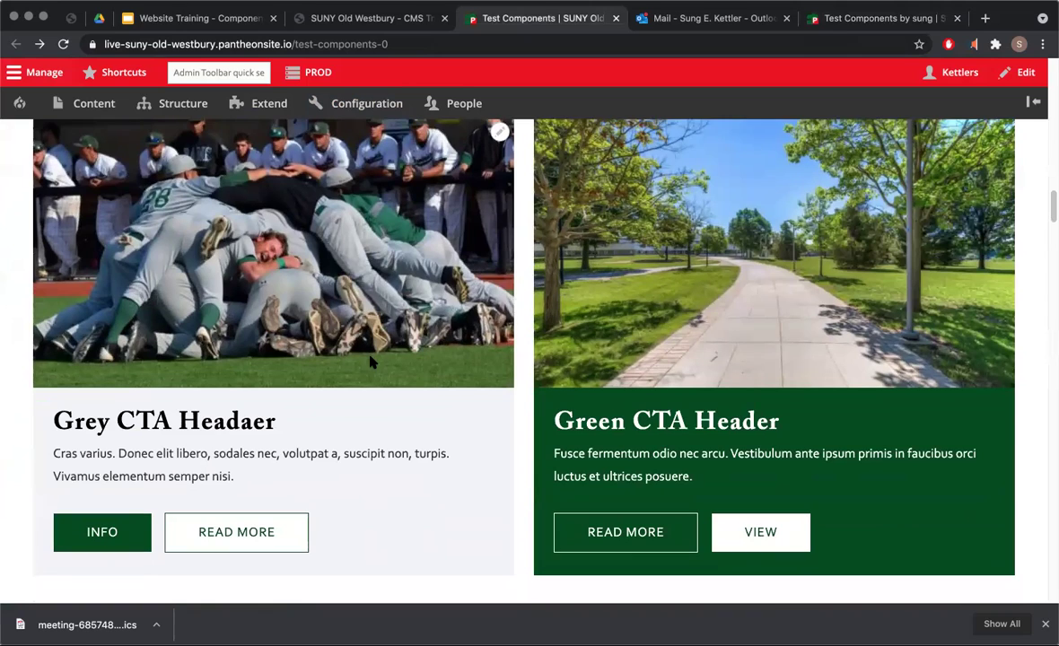
{"action": "scroll", "coordinate": [370, 359], "scroll_direction": "up", "scroll_amount": 1}
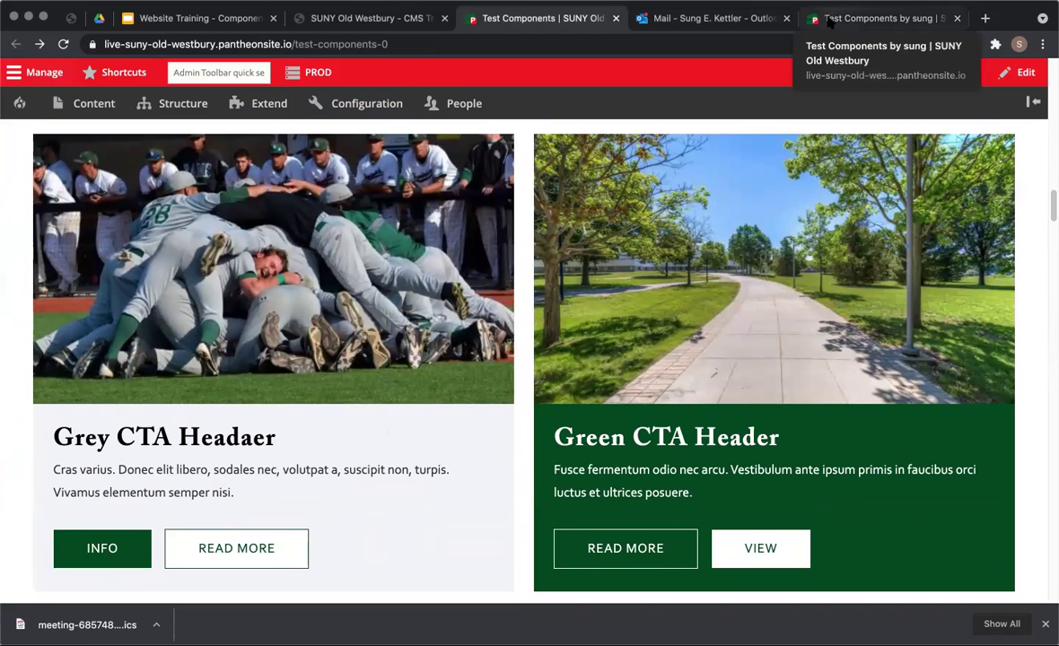
{"action": "scroll", "coordinate": [664, 265], "scroll_direction": "up", "scroll_amount": 1}
{"action": "scroll", "coordinate": [664, 265], "scroll_direction": "down", "scroll_amount": 1}
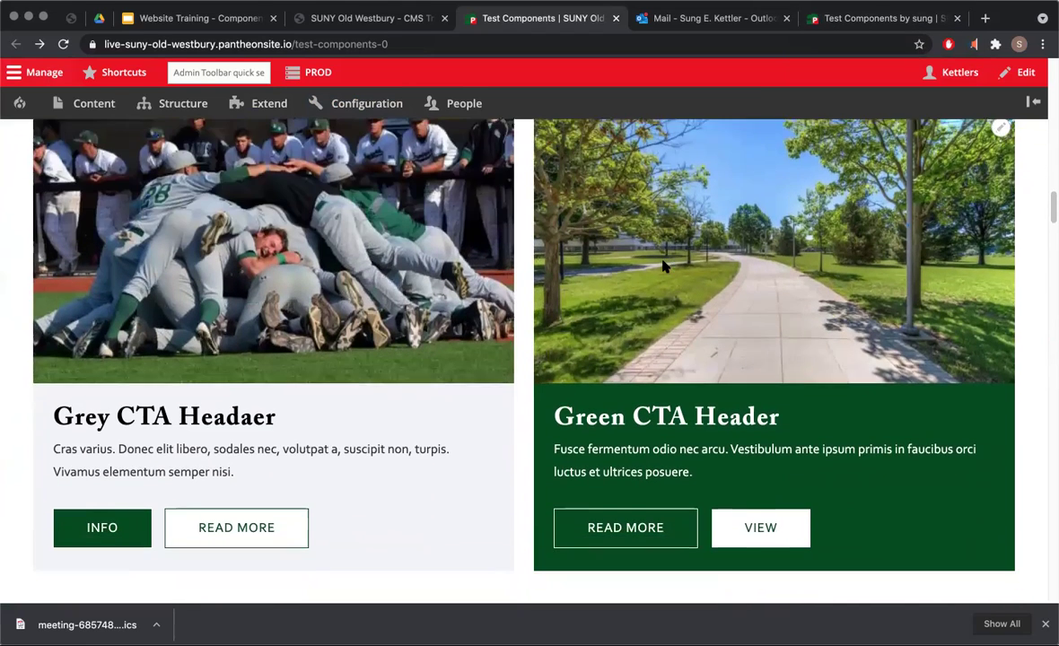
Reopen the demo page for editing and start a new Grid node in its components.
{"action": "left_click", "coordinate": [814, 21]}
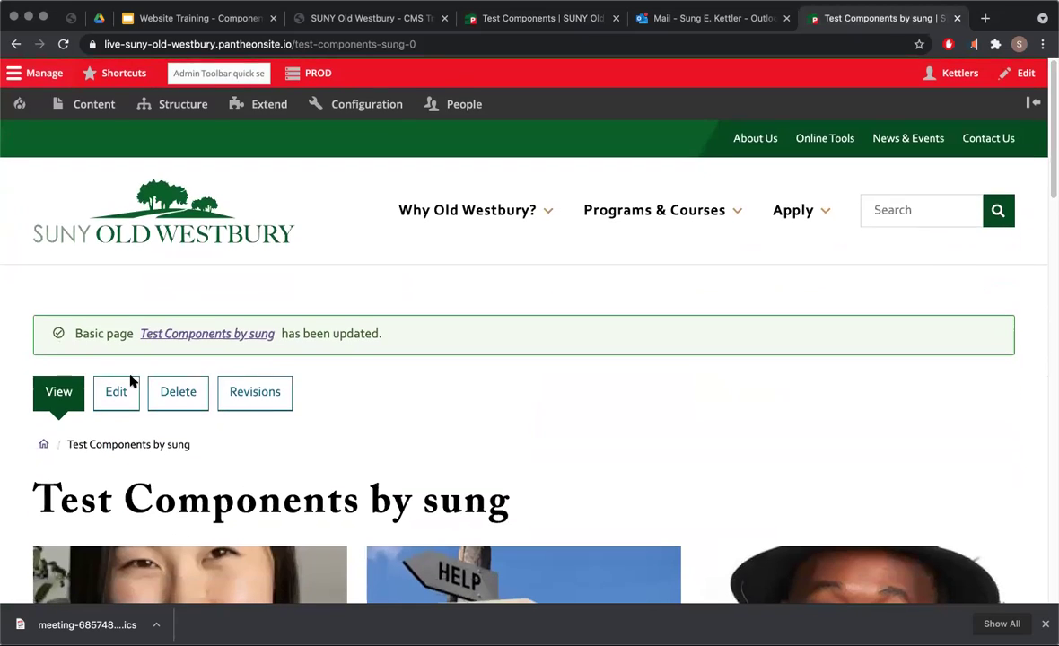
{"action": "left_click", "coordinate": [126, 390]}
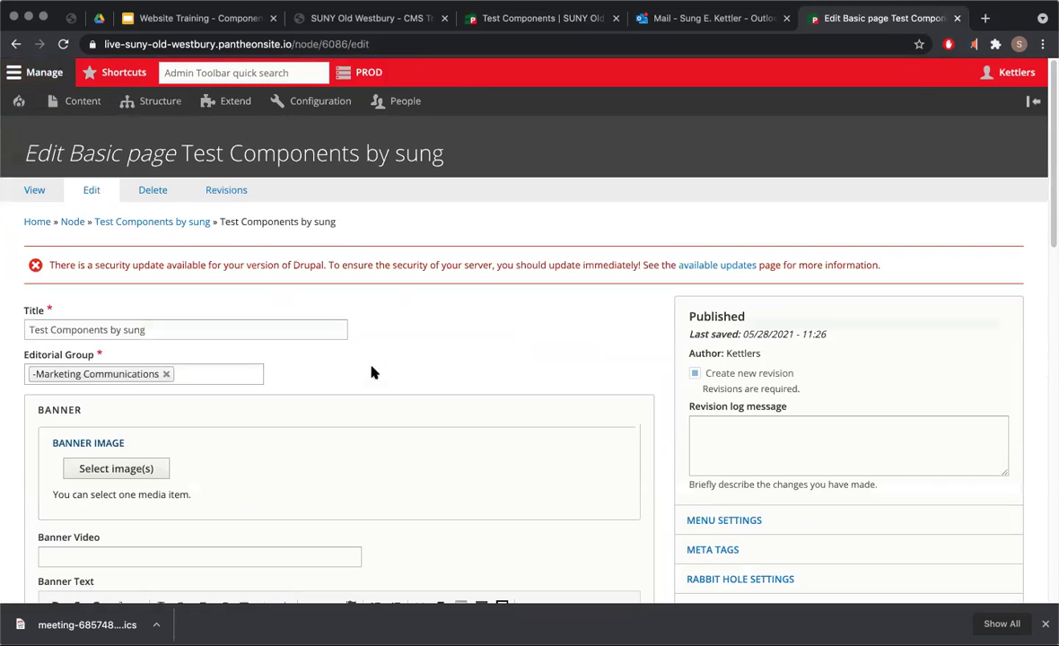
{"action": "scroll", "coordinate": [372, 373], "scroll_direction": "down", "scroll_amount": 15}
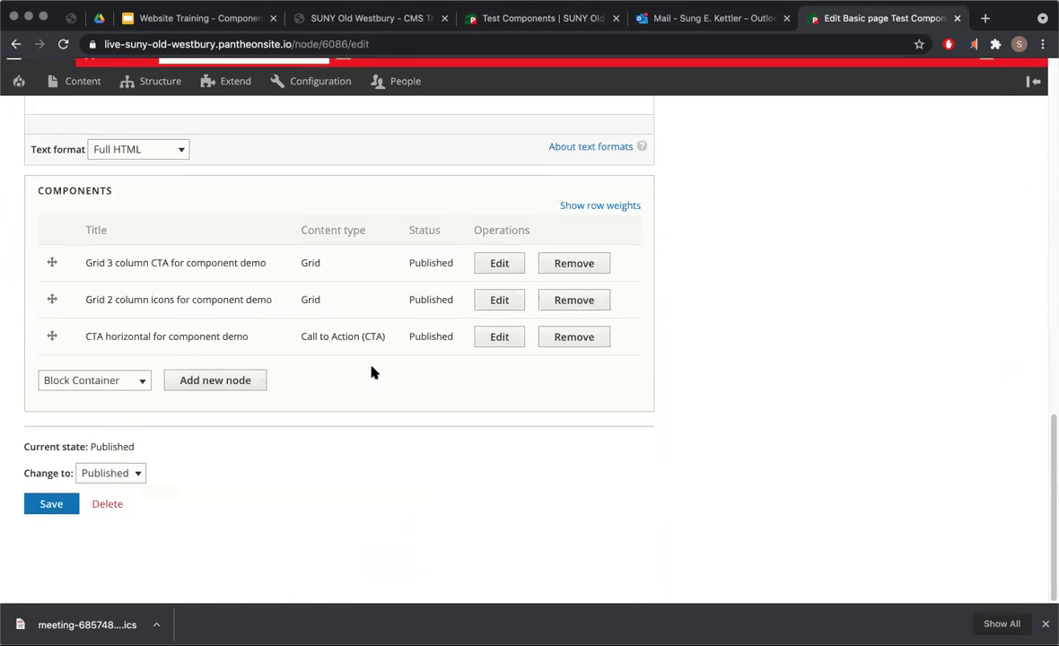
{"action": "left_click", "coordinate": [135, 400]}
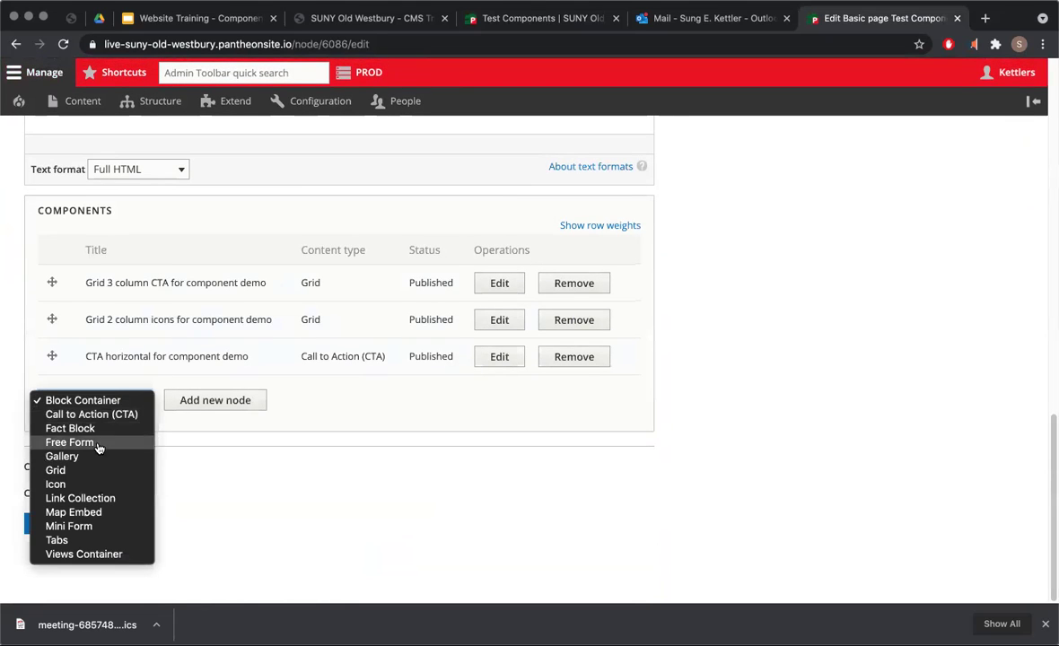
{"action": "left_click", "coordinate": [90, 470]}
{"action": "left_click", "coordinate": [217, 399]}
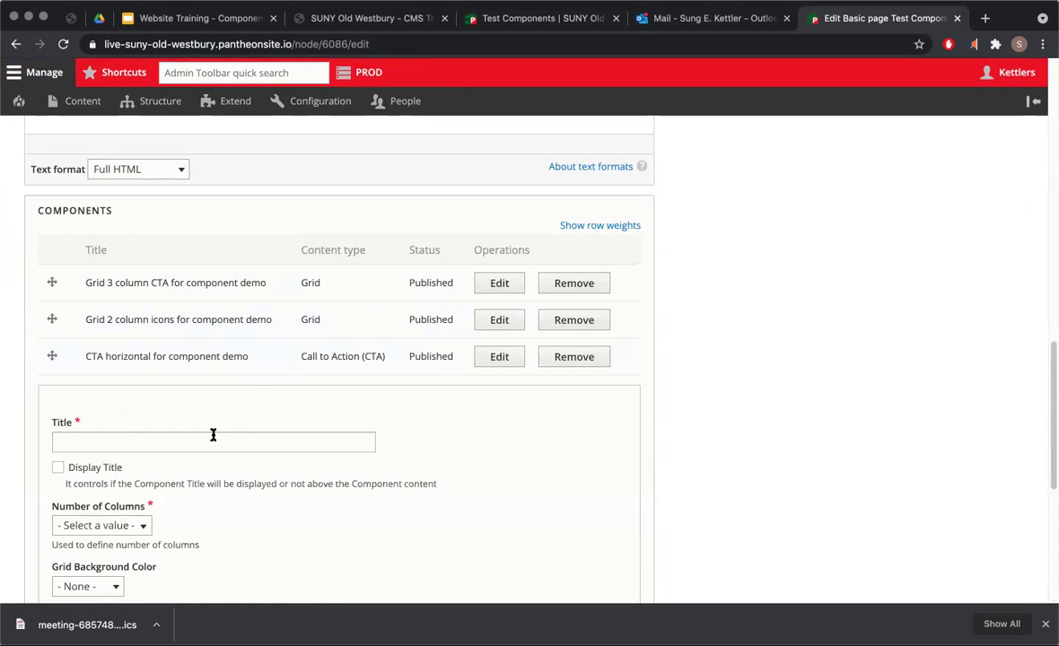
Title the new grid component "Grid 2 column CTA for component demo".
{"action": "left_click", "coordinate": [213, 437]}
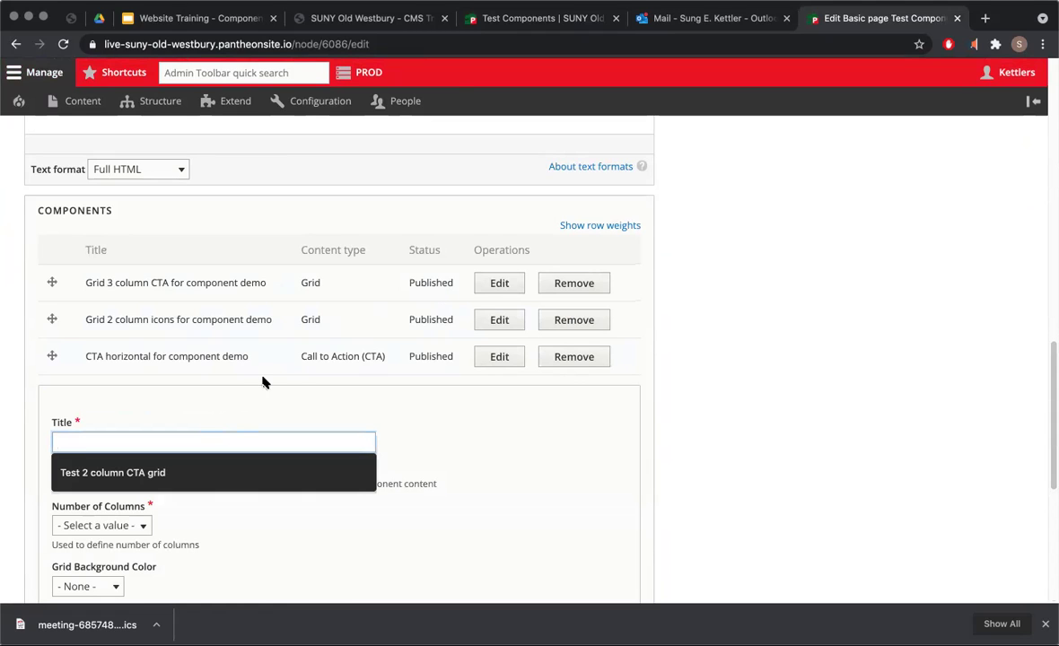
{"action": "type", "text": "Grid 2 column CTA for"}
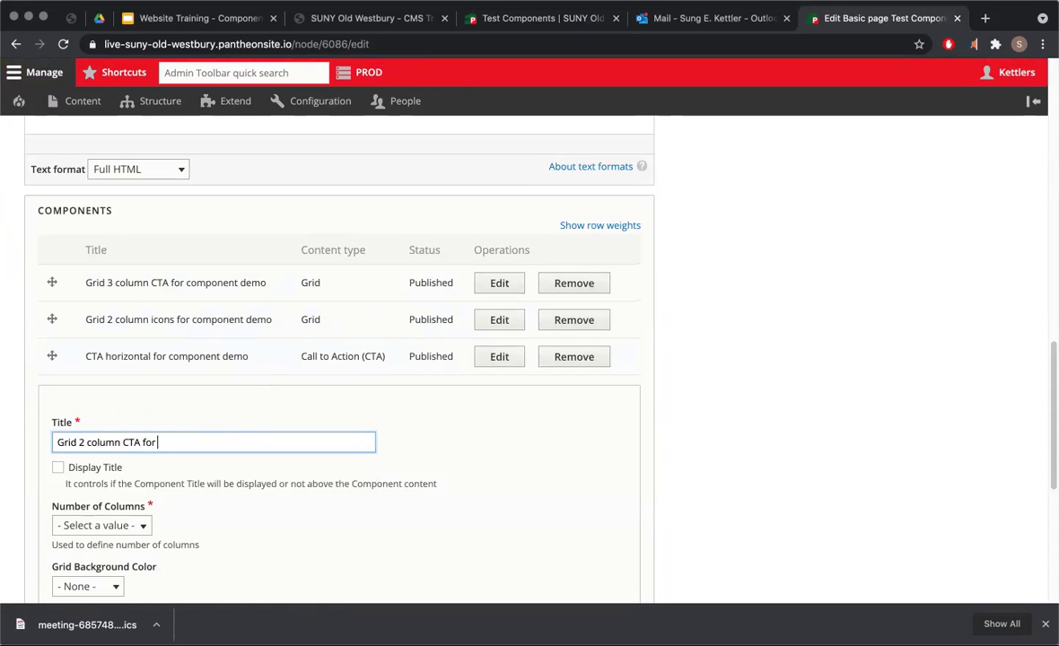
{"action": "type", "text": "nent demo"}
{"action": "left_click", "coordinate": [231, 480]}
Set the grid's number of columns to 2 and leave its background color at None.
{"action": "scroll", "coordinate": [235, 481], "scroll_direction": "down", "scroll_amount": 1}
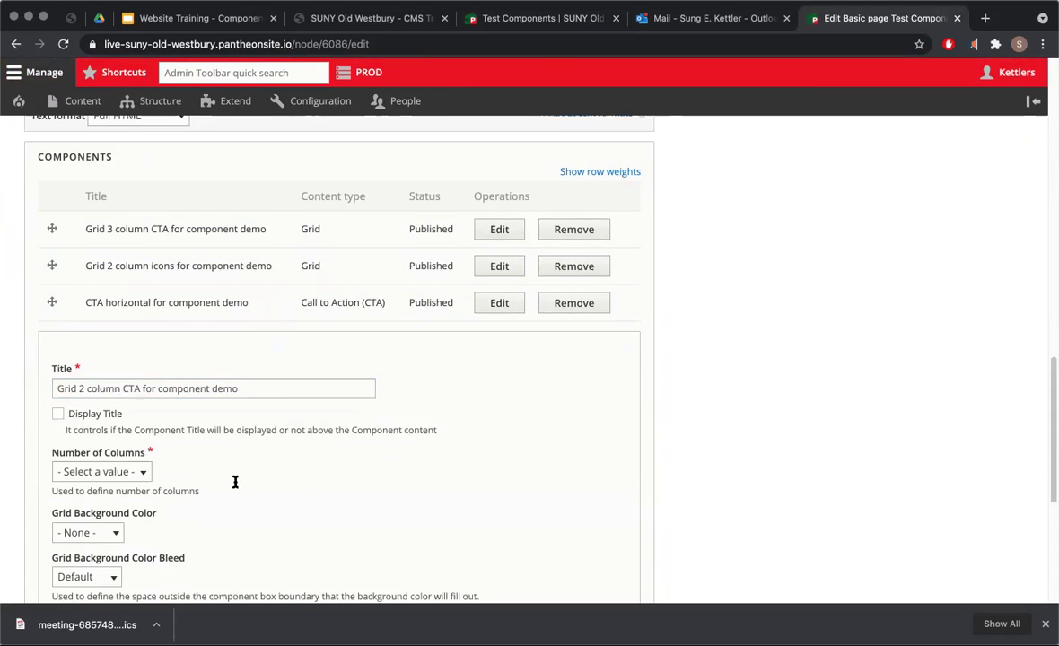
{"action": "scroll", "coordinate": [233, 481], "scroll_direction": "down", "scroll_amount": 4}
{"action": "left_click", "coordinate": [138, 312]}
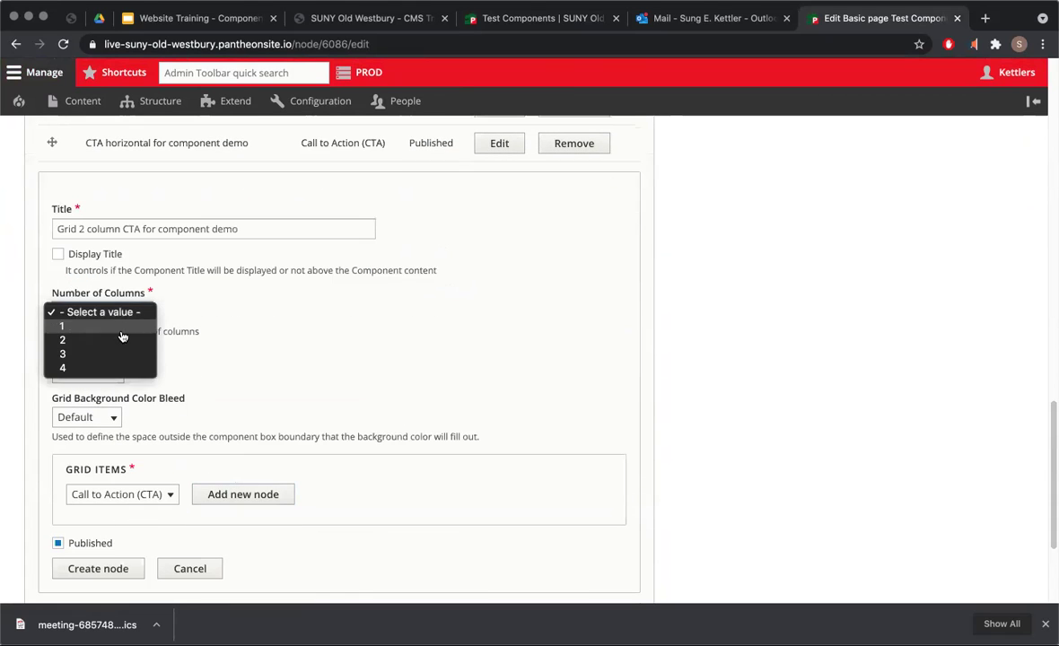
{"action": "left_click", "coordinate": [120, 341]}
{"action": "scroll", "coordinate": [123, 297], "scroll_direction": "down", "scroll_amount": 2}
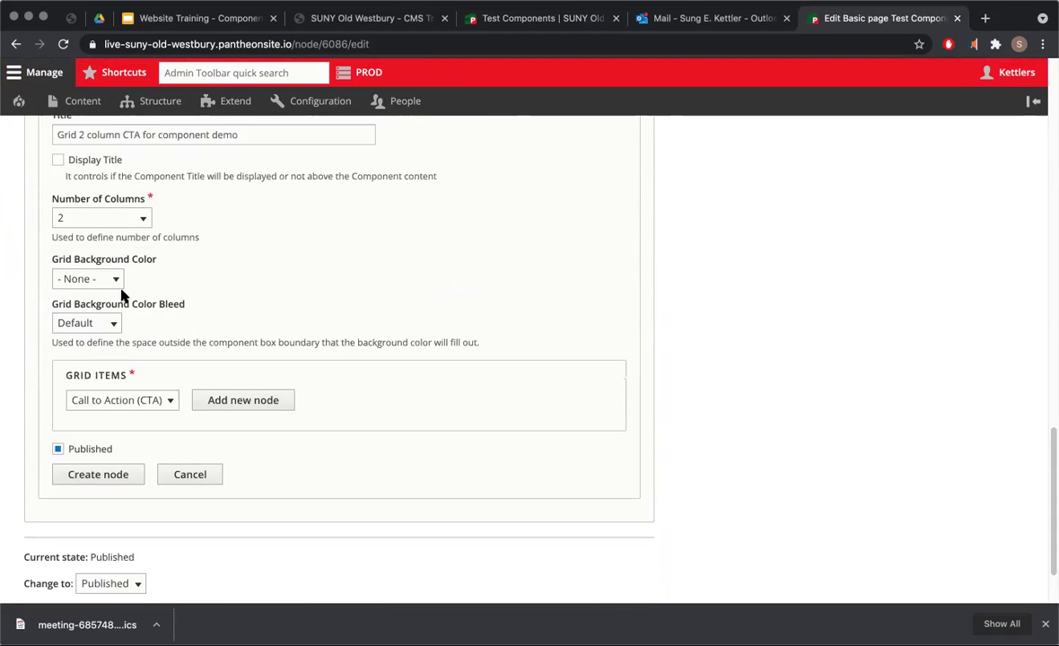
{"action": "left_click", "coordinate": [103, 281]}
{"action": "left_click", "coordinate": [103, 281]}
{"action": "scroll", "coordinate": [206, 328], "scroll_direction": "down", "scroll_amount": 1}
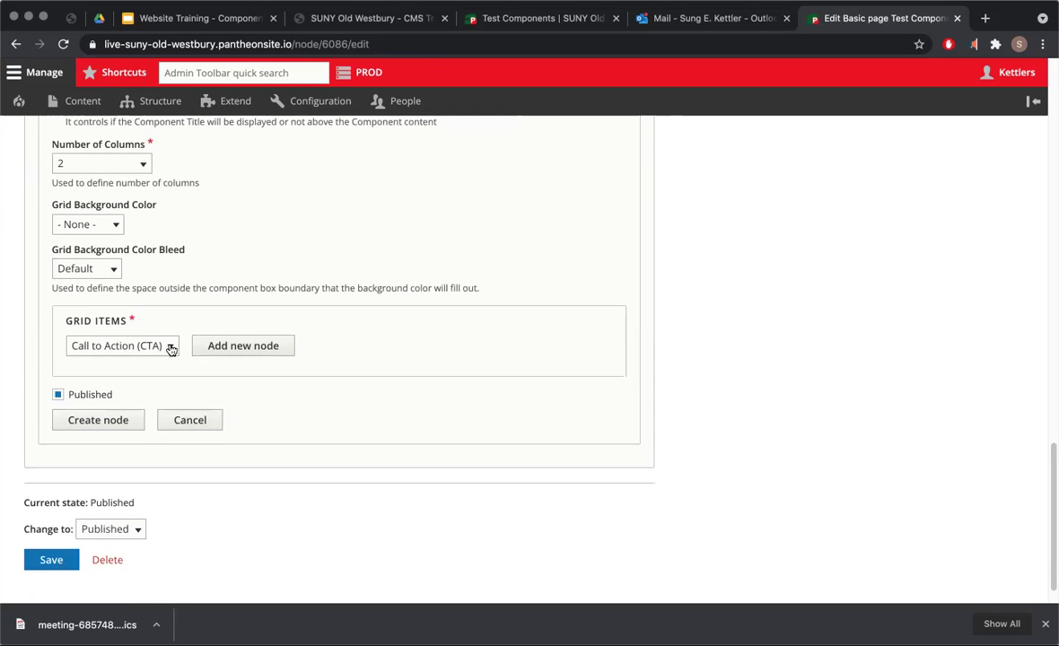
Add a new Call to Action (CTA) node to the grid items and title it "CTA 1 for component demo".
{"action": "left_click", "coordinate": [209, 348]}
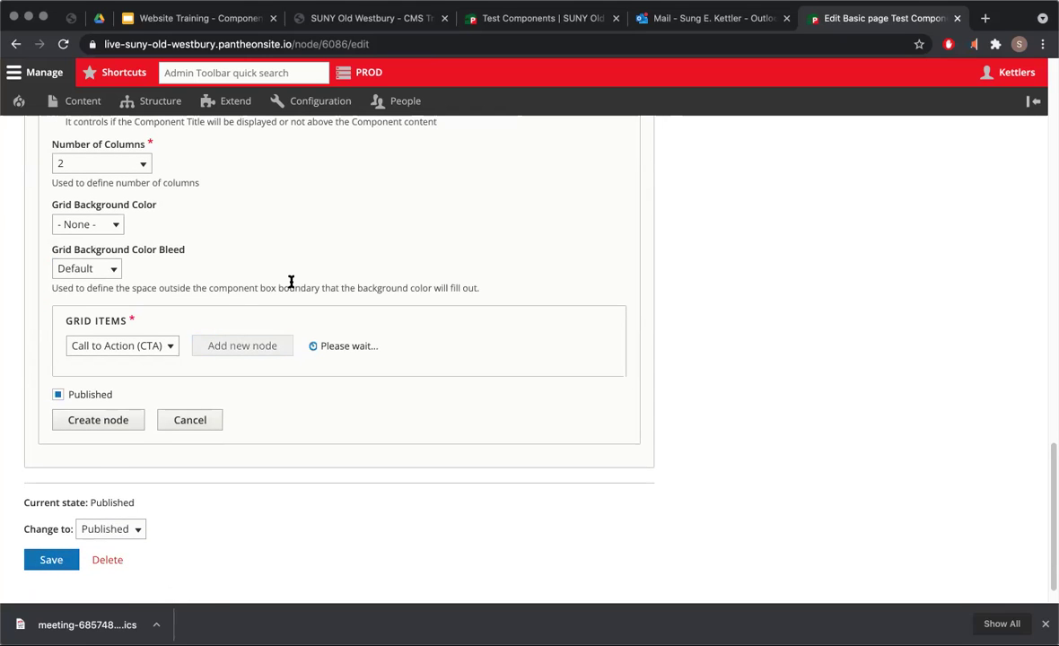
{"action": "scroll", "coordinate": [278, 250], "scroll_direction": "down", "scroll_amount": 3}
{"action": "left_click", "coordinate": [253, 248]}
{"action": "type", "text": "CTA"}
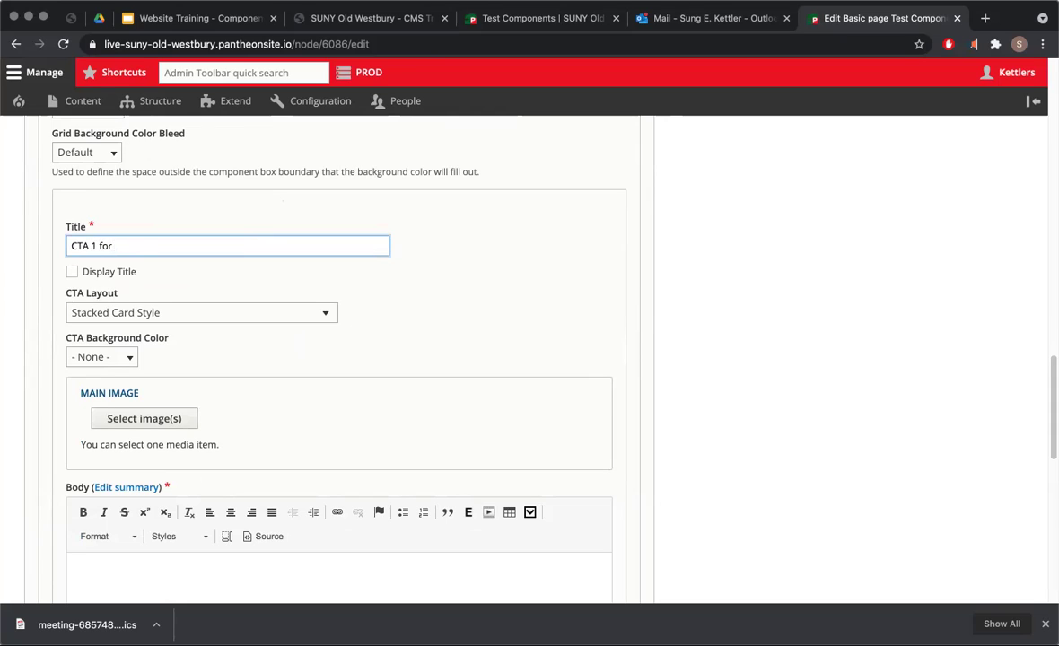
{"action": "type", "text": "1 for component demo"}
Replace the CTA's title with "Grey CTA Headaer" copied from the Test Components reference page, and turn on its title display.
{"action": "left_click", "coordinate": [482, 25]}
{"action": "left_click_drag", "start_coordinate": [314, 427], "coordinate": [52, 428]}
{"action": "key", "text": "super+c"}
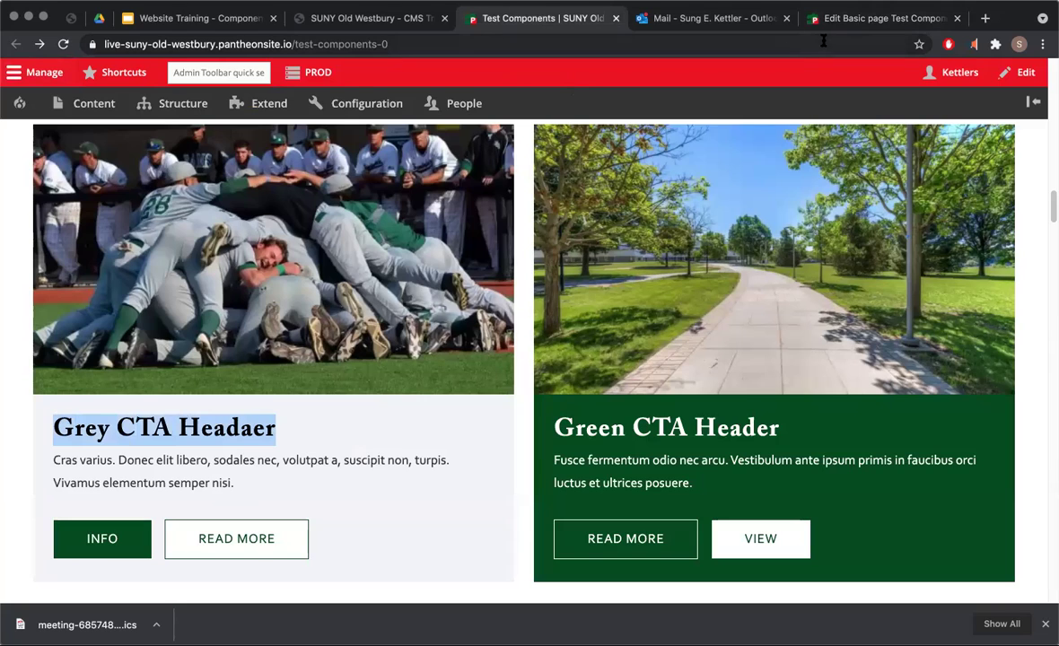
{"action": "left_click", "coordinate": [877, 18]}
{"action": "left_click_drag", "start_coordinate": [241, 244], "coordinate": [5, 248]}
{"action": "key", "text": "super+v"}
{"action": "left_click", "coordinate": [71, 271]}
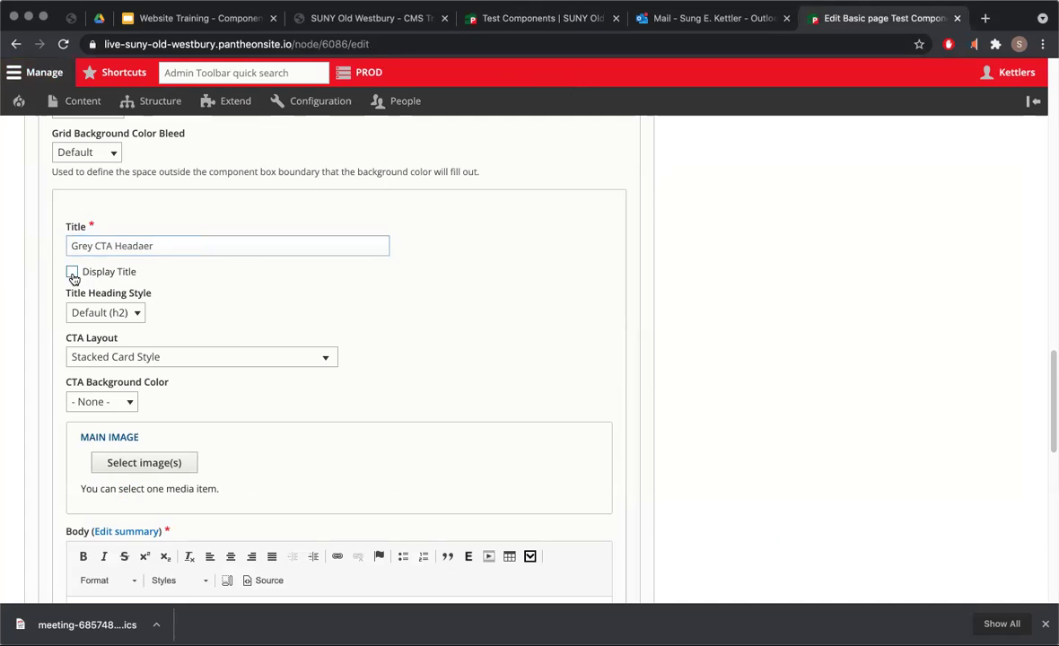
Review the grid settings and keep the CTA's layout as Stacked Card Style.
{"action": "scroll", "coordinate": [198, 305], "scroll_direction": "up", "scroll_amount": 1}
{"action": "scroll", "coordinate": [199, 309], "scroll_direction": "up", "scroll_amount": 5}
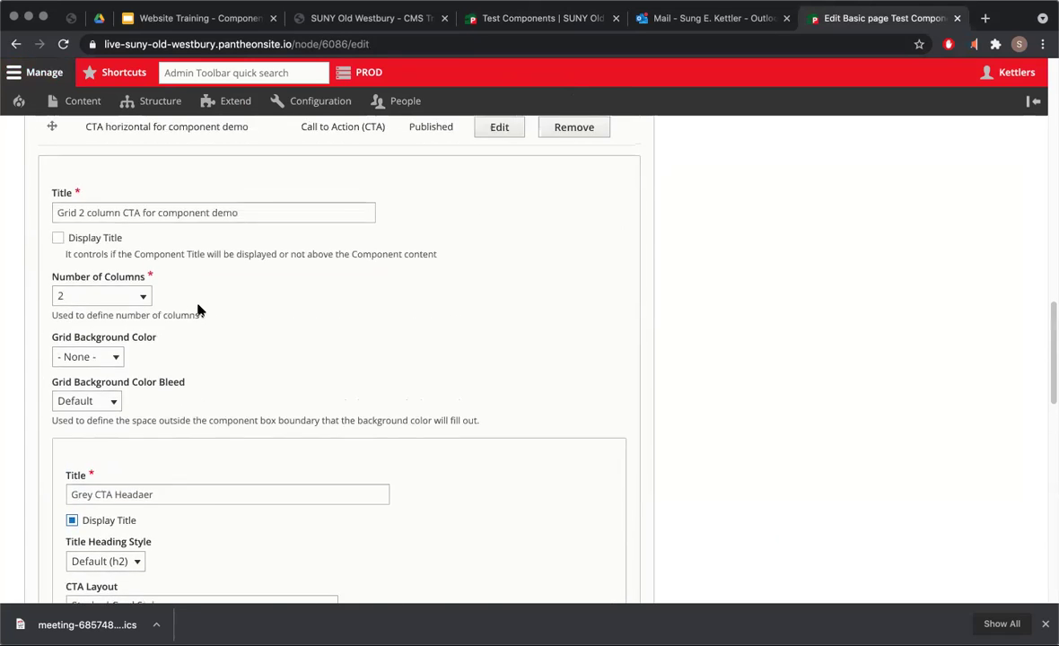
{"action": "scroll", "coordinate": [199, 309], "scroll_direction": "down", "scroll_amount": 6}
{"action": "scroll", "coordinate": [199, 310], "scroll_direction": "down", "scroll_amount": 1}
{"action": "left_click", "coordinate": [189, 298]}
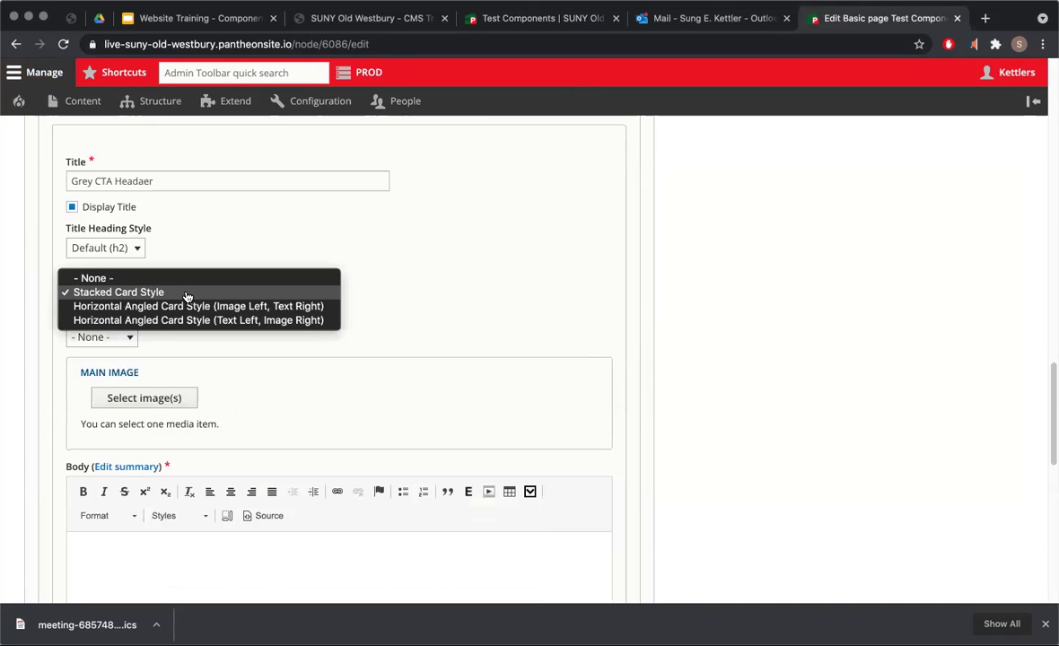
{"action": "left_click", "coordinate": [148, 292]}
Set the CTA's background color to Light Gray, comparing with the grey card on the reference page.
{"action": "scroll", "coordinate": [239, 239], "scroll_direction": "down", "scroll_amount": 2}
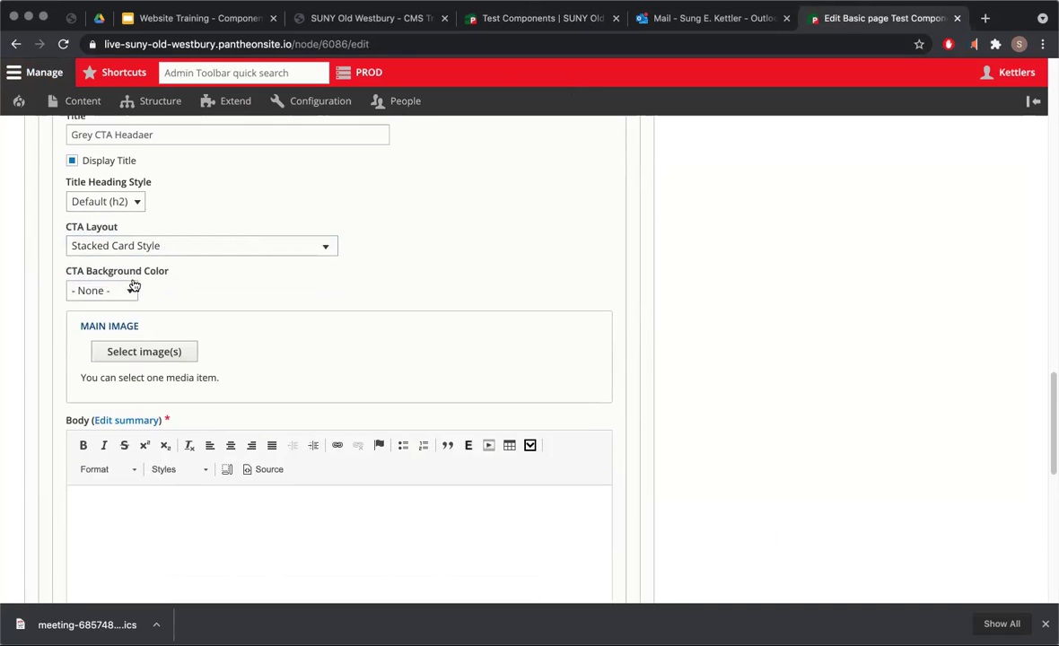
{"action": "left_click", "coordinate": [133, 285]}
{"action": "left_click", "coordinate": [89, 303]}
{"action": "left_click", "coordinate": [468, 12]}
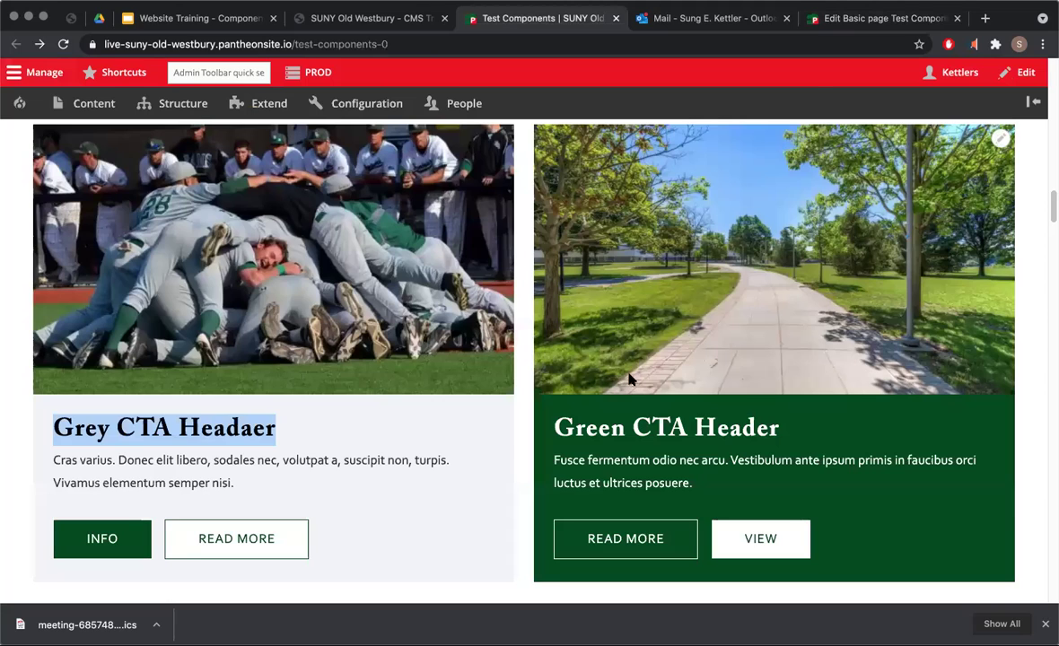
{"action": "left_click", "coordinate": [879, 18]}
{"action": "left_click", "coordinate": [133, 289]}
{"action": "left_click", "coordinate": [113, 303]}
{"action": "scroll", "coordinate": [278, 302], "scroll_direction": "down", "scroll_amount": 2}
{"action": "scroll", "coordinate": [279, 303], "scroll_direction": "down", "scroll_amount": 1}
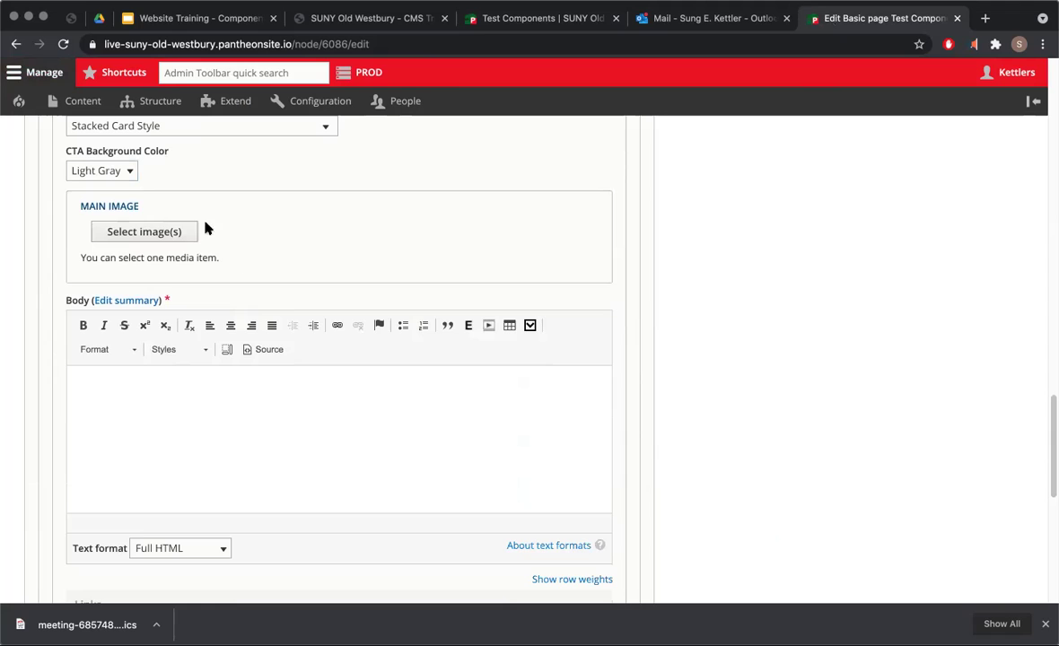
Check the reference card's image, open image selection for the CTA's main image, and search existing images by the name "baseball".
{"action": "left_click", "coordinate": [509, 26]}
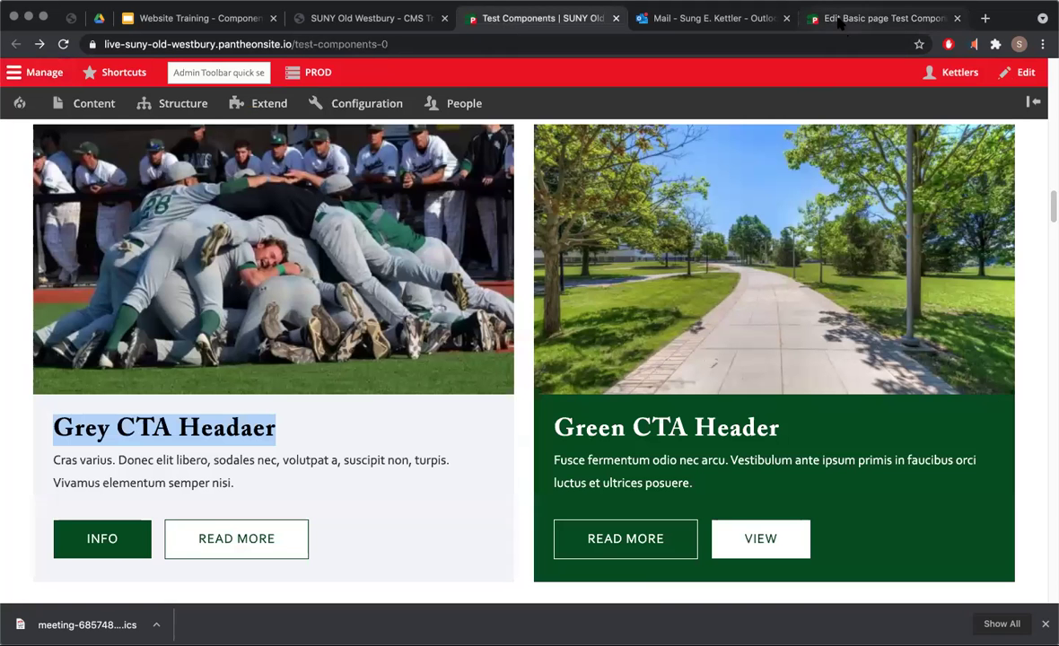
{"action": "left_click", "coordinate": [879, 18]}
{"action": "left_click", "coordinate": [115, 229]}
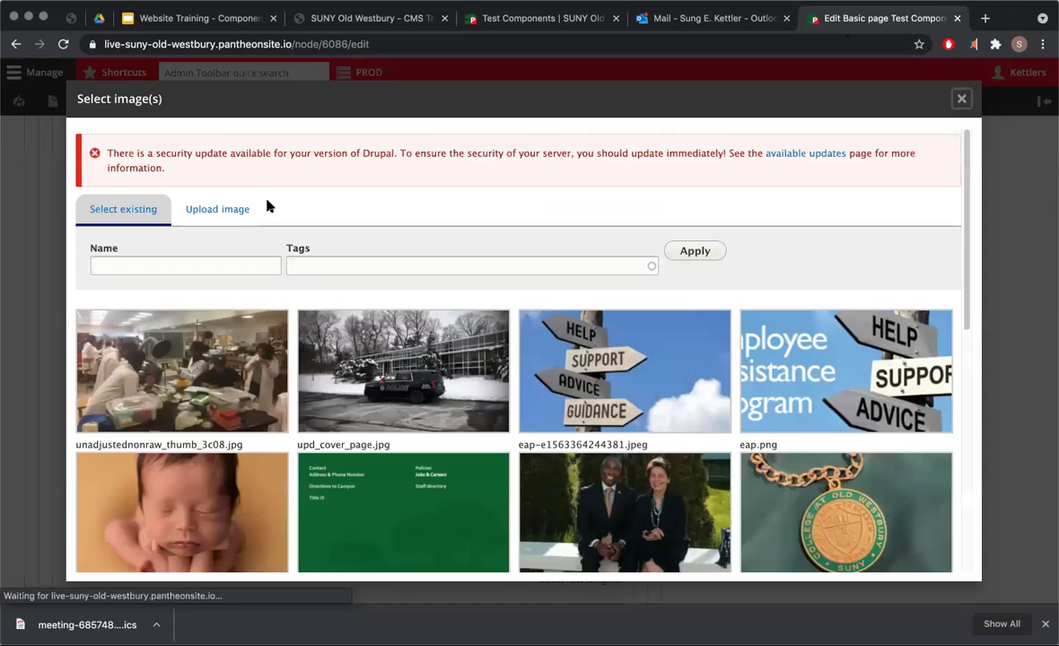
{"action": "left_click", "coordinate": [186, 265]}
{"action": "type", "text": "baseball"}
{"action": "key", "text": "Return"}
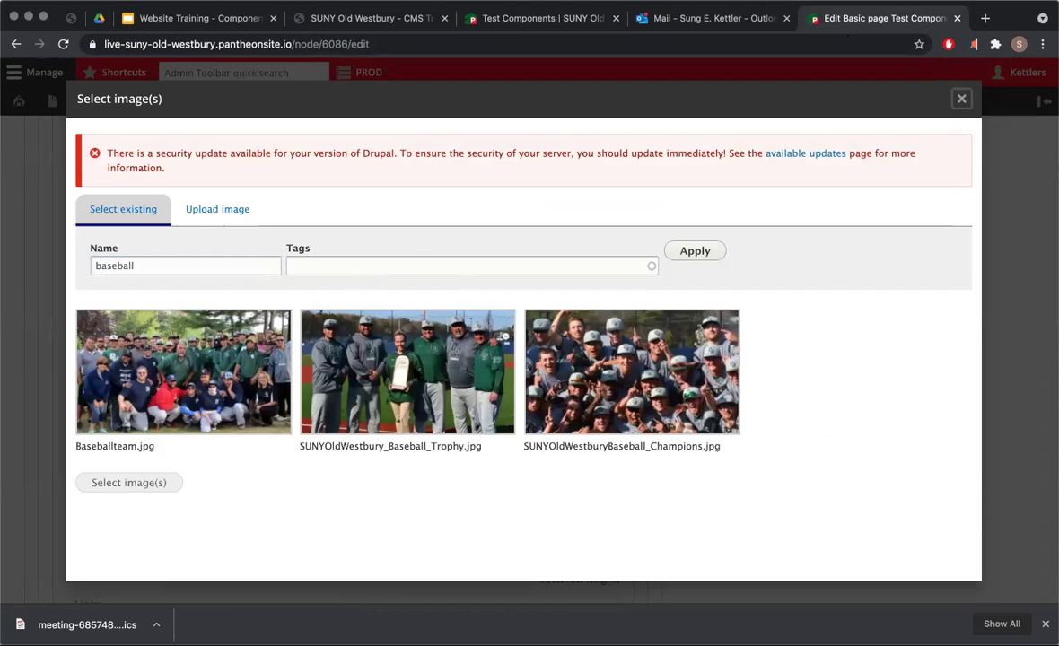
Clear the name search, filter the existing images by the Athletics tag, and select Student_Athletics25.jpg.
{"action": "triple_click", "coordinate": [236, 266]}
{"action": "key", "text": "BackSpace"}
{"action": "left_click", "coordinate": [350, 267]}
{"action": "type", "text": "athl"}
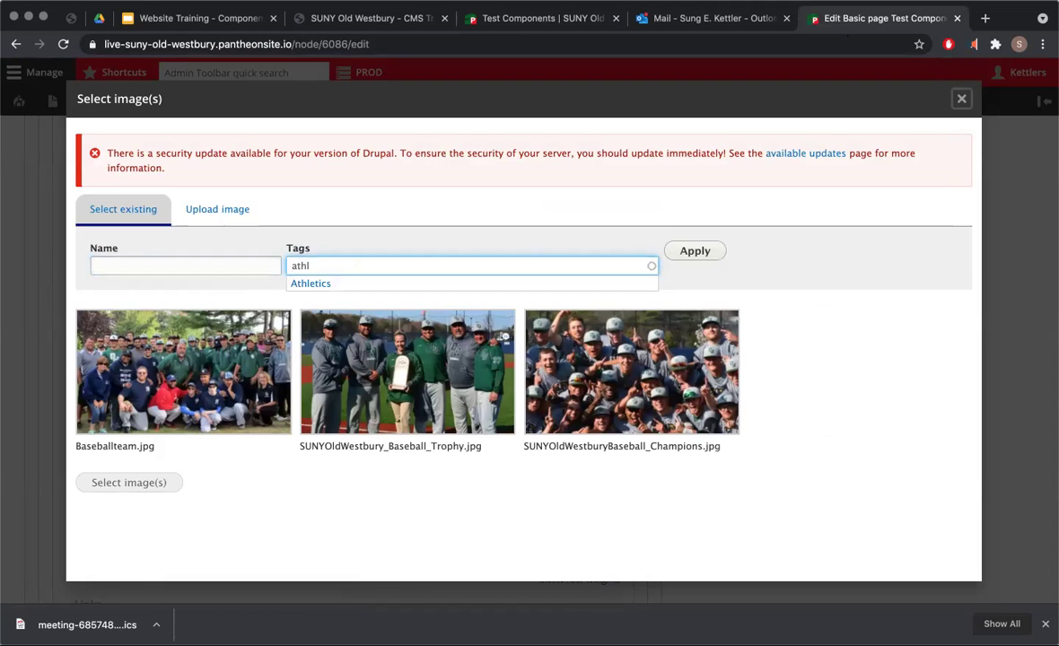
{"action": "left_click", "coordinate": [312, 284]}
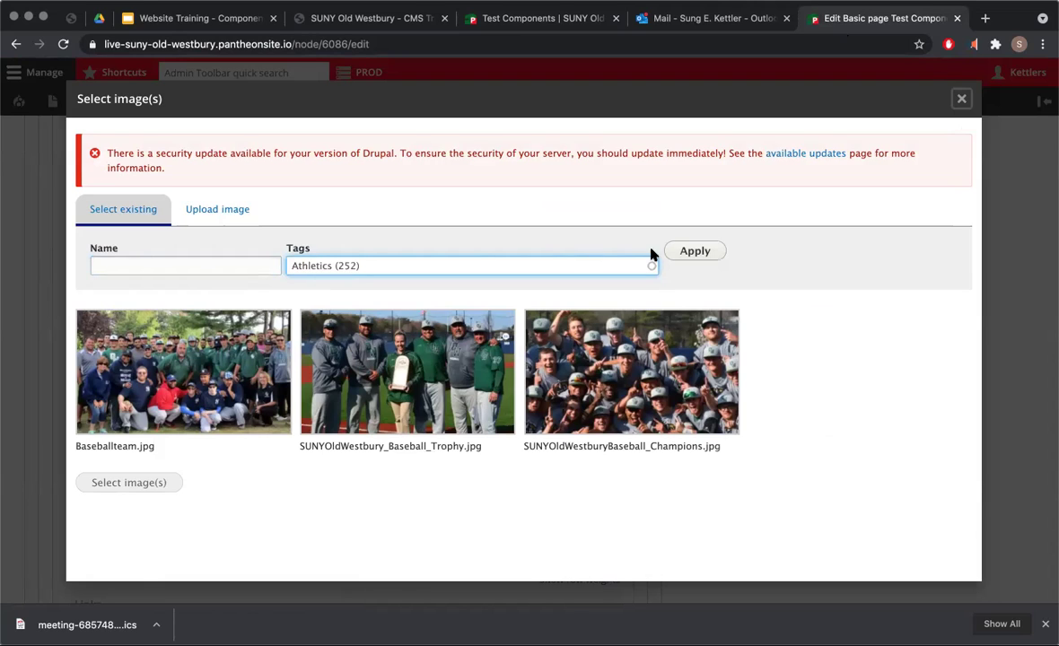
{"action": "left_click", "coordinate": [686, 250]}
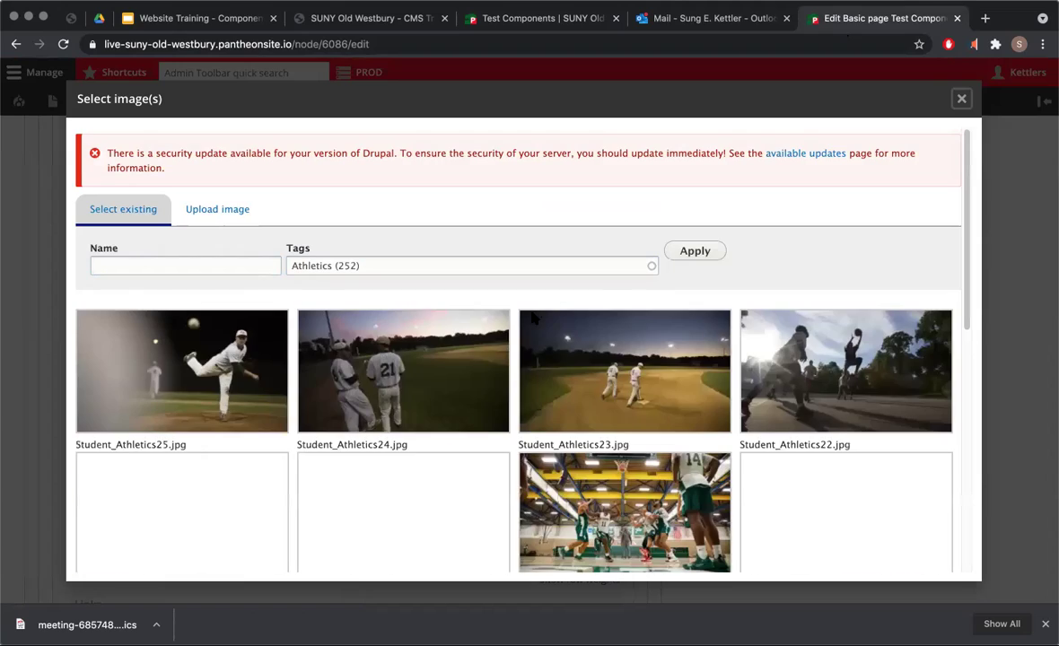
{"action": "scroll", "coordinate": [430, 390], "scroll_direction": "down", "scroll_amount": 5}
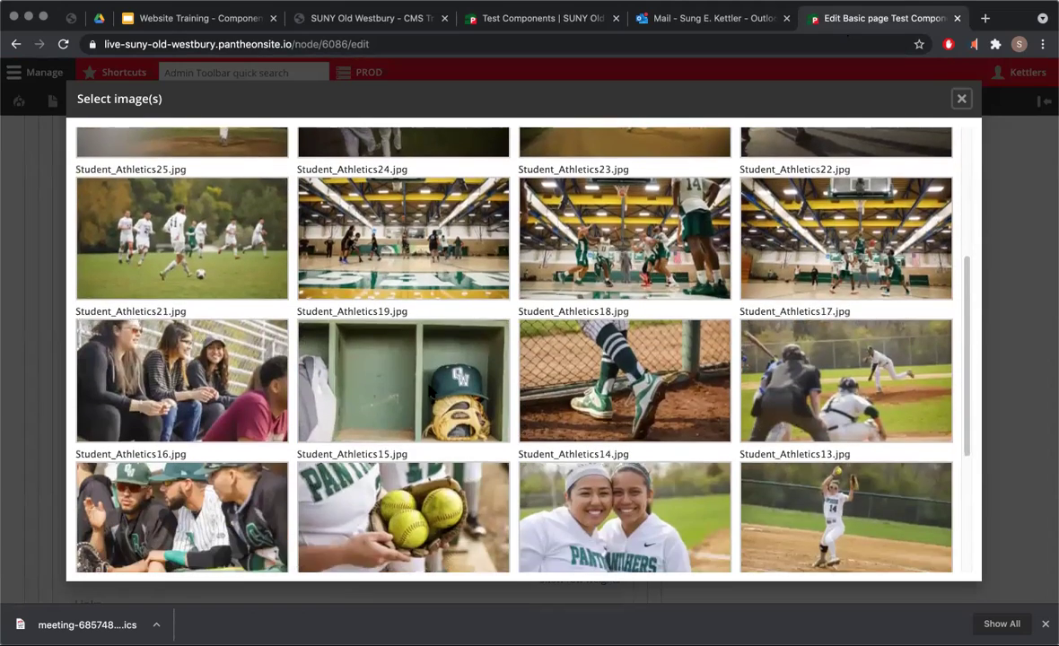
{"action": "scroll", "coordinate": [404, 391], "scroll_direction": "down", "scroll_amount": 3}
{"action": "scroll", "coordinate": [404, 390], "scroll_direction": "up", "scroll_amount": 8}
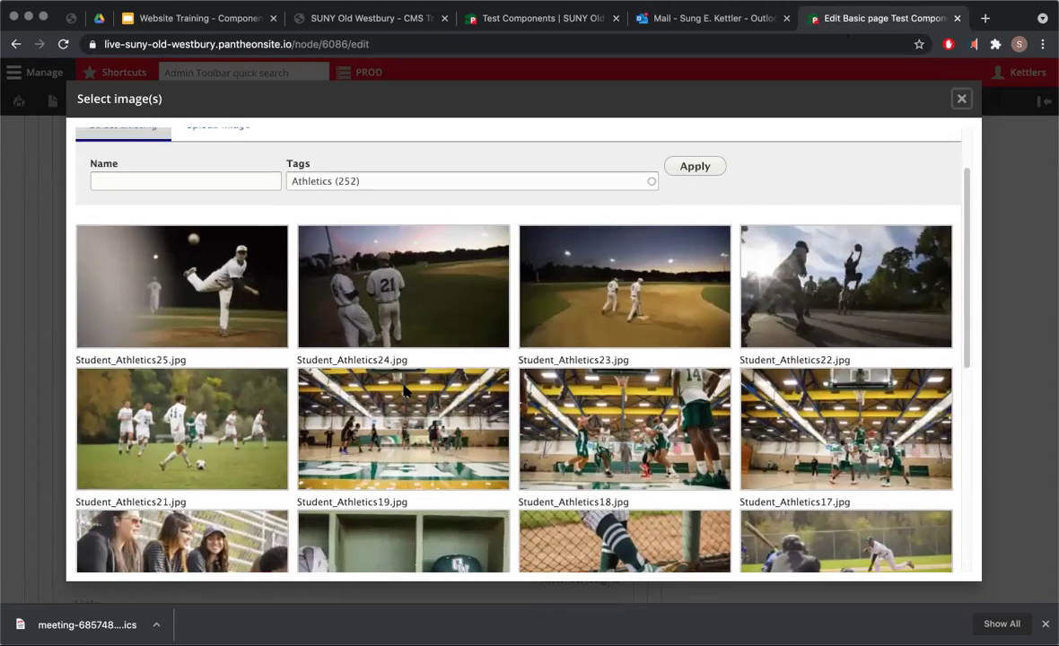
{"action": "left_click", "coordinate": [228, 273]}
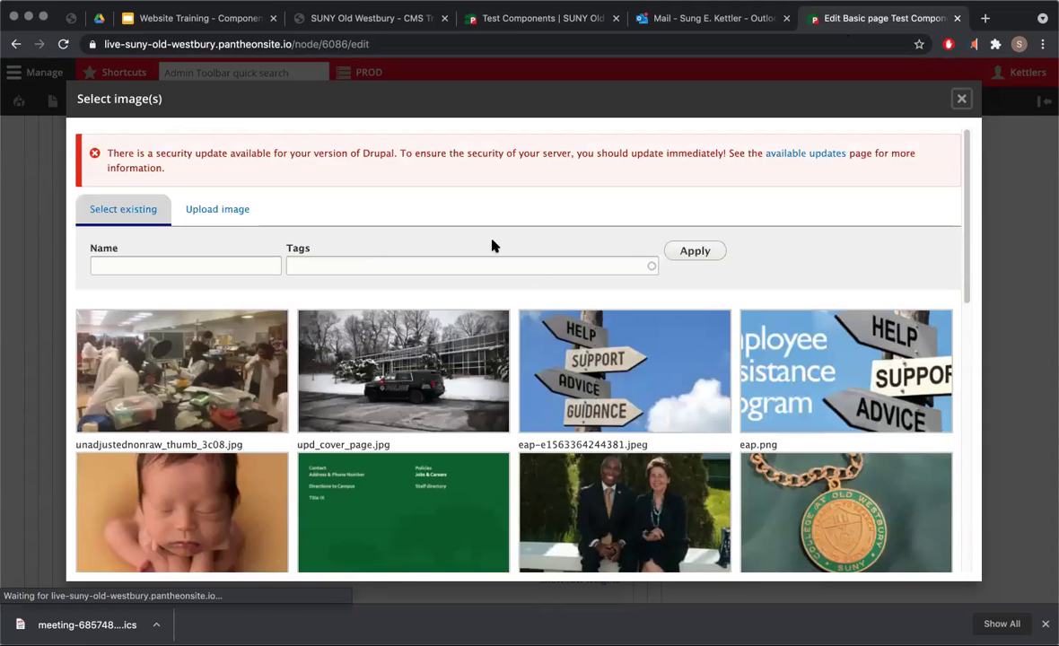
Filter the existing images by the Athletics tag again and reselect Student_Athletics25.jpg.
{"action": "left_click", "coordinate": [188, 261]}
{"action": "left_click", "coordinate": [332, 257]}
{"action": "left_click", "coordinate": [208, 262]}
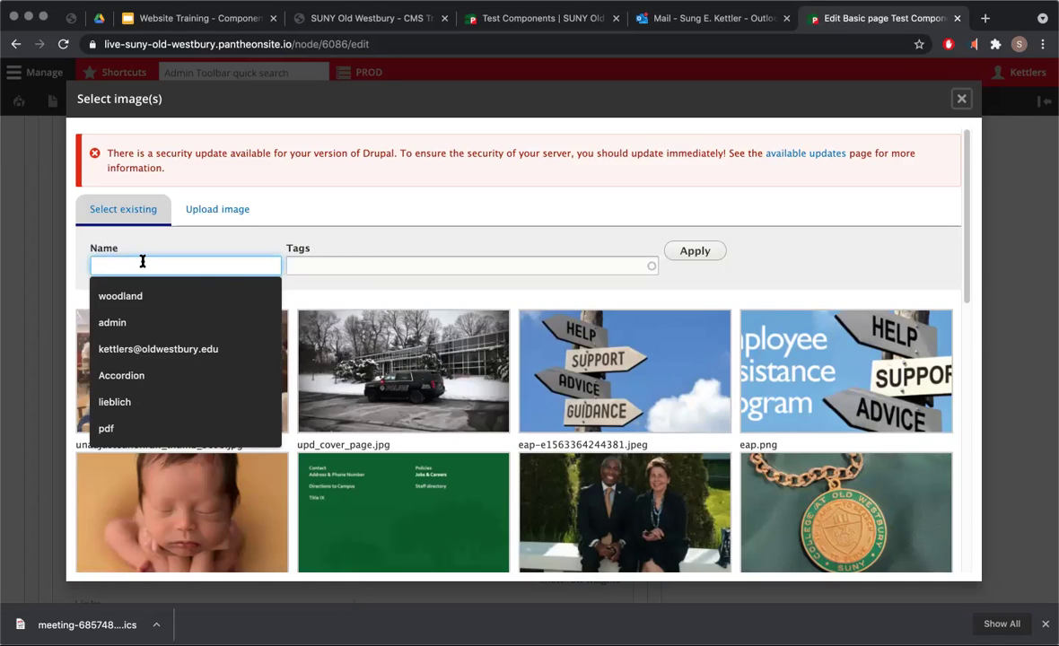
{"action": "left_click", "coordinate": [314, 414]}
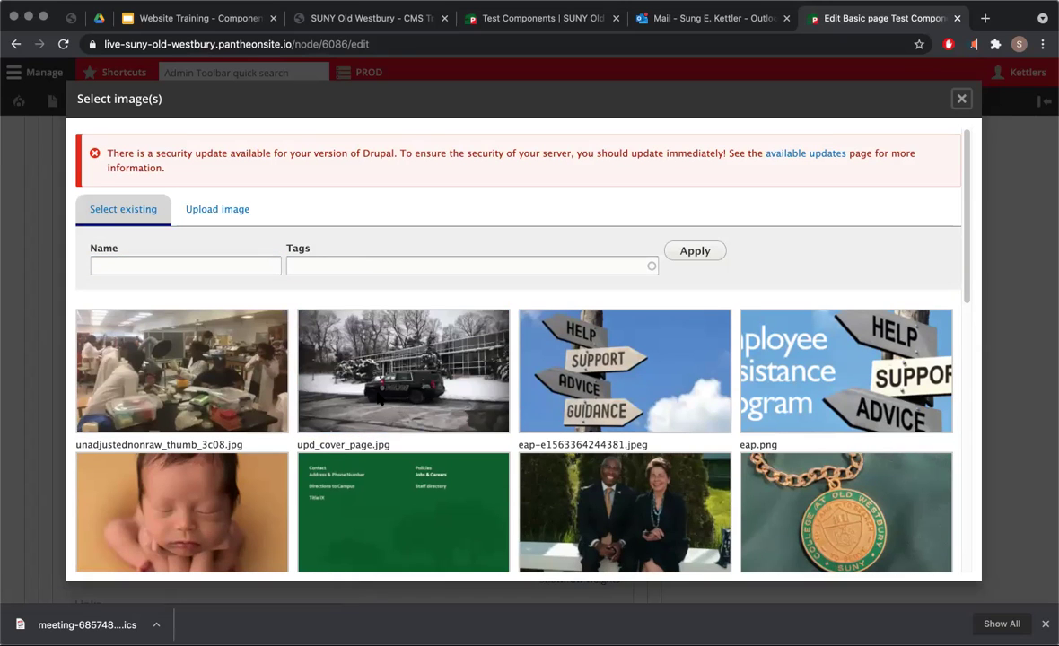
{"action": "left_click", "coordinate": [334, 264]}
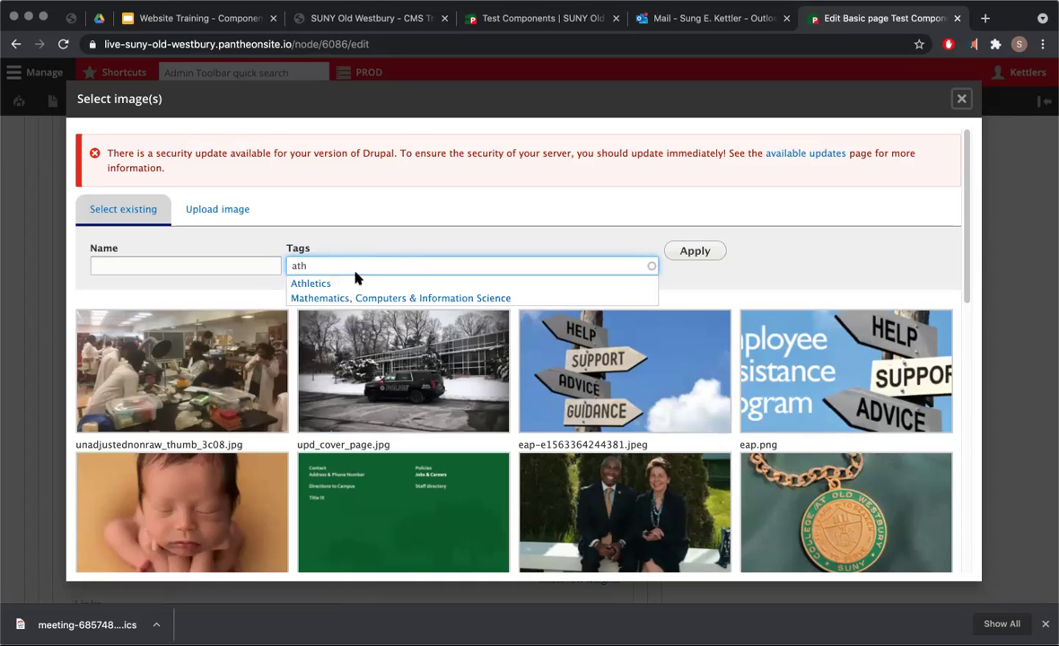
{"action": "left_click", "coordinate": [353, 284]}
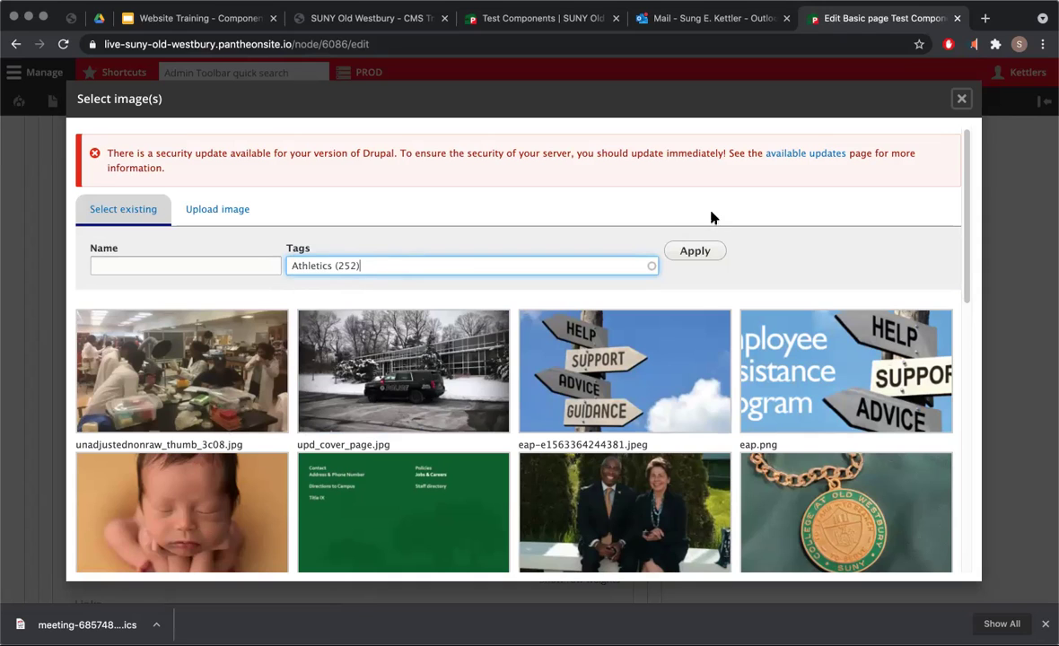
{"action": "left_click", "coordinate": [693, 250]}
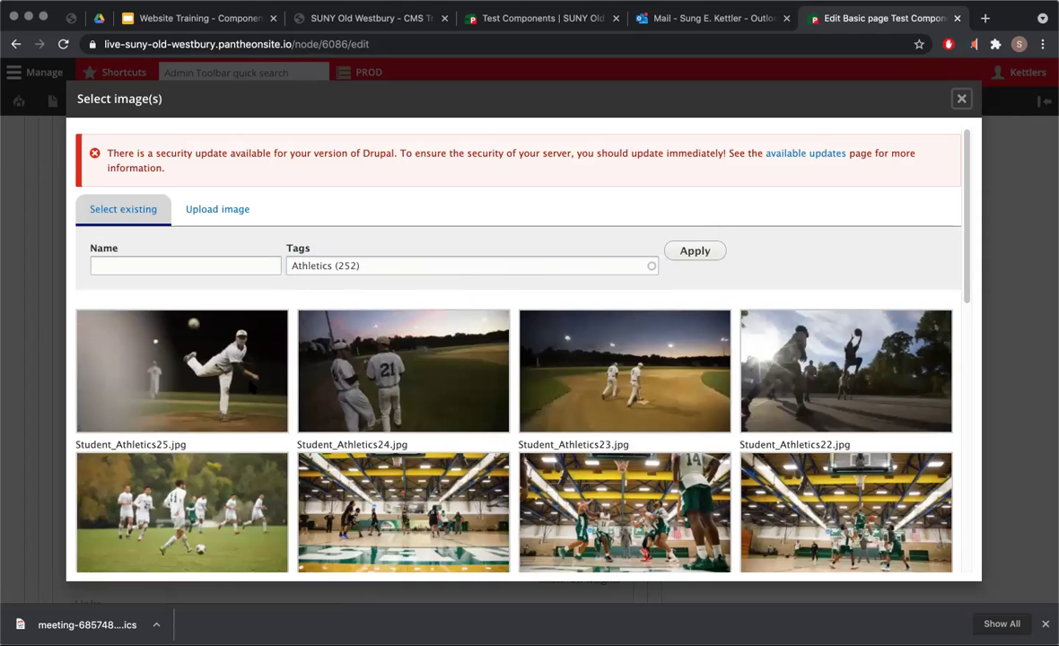
{"action": "left_click", "coordinate": [252, 378]}
Remove the vehicle photo and the duplicate pitcher photo from the selection, and use the remaining pitcher photo as main image.
{"action": "scroll", "coordinate": [368, 436], "scroll_direction": "down", "scroll_amount": 10}
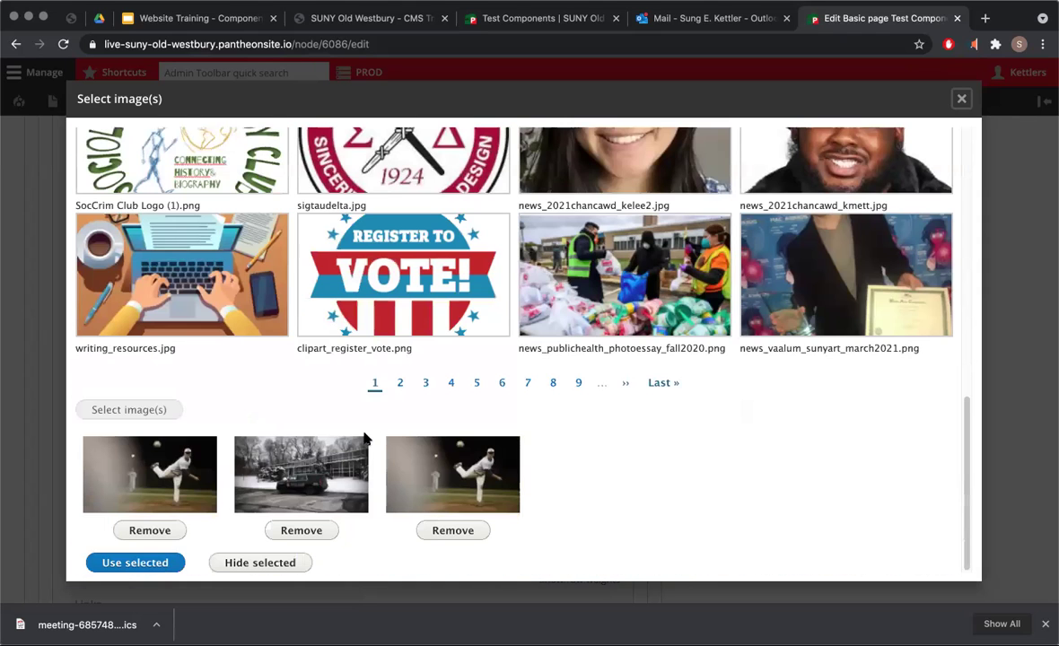
{"action": "left_click", "coordinate": [296, 529]}
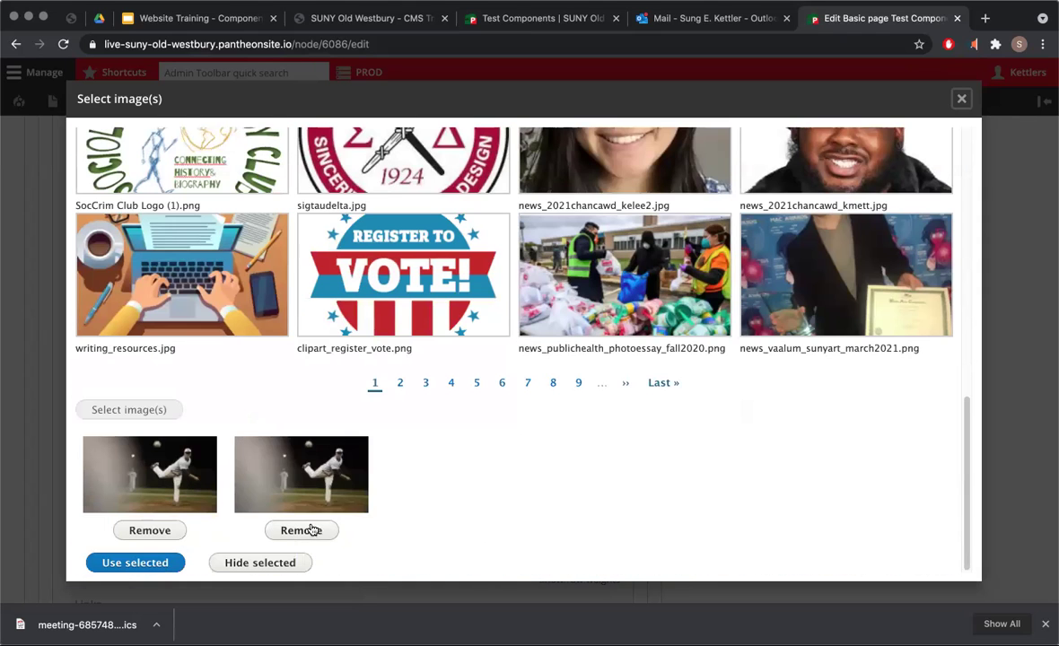
{"action": "left_click", "coordinate": [310, 531]}
{"action": "left_click", "coordinate": [139, 562]}
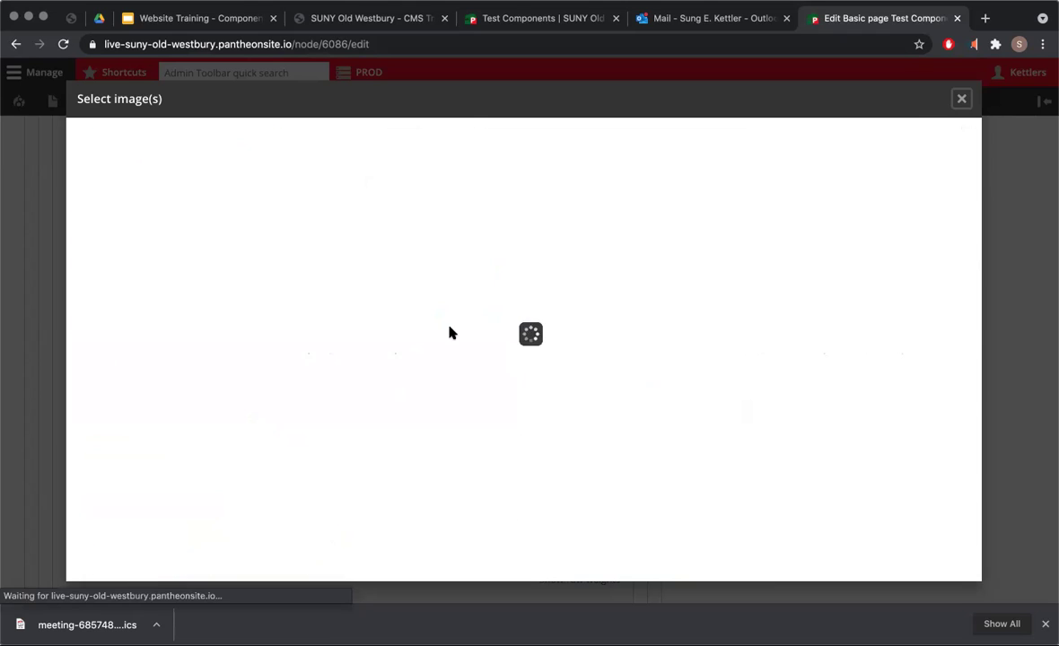
Copy the grey card's paragraph starting "Cras varius" from the reference page into the CTA's body.
{"action": "scroll", "coordinate": [311, 409], "scroll_direction": "down", "scroll_amount": 3}
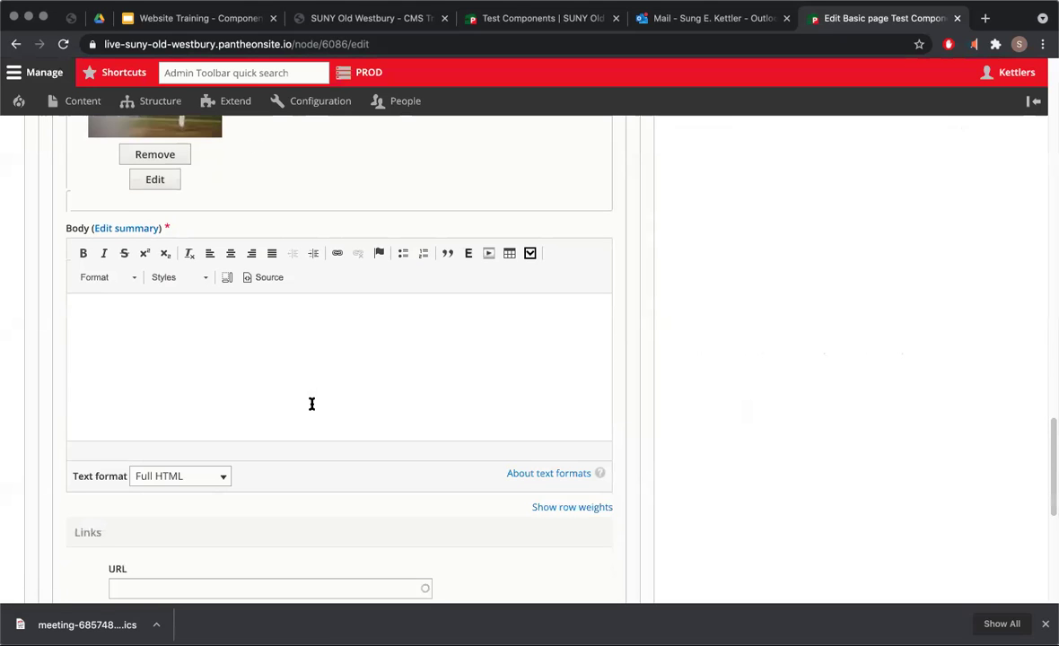
{"action": "left_click", "coordinate": [516, 18]}
{"action": "left_click_drag", "start_coordinate": [235, 483], "coordinate": [45, 454]}
{"action": "key", "text": "ctrl+c"}
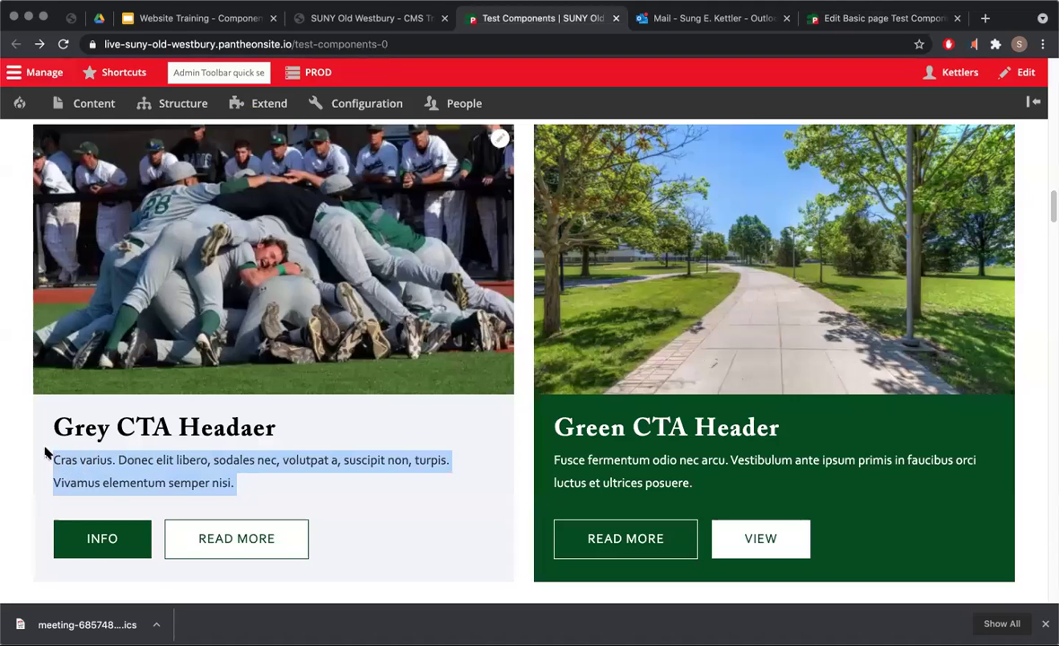
{"action": "left_click", "coordinate": [843, 25]}
{"action": "left_click", "coordinate": [228, 428]}
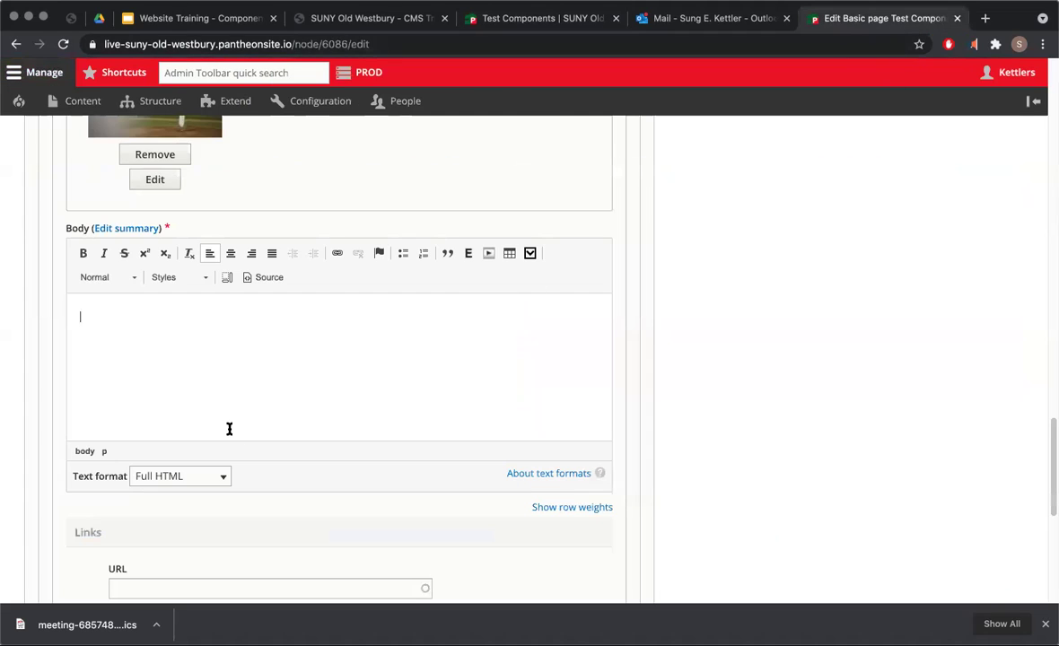
{"action": "key", "text": "ctrl+v"}
Add a link to the CTA with the URL <front> and the link text "Homepage", and review the filled-in fields.
{"action": "scroll", "coordinate": [309, 381], "scroll_direction": "down", "scroll_amount": 2}
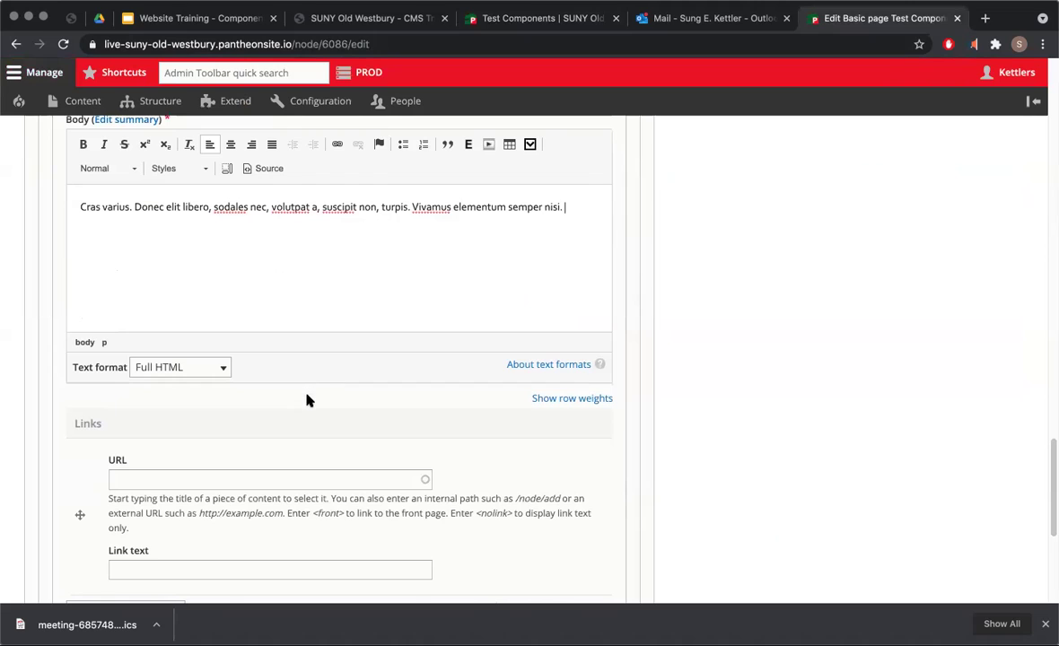
{"action": "scroll", "coordinate": [301, 423], "scroll_direction": "down", "scroll_amount": 2}
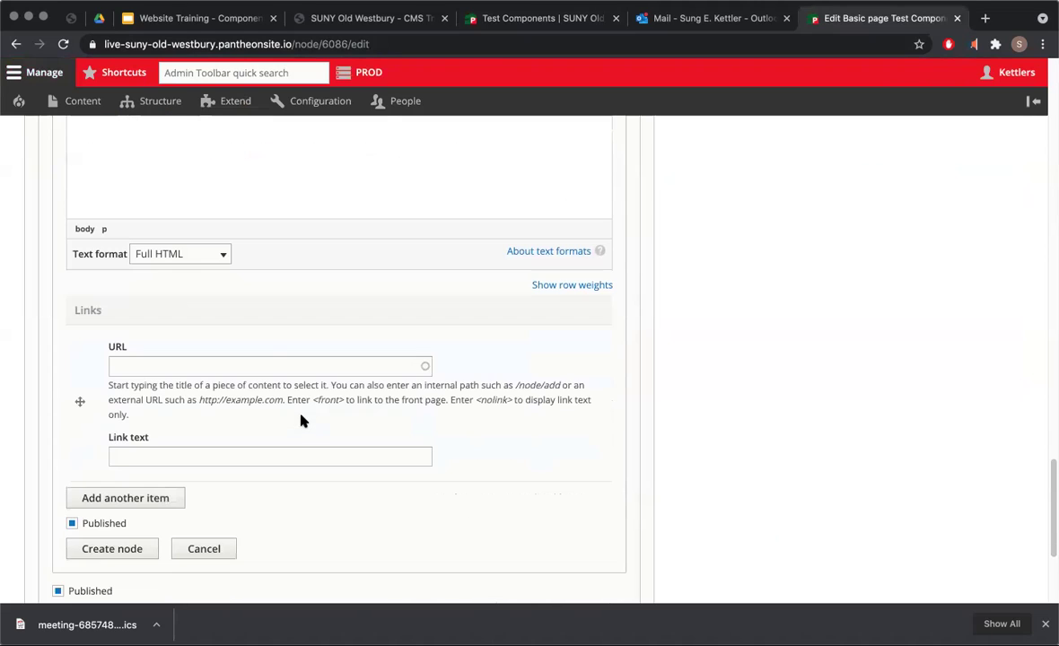
{"action": "left_click", "coordinate": [277, 367]}
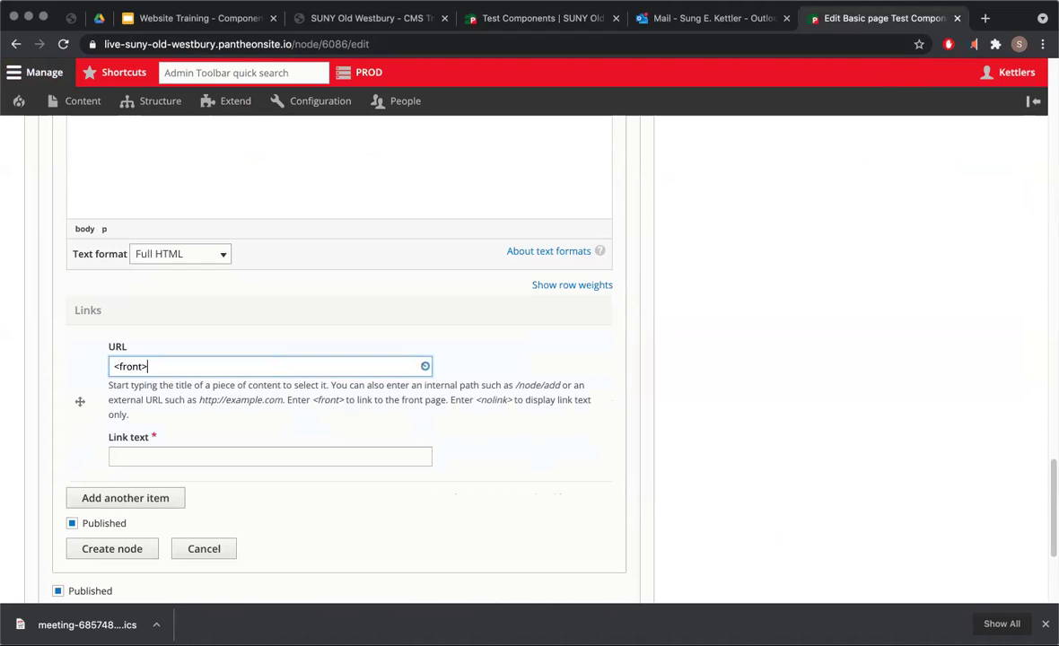
{"action": "left_click", "coordinate": [255, 460]}
{"action": "type", "text": "Homepage"}
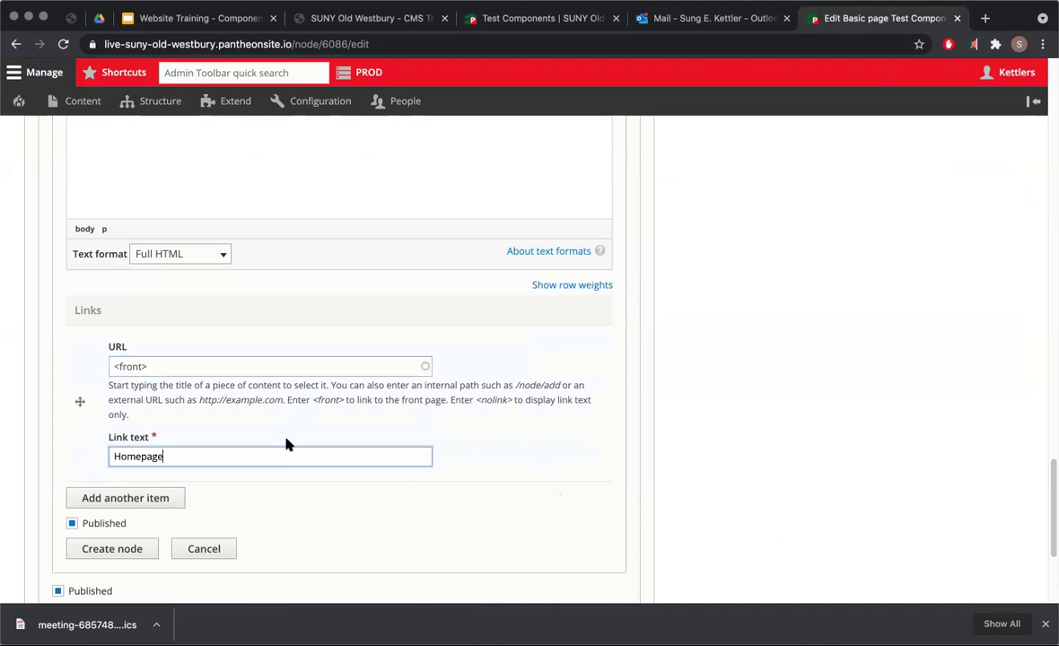
{"action": "scroll", "coordinate": [288, 441], "scroll_direction": "down", "scroll_amount": 1}
{"action": "scroll", "coordinate": [293, 439], "scroll_direction": "up", "scroll_amount": 5}
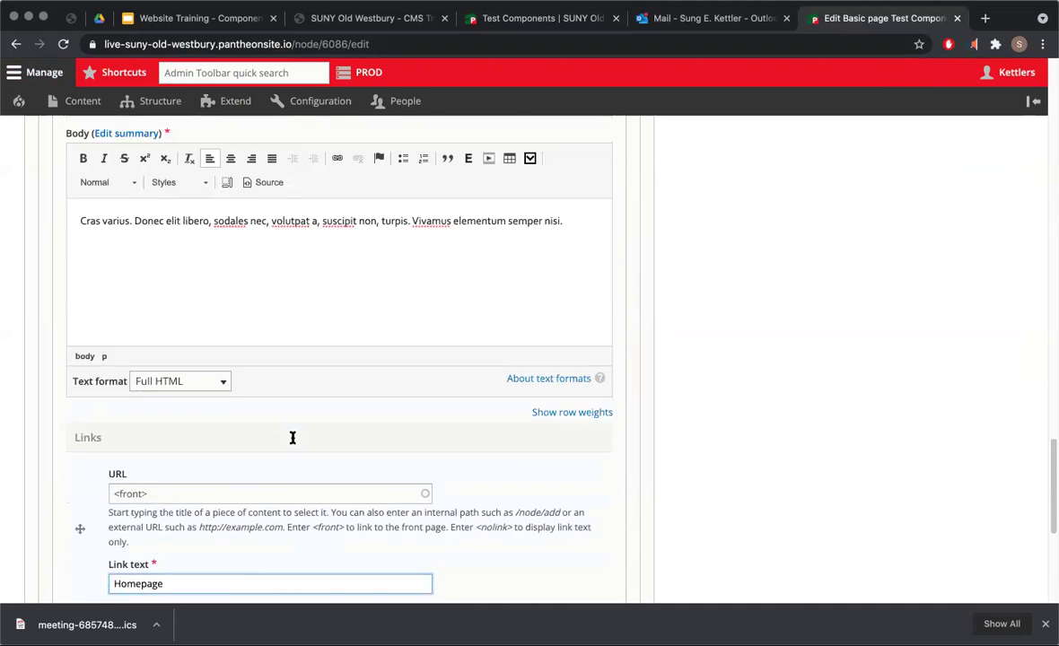
{"action": "scroll", "coordinate": [292, 436], "scroll_direction": "up", "scroll_amount": 5}
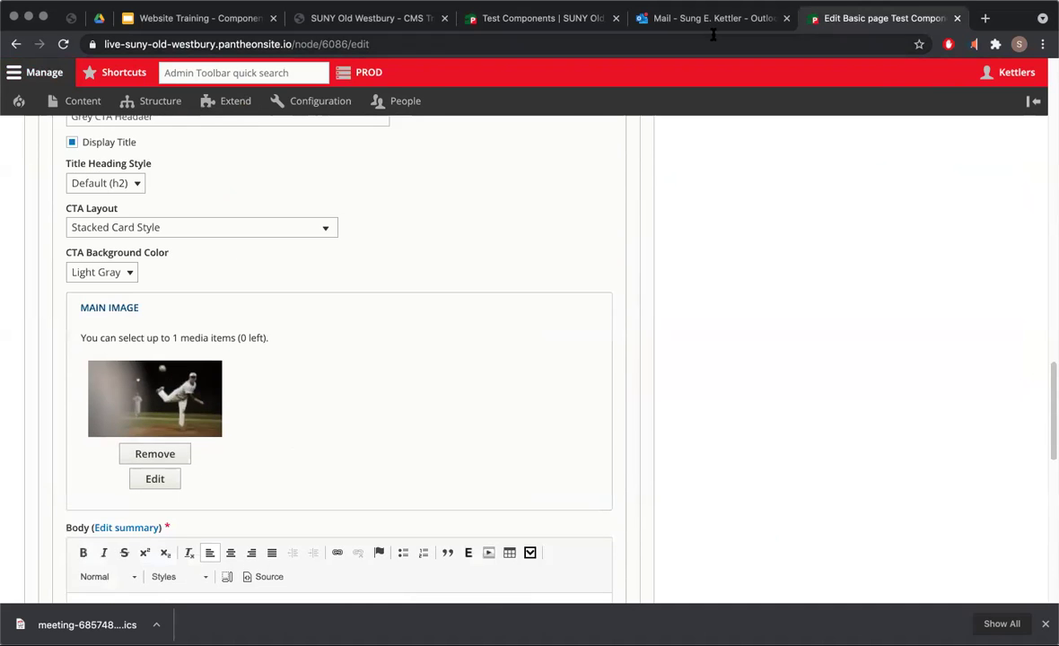
Add a second link to the grey CTA with the URL <front> and the link text "Homepage", and create the node.
{"action": "left_click", "coordinate": [543, 18]}
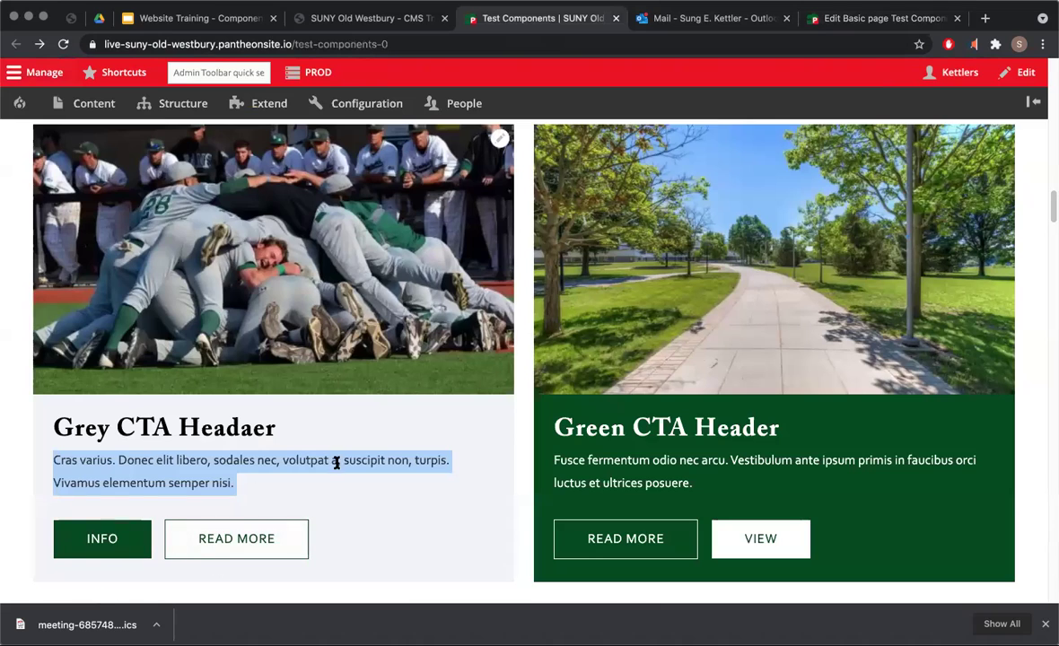
{"action": "left_click", "coordinate": [834, 18]}
{"action": "scroll", "coordinate": [278, 384], "scroll_direction": "down", "scroll_amount": 8}
{"action": "scroll", "coordinate": [278, 384], "scroll_direction": "down", "scroll_amount": 4}
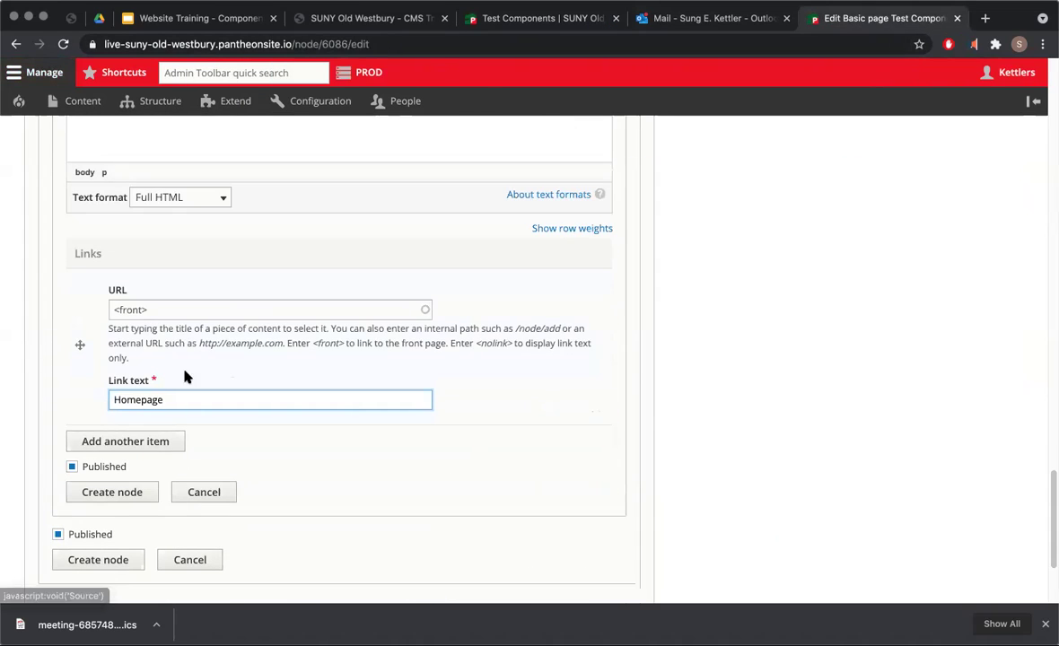
{"action": "left_click", "coordinate": [108, 443]}
{"action": "left_click", "coordinate": [177, 455]}
{"action": "type", "text": "<front>"}
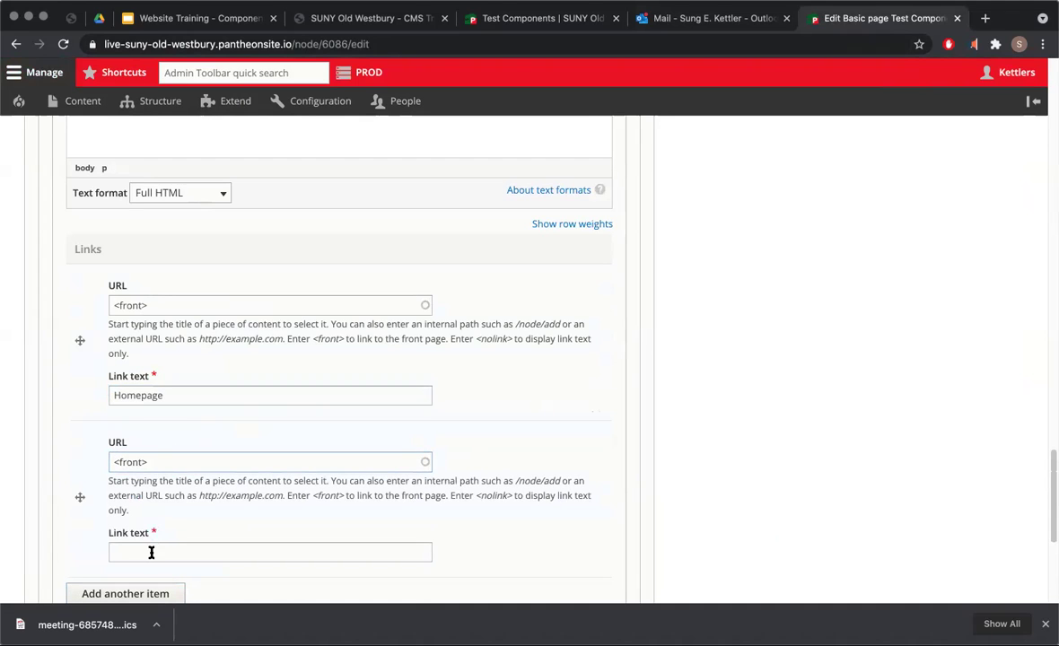
{"action": "left_click", "coordinate": [149, 553]}
{"action": "type", "text": "Home"}
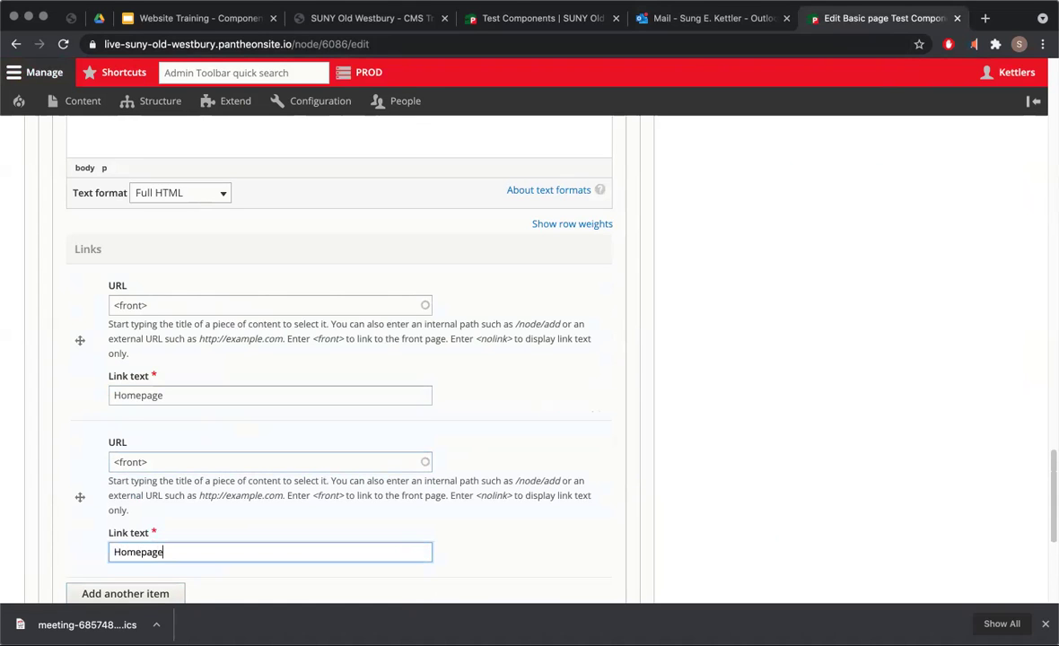
{"action": "type", "text": "page"}
{"action": "scroll", "coordinate": [254, 473], "scroll_direction": "down", "scroll_amount": 3}
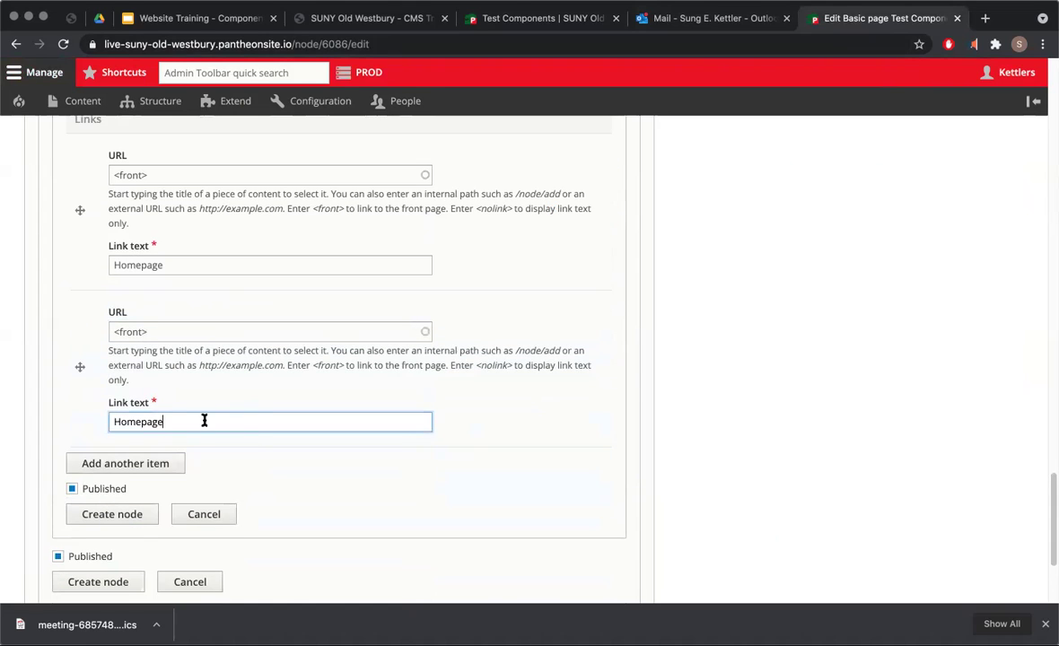
{"action": "left_click", "coordinate": [111, 515]}
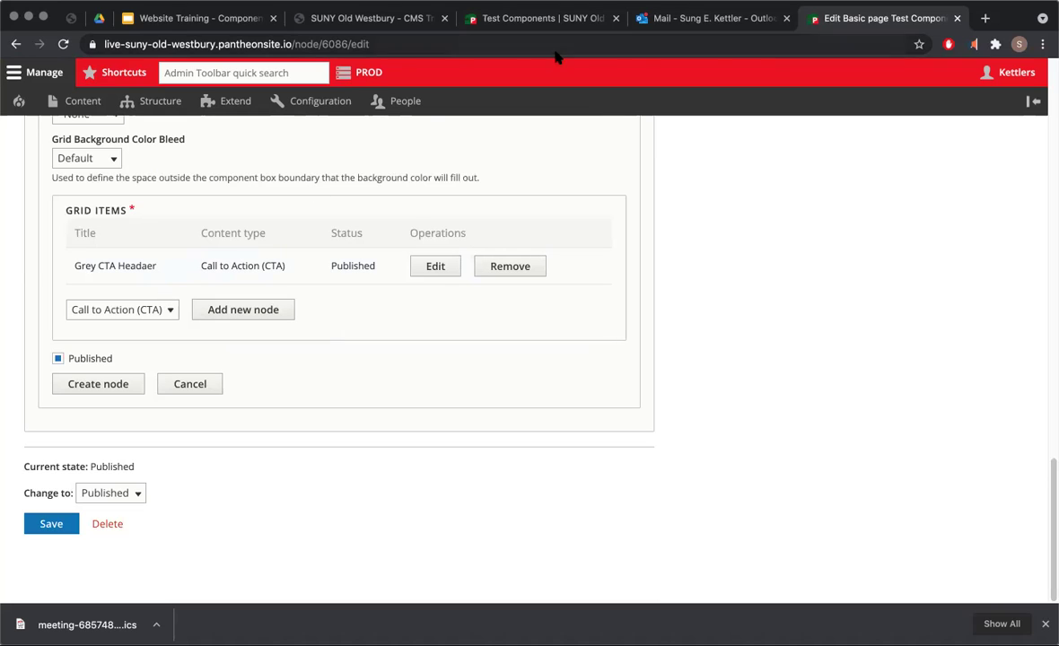
Add another Call to Action (CTA) node to the grid items and copy its title "Green CTA Header" from the reference page.
{"action": "left_click", "coordinate": [216, 310]}
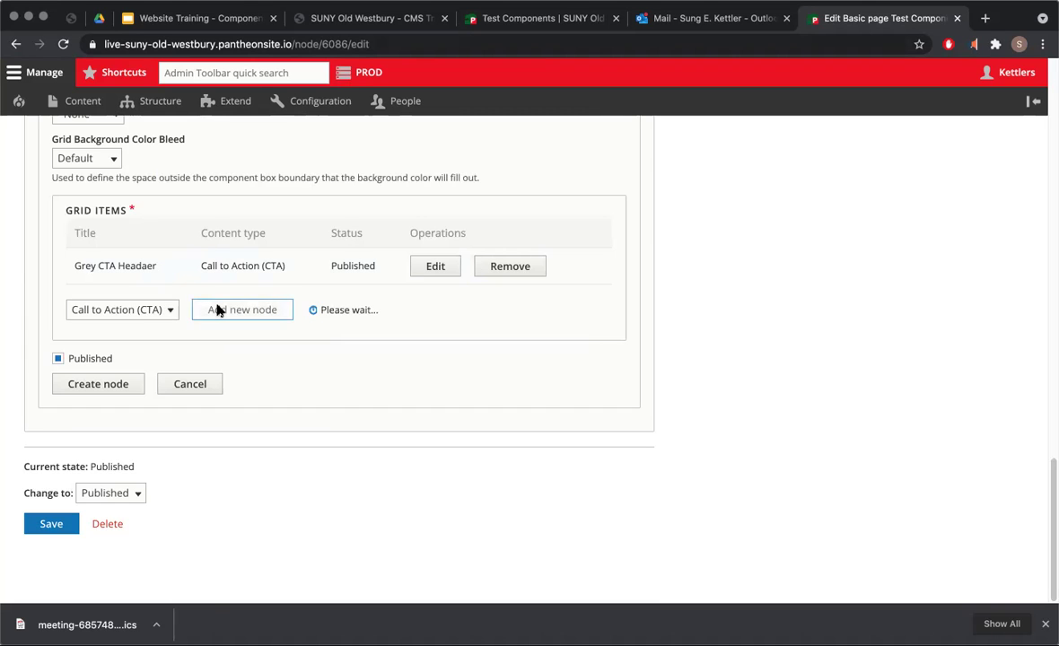
{"action": "scroll", "coordinate": [197, 275], "scroll_direction": "up", "scroll_amount": 4}
{"action": "scroll", "coordinate": [244, 227], "scroll_direction": "up", "scroll_amount": 10}
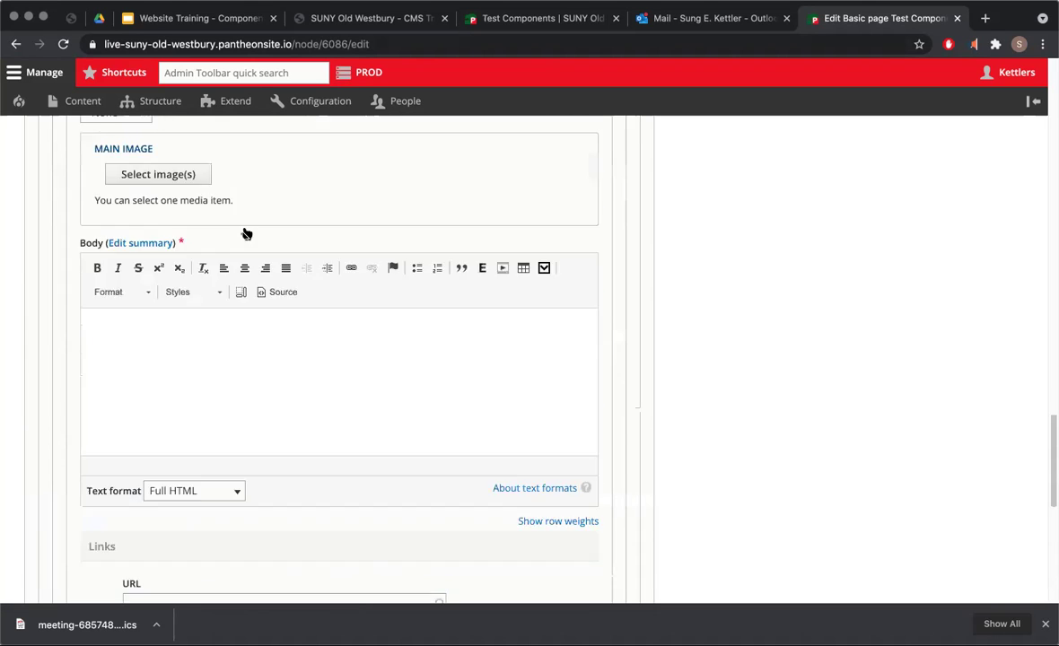
{"action": "left_click", "coordinate": [213, 226]}
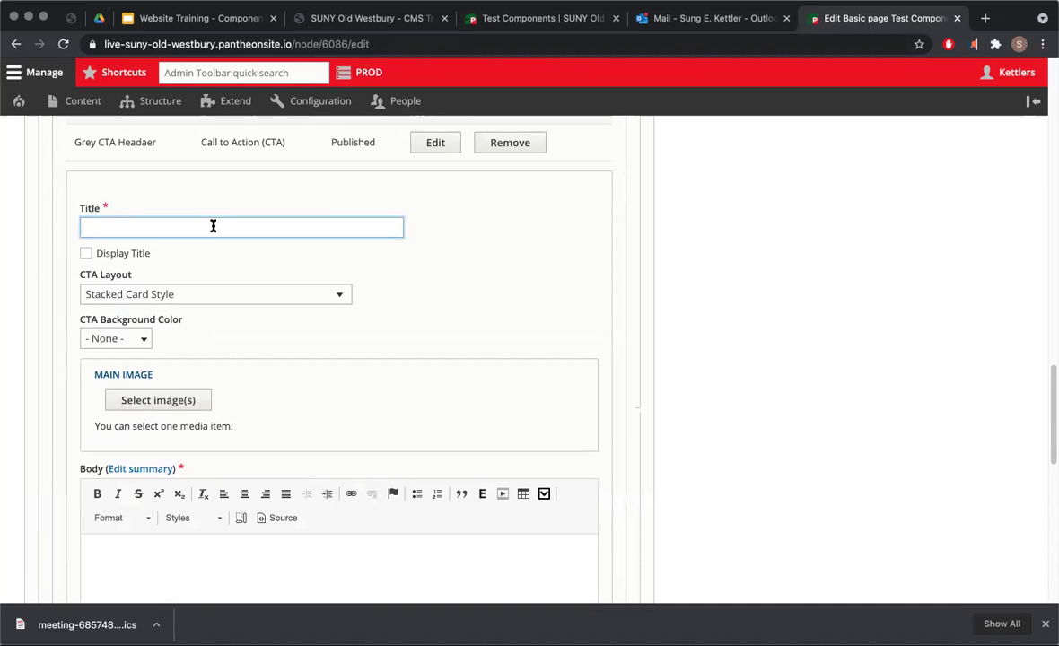
{"action": "left_click", "coordinate": [517, 18]}
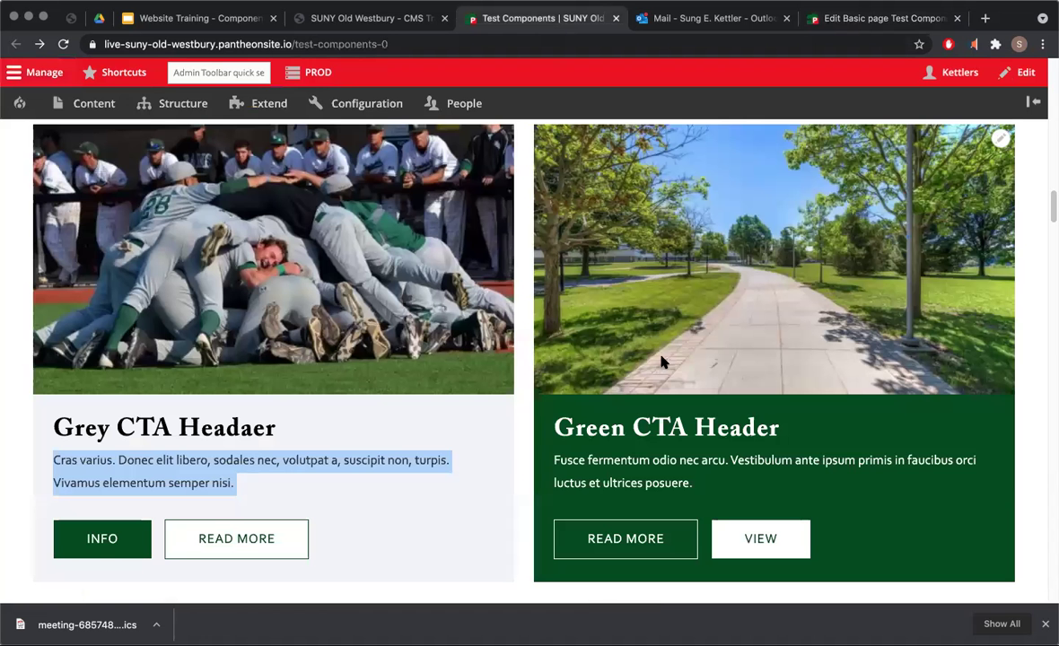
{"action": "left_click_drag", "start_coordinate": [783, 446], "coordinate": [552, 421]}
{"action": "key", "text": "super+c"}
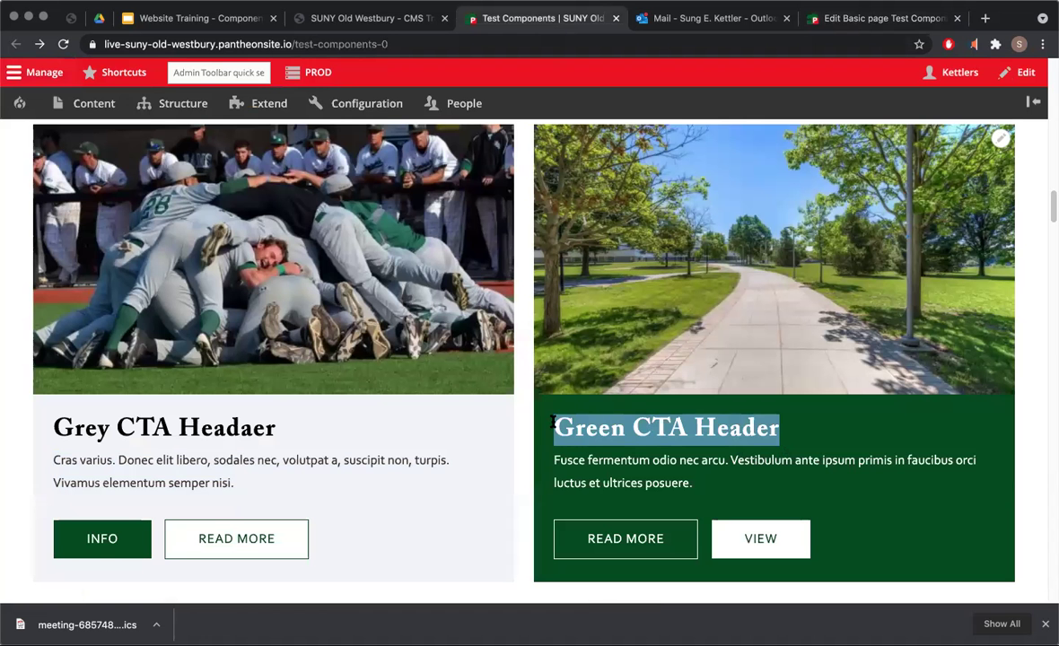
{"action": "left_click", "coordinate": [862, 18]}
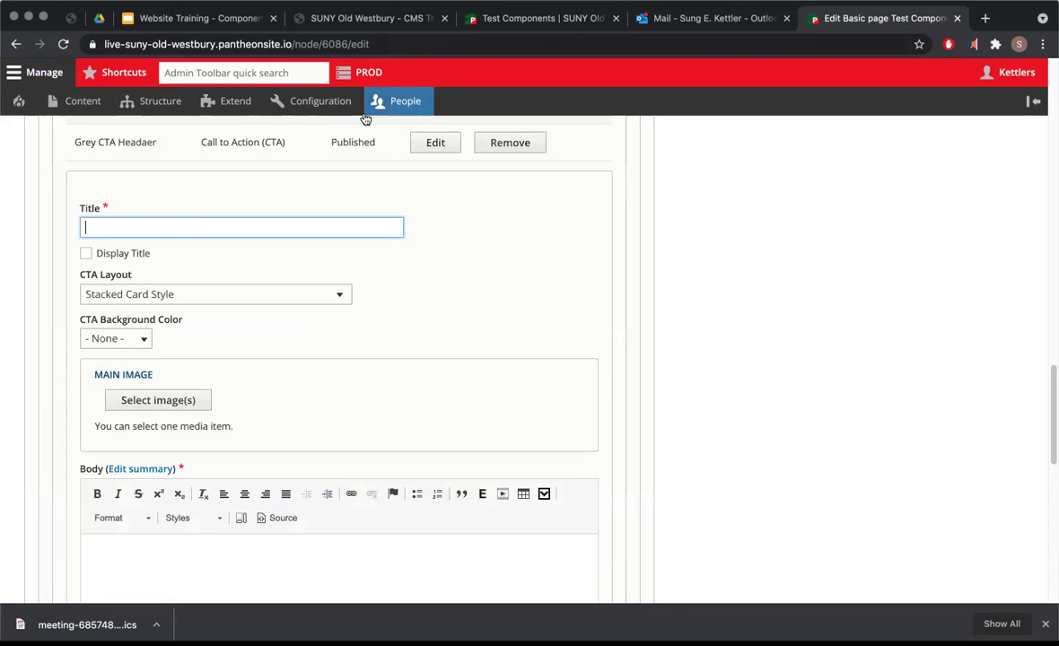
{"action": "key", "text": "super+v"}
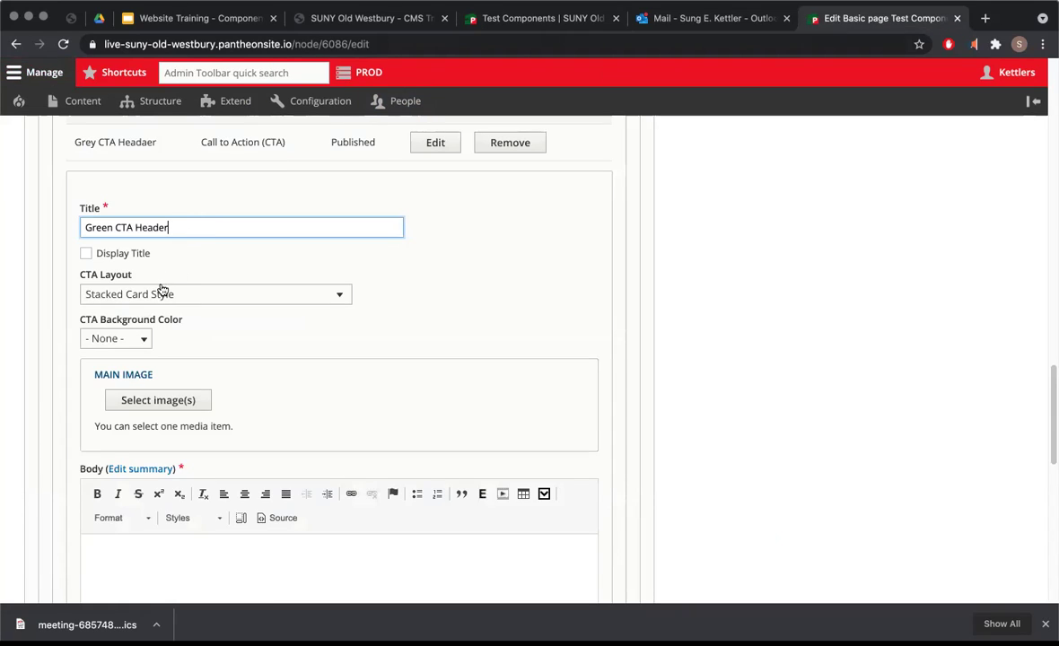
Enable title display for the new CTA and set its background color to Green.
{"action": "left_click", "coordinate": [85, 255]}
{"action": "scroll", "coordinate": [183, 251], "scroll_direction": "down", "scroll_amount": 3}
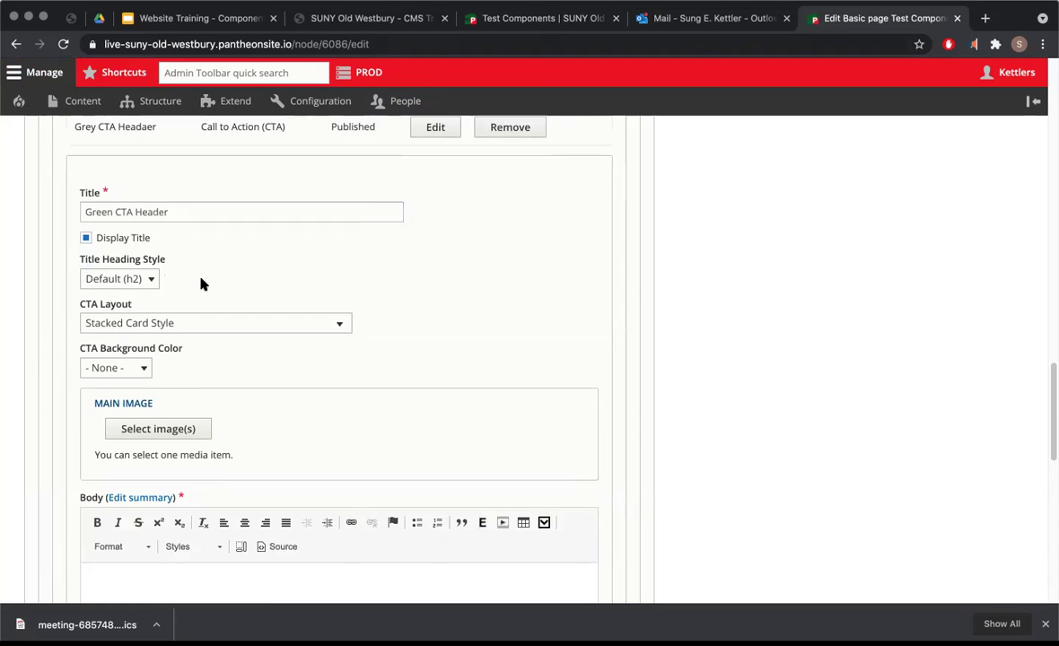
{"action": "left_click", "coordinate": [137, 291]}
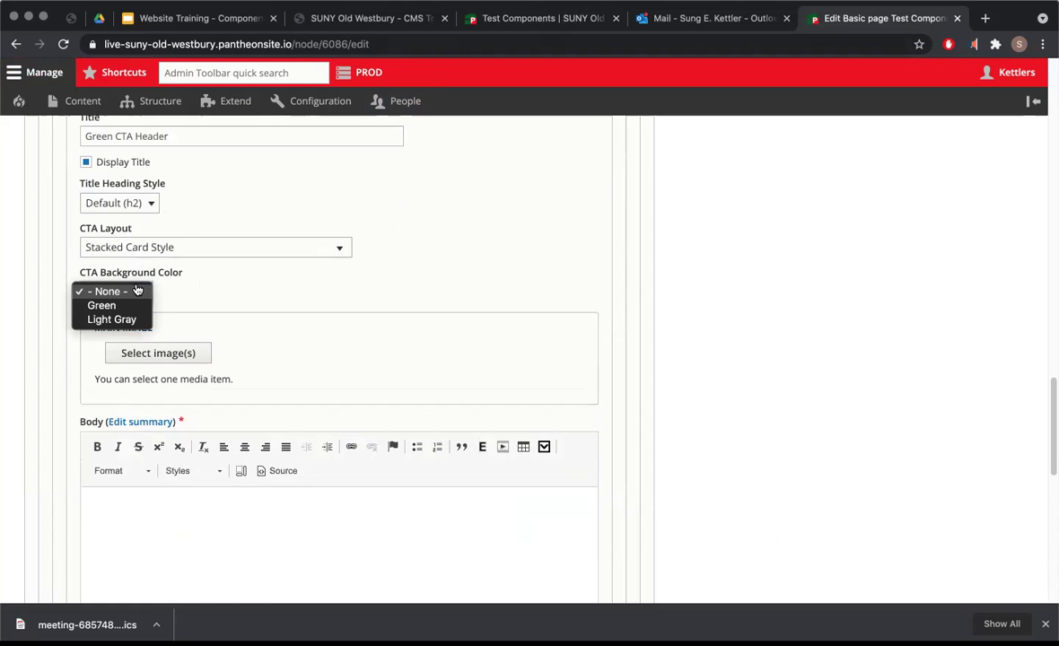
{"action": "left_click", "coordinate": [123, 307]}
{"action": "scroll", "coordinate": [262, 291], "scroll_direction": "down", "scroll_amount": 2}
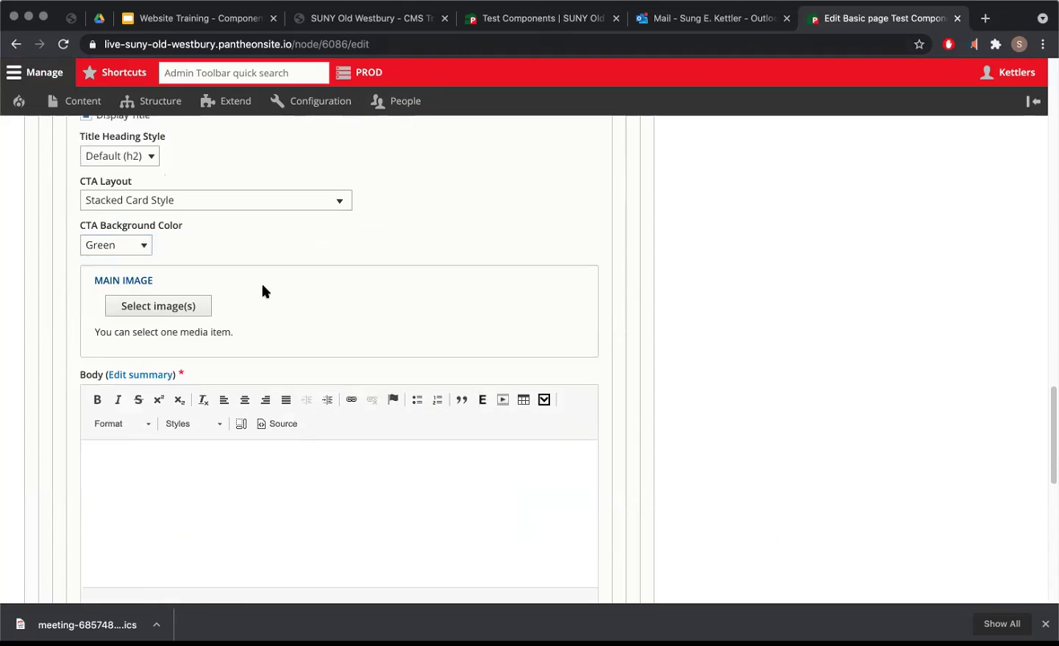
Use the existing image upd_cover_page.jpg as the green CTA's main image.
{"action": "left_click", "coordinate": [185, 280]}
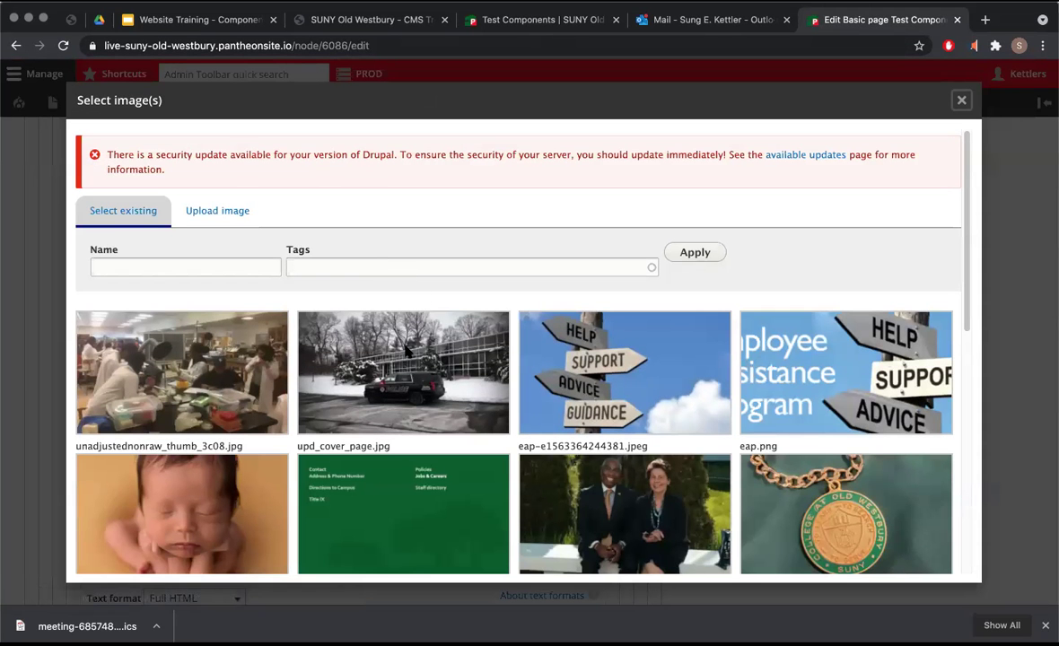
{"action": "left_click", "coordinate": [408, 349]}
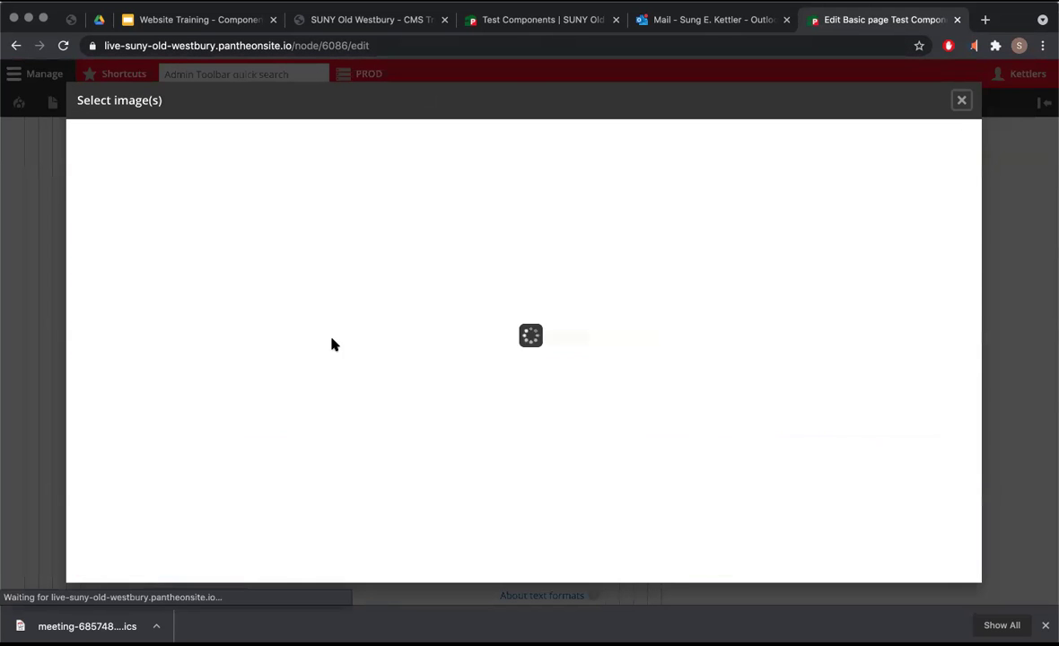
{"action": "scroll", "coordinate": [244, 398], "scroll_direction": "down", "scroll_amount": 10}
{"action": "scroll", "coordinate": [225, 408], "scroll_direction": "down", "scroll_amount": 1}
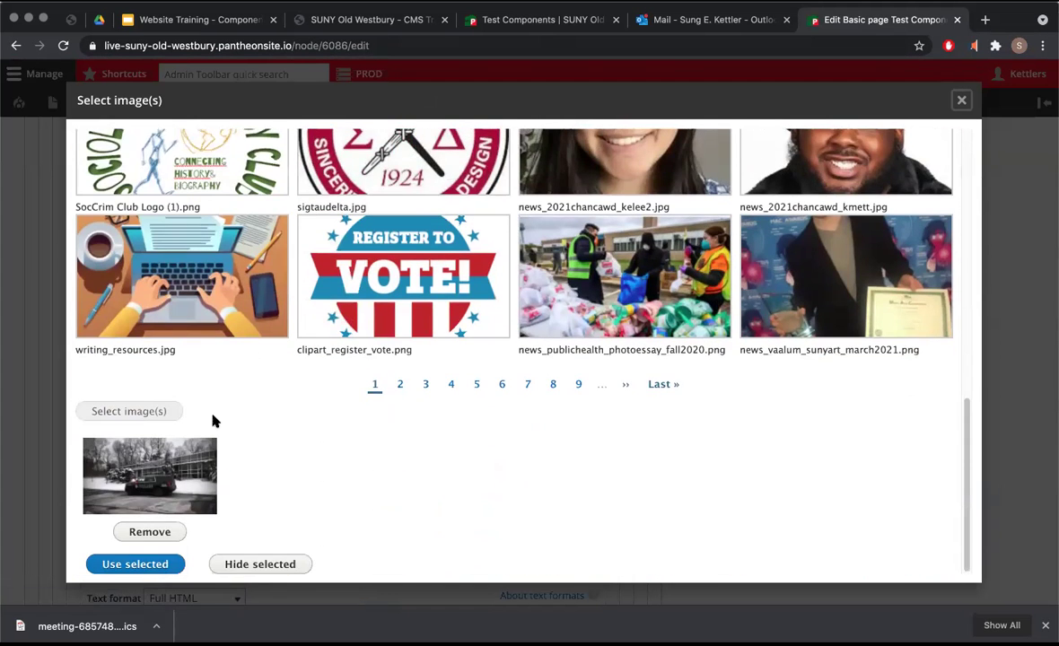
{"action": "left_click", "coordinate": [111, 562]}
{"action": "scroll", "coordinate": [406, 184], "scroll_direction": "down", "scroll_amount": 5}
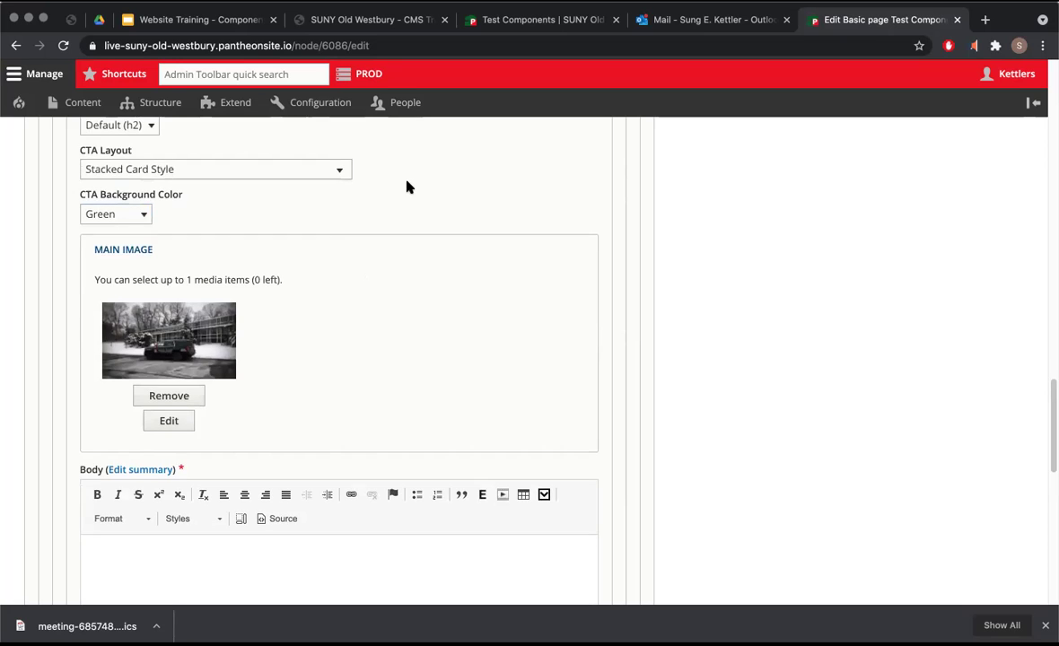
Copy the green card's paragraph starting "Fusce fermentum" from the reference page into the CTA's body.
{"action": "scroll", "coordinate": [408, 183], "scroll_direction": "up", "scroll_amount": 1}
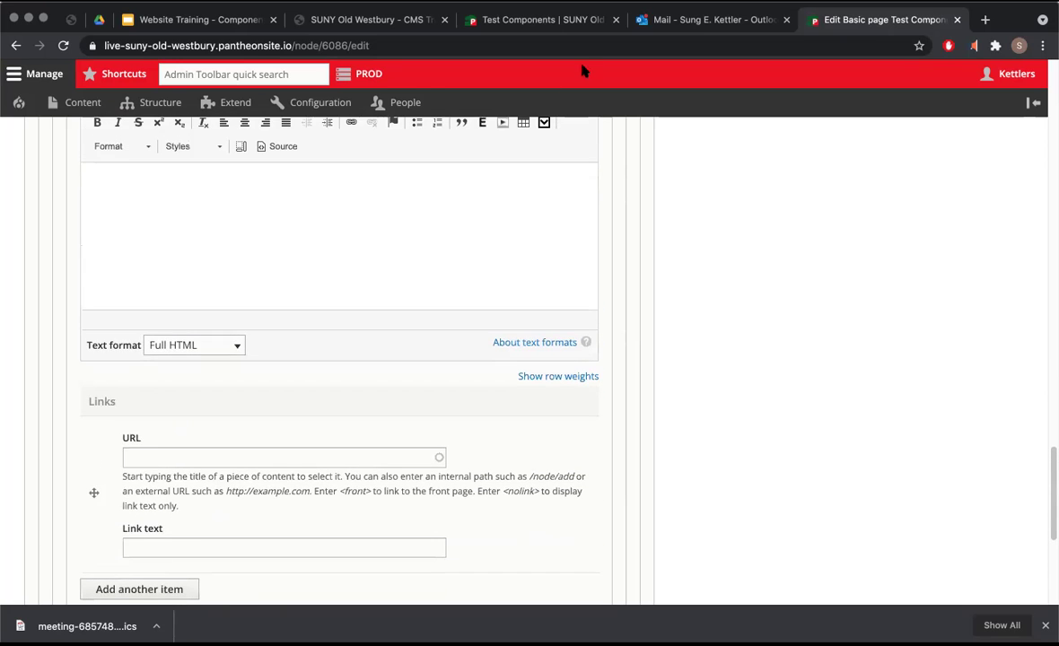
{"action": "left_click", "coordinate": [530, 19]}
{"action": "left_click_drag", "start_coordinate": [706, 483], "coordinate": [553, 469]}
{"action": "key", "text": "super+c"}
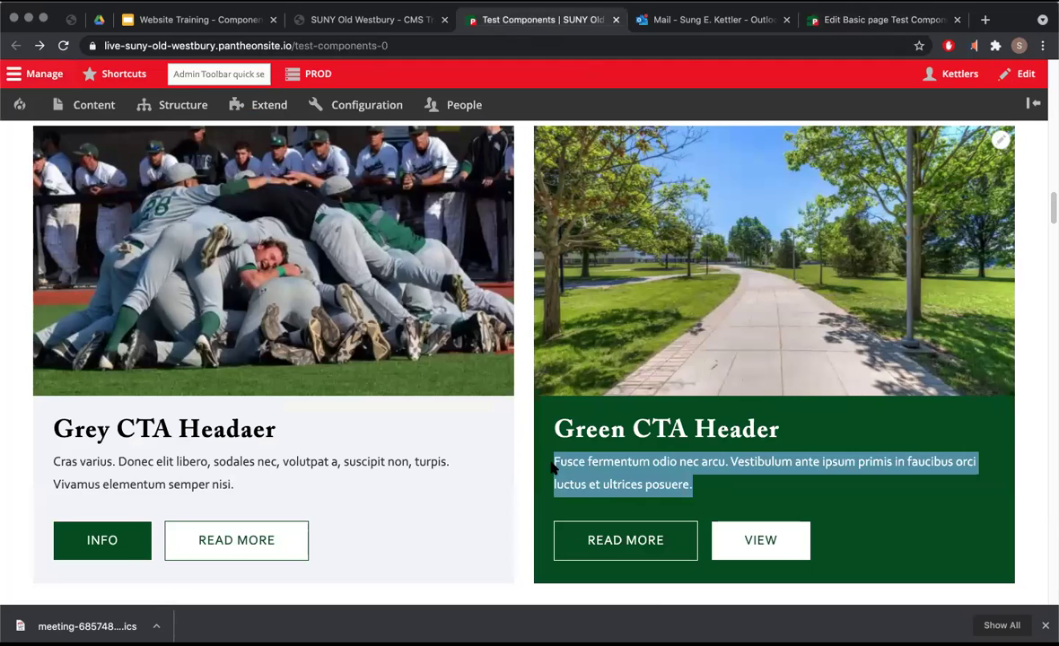
{"action": "left_click", "coordinate": [879, 19]}
{"action": "left_click", "coordinate": [309, 246]}
{"action": "key", "text": "super+v"}
Add a link with the URL <front> and the link text "Homepage" to the green CTA, and create the node.
{"action": "scroll", "coordinate": [233, 330], "scroll_direction": "down", "scroll_amount": 3}
{"action": "left_click", "coordinate": [235, 324]}
{"action": "type", "text": "<fron"}
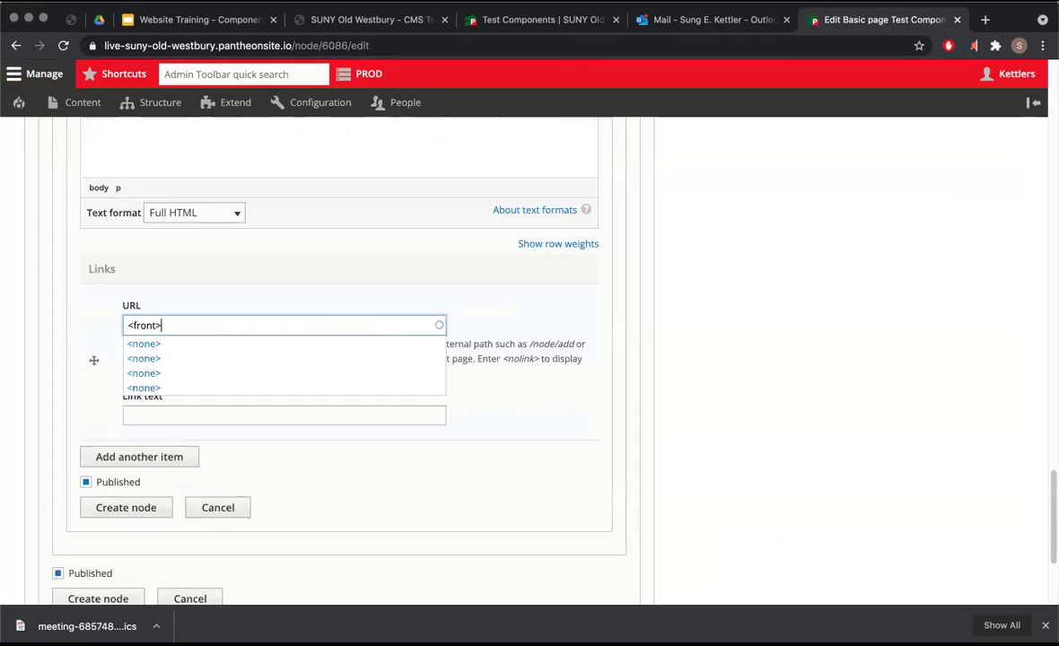
{"action": "left_click", "coordinate": [220, 413]}
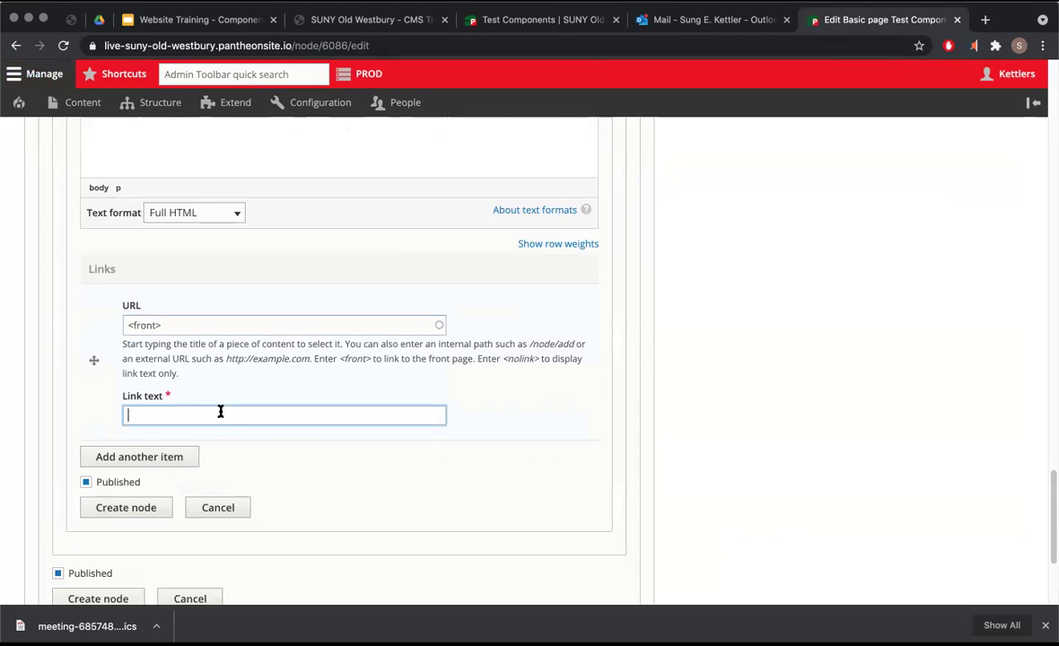
{"action": "left_click", "coordinate": [139, 507]}
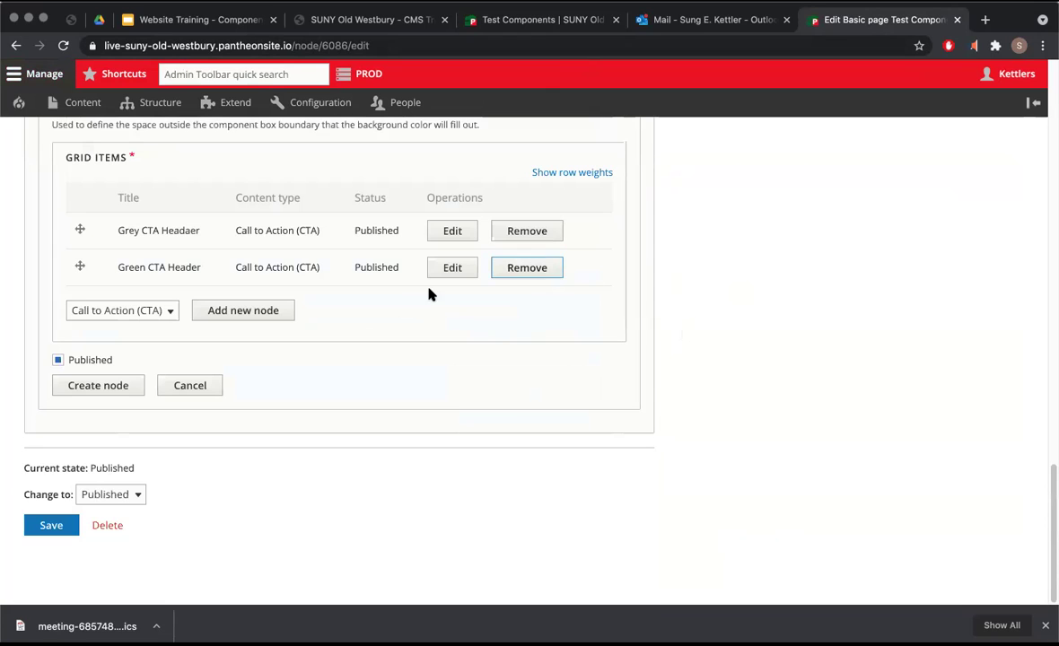
Save the Basic page and review the grey and green CTA cards on the resulting page.
{"action": "left_click", "coordinate": [54, 527]}
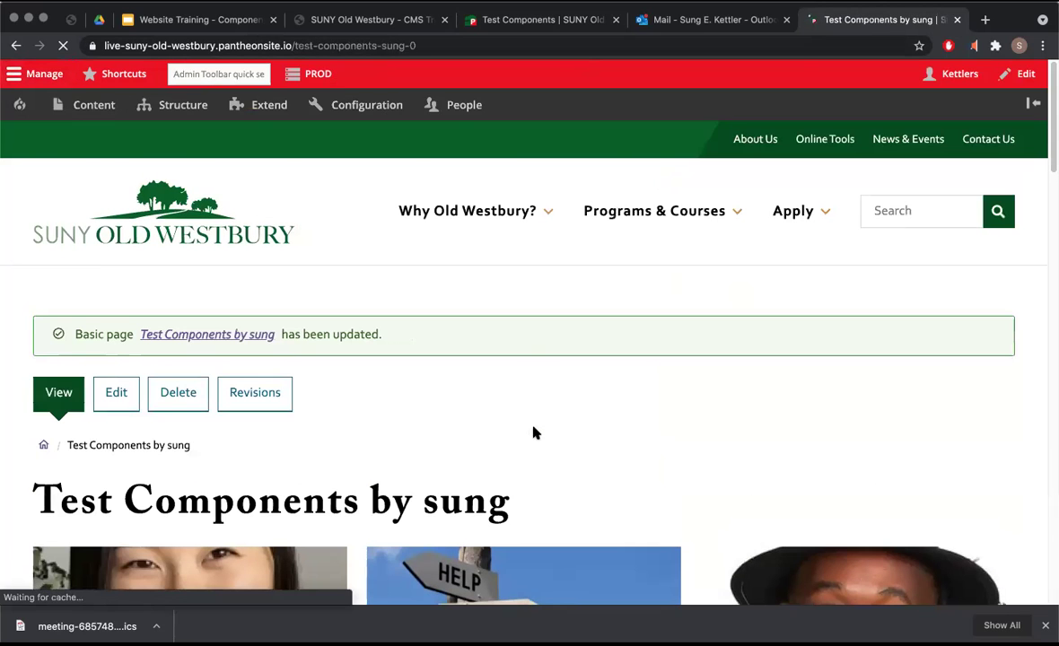
{"action": "scroll", "coordinate": [536, 410], "scroll_direction": "down", "scroll_amount": 15}
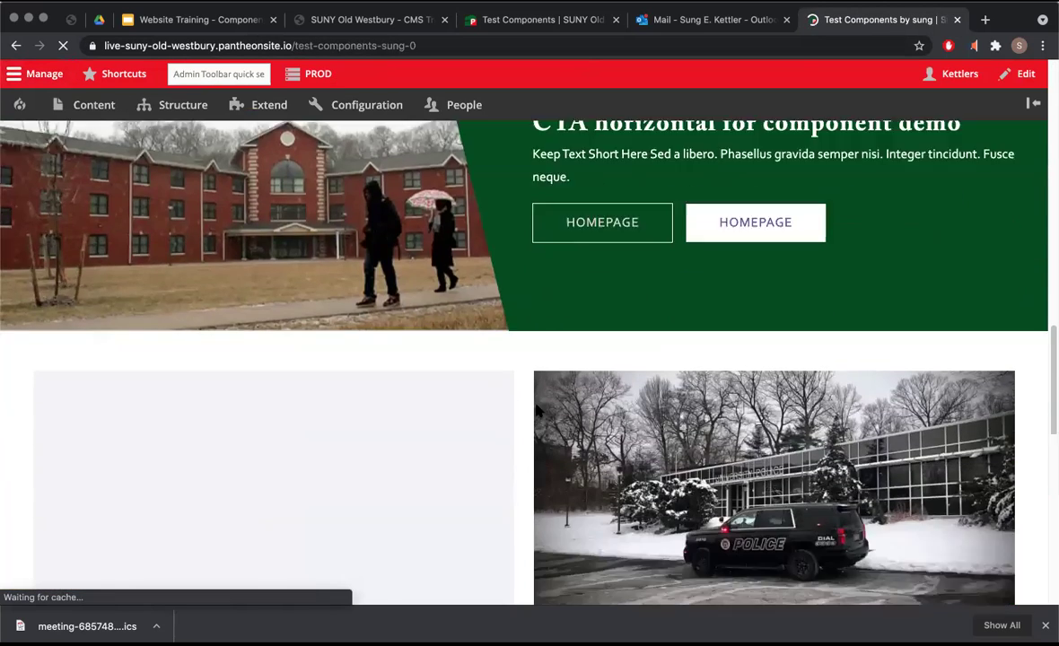
{"action": "scroll", "coordinate": [536, 410], "scroll_direction": "up", "scroll_amount": 1}
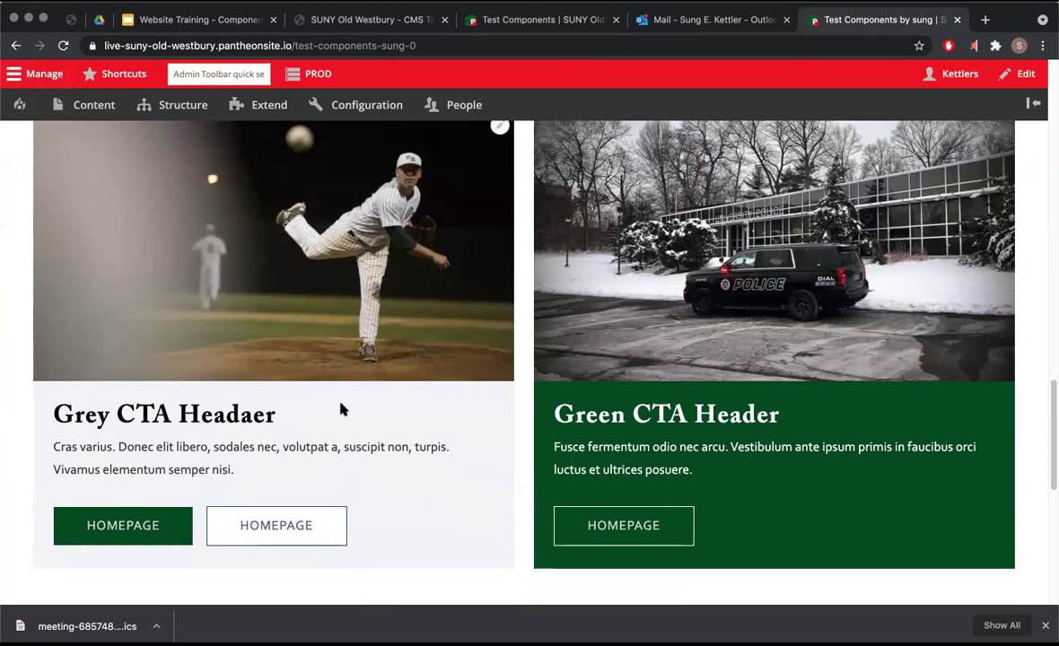
{"action": "scroll", "coordinate": [510, 404], "scroll_direction": "down", "scroll_amount": 3}
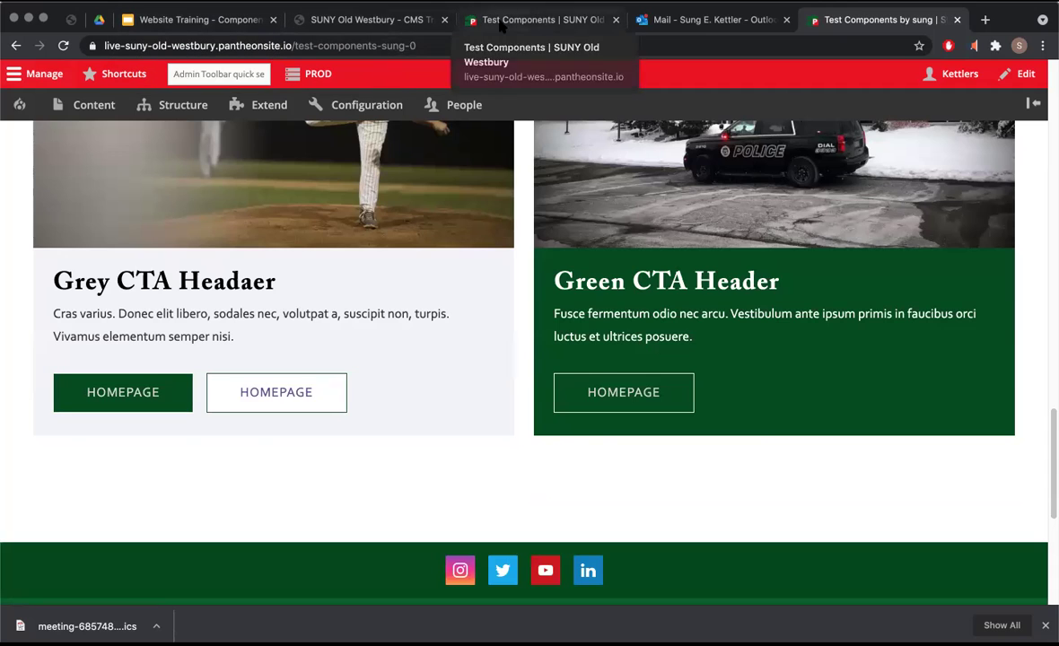
Examine the reference page's horizontal CTAs with colour, the CTA cards between them and the CTAs with no image.
{"action": "left_click", "coordinate": [465, 19]}
{"action": "scroll", "coordinate": [500, 417], "scroll_direction": "down", "scroll_amount": 5}
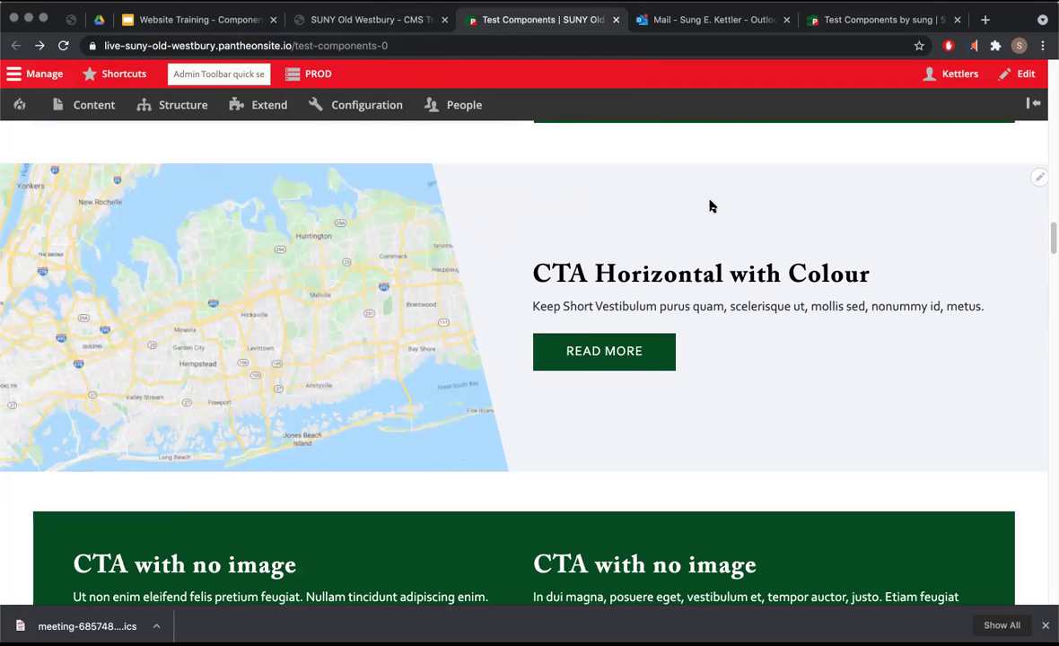
{"action": "scroll", "coordinate": [591, 292], "scroll_direction": "down", "scroll_amount": 10}
{"action": "scroll", "coordinate": [591, 294], "scroll_direction": "up", "scroll_amount": 3}
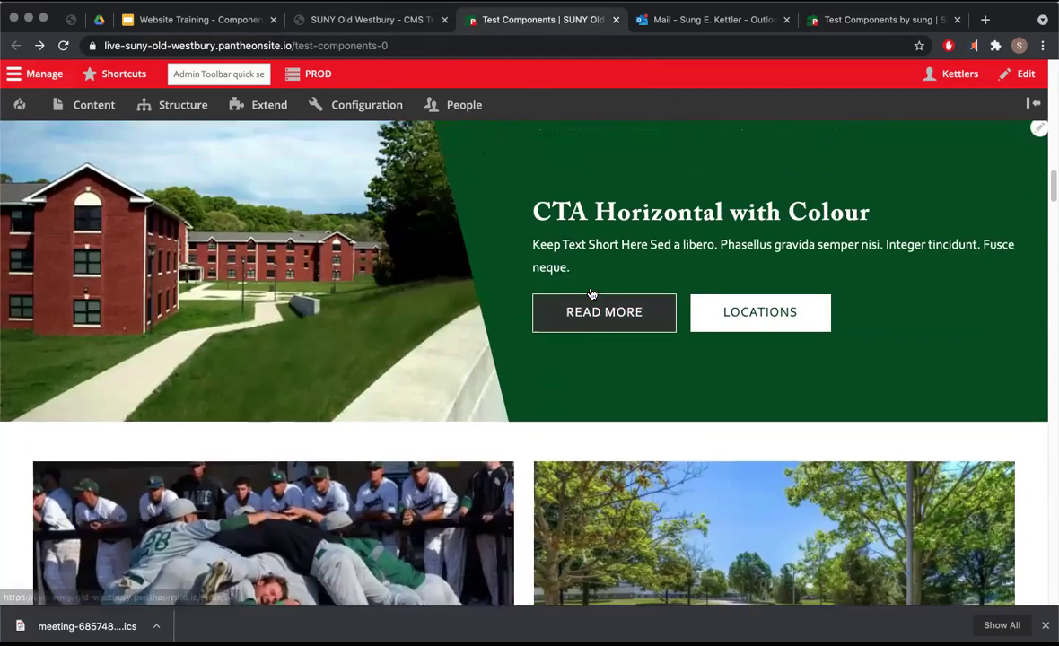
{"action": "scroll", "coordinate": [340, 199], "scroll_direction": "up", "scroll_amount": 2}
{"action": "scroll", "coordinate": [482, 339], "scroll_direction": "down", "scroll_amount": 9}
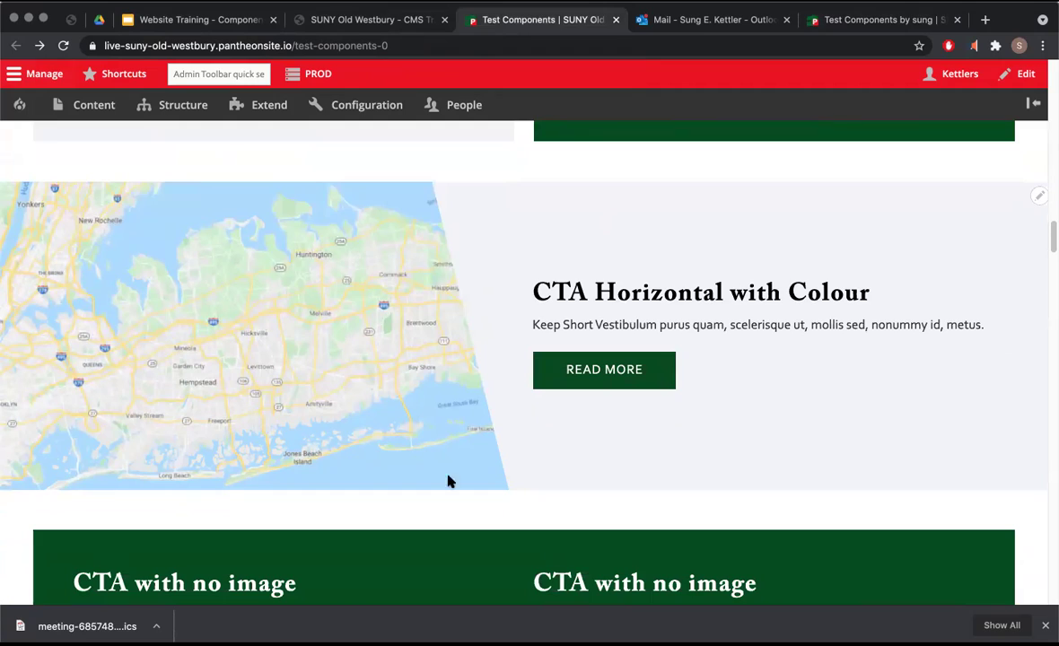
{"action": "scroll", "coordinate": [574, 364], "scroll_direction": "up", "scroll_amount": 3}
{"action": "scroll", "coordinate": [578, 359], "scroll_direction": "up", "scroll_amount": 7}
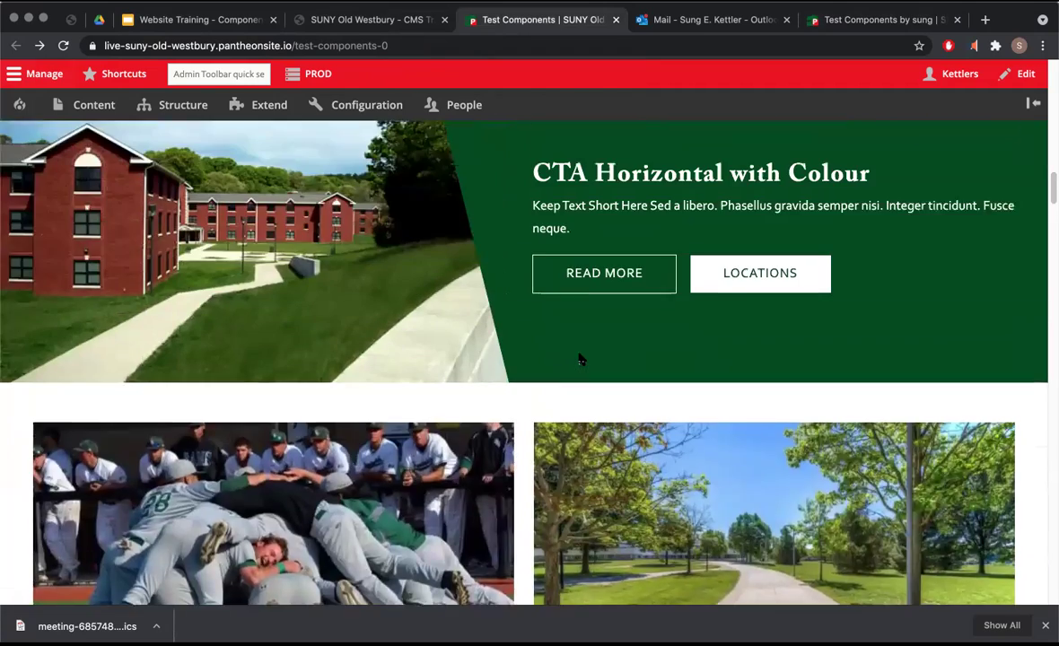
{"action": "scroll", "coordinate": [542, 395], "scroll_direction": "down", "scroll_amount": 3}
{"action": "scroll", "coordinate": [550, 419], "scroll_direction": "up", "scroll_amount": 2}
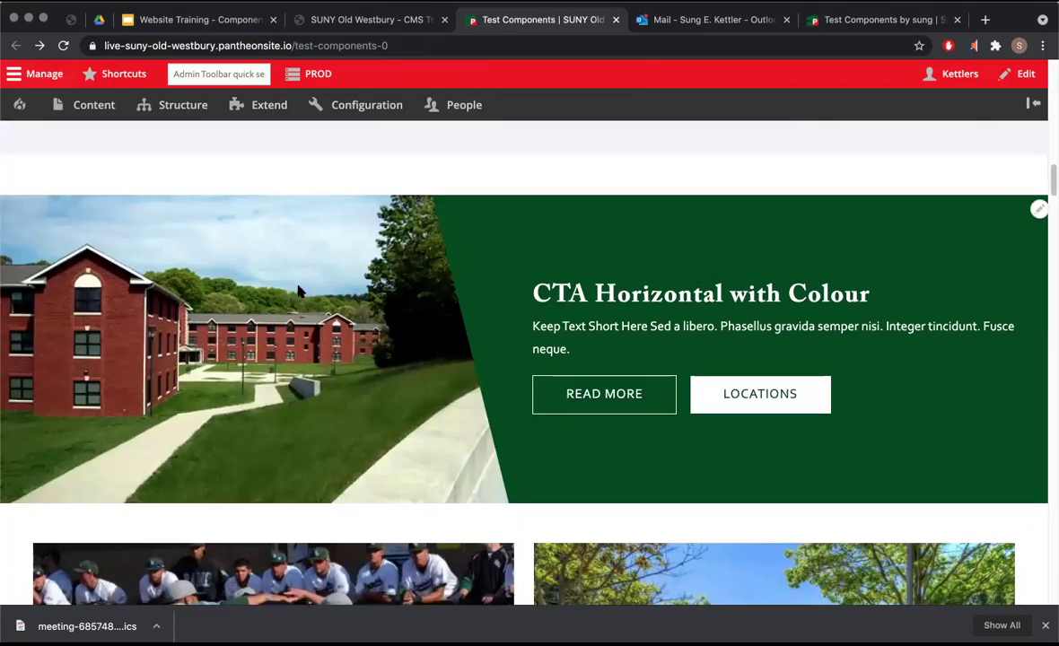
{"action": "scroll", "coordinate": [336, 467], "scroll_direction": "down", "scroll_amount": 9}
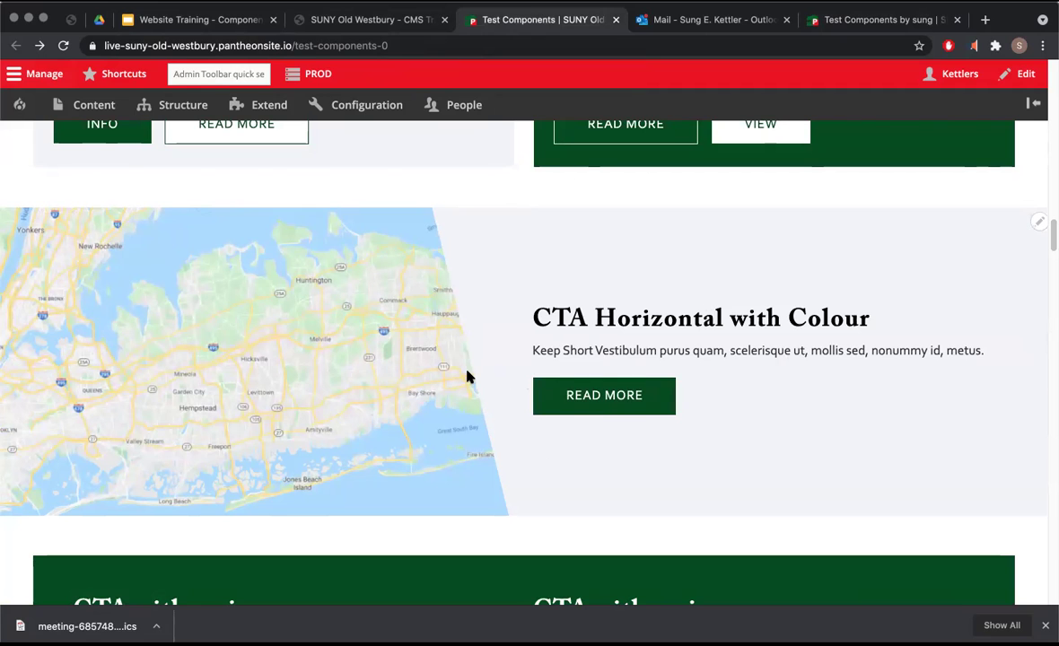
Open the Basic page "Test Components by sung" for editing and add a new Grid node to its components.
{"action": "scroll", "coordinate": [466, 377], "scroll_direction": "down", "scroll_amount": 3}
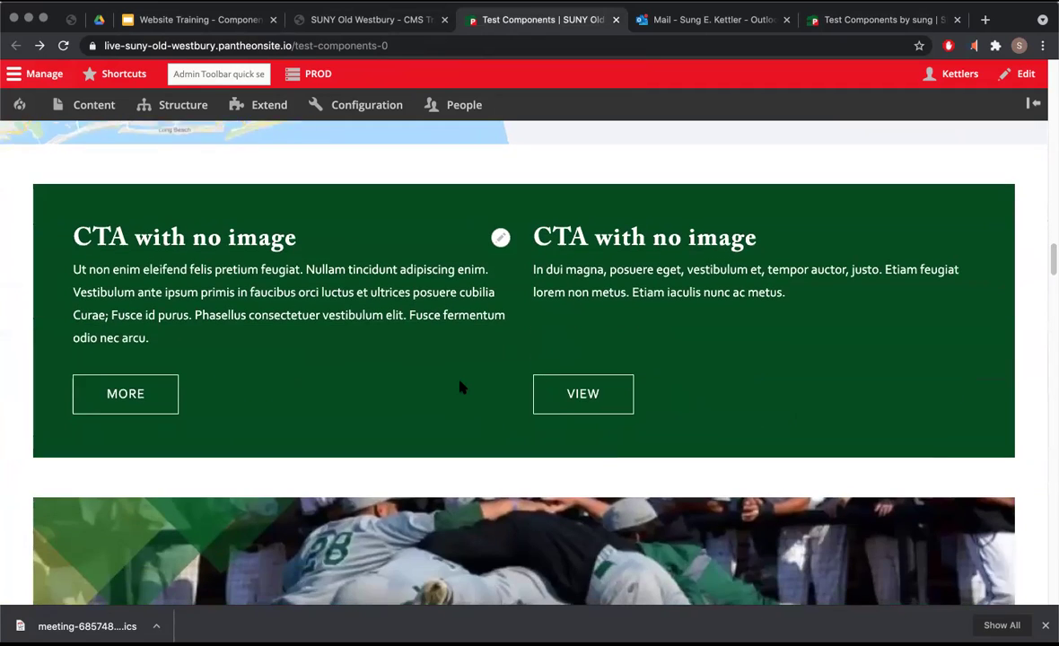
{"action": "scroll", "coordinate": [459, 386], "scroll_direction": "down", "scroll_amount": 1}
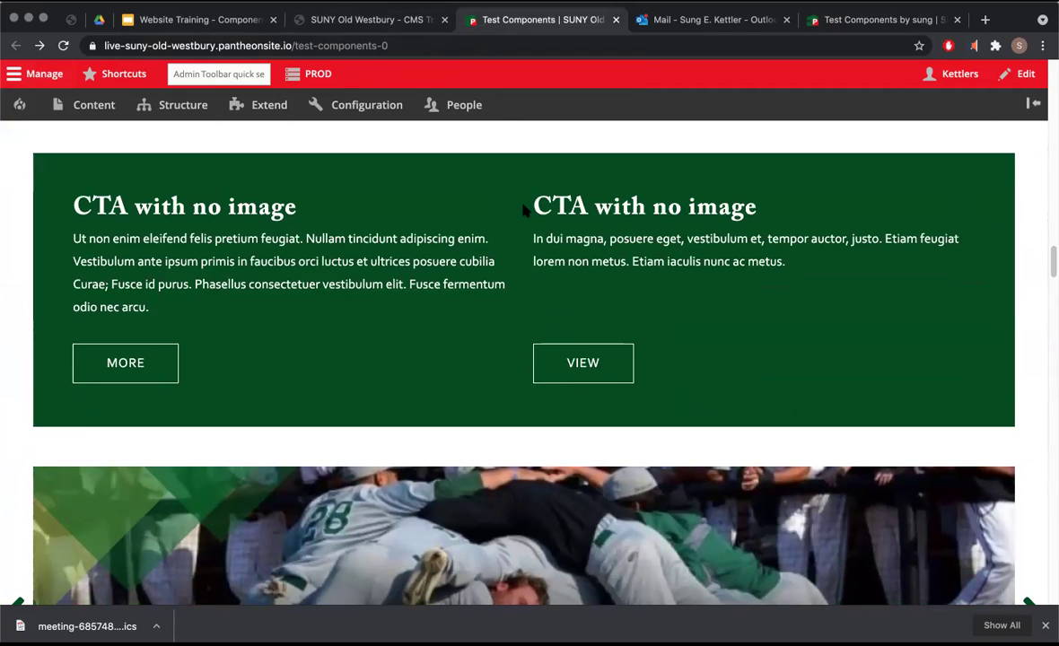
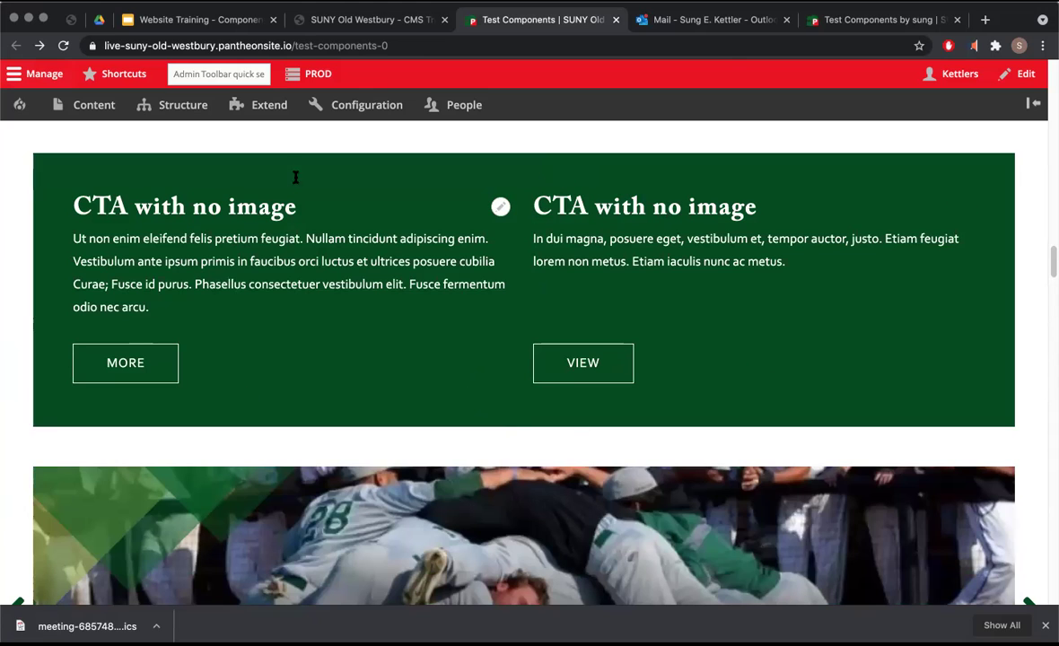
{"action": "left_click", "coordinate": [826, 18]}
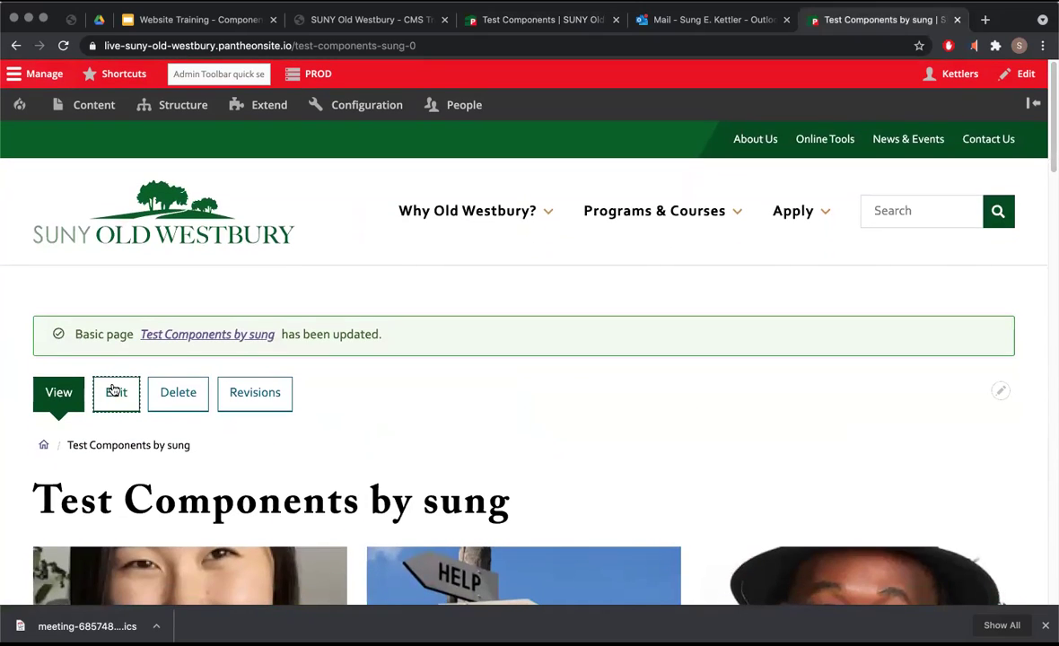
{"action": "left_click", "coordinate": [116, 392]}
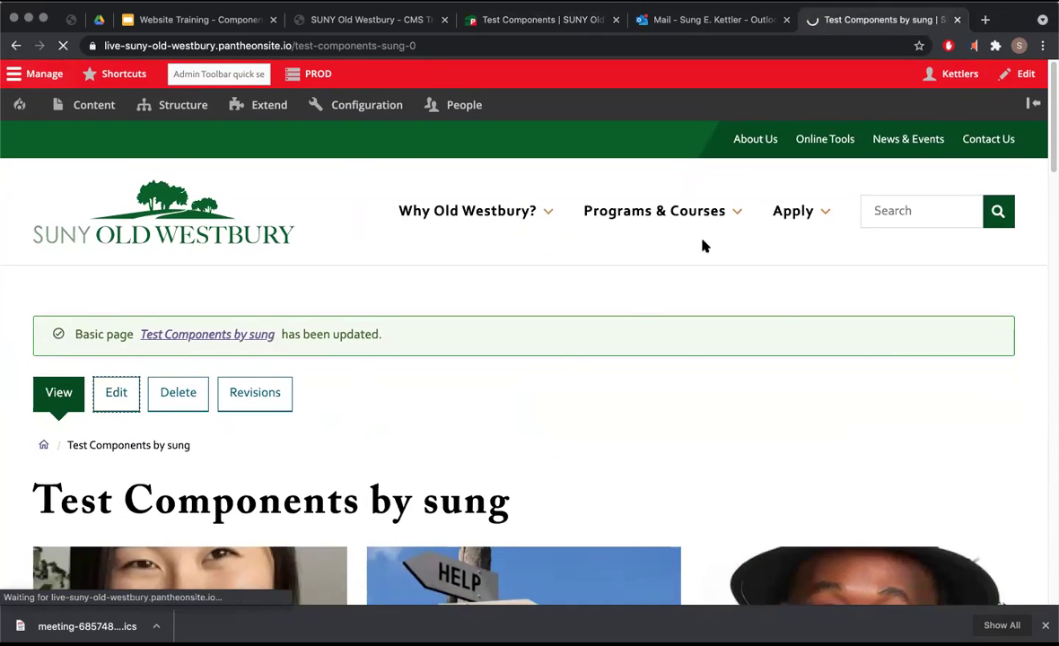
{"action": "scroll", "coordinate": [431, 323], "scroll_direction": "down", "scroll_amount": 15}
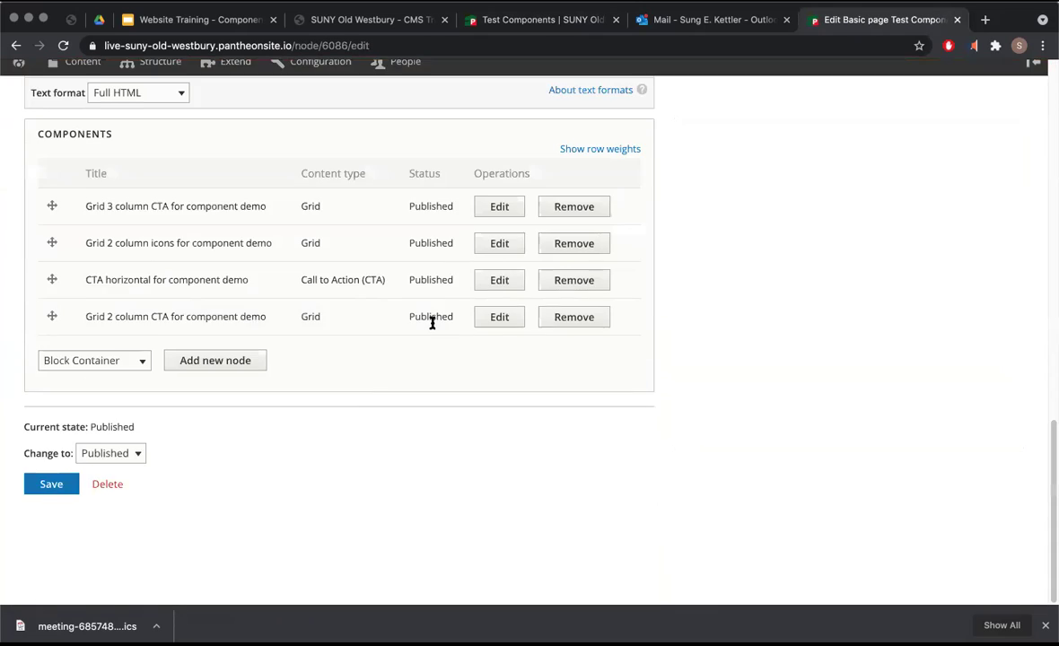
{"action": "left_click", "coordinate": [123, 402]}
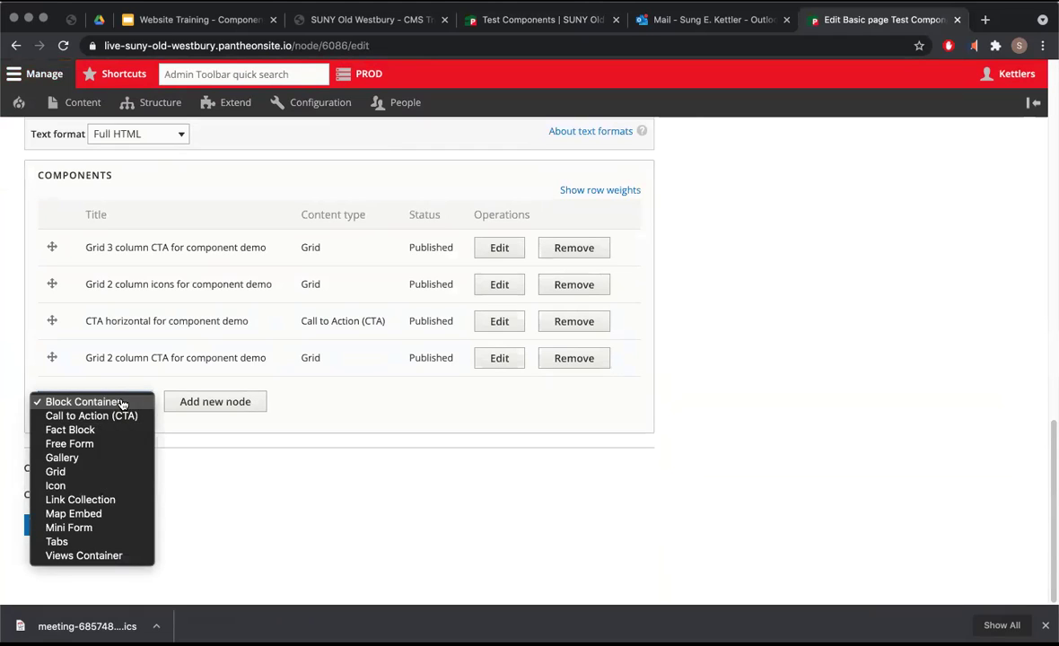
{"action": "left_click", "coordinate": [89, 471]}
{"action": "left_click", "coordinate": [229, 403]}
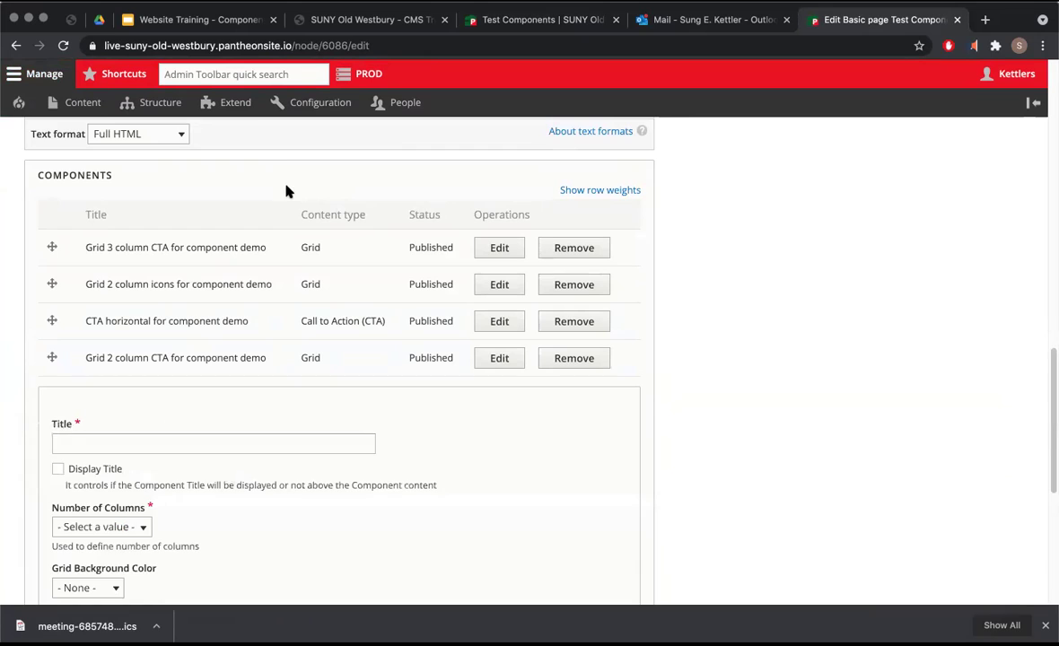
Title the new grid "Grid 2 column CTA without images".
{"action": "scroll", "coordinate": [128, 422], "scroll_direction": "down", "scroll_amount": 1}
{"action": "left_click", "coordinate": [119, 407]}
{"action": "type", "text": "Grid 2 column"}
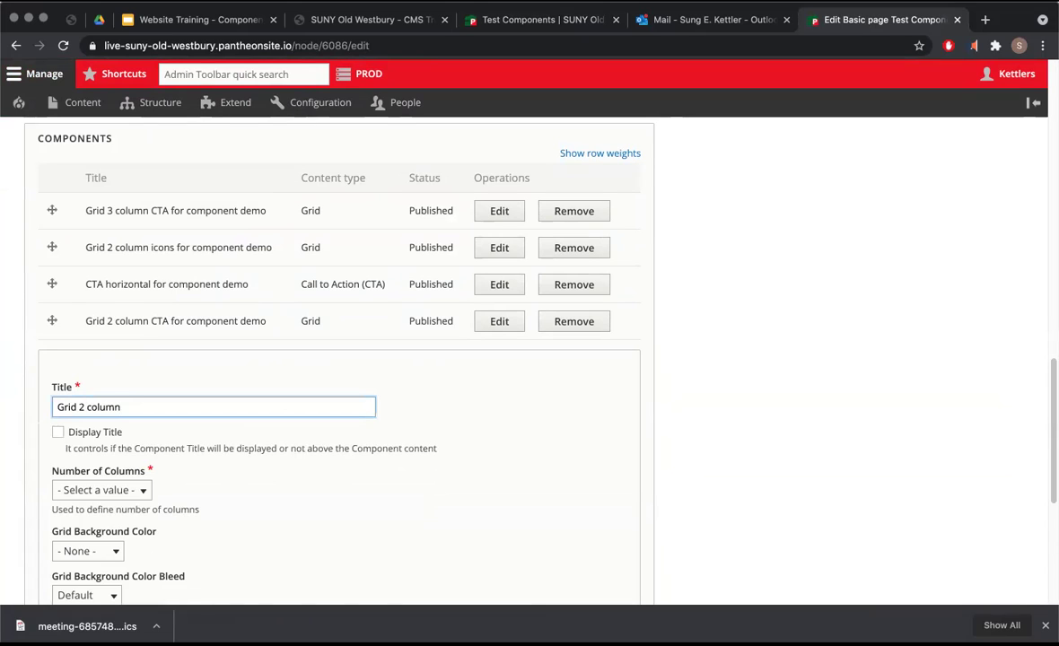
{"action": "type", "text": " CTA without images"}
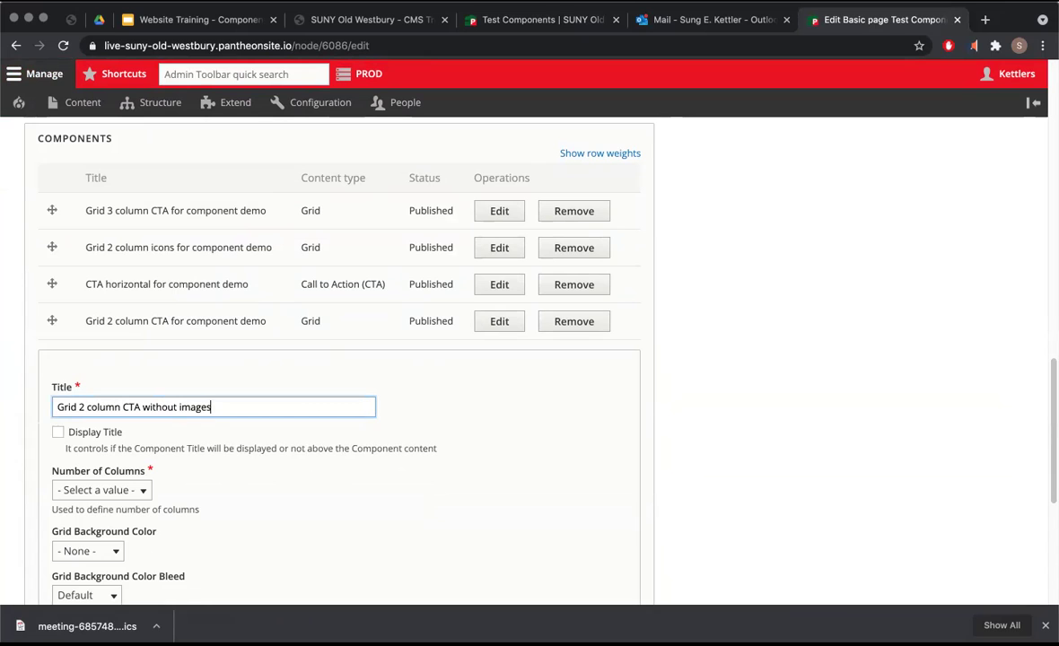
Set the grid's number of columns to 2 and its background color to Green.
{"action": "scroll", "coordinate": [117, 443], "scroll_direction": "down", "scroll_amount": 5}
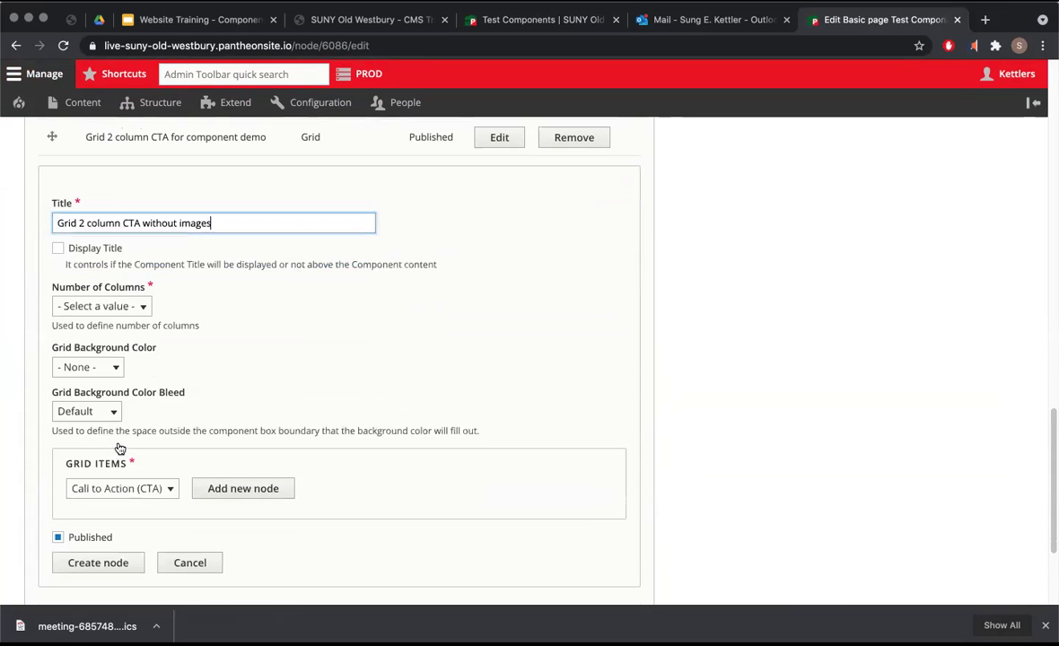
{"action": "left_click", "coordinate": [142, 306]}
{"action": "left_click", "coordinate": [102, 335]}
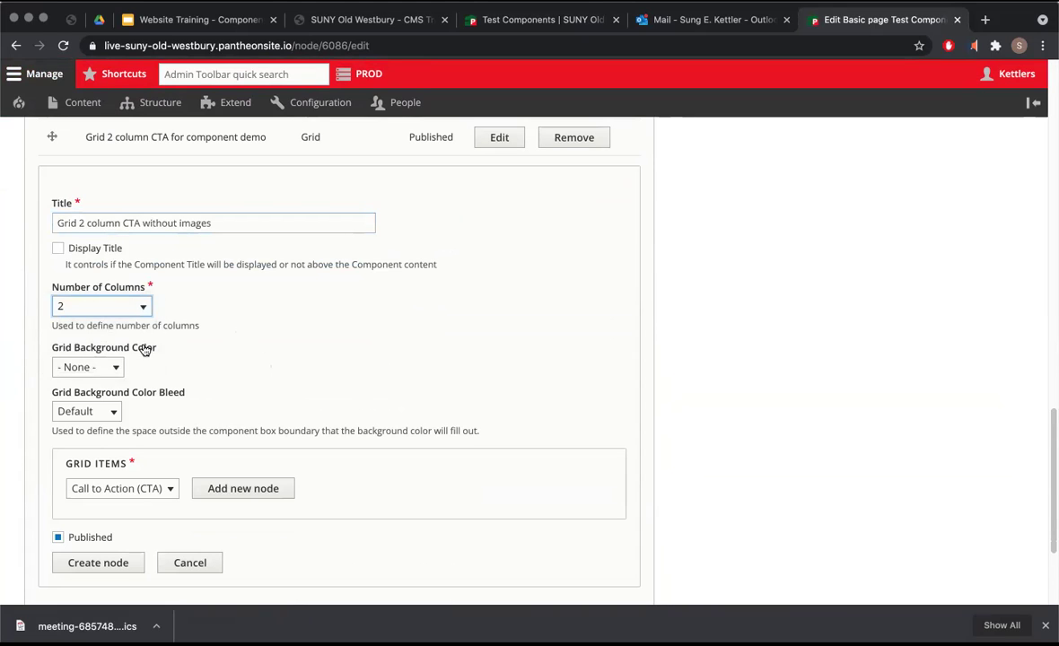
{"action": "left_click", "coordinate": [112, 368]}
{"action": "left_click", "coordinate": [103, 380]}
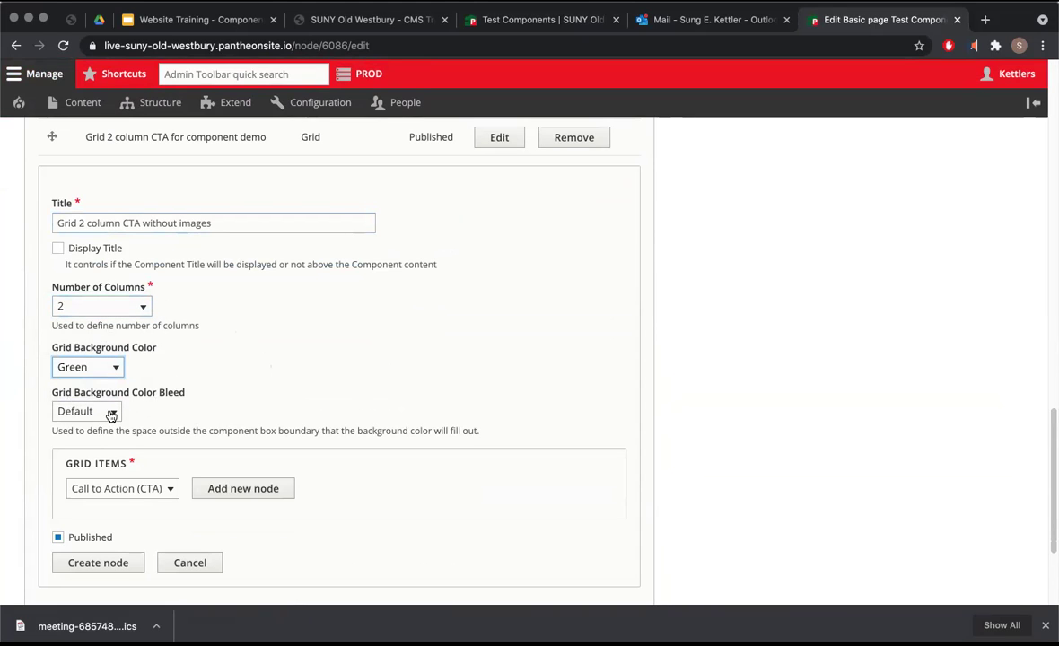
Compare the grid settings with the reference page's green section and add a Call to Action (CTA) node to the grid items.
{"action": "left_click", "coordinate": [534, 20]}
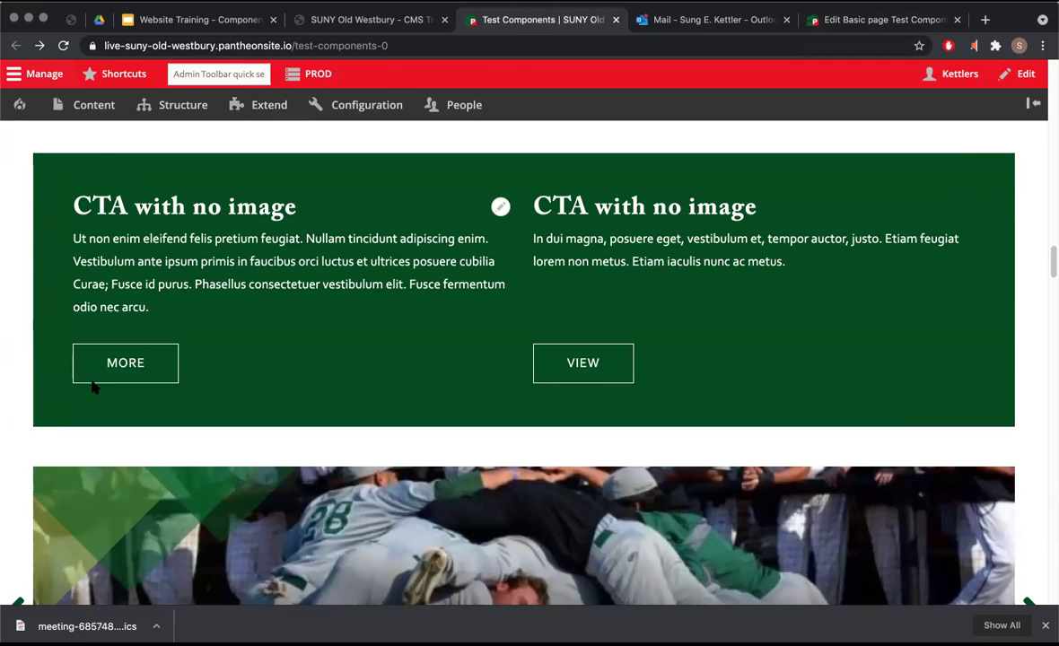
{"action": "scroll", "coordinate": [94, 380], "scroll_direction": "up", "scroll_amount": 4}
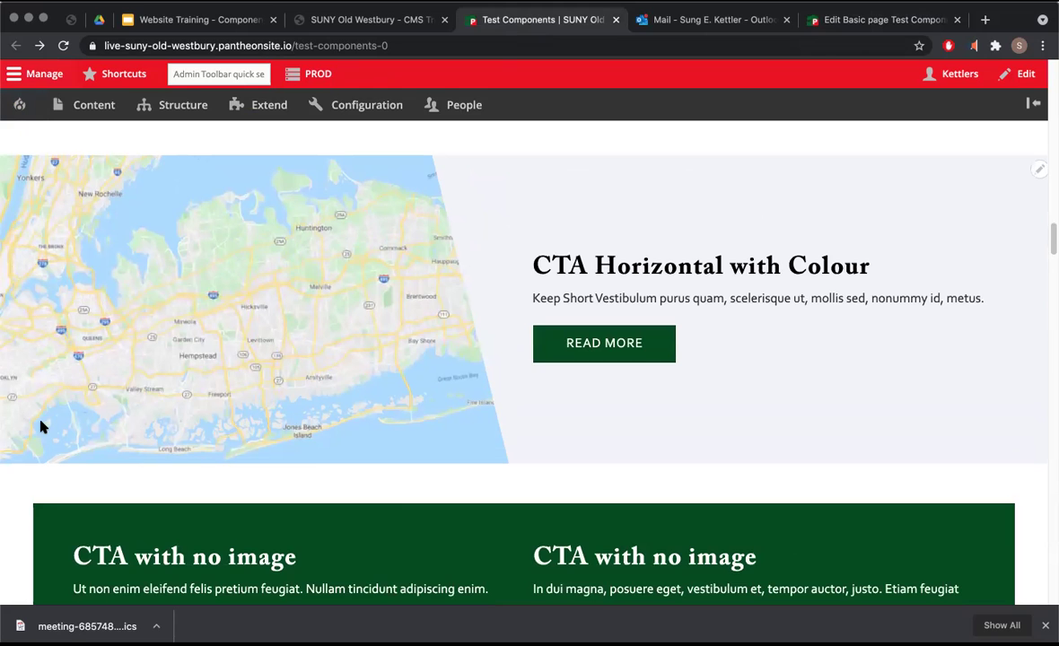
{"action": "scroll", "coordinate": [36, 502], "scroll_direction": "down", "scroll_amount": 1}
{"action": "scroll", "coordinate": [36, 502], "scroll_direction": "down", "scroll_amount": 1}
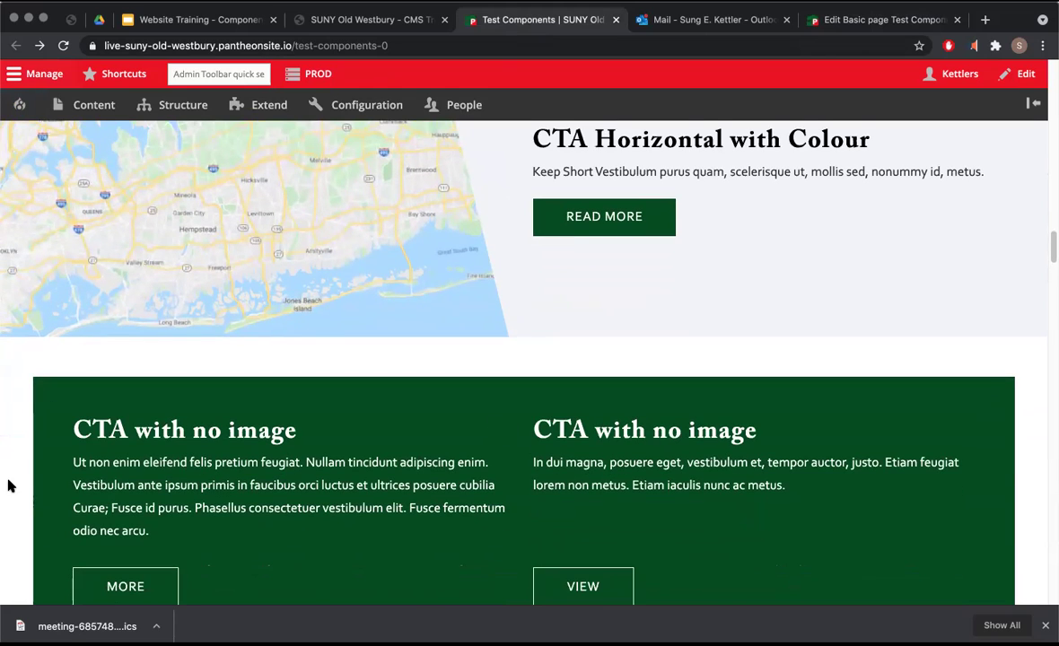
{"action": "scroll", "coordinate": [8, 485], "scroll_direction": "down", "scroll_amount": 3}
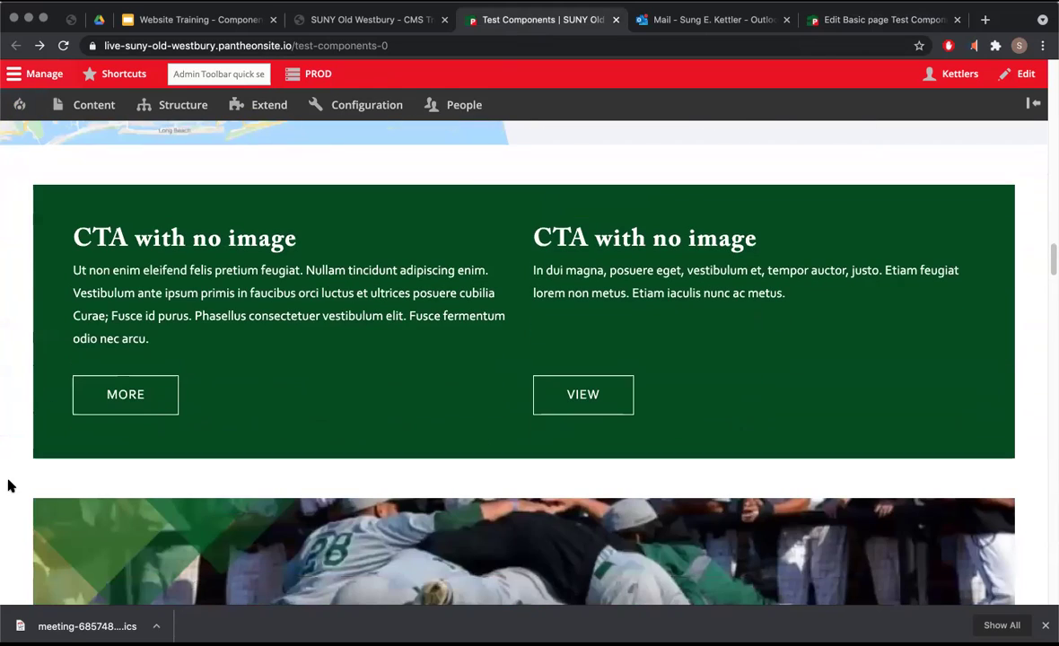
{"action": "left_click", "coordinate": [812, 15]}
{"action": "left_click", "coordinate": [260, 338]}
{"action": "scroll", "coordinate": [260, 339], "scroll_direction": "down", "scroll_amount": 1}
{"action": "scroll", "coordinate": [260, 339], "scroll_direction": "down", "scroll_amount": 2}
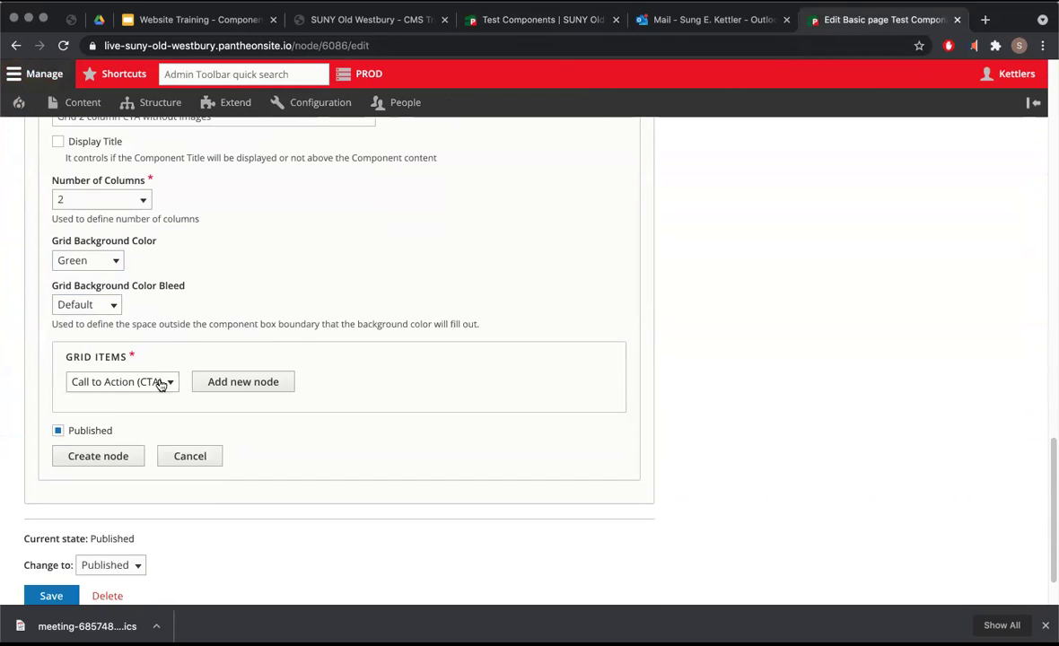
{"action": "left_click", "coordinate": [215, 382]}
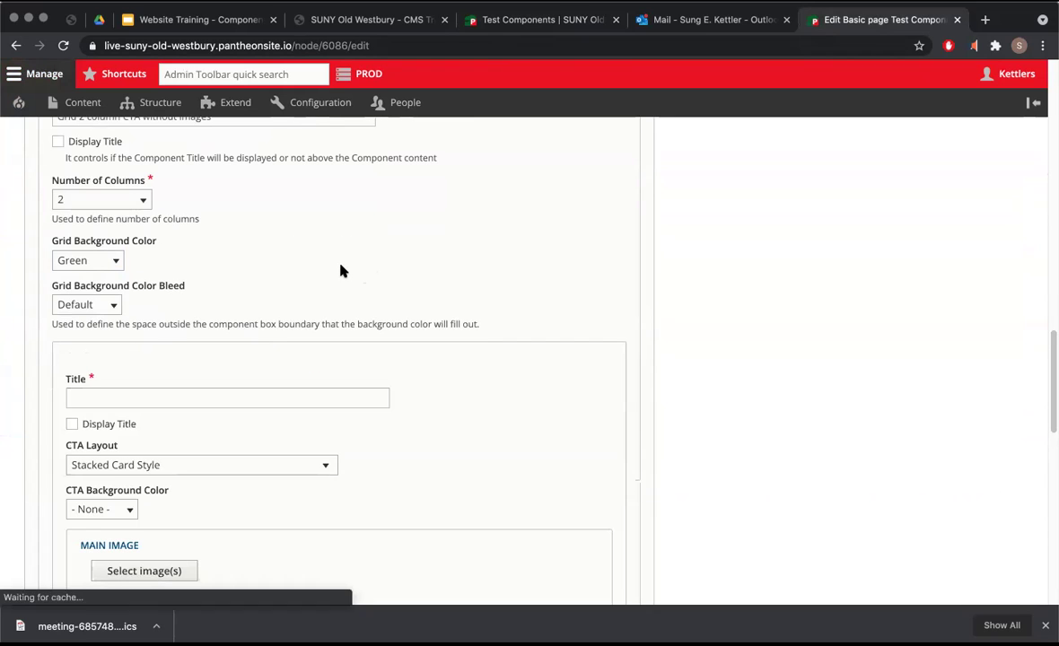
Copy the heading "CTA with no image" from the reference page into the new CTA's title and enable its display.
{"action": "scroll", "coordinate": [255, 340], "scroll_direction": "down", "scroll_amount": 1}
{"action": "left_click", "coordinate": [210, 383]}
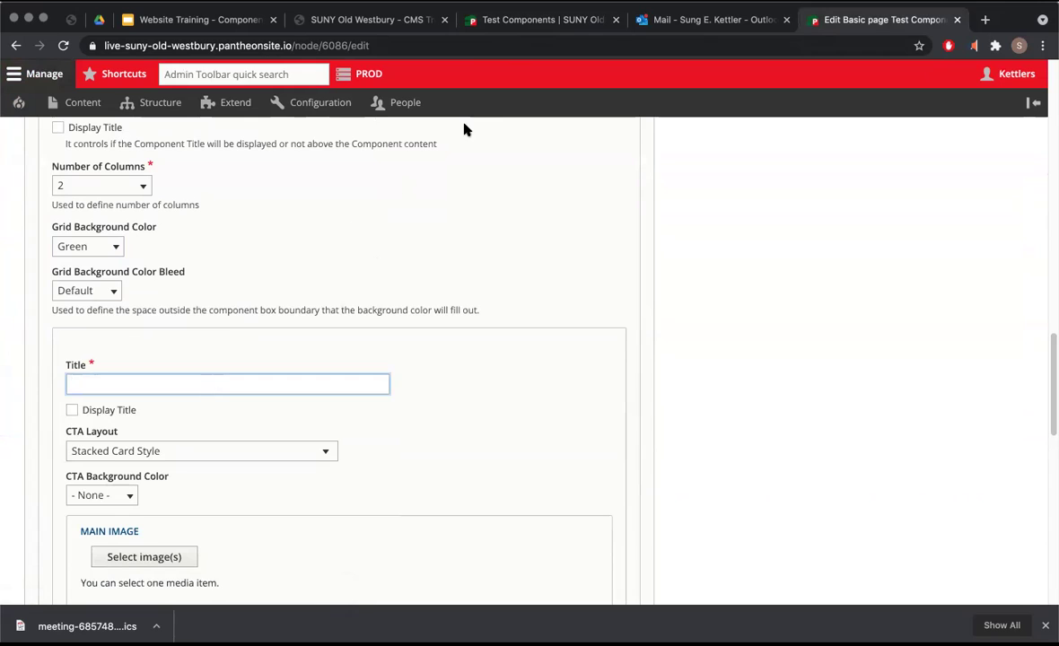
{"action": "left_click", "coordinate": [485, 19]}
{"action": "triple_click", "coordinate": [294, 235]}
{"action": "key", "text": "super+c"}
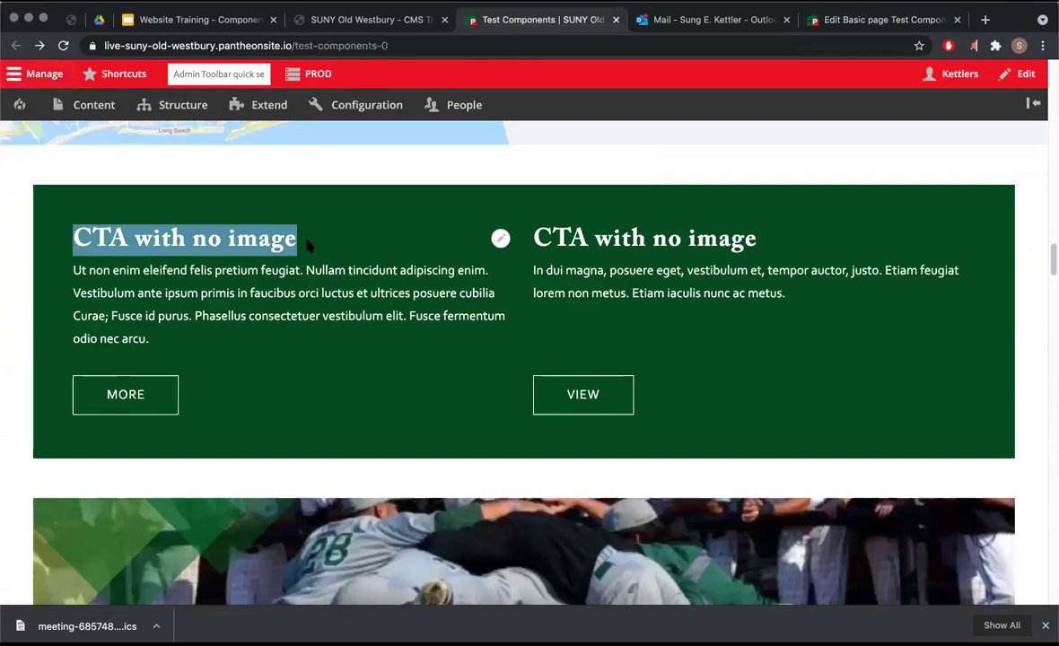
{"action": "left_click", "coordinate": [834, 17]}
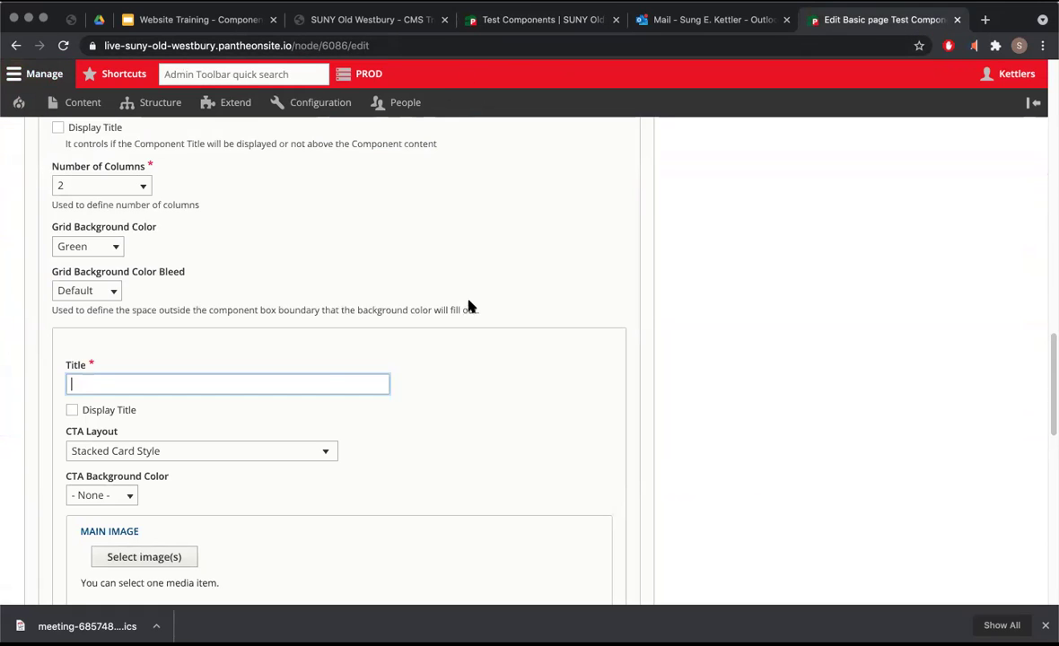
{"action": "key", "text": "super+v"}
{"action": "scroll", "coordinate": [281, 380], "scroll_direction": "down", "scroll_amount": 3}
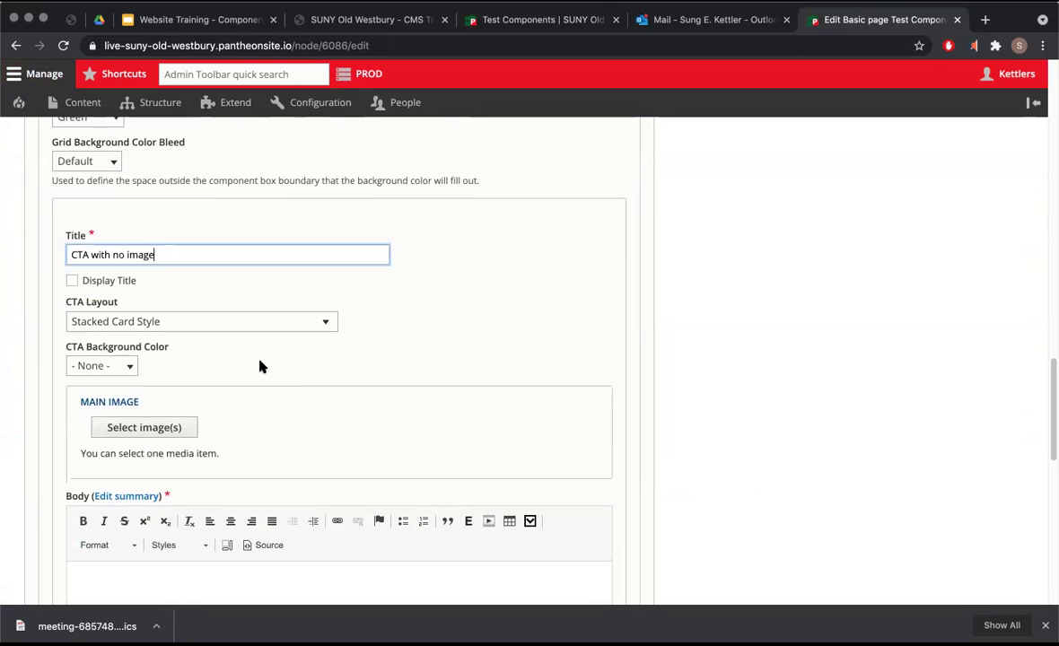
{"action": "left_click", "coordinate": [72, 281]}
Set the CTA's background color to Green.
{"action": "scroll", "coordinate": [205, 309], "scroll_direction": "down", "scroll_amount": 2}
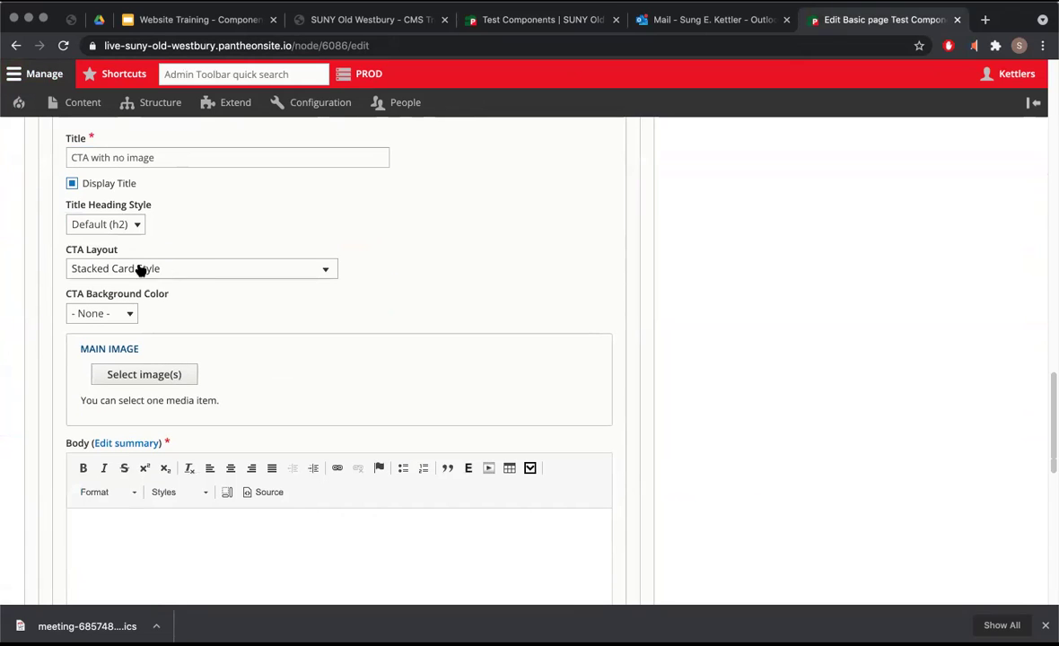
{"action": "left_click", "coordinate": [115, 314]}
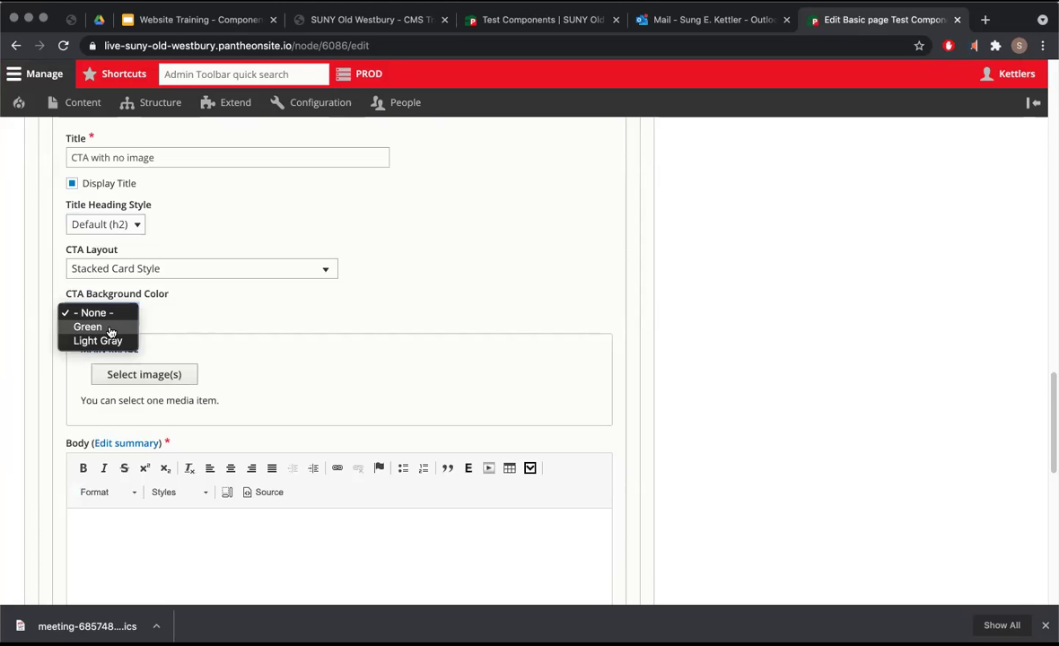
{"action": "left_click", "coordinate": [110, 327]}
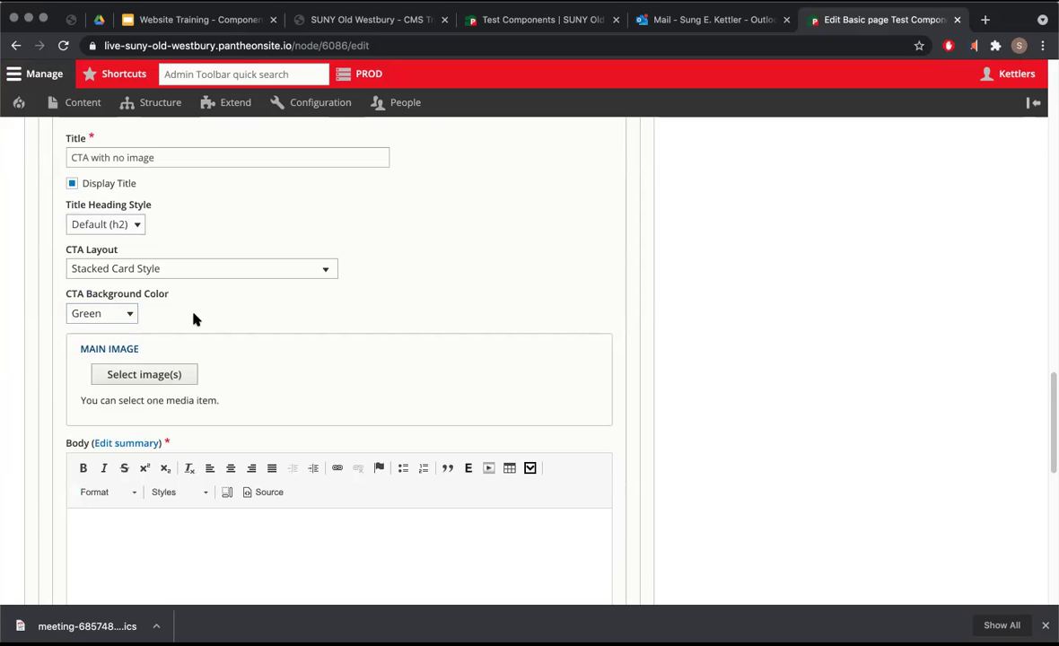
{"action": "left_click", "coordinate": [132, 313]}
{"action": "left_click", "coordinate": [424, 248]}
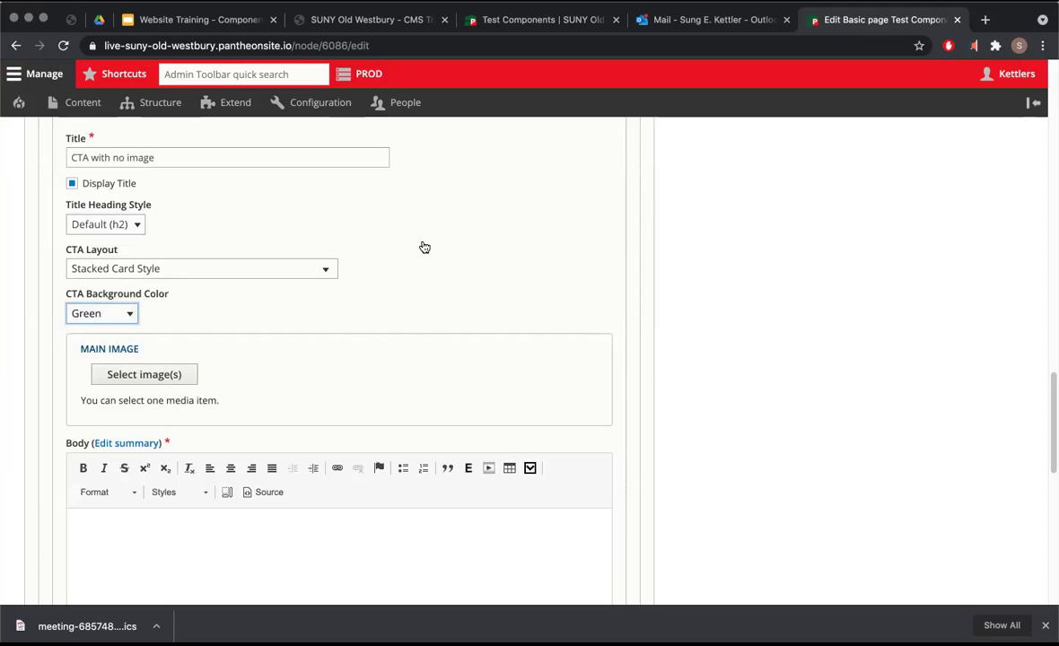
Check the reference page's CTAs with no image and set the new CTA's background color to None.
{"action": "scroll", "coordinate": [424, 248], "scroll_direction": "up", "scroll_amount": 8}
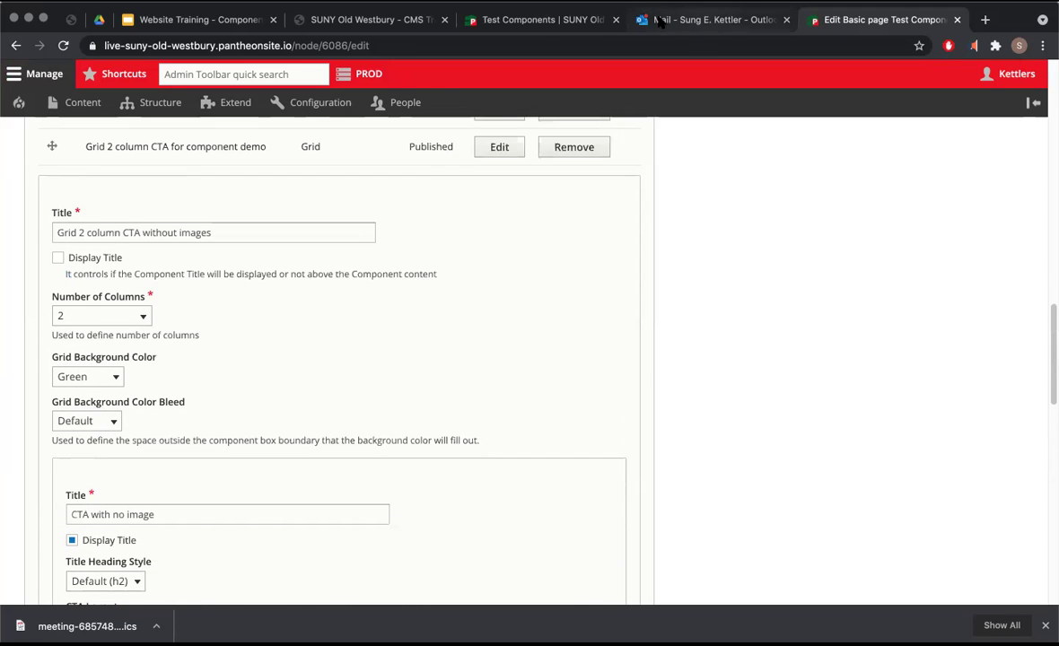
{"action": "left_click", "coordinate": [548, 19]}
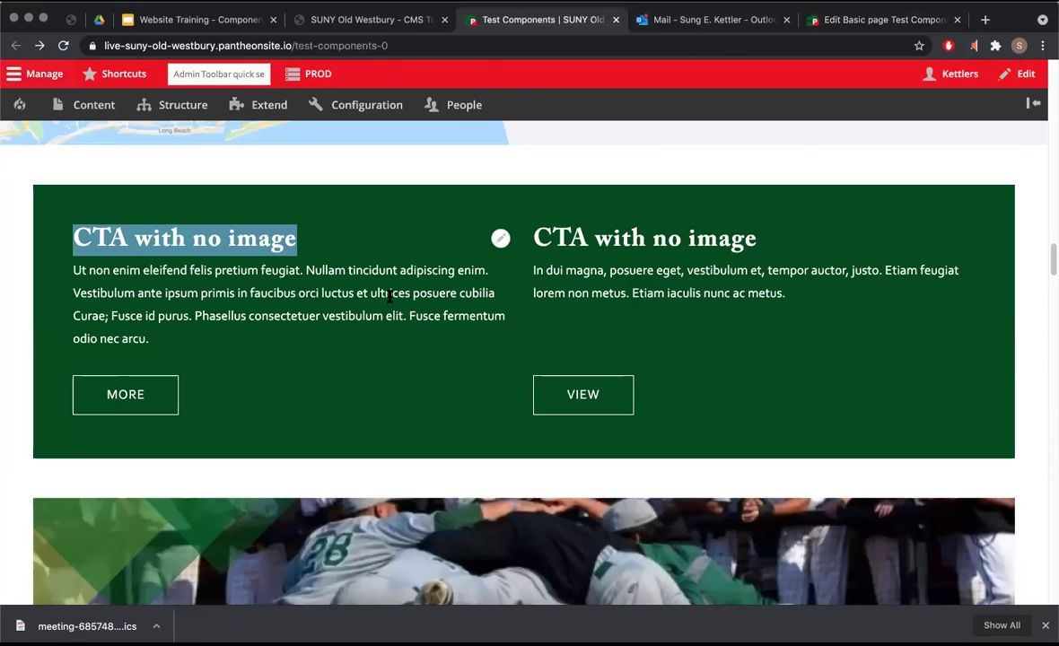
{"action": "left_click", "coordinate": [835, 22]}
{"action": "scroll", "coordinate": [170, 347], "scroll_direction": "down", "scroll_amount": 5}
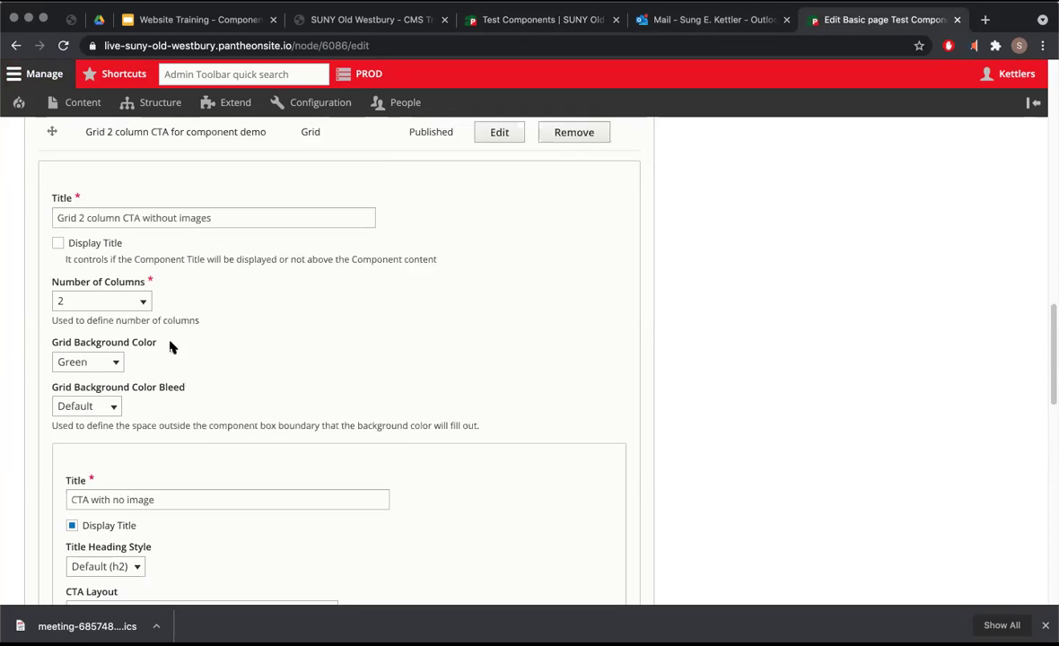
{"action": "left_click", "coordinate": [115, 468]}
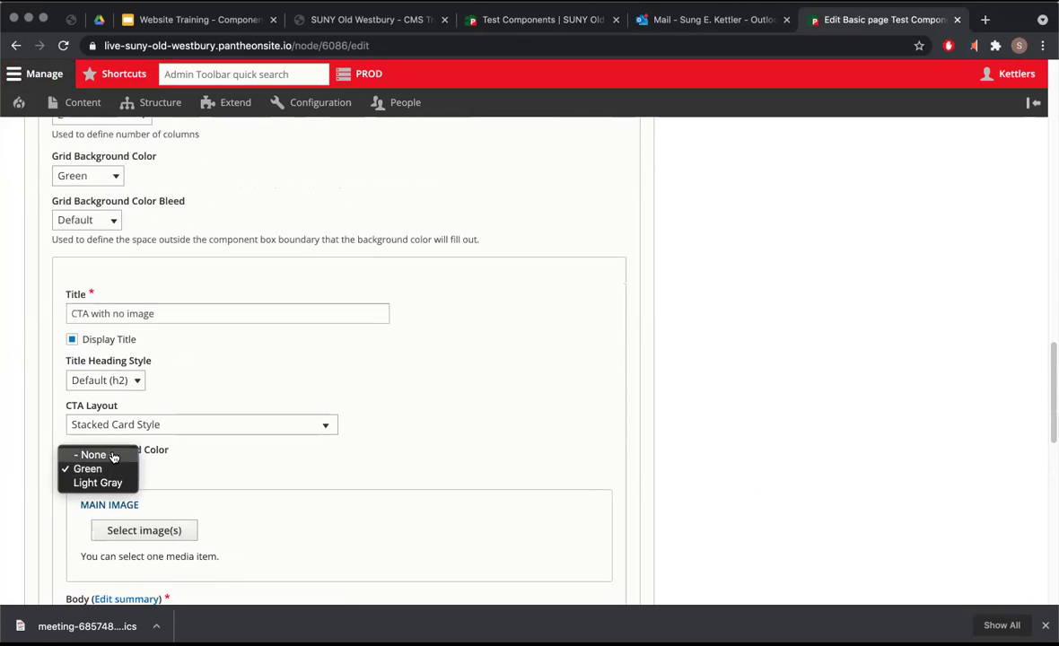
{"action": "left_click", "coordinate": [107, 454]}
Set the first CTA's background color back to Green and leave its main image unselected.
{"action": "scroll", "coordinate": [392, 391], "scroll_direction": "down", "scroll_amount": 4}
{"action": "scroll", "coordinate": [392, 392], "scroll_direction": "down", "scroll_amount": 2}
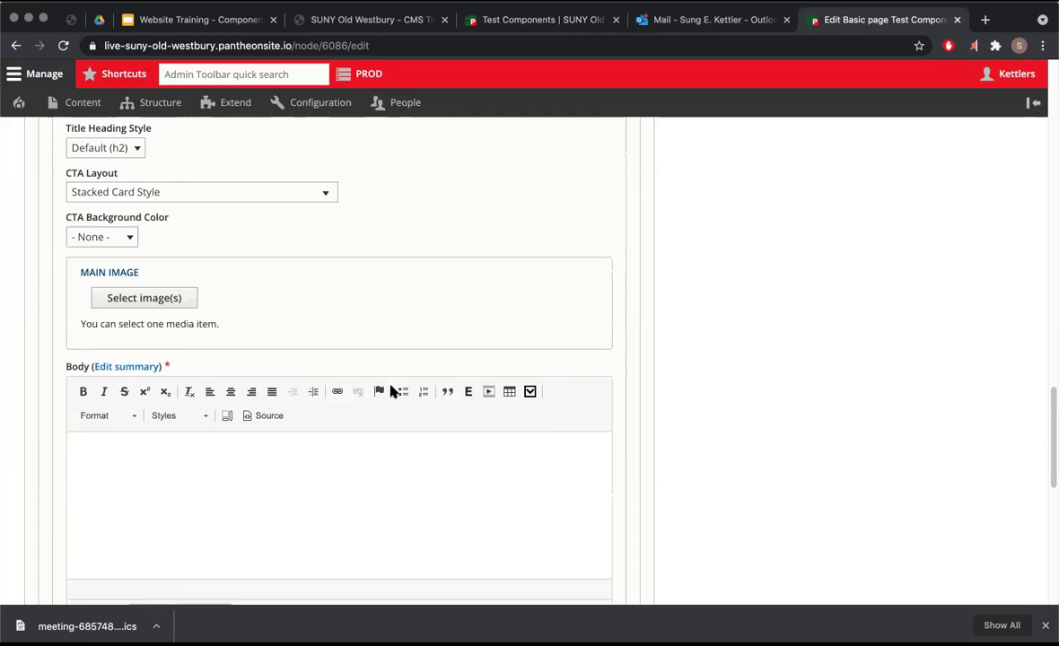
{"action": "left_click", "coordinate": [131, 238]}
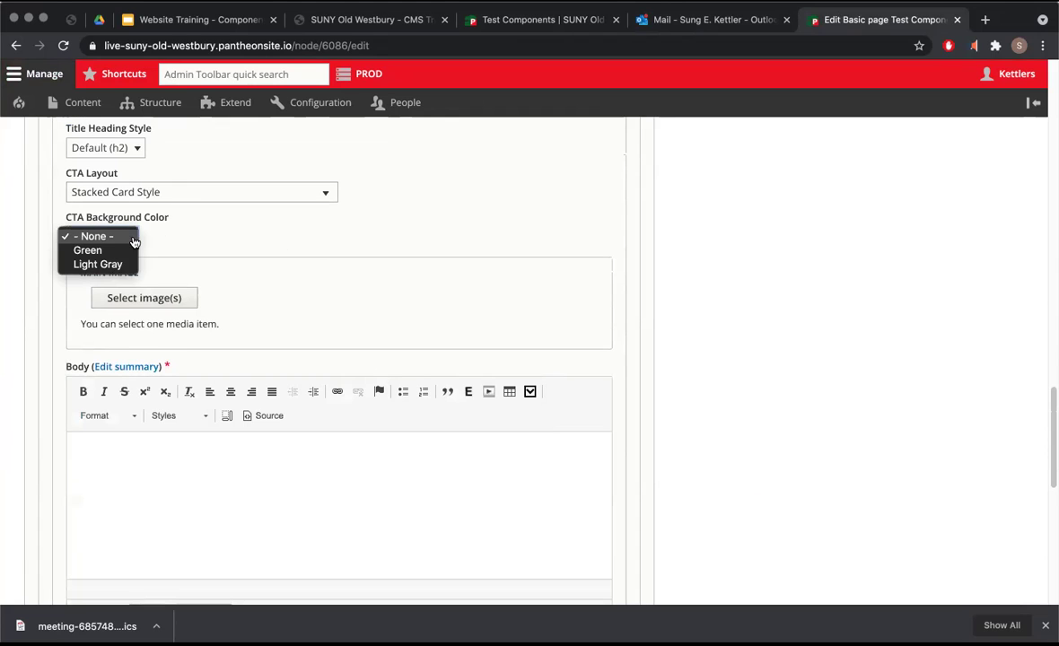
{"action": "left_click", "coordinate": [126, 249]}
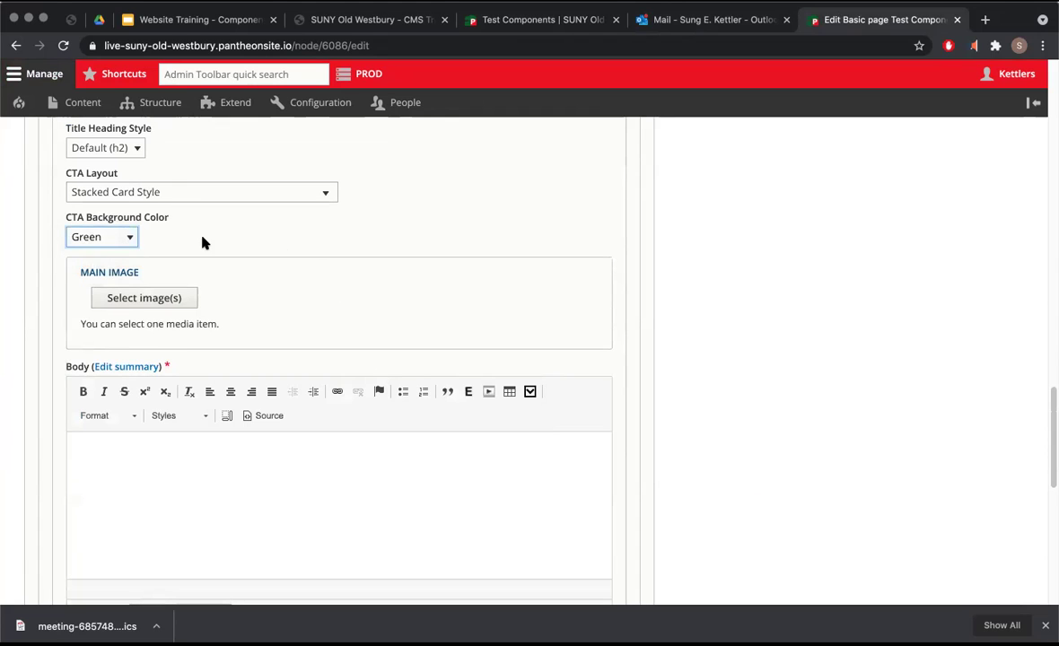
{"action": "left_click", "coordinate": [175, 298]}
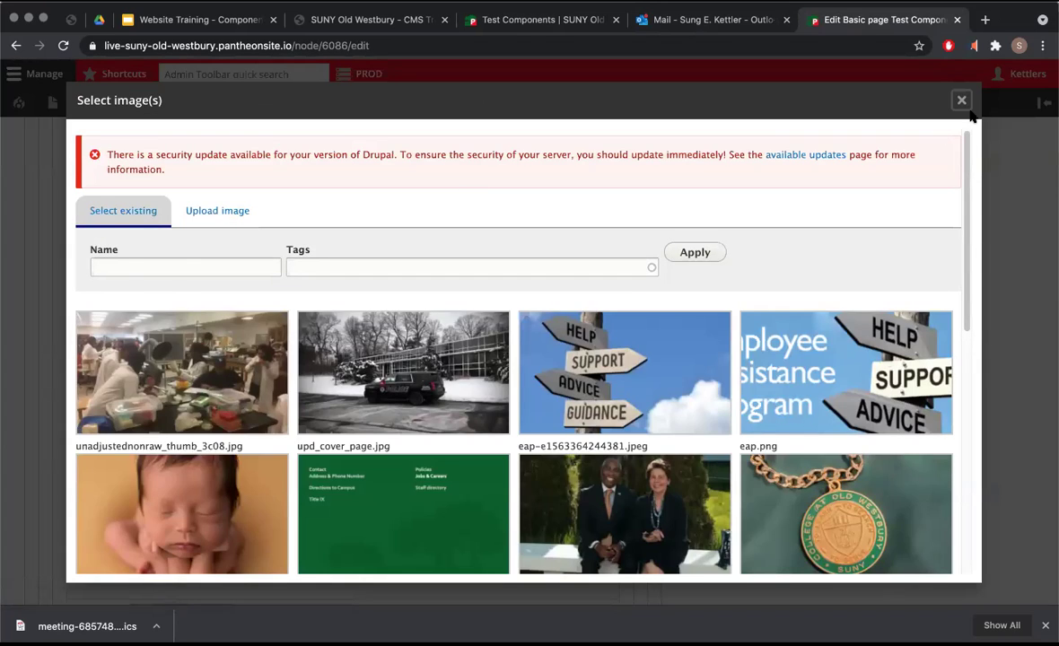
{"action": "left_click", "coordinate": [961, 101]}
Copy the body text of the reference page's first "CTA with no image" into the new CTA's body.
{"action": "scroll", "coordinate": [325, 287], "scroll_direction": "down", "scroll_amount": 5}
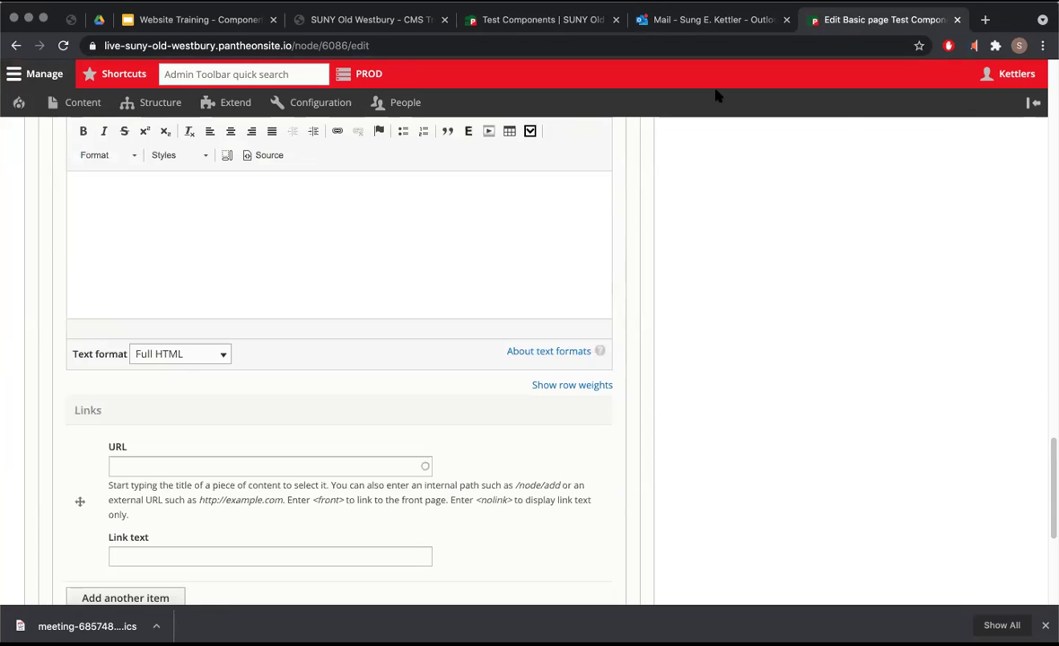
{"action": "left_click", "coordinate": [569, 20]}
{"action": "left_click_drag", "start_coordinate": [500, 236], "coordinate": [65, 282]}
{"action": "triple_click", "coordinate": [90, 269]}
{"action": "key", "text": "super+c"}
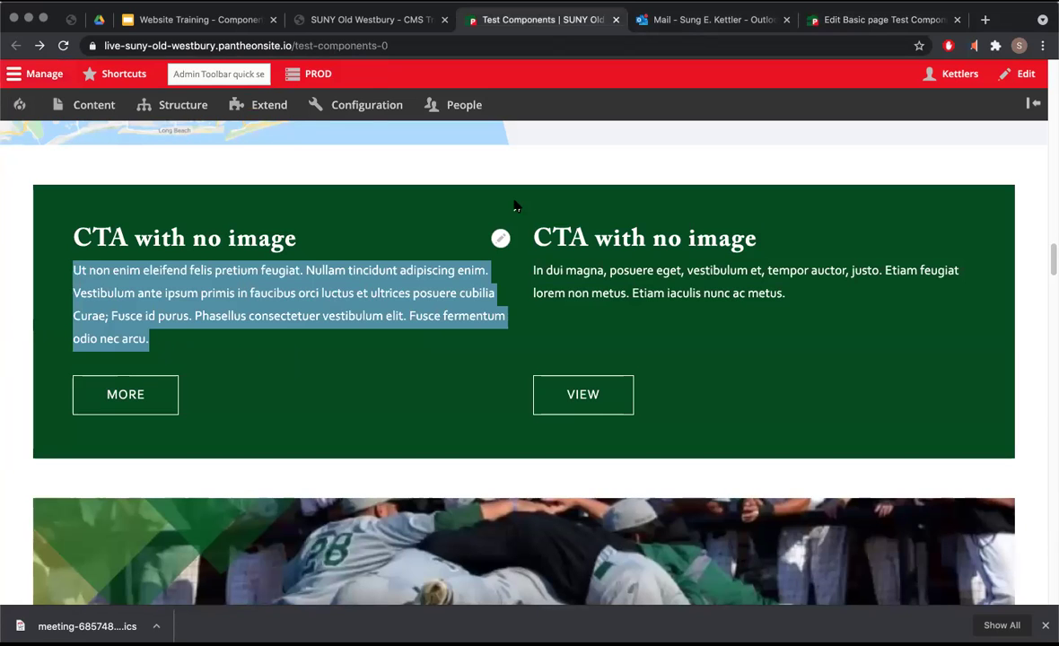
{"action": "left_click", "coordinate": [847, 20]}
{"action": "left_click", "coordinate": [325, 259]}
{"action": "key", "text": "super+v"}
Give the CTA a link to <front> with the link text "Homepage" and create the CTA node.
{"action": "scroll", "coordinate": [284, 336], "scroll_direction": "down", "scroll_amount": 3}
{"action": "left_click", "coordinate": [261, 312]}
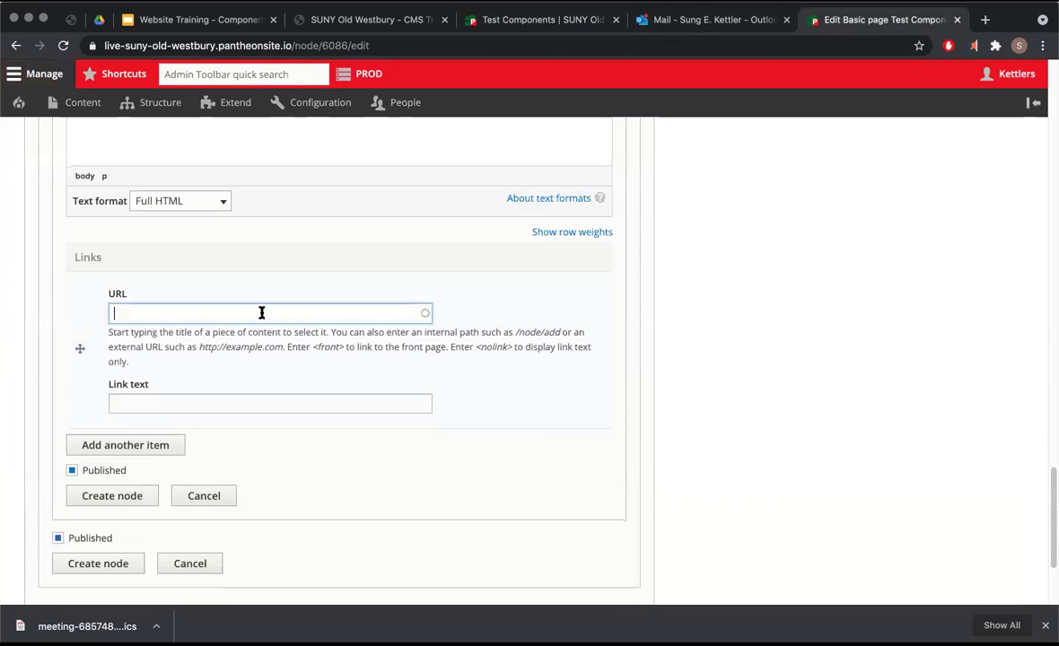
{"action": "type", "text": "<front>"}
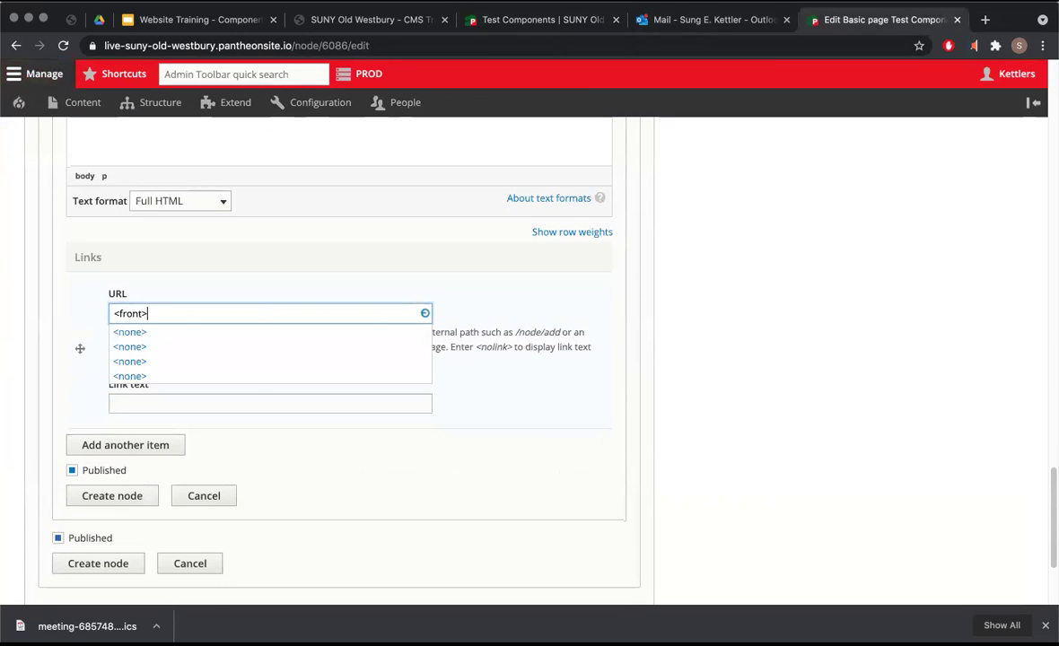
{"action": "left_click", "coordinate": [246, 395]}
{"action": "type", "text": "Homepage"}
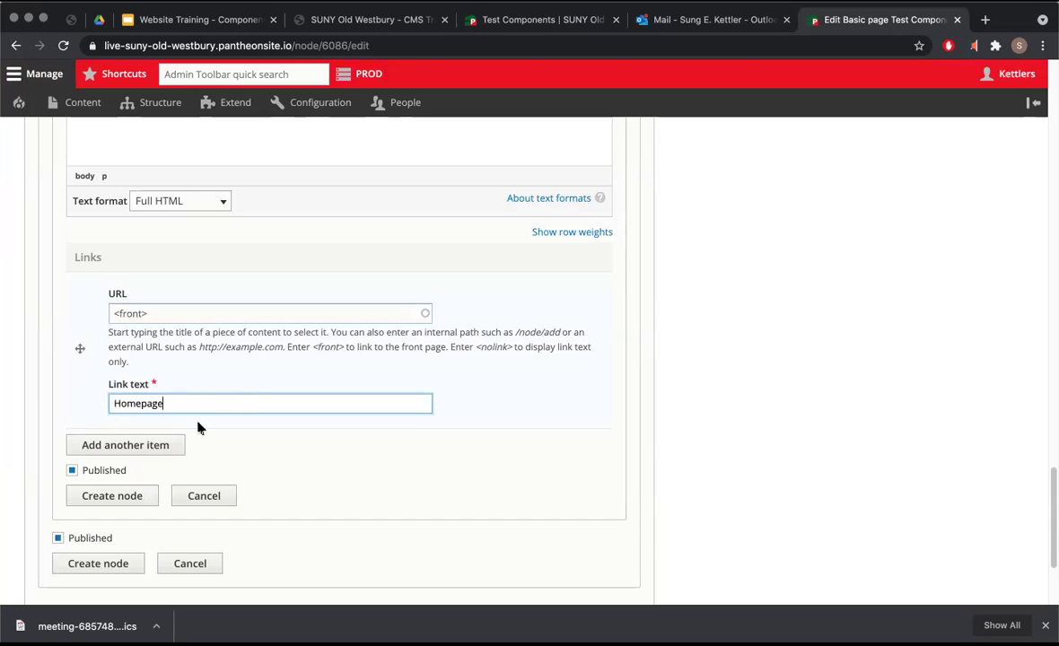
{"action": "left_click", "coordinate": [133, 496]}
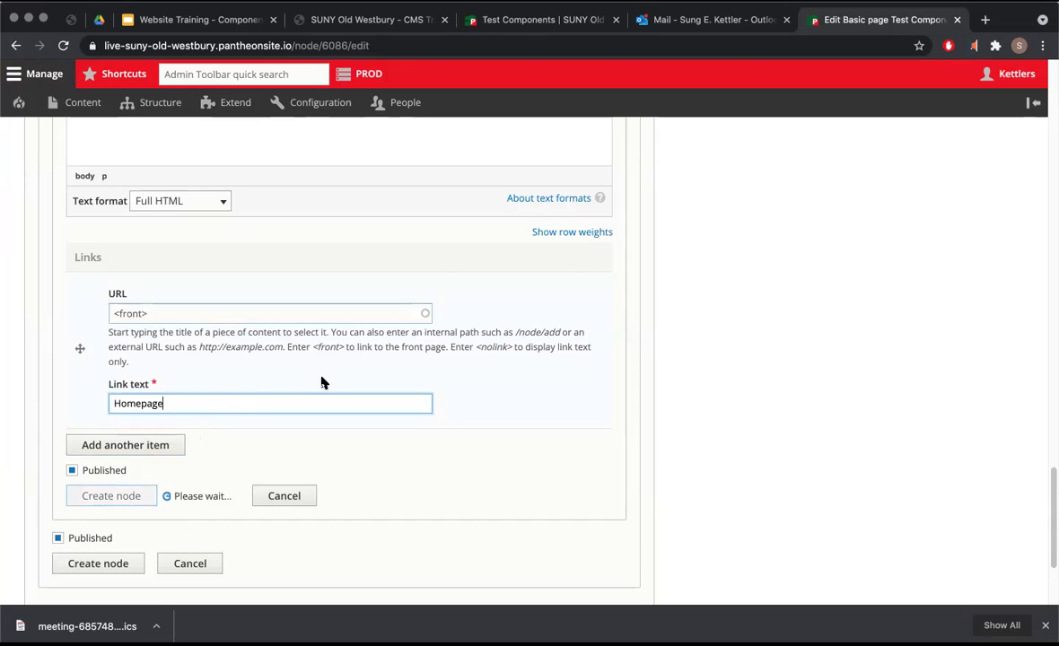
Add a second Call to Action (CTA) node to the grid, titled "CTA with no image", and enable its title display.
{"action": "scroll", "coordinate": [279, 357], "scroll_direction": "up", "scroll_amount": 1}
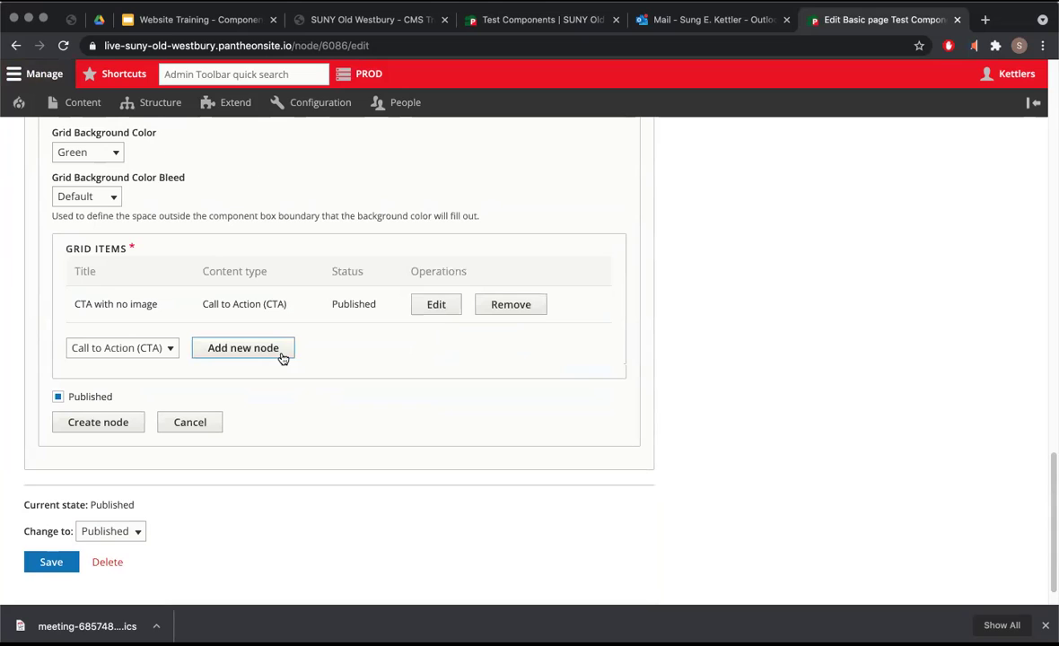
{"action": "left_click", "coordinate": [231, 350]}
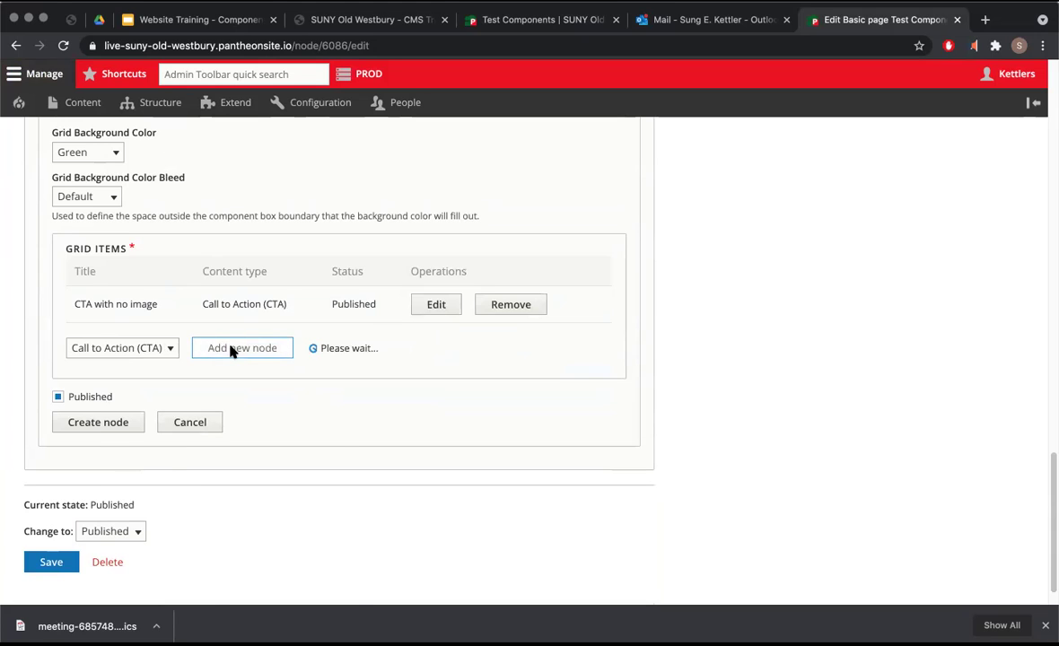
{"action": "left_click_drag", "start_coordinate": [157, 306], "coordinate": [59, 304]}
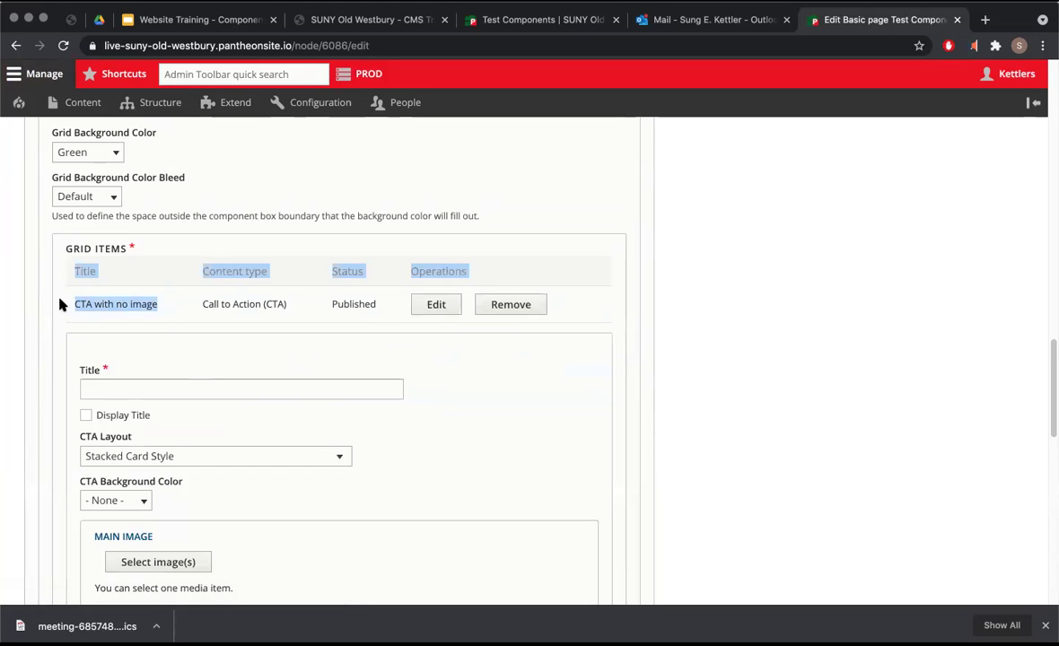
{"action": "left_click_drag", "start_coordinate": [155, 304], "coordinate": [70, 311]}
{"action": "key", "text": "ctrl+c"}
{"action": "left_click", "coordinate": [132, 390]}
{"action": "key", "text": "ctrl+v"}
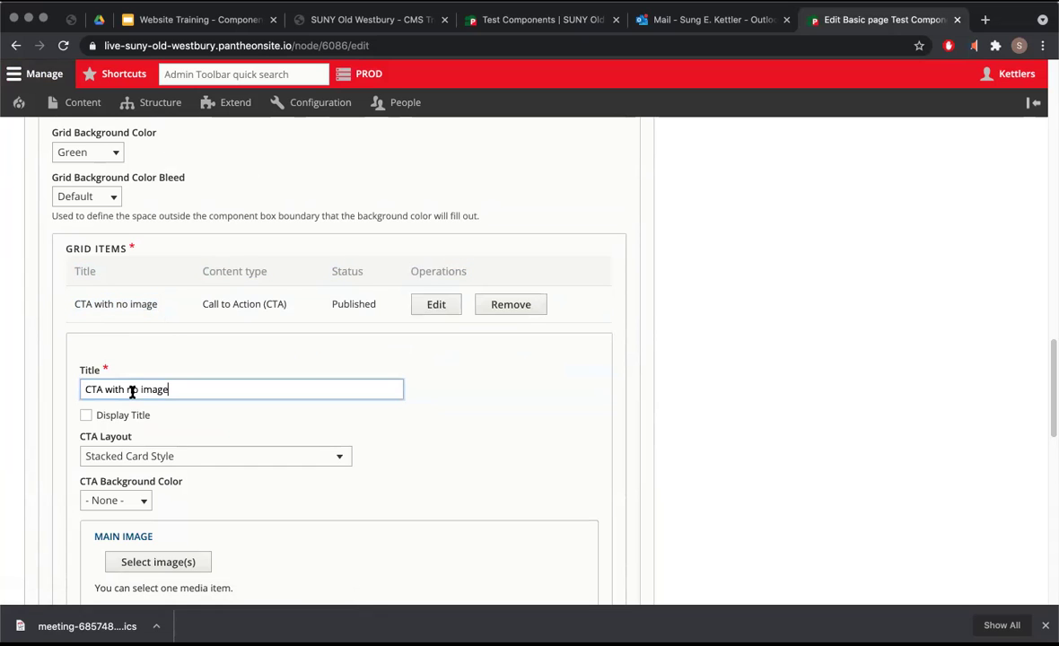
{"action": "left_click", "coordinate": [85, 414]}
Set the second CTA's background color to Green.
{"action": "scroll", "coordinate": [184, 413], "scroll_direction": "down", "scroll_amount": 5}
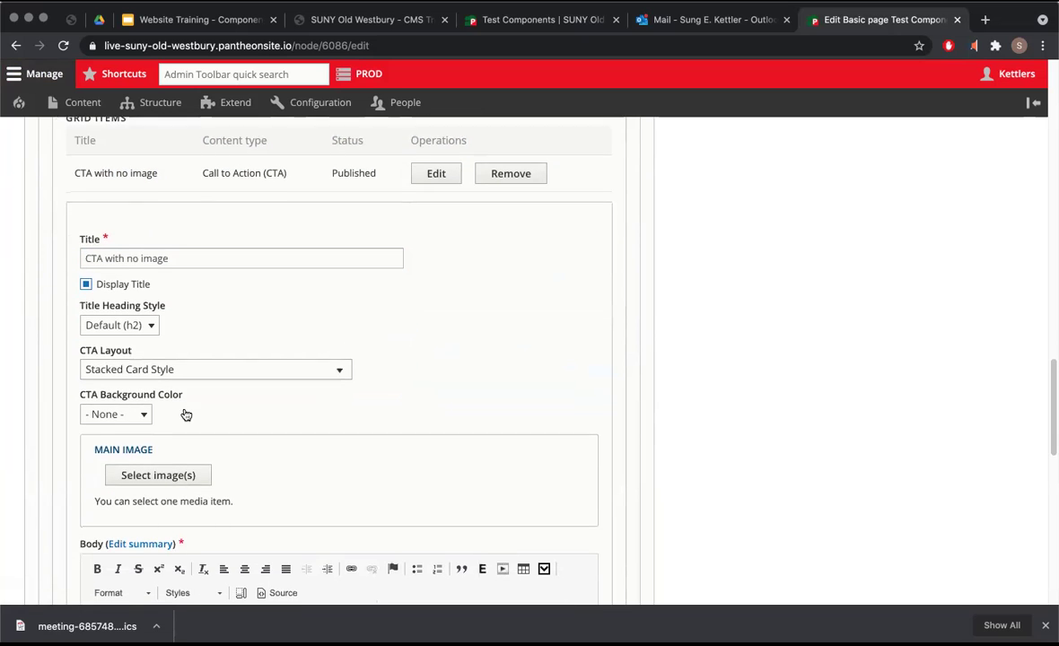
{"action": "scroll", "coordinate": [185, 415], "scroll_direction": "down", "scroll_amount": 1}
{"action": "left_click", "coordinate": [138, 330]}
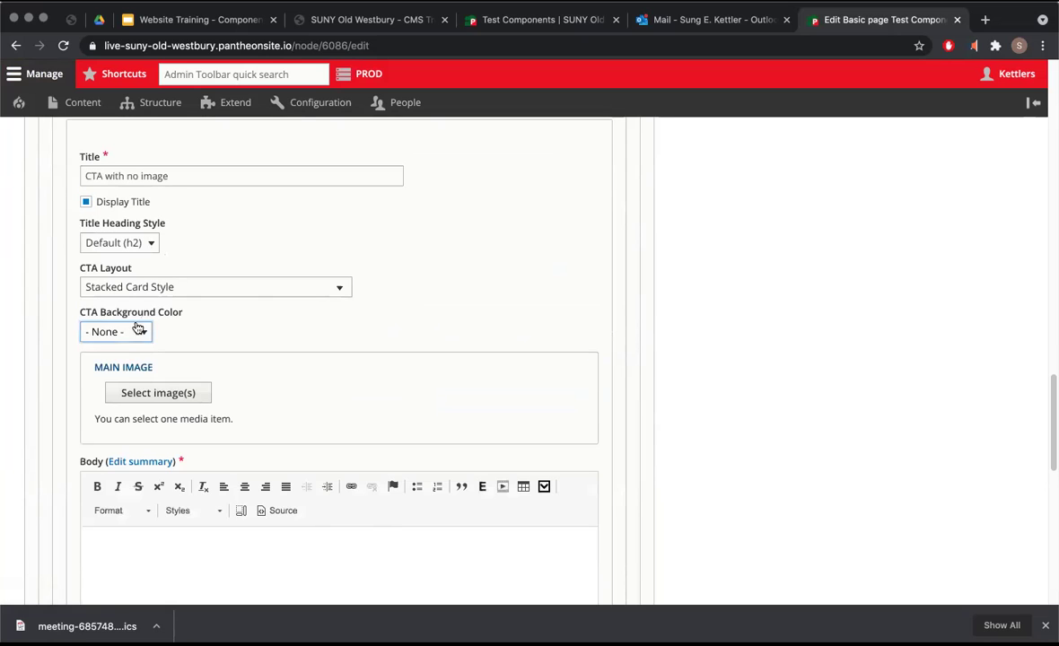
{"action": "left_click", "coordinate": [131, 346]}
Copy the body text of the reference page's second "CTA with no image" into the second CTA's body.
{"action": "scroll", "coordinate": [212, 342], "scroll_direction": "down", "scroll_amount": 5}
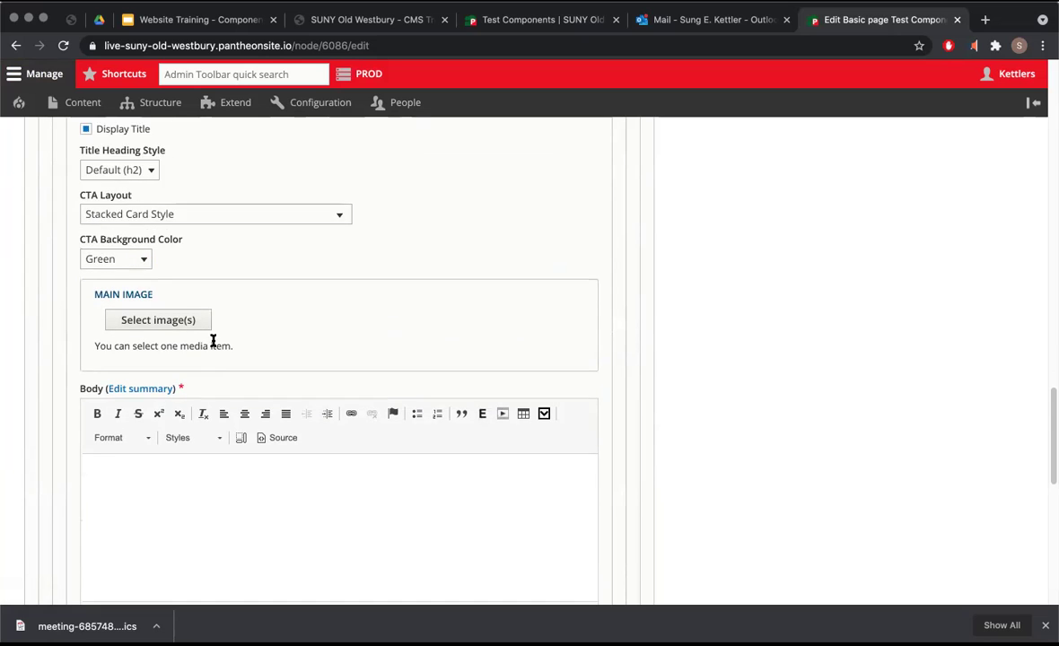
{"action": "scroll", "coordinate": [197, 344], "scroll_direction": "up", "scroll_amount": 1}
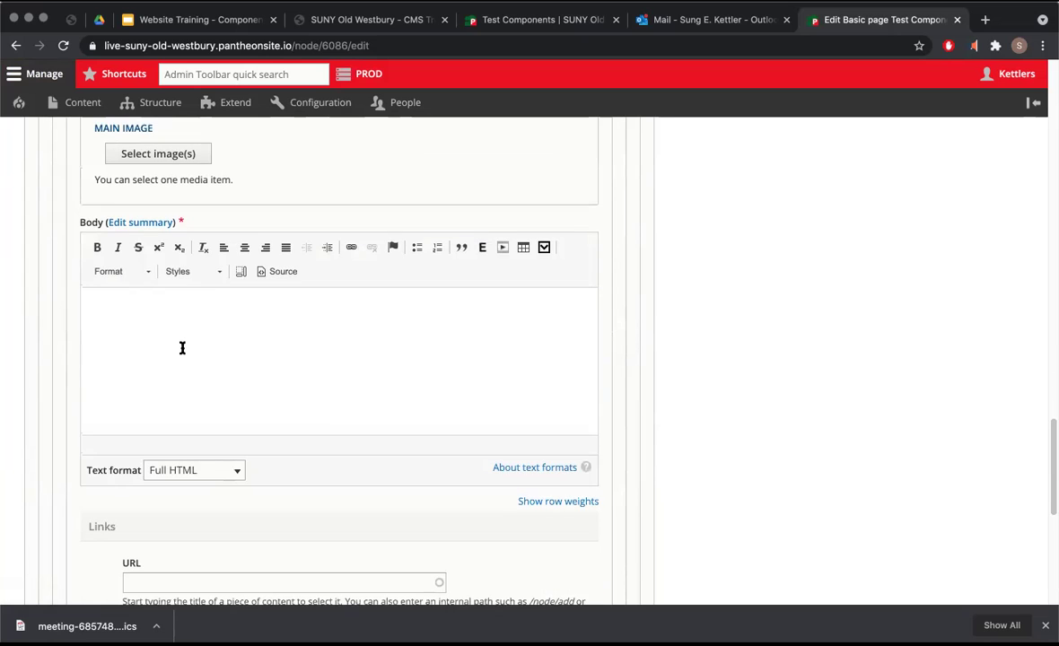
{"action": "left_click", "coordinate": [551, 31]}
{"action": "left_click_drag", "start_coordinate": [598, 319], "coordinate": [533, 270]}
{"action": "key", "text": "super+c"}
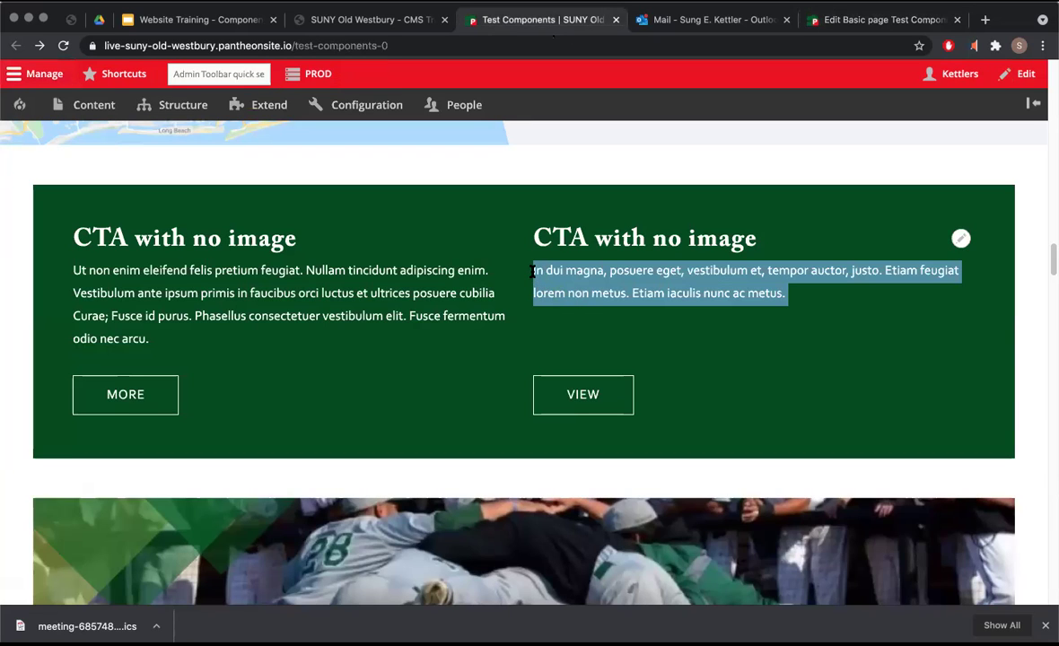
{"action": "left_click", "coordinate": [880, 19]}
{"action": "left_click", "coordinate": [366, 317]}
{"action": "key", "text": "super+v"}
Give the second CTA a <front> link with the link text "Homepage" and create its node.
{"action": "scroll", "coordinate": [217, 440], "scroll_direction": "down", "scroll_amount": 5}
{"action": "left_click", "coordinate": [217, 330]}
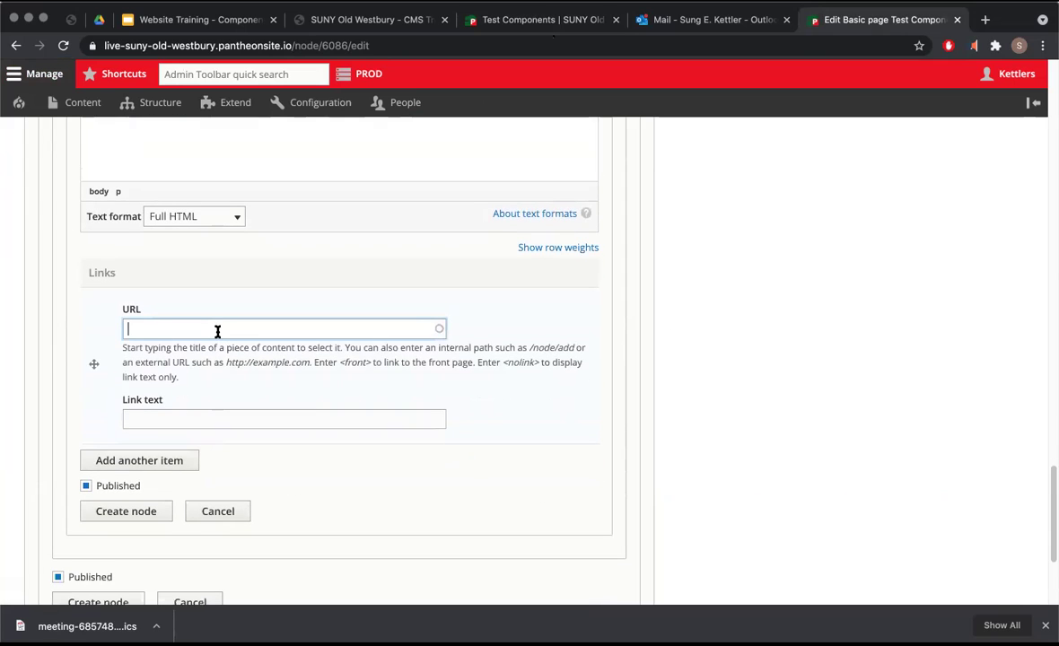
{"action": "left_click", "coordinate": [228, 416]}
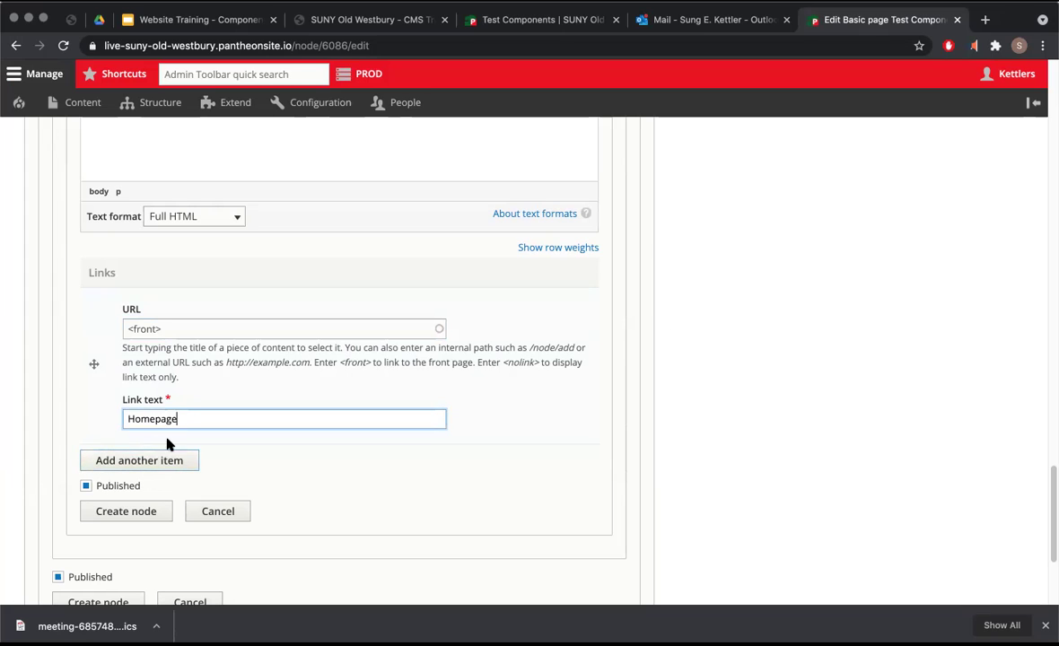
{"action": "scroll", "coordinate": [215, 372], "scroll_direction": "down", "scroll_amount": 2}
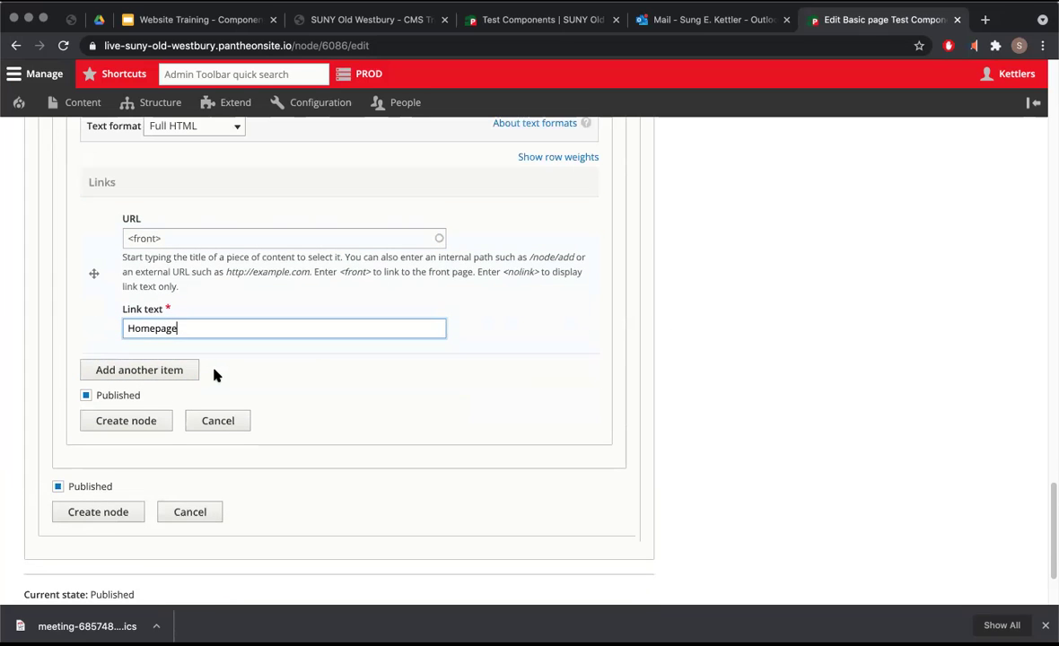
{"action": "left_click", "coordinate": [126, 419]}
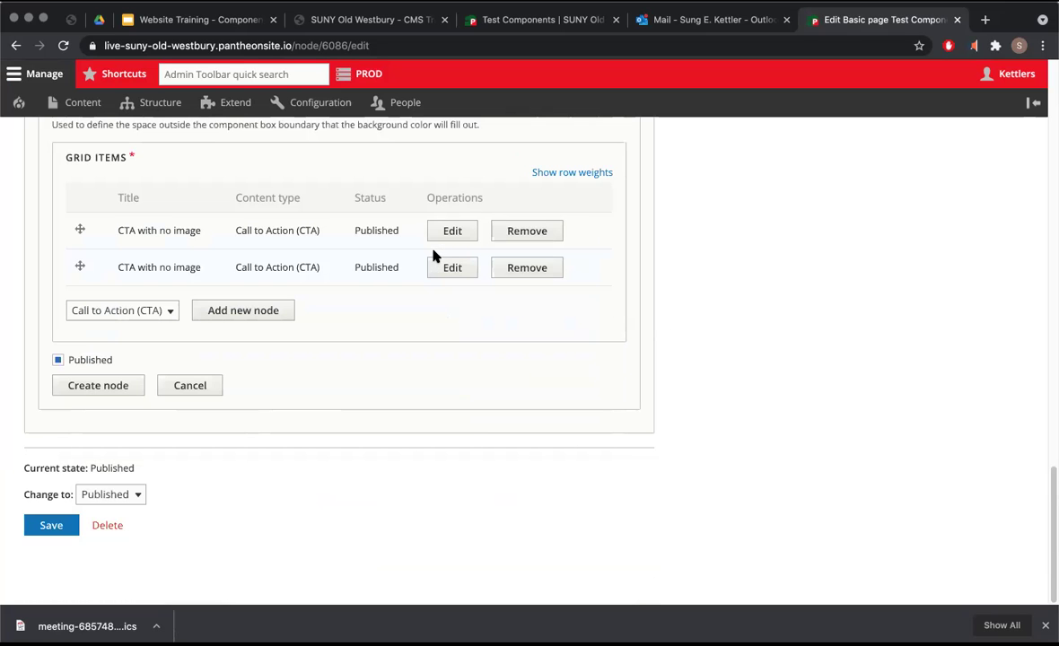
Review the grid settings, create the "Grid 2 column CTA without images" node, and save the Basic page.
{"action": "scroll", "coordinate": [135, 349], "scroll_direction": "up", "scroll_amount": 10}
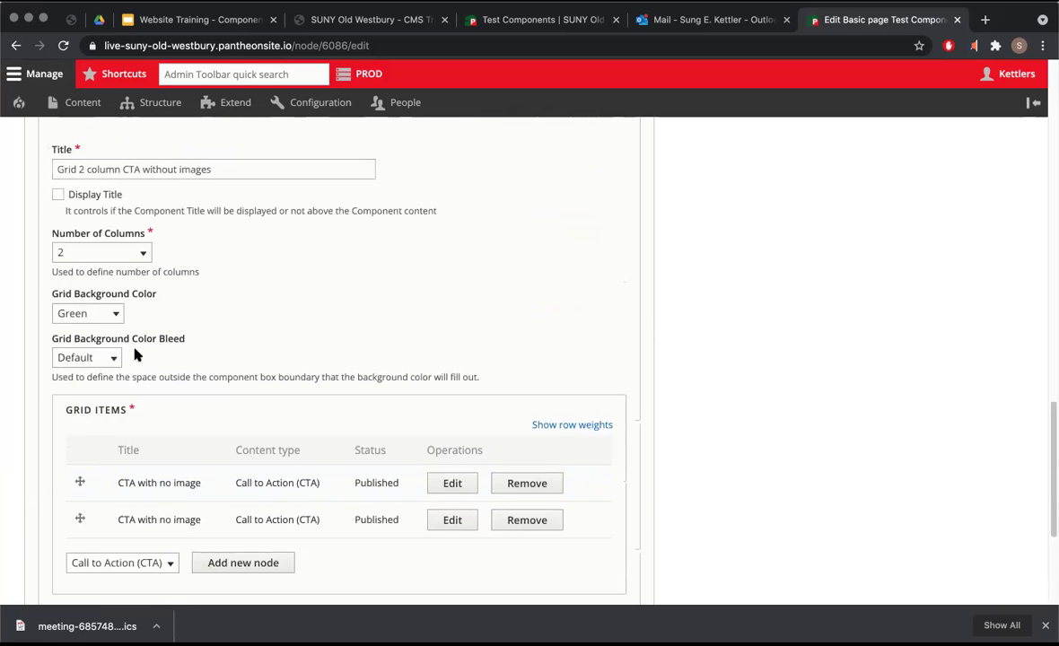
{"action": "scroll", "coordinate": [136, 354], "scroll_direction": "down", "scroll_amount": 10}
{"action": "left_click", "coordinate": [99, 385]}
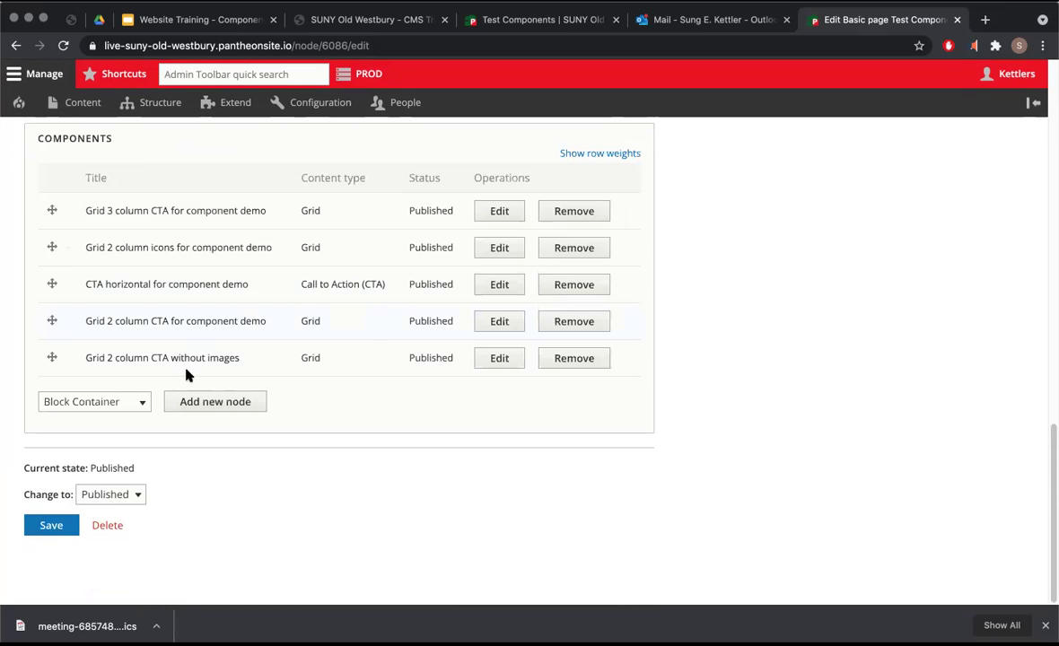
{"action": "left_click", "coordinate": [52, 526]}
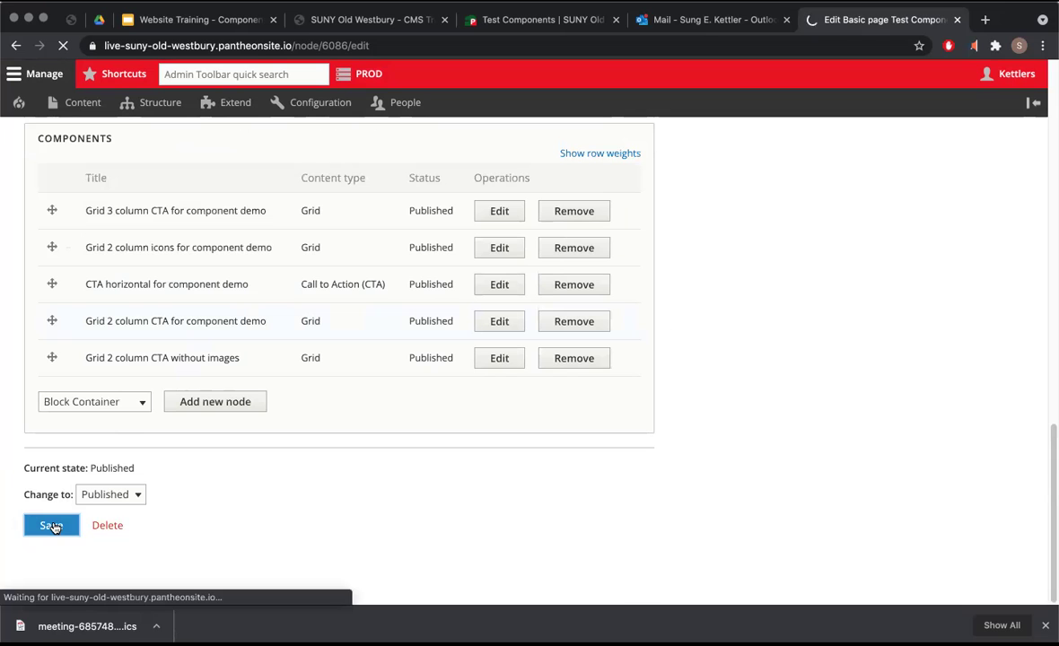
Compare the green two-column CTA grid on the saved page with the reference page's version.
{"action": "scroll", "coordinate": [406, 373], "scroll_direction": "down", "scroll_amount": 10}
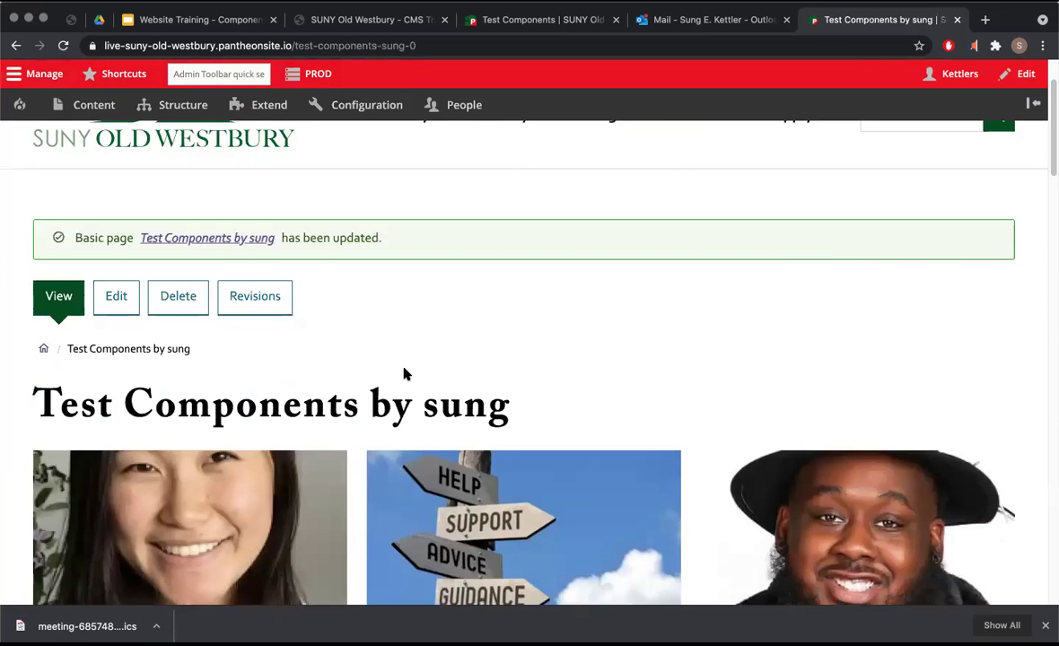
{"action": "scroll", "coordinate": [406, 374], "scroll_direction": "down", "scroll_amount": 12}
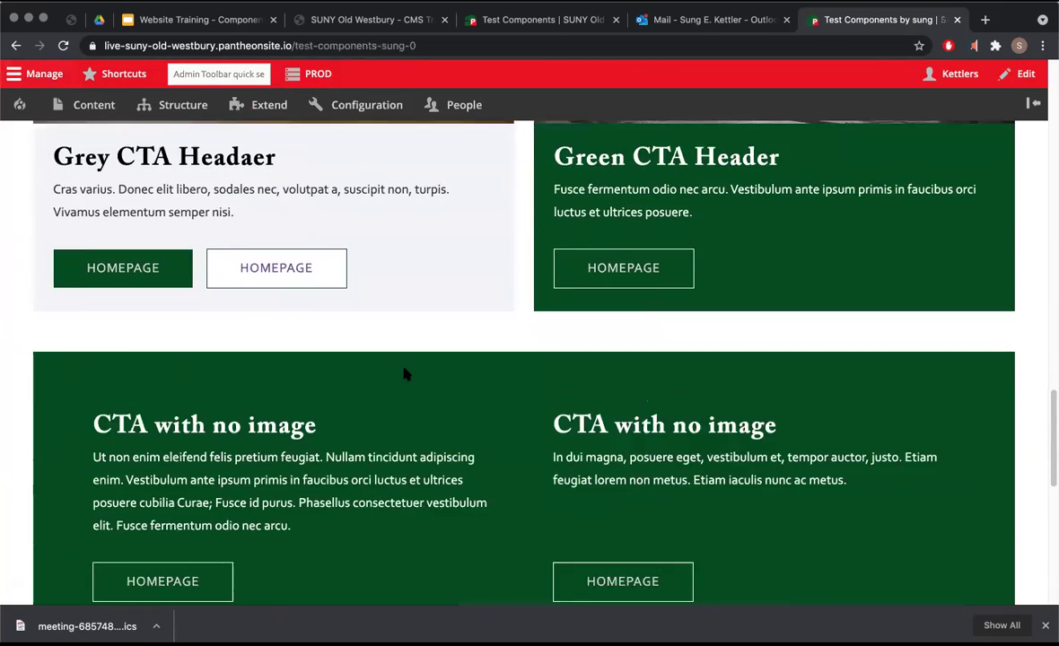
{"action": "scroll", "coordinate": [405, 374], "scroll_direction": "down", "scroll_amount": 1}
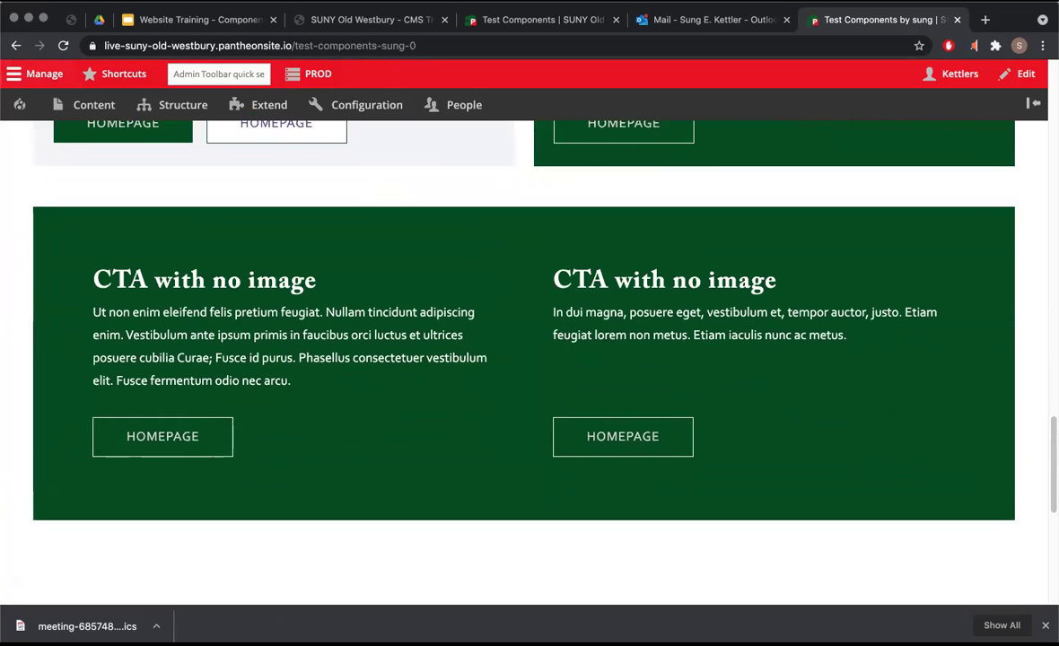
{"action": "left_click", "coordinate": [489, 19]}
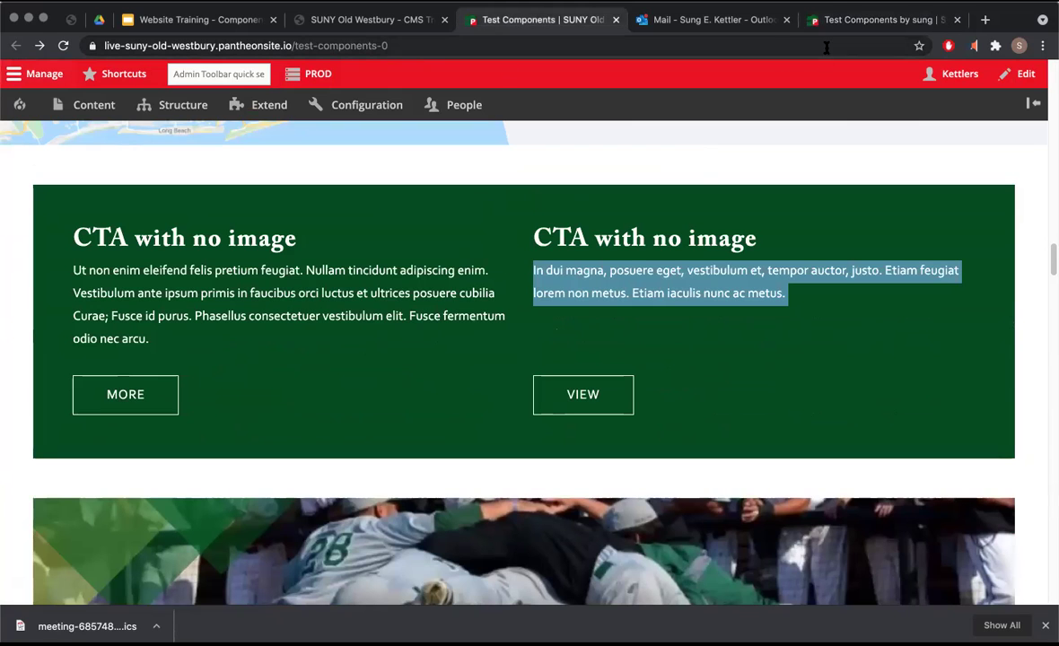
{"action": "left_click", "coordinate": [833, 12]}
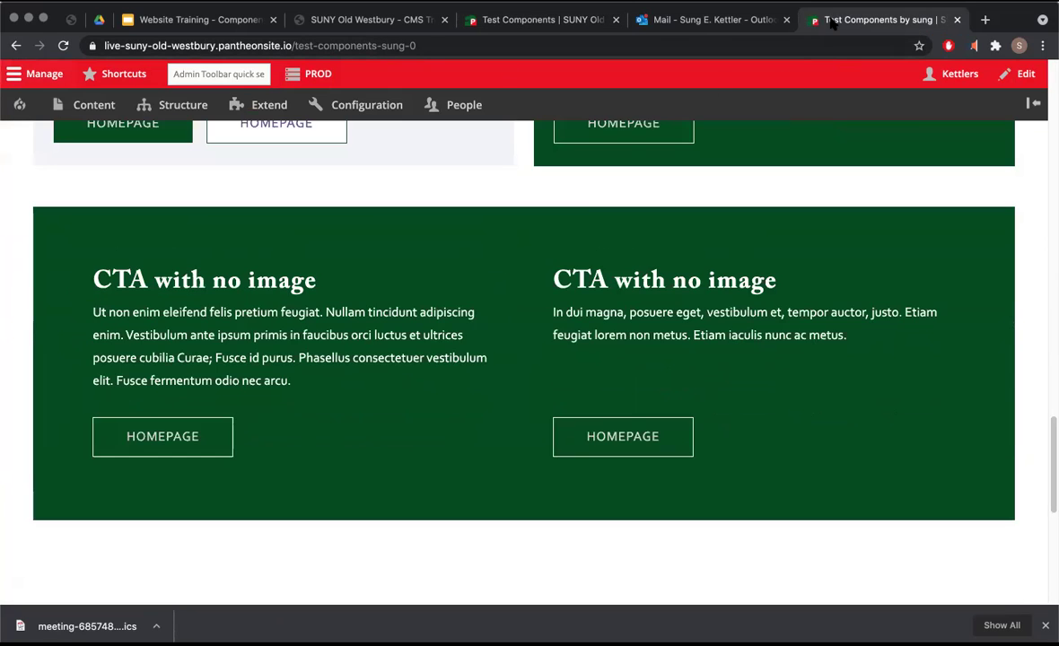
Open the demo page for editing and examine the slides of the reference page's slider below the green section.
{"action": "left_click", "coordinate": [498, 25]}
{"action": "scroll", "coordinate": [440, 427], "scroll_direction": "down", "scroll_amount": 5}
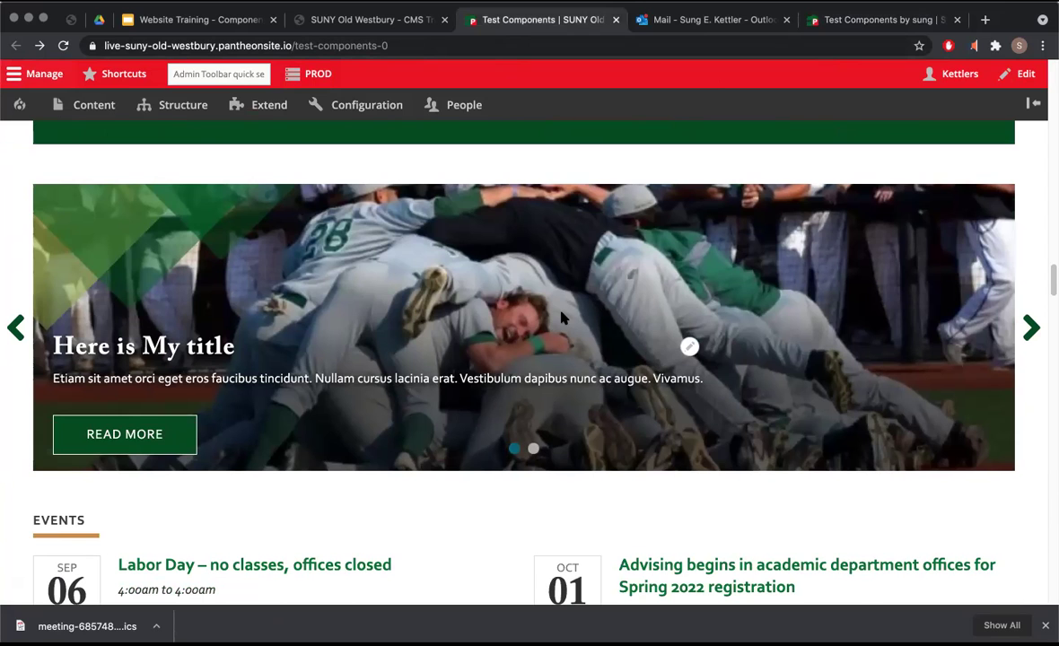
{"action": "left_click", "coordinate": [834, 20]}
{"action": "scroll", "coordinate": [427, 357], "scroll_direction": "up", "scroll_amount": 15}
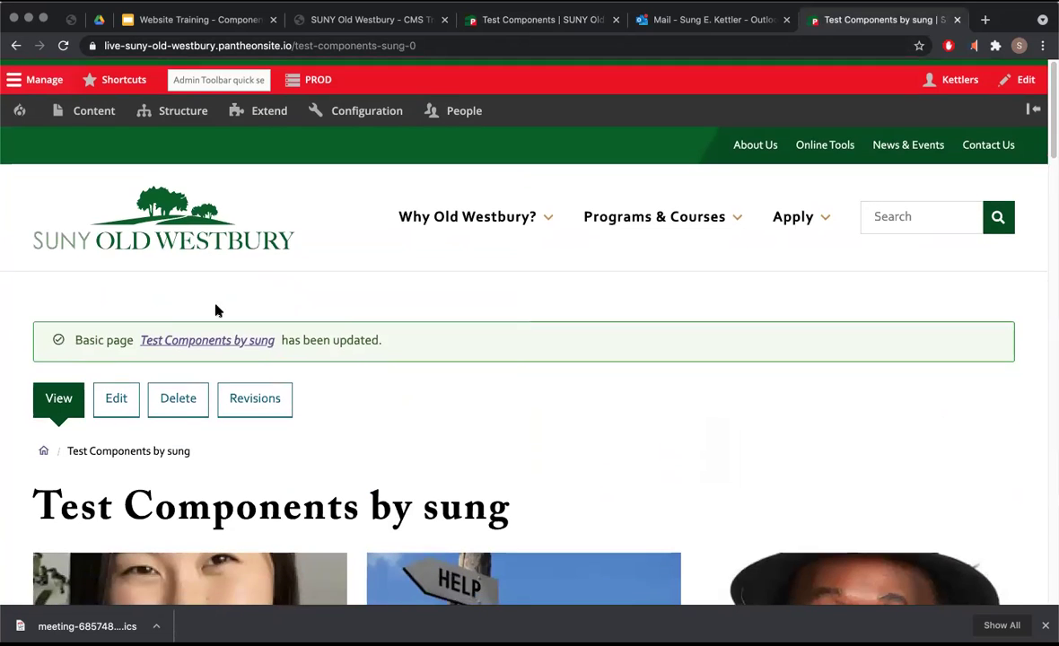
{"action": "left_click", "coordinate": [123, 397]}
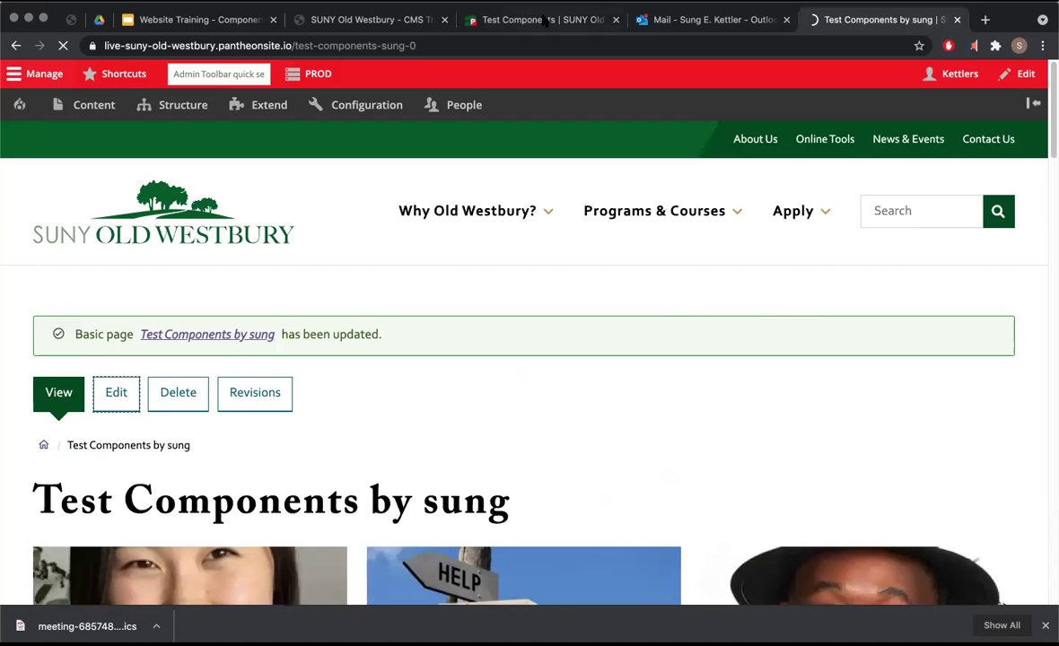
{"action": "left_click", "coordinate": [503, 20]}
{"action": "left_click", "coordinate": [1027, 332]}
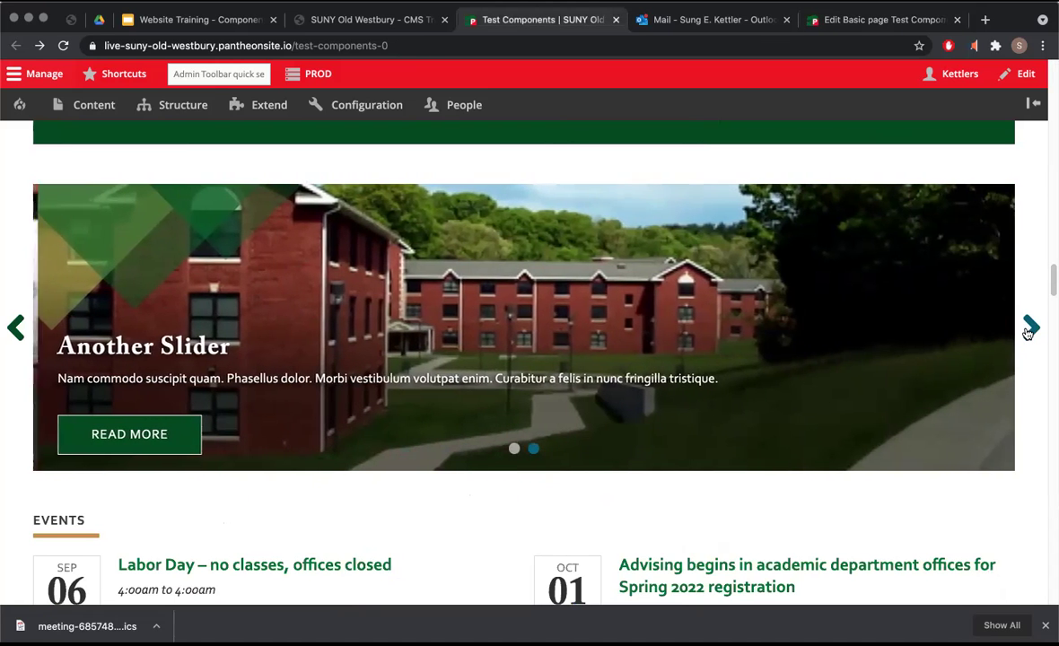
Cycle through the reference page's slider to compare the title, text, image and link of its two slides.
{"action": "left_click", "coordinate": [1027, 332]}
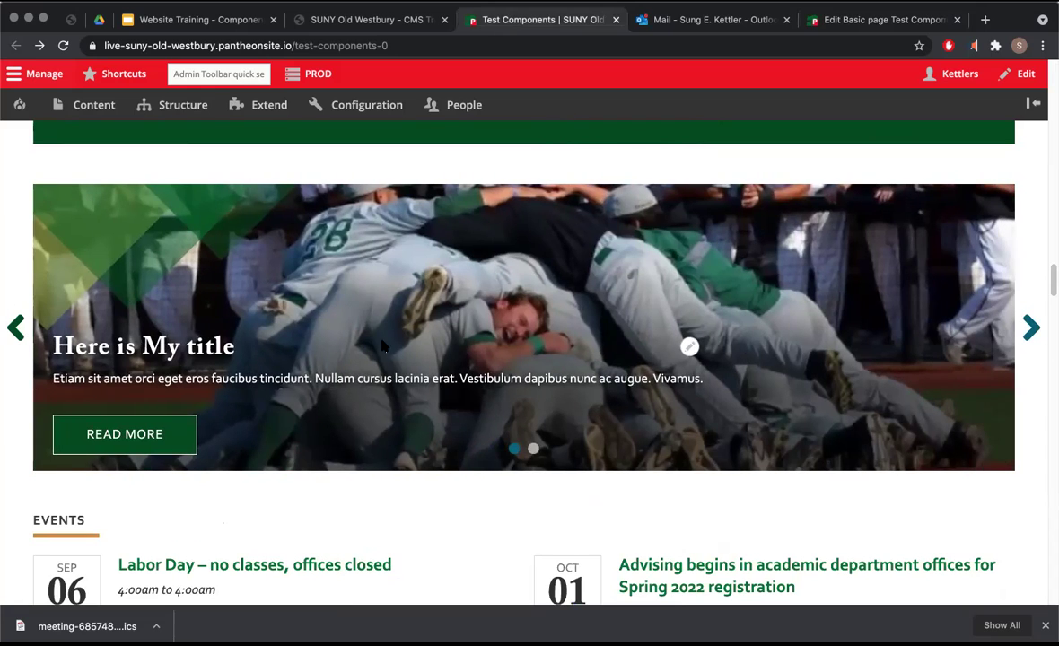
{"action": "left_click", "coordinate": [1028, 327]}
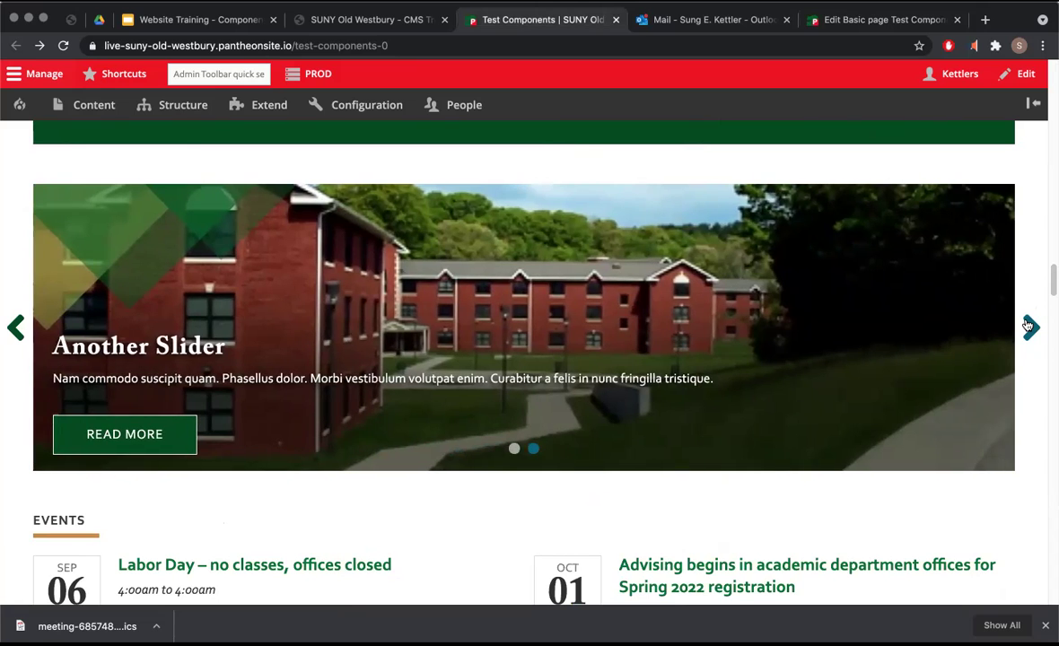
{"action": "left_click", "coordinate": [1028, 327]}
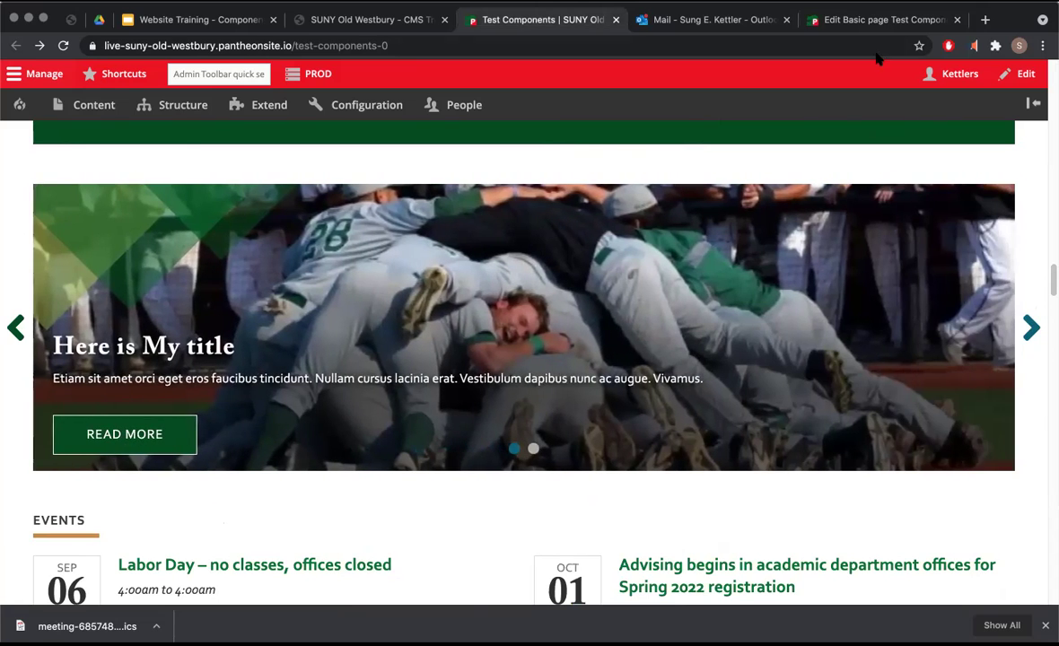
Add a Gallery component to the demo page and title it "Gallery with 2 slides for component demo".
{"action": "left_click", "coordinate": [880, 19]}
{"action": "scroll", "coordinate": [387, 332], "scroll_direction": "down", "scroll_amount": 15}
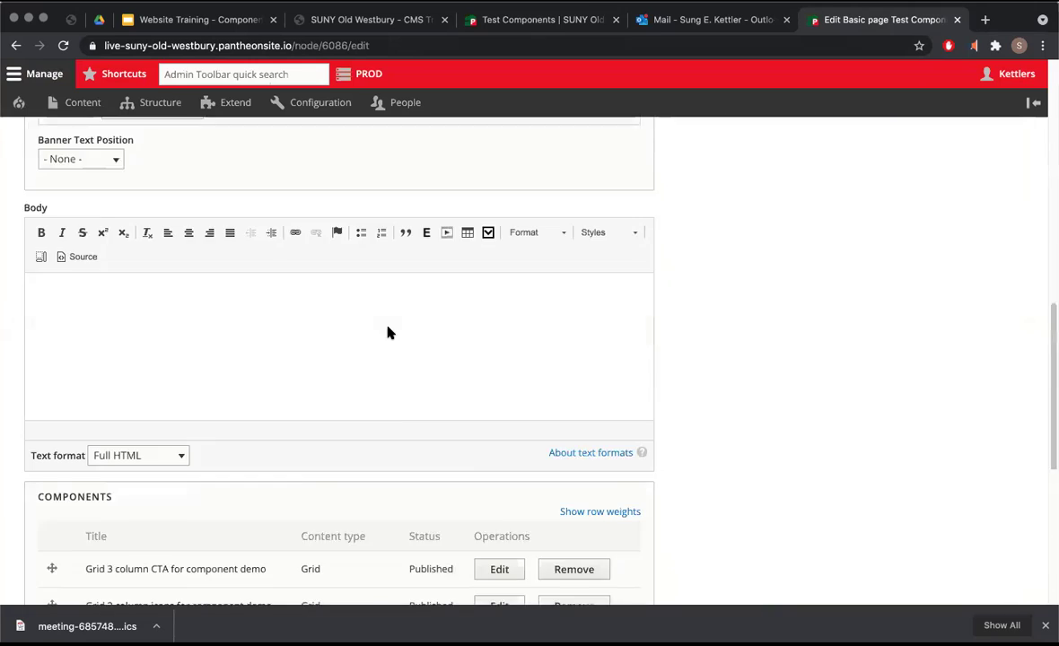
{"action": "left_click", "coordinate": [76, 405]}
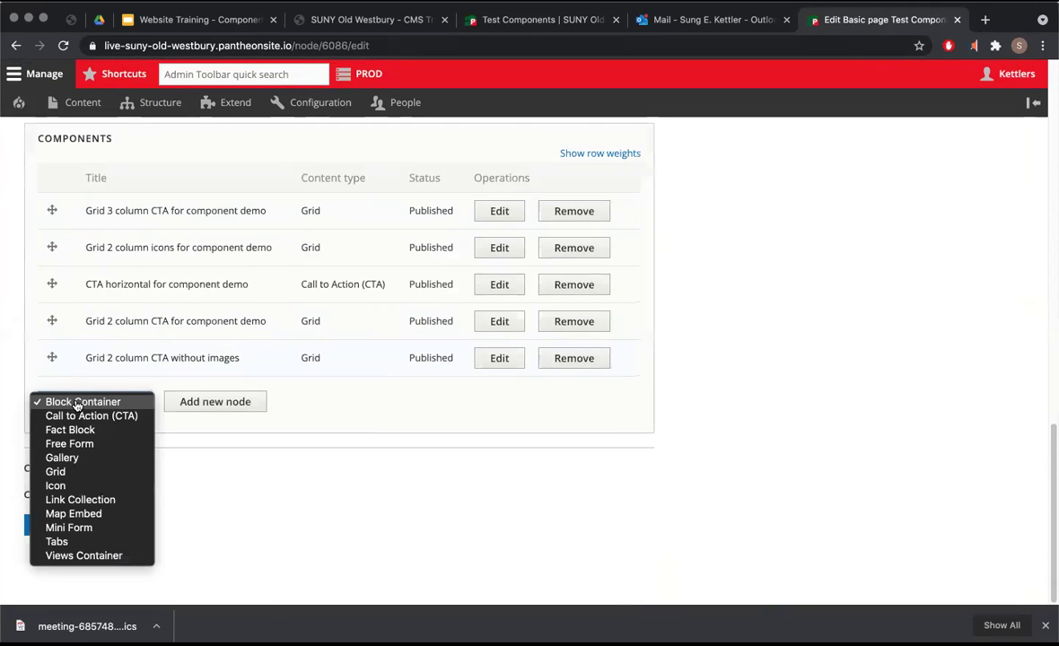
{"action": "left_click", "coordinate": [78, 459]}
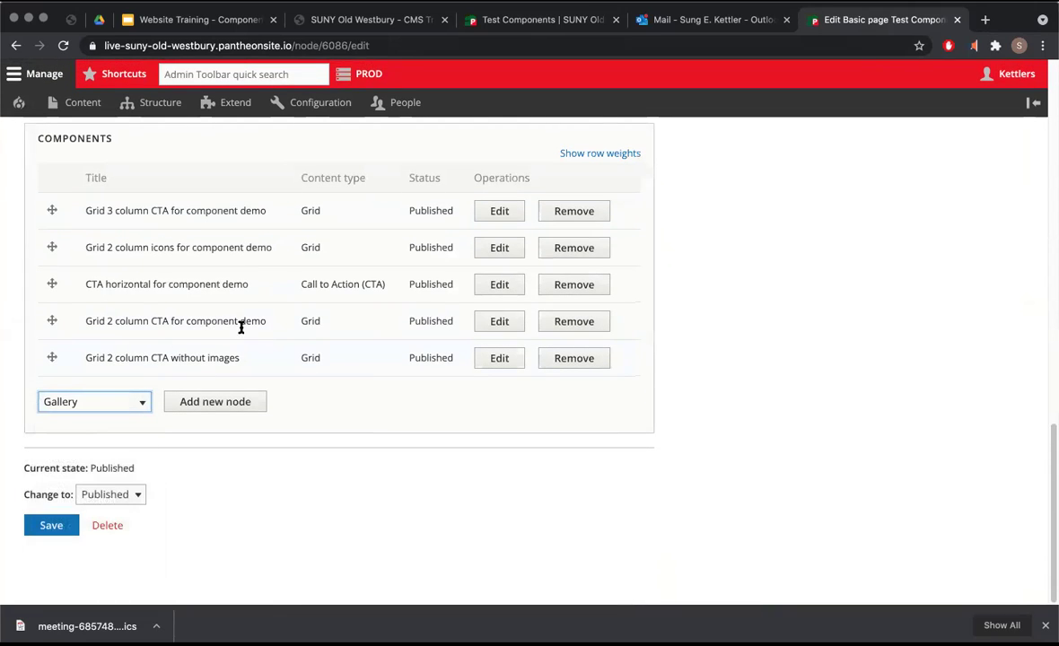
{"action": "left_click", "coordinate": [210, 404]}
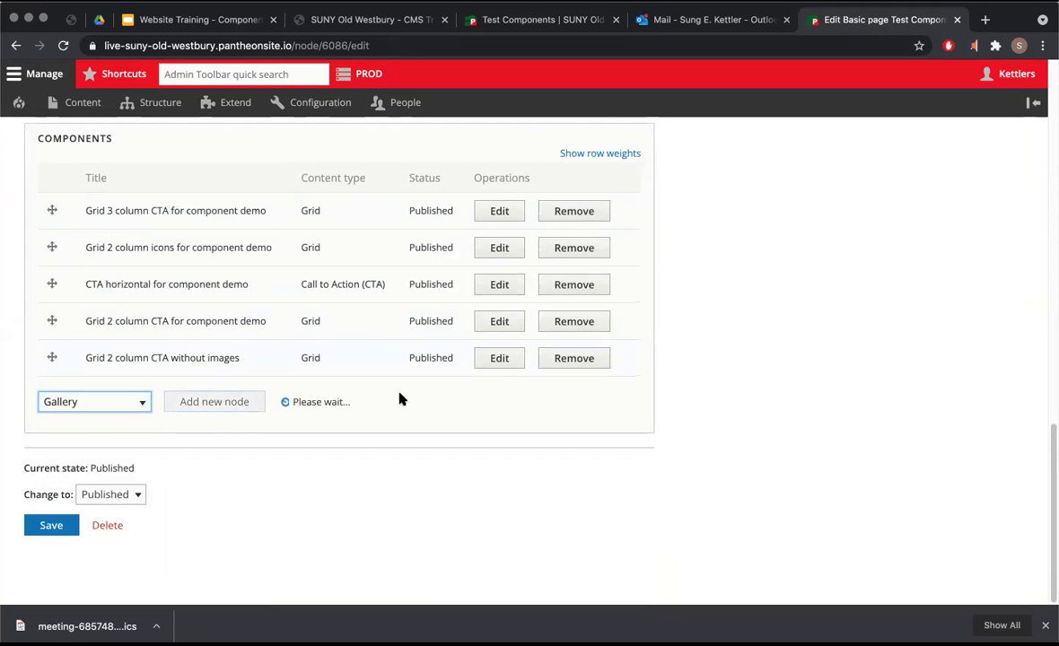
{"action": "scroll", "coordinate": [384, 431], "scroll_direction": "down", "scroll_amount": 5}
{"action": "scroll", "coordinate": [384, 434], "scroll_direction": "up", "scroll_amount": 1}
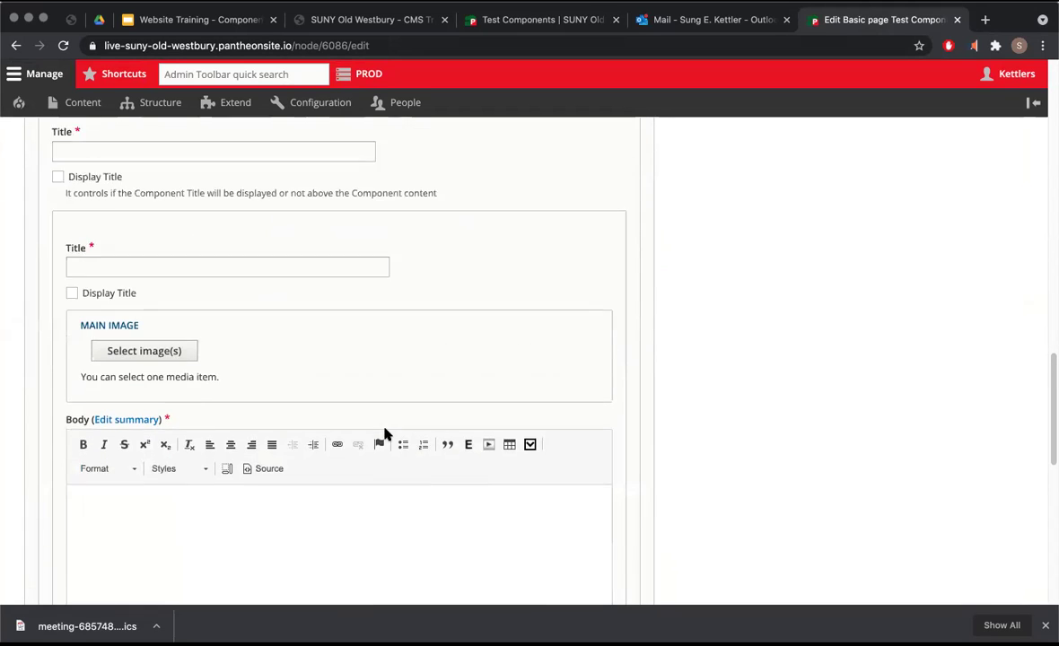
{"action": "left_click", "coordinate": [198, 196]}
{"action": "scroll", "coordinate": [196, 198], "scroll_direction": "up", "scroll_amount": 2}
{"action": "type", "text": "Gallery with 2 slides for component demo"}
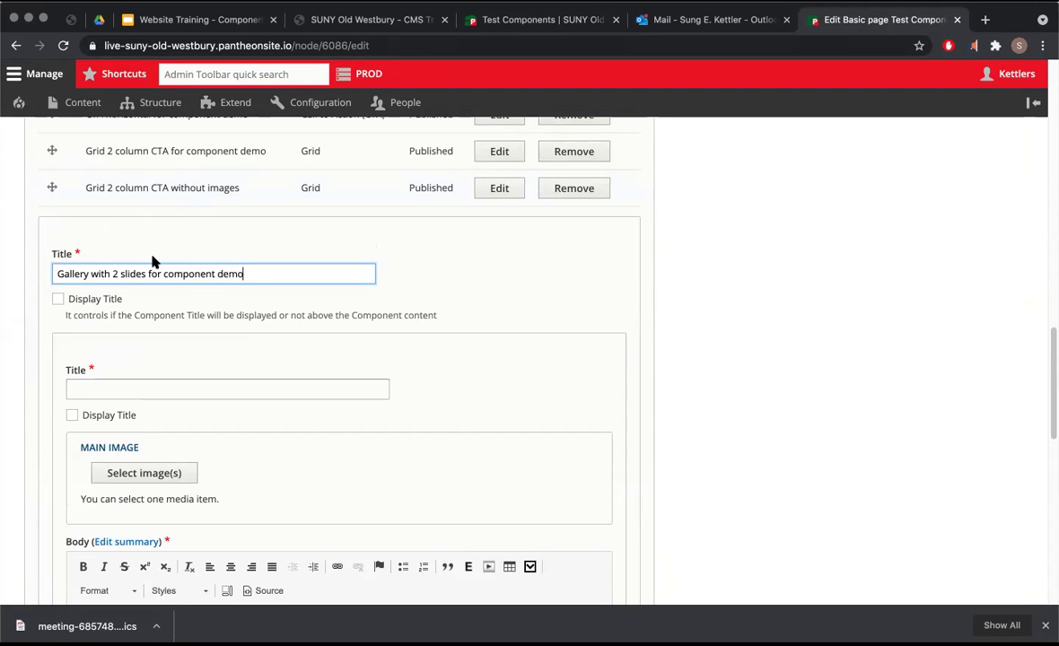
Title the first gallery item "Here is my title", as on the reference slider, and enable its title display.
{"action": "scroll", "coordinate": [184, 253], "scroll_direction": "down", "scroll_amount": 1}
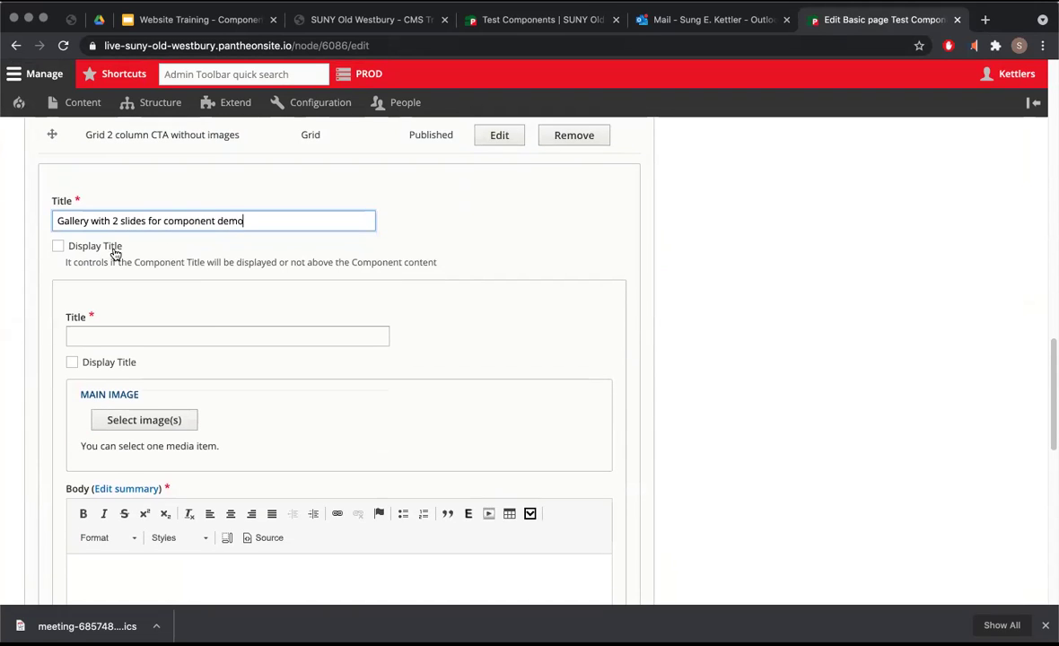
{"action": "scroll", "coordinate": [194, 334], "scroll_direction": "down", "scroll_amount": 2}
{"action": "left_click", "coordinate": [166, 234]}
{"action": "scroll", "coordinate": [236, 194], "scroll_direction": "down", "scroll_amount": 5}
{"action": "scroll", "coordinate": [236, 194], "scroll_direction": "up", "scroll_amount": 4}
{"action": "scroll", "coordinate": [236, 193], "scroll_direction": "up", "scroll_amount": 3}
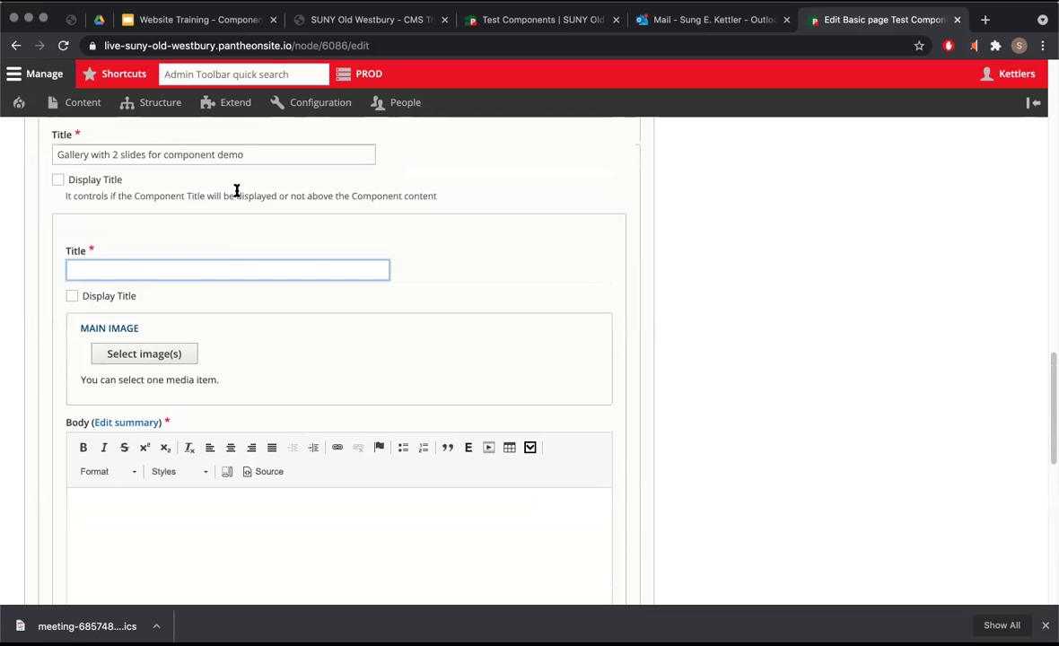
{"action": "left_click", "coordinate": [529, 18]}
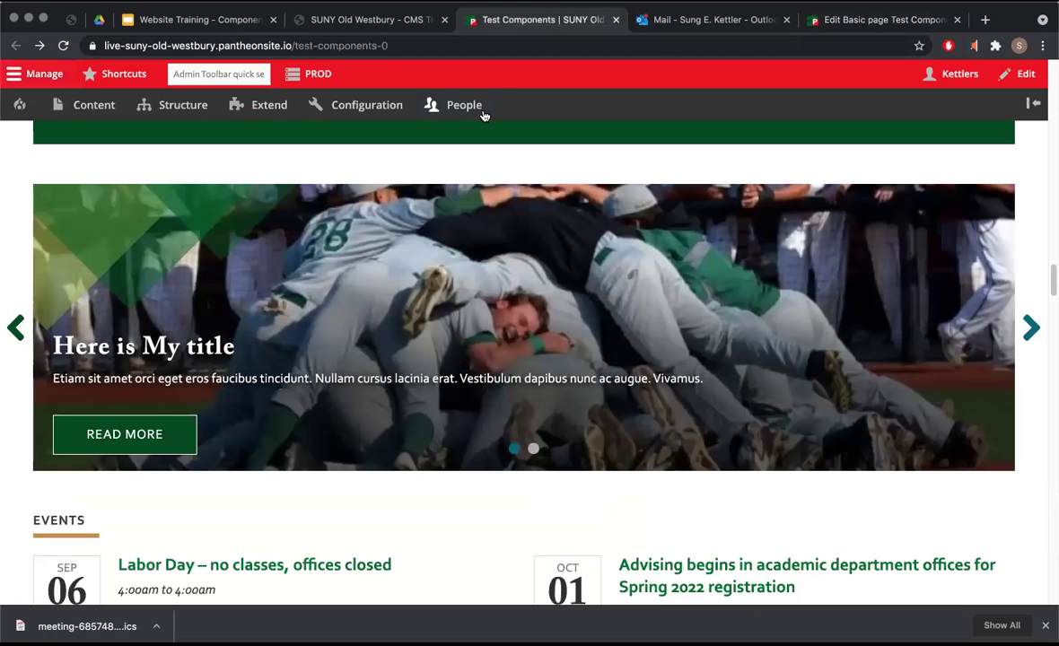
{"action": "left_click", "coordinate": [812, 25]}
{"action": "type", "text": "Here is my tit"}
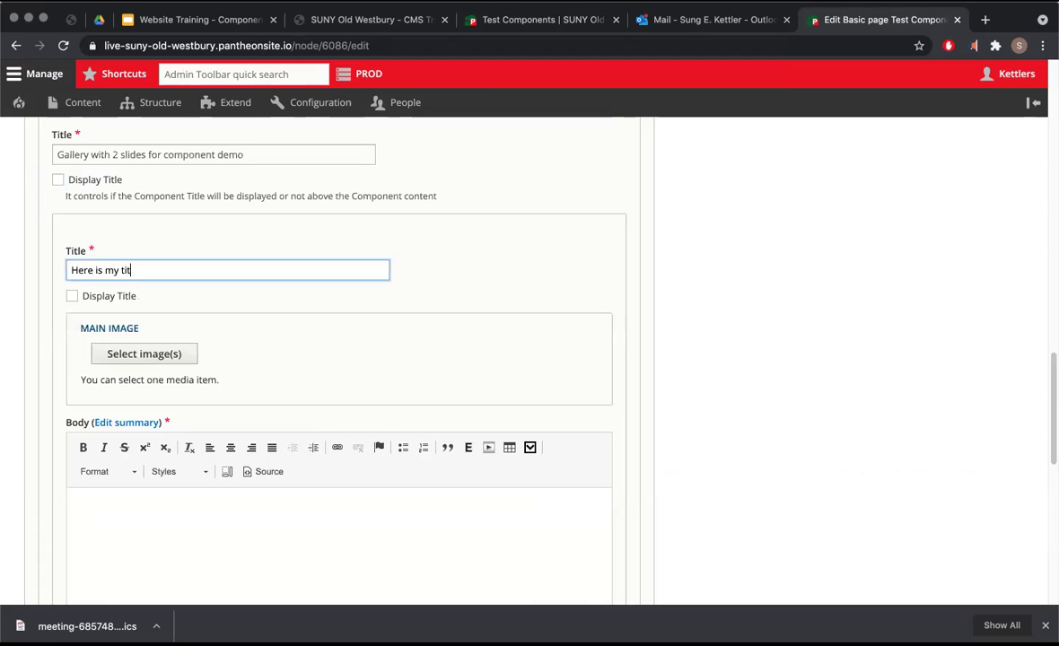
{"action": "type", "text": "le"}
{"action": "left_click", "coordinate": [72, 295]}
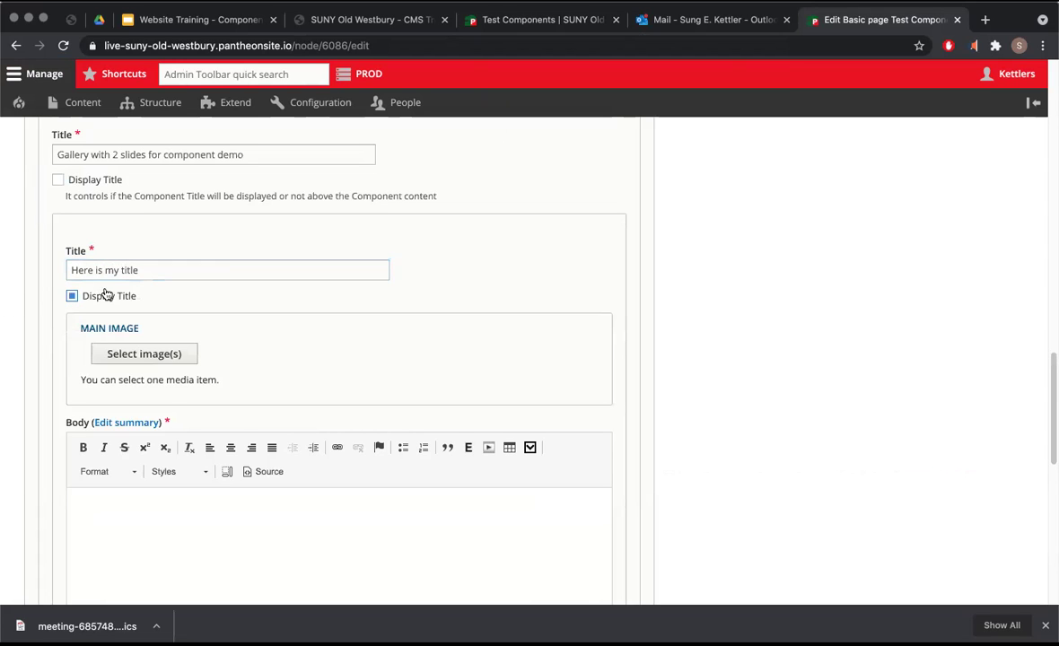
Set the existing image unadjustednonraw_thumb_3c08.jpg as the first slide's main image.
{"action": "left_click", "coordinate": [180, 353]}
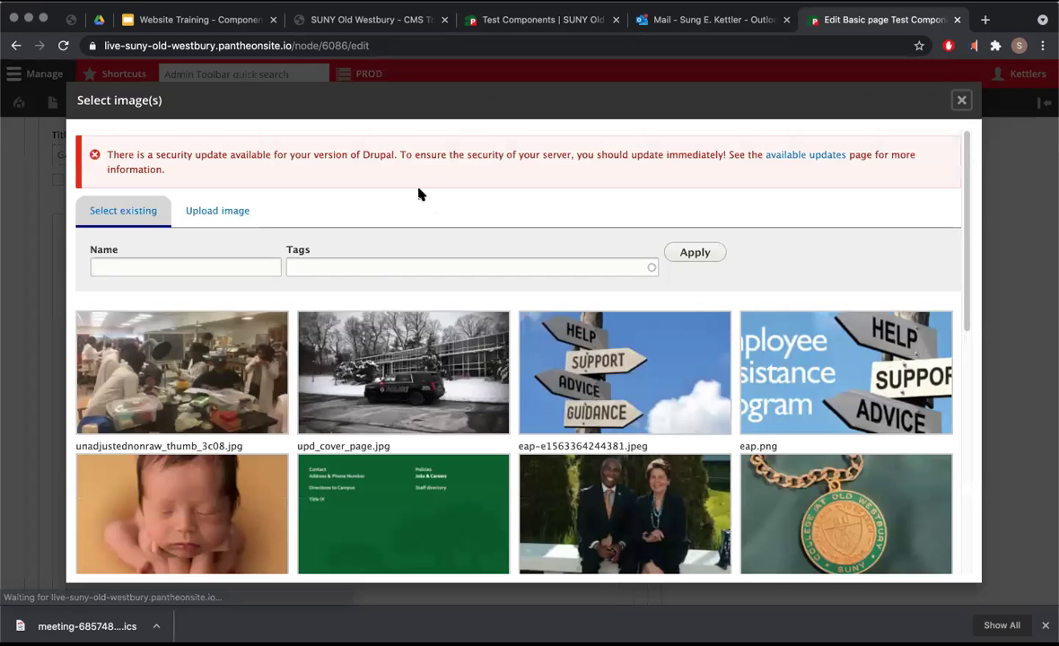
{"action": "left_click", "coordinate": [236, 351]}
{"action": "scroll", "coordinate": [247, 385], "scroll_direction": "down", "scroll_amount": 2}
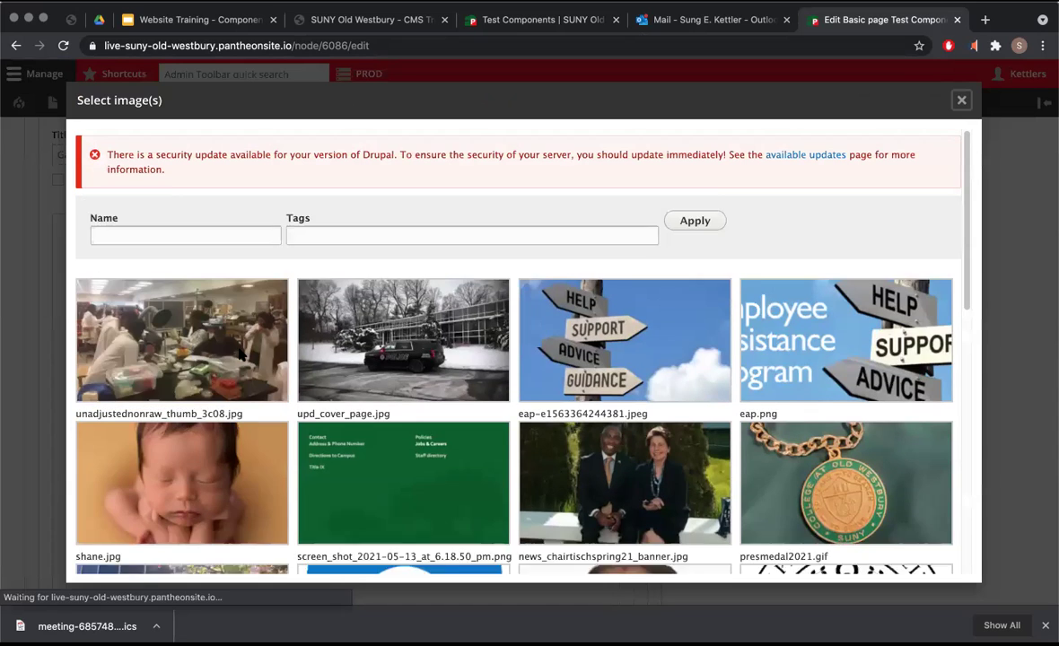
{"action": "scroll", "coordinate": [258, 412], "scroll_direction": "down", "scroll_amount": 10}
{"action": "left_click", "coordinate": [101, 562]}
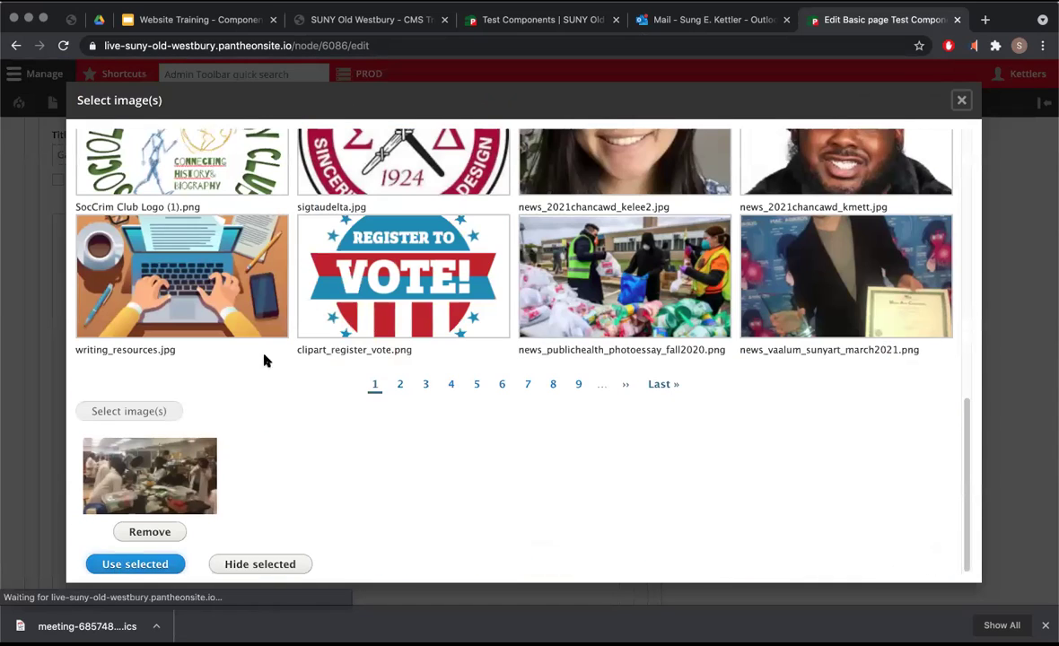
Enter "Here is some text" as the first slide's body text.
{"action": "scroll", "coordinate": [359, 332], "scroll_direction": "down", "scroll_amount": 5}
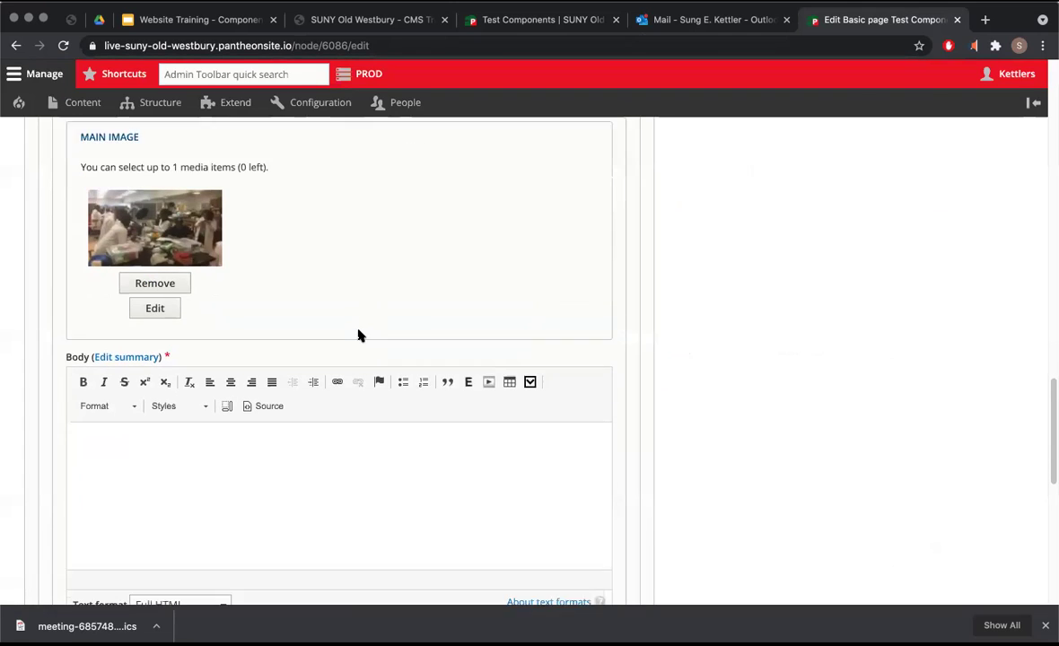
{"action": "left_click", "coordinate": [323, 333]}
{"action": "type", "text": "Here is some text"}
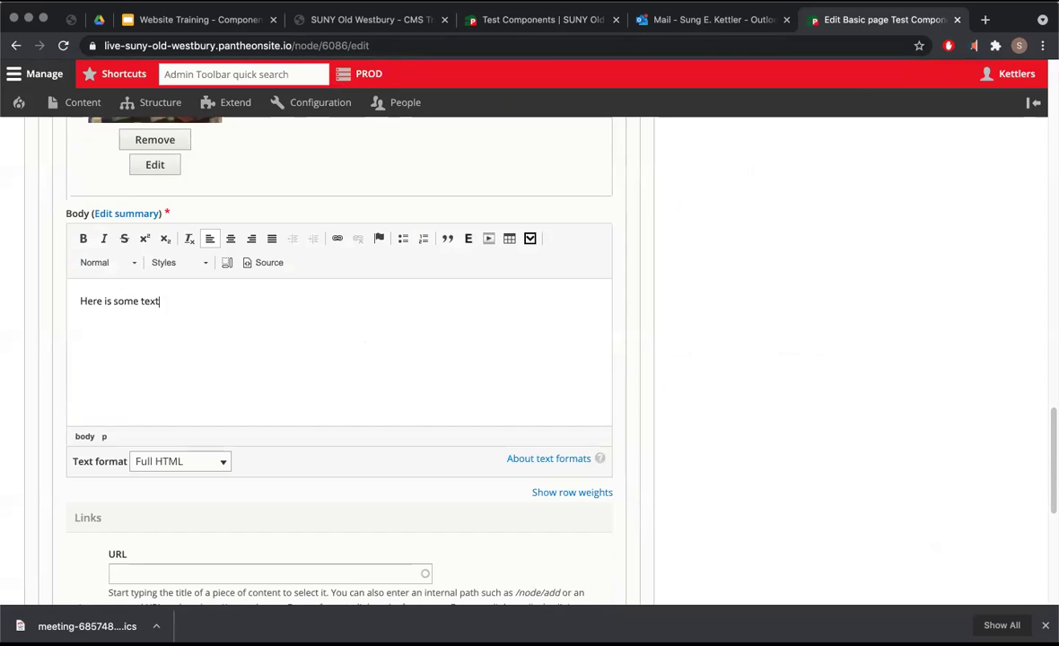
Give the first slide a <front> link with the link text "Homepage" and create its node.
{"action": "scroll", "coordinate": [418, 335], "scroll_direction": "down", "scroll_amount": 5}
{"action": "left_click", "coordinate": [249, 339]}
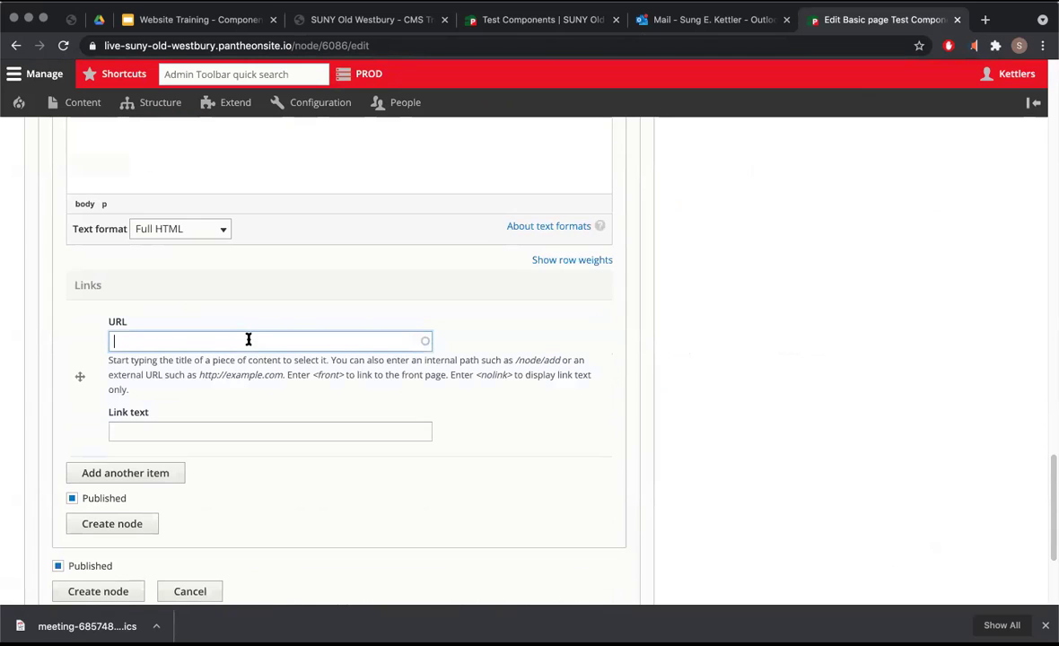
{"action": "type", "text": "<front>"}
{"action": "left_click", "coordinate": [245, 434]}
{"action": "type", "text": "Homepage"}
{"action": "scroll", "coordinate": [225, 448], "scroll_direction": "down", "scroll_amount": 2}
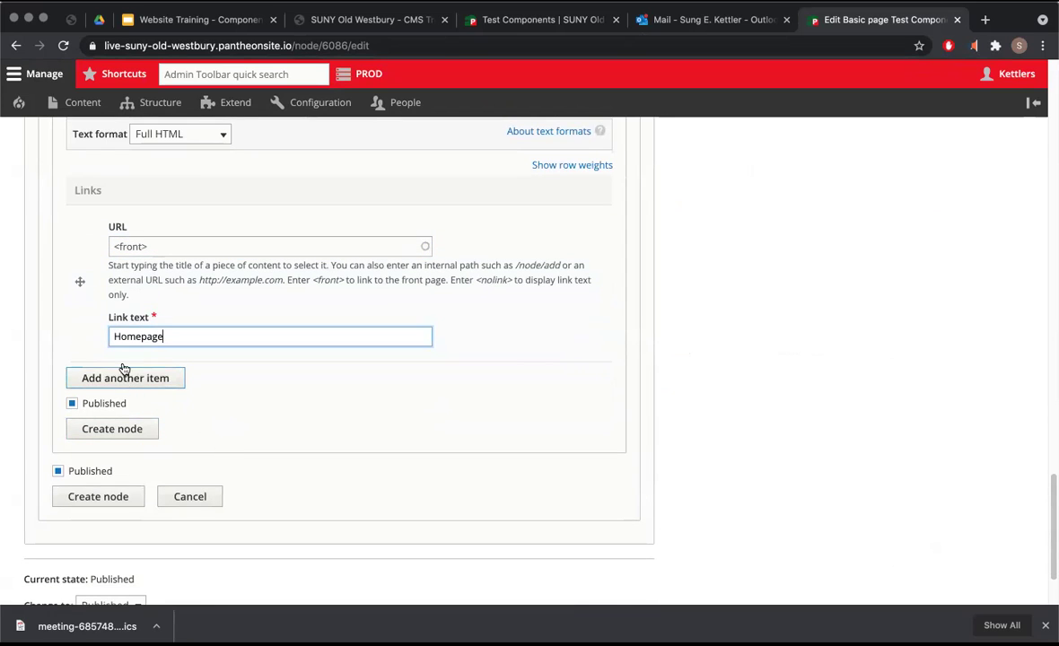
{"action": "left_click", "coordinate": [112, 427]}
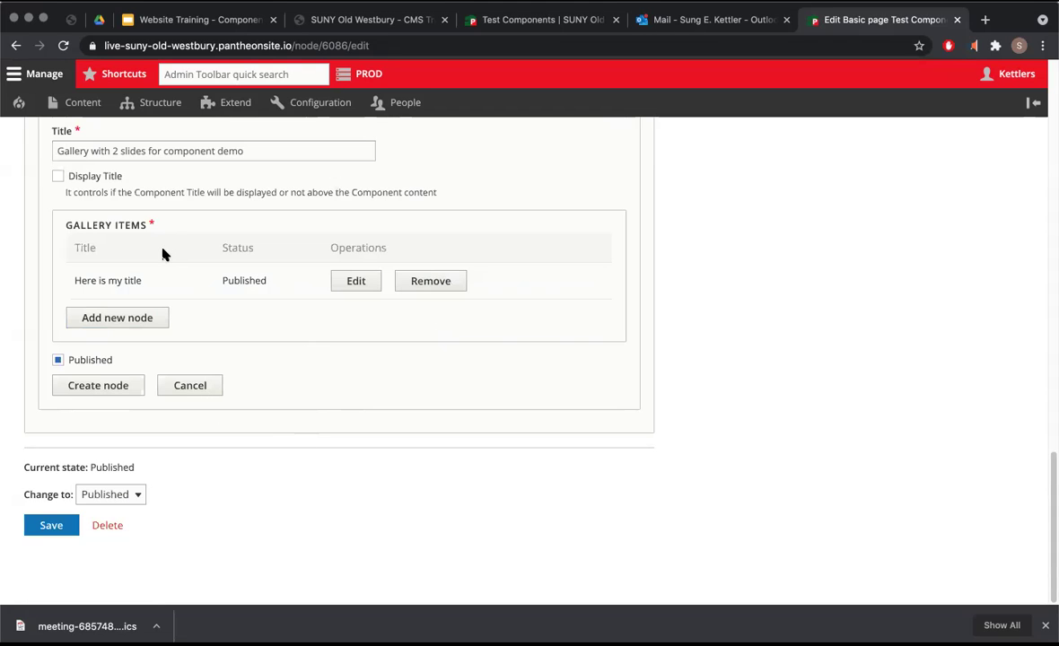
Add a second gallery item titled "Here is my second slide" and enable its title display.
{"action": "left_click", "coordinate": [127, 314]}
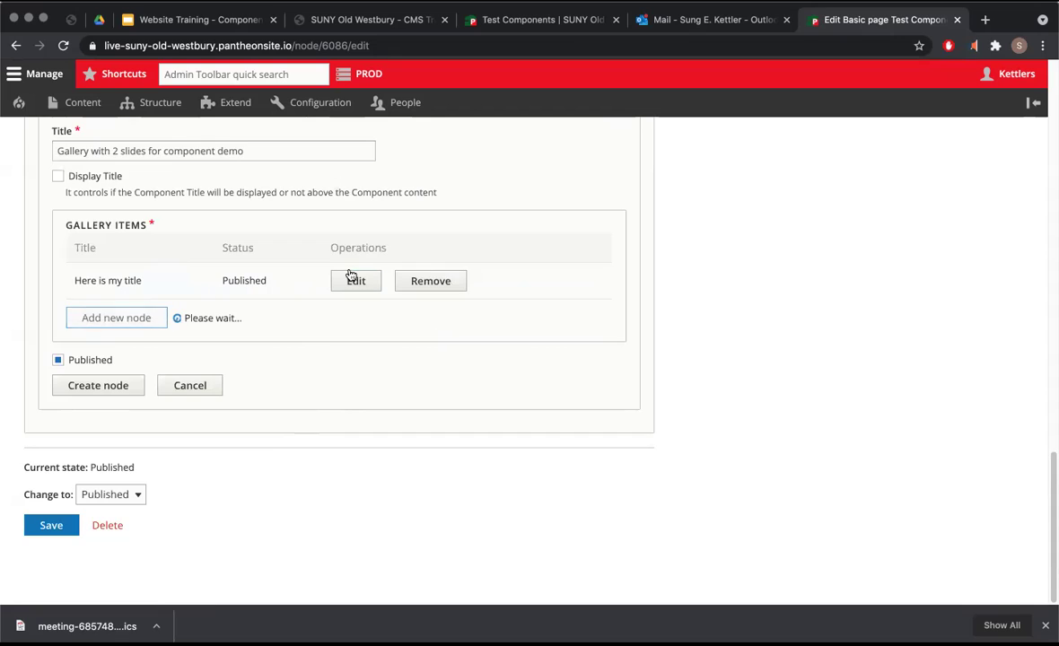
{"action": "scroll", "coordinate": [293, 317], "scroll_direction": "up", "scroll_amount": 6}
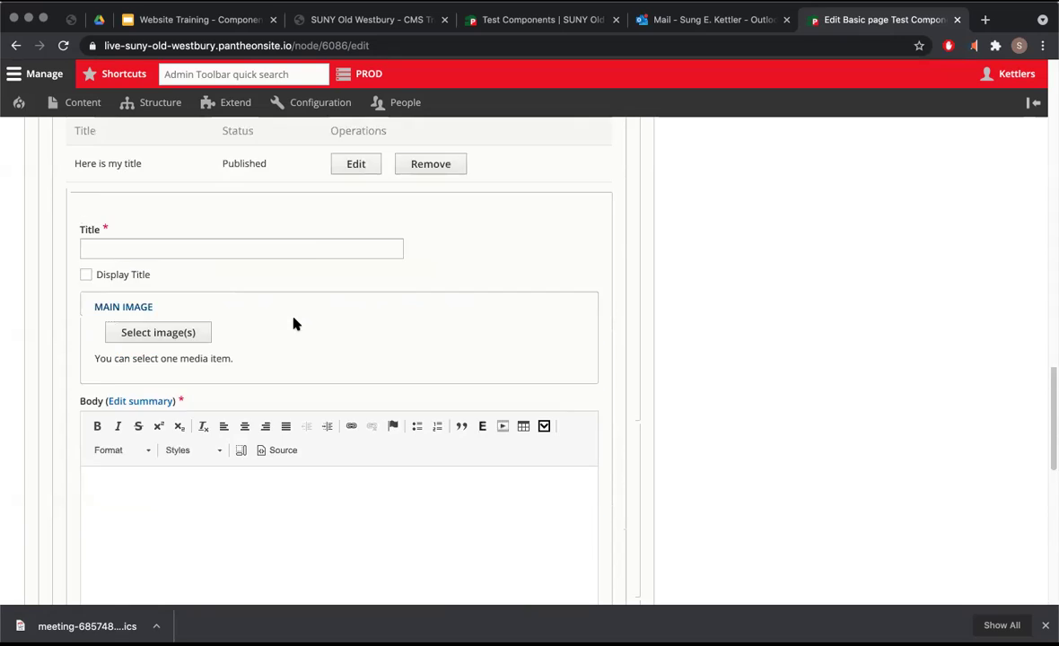
{"action": "scroll", "coordinate": [293, 323], "scroll_direction": "up", "scroll_amount": 3}
{"action": "left_click", "coordinate": [223, 395]}
{"action": "type", "text": "Here is my second s"}
{"action": "scroll", "coordinate": [326, 397], "scroll_direction": "down", "scroll_amount": 2}
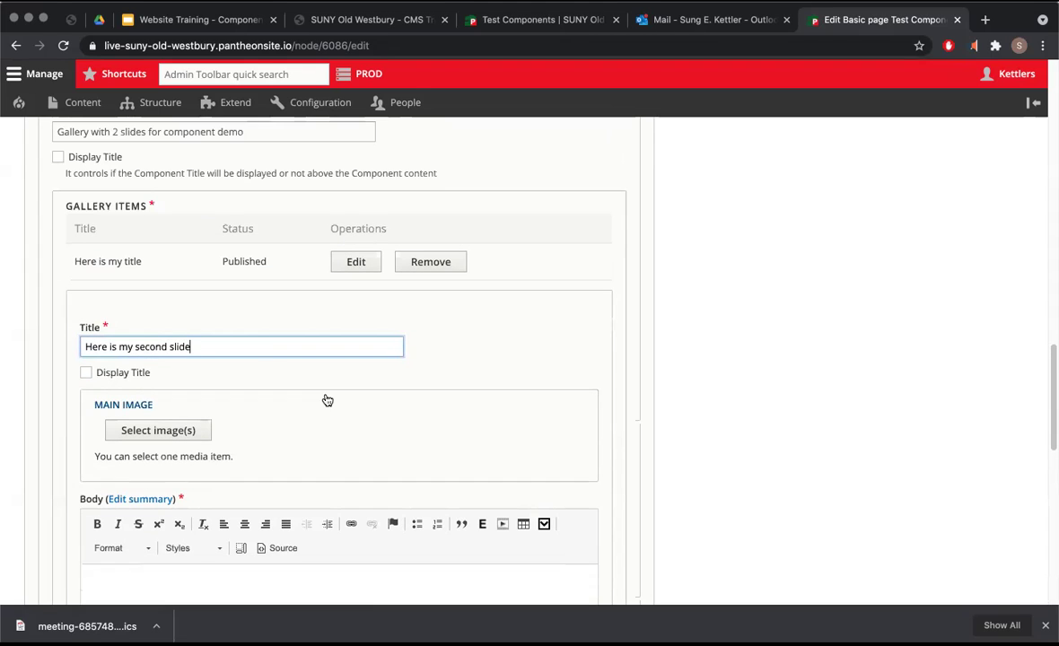
{"action": "left_click", "coordinate": [85, 371]}
Set the existing image news_chairtischspring21_banner.jpg as the second slide's main image.
{"action": "left_click", "coordinate": [189, 433]}
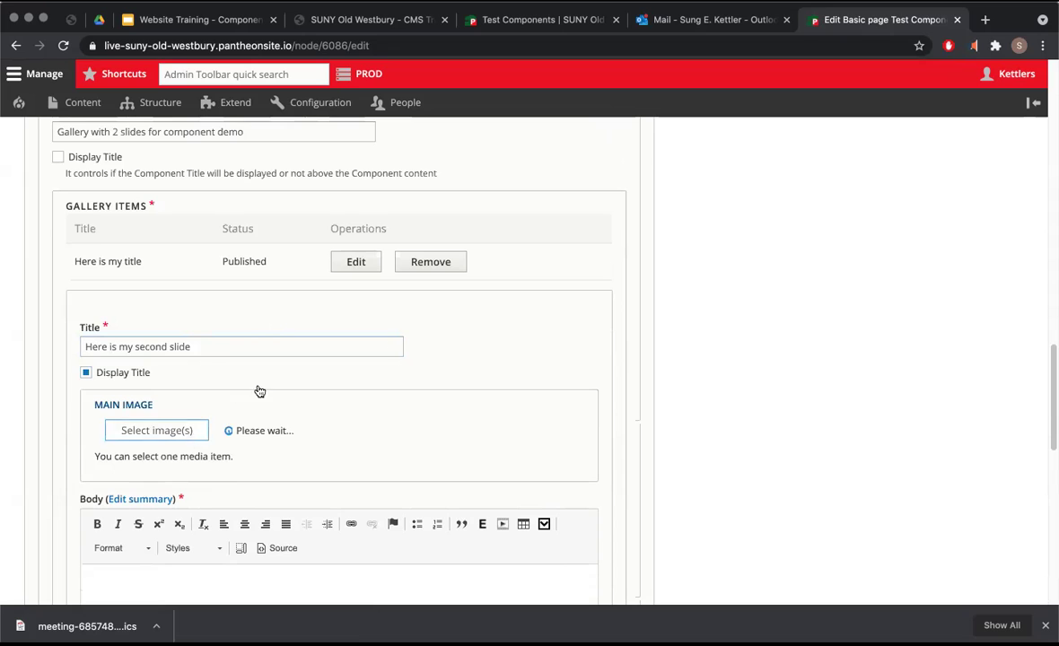
{"action": "scroll", "coordinate": [433, 336], "scroll_direction": "down", "scroll_amount": 5}
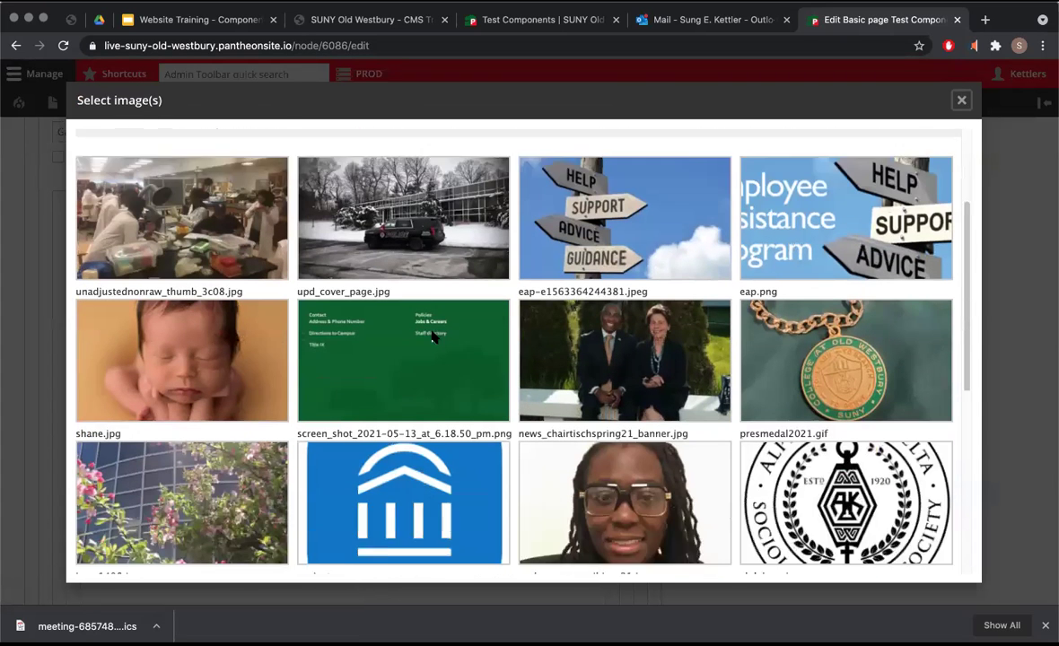
{"action": "left_click", "coordinate": [599, 320]}
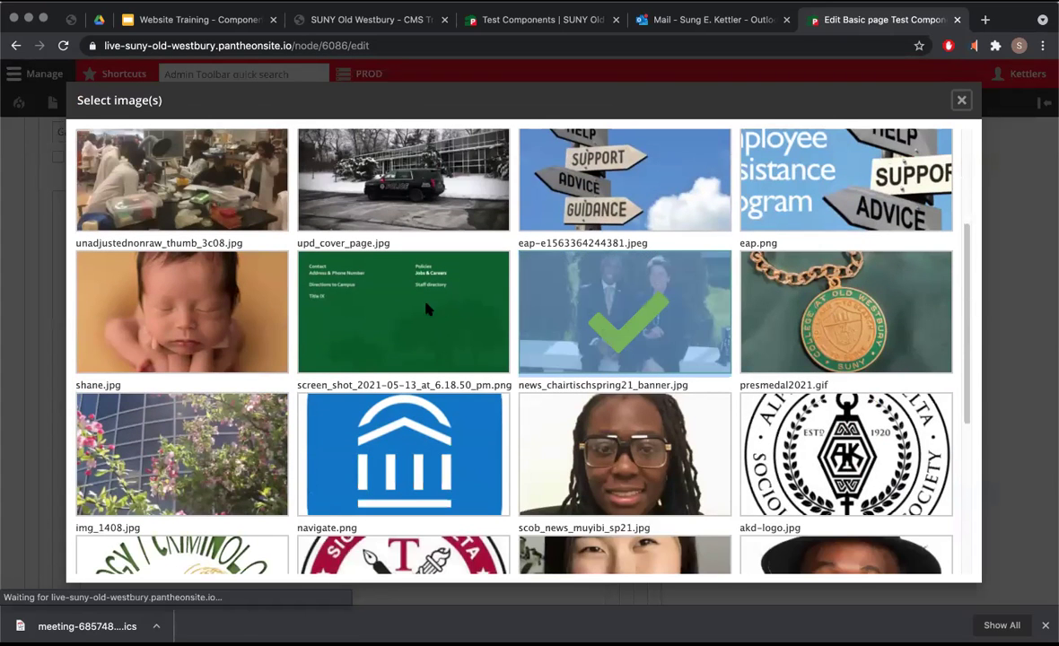
{"action": "scroll", "coordinate": [269, 403], "scroll_direction": "down", "scroll_amount": 15}
{"action": "left_click", "coordinate": [93, 566]}
Enter "Here is some text" as the second slide's body text.
{"action": "scroll", "coordinate": [236, 331], "scroll_direction": "down", "scroll_amount": 3}
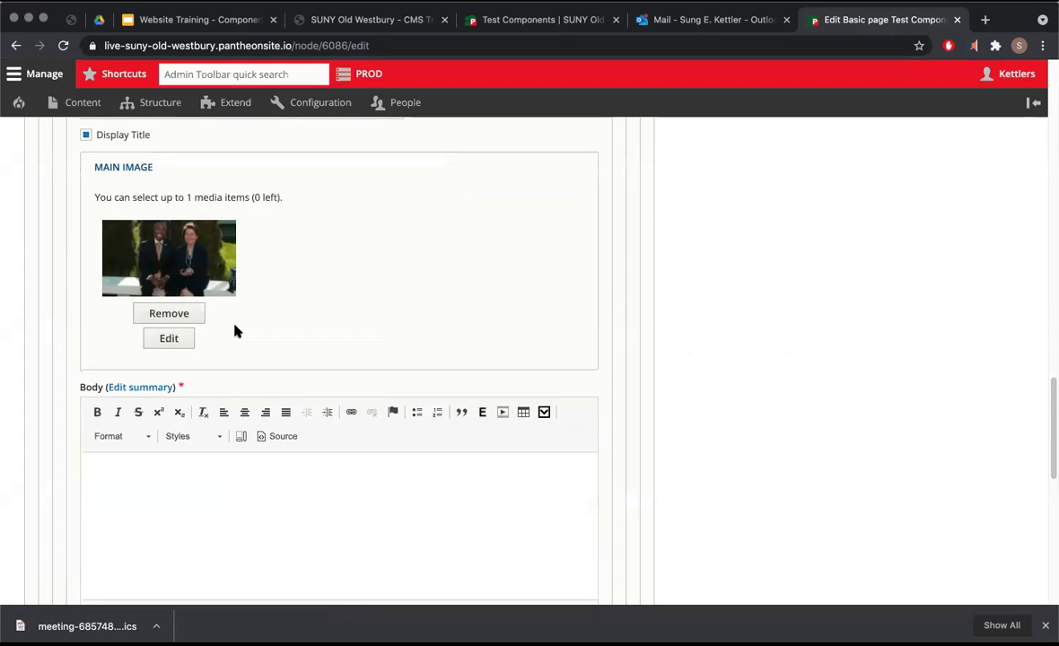
{"action": "scroll", "coordinate": [235, 327], "scroll_direction": "down", "scroll_amount": 4}
{"action": "left_click", "coordinate": [234, 324]}
{"action": "type", "text": "Here is some text"}
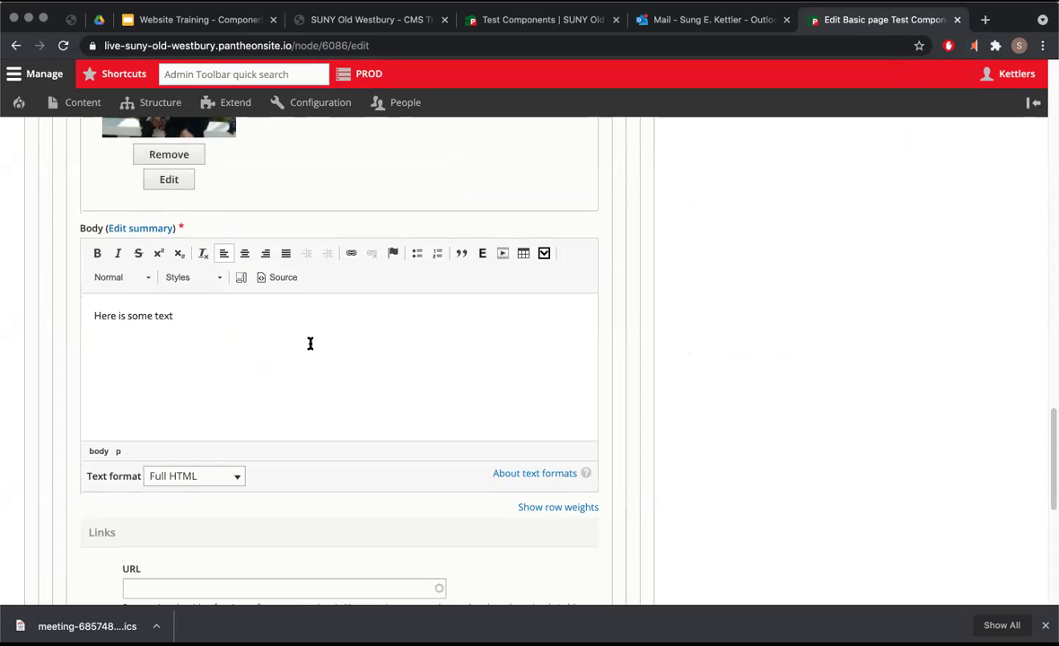
Give the second slide a <front> link with the link text "Homepage", create its node, and review the gallery items.
{"action": "scroll", "coordinate": [308, 345], "scroll_direction": "down", "scroll_amount": 9}
{"action": "left_click", "coordinate": [231, 207]}
{"action": "type", "text": "<front>"}
{"action": "left_click", "coordinate": [206, 308]}
{"action": "type", "text": "Homepage"}
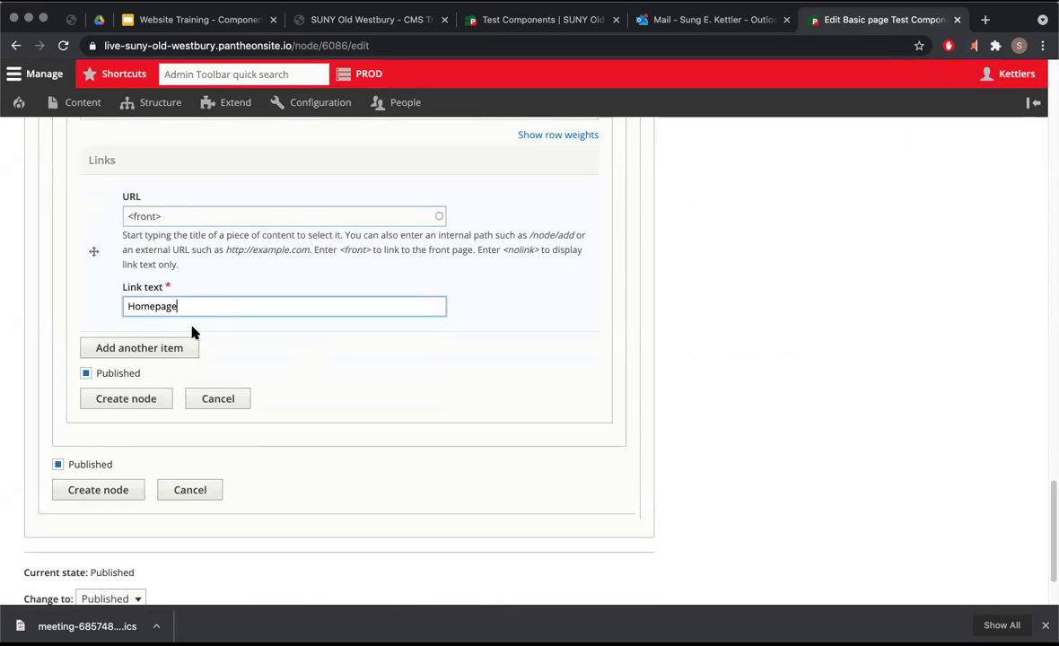
{"action": "left_click", "coordinate": [144, 397]}
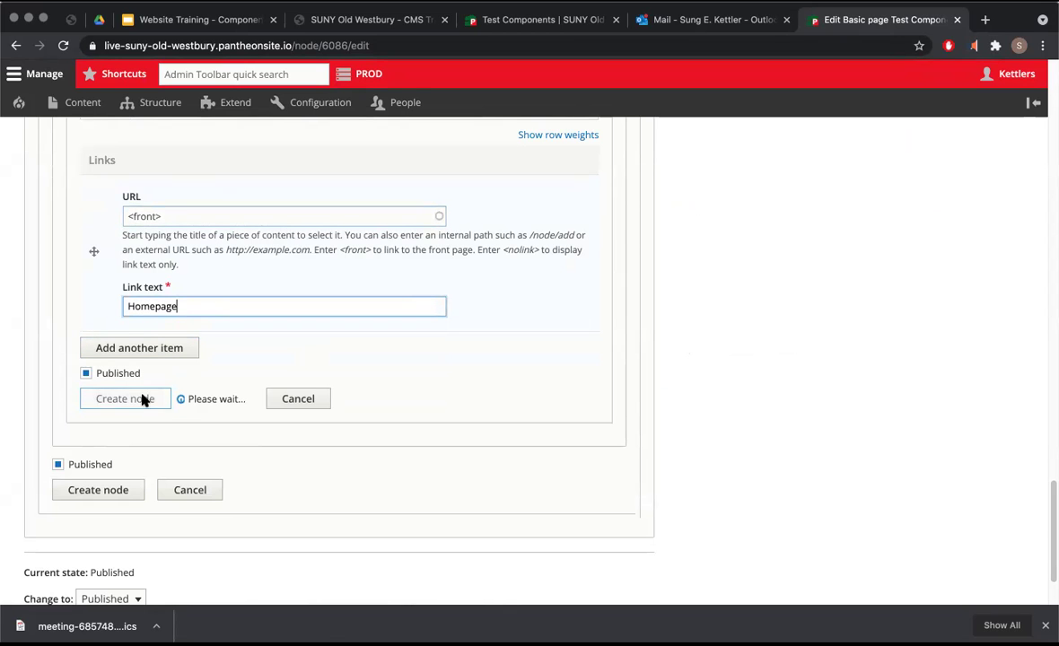
{"action": "scroll", "coordinate": [331, 385], "scroll_direction": "up", "scroll_amount": 4}
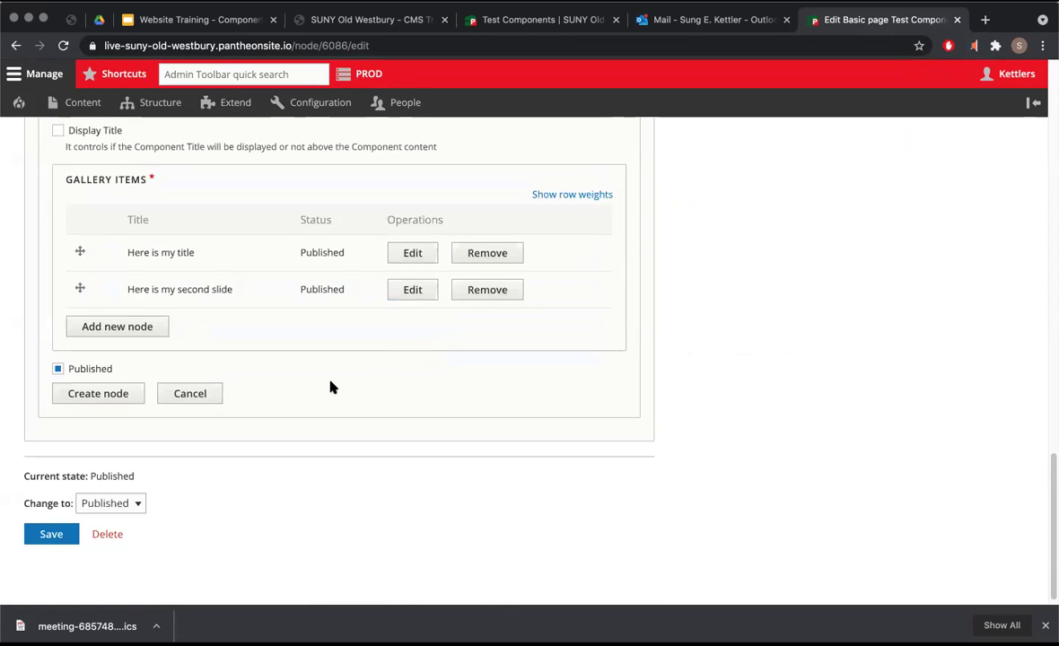
{"action": "scroll", "coordinate": [331, 384], "scroll_direction": "down", "scroll_amount": 3}
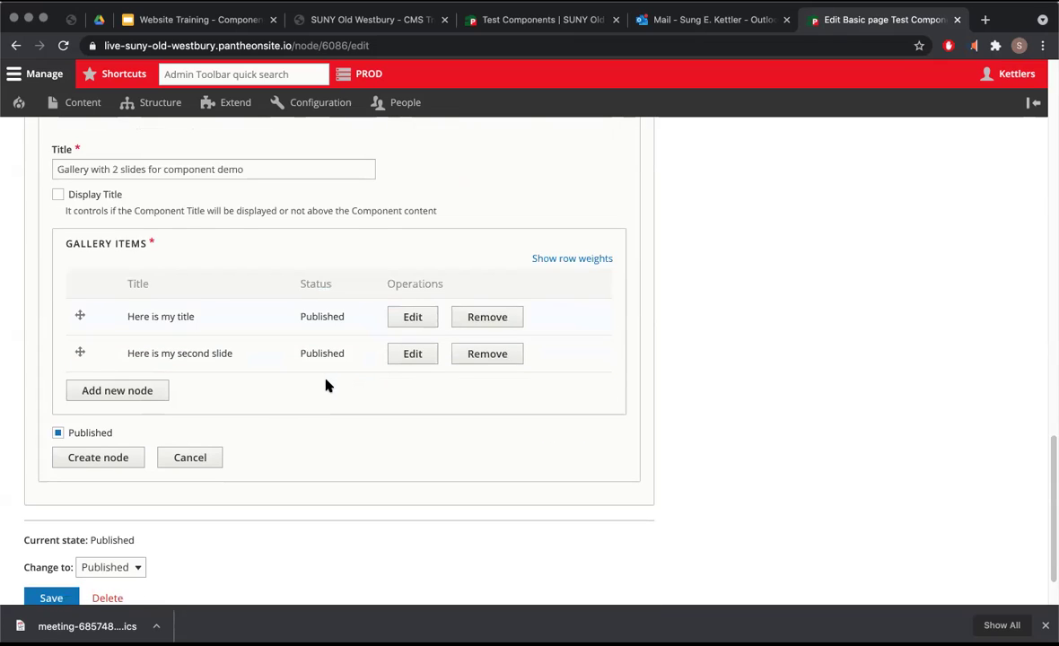
{"action": "scroll", "coordinate": [94, 428], "scroll_direction": "down", "scroll_amount": 1}
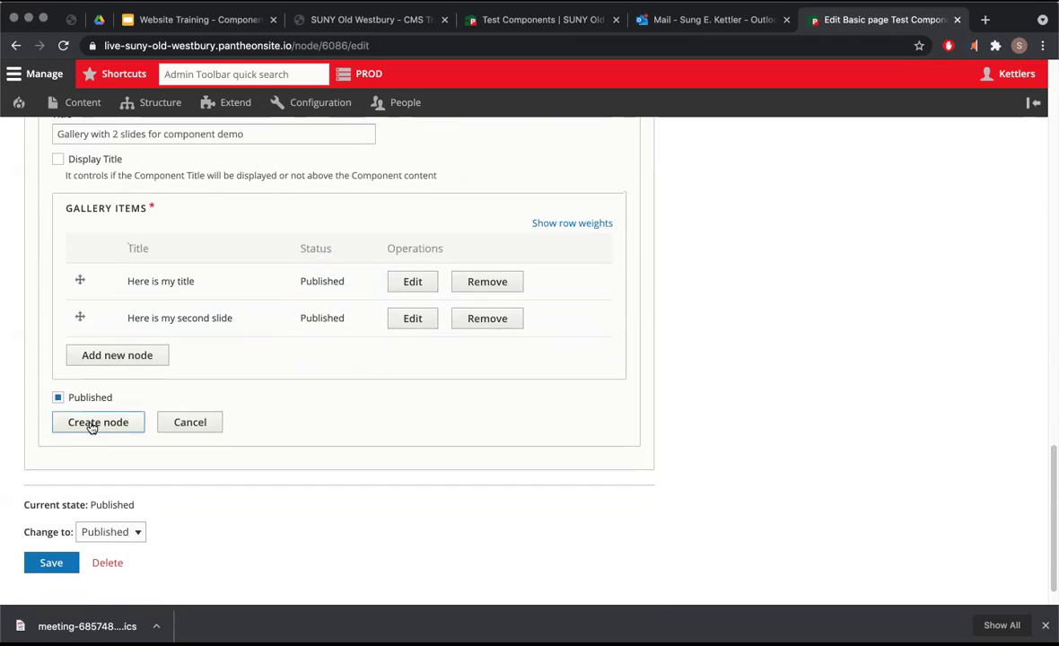
Create the "Gallery with 2 slides for component demo" node and save the Basic page.
{"action": "left_click", "coordinate": [90, 423]}
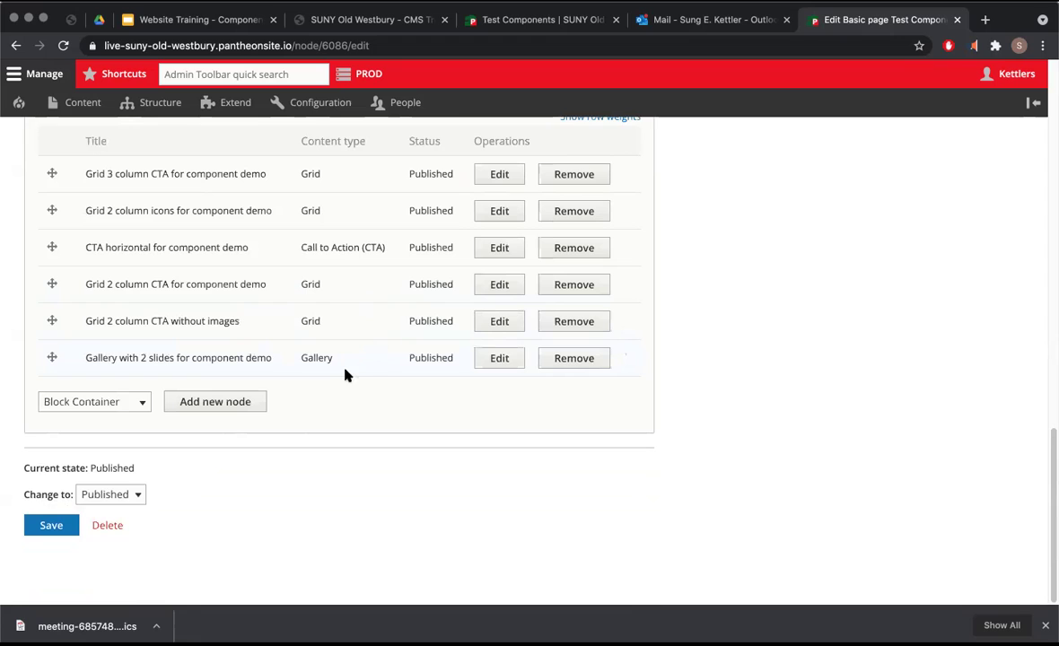
{"action": "left_click", "coordinate": [54, 526]}
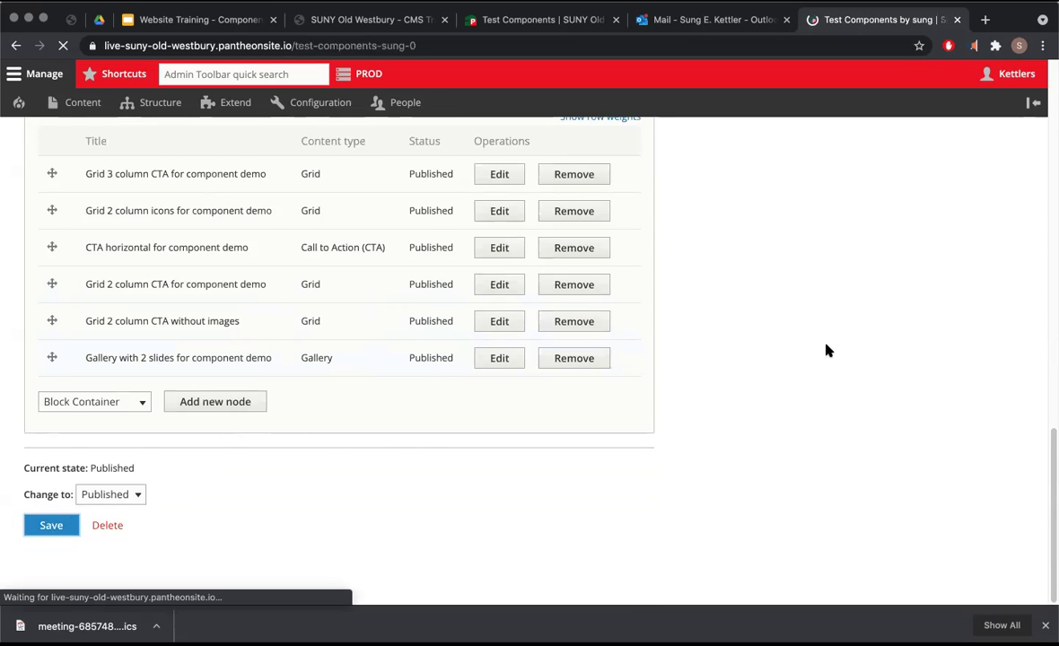
Examine the gallery on the saved page and advance it to the second slide to check the image cropping.
{"action": "scroll", "coordinate": [645, 360], "scroll_direction": "down", "scroll_amount": 20}
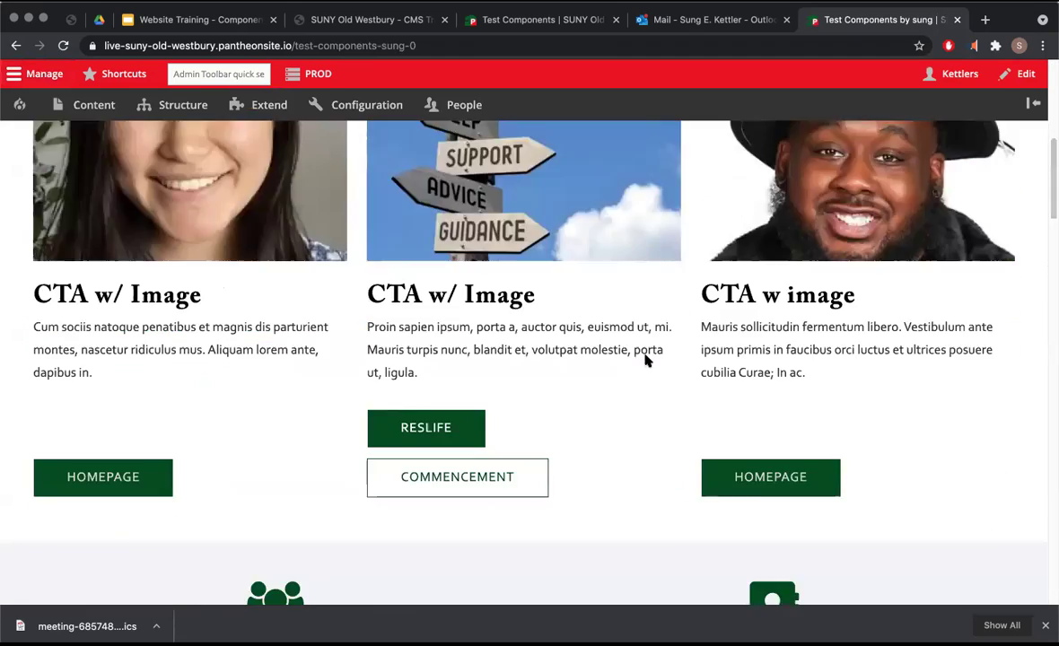
{"action": "scroll", "coordinate": [646, 362], "scroll_direction": "down", "scroll_amount": 5}
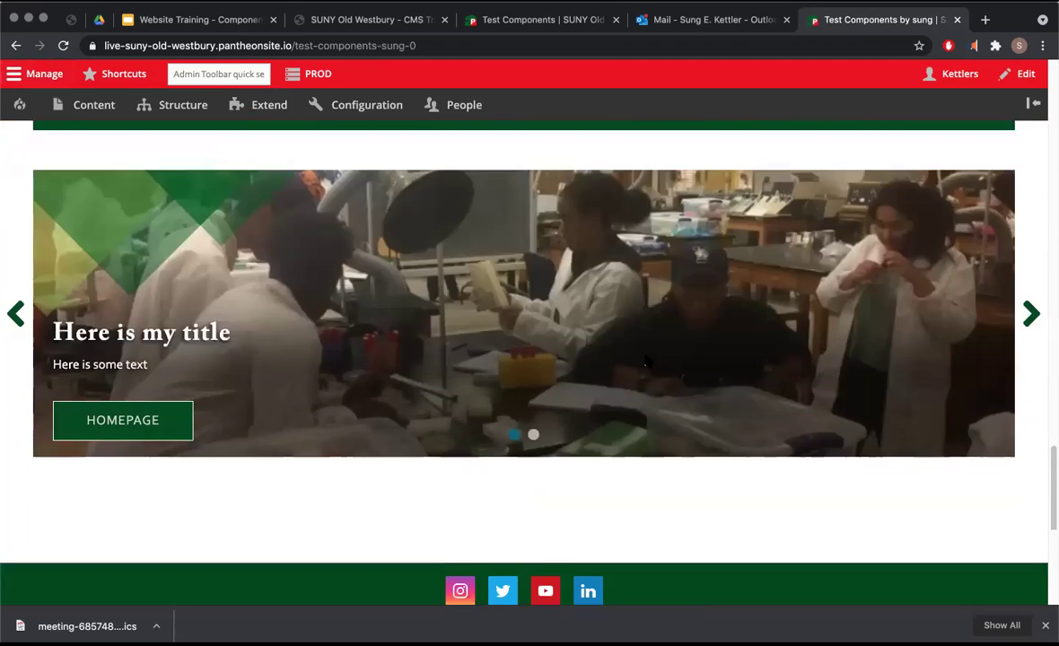
{"action": "left_click", "coordinate": [1030, 269]}
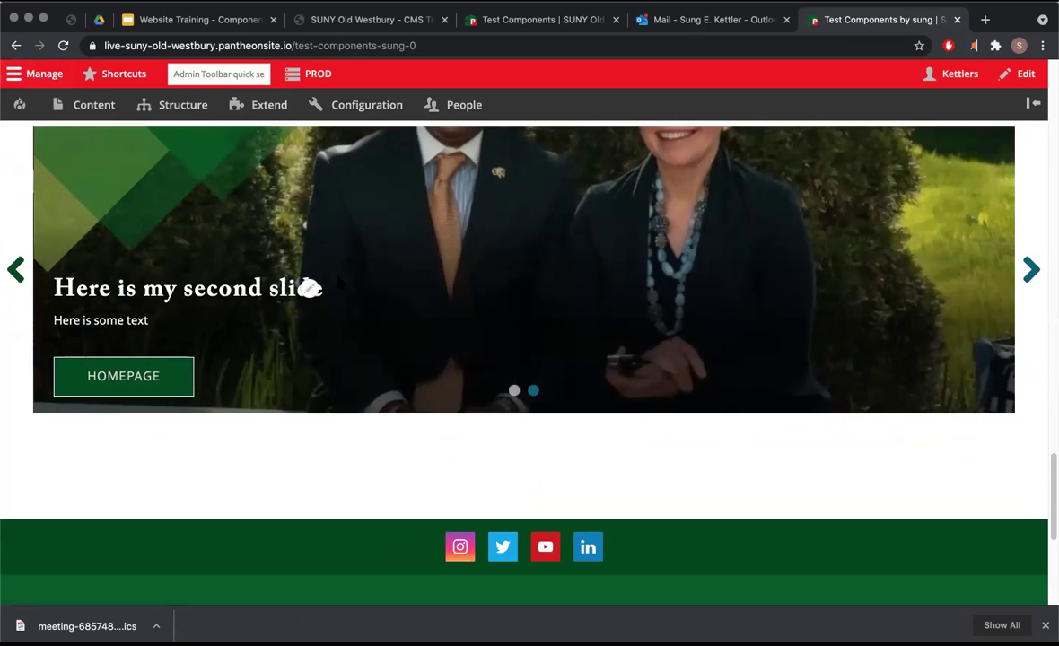
{"action": "scroll", "coordinate": [27, 296], "scroll_direction": "up", "scroll_amount": 2}
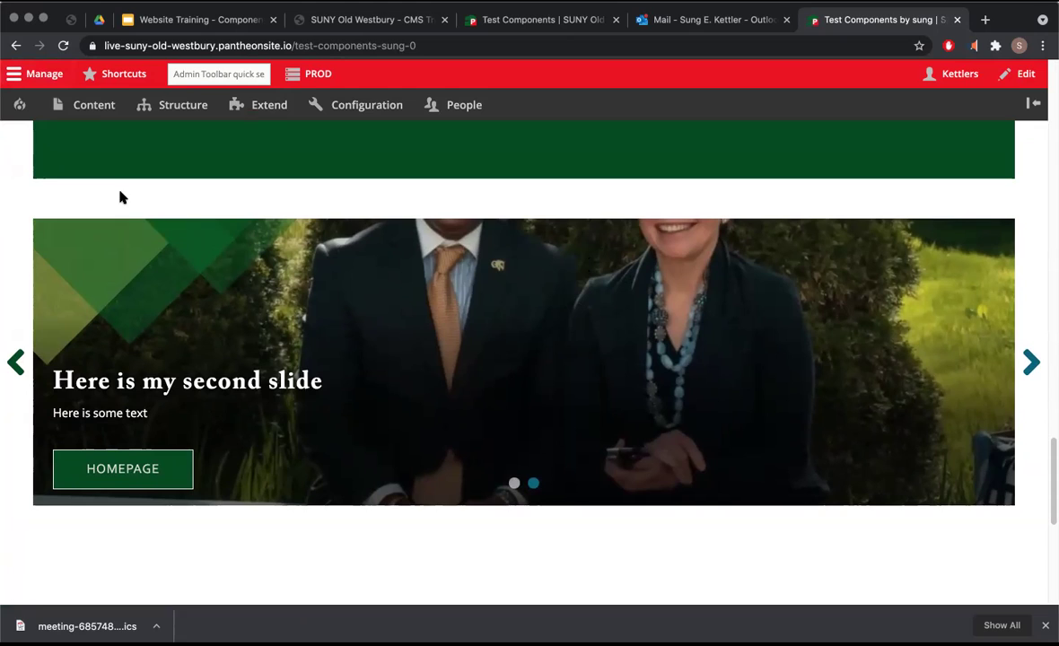
Find news_chairtischspring21_banner.jpg in the media library and open it for editing.
{"action": "mouse_move", "coordinate": [84, 109]}
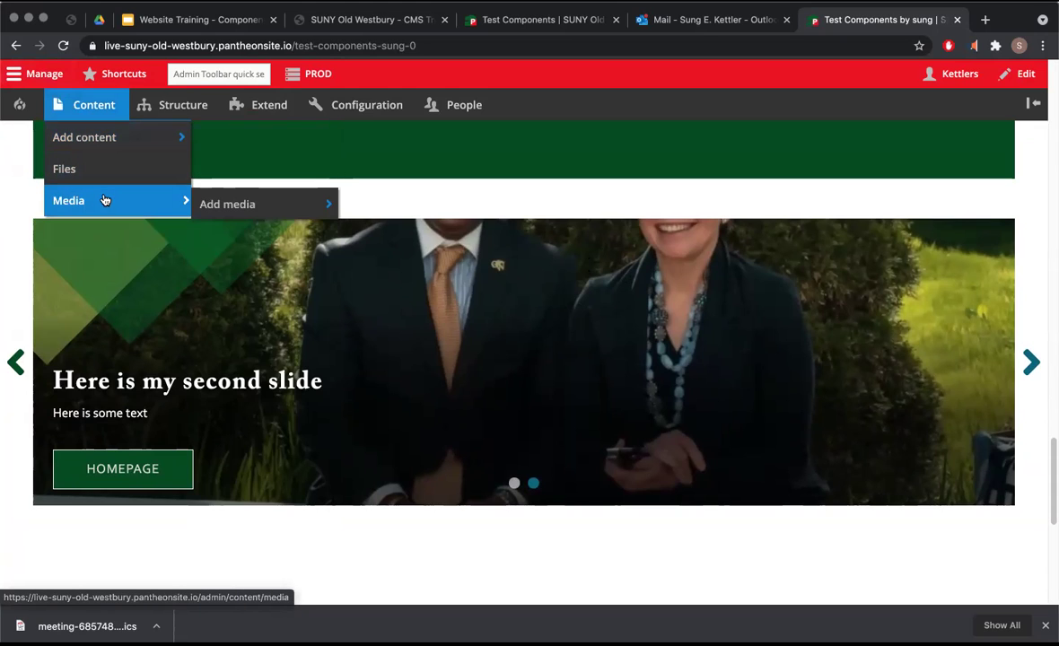
{"action": "left_click", "coordinate": [143, 202]}
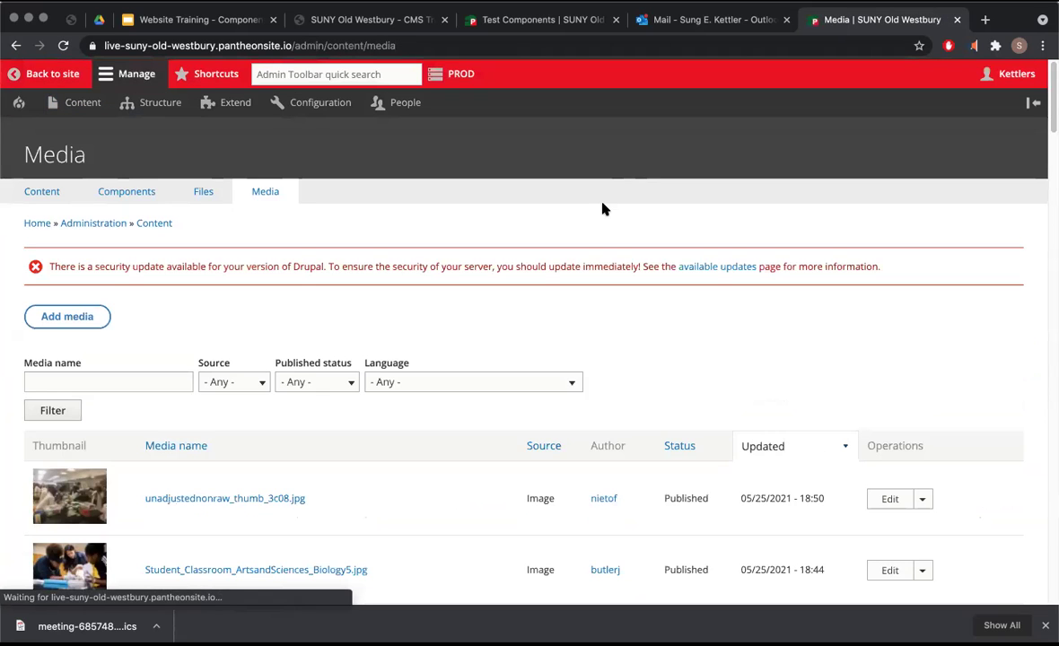
{"action": "scroll", "coordinate": [557, 237], "scroll_direction": "down", "scroll_amount": 10}
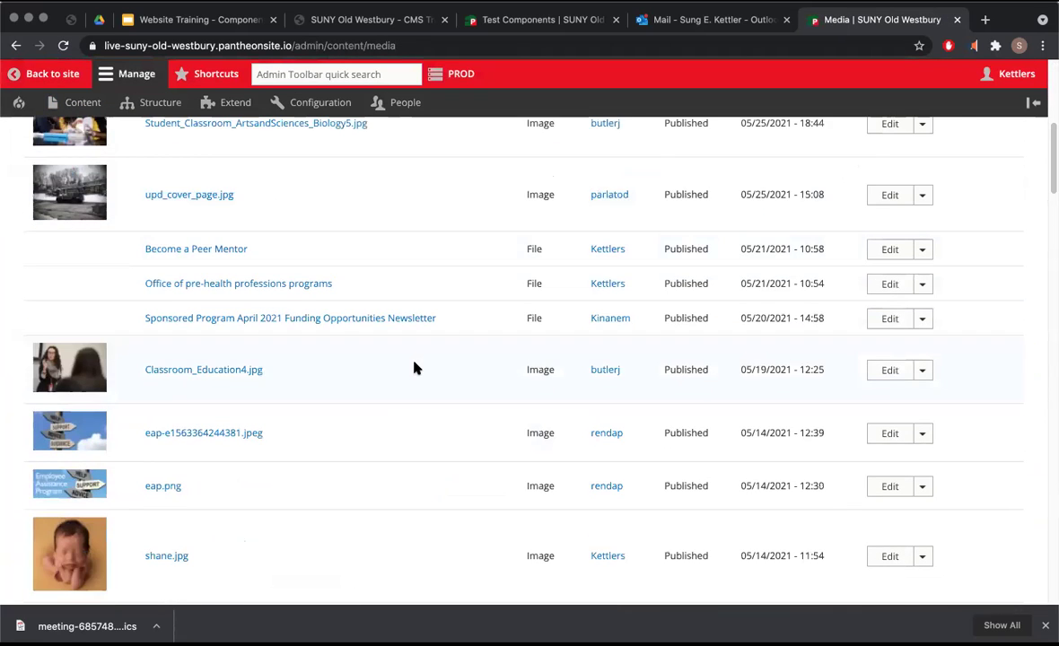
{"action": "scroll", "coordinate": [375, 416], "scroll_direction": "down", "scroll_amount": 9}
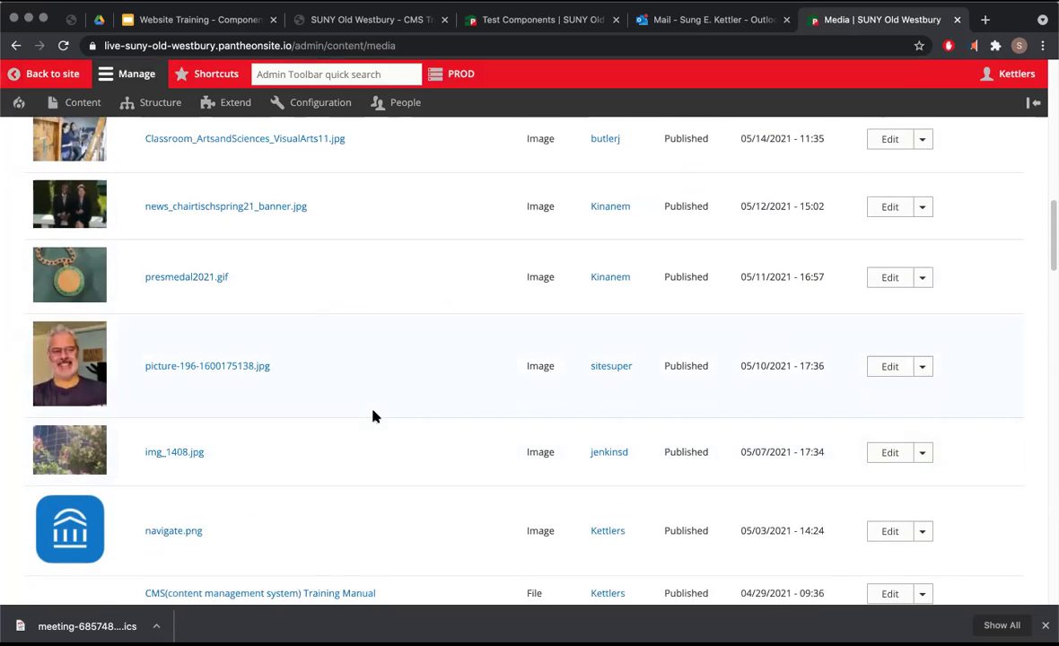
{"action": "scroll", "coordinate": [341, 341], "scroll_direction": "up", "scroll_amount": 1}
{"action": "left_click", "coordinate": [241, 224]}
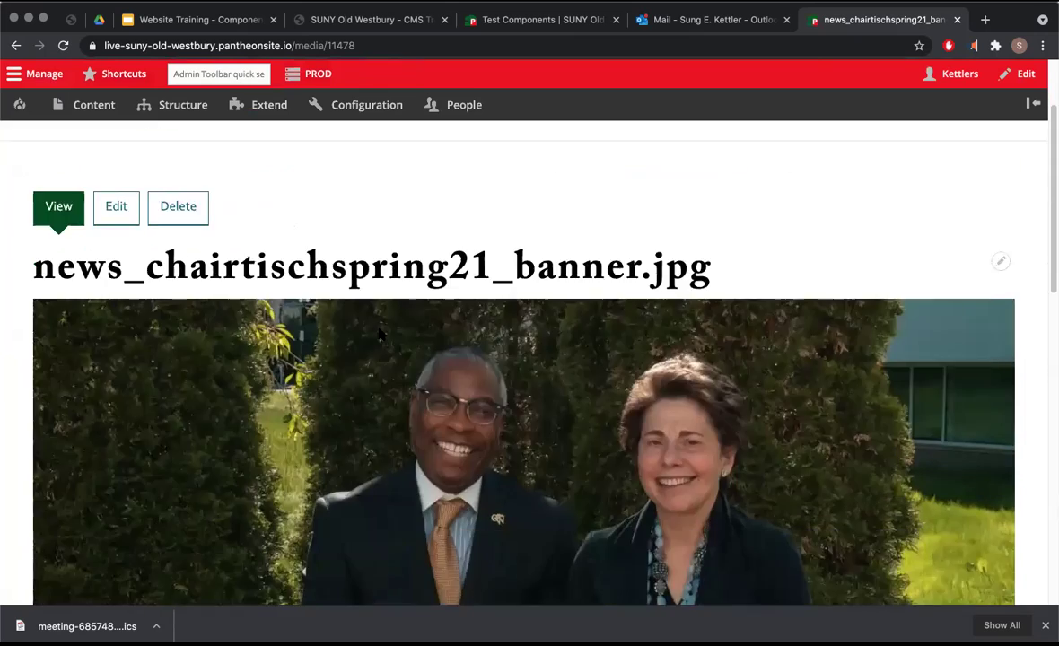
{"action": "scroll", "coordinate": [379, 334], "scroll_direction": "down", "scroll_amount": 6}
{"action": "scroll", "coordinate": [346, 297], "scroll_direction": "up", "scroll_amount": 8}
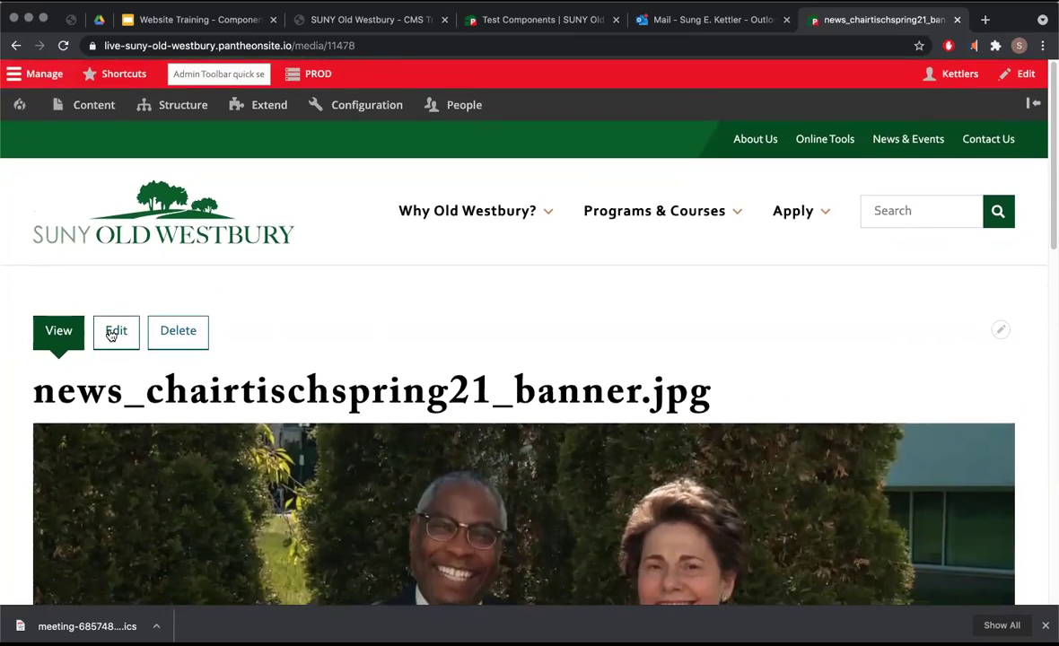
{"action": "left_click", "coordinate": [110, 332]}
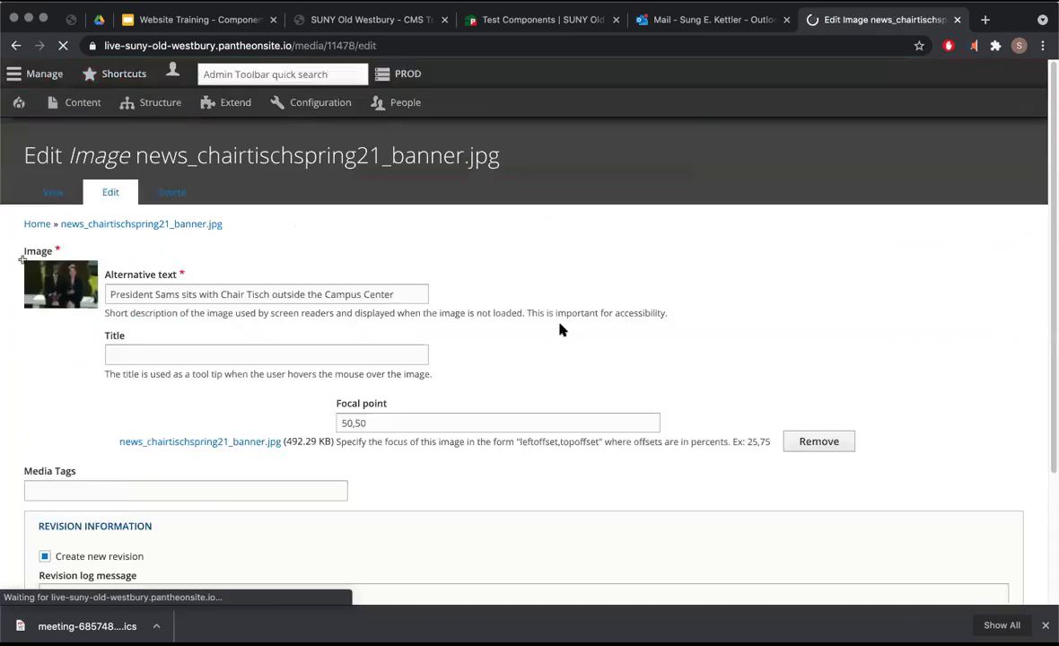
Move the banner image's focal point to the upper centre between the two people's heads and save the image.
{"action": "scroll", "coordinate": [544, 350], "scroll_direction": "down", "scroll_amount": 2}
{"action": "scroll", "coordinate": [542, 350], "scroll_direction": "down", "scroll_amount": 1}
{"action": "left_click_drag", "start_coordinate": [395, 194], "coordinate": [69, 173]}
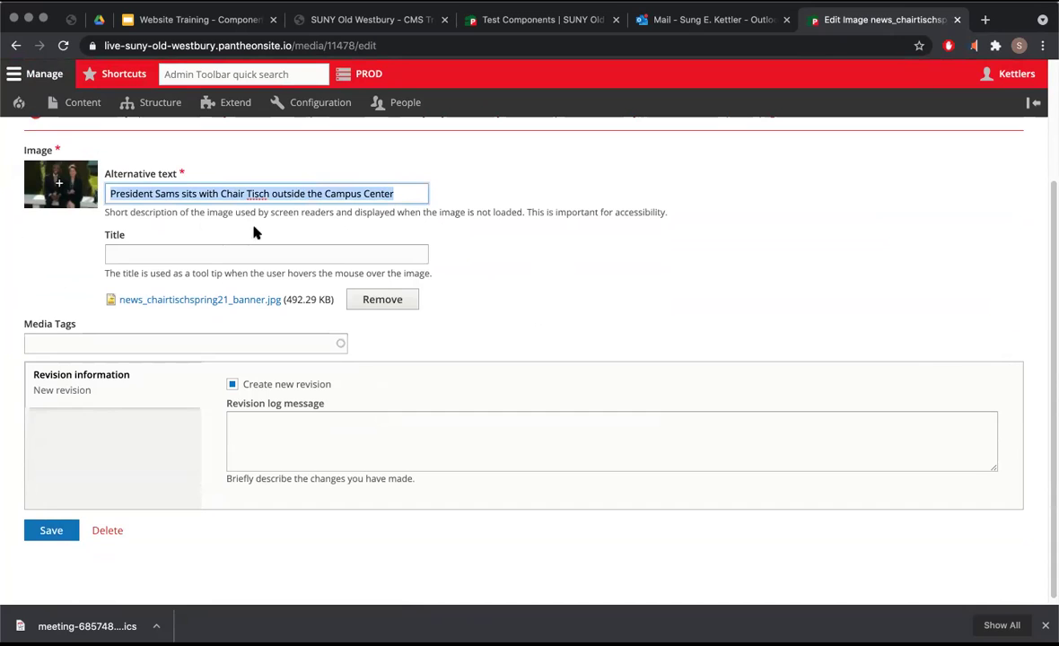
{"action": "scroll", "coordinate": [505, 281], "scroll_direction": "up", "scroll_amount": 2}
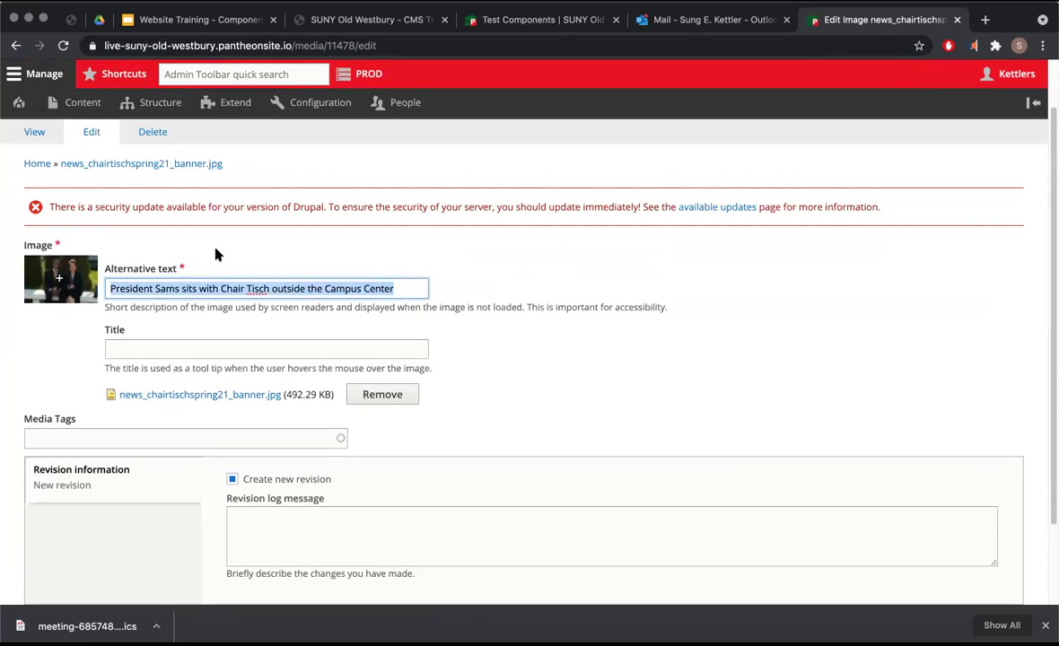
{"action": "left_click", "coordinate": [59, 265]}
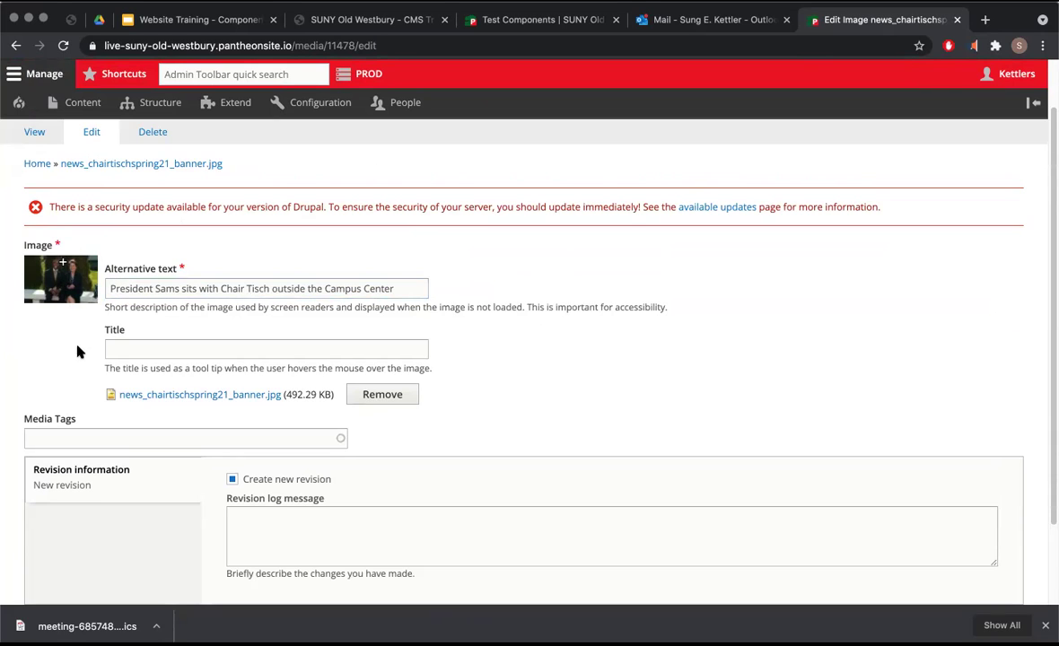
{"action": "scroll", "coordinate": [76, 348], "scroll_direction": "down", "scroll_amount": 3}
{"action": "left_click", "coordinate": [51, 522]}
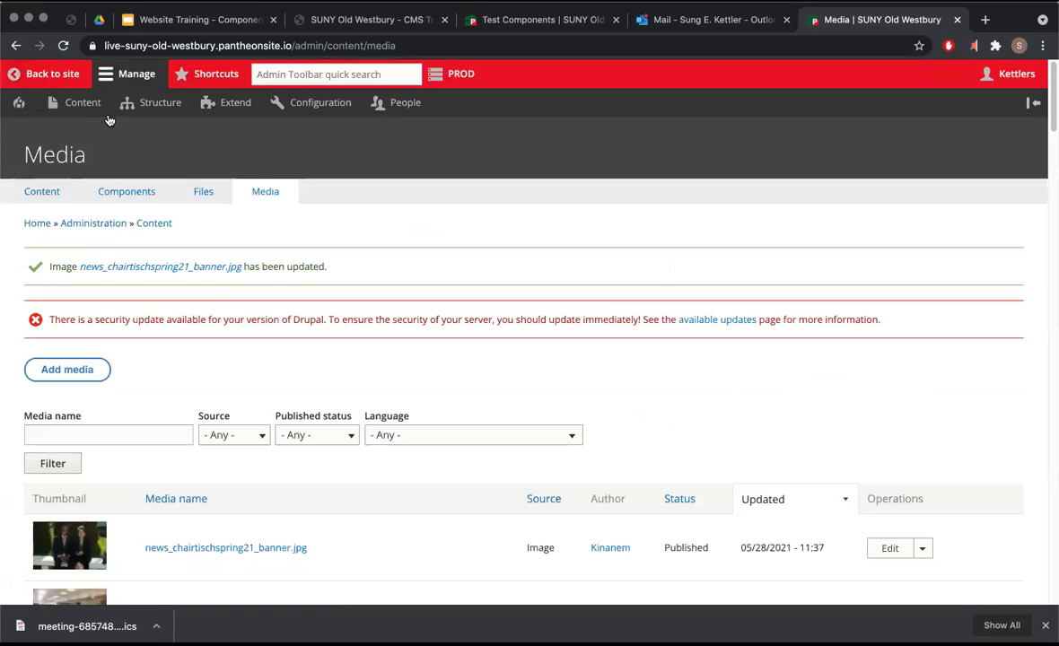
Reopen the demo components page from the content list and check the second gallery slide's cropping.
{"action": "left_click", "coordinate": [73, 106]}
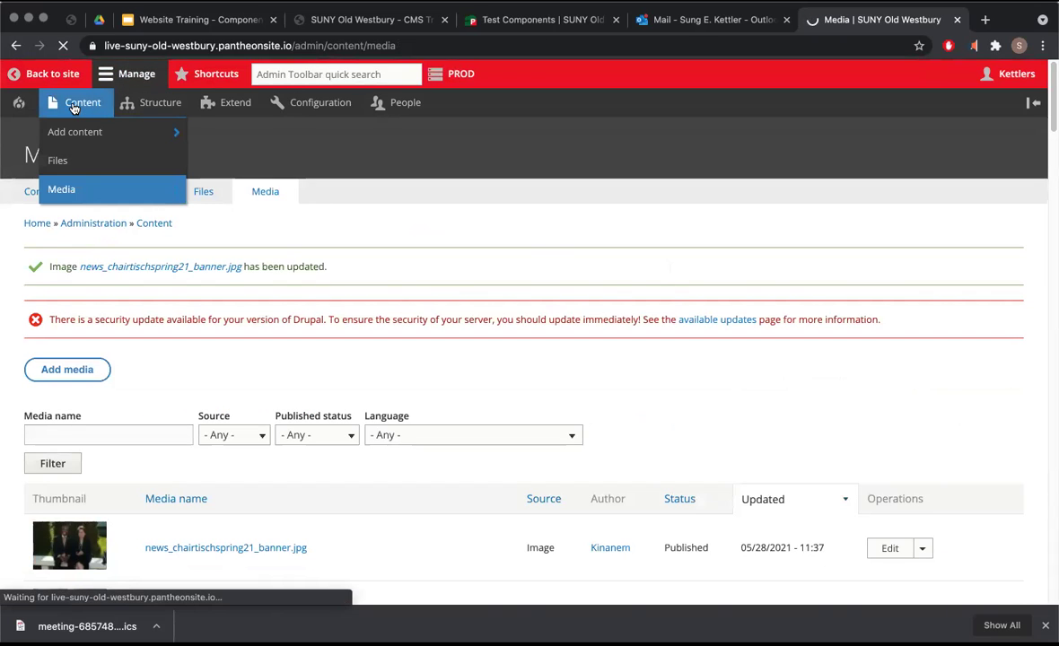
{"action": "scroll", "coordinate": [139, 303], "scroll_direction": "down", "scroll_amount": 5}
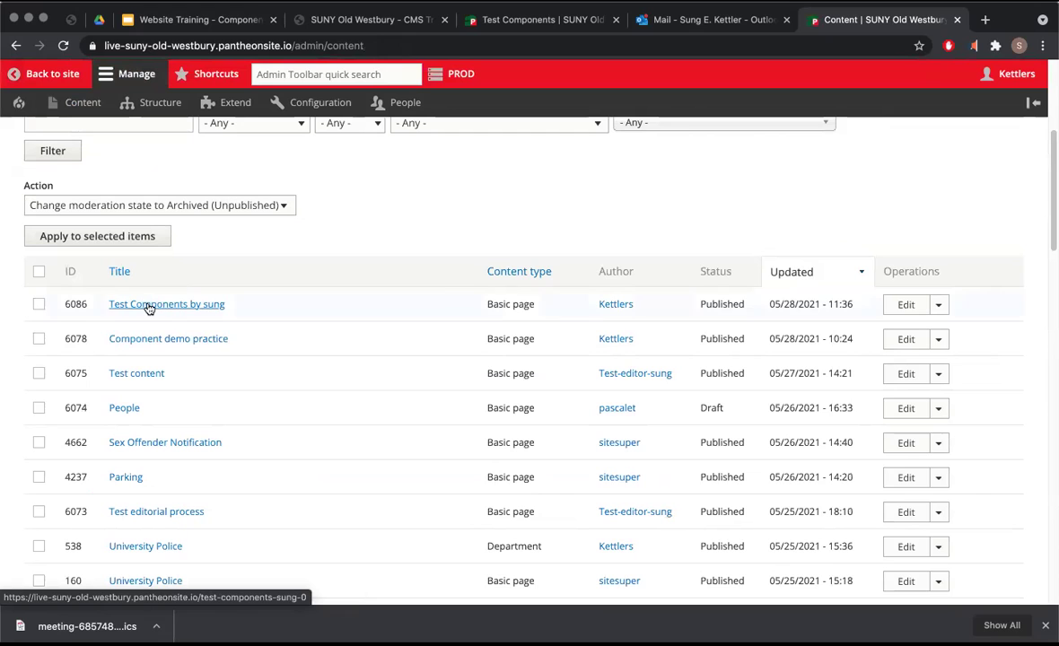
{"action": "left_click", "coordinate": [149, 306]}
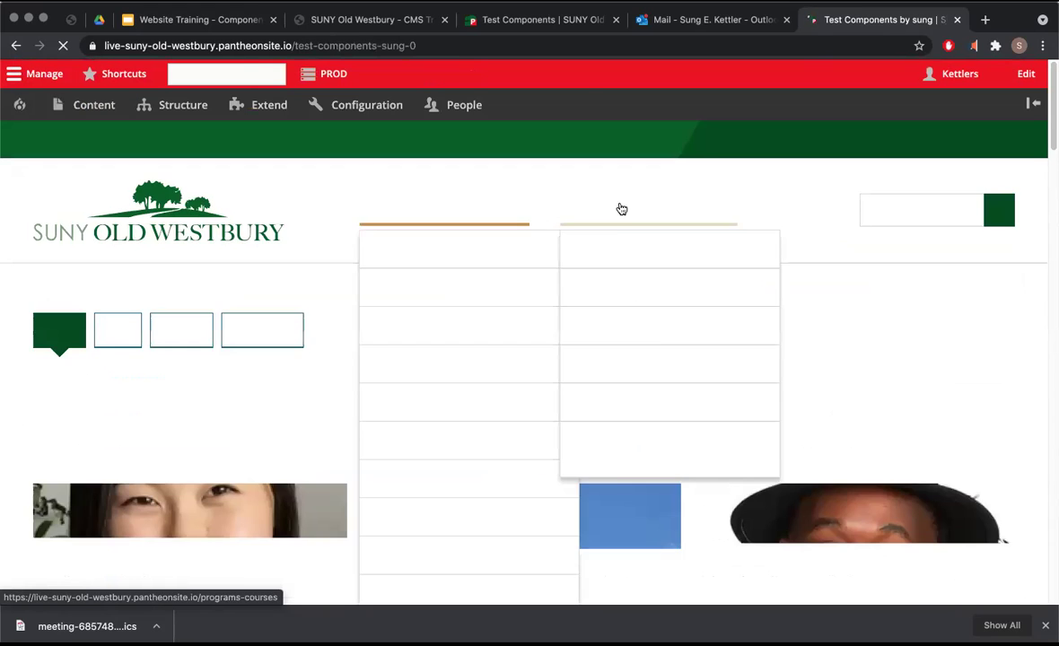
{"action": "scroll", "coordinate": [308, 480], "scroll_direction": "down", "scroll_amount": 10}
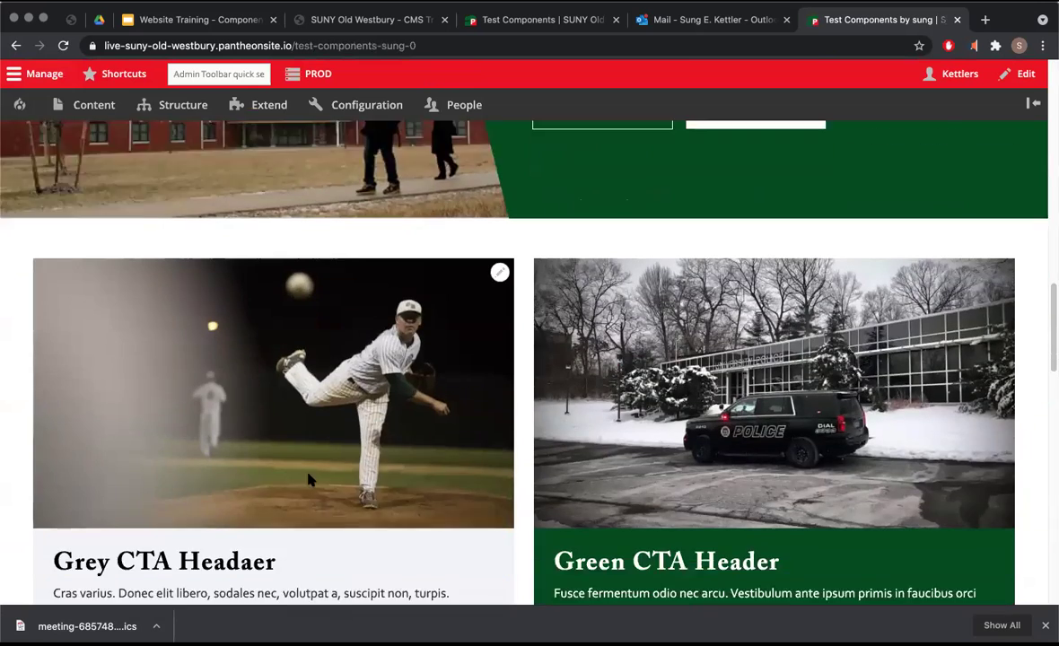
{"action": "scroll", "coordinate": [308, 480], "scroll_direction": "down", "scroll_amount": 10}
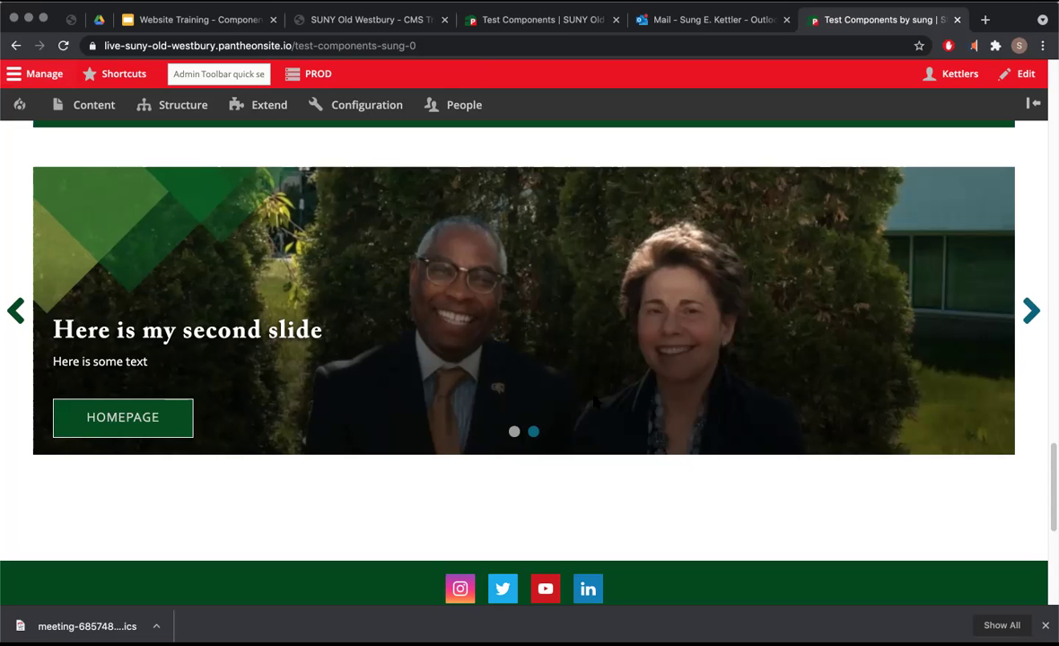
Switch to the Website Training slides, highlight the components from the 3-col Grid through "Gallery with 2 slides", and view the reference page's gallery.
{"action": "left_click", "coordinate": [200, 21]}
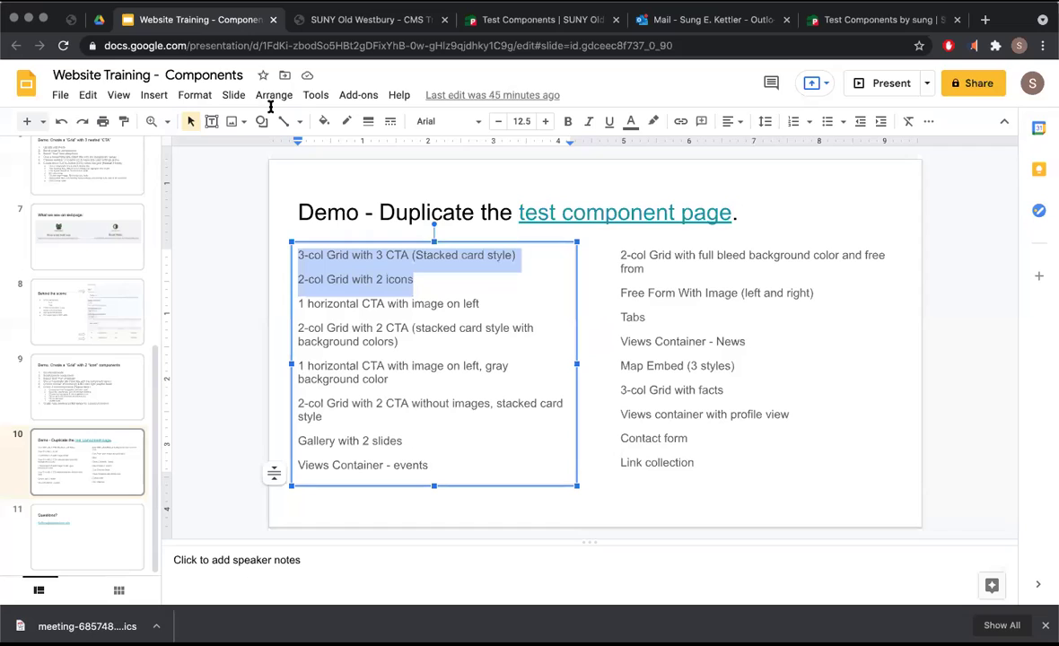
{"action": "left_click", "coordinate": [408, 393]}
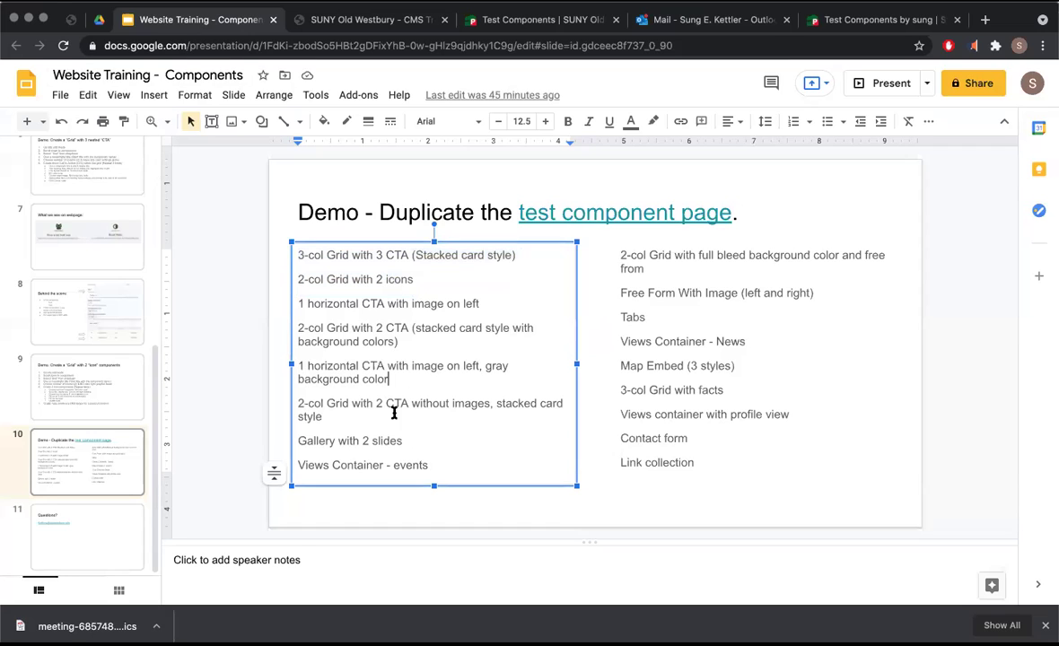
{"action": "left_click_drag", "start_coordinate": [392, 441], "coordinate": [299, 245]}
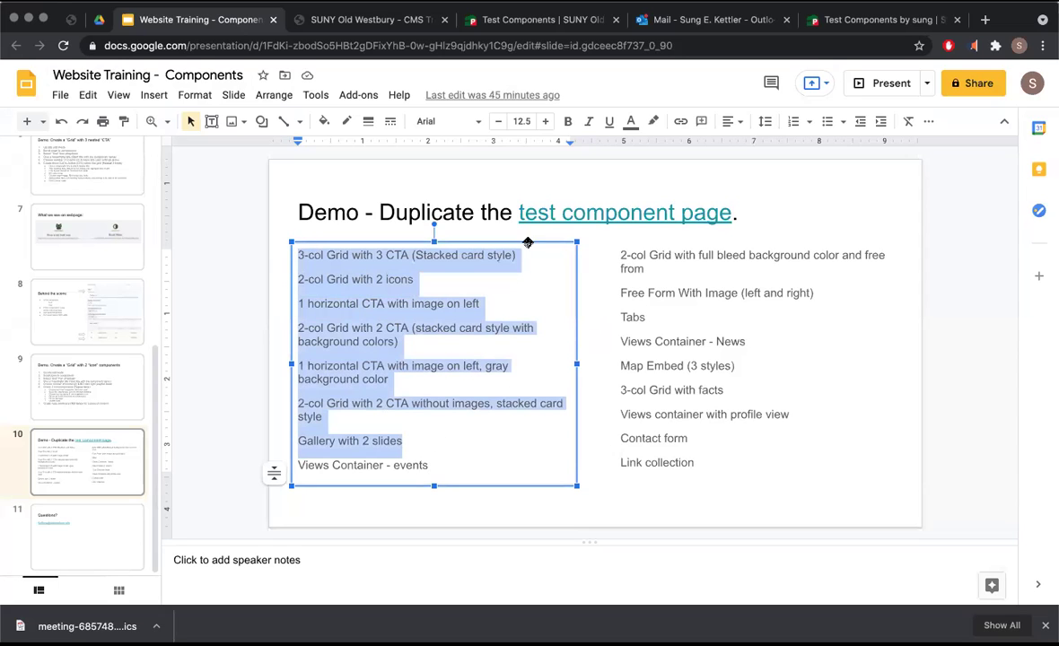
{"action": "left_click", "coordinate": [539, 19]}
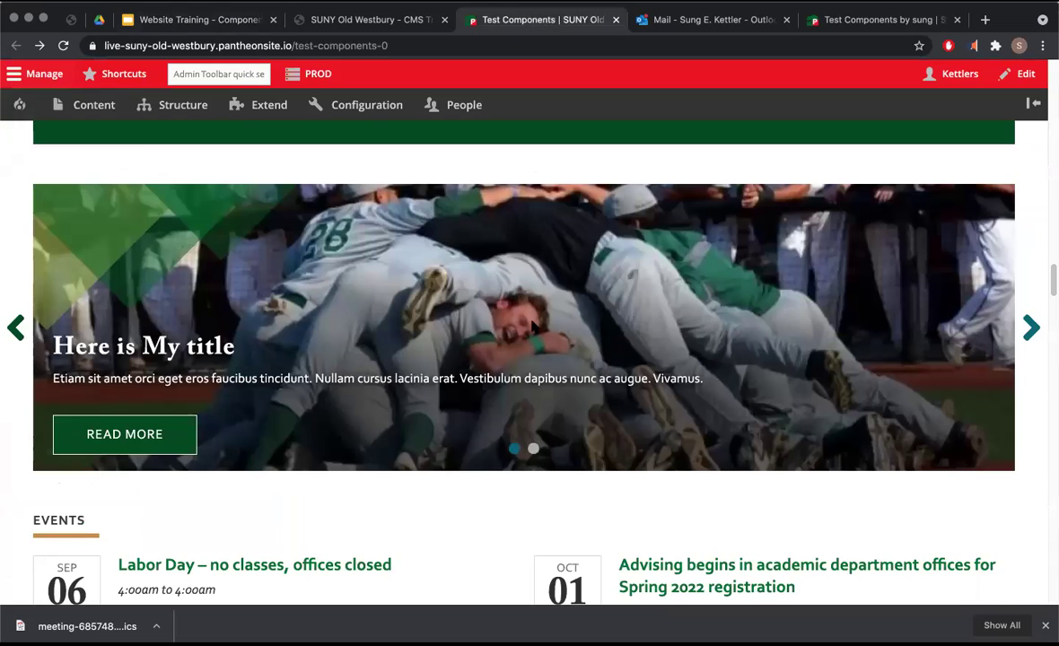
Return to the demo components page and open the site's Online Tools page in a new tab.
{"action": "left_click", "coordinate": [860, 21]}
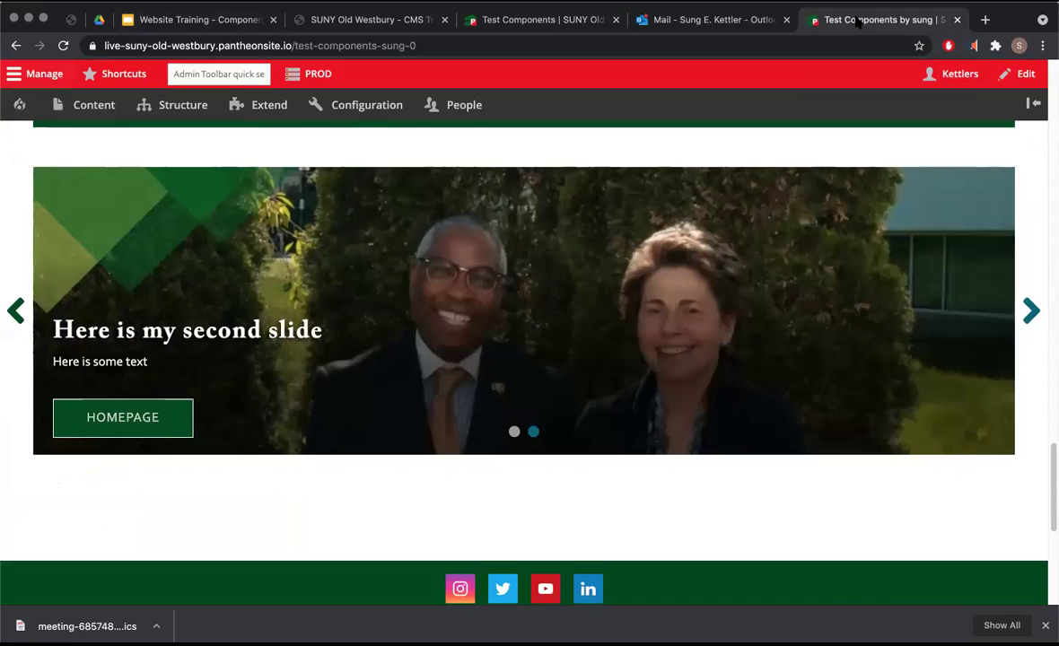
{"action": "scroll", "coordinate": [610, 232], "scroll_direction": "up", "scroll_amount": 15}
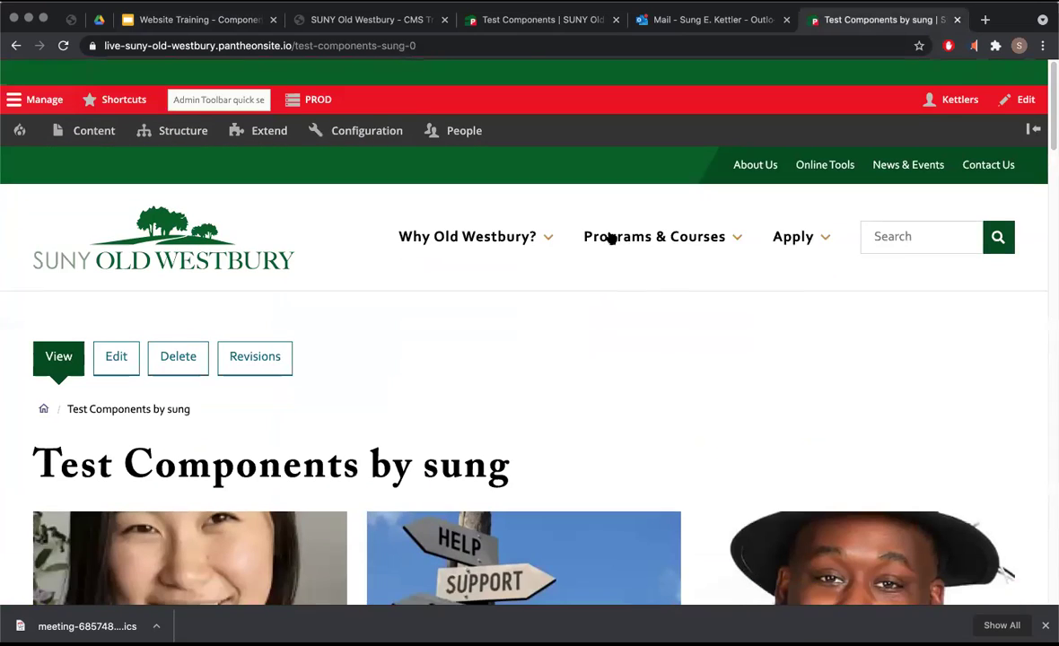
{"action": "right_click", "coordinate": [824, 147]}
{"action": "left_click", "coordinate": [838, 144]}
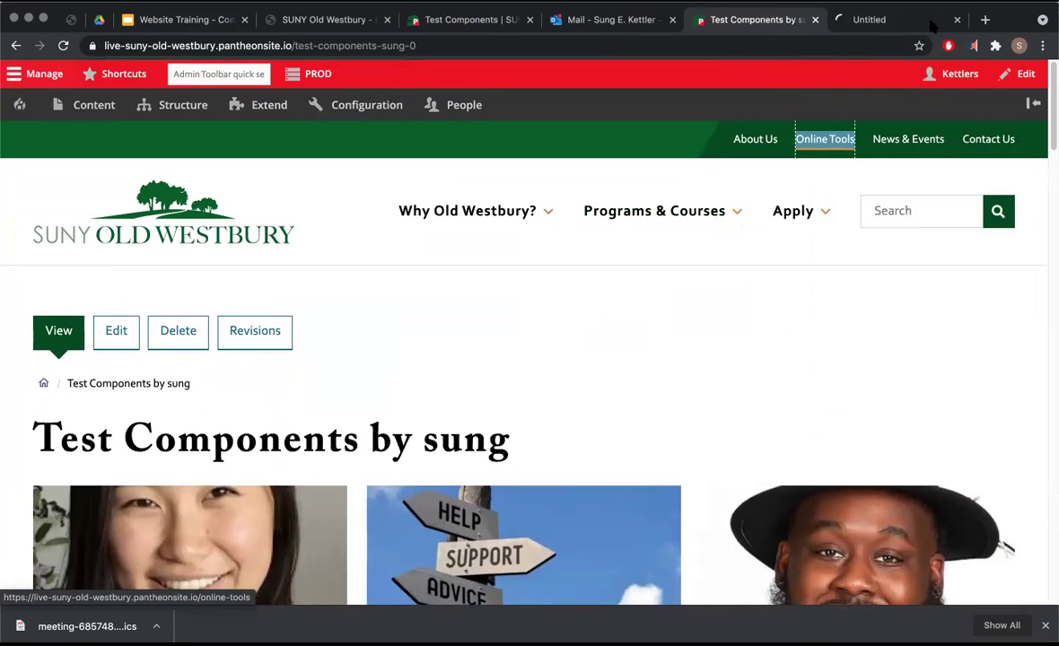
{"action": "left_click", "coordinate": [897, 19]}
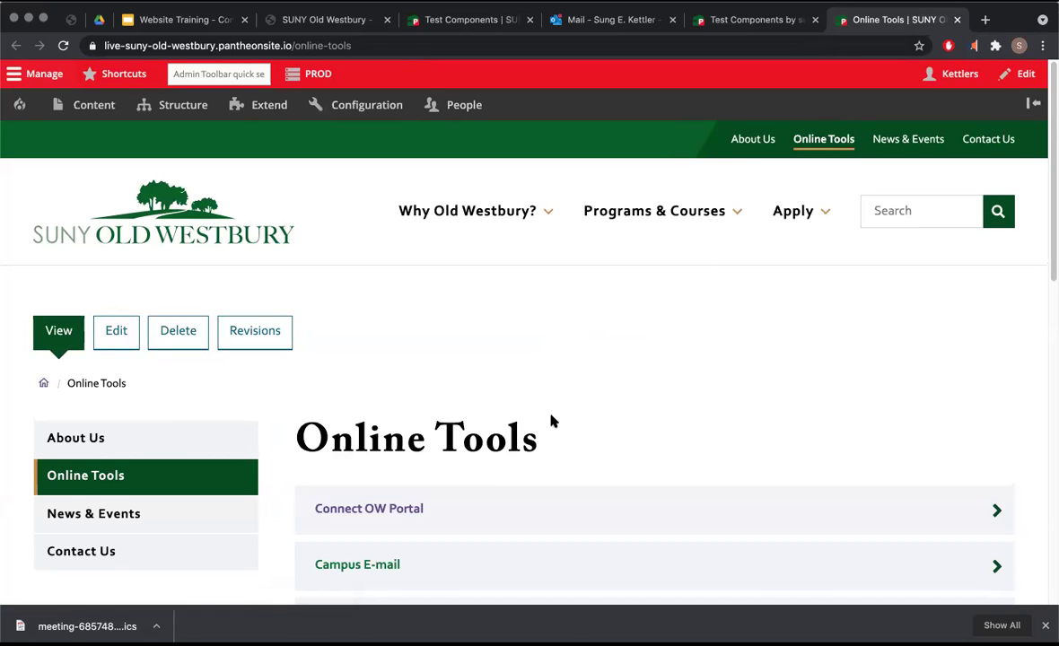
Look through the Online Tools links and open the Website Training of 5/14/2021 page.
{"action": "scroll", "coordinate": [551, 421], "scroll_direction": "down", "scroll_amount": 10}
{"action": "scroll", "coordinate": [551, 421], "scroll_direction": "up", "scroll_amount": 8}
{"action": "scroll", "coordinate": [465, 444], "scroll_direction": "down", "scroll_amount": 1}
{"action": "left_click", "coordinate": [404, 495]}
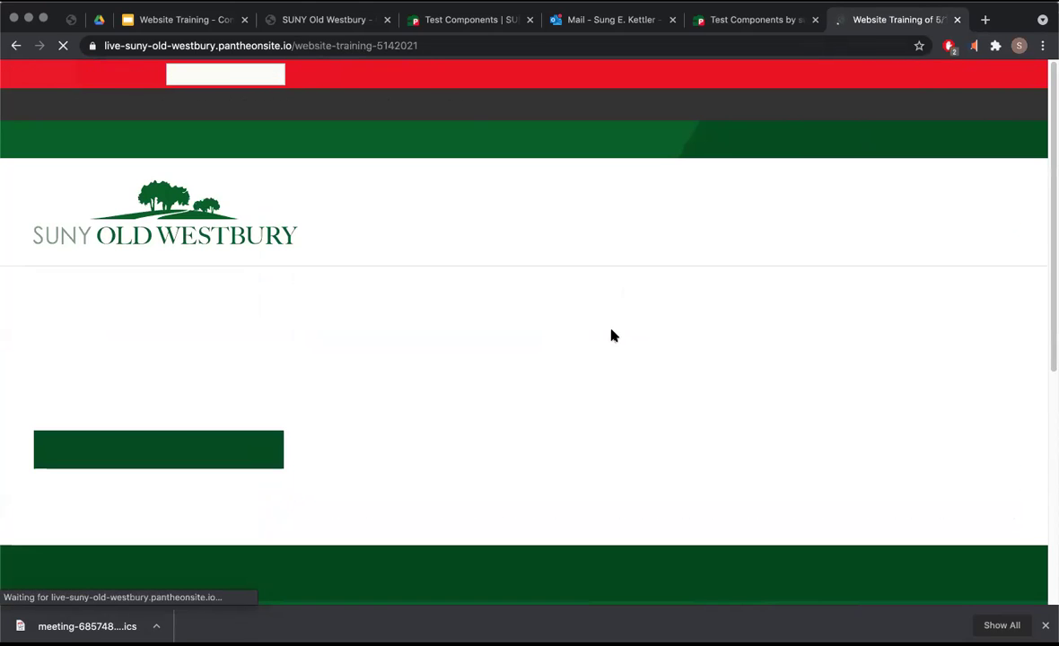
Review the training page's embedded video and its link to the slides in Google Drive.
{"action": "scroll", "coordinate": [541, 375], "scroll_direction": "down", "scroll_amount": 10}
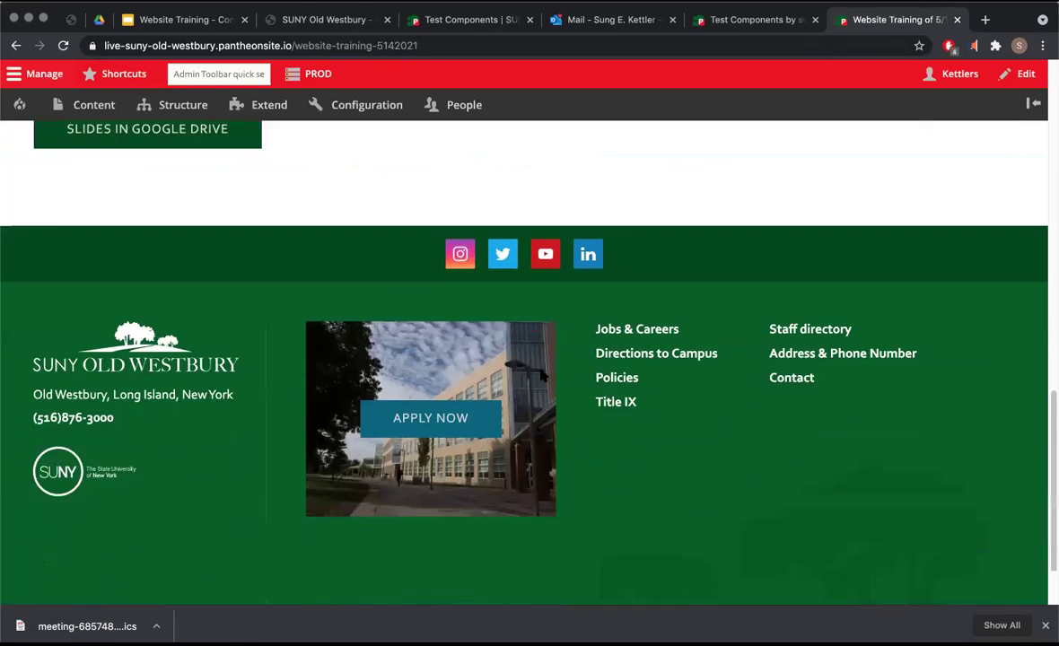
{"action": "scroll", "coordinate": [541, 375], "scroll_direction": "up", "scroll_amount": 3}
{"action": "scroll", "coordinate": [541, 375], "scroll_direction": "up", "scroll_amount": 6}
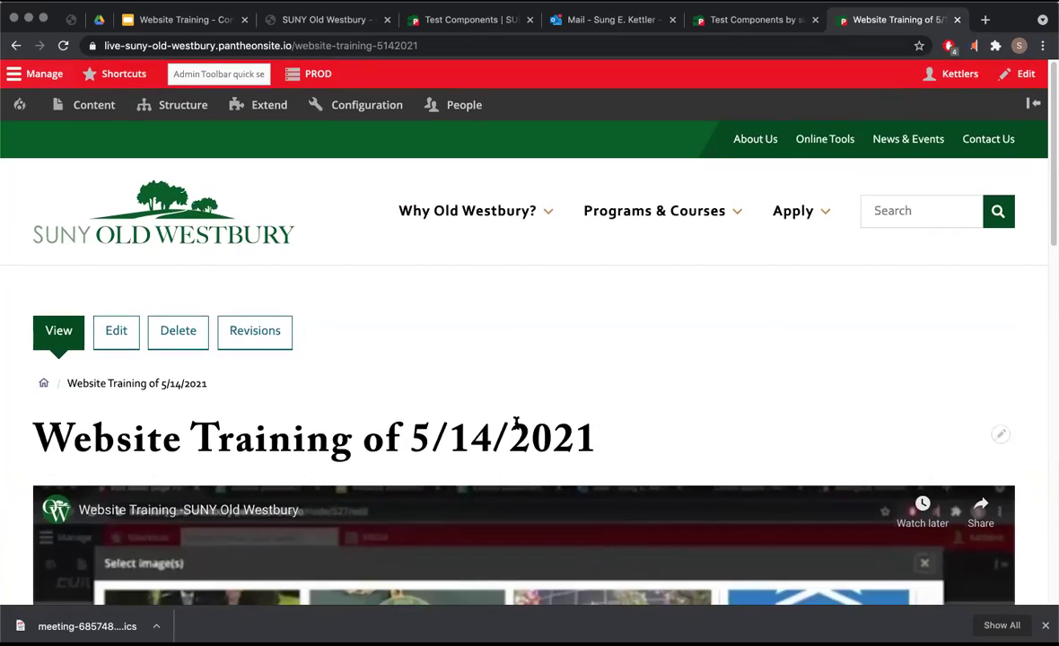
{"action": "scroll", "coordinate": [513, 404], "scroll_direction": "down", "scroll_amount": 8}
{"action": "scroll", "coordinate": [505, 359], "scroll_direction": "up", "scroll_amount": 11}
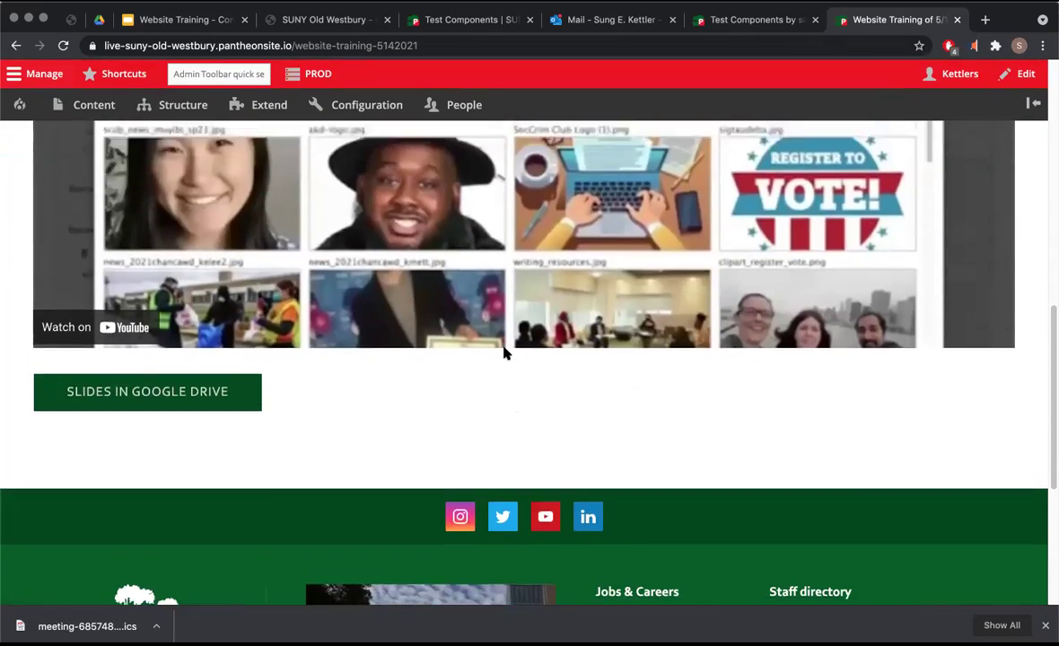
{"action": "scroll", "coordinate": [505, 353], "scroll_direction": "down", "scroll_amount": 1}
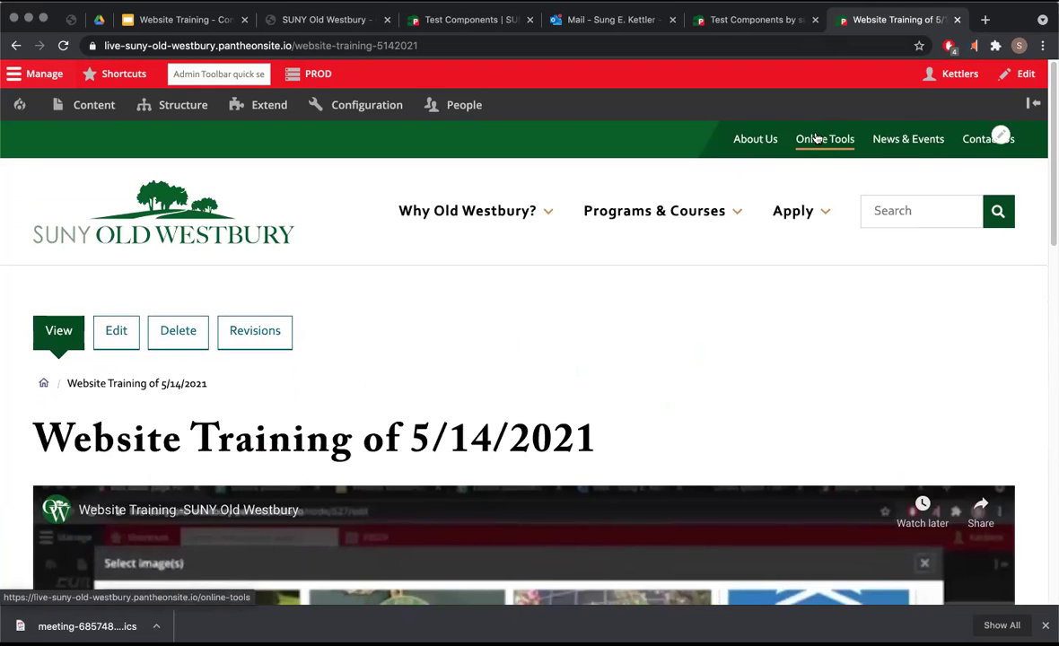
Return to the site's Online Tools page and open the CMS Training Manual entry.
{"action": "left_click", "coordinate": [825, 140]}
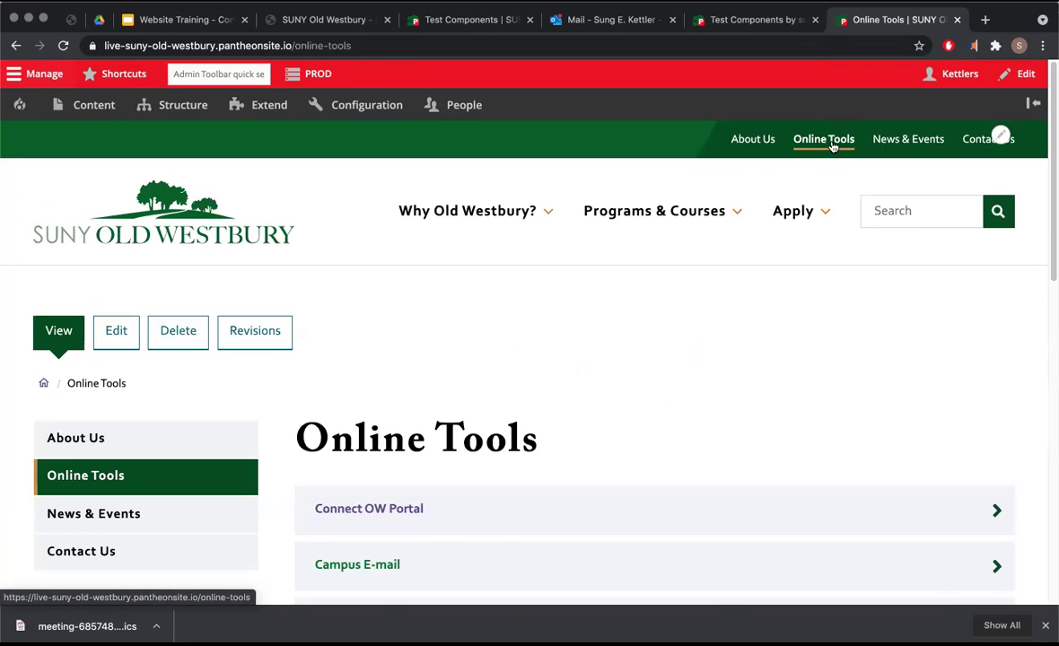
{"action": "scroll", "coordinate": [619, 440], "scroll_direction": "down", "scroll_amount": 6}
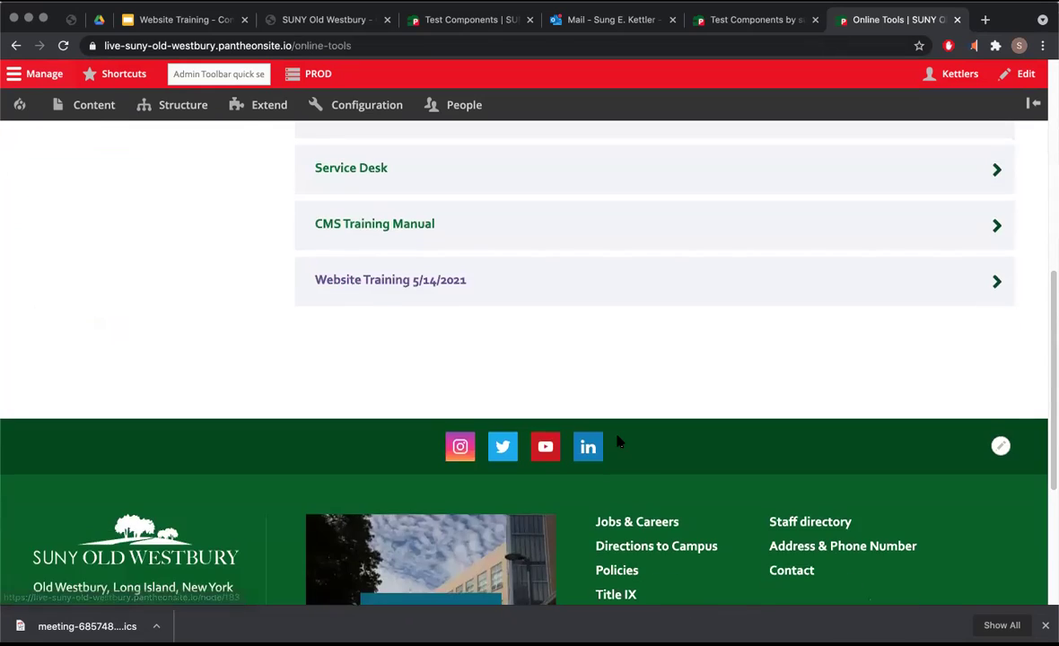
{"action": "scroll", "coordinate": [619, 442], "scroll_direction": "up", "scroll_amount": 1}
{"action": "left_click", "coordinate": [577, 316]}
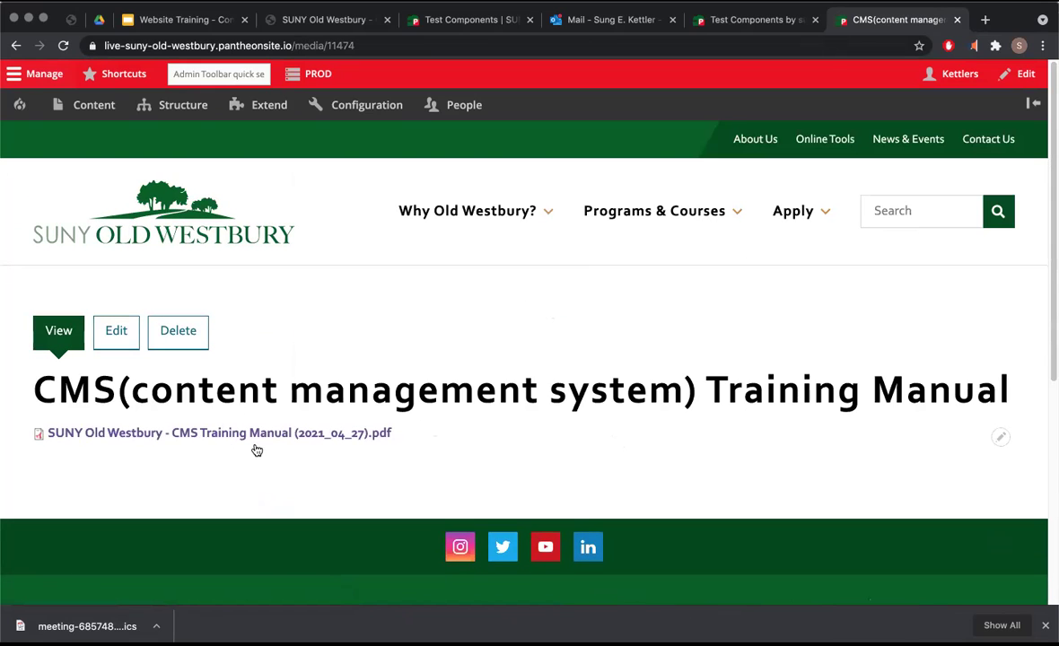
Switch to the CMS Training Manual PDF and review its instructions for creating an Image Gallery.
{"action": "left_click", "coordinate": [314, 20]}
{"action": "scroll", "coordinate": [509, 405], "scroll_direction": "down", "scroll_amount": 5}
{"action": "scroll", "coordinate": [509, 406], "scroll_direction": "down", "scroll_amount": 15}
{"action": "scroll", "coordinate": [509, 406], "scroll_direction": "down", "scroll_amount": 4}
{"action": "scroll", "coordinate": [509, 406], "scroll_direction": "up", "scroll_amount": 10}
{"action": "scroll", "coordinate": [508, 406], "scroll_direction": "down", "scroll_amount": 10}
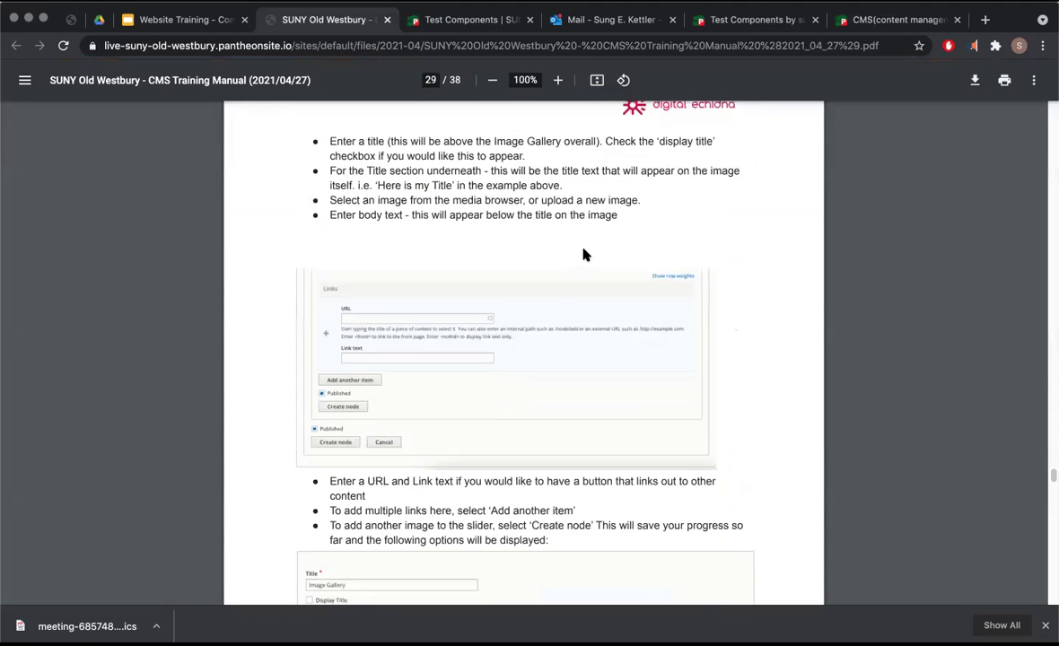
{"action": "scroll", "coordinate": [556, 179], "scroll_direction": "up", "scroll_amount": 10}
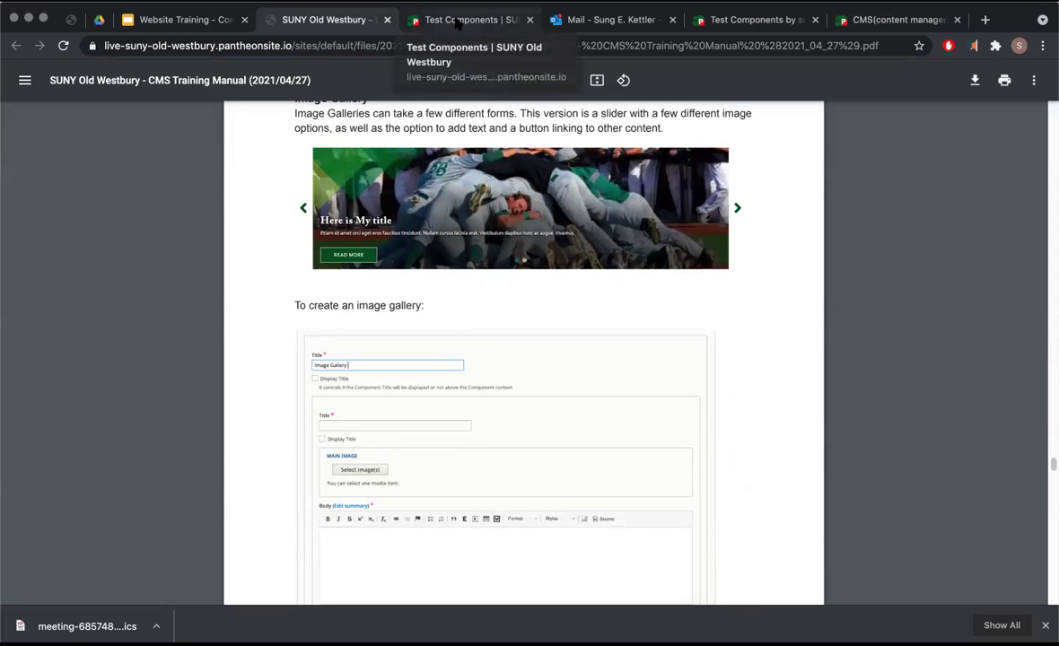
Open the site's Style guide from the reference page and look through its headers, lists and image examples.
{"action": "left_click", "coordinate": [457, 22]}
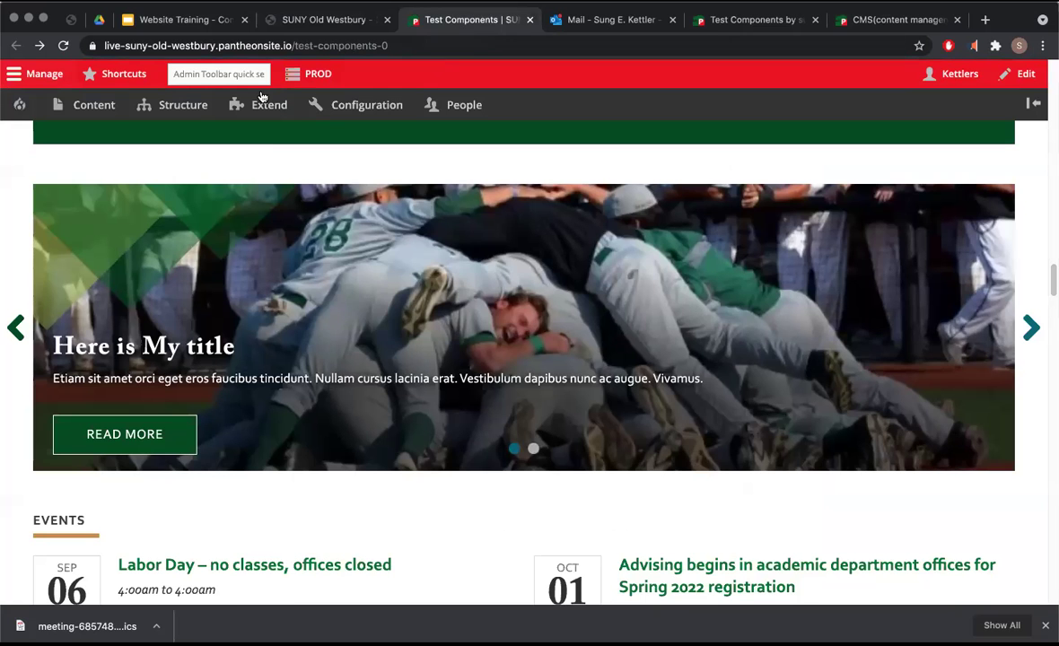
{"action": "left_click", "coordinate": [121, 75]}
{"action": "left_click", "coordinate": [139, 107]}
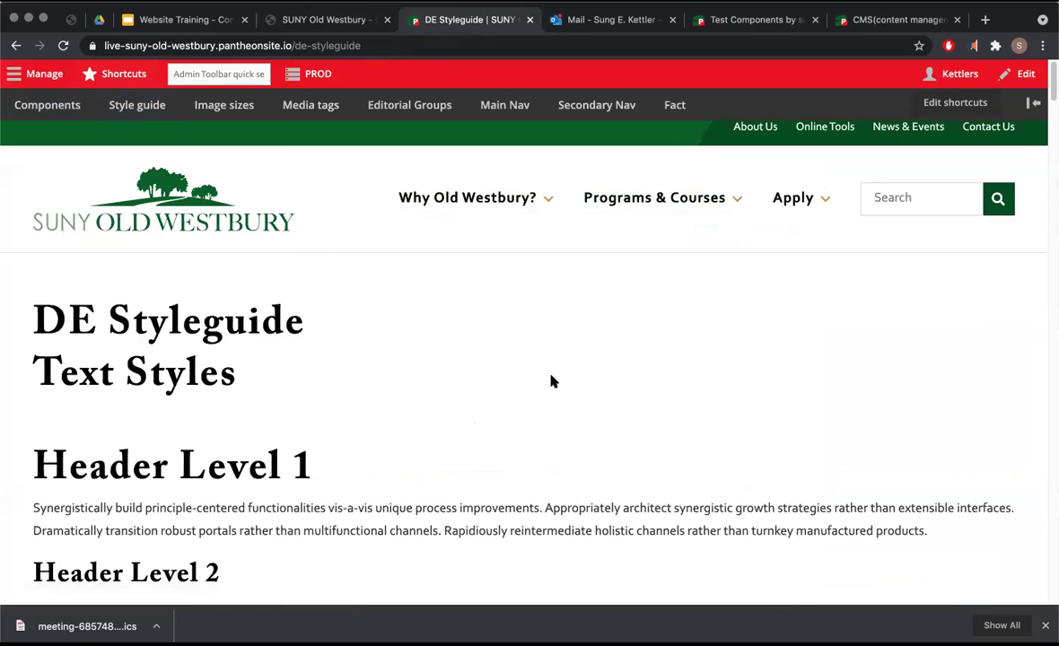
{"action": "scroll", "coordinate": [560, 448], "scroll_direction": "down", "scroll_amount": 12}
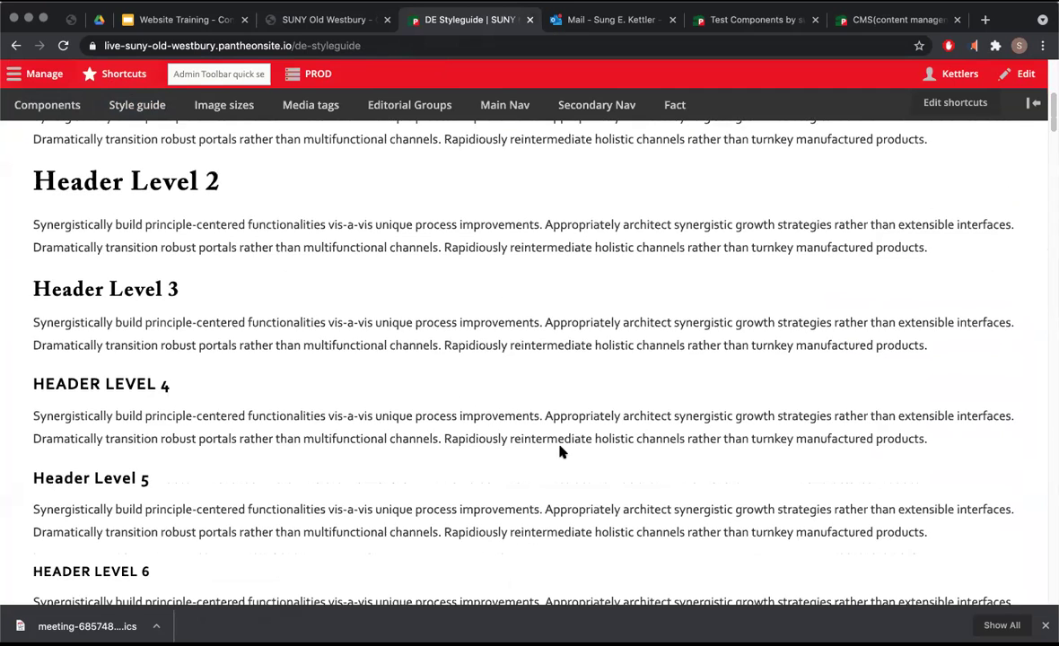
{"action": "scroll", "coordinate": [560, 452], "scroll_direction": "down", "scroll_amount": 15}
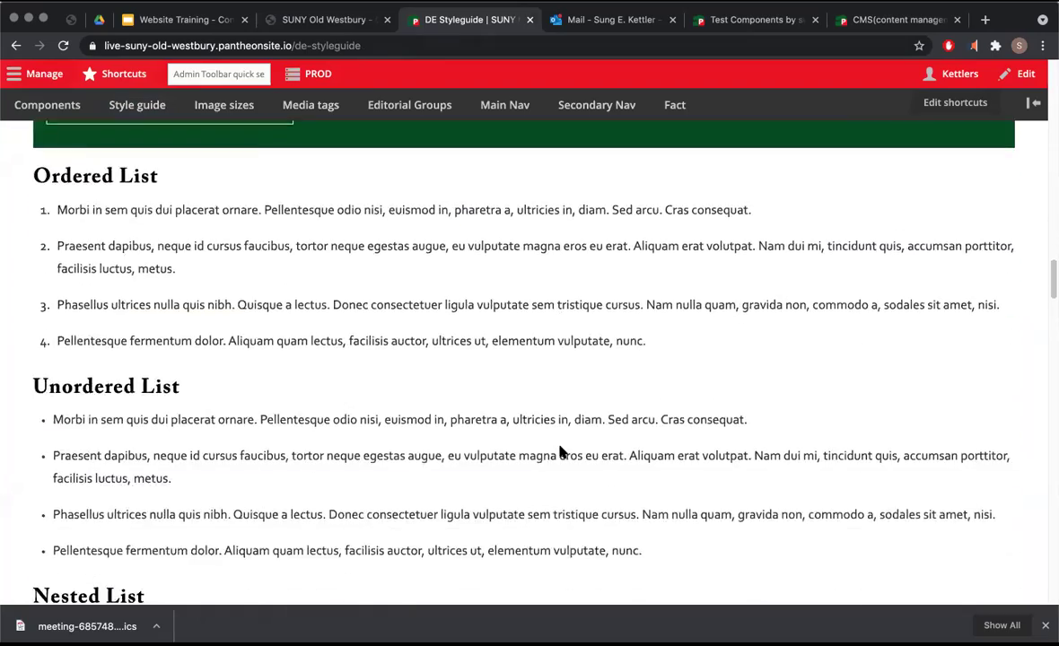
{"action": "scroll", "coordinate": [560, 451], "scroll_direction": "down", "scroll_amount": 15}
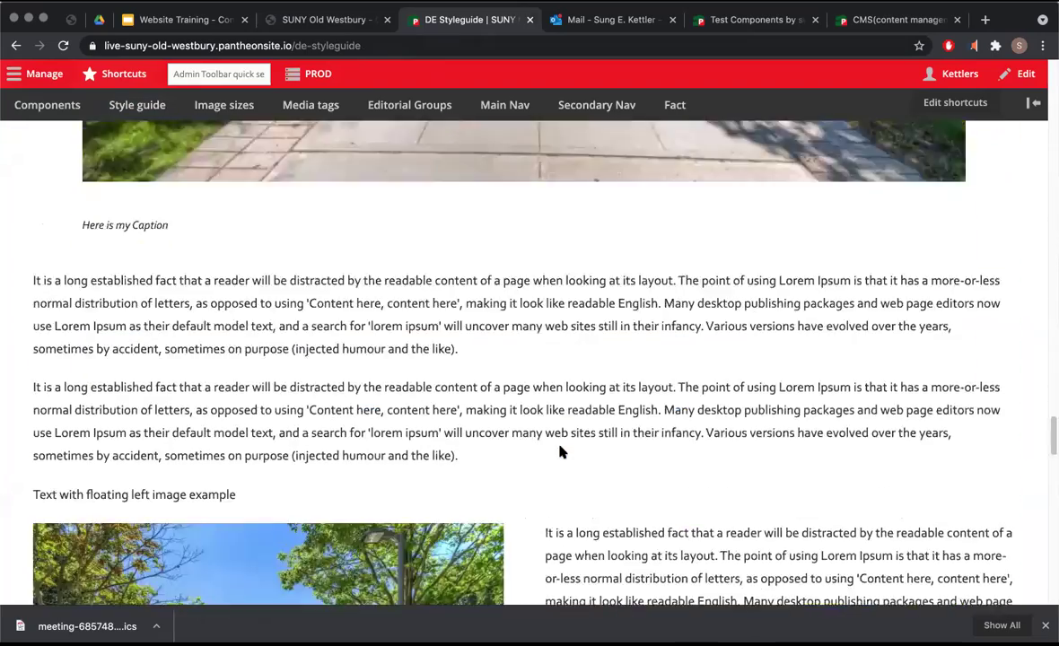
{"action": "scroll", "coordinate": [560, 452], "scroll_direction": "down", "scroll_amount": 5}
{"action": "key", "text": "Home"}
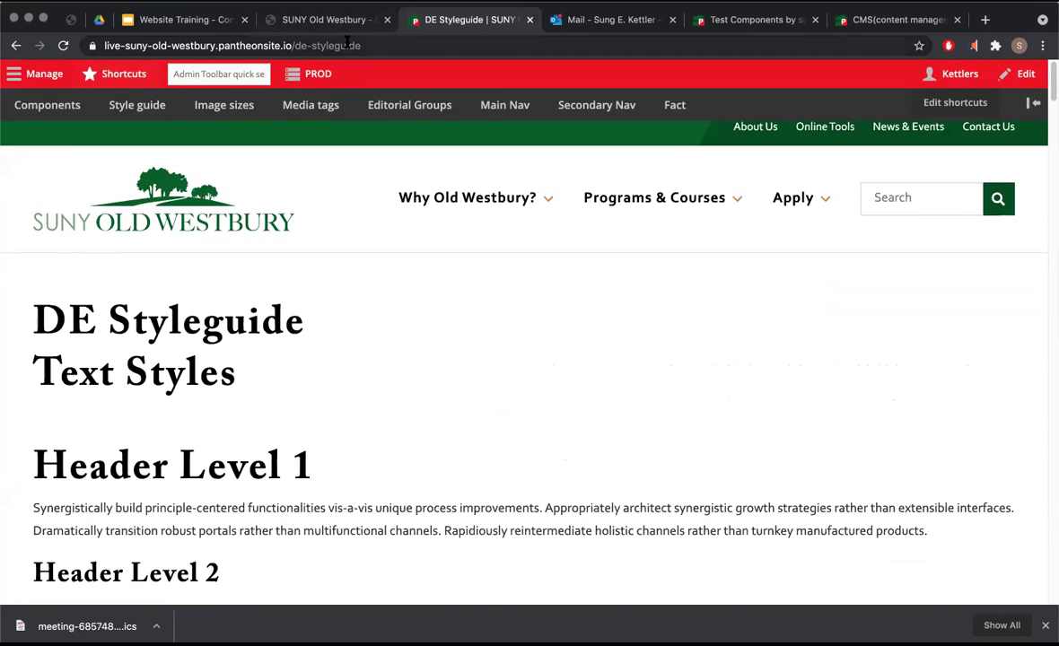
Copy the web address of the DE Styleguide page.
{"action": "left_click", "coordinate": [376, 45]}
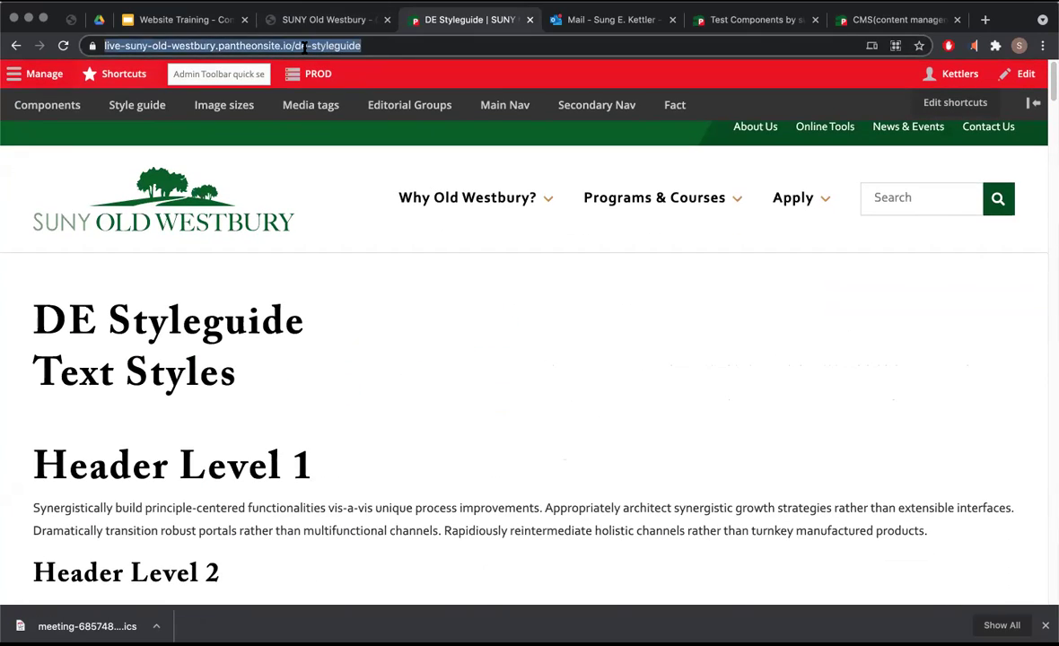
{"action": "right_click", "coordinate": [270, 45]}
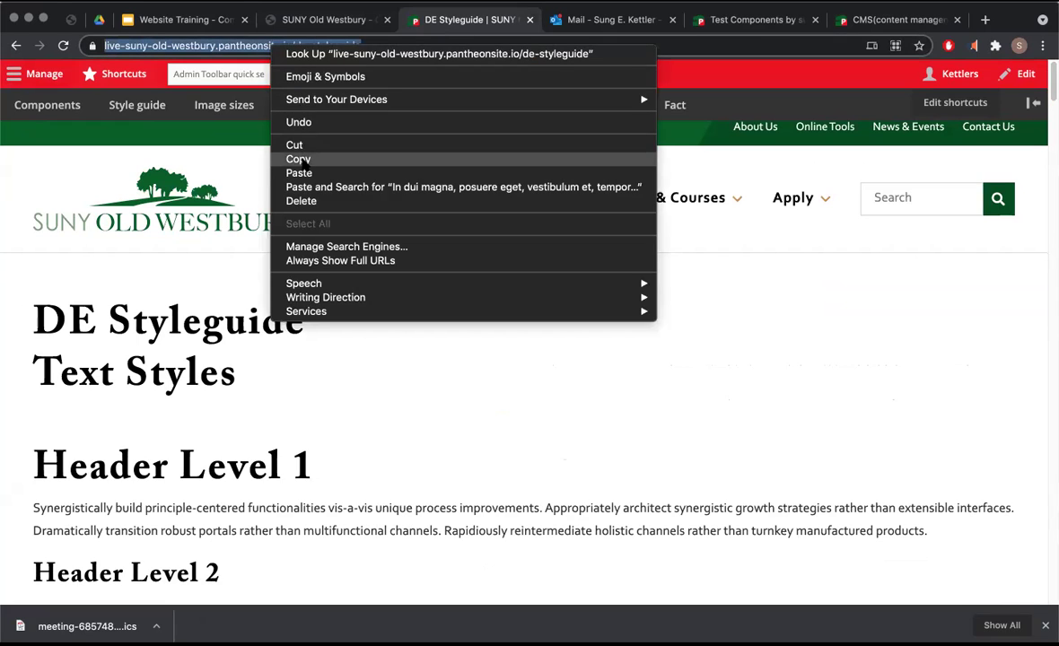
{"action": "left_click", "coordinate": [291, 152]}
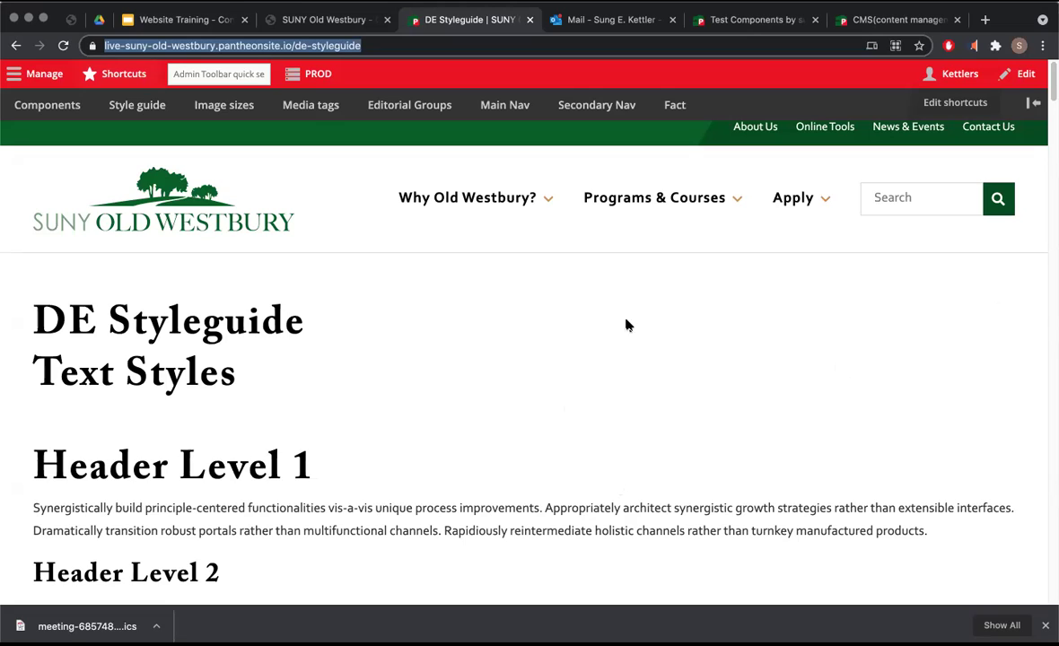
{"action": "left_click", "coordinate": [786, 333]}
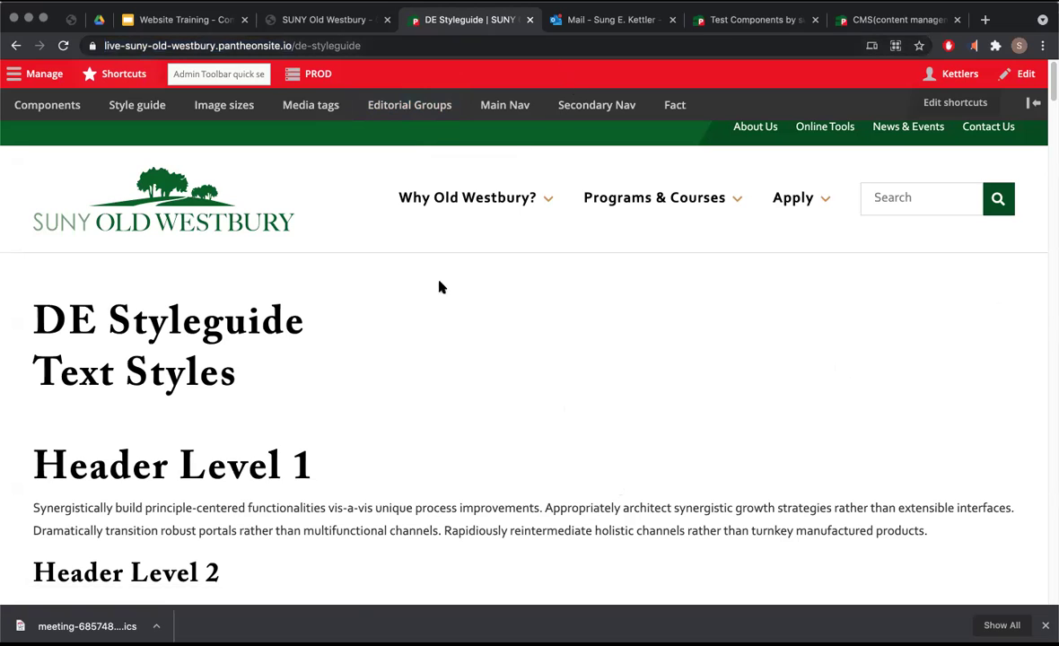
Switch to the Website Training slides and highlight "Gallery with 2 slides" in the component list.
{"action": "left_click", "coordinate": [320, 20]}
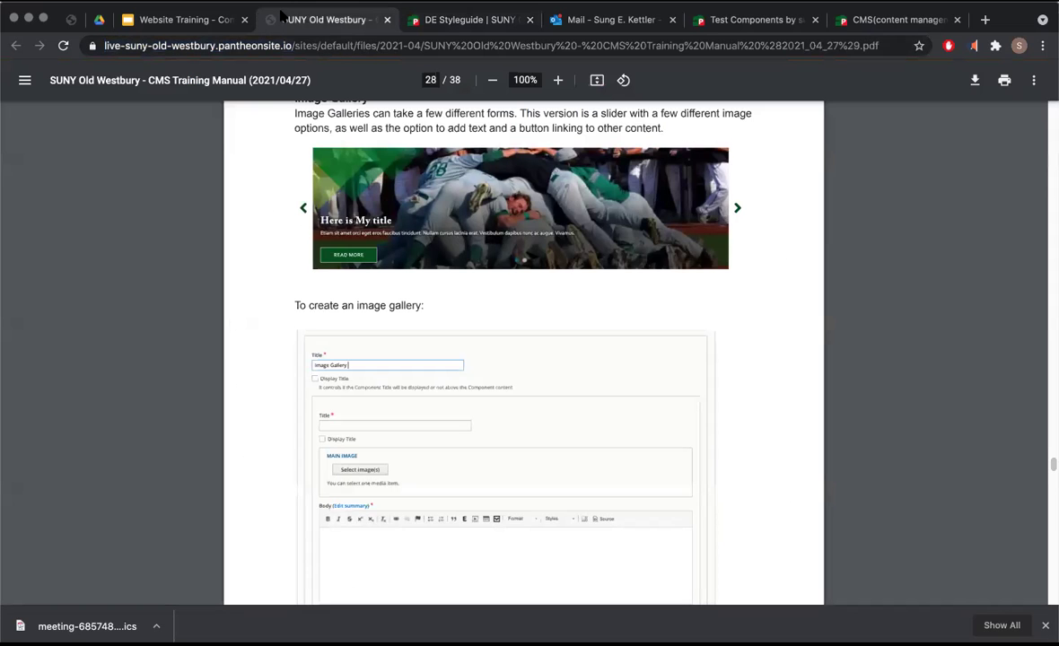
{"action": "left_click", "coordinate": [180, 19]}
{"action": "left_click_drag", "start_coordinate": [418, 449], "coordinate": [299, 440]}
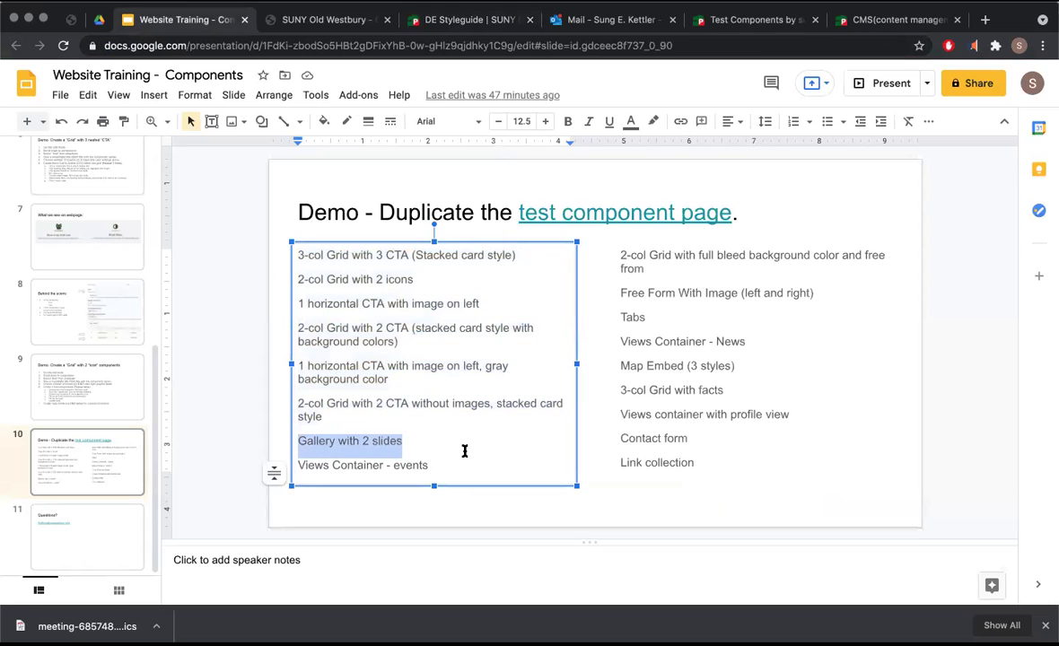
Return the style guide tab to the Test Components reference page and close the tab with the CMS Training Manual media page.
{"action": "left_click", "coordinate": [477, 19]}
{"action": "left_click", "coordinate": [83, 106]}
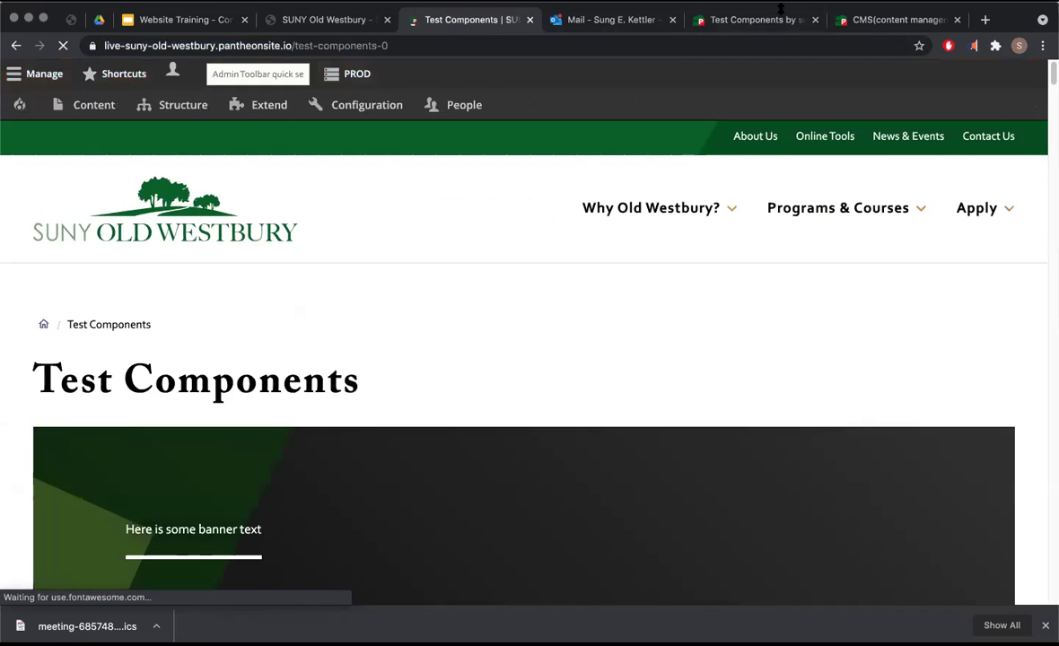
{"action": "left_click", "coordinate": [860, 19]}
{"action": "right_click", "coordinate": [857, 24]}
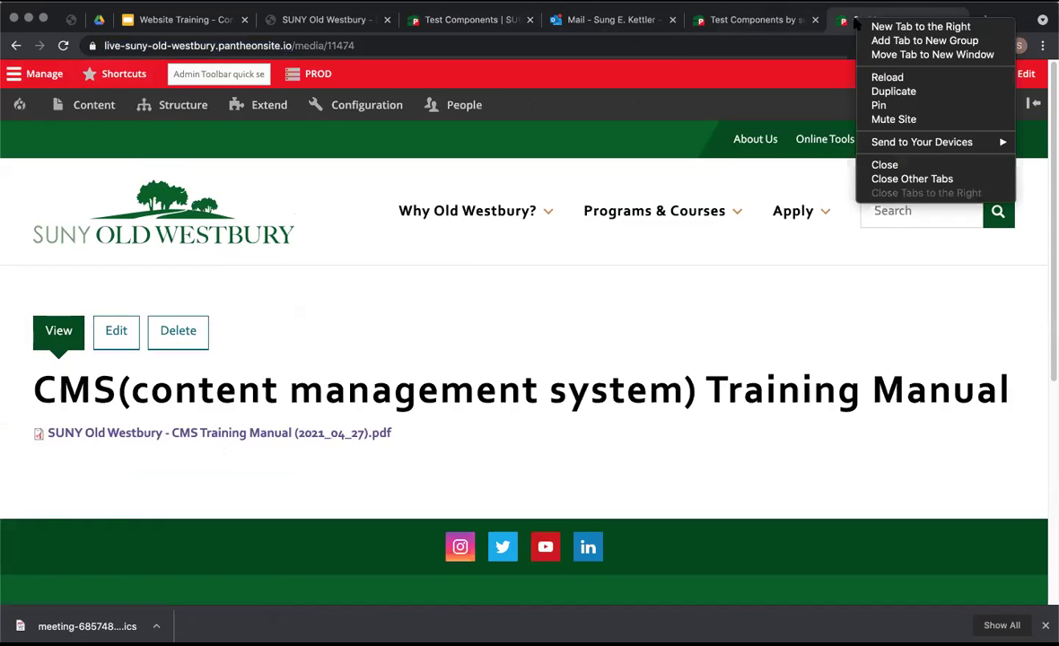
{"action": "key", "text": "Escape"}
{"action": "key", "text": "super+w"}
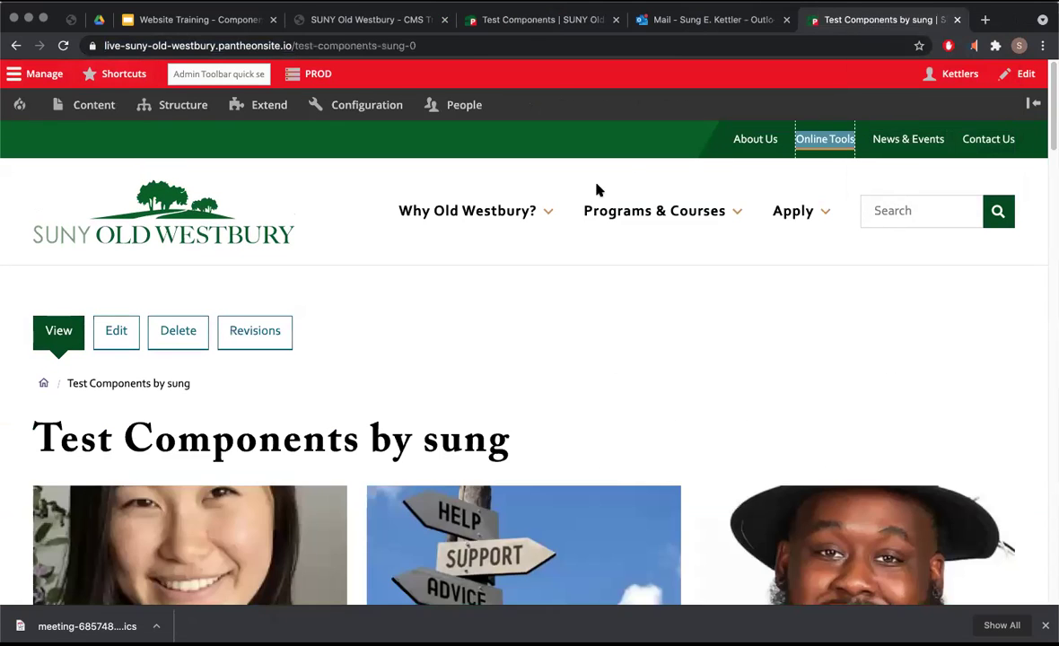
Look over the demo components page and open it for editing.
{"action": "scroll", "coordinate": [255, 407], "scroll_direction": "down", "scroll_amount": 10}
{"action": "scroll", "coordinate": [257, 408], "scroll_direction": "up", "scroll_amount": 15}
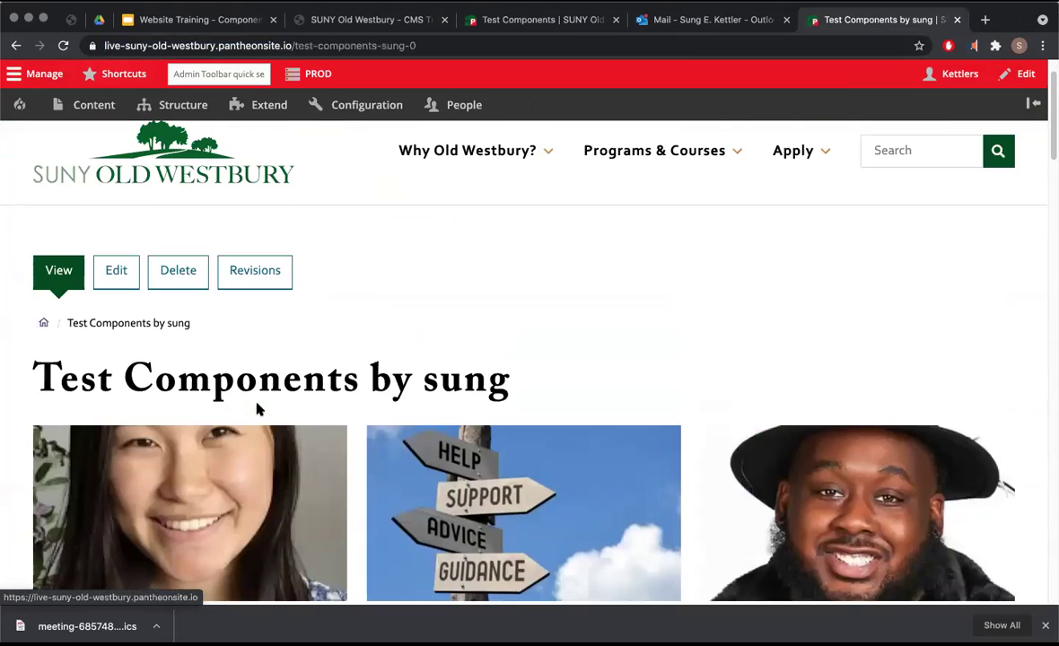
{"action": "left_click", "coordinate": [116, 269]}
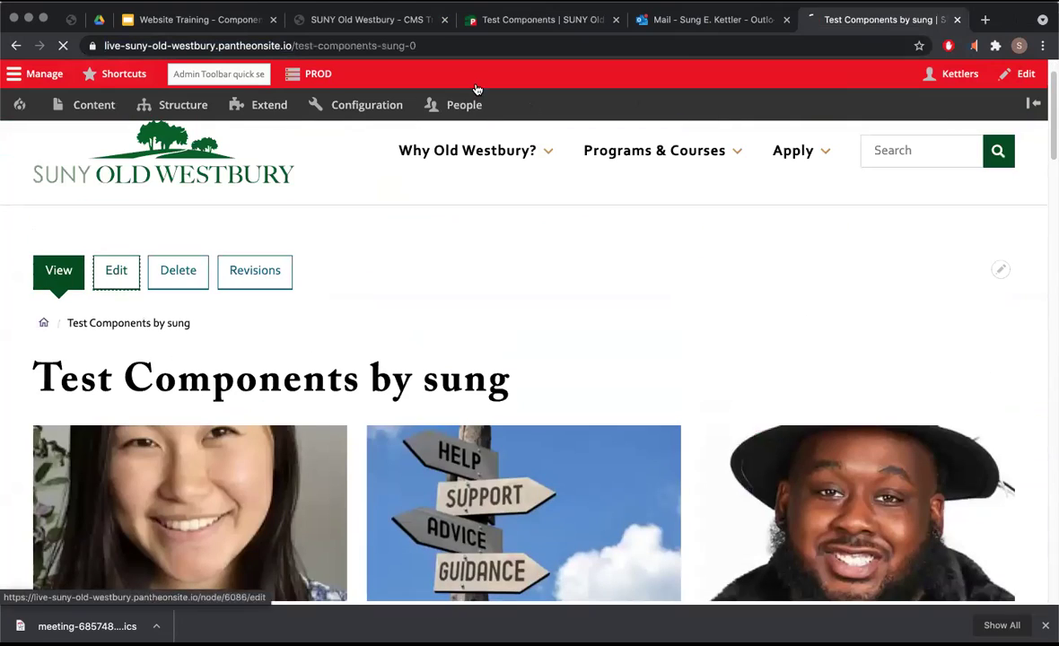
Look through the Test Components reference page from the call-to-action components down to the Events section.
{"action": "left_click", "coordinate": [507, 16]}
{"action": "scroll", "coordinate": [501, 324], "scroll_direction": "down", "scroll_amount": 10}
{"action": "scroll", "coordinate": [500, 324], "scroll_direction": "down", "scroll_amount": 3}
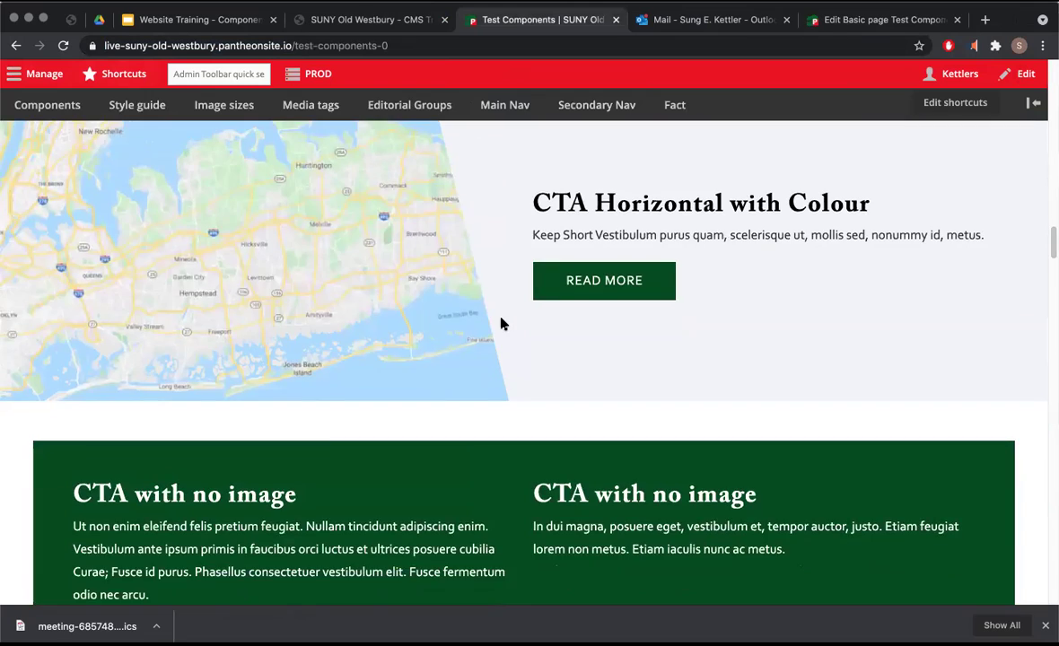
{"action": "scroll", "coordinate": [501, 324], "scroll_direction": "up", "scroll_amount": 2}
{"action": "scroll", "coordinate": [501, 324], "scroll_direction": "down", "scroll_amount": 4}
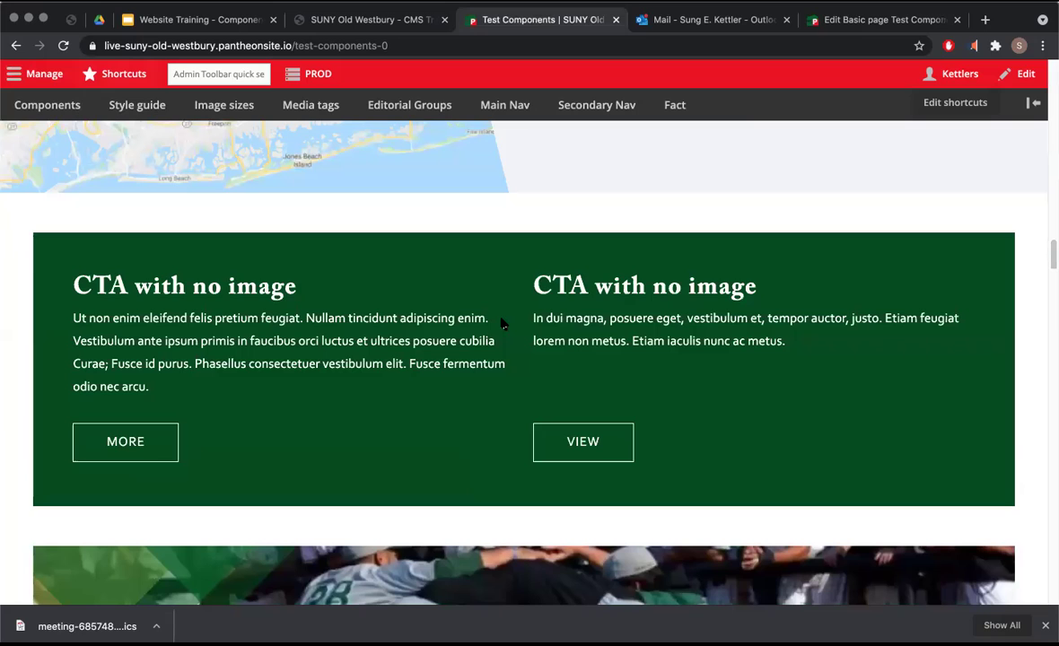
{"action": "scroll", "coordinate": [184, 400], "scroll_direction": "down", "scroll_amount": 8}
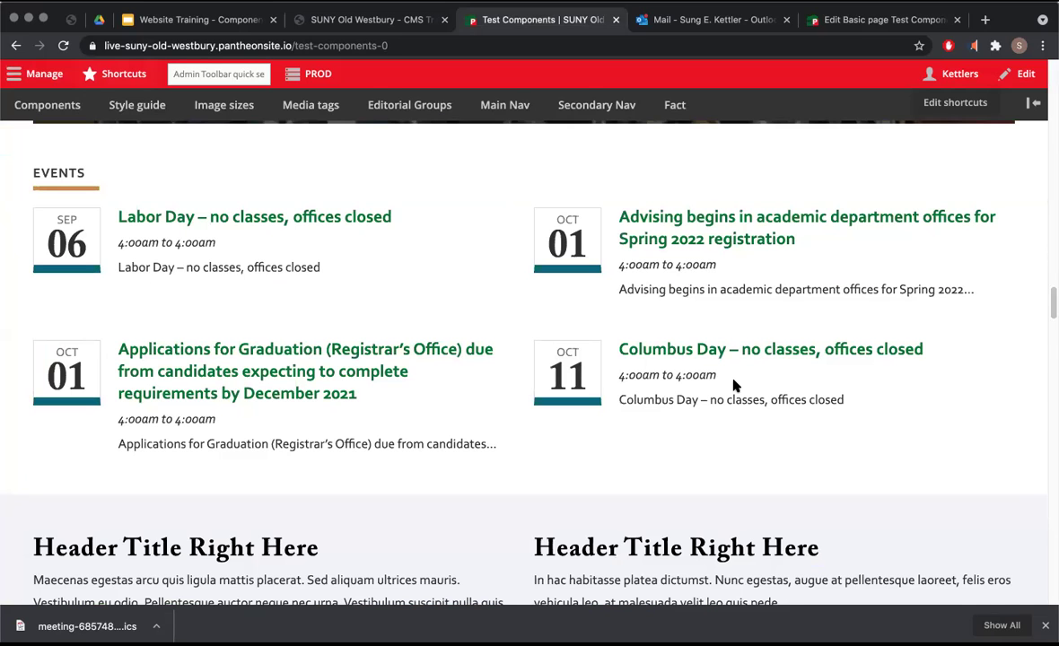
Add a new Views Container node to the demo page's components, checking the Events section on the reference page.
{"action": "left_click", "coordinate": [826, 22]}
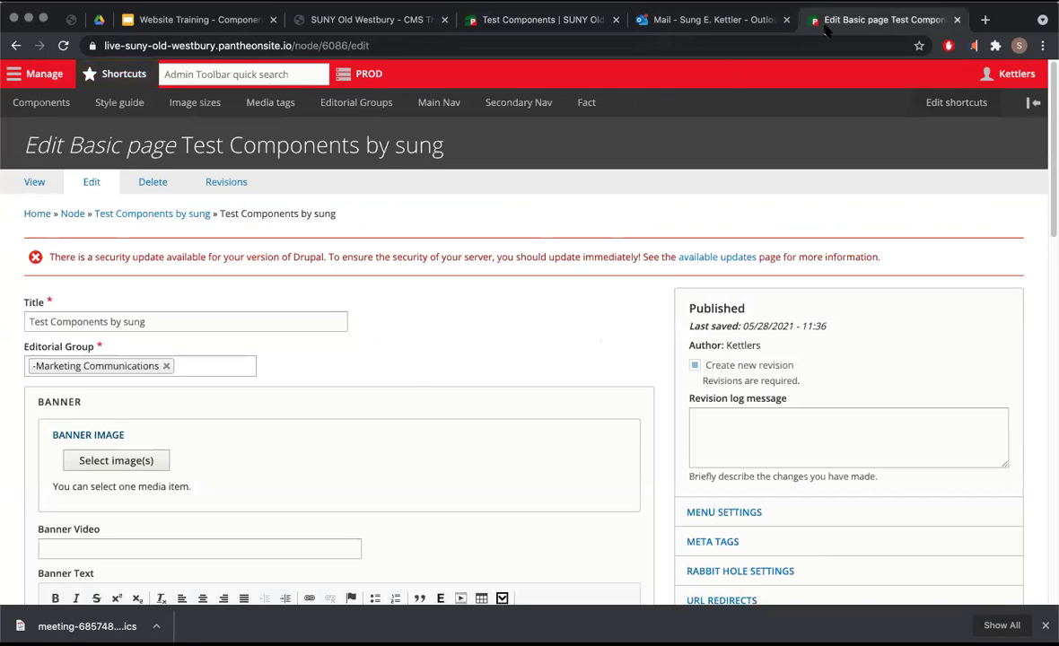
{"action": "scroll", "coordinate": [414, 368], "scroll_direction": "down", "scroll_amount": 15}
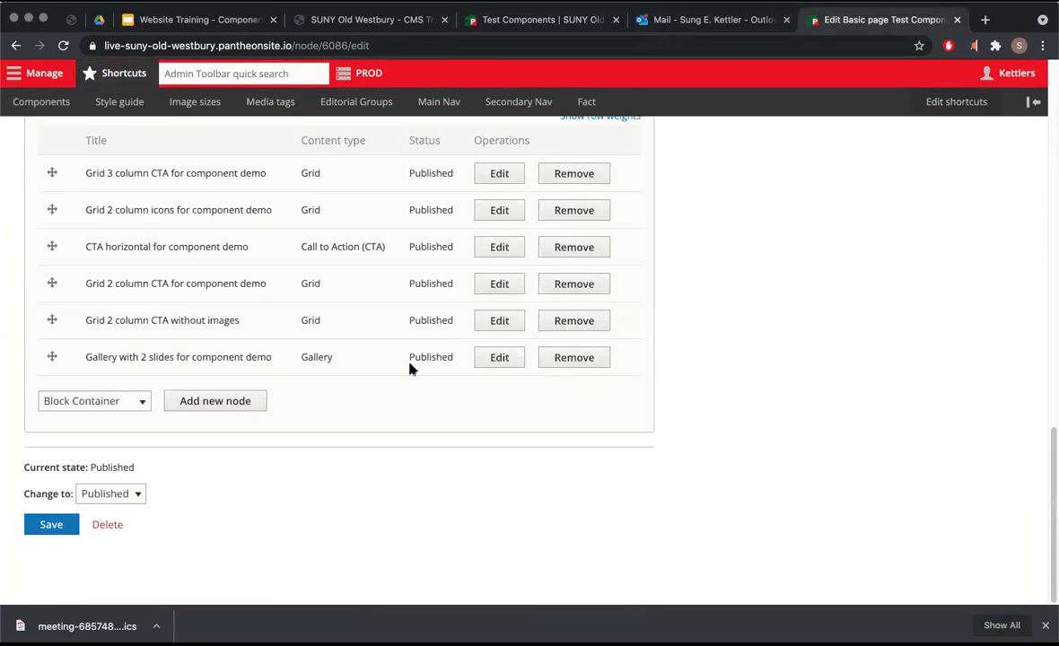
{"action": "left_click", "coordinate": [134, 400]}
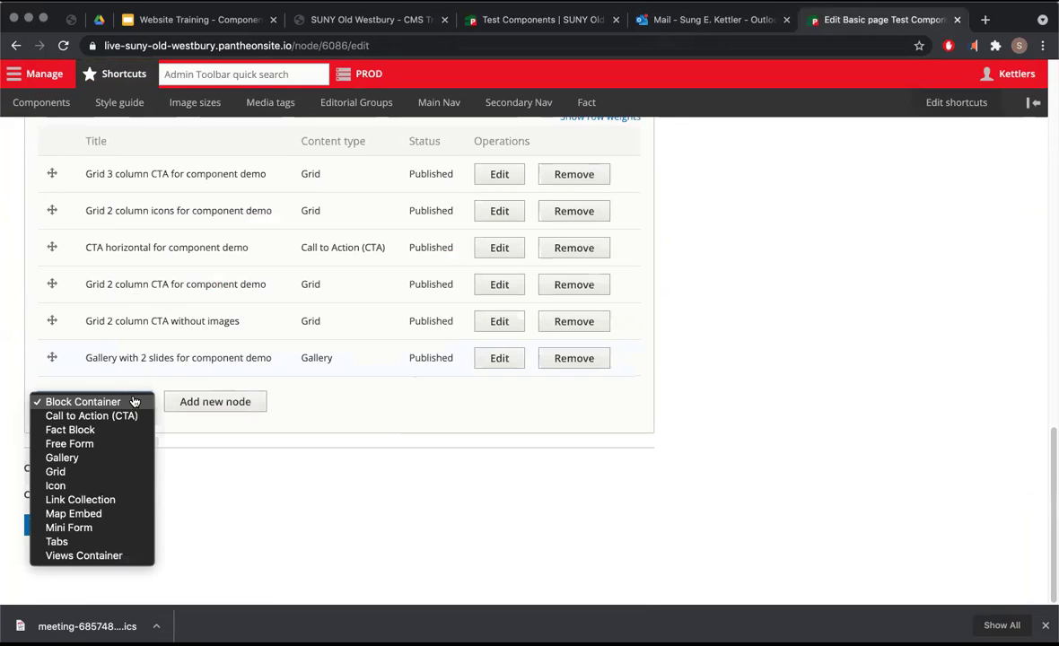
{"action": "left_click", "coordinate": [507, 19]}
{"action": "left_click", "coordinate": [583, 14]}
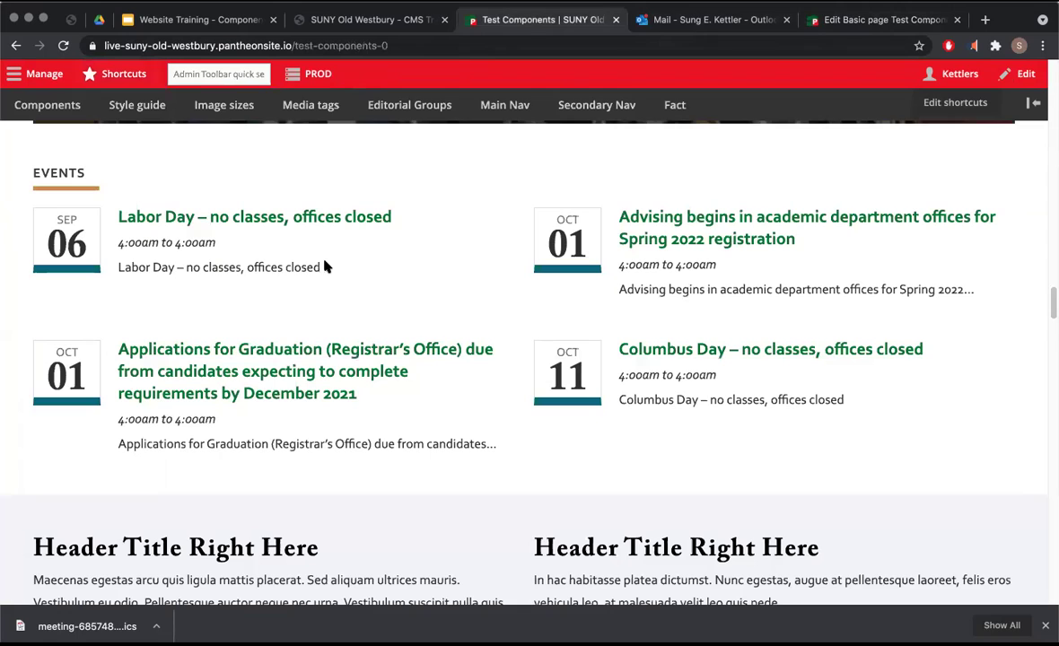
{"action": "left_click", "coordinate": [856, 25]}
{"action": "left_click", "coordinate": [117, 412]}
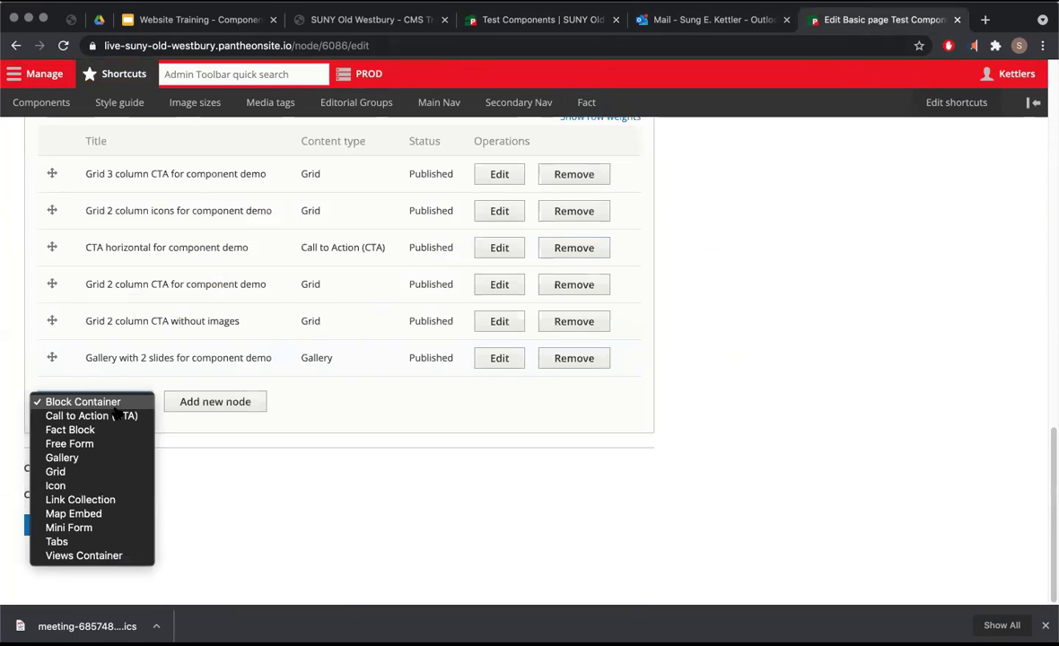
{"action": "left_click", "coordinate": [82, 555]}
{"action": "left_click", "coordinate": [207, 410]}
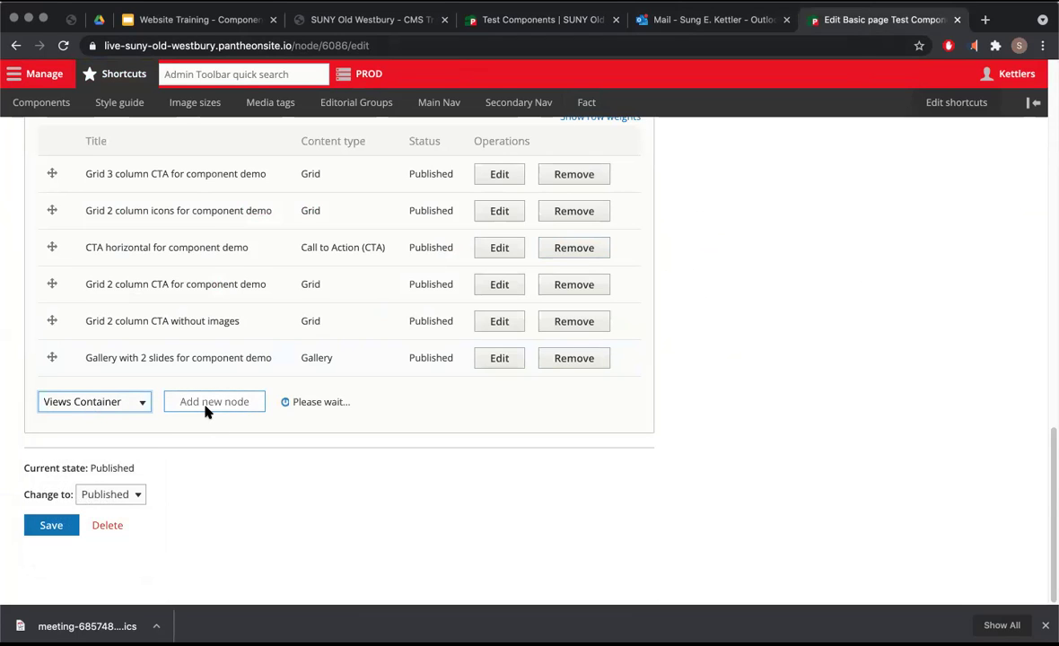
Title the new views container "Views container - events" and compare it with the reference page's Events section.
{"action": "left_click", "coordinate": [144, 442]}
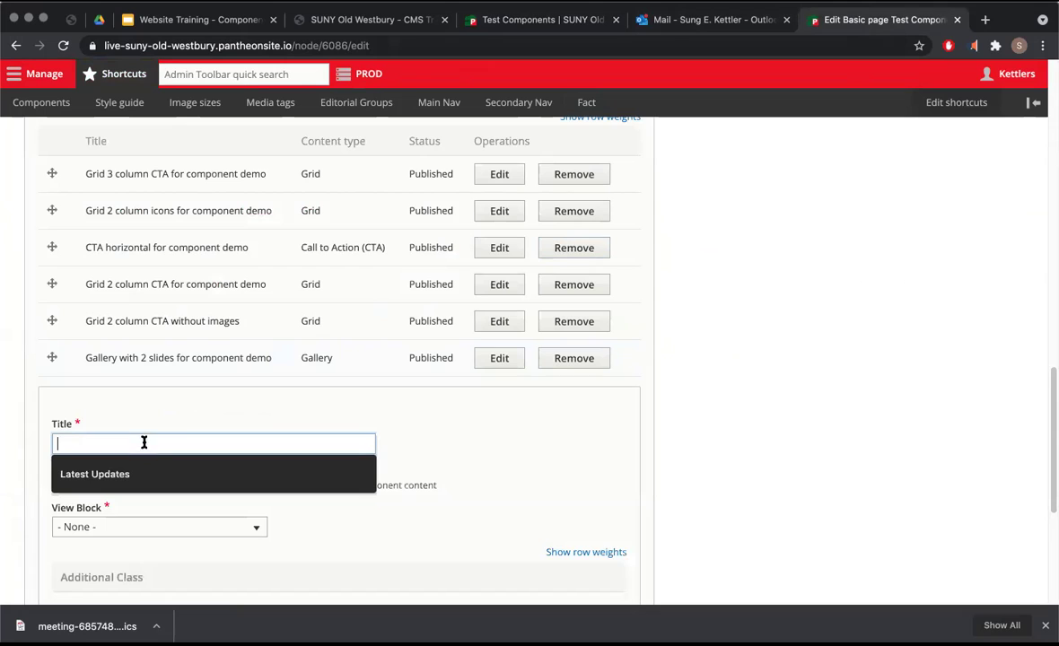
{"action": "type", "text": "Views container"}
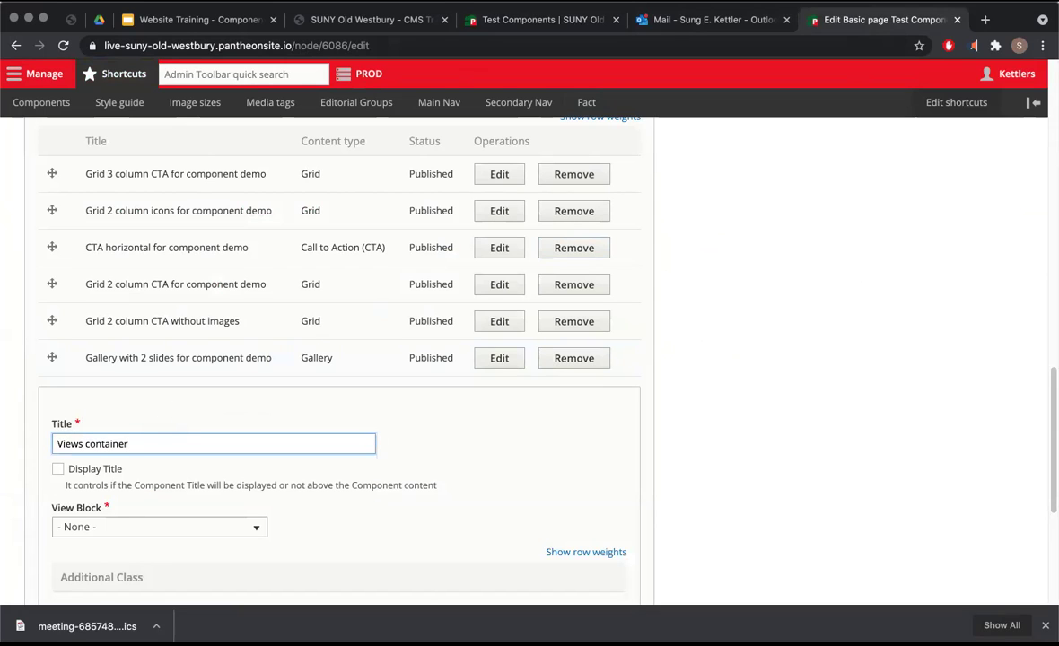
{"action": "type", "text": " - events"}
{"action": "scroll", "coordinate": [153, 431], "scroll_direction": "down", "scroll_amount": 3}
{"action": "left_click", "coordinate": [529, 19]}
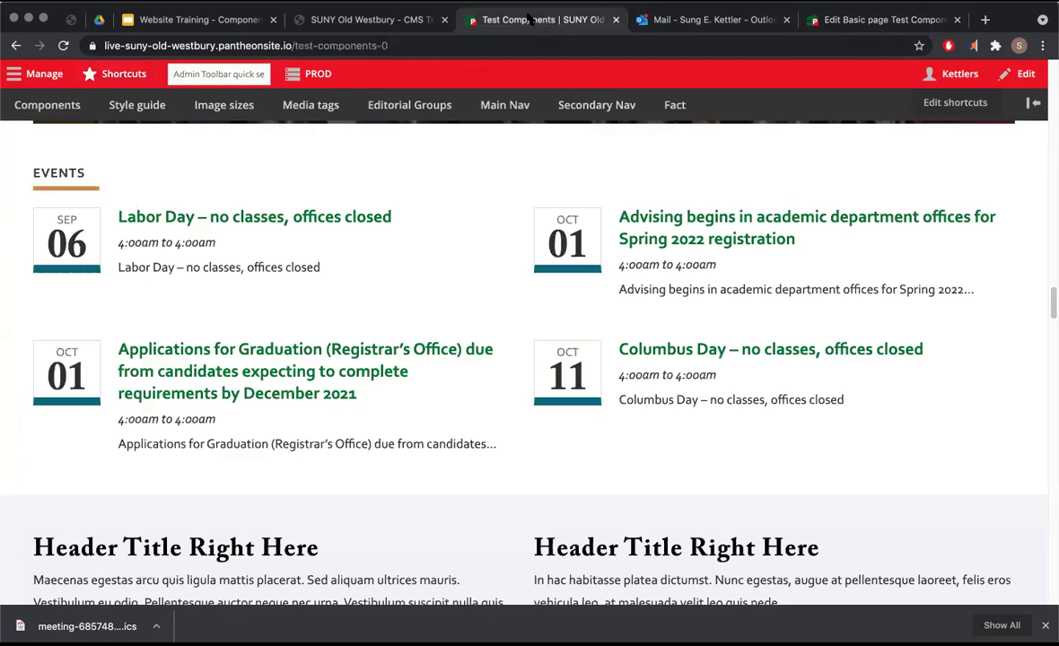
{"action": "left_click", "coordinate": [826, 22]}
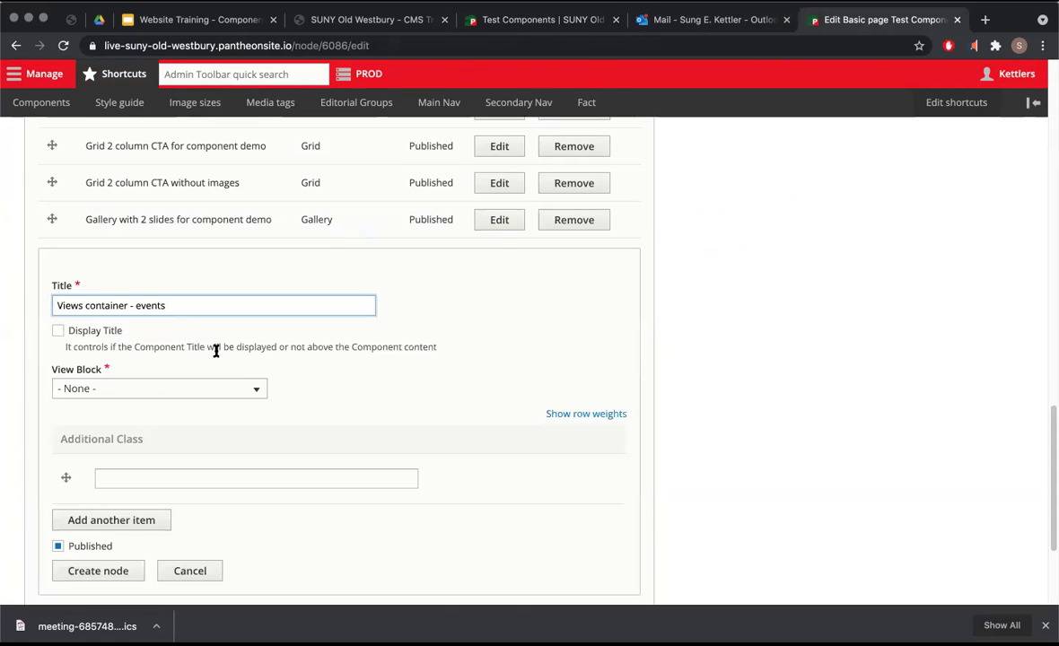
Set the view block of the events views container to "Events: Upcoming Events (Homepage)".
{"action": "scroll", "coordinate": [215, 351], "scroll_direction": "down", "scroll_amount": 1}
{"action": "left_click", "coordinate": [184, 326]}
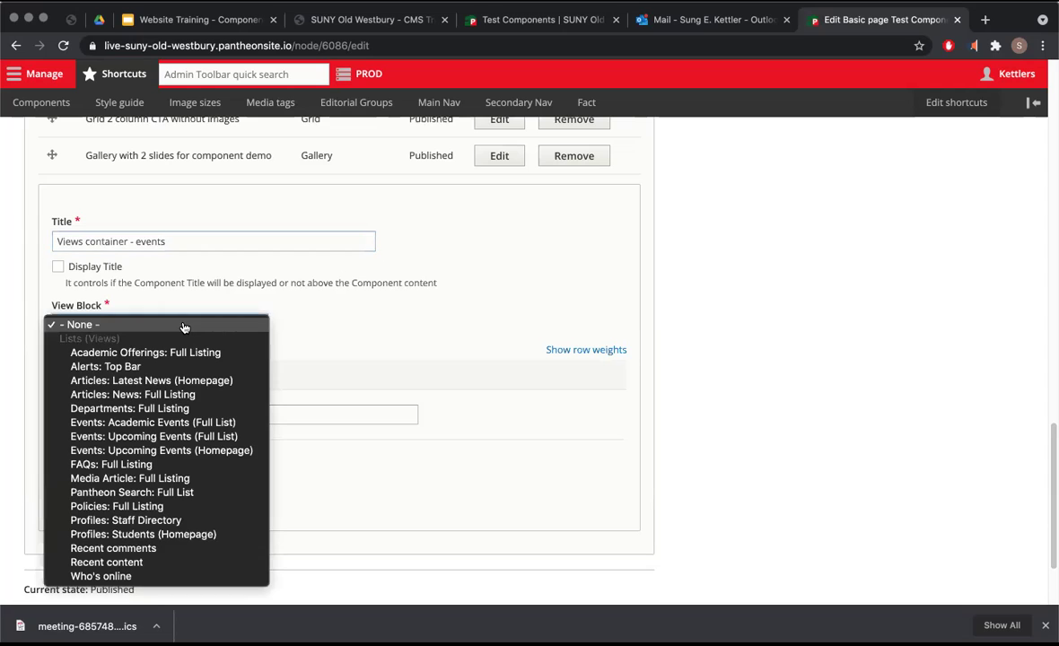
{"action": "left_click", "coordinate": [166, 450]}
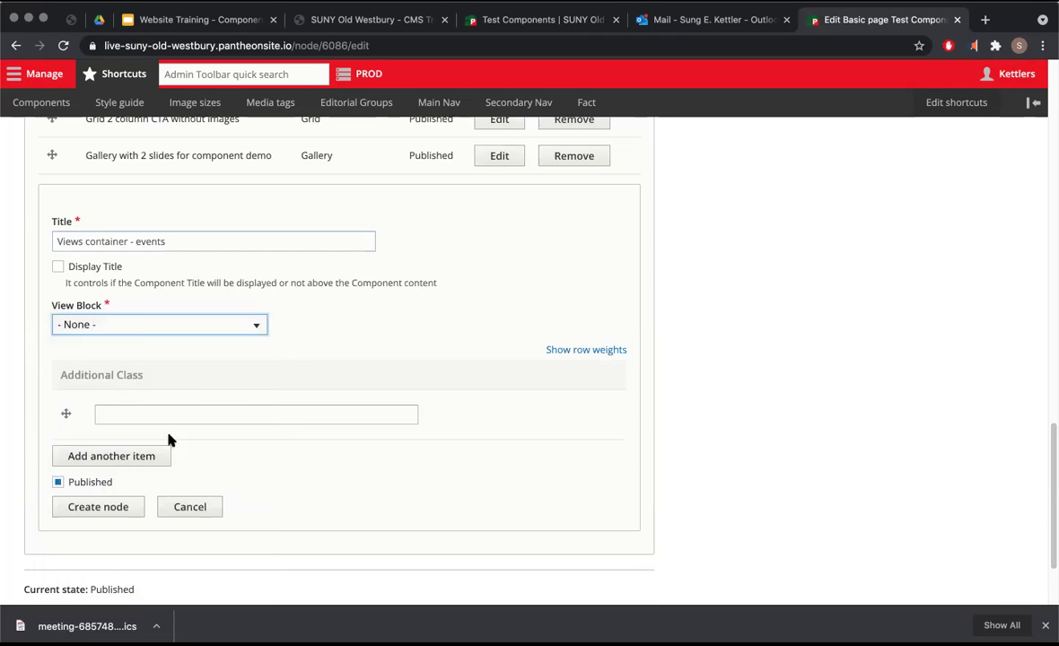
{"action": "left_click", "coordinate": [489, 269]}
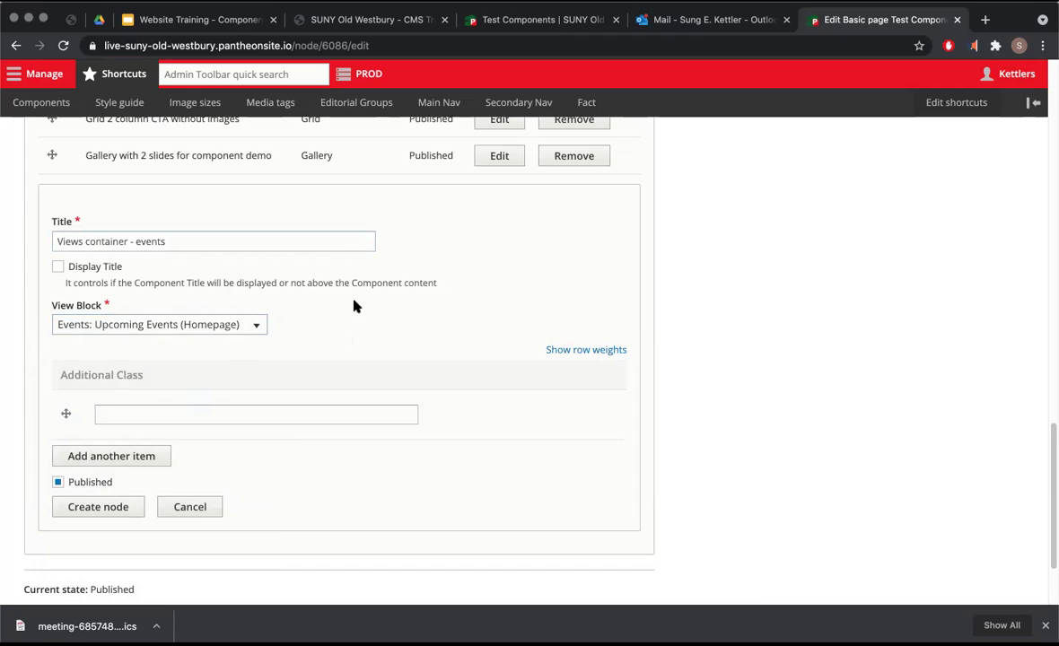
Create the events views container node and save the demo page.
{"action": "scroll", "coordinate": [166, 377], "scroll_direction": "down", "scroll_amount": 2}
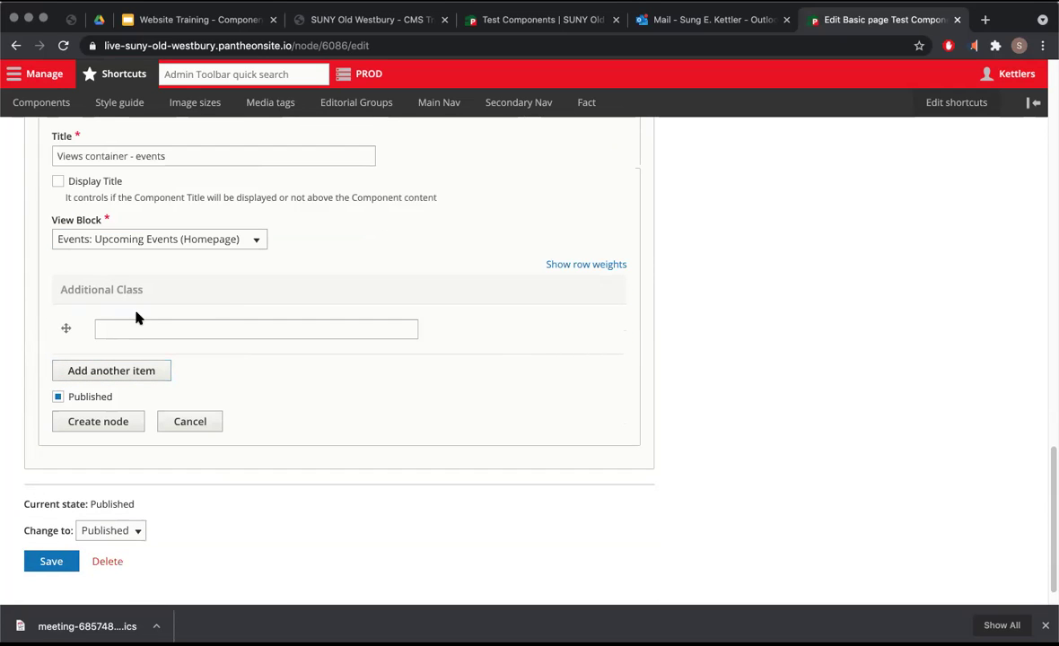
{"action": "left_click", "coordinate": [108, 422]}
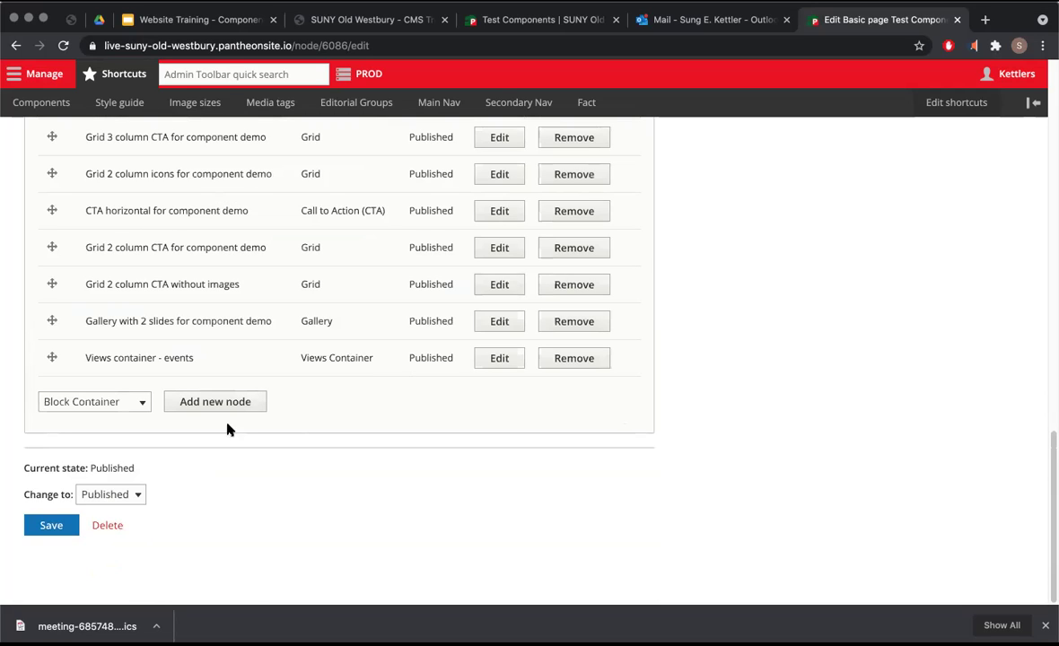
{"action": "left_click", "coordinate": [51, 525]}
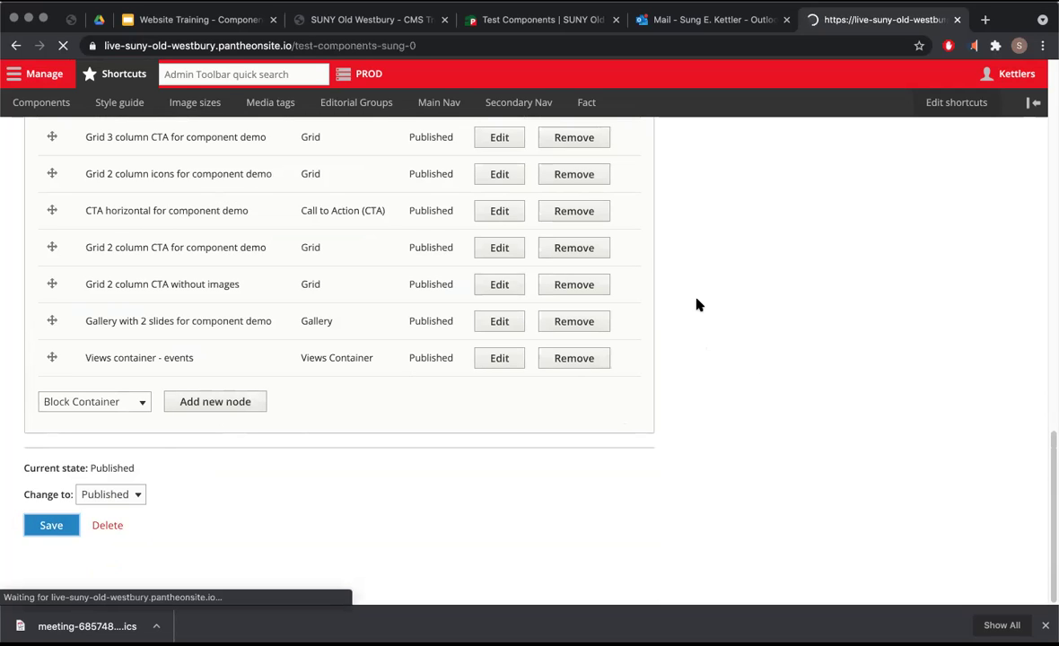
Review the saved demo page from its heading down to the new Events section.
{"action": "scroll", "coordinate": [675, 389], "scroll_direction": "down", "scroll_amount": 20}
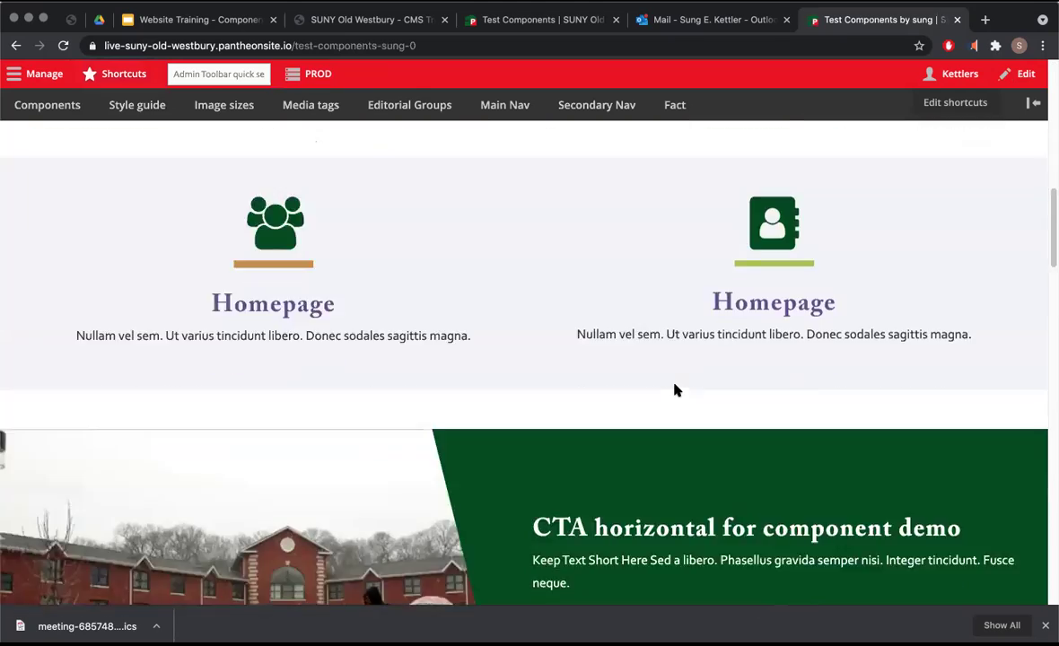
{"action": "scroll", "coordinate": [675, 390], "scroll_direction": "up", "scroll_amount": 10}
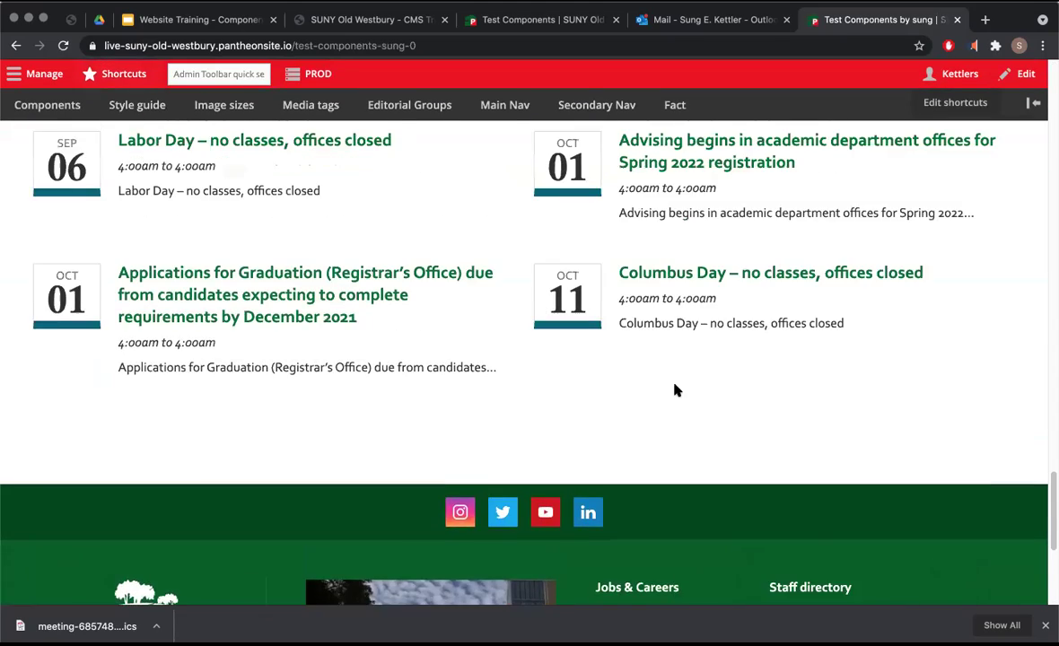
{"action": "left_click_drag", "start_coordinate": [728, 513], "coordinate": [28, 226]}
{"action": "left_click", "coordinate": [176, 209]}
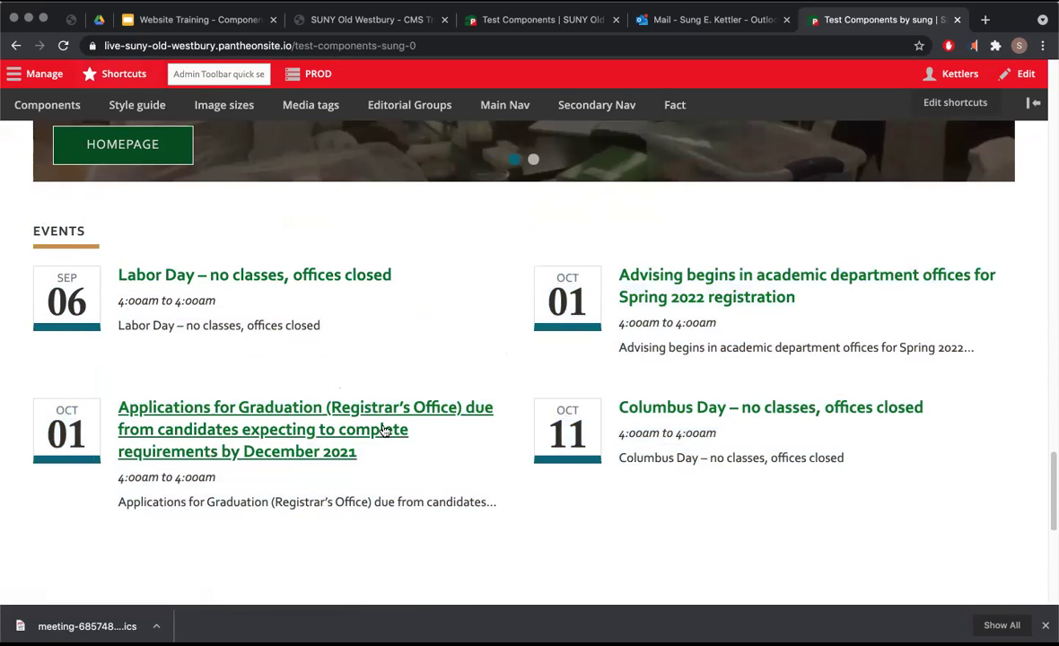
{"action": "scroll", "coordinate": [477, 309], "scroll_direction": "up", "scroll_amount": 10}
{"action": "scroll", "coordinate": [478, 309], "scroll_direction": "up", "scroll_amount": 10}
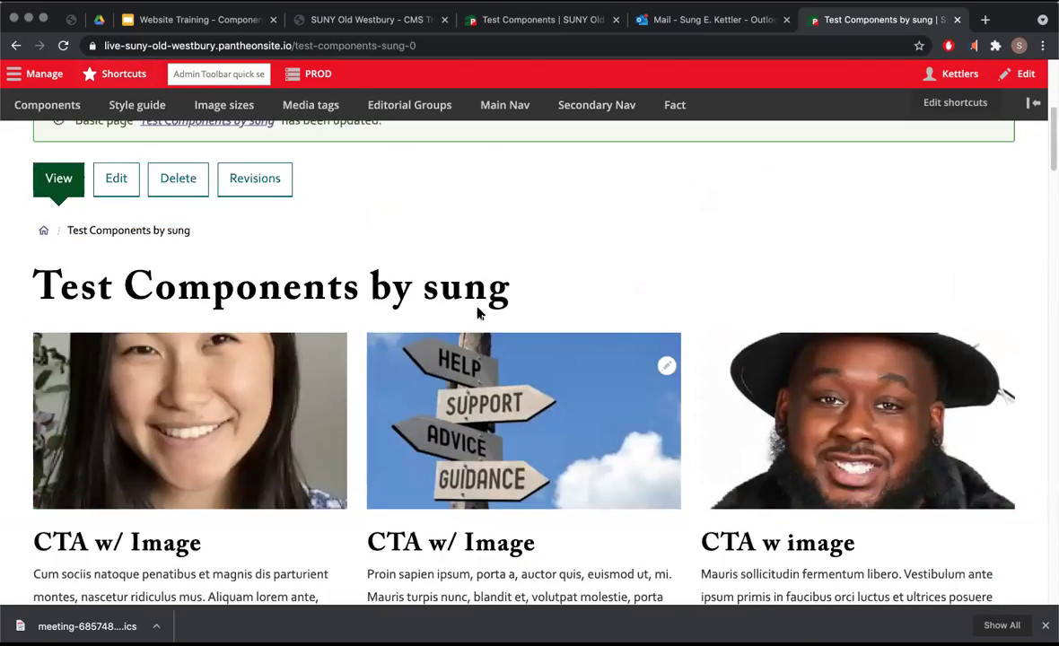
{"action": "scroll", "coordinate": [477, 307], "scroll_direction": "down", "scroll_amount": 20}
{"action": "scroll", "coordinate": [512, 239], "scroll_direction": "up", "scroll_amount": 5}
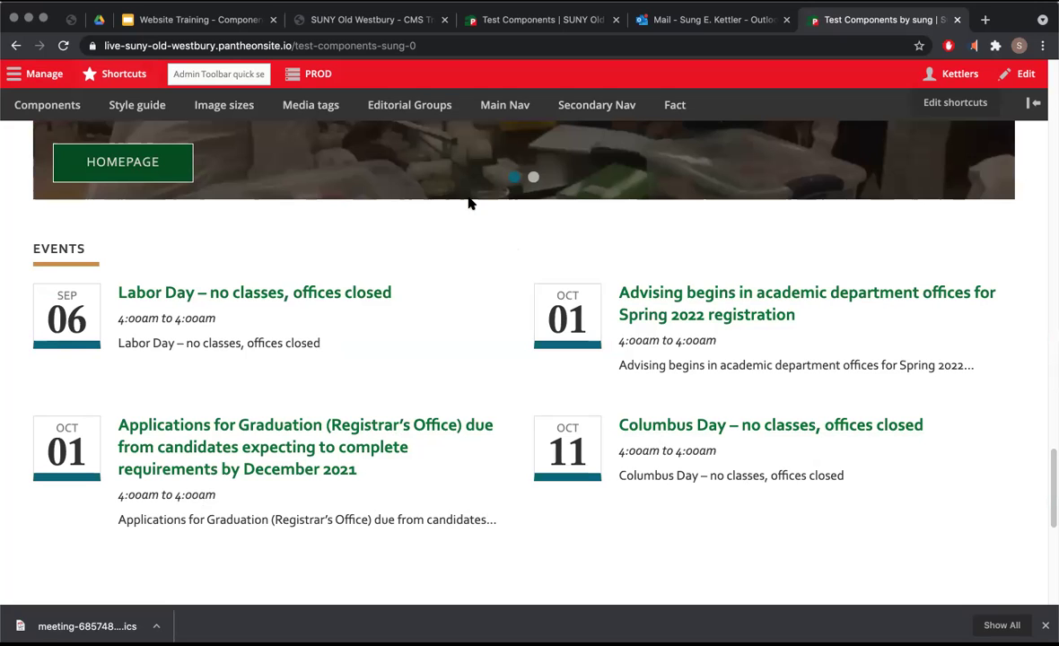
Examine the two-column "Header Title Right Here" grid below the Events section on the Test Components reference page.
{"action": "left_click", "coordinate": [500, 22]}
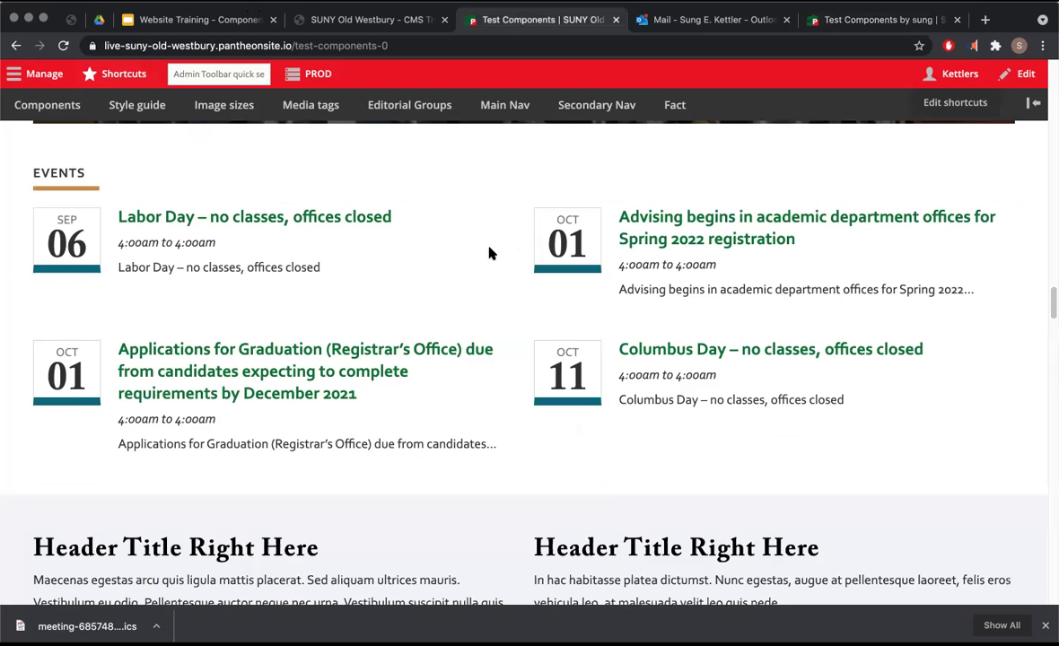
{"action": "scroll", "coordinate": [489, 250], "scroll_direction": "down", "scroll_amount": 5}
{"action": "left_click_drag", "start_coordinate": [806, 349], "coordinate": [181, 358]}
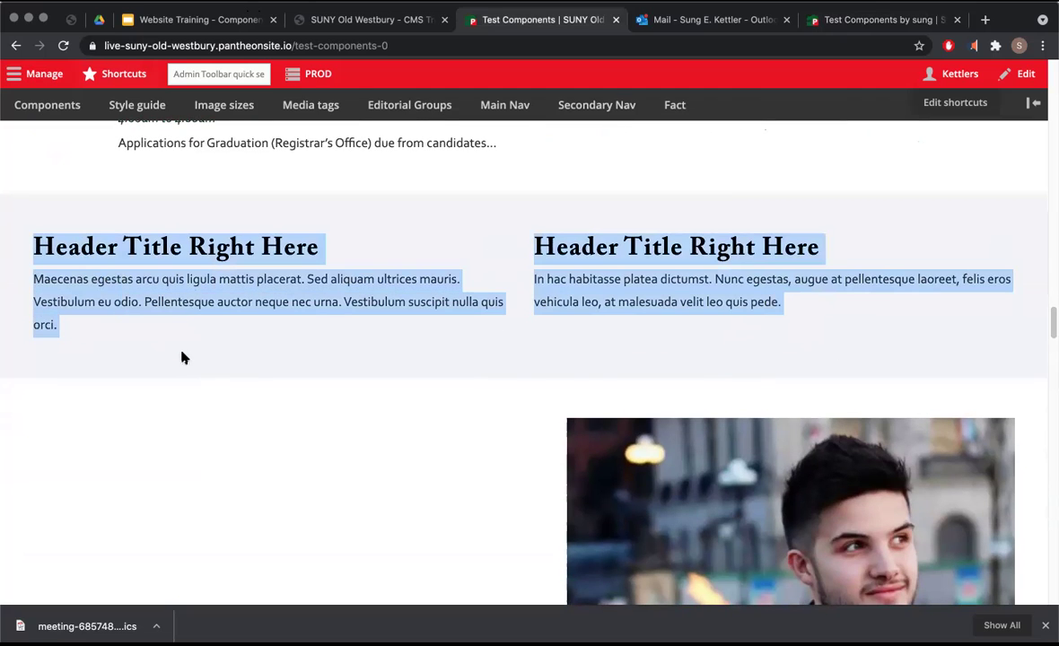
Switch to the Website Training slides and check the entry for the 2-col Grid with full bleed background color.
{"action": "left_click", "coordinate": [363, 20]}
{"action": "left_click", "coordinate": [182, 20]}
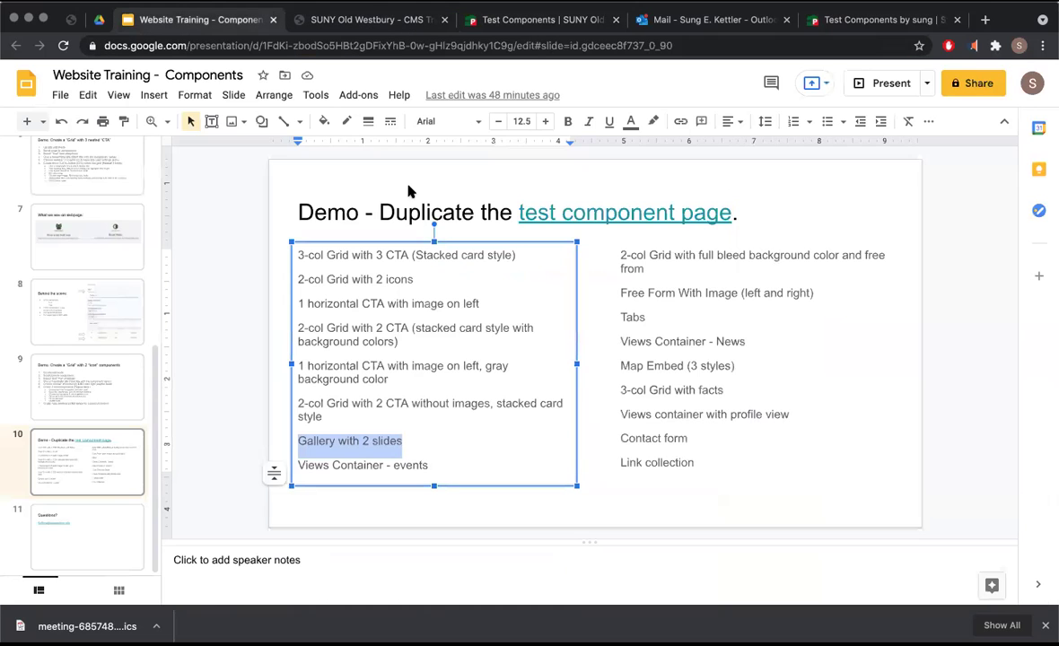
{"action": "left_click", "coordinate": [634, 258]}
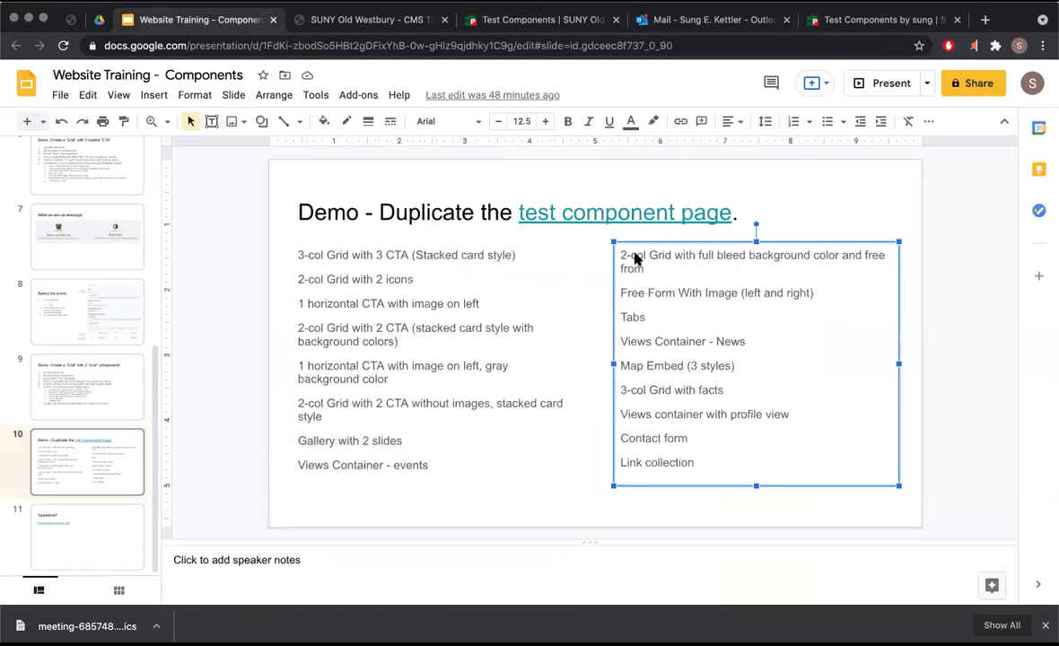
{"action": "left_click", "coordinate": [626, 256]}
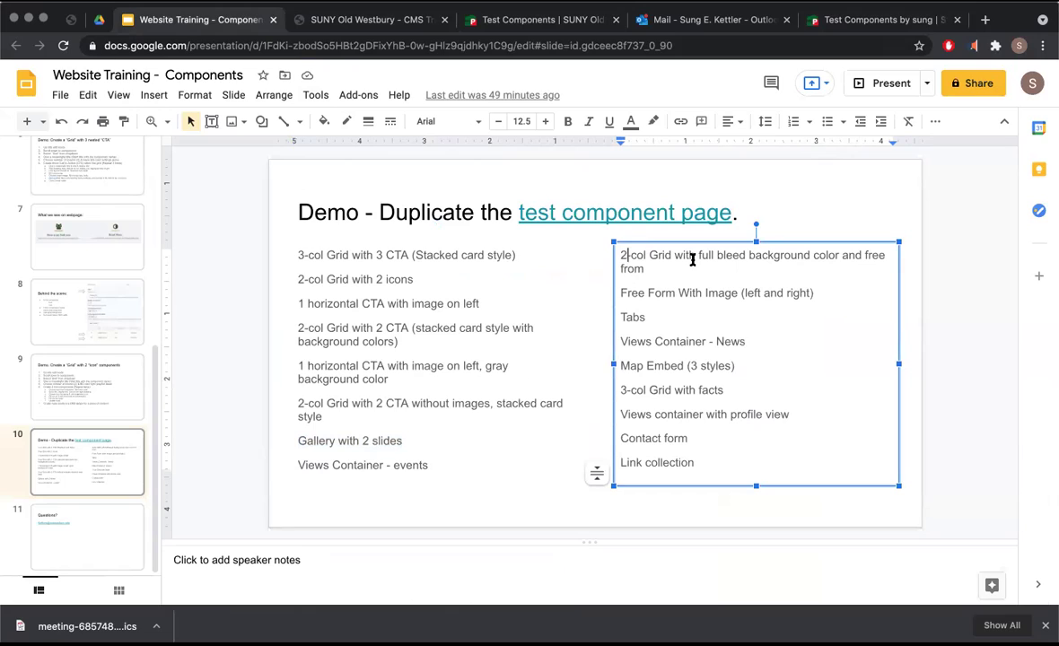
Return to the demo components page and open it for editing.
{"action": "left_click", "coordinate": [848, 19]}
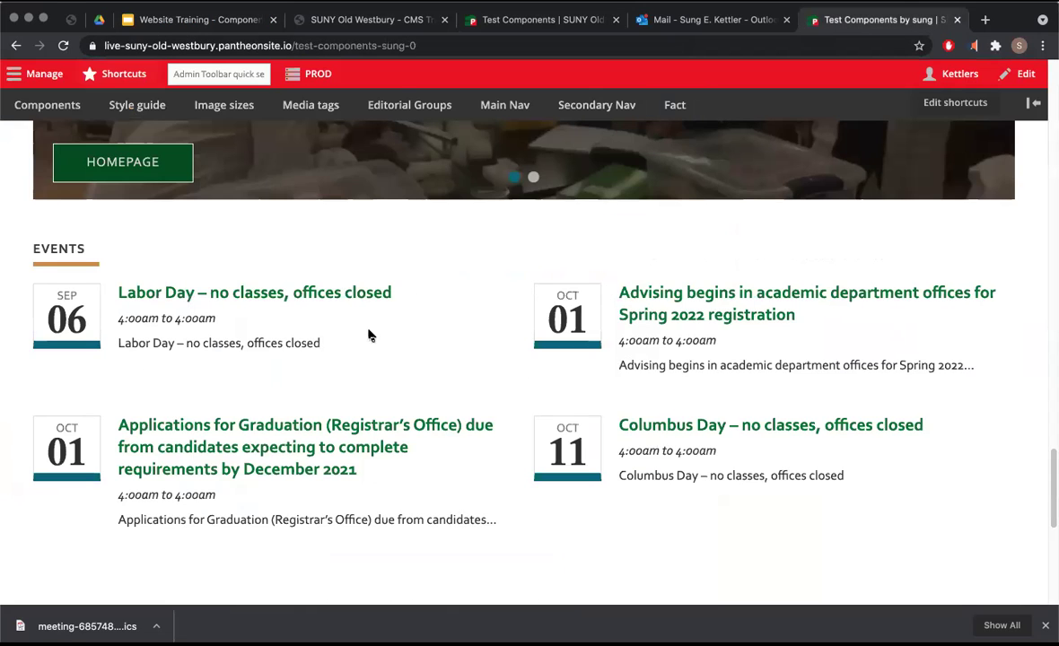
{"action": "scroll", "coordinate": [362, 261], "scroll_direction": "up", "scroll_amount": 20}
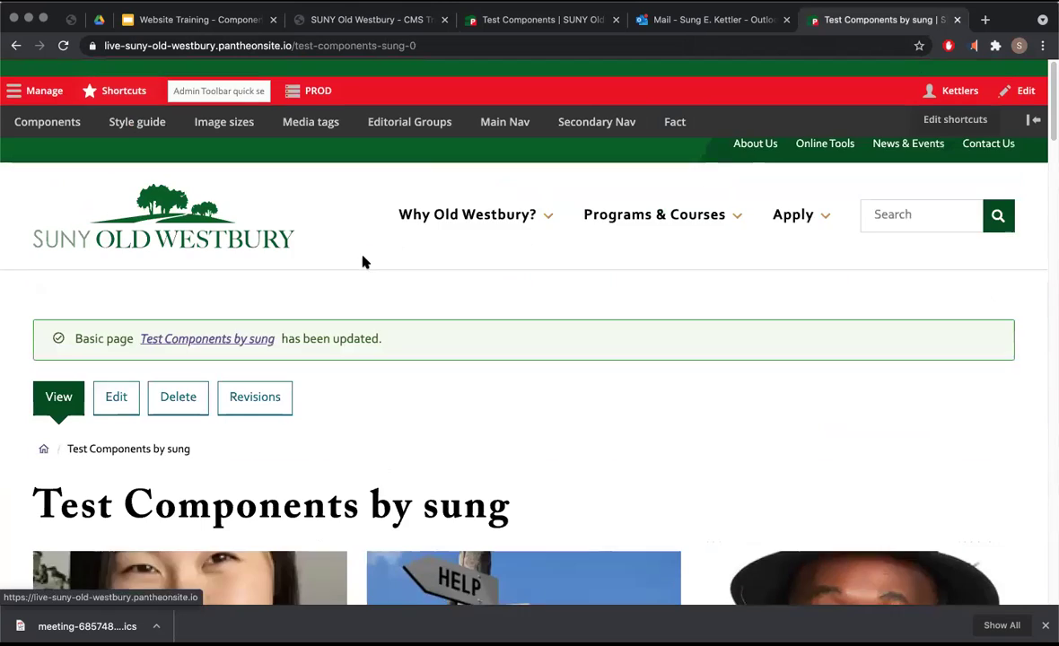
{"action": "left_click", "coordinate": [125, 380]}
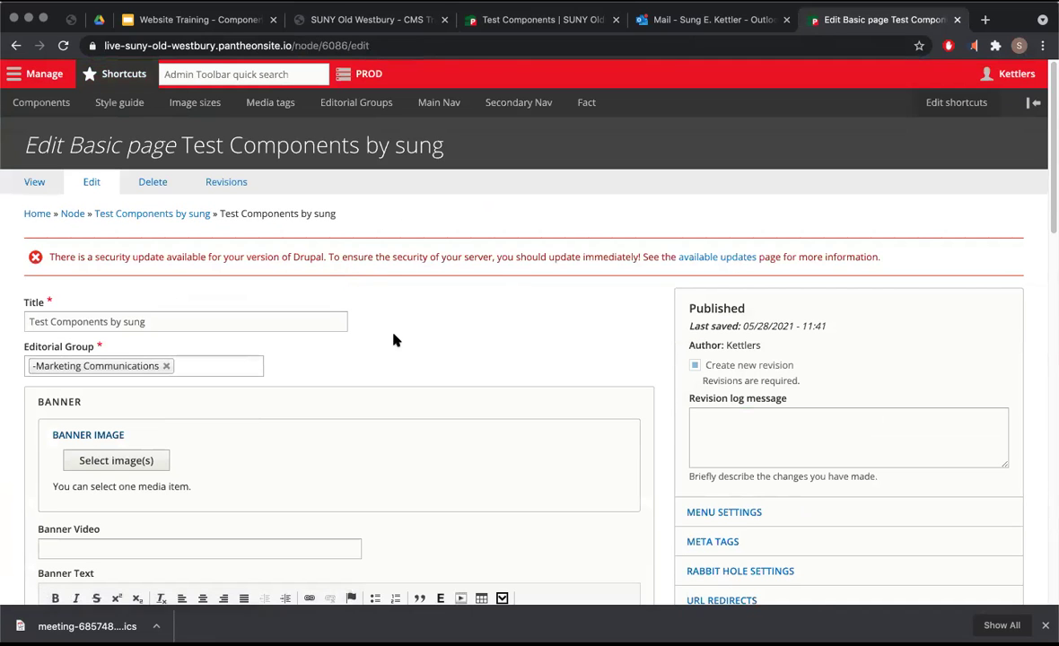
Check the two-column section on the Test Components page, then add a new Grid component at the end of the page's component list.
{"action": "left_click", "coordinate": [499, 27]}
{"action": "left_click", "coordinate": [303, 208]}
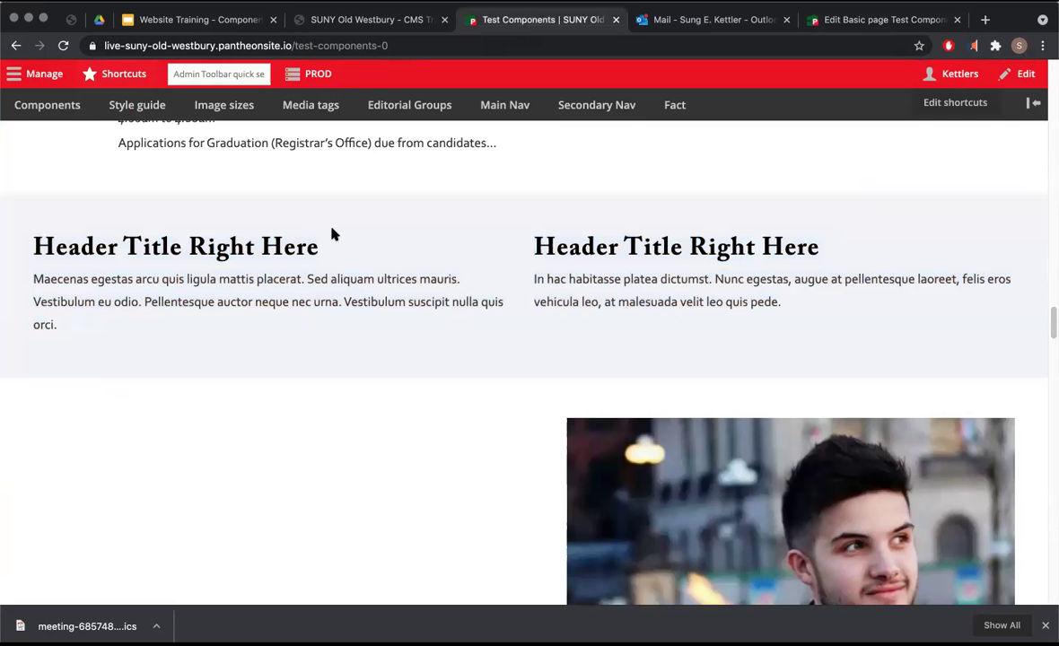
{"action": "left_click", "coordinate": [884, 19]}
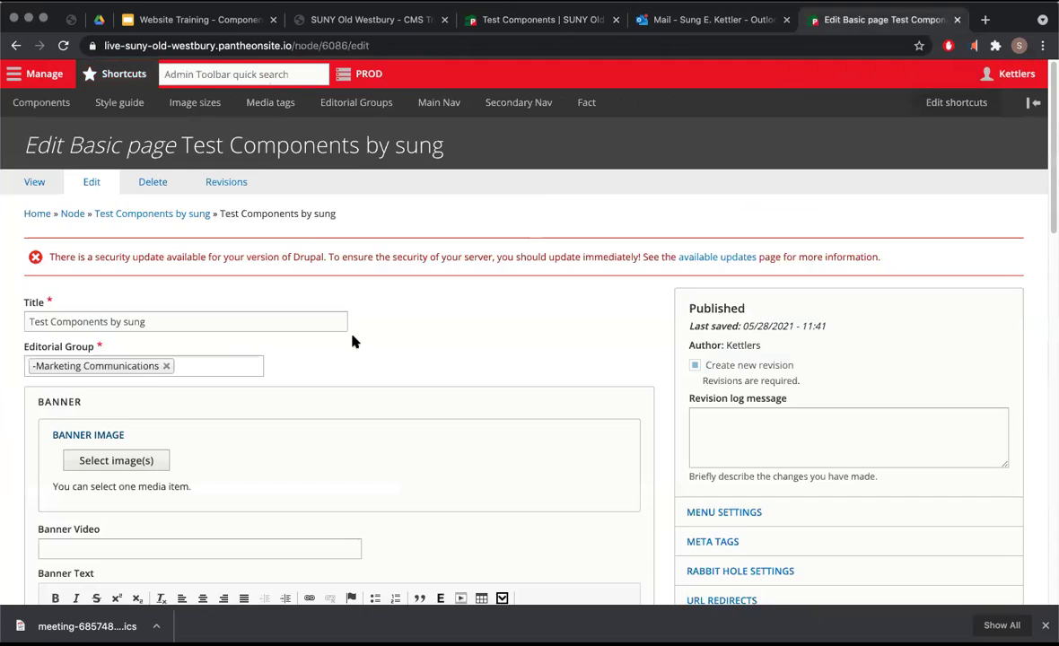
{"action": "scroll", "coordinate": [323, 359], "scroll_direction": "down", "scroll_amount": 10}
{"action": "scroll", "coordinate": [267, 402], "scroll_direction": "down", "scroll_amount": 10}
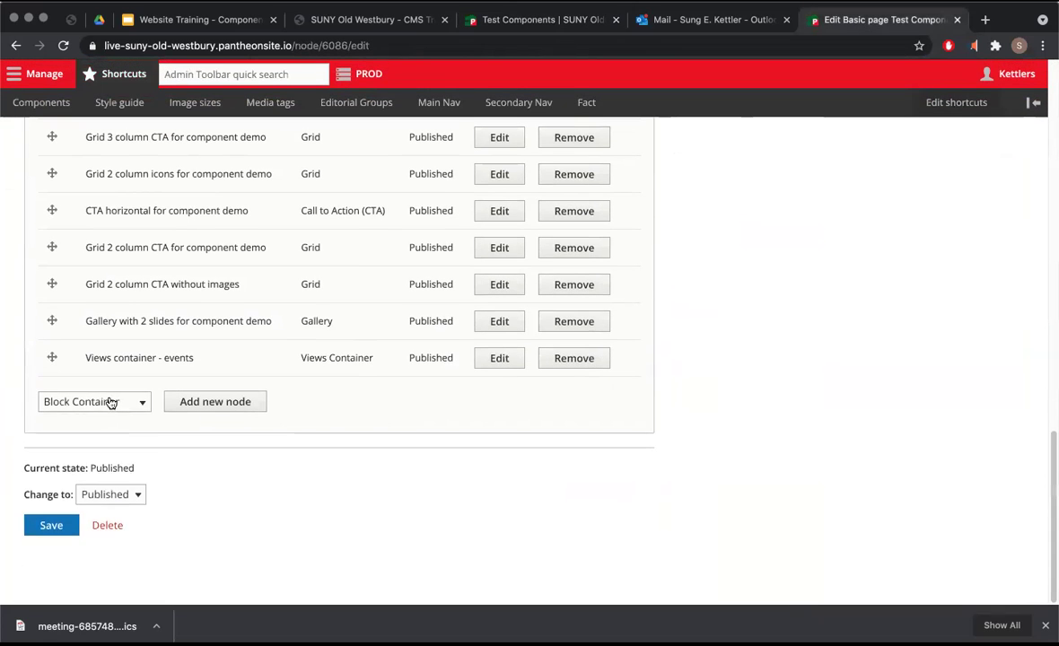
{"action": "left_click", "coordinate": [103, 402]}
{"action": "left_click", "coordinate": [78, 471]}
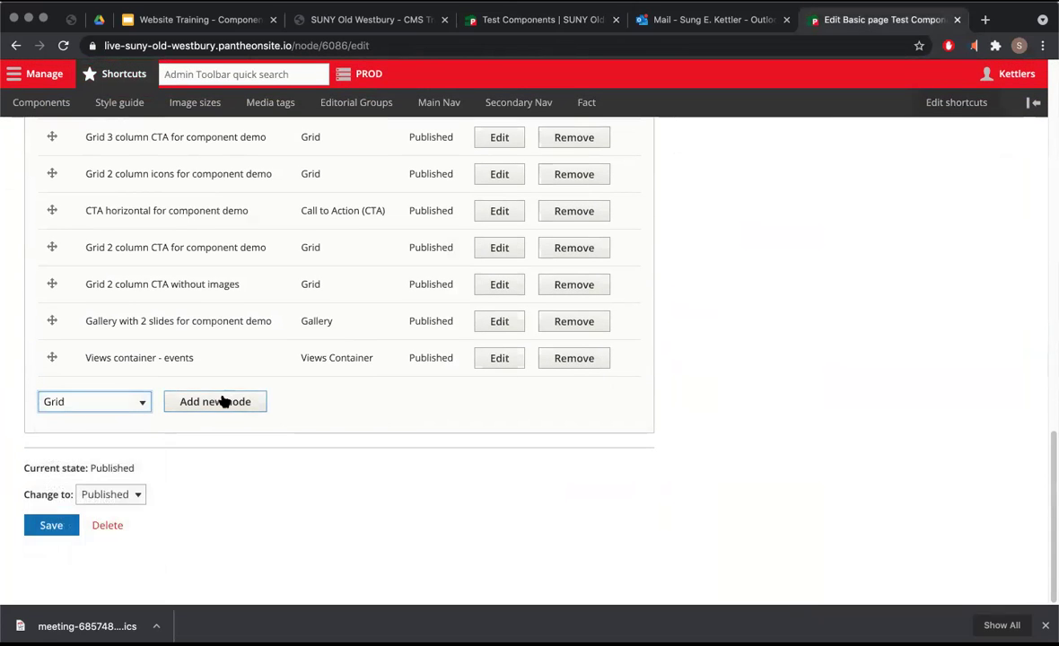
{"action": "left_click", "coordinate": [224, 401]}
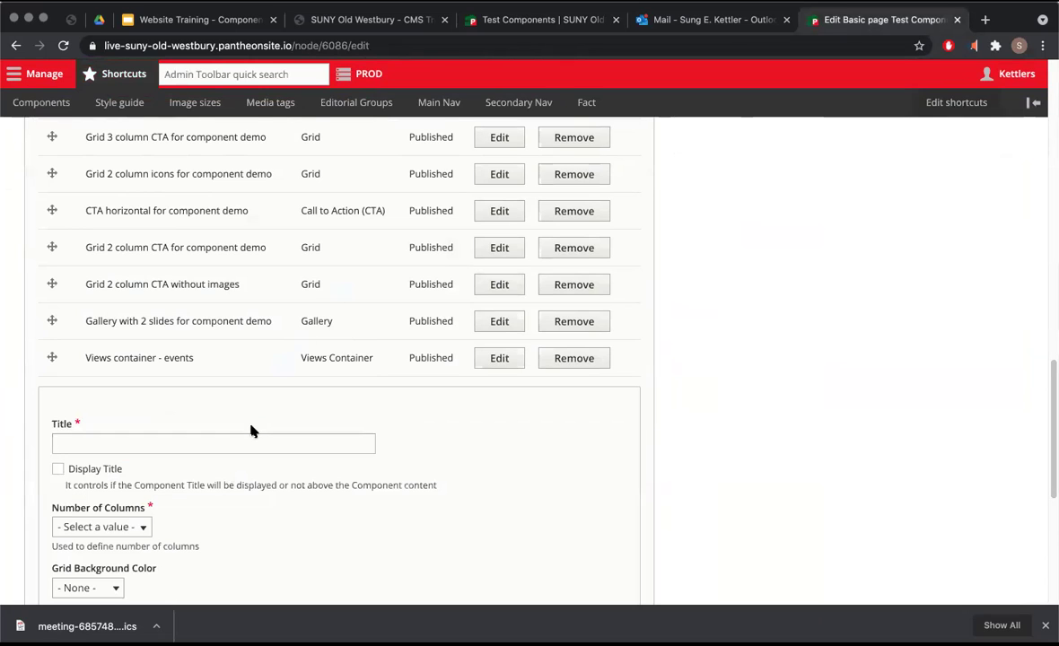
Set the new grid's background color to Light Gray and its background color bleed to Full Bleed.
{"action": "scroll", "coordinate": [251, 430], "scroll_direction": "down", "scroll_amount": 3}
{"action": "left_click", "coordinate": [113, 449]}
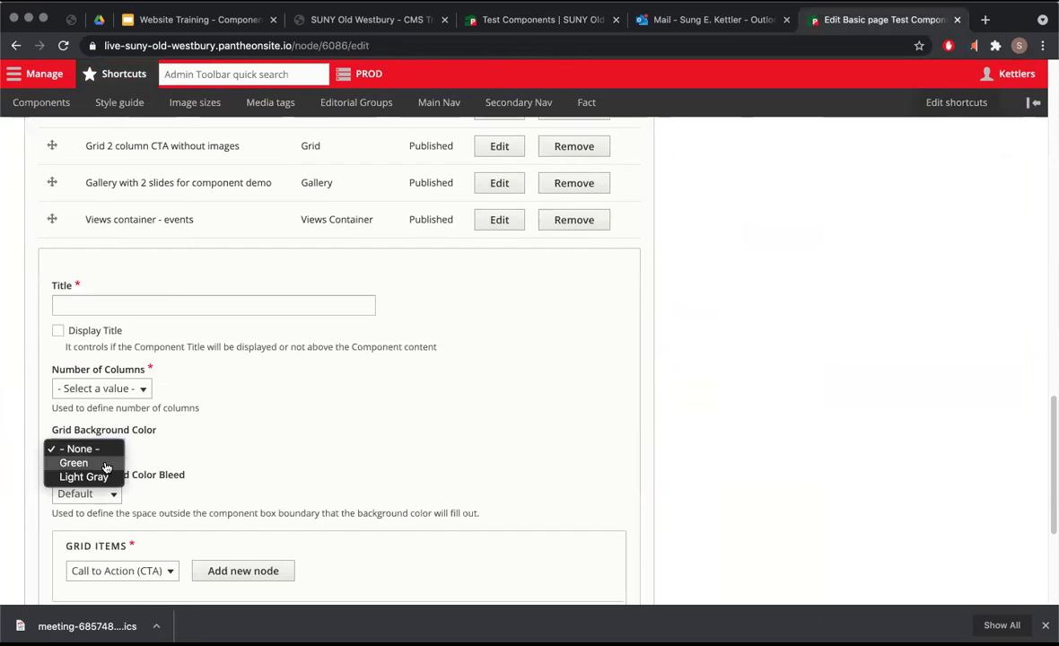
{"action": "left_click", "coordinate": [101, 477]}
{"action": "left_click", "coordinate": [111, 493]}
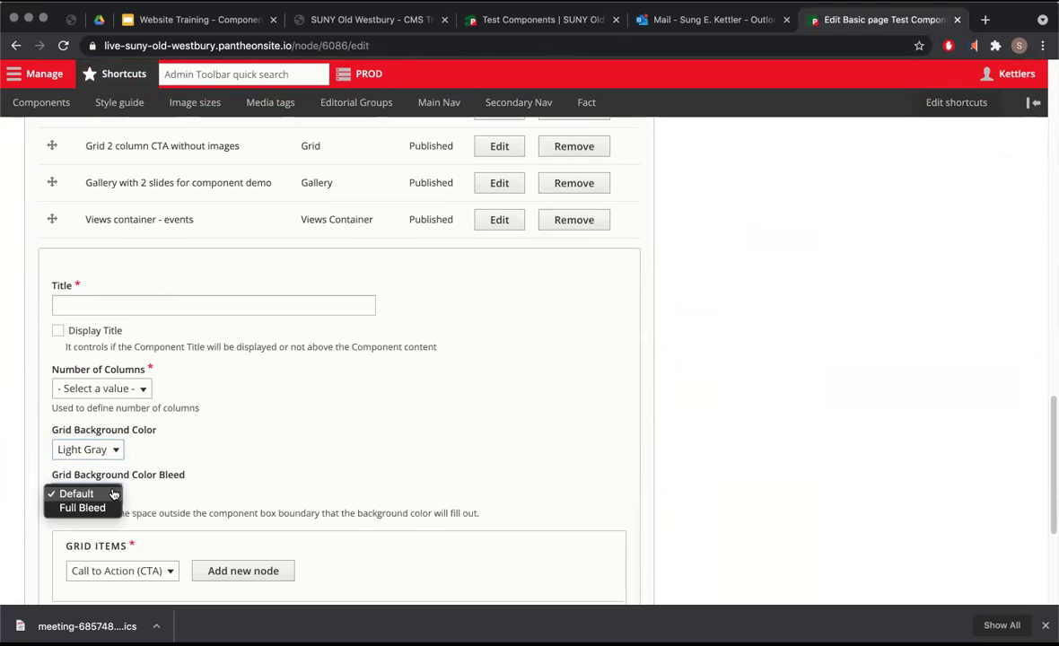
{"action": "left_click", "coordinate": [95, 508]}
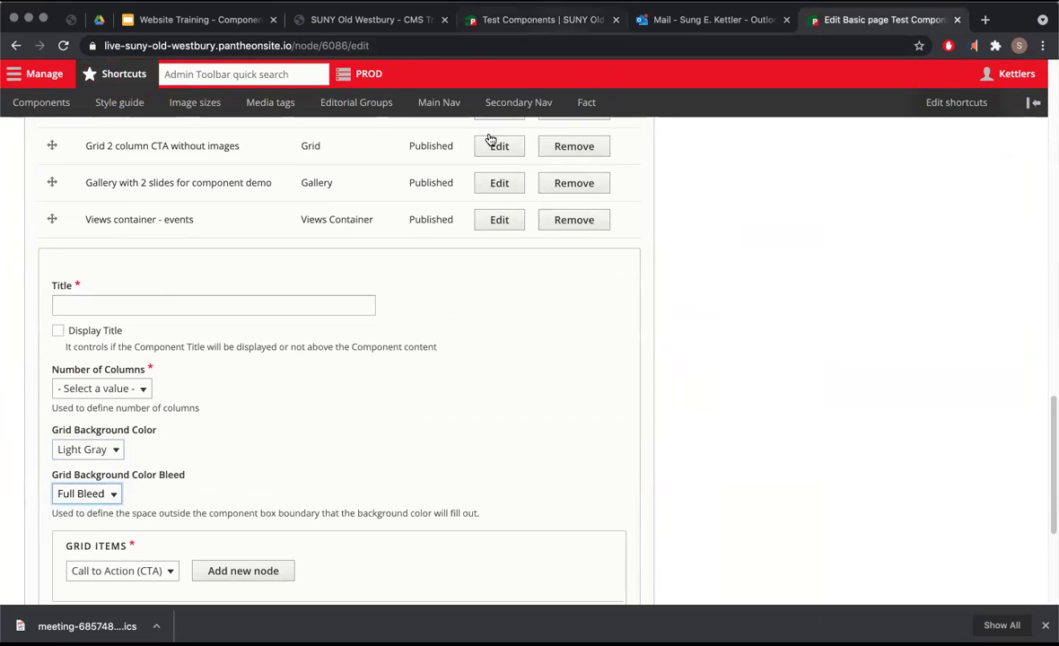
Set the grid's number of columns to 2 and title it "Grid 2 column with free form".
{"action": "left_click", "coordinate": [139, 387]}
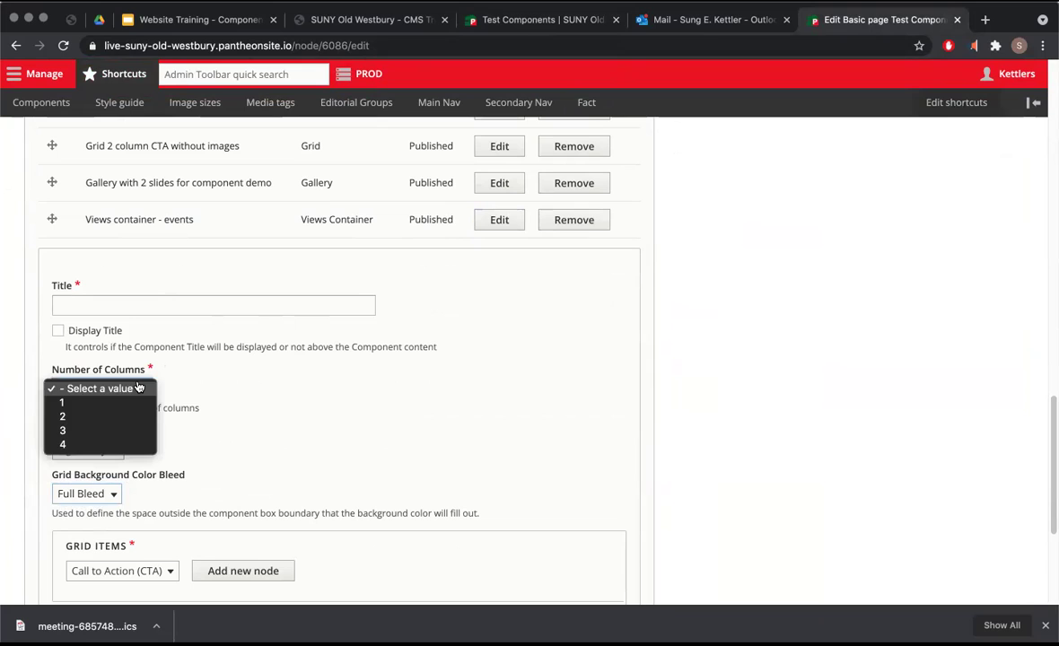
{"action": "left_click", "coordinate": [92, 417]}
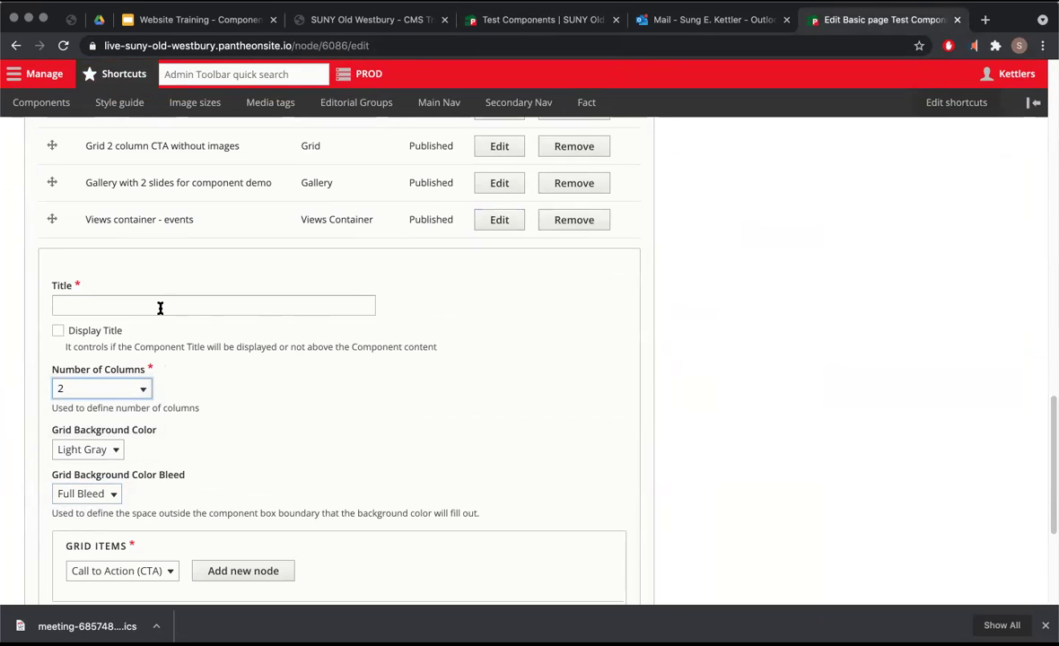
{"action": "left_click", "coordinate": [164, 305]}
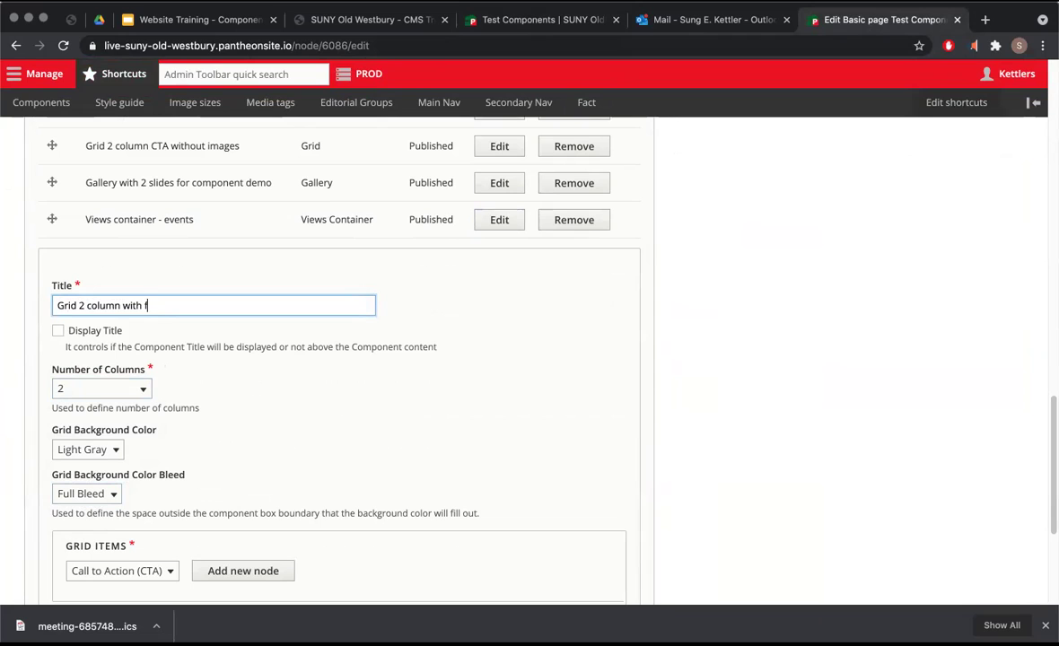
{"action": "left_click", "coordinate": [254, 368]}
Add a new Free Form node as the first item of the grid.
{"action": "scroll", "coordinate": [250, 395], "scroll_direction": "down", "scroll_amount": 4}
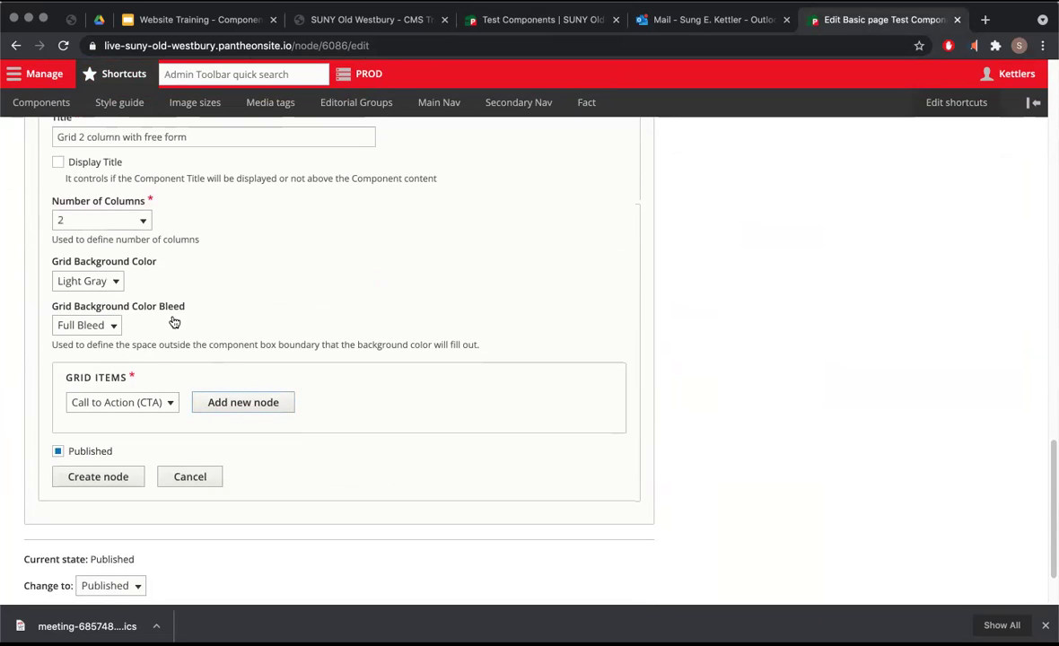
{"action": "left_click", "coordinate": [149, 402]}
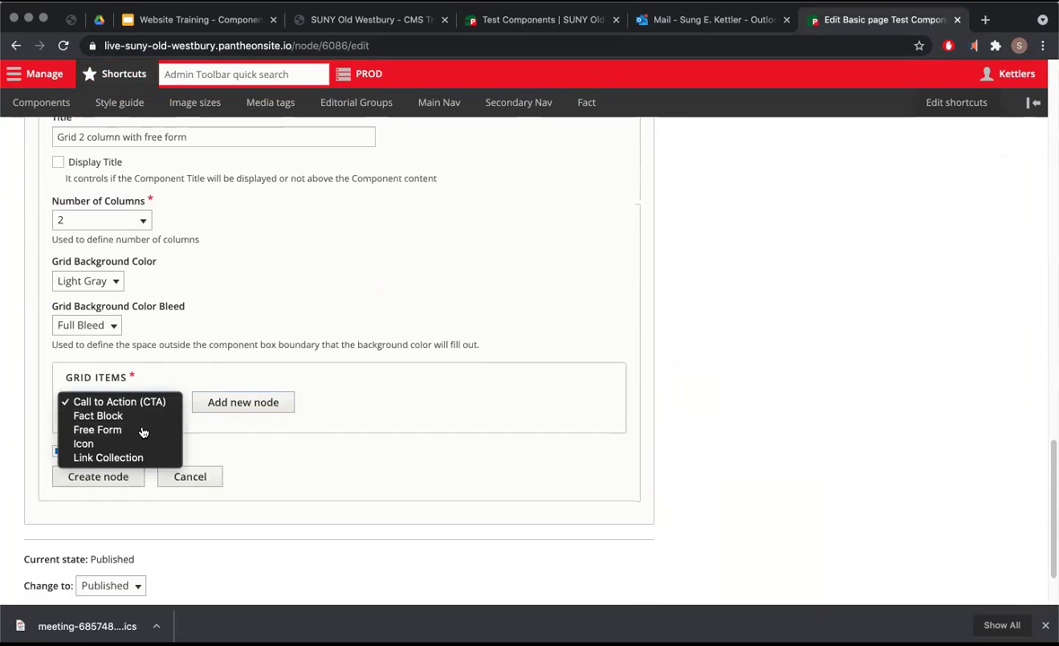
{"action": "left_click", "coordinate": [142, 430]}
{"action": "left_click", "coordinate": [247, 402]}
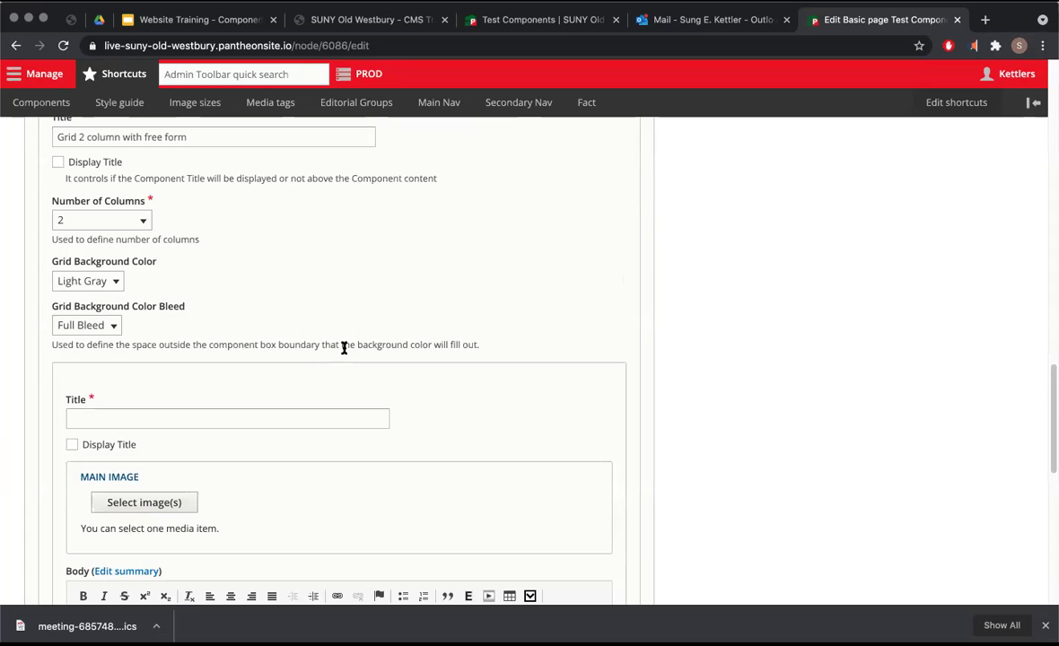
Compare the empty Free Form fields with the header and text of the gray two-column section on the Test Components page.
{"action": "scroll", "coordinate": [344, 348], "scroll_direction": "down", "scroll_amount": 4}
{"action": "left_click", "coordinate": [481, 21]}
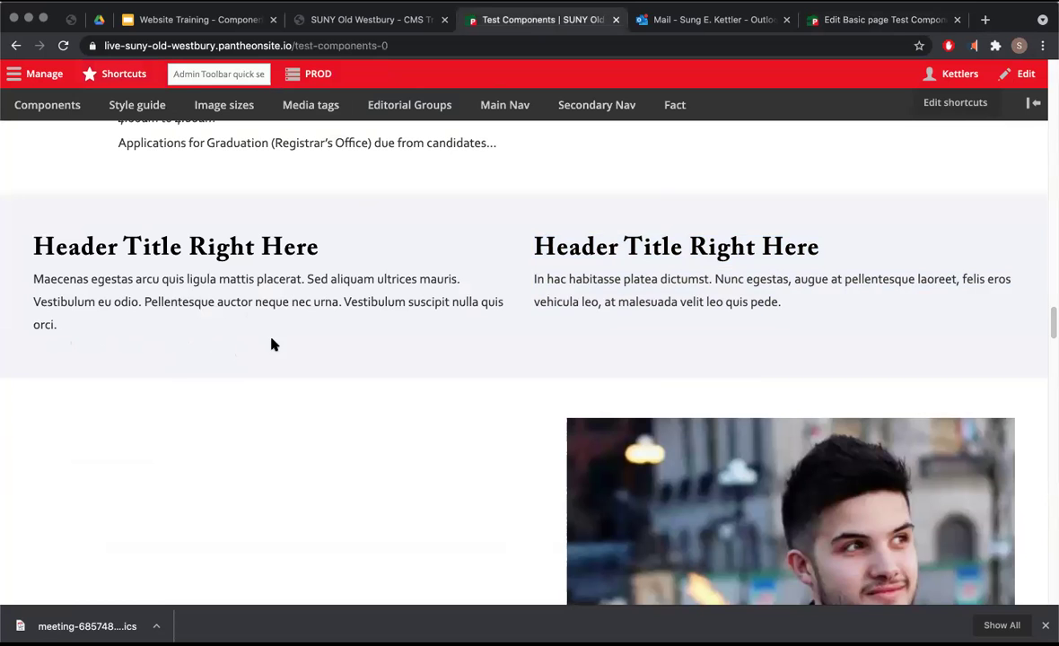
{"action": "left_click_drag", "start_coordinate": [33, 247], "coordinate": [314, 322]}
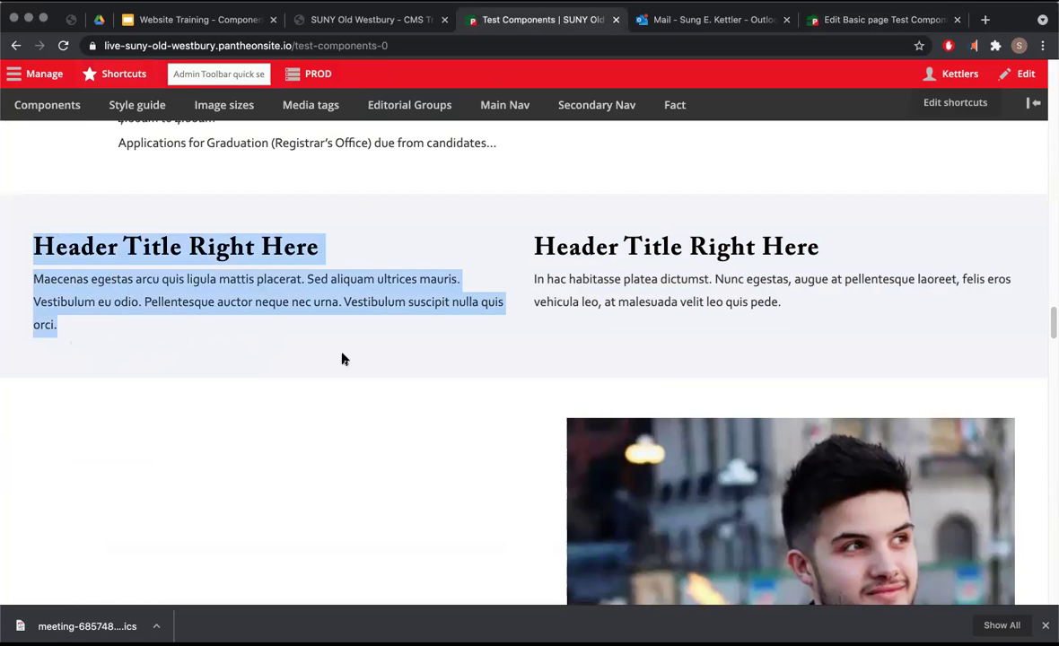
{"action": "left_click", "coordinate": [852, 20]}
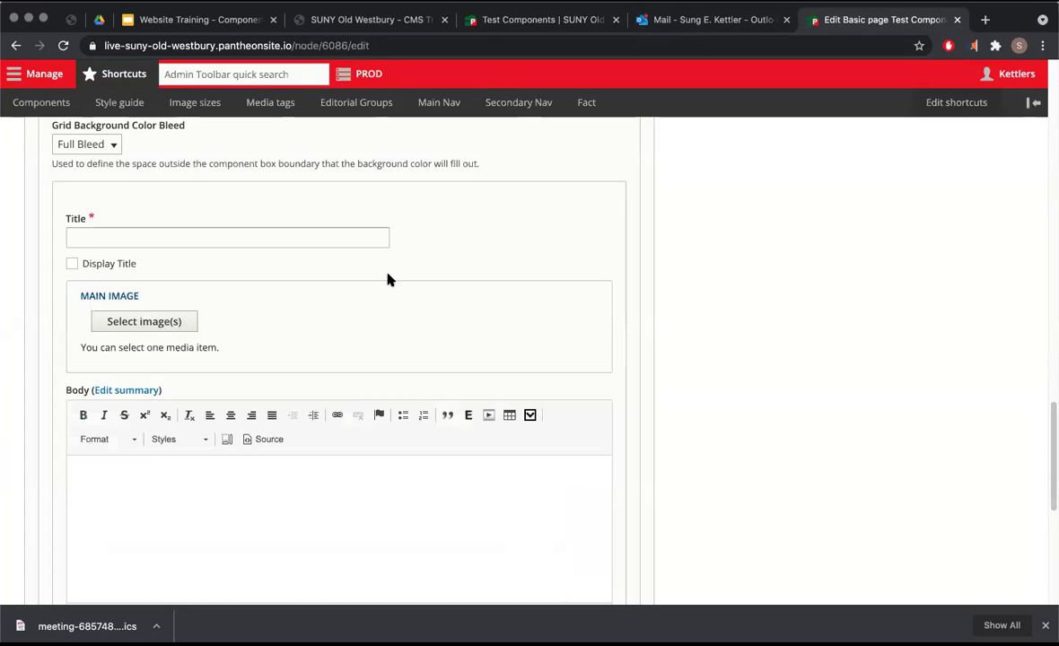
{"action": "left_click", "coordinate": [539, 19]}
{"action": "scroll", "coordinate": [305, 345], "scroll_direction": "up", "scroll_amount": 2}
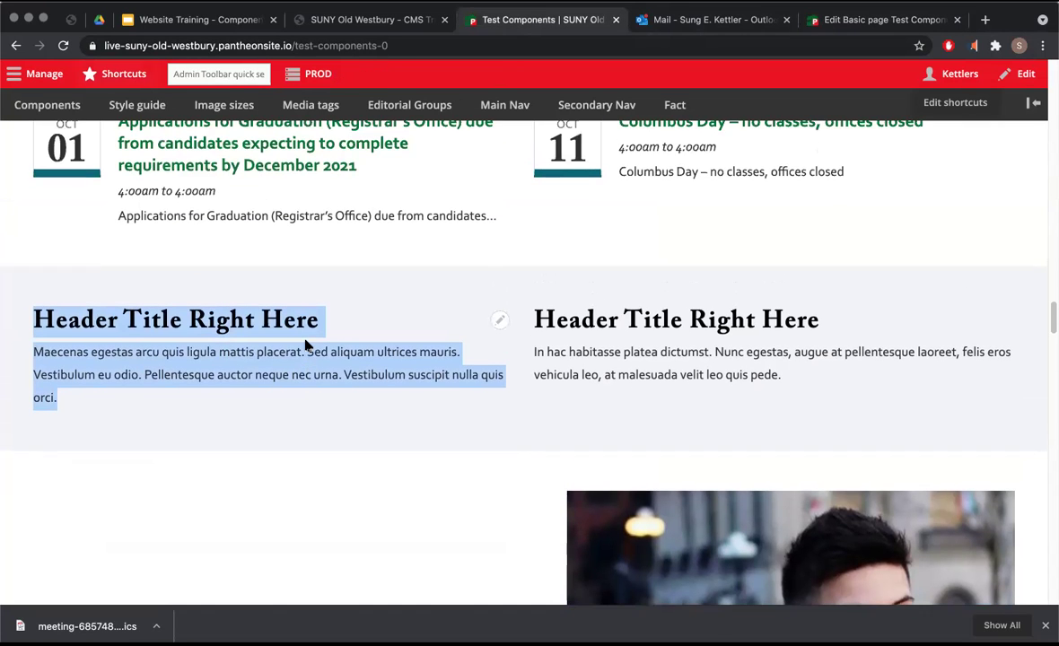
{"action": "scroll", "coordinate": [249, 400], "scroll_direction": "down", "scroll_amount": 4}
{"action": "scroll", "coordinate": [249, 398], "scroll_direction": "up", "scroll_amount": 5}
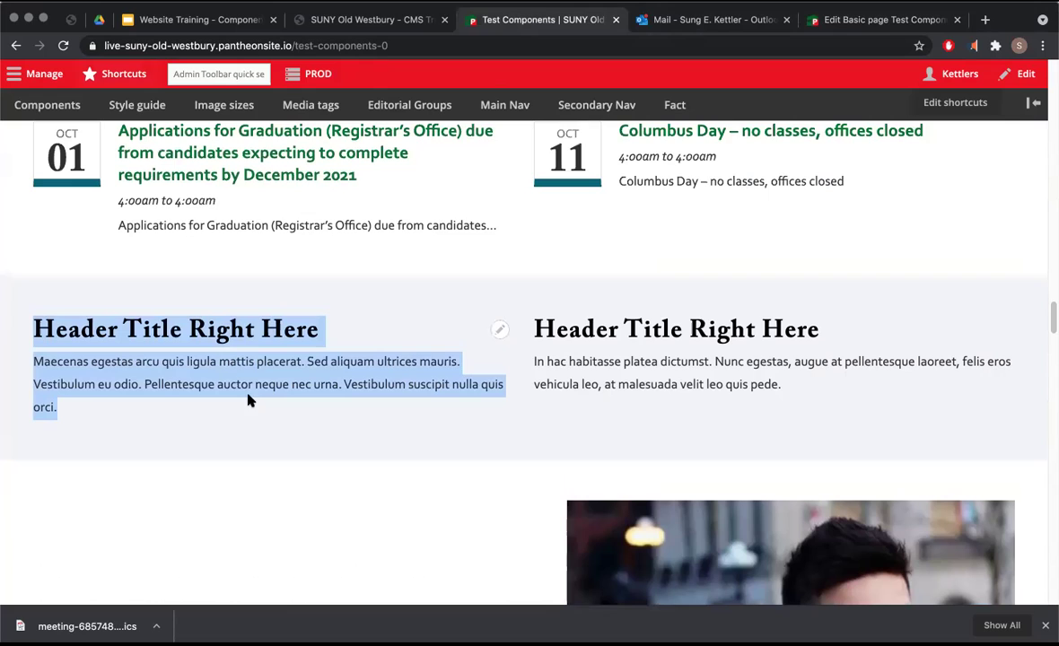
{"action": "left_click", "coordinate": [830, 21]}
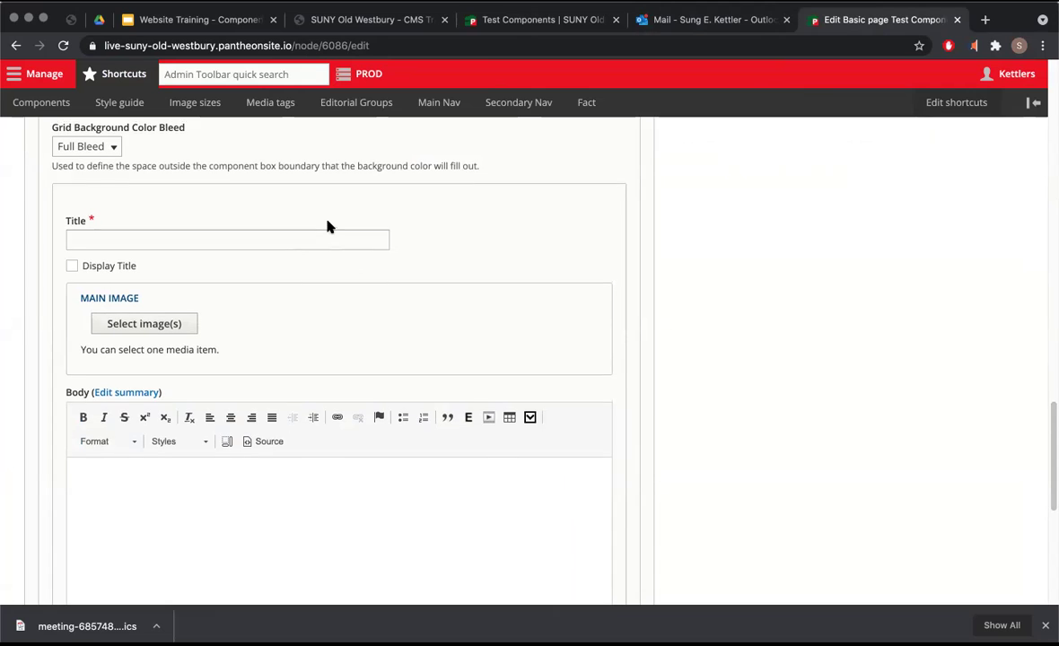
Copy "Header Title Right Here" from the Test Components page's first column into the Free Form title and enable Display Title.
{"action": "left_click", "coordinate": [502, 16]}
{"action": "left_click_drag", "start_coordinate": [319, 330], "coordinate": [285, 332]}
{"action": "key", "text": "super+c"}
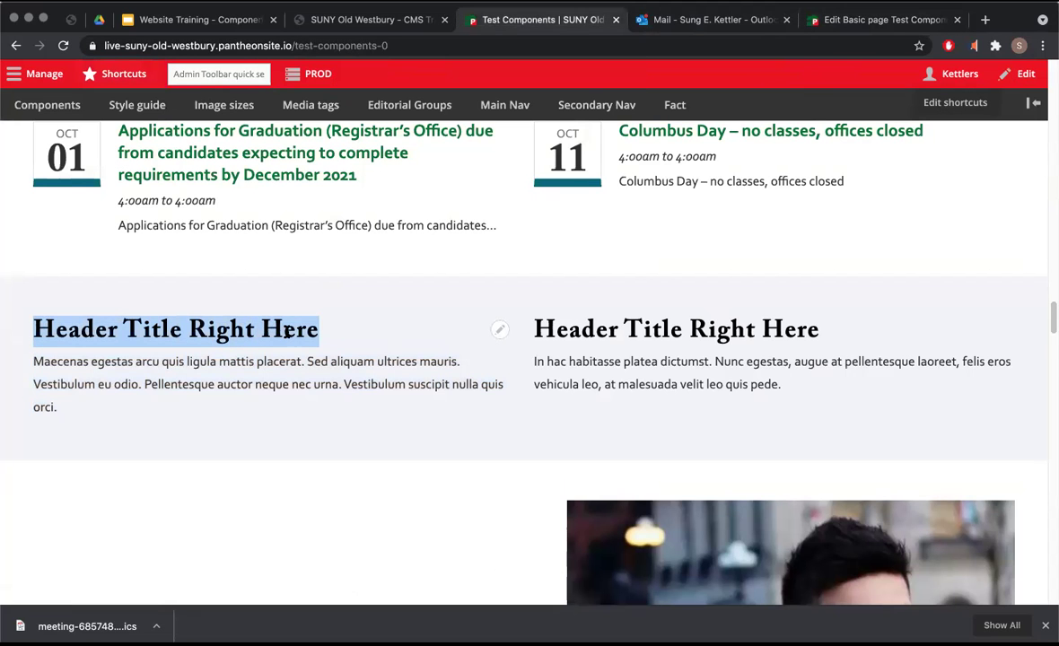
{"action": "left_click", "coordinate": [861, 19]}
{"action": "left_click", "coordinate": [232, 242]}
{"action": "key", "text": "super+v"}
{"action": "left_click", "coordinate": [72, 269]}
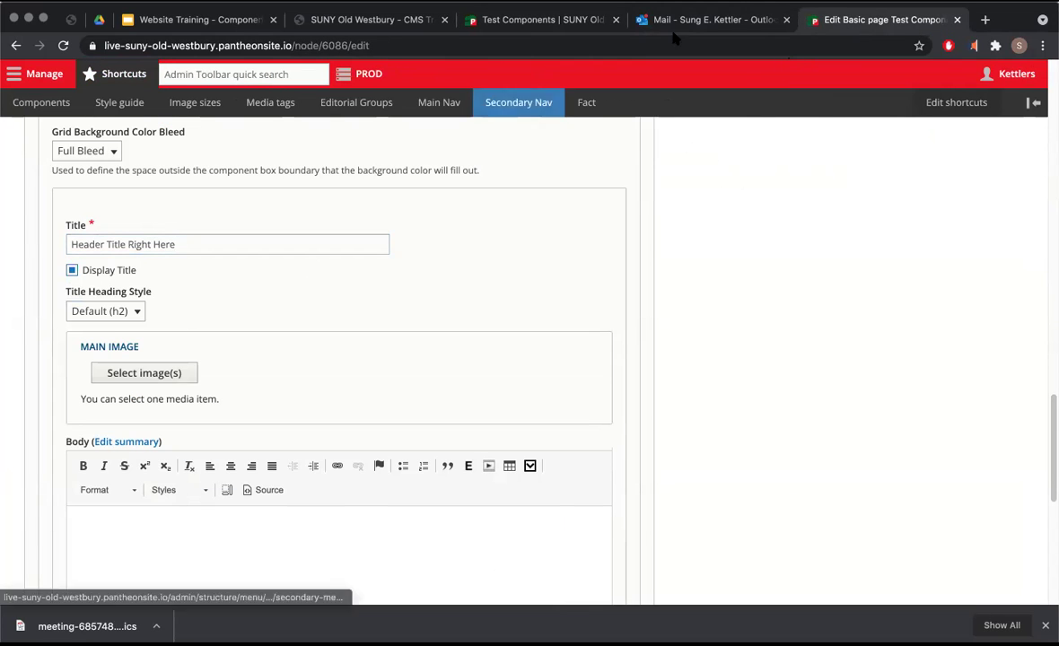
Copy the first column's "Maecenas egestas arcu" paragraph from the Test Components page into the Free Form item's body.
{"action": "left_click", "coordinate": [542, 18]}
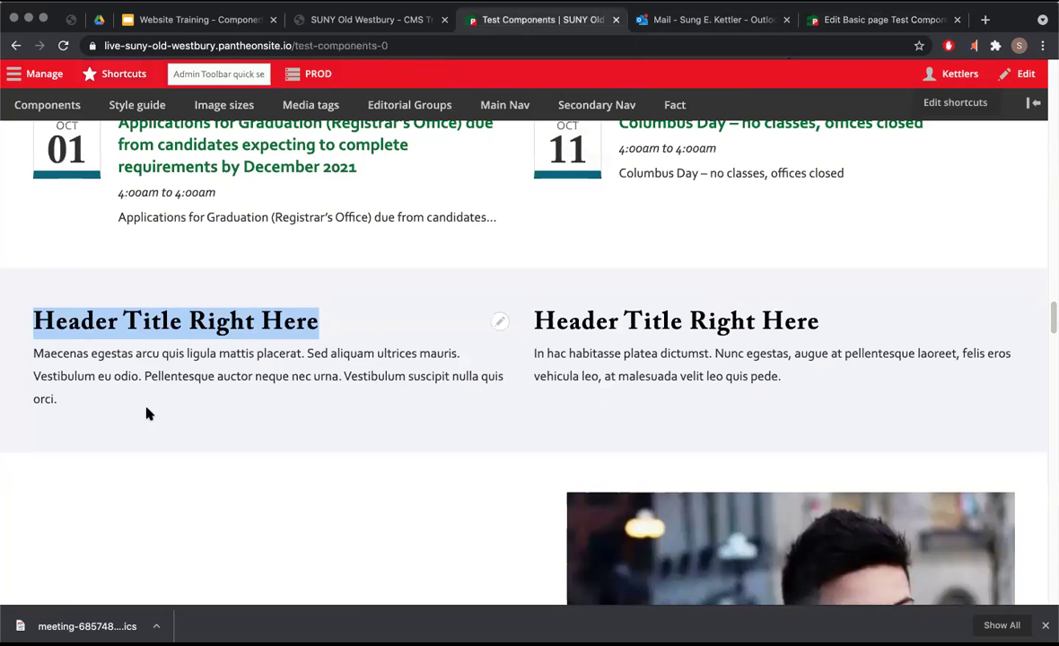
{"action": "triple_click", "coordinate": [29, 357]}
{"action": "key", "text": "super+c"}
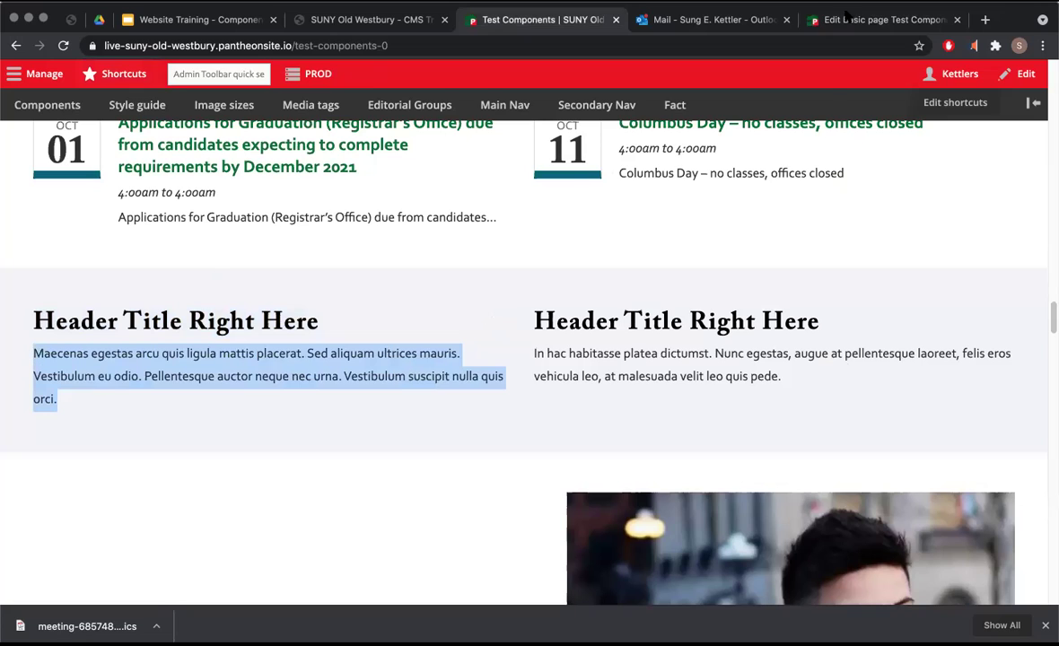
{"action": "left_click", "coordinate": [845, 18]}
{"action": "scroll", "coordinate": [232, 467], "scroll_direction": "down", "scroll_amount": 2}
{"action": "left_click", "coordinate": [230, 463]}
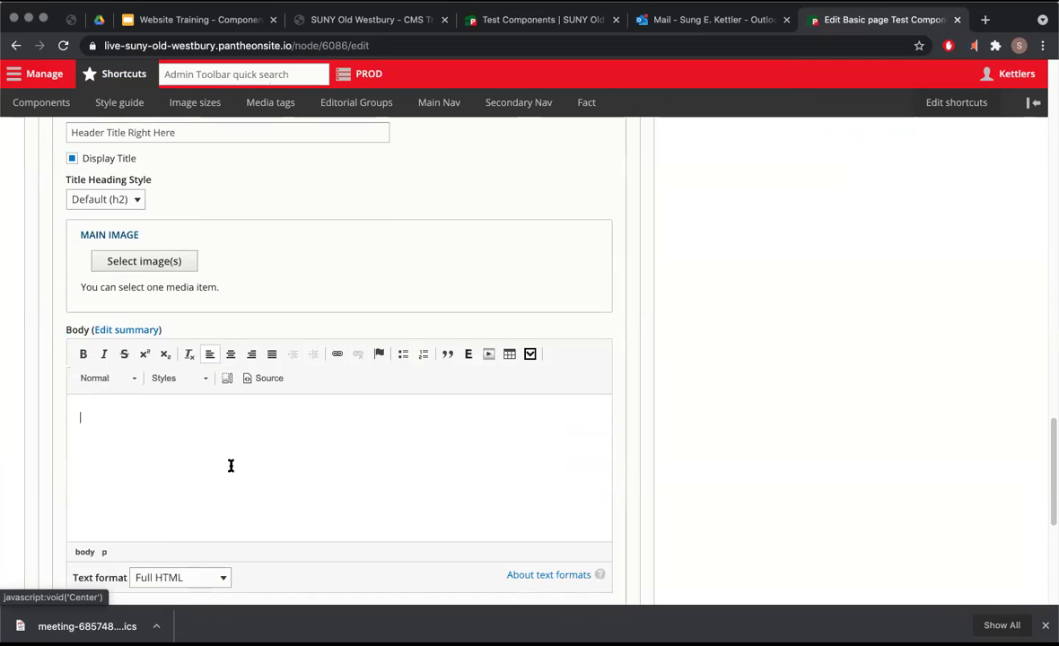
{"action": "key", "text": "super+v"}
Keep the Free Form item's layout at Default and create its node.
{"action": "scroll", "coordinate": [230, 467], "scroll_direction": "down", "scroll_amount": 5}
{"action": "scroll", "coordinate": [224, 448], "scroll_direction": "down", "scroll_amount": 1}
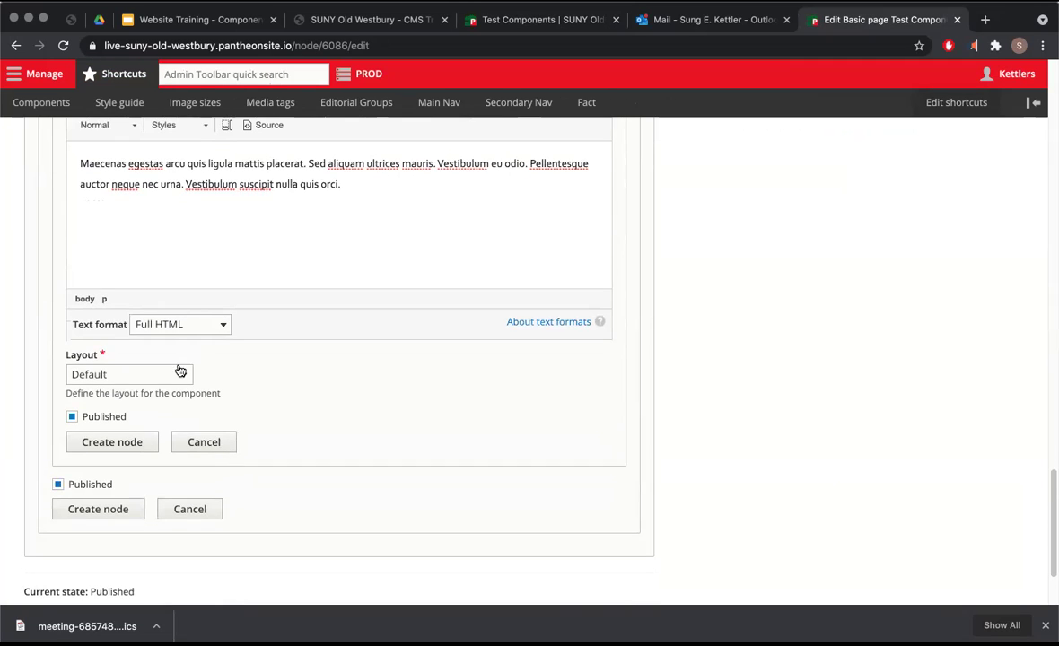
{"action": "left_click", "coordinate": [180, 372]}
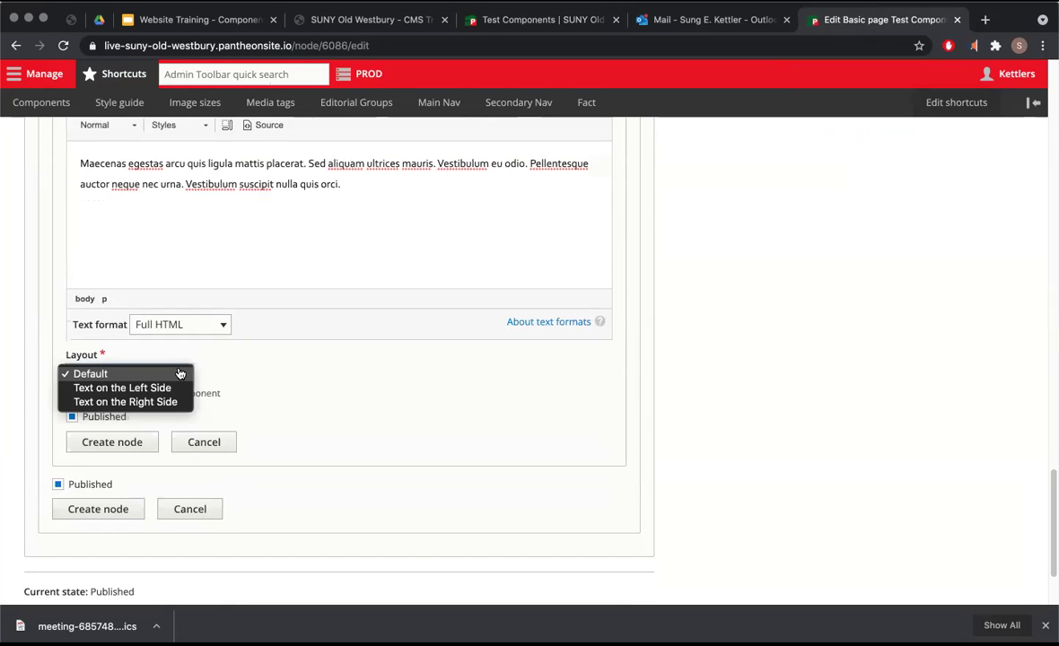
{"action": "left_click", "coordinate": [179, 373]}
{"action": "left_click", "coordinate": [106, 440]}
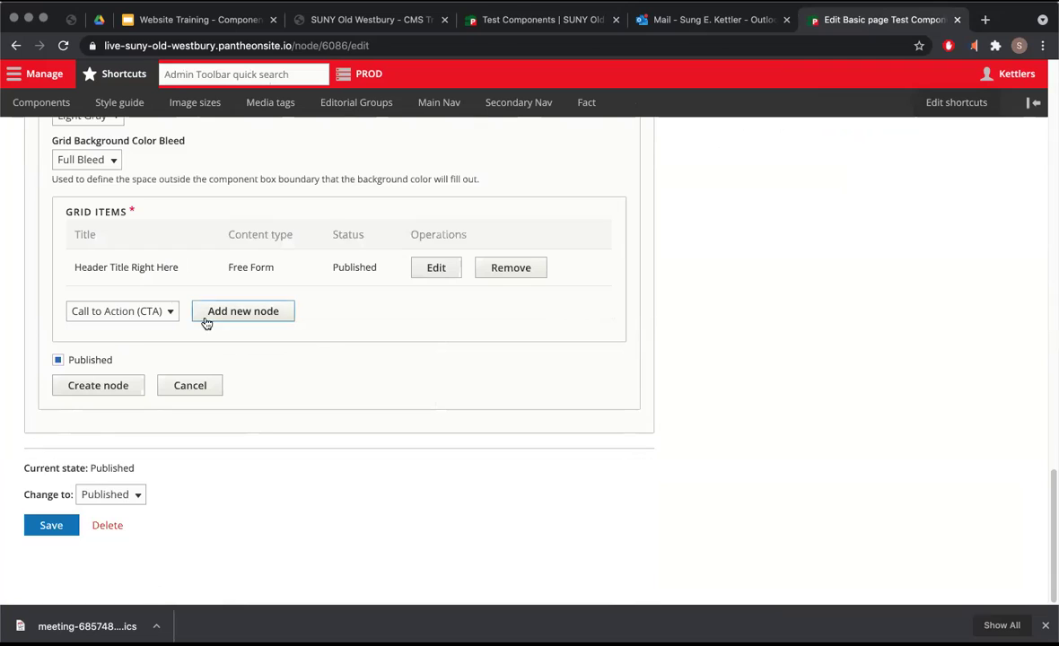
Add a second Free Form node to the grid items.
{"action": "left_click", "coordinate": [134, 310]}
{"action": "left_click", "coordinate": [137, 338]}
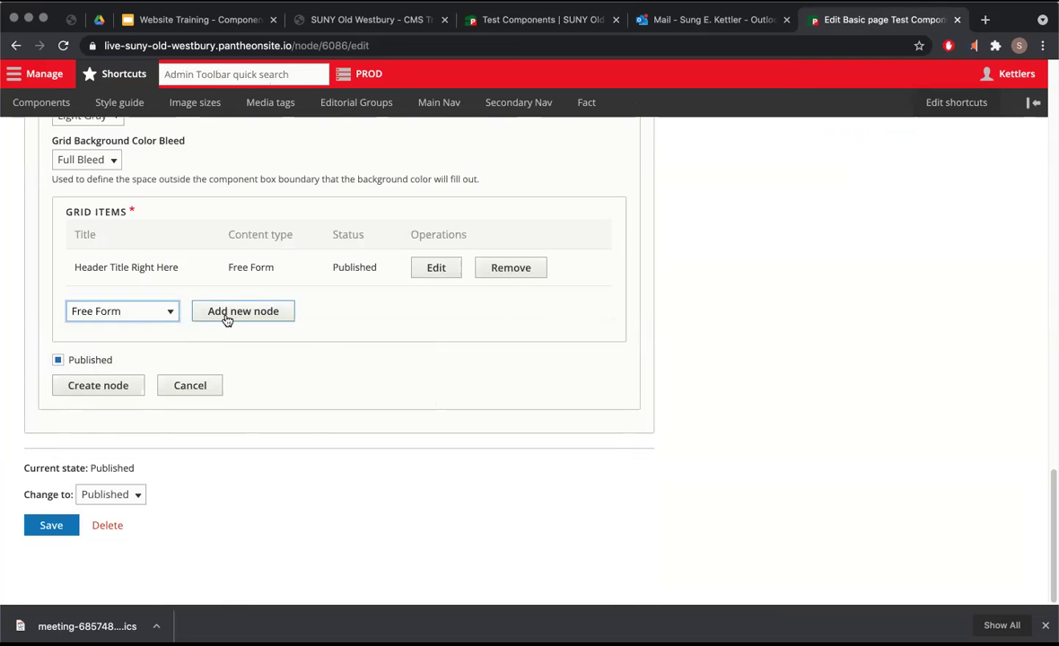
{"action": "left_click", "coordinate": [227, 314]}
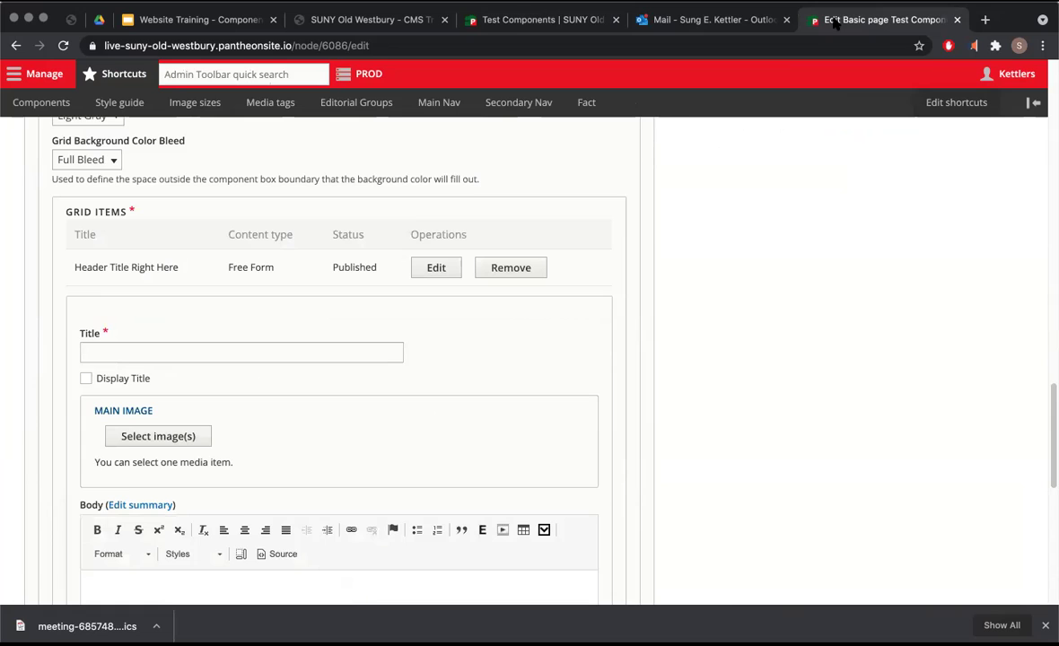
{"action": "left_click", "coordinate": [520, 20]}
{"action": "left_click_drag", "start_coordinate": [531, 310], "coordinate": [804, 346]}
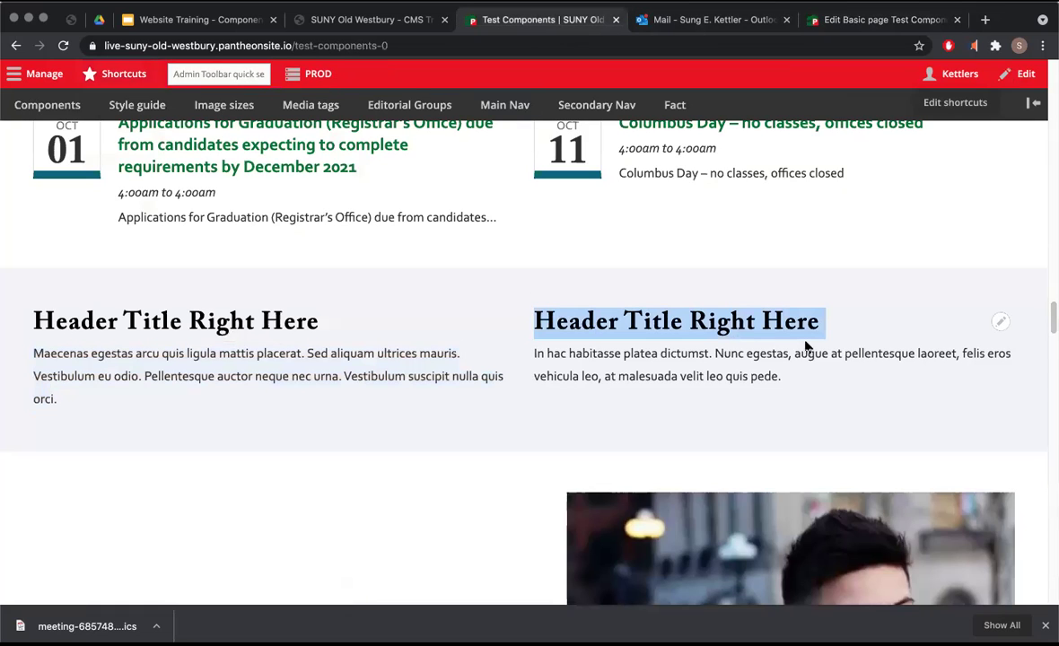
{"action": "left_click", "coordinate": [824, 13]}
{"action": "left_click", "coordinate": [248, 351]}
{"action": "type", "text": "Header Title Right Here Open Header Title Right Here configuration options"}
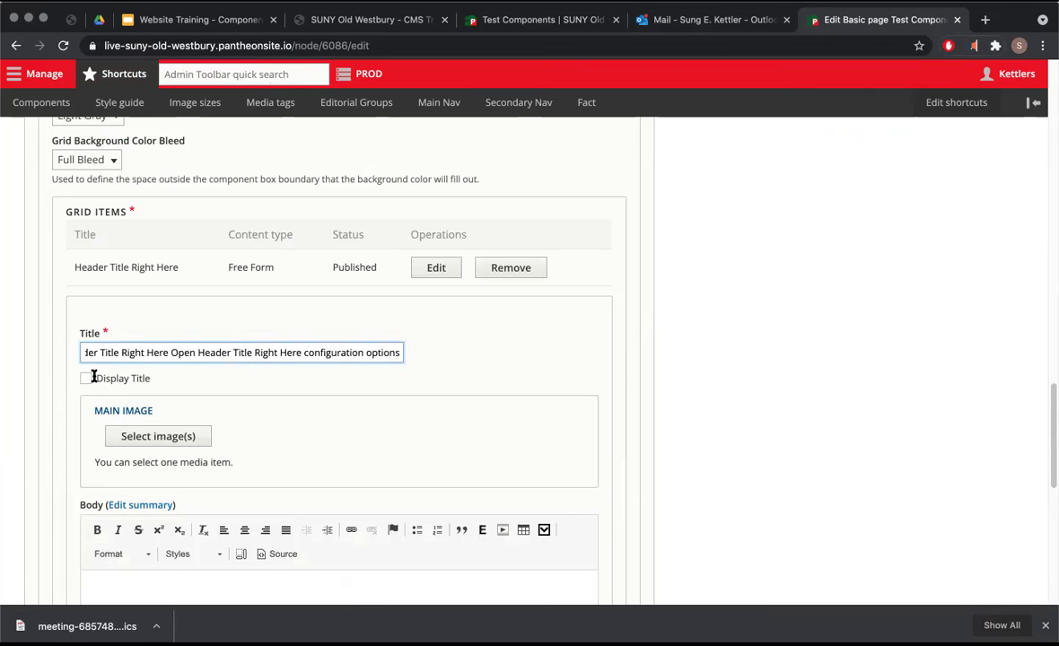
{"action": "key", "text": "super+z"}
Paste the second column's copied header, "Header Title Right Here Open Header Title Right Here configuration options", as the second Free Form item's title.
{"action": "left_click", "coordinate": [539, 19]}
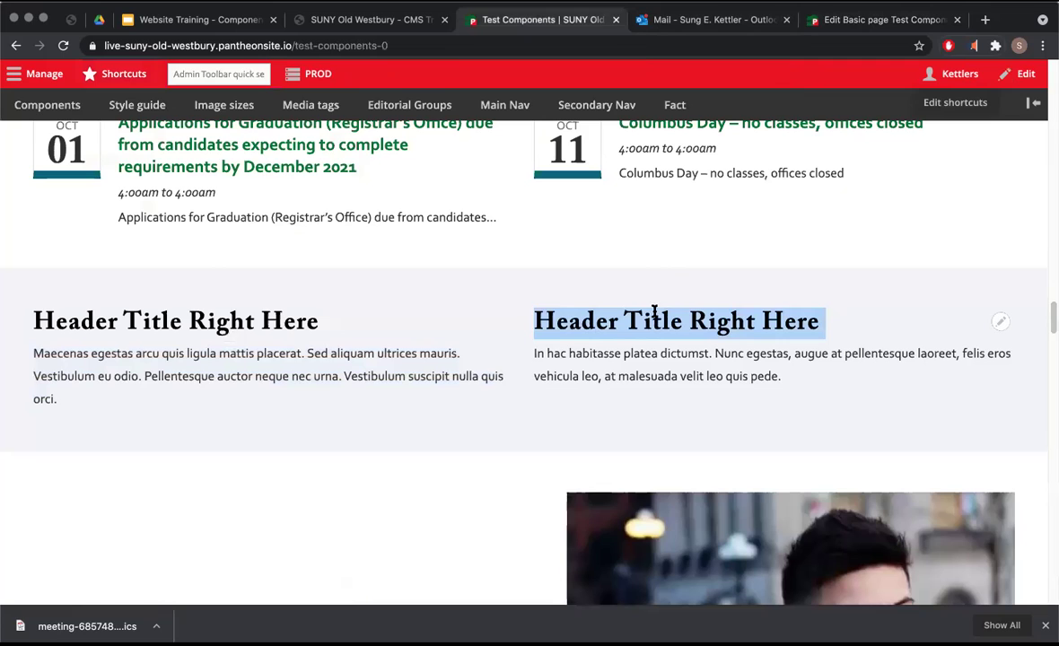
{"action": "left_click", "coordinate": [826, 19]}
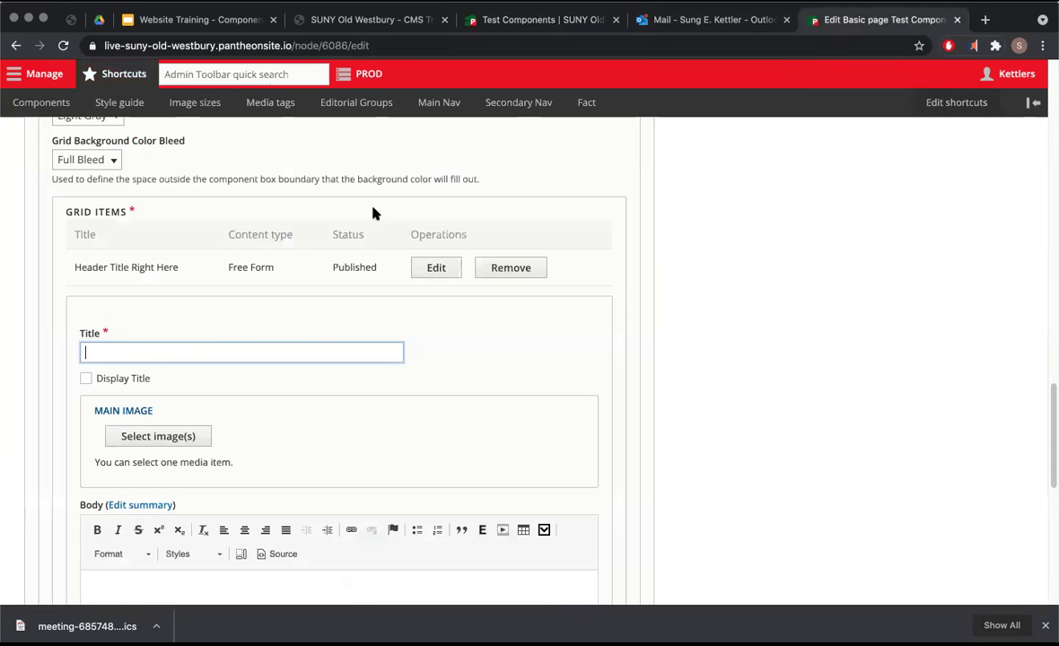
{"action": "type", "text": "Header Title Right Here Open Header Title Right Here configuration options"}
{"action": "scroll", "coordinate": [206, 350], "scroll_direction": "down", "scroll_amount": 2}
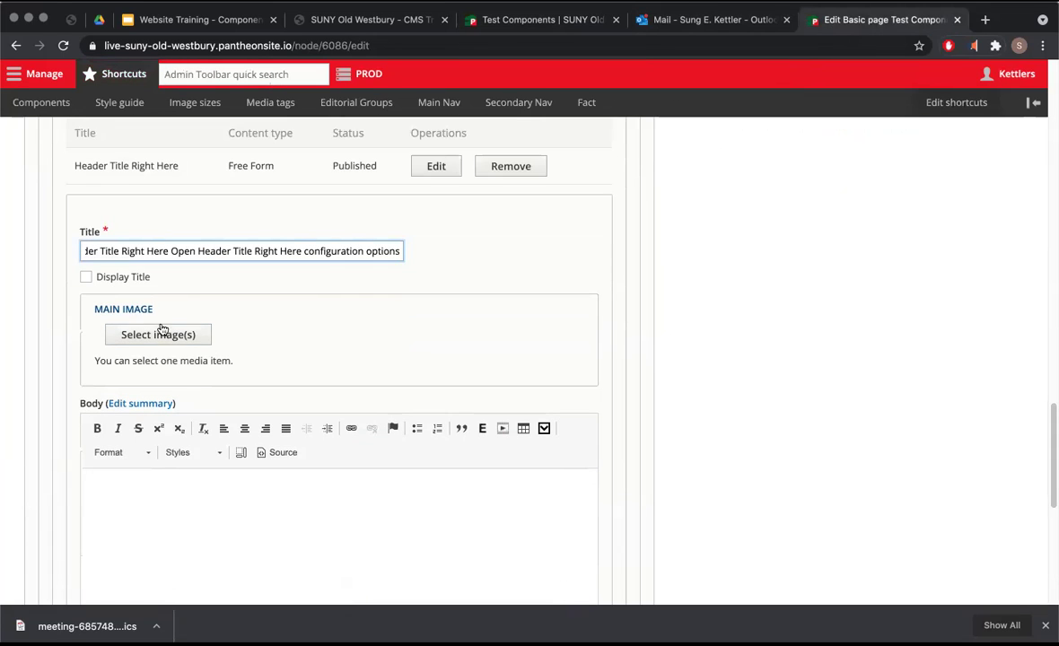
Trim the second Free Form item's title to "Header Title Right Here" and turn on Display Title.
{"action": "left_click_drag", "start_coordinate": [171, 252], "coordinate": [517, 251]}
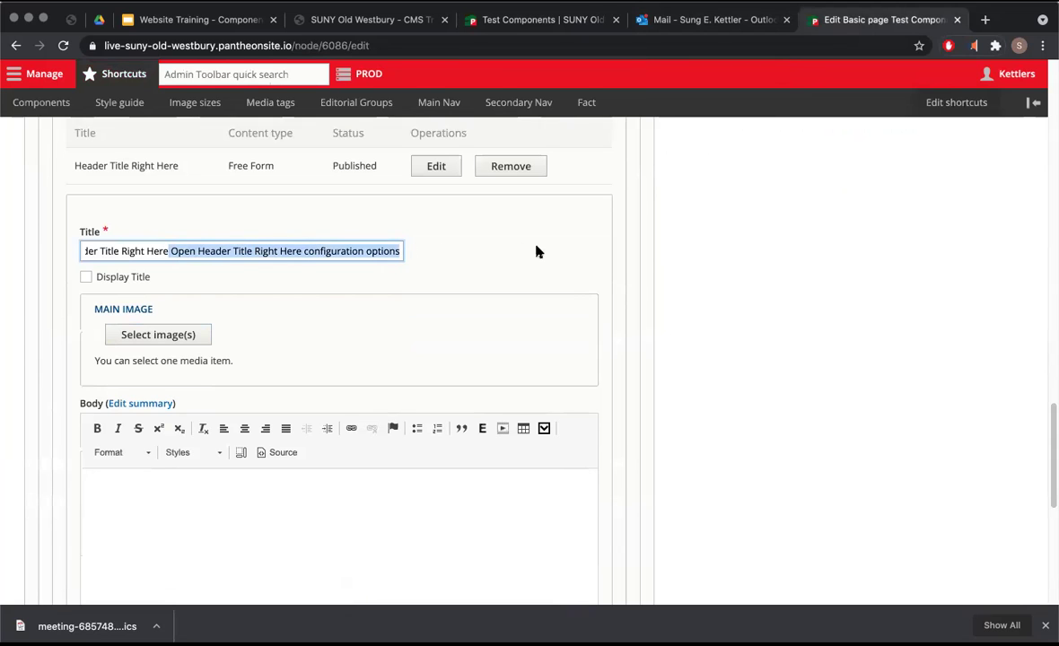
{"action": "key", "text": "BackSpace"}
{"action": "left_click", "coordinate": [86, 277]}
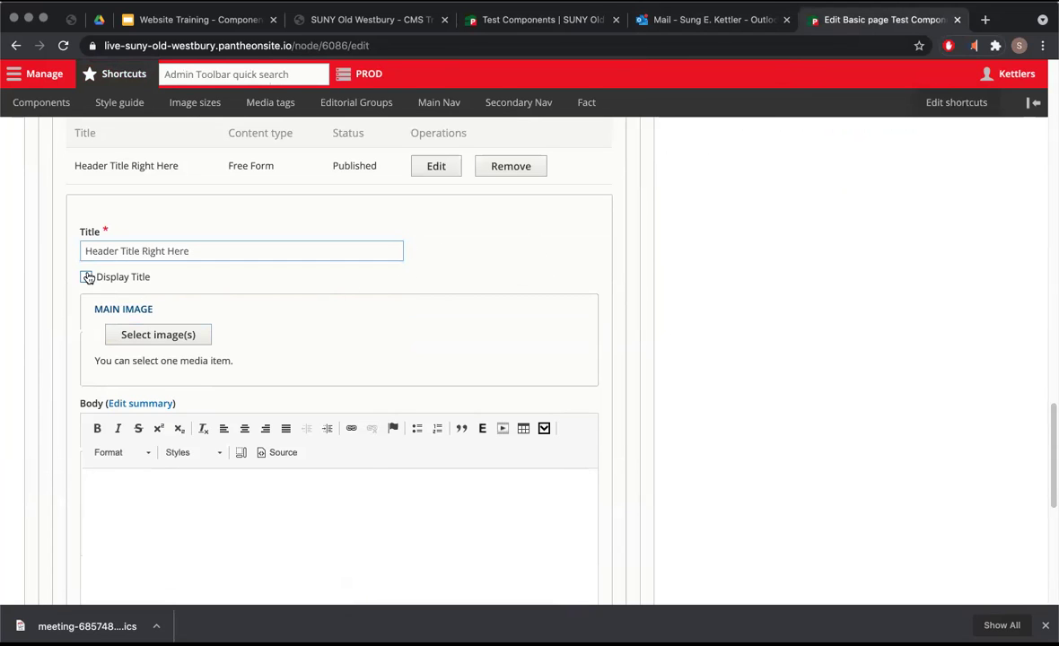
Copy the second column's "In hac habitasse platea dictumst" paragraph from the Test Components page into the second Free Form item's body.
{"action": "scroll", "coordinate": [241, 303], "scroll_direction": "down", "scroll_amount": 1}
{"action": "scroll", "coordinate": [243, 309], "scroll_direction": "down", "scroll_amount": 2}
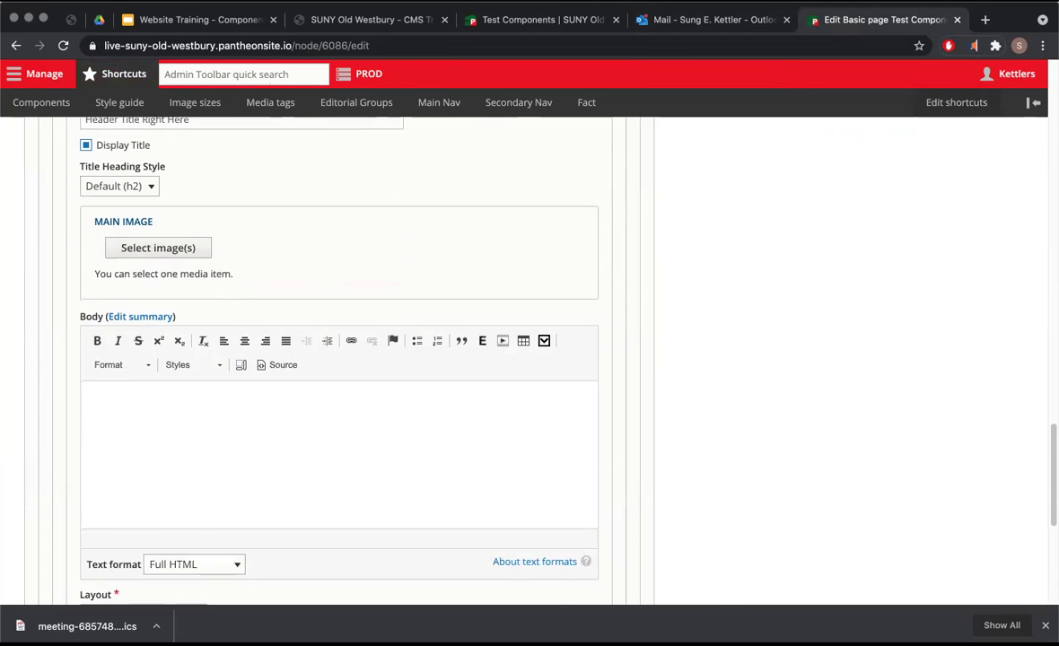
{"action": "left_click", "coordinate": [508, 18]}
{"action": "left_click_drag", "start_coordinate": [777, 388], "coordinate": [531, 354]}
{"action": "key", "text": "super+c"}
{"action": "left_click", "coordinate": [828, 20]}
{"action": "left_click", "coordinate": [123, 477]}
{"action": "key", "text": "super+v"}
Create the nodes for the second Free Form item and its parent grid, and save the page.
{"action": "scroll", "coordinate": [123, 478], "scroll_direction": "down", "scroll_amount": 3}
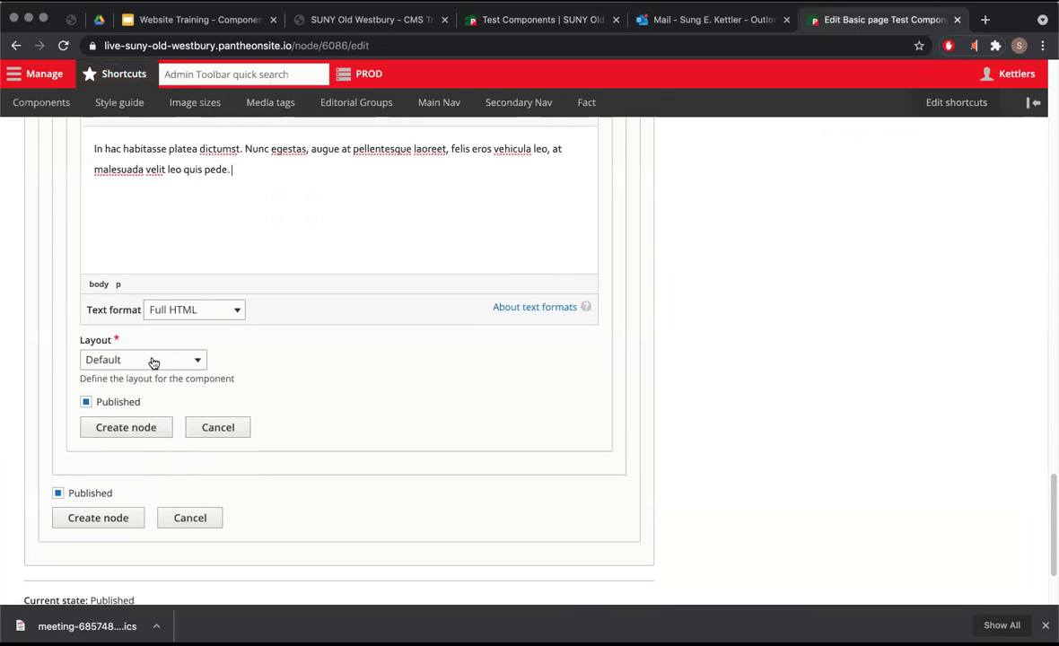
{"action": "left_click", "coordinate": [126, 435]}
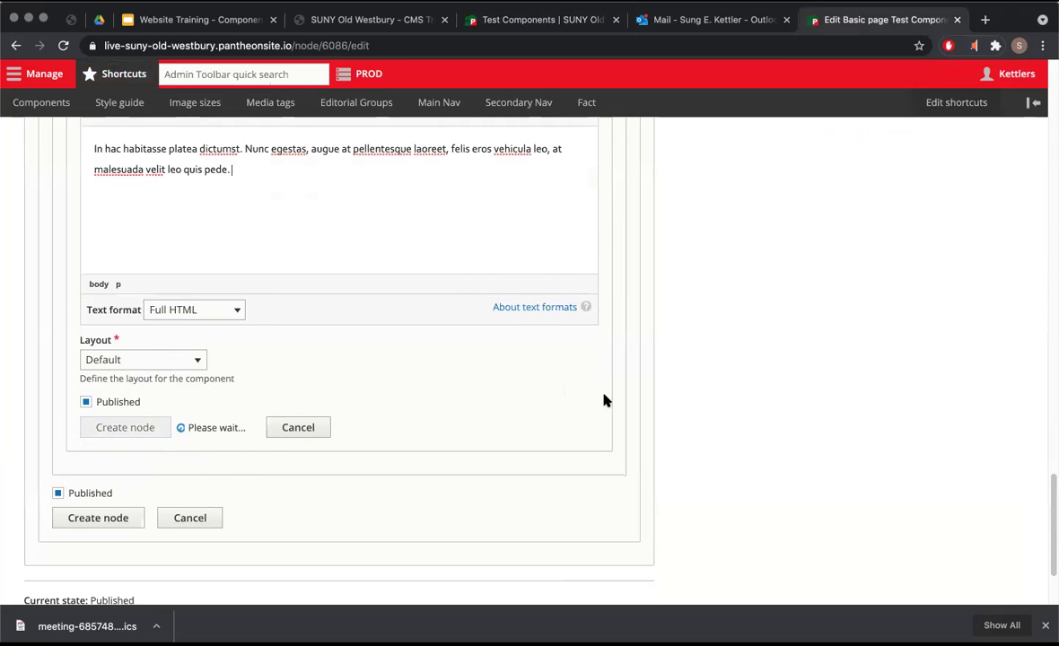
{"action": "left_click", "coordinate": [109, 385]}
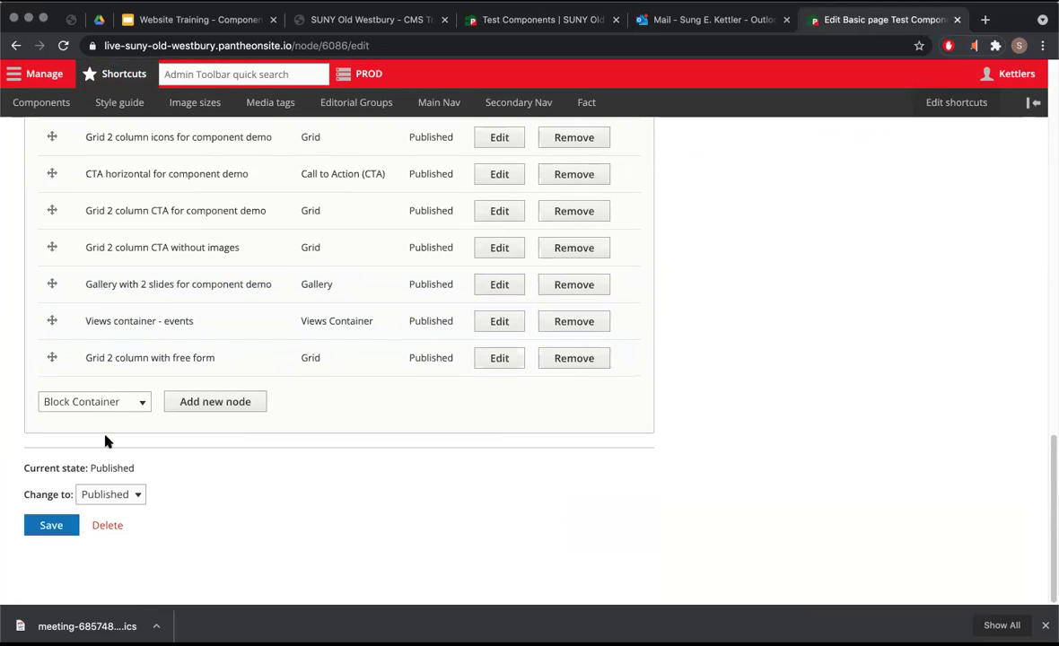
{"action": "left_click", "coordinate": [41, 525]}
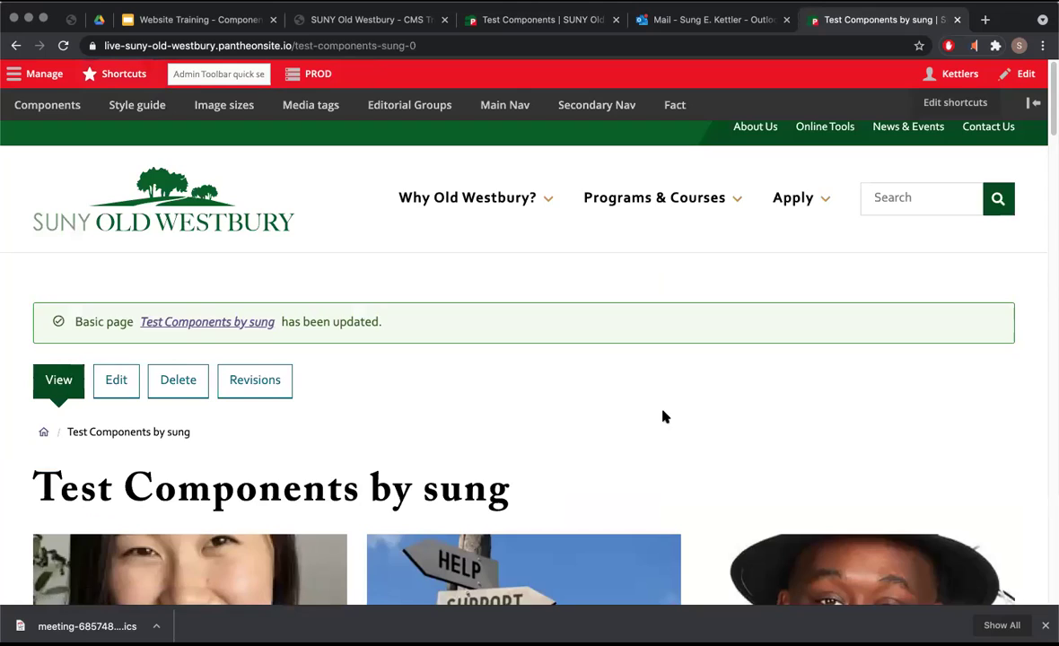
Compare the saved two-column free form grid with the same section on the Test Components page.
{"action": "scroll", "coordinate": [646, 374], "scroll_direction": "down", "scroll_amount": 15}
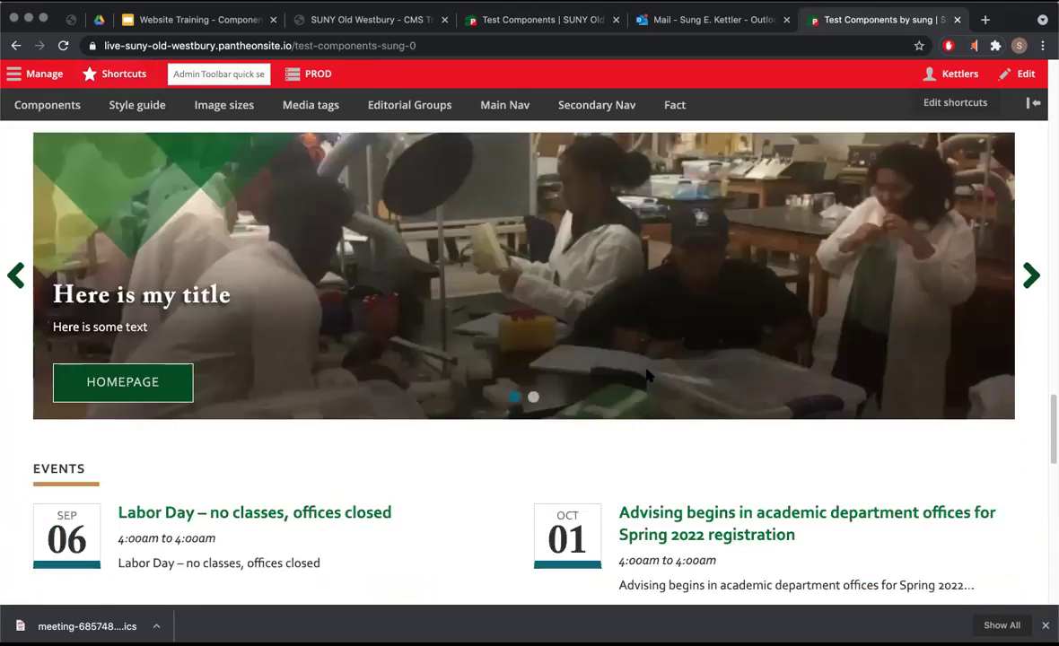
{"action": "scroll", "coordinate": [646, 374], "scroll_direction": "down", "scroll_amount": 9}
{"action": "scroll", "coordinate": [646, 374], "scroll_direction": "up", "scroll_amount": 3}
{"action": "left_click_drag", "start_coordinate": [902, 421], "coordinate": [16, 323]}
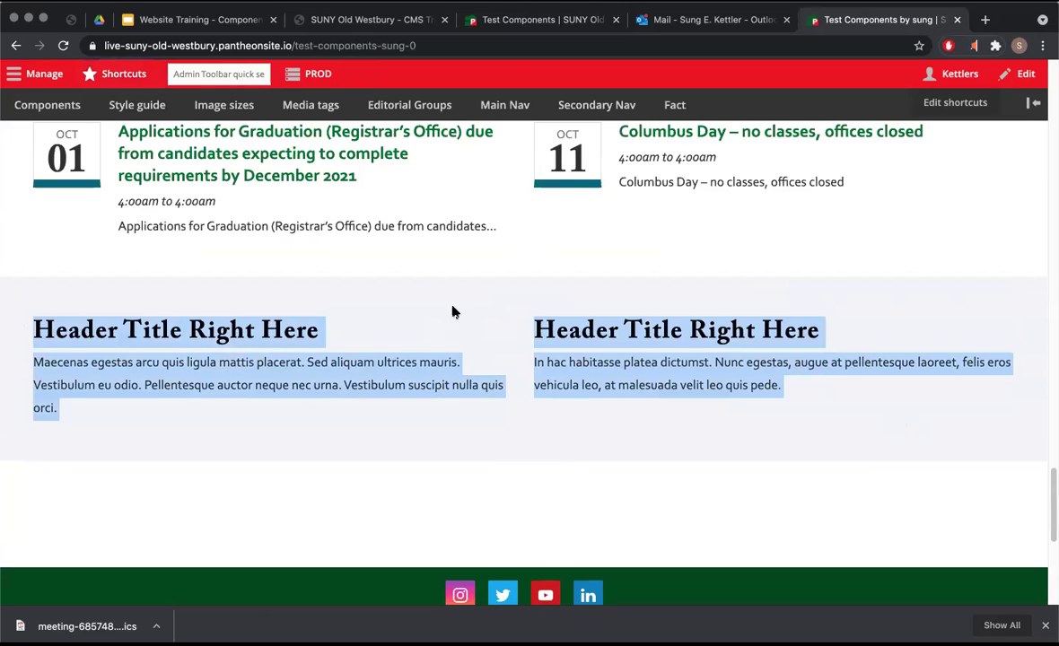
{"action": "left_click", "coordinate": [521, 20]}
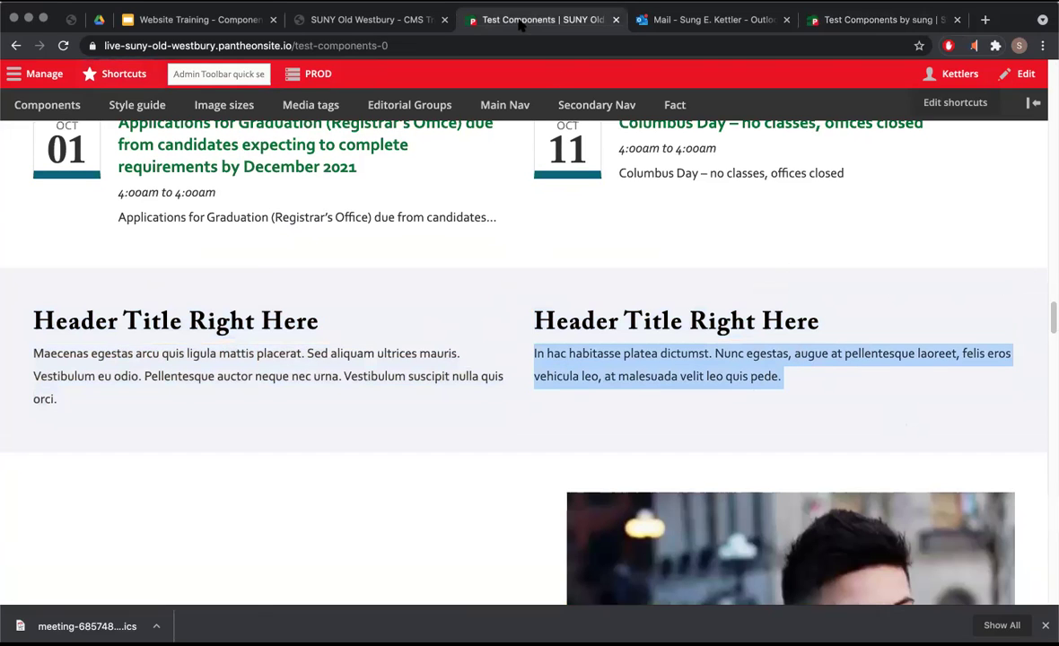
Check the training slide's component list and locate the Free Form With Image example on the Test Components page.
{"action": "left_click", "coordinate": [179, 20]}
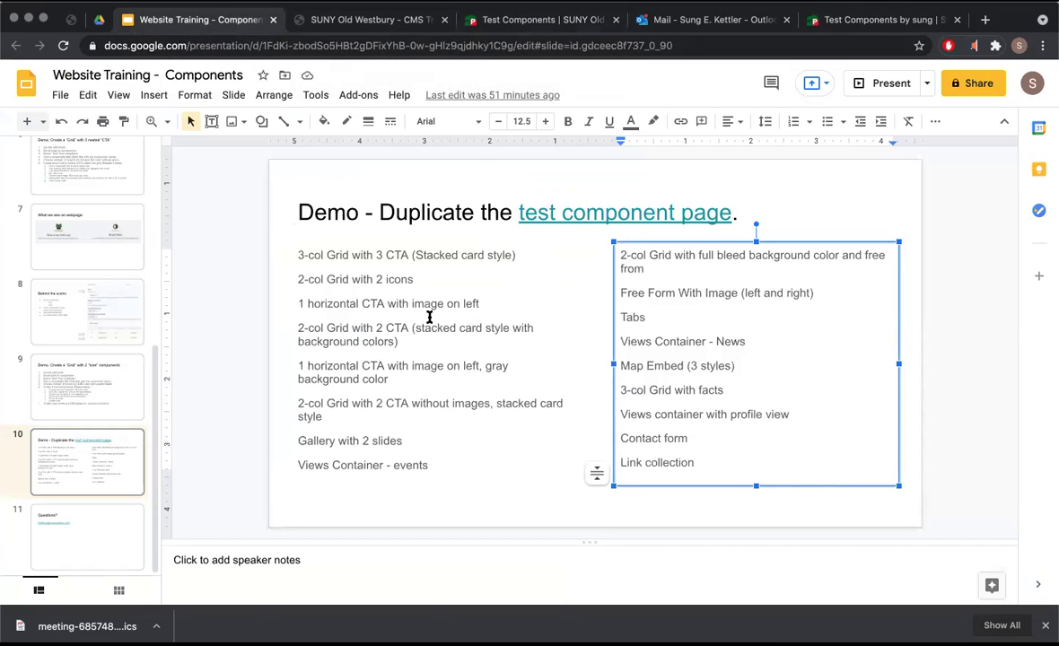
{"action": "left_click", "coordinate": [496, 16]}
{"action": "scroll", "coordinate": [423, 431], "scroll_direction": "down", "scroll_amount": 5}
{"action": "scroll", "coordinate": [423, 431], "scroll_direction": "up", "scroll_amount": 1}
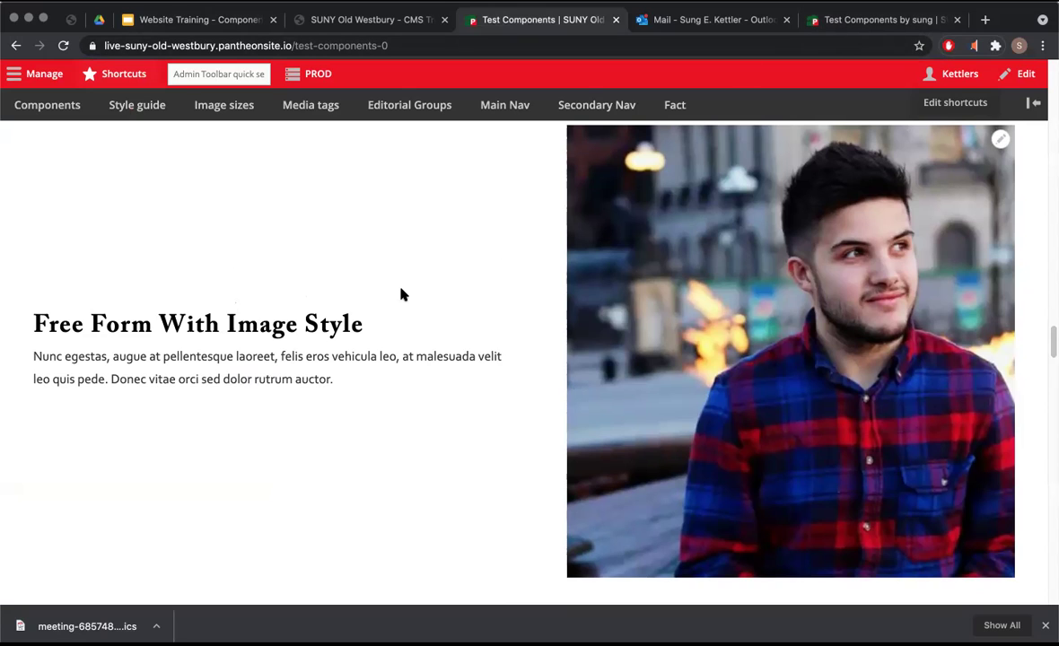
Open the test page for editing and add a Free Form node to the page's components.
{"action": "left_click", "coordinate": [836, 22]}
{"action": "scroll", "coordinate": [409, 287], "scroll_direction": "up", "scroll_amount": 15}
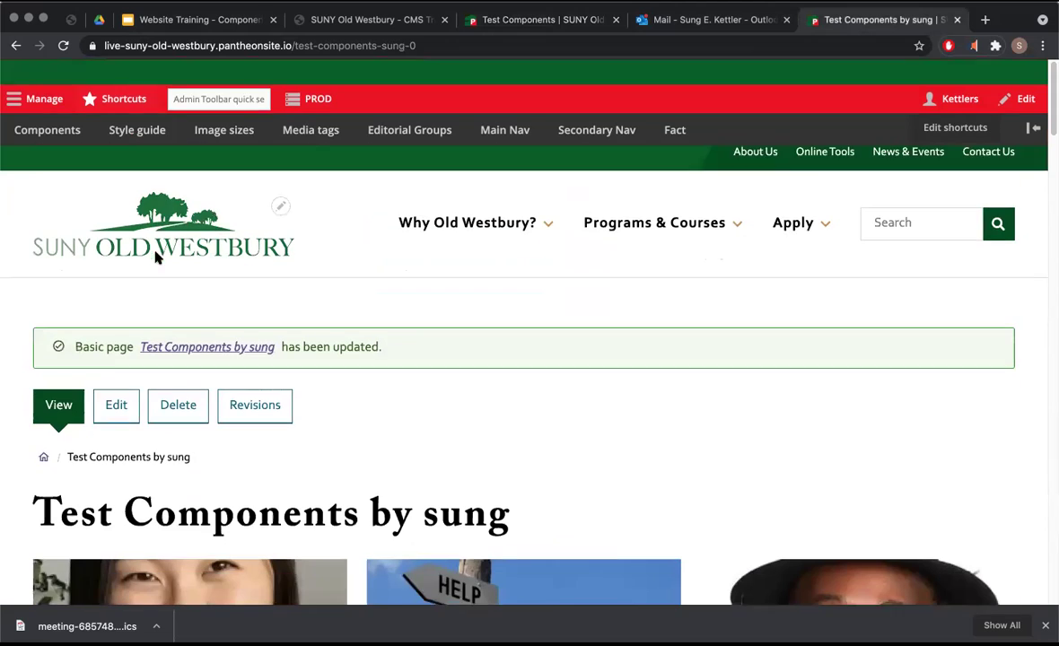
{"action": "left_click", "coordinate": [116, 379]}
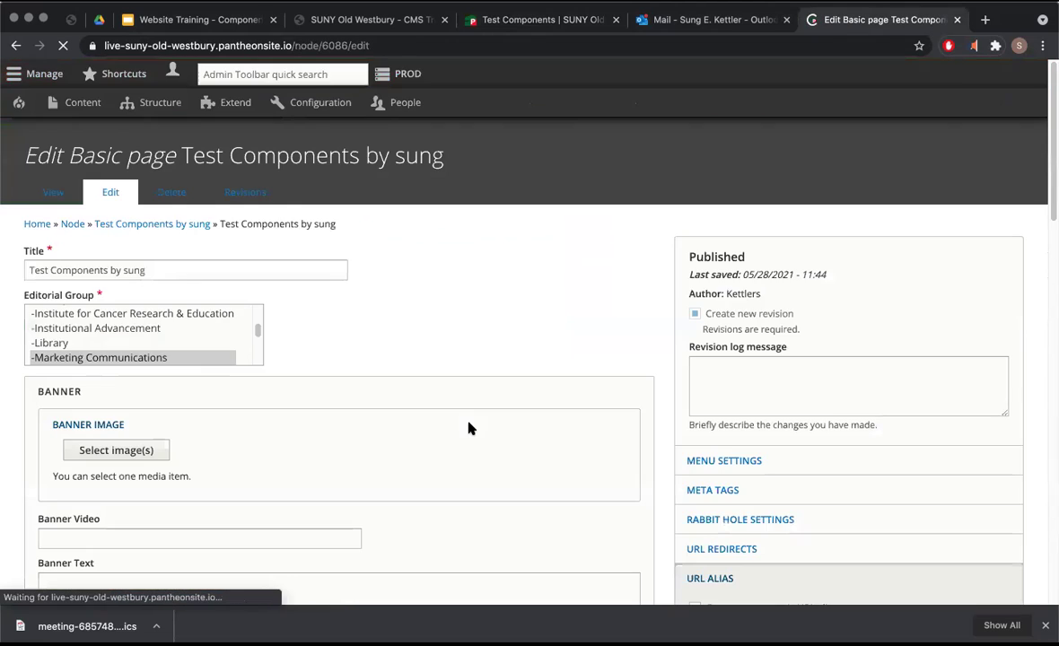
{"action": "scroll", "coordinate": [468, 428], "scroll_direction": "down", "scroll_amount": 15}
{"action": "scroll", "coordinate": [350, 390], "scroll_direction": "up", "scroll_amount": 3}
{"action": "scroll", "coordinate": [350, 390], "scroll_direction": "down", "scroll_amount": 3}
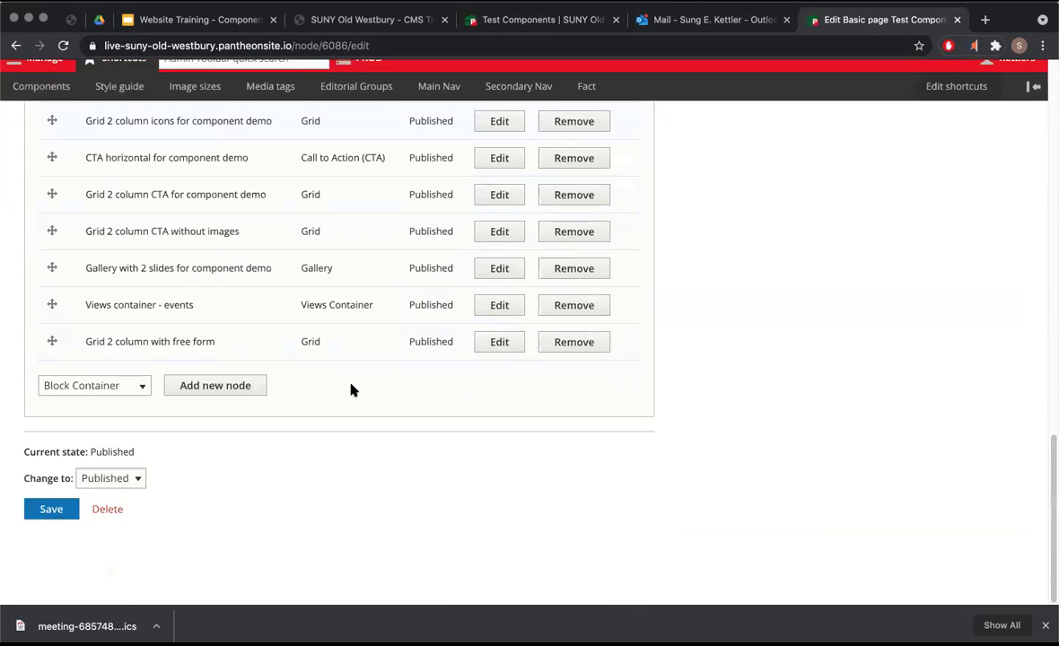
{"action": "left_click", "coordinate": [94, 401]}
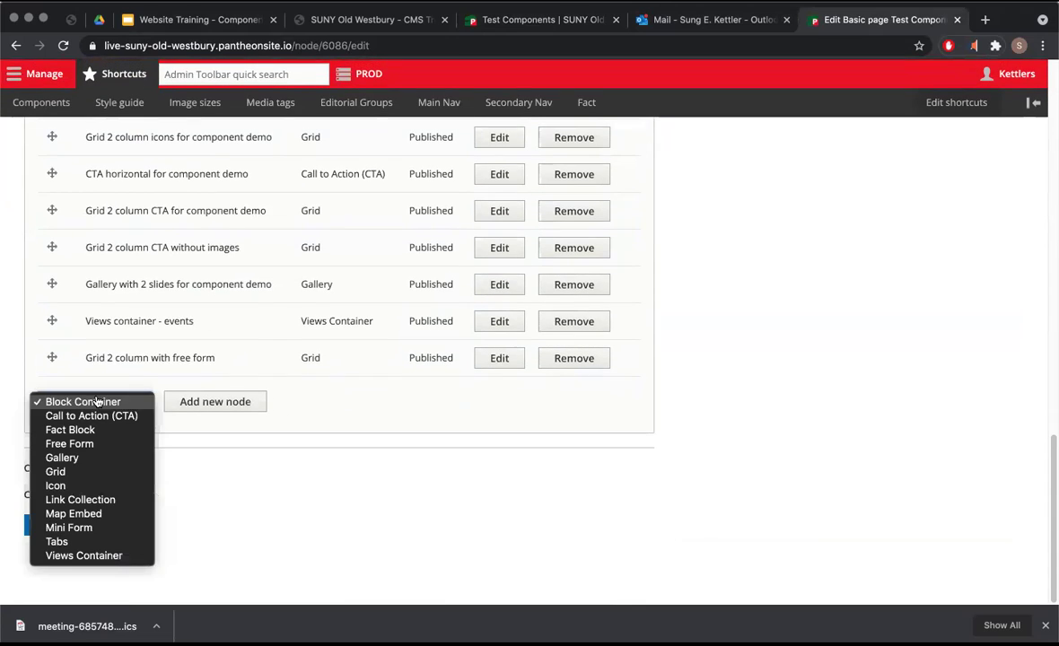
{"action": "left_click", "coordinate": [104, 444]}
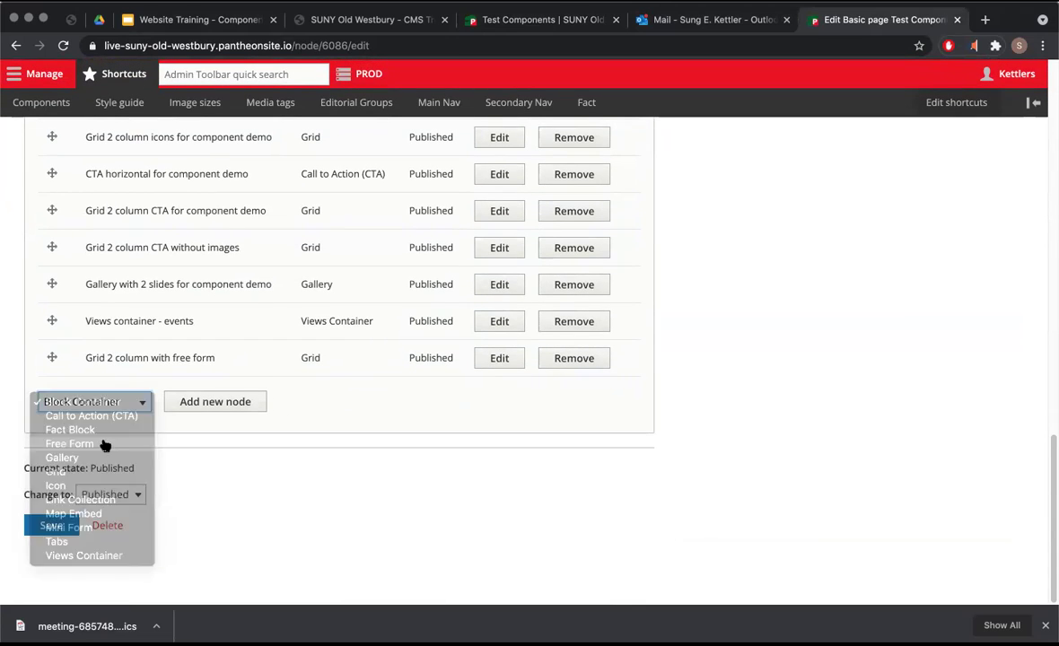
{"action": "left_click", "coordinate": [203, 408]}
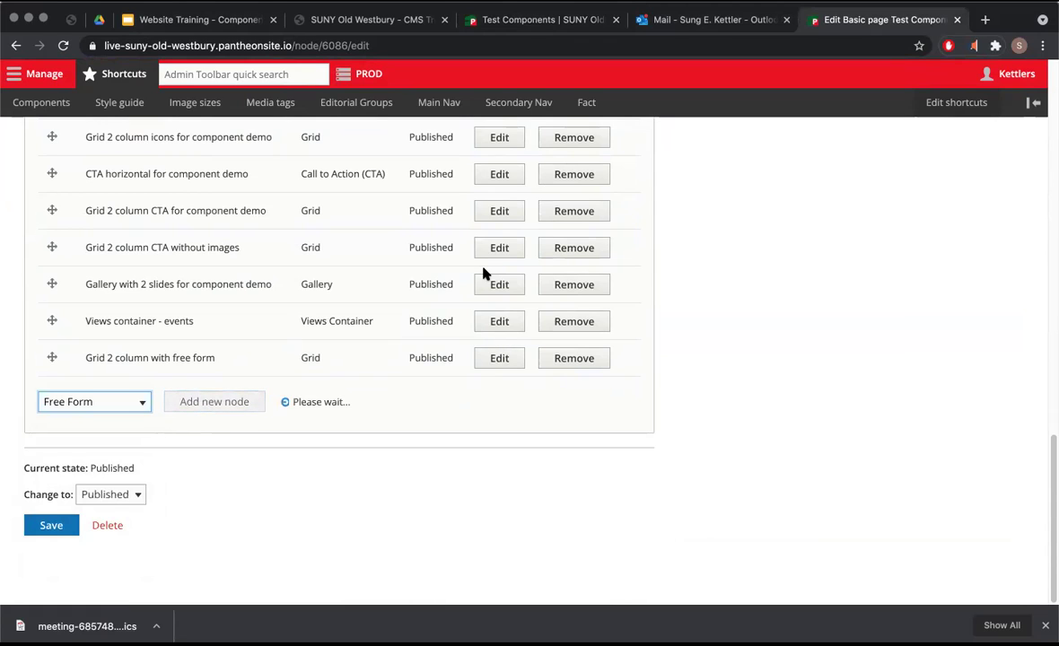
Copy the "Free Form With Image Style" header from the Test Components page into the node's title and turn on Display Title.
{"action": "scroll", "coordinate": [288, 383], "scroll_direction": "down", "scroll_amount": 3}
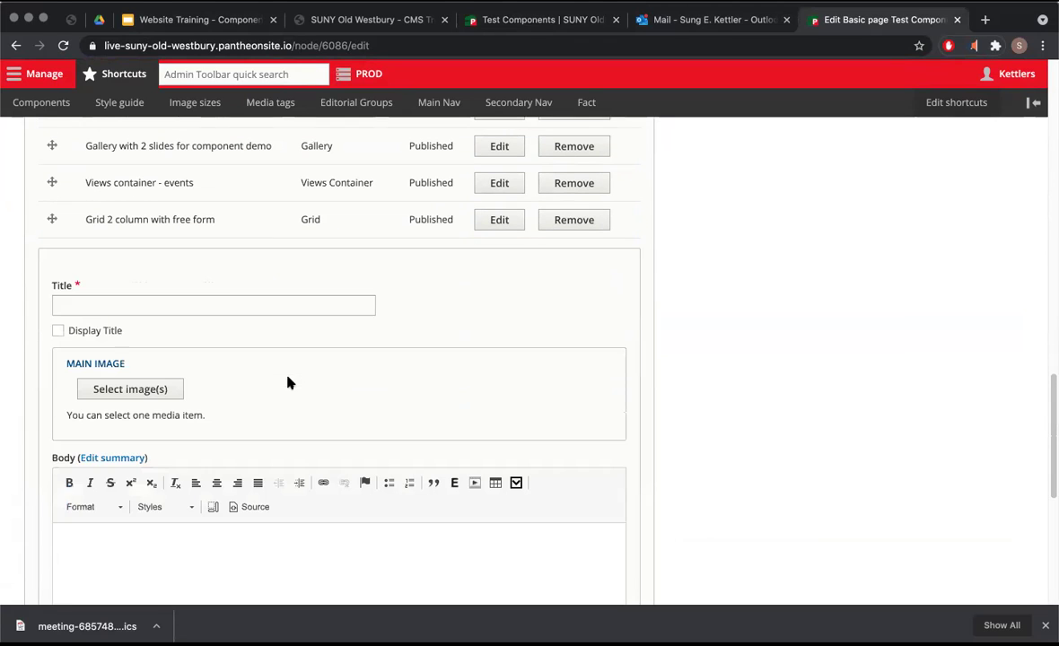
{"action": "left_click", "coordinate": [240, 306]}
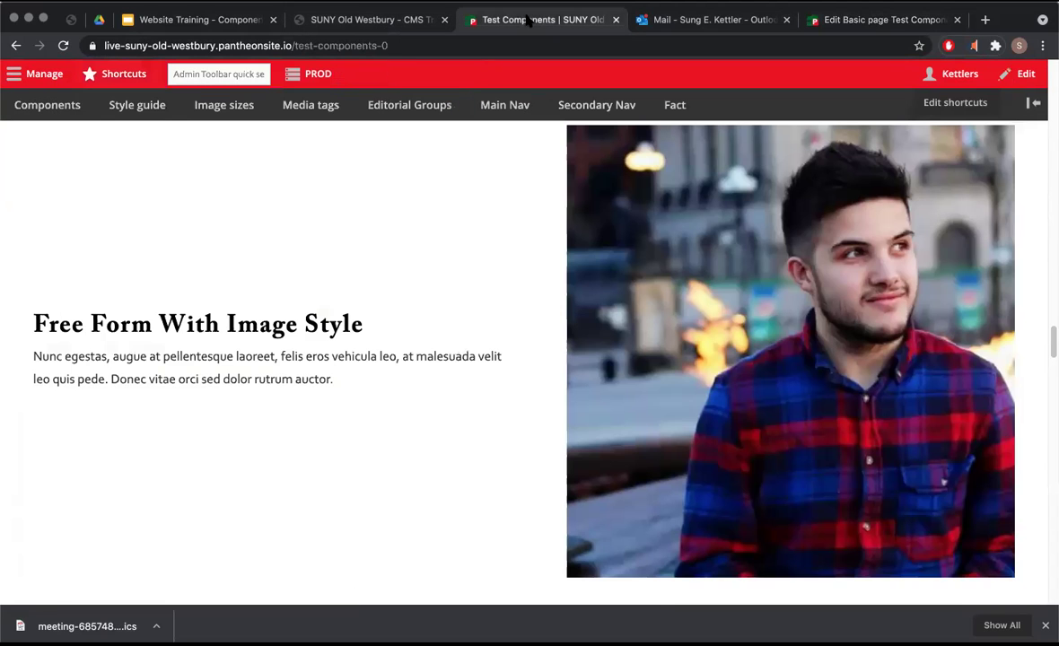
{"action": "left_click", "coordinate": [470, 18]}
{"action": "left_click_drag", "start_coordinate": [363, 334], "coordinate": [34, 327]}
{"action": "key", "text": "ctrl+c"}
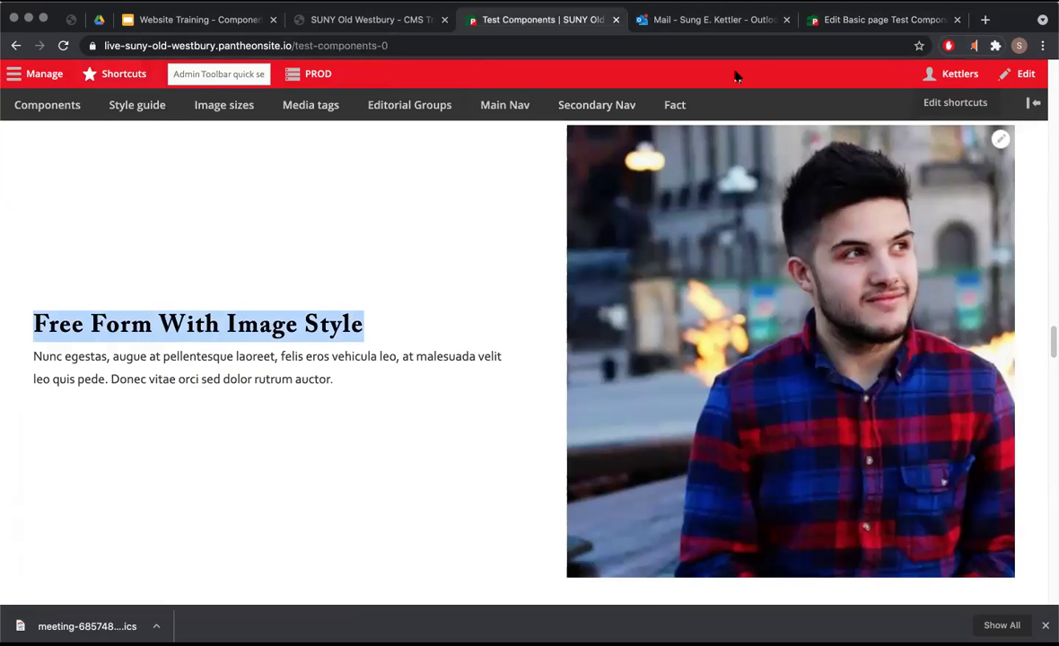
{"action": "left_click", "coordinate": [884, 19]}
{"action": "key", "text": "ctrl+v"}
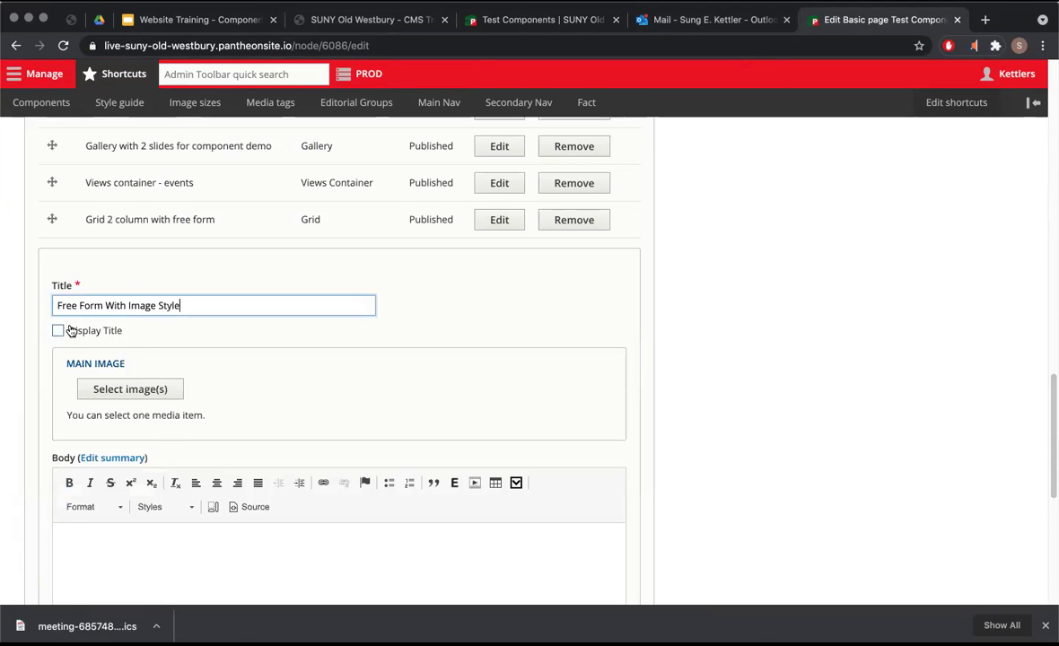
{"action": "left_click", "coordinate": [57, 331]}
Choose the existing portrait of the person with glasses and long braids as the Free Form node's main image.
{"action": "scroll", "coordinate": [273, 371], "scroll_direction": "down", "scroll_amount": 3}
{"action": "left_click", "coordinate": [142, 301]}
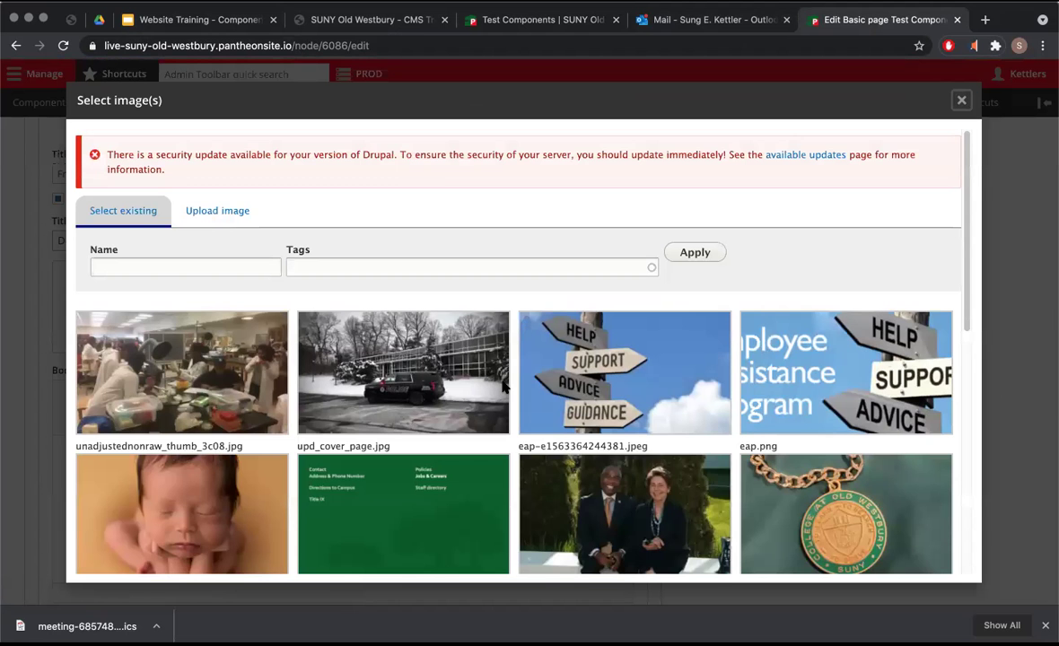
{"action": "scroll", "coordinate": [503, 386], "scroll_direction": "down", "scroll_amount": 2}
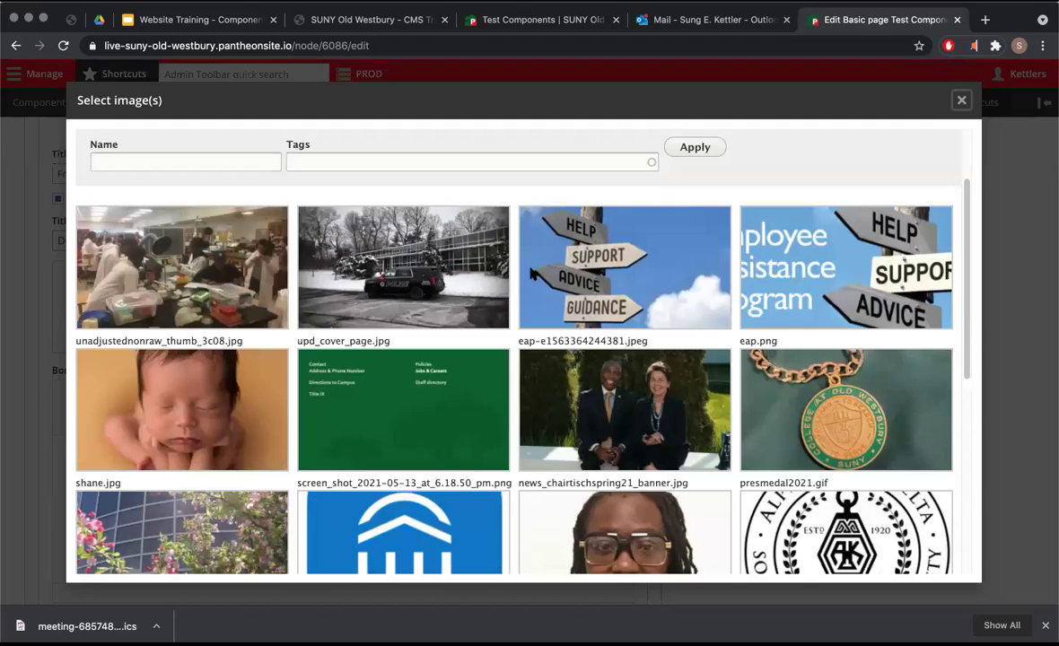
{"action": "scroll", "coordinate": [538, 323], "scroll_direction": "down", "scroll_amount": 9}
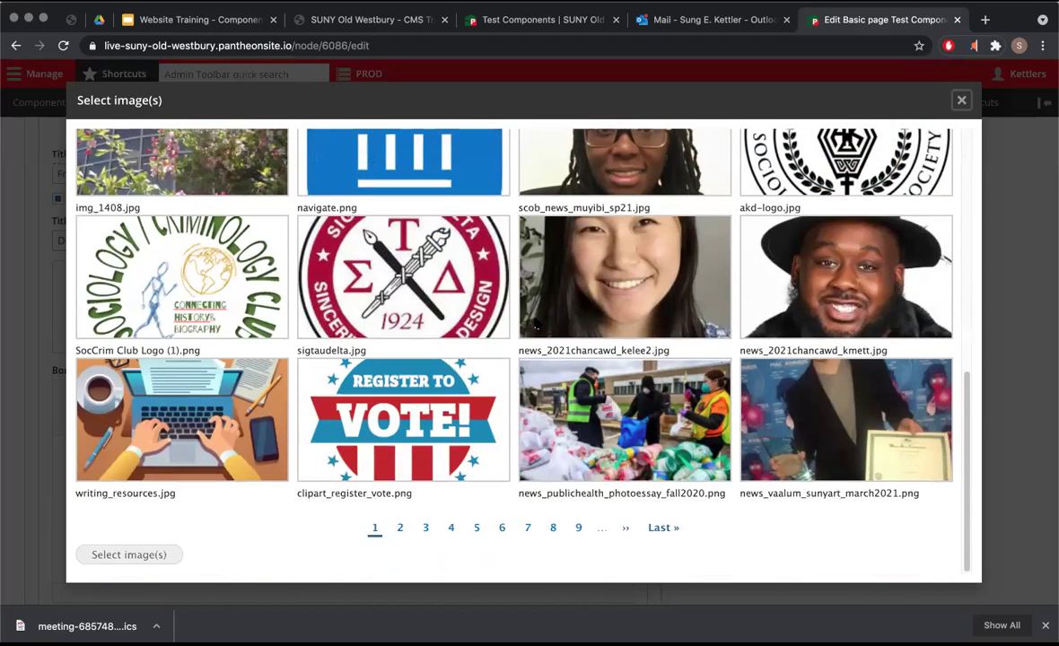
{"action": "left_click", "coordinate": [607, 180]}
{"action": "left_click", "coordinate": [153, 554]}
{"action": "scroll", "coordinate": [203, 500], "scroll_direction": "down", "scroll_amount": 8}
{"action": "scroll", "coordinate": [203, 501], "scroll_direction": "down", "scroll_amount": 5}
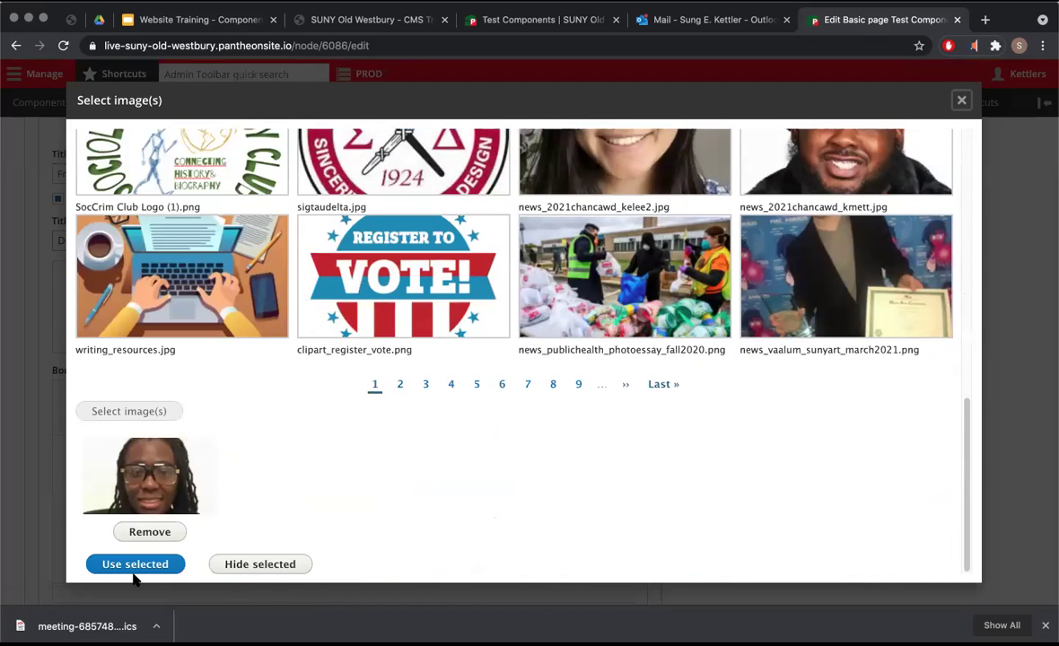
{"action": "left_click", "coordinate": [137, 566]}
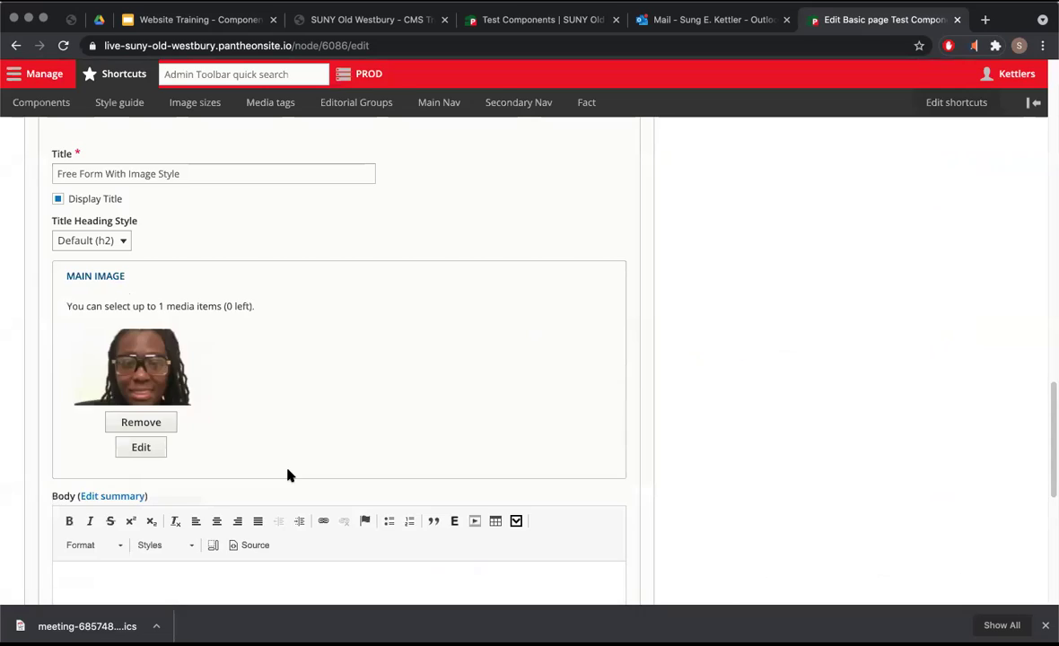
Copy the "Nunc egestas, augue at pellentesque laoreet" paragraph from the Test Components page into the Free Form node's body.
{"action": "scroll", "coordinate": [288, 473], "scroll_direction": "down", "scroll_amount": 5}
{"action": "left_click", "coordinate": [567, 12]}
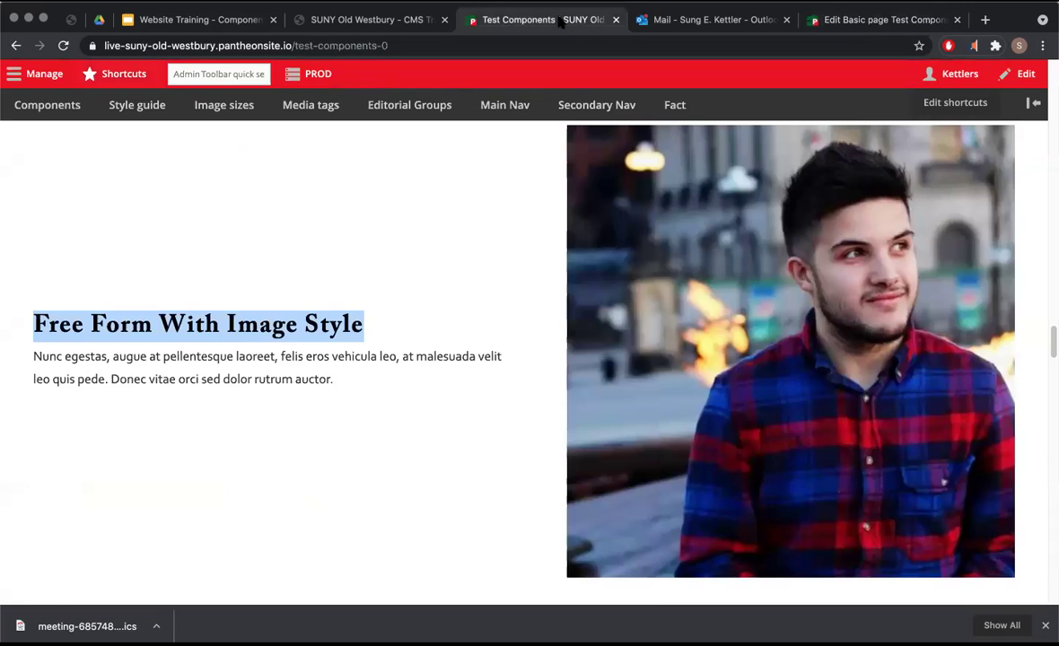
{"action": "triple_click", "coordinate": [130, 358]}
{"action": "left_click", "coordinate": [11, 362]}
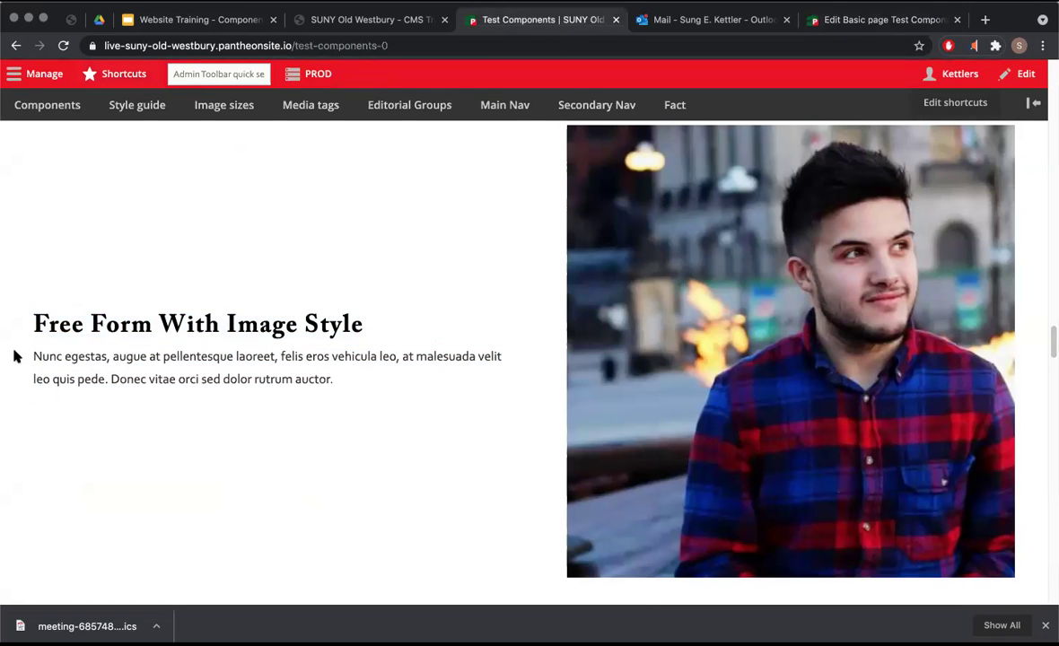
{"action": "triple_click", "coordinate": [35, 353]}
{"action": "key", "text": "ctrl+c"}
{"action": "left_click", "coordinate": [884, 19]}
{"action": "left_click", "coordinate": [272, 314]}
{"action": "key", "text": "ctrl+v"}
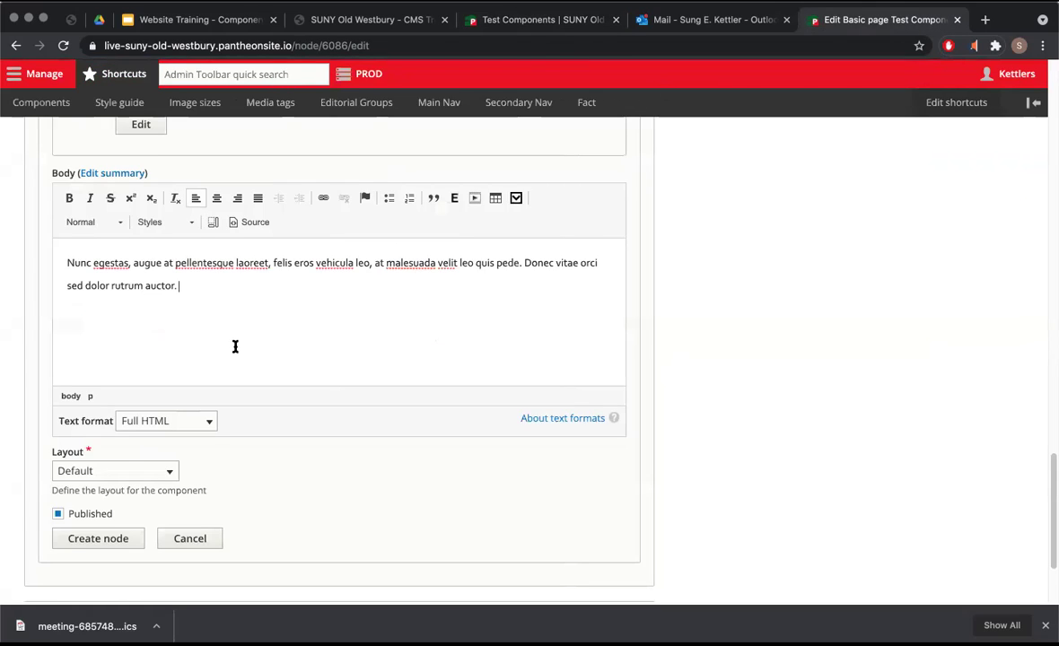
Set the Free Form node's layout to Text on the Left Side and create the node.
{"action": "scroll", "coordinate": [235, 347], "scroll_direction": "down", "scroll_amount": 3}
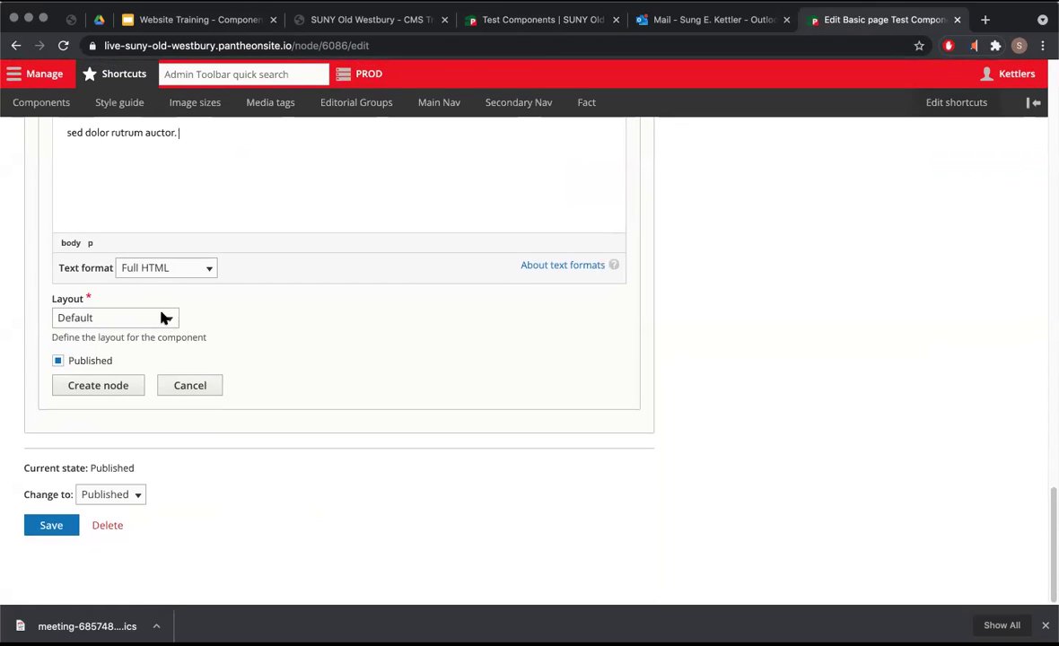
{"action": "left_click", "coordinate": [164, 317]}
{"action": "left_click", "coordinate": [156, 331]}
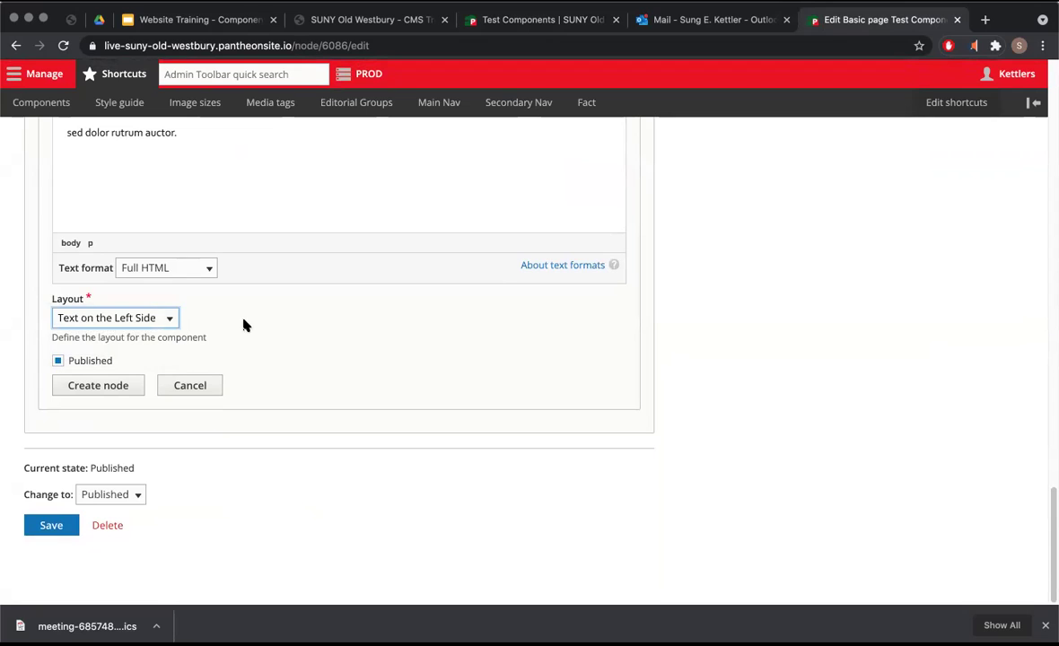
{"action": "left_click", "coordinate": [123, 392]}
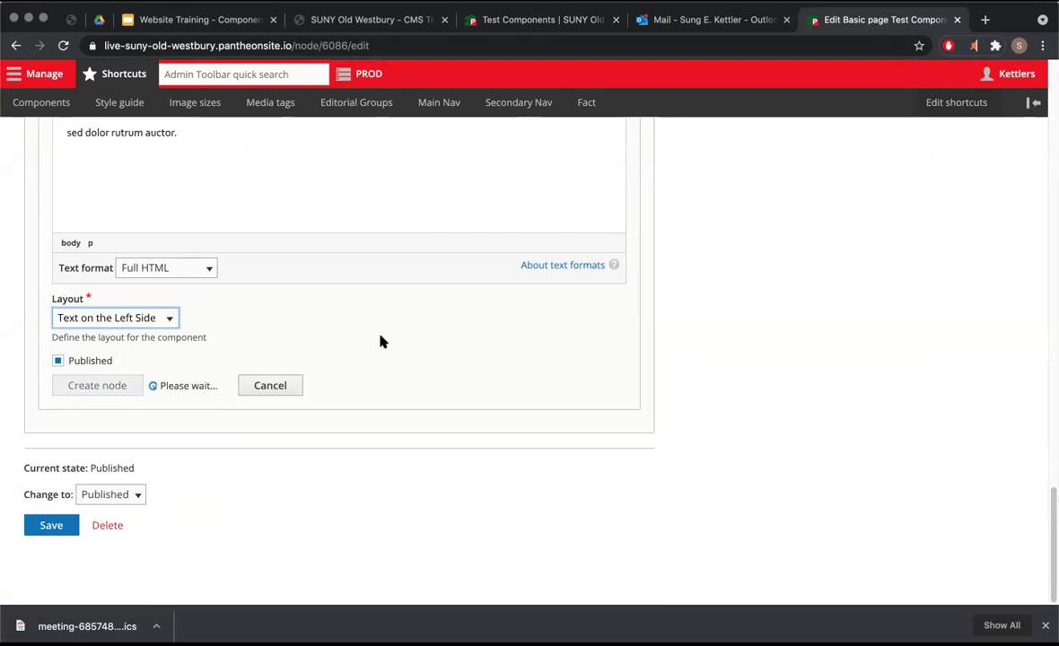
Save the test page and view the new Free Form With Image Style component on it.
{"action": "left_click", "coordinate": [51, 525]}
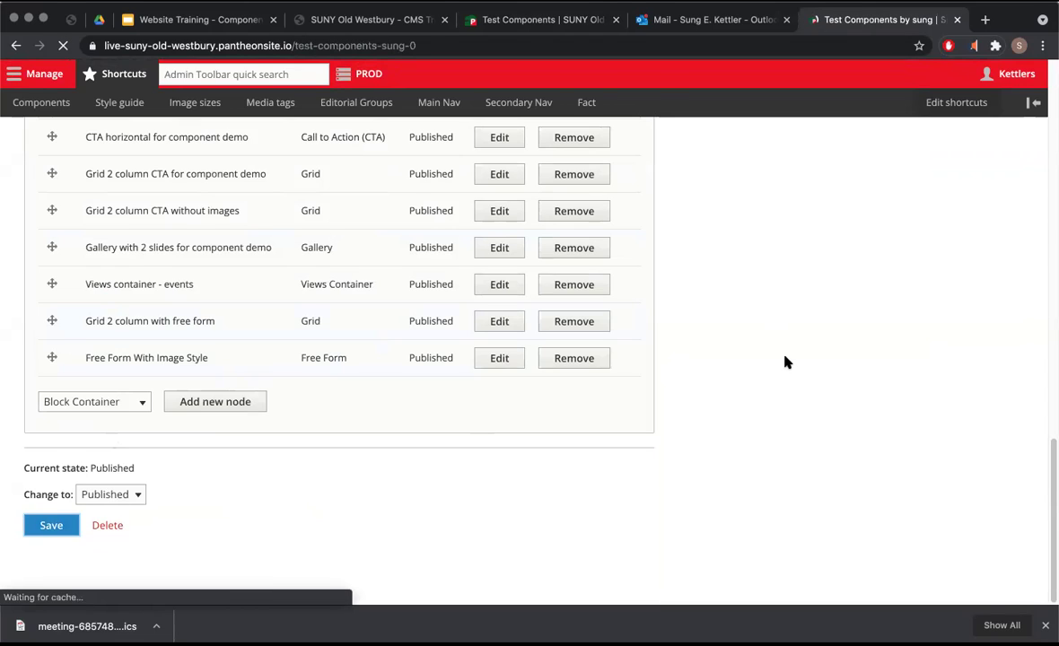
{"action": "scroll", "coordinate": [691, 395], "scroll_direction": "down", "scroll_amount": 4}
{"action": "scroll", "coordinate": [687, 397], "scroll_direction": "down", "scroll_amount": 20}
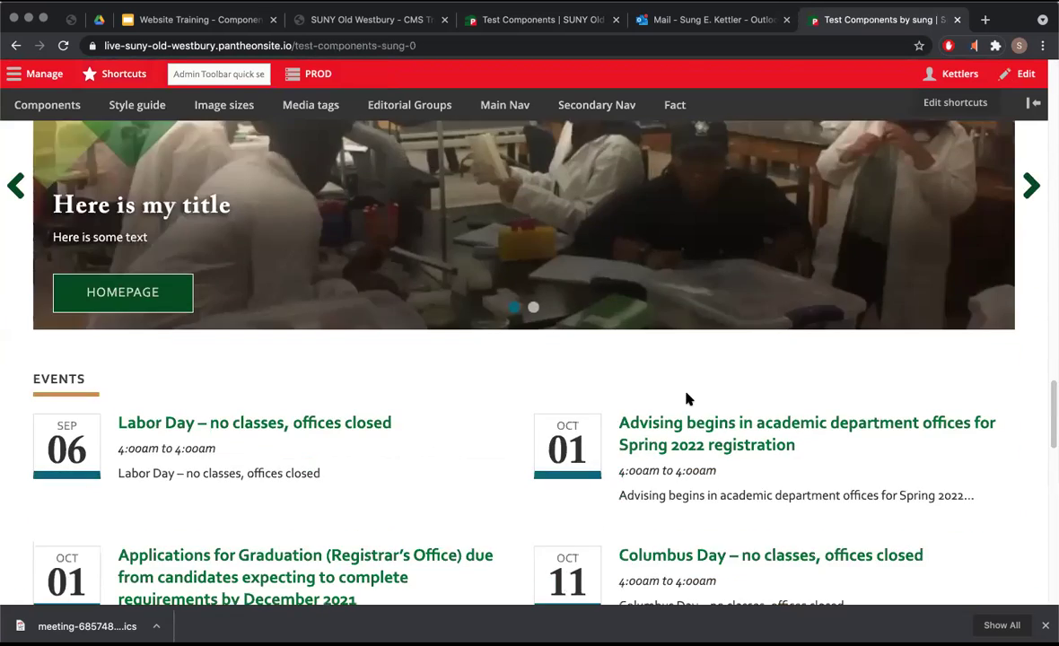
{"action": "scroll", "coordinate": [687, 398], "scroll_direction": "up", "scroll_amount": 2}
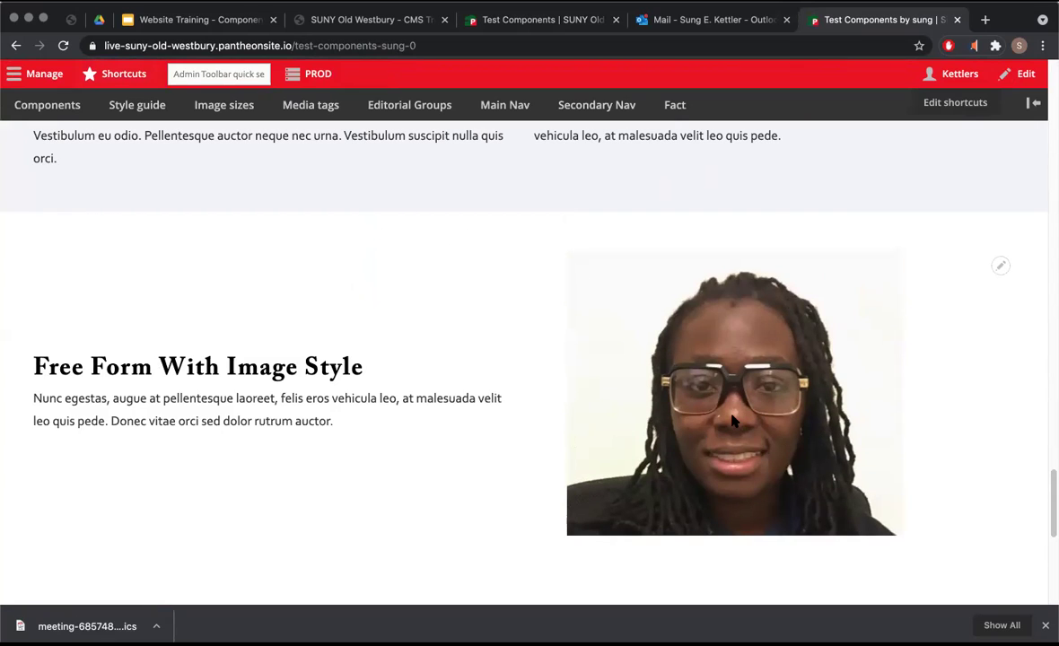
Compare the new Free Form With Image Style component with the original on the Test Components page.
{"action": "left_click", "coordinate": [539, 23]}
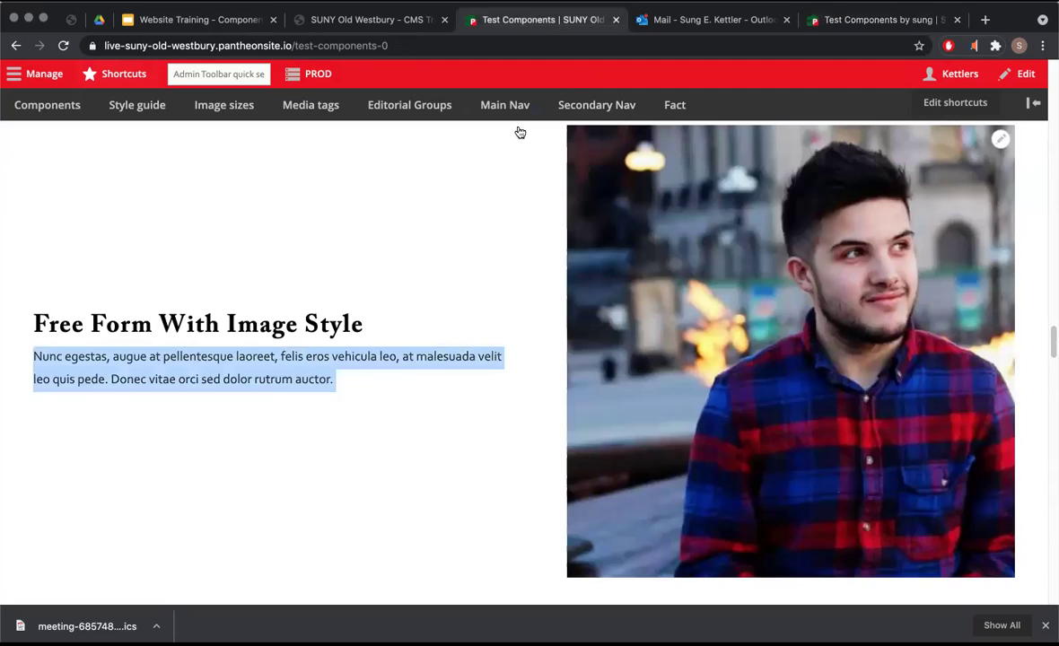
{"action": "scroll", "coordinate": [508, 288], "scroll_direction": "up", "scroll_amount": 2}
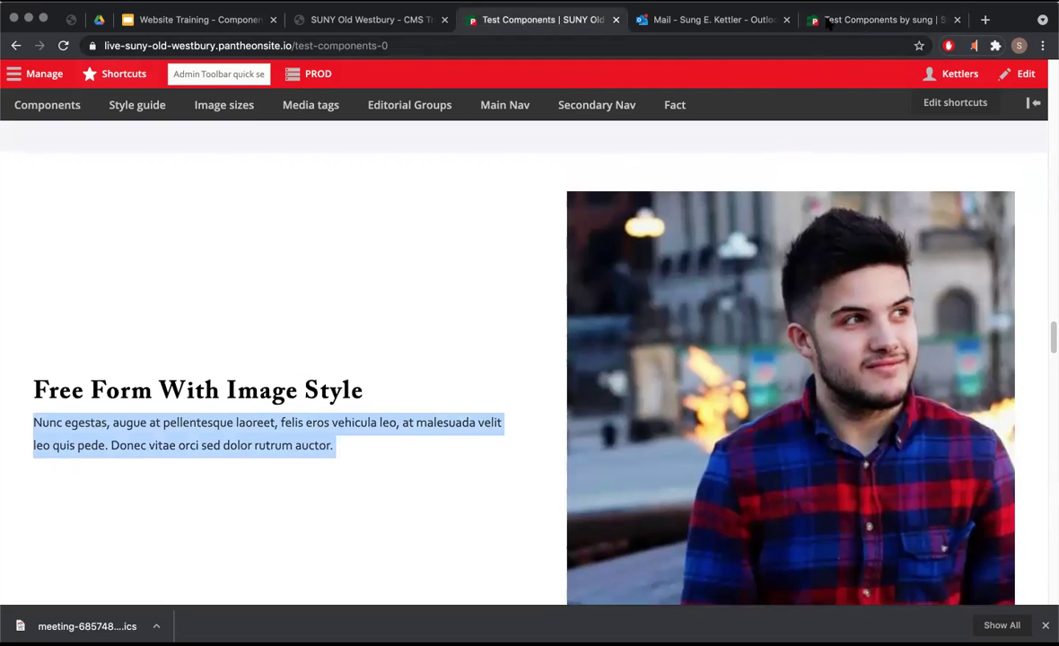
{"action": "left_click", "coordinate": [861, 20]}
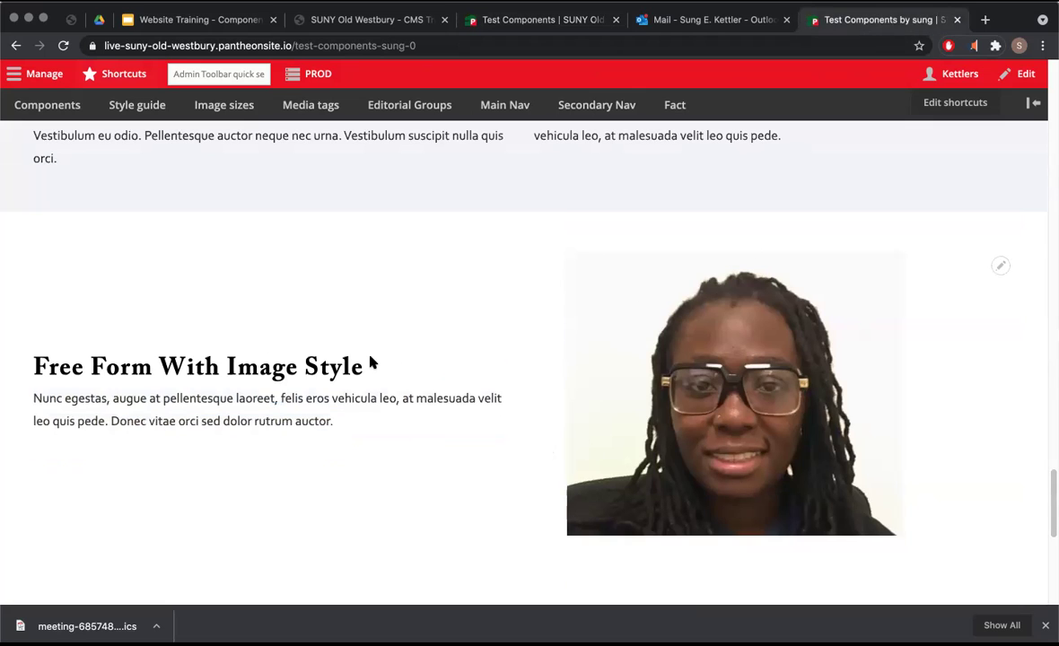
{"action": "scroll", "coordinate": [372, 362], "scroll_direction": "down", "scroll_amount": 3}
{"action": "scroll", "coordinate": [372, 362], "scroll_direction": "up", "scroll_amount": 2}
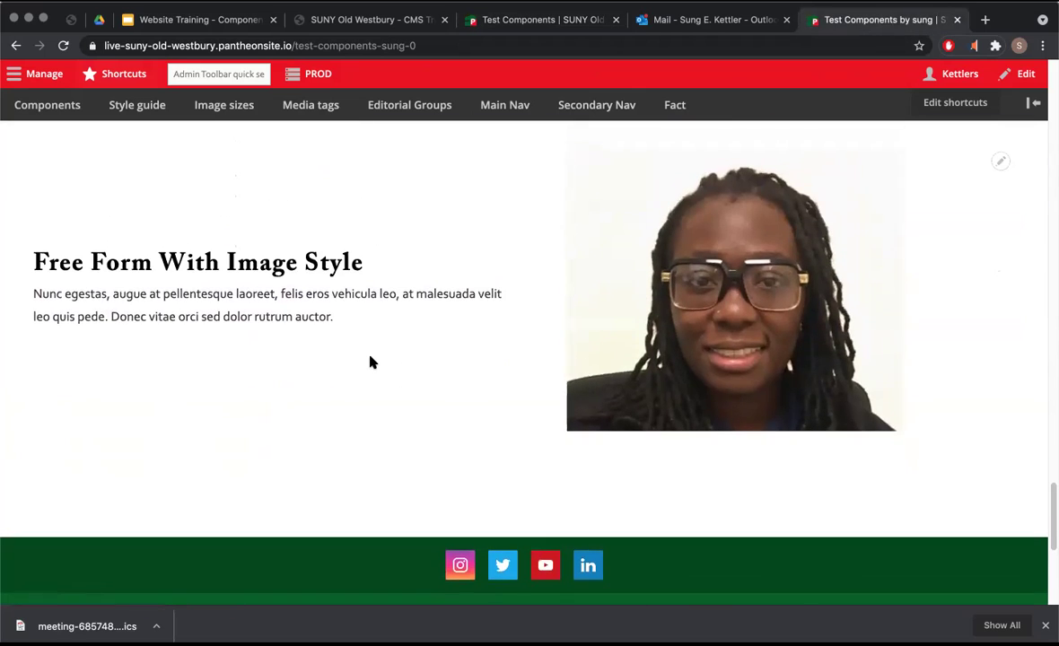
{"action": "scroll", "coordinate": [372, 361], "scroll_direction": "up", "scroll_amount": 2}
{"action": "scroll", "coordinate": [371, 362], "scroll_direction": "down", "scroll_amount": 1}
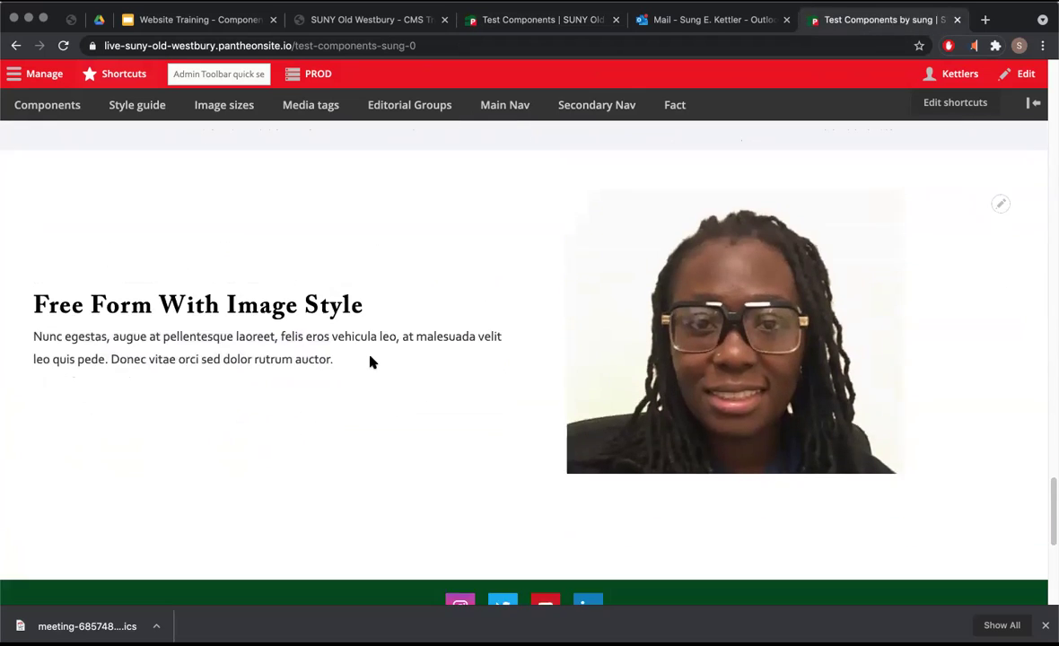
Examine the second Free Form With Image Style component and the tabs component below it on the Test Components page.
{"action": "left_click", "coordinate": [496, 21]}
{"action": "scroll", "coordinate": [413, 378], "scroll_direction": "down", "scroll_amount": 6}
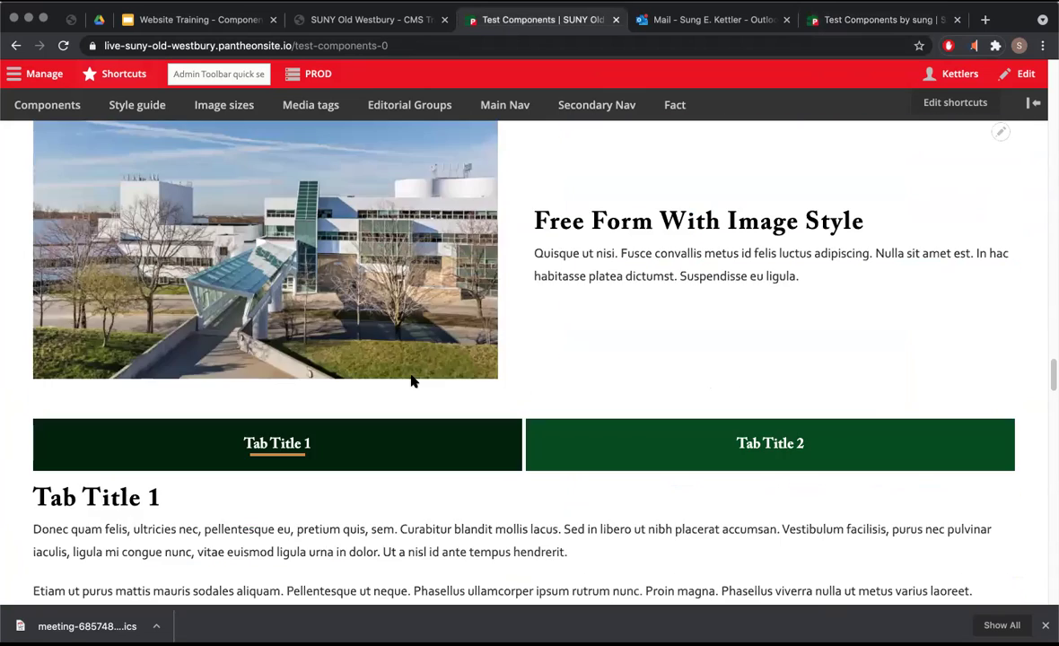
{"action": "scroll", "coordinate": [412, 380], "scroll_direction": "up", "scroll_amount": 1}
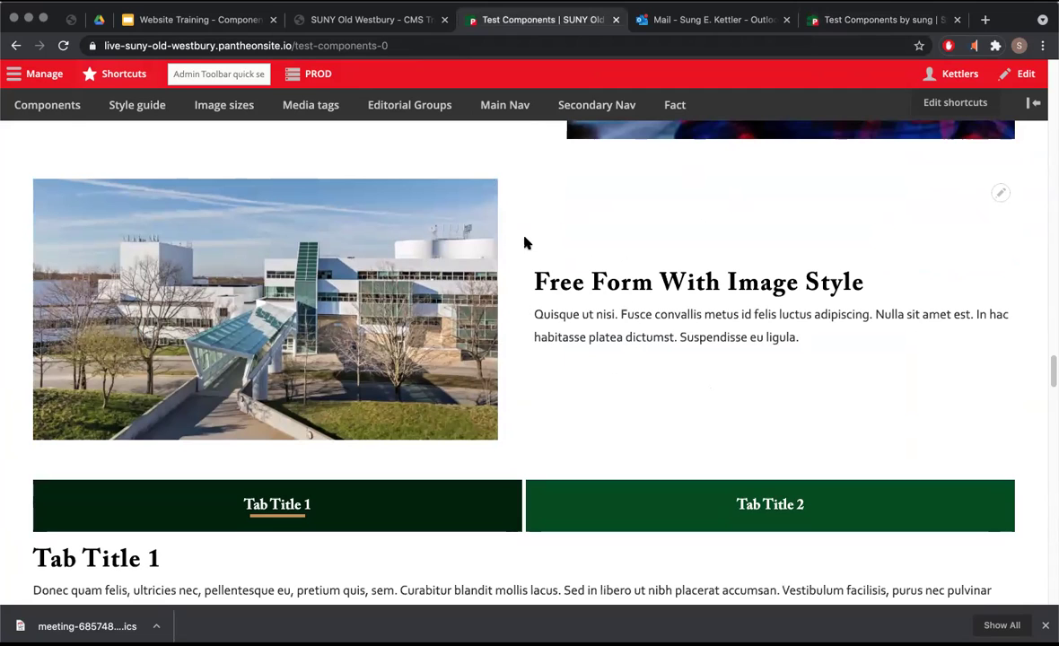
{"action": "scroll", "coordinate": [591, 362], "scroll_direction": "up", "scroll_amount": 4}
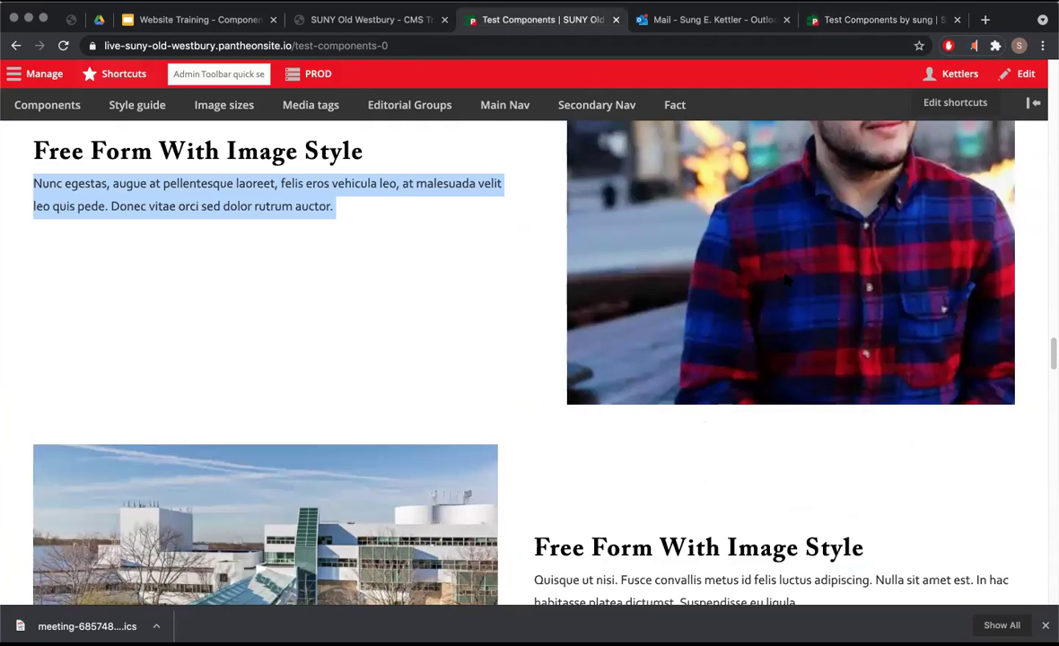
{"action": "scroll", "coordinate": [783, 275], "scroll_direction": "down", "scroll_amount": 2}
{"action": "scroll", "coordinate": [354, 105], "scroll_direction": "down", "scroll_amount": 3}
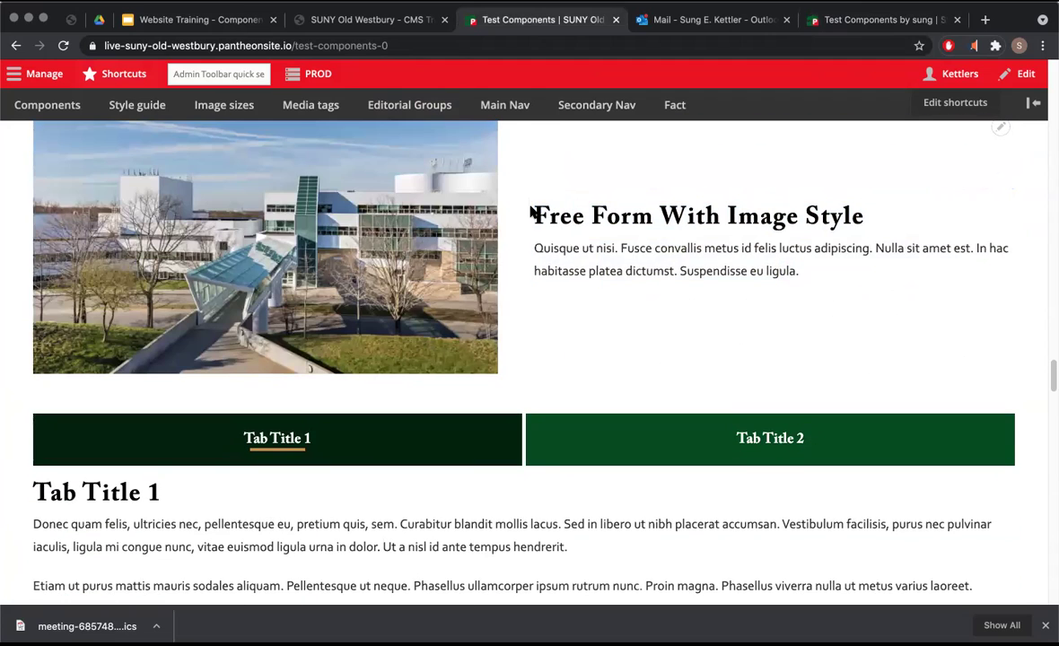
{"action": "scroll", "coordinate": [414, 236], "scroll_direction": "up", "scroll_amount": 3}
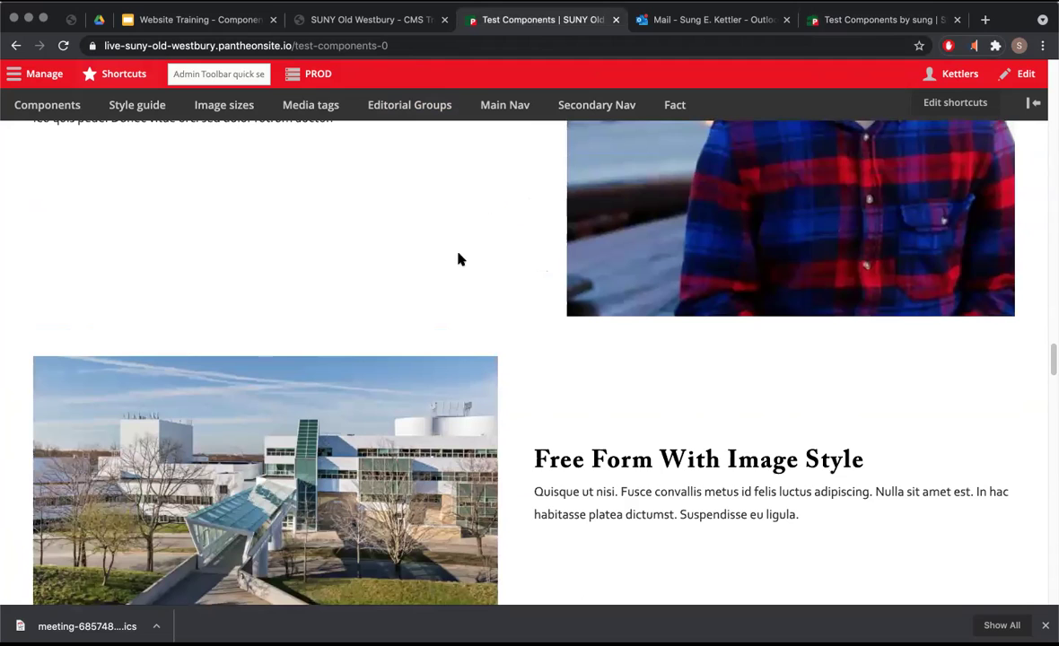
{"action": "scroll", "coordinate": [368, 332], "scroll_direction": "down", "scroll_amount": 4}
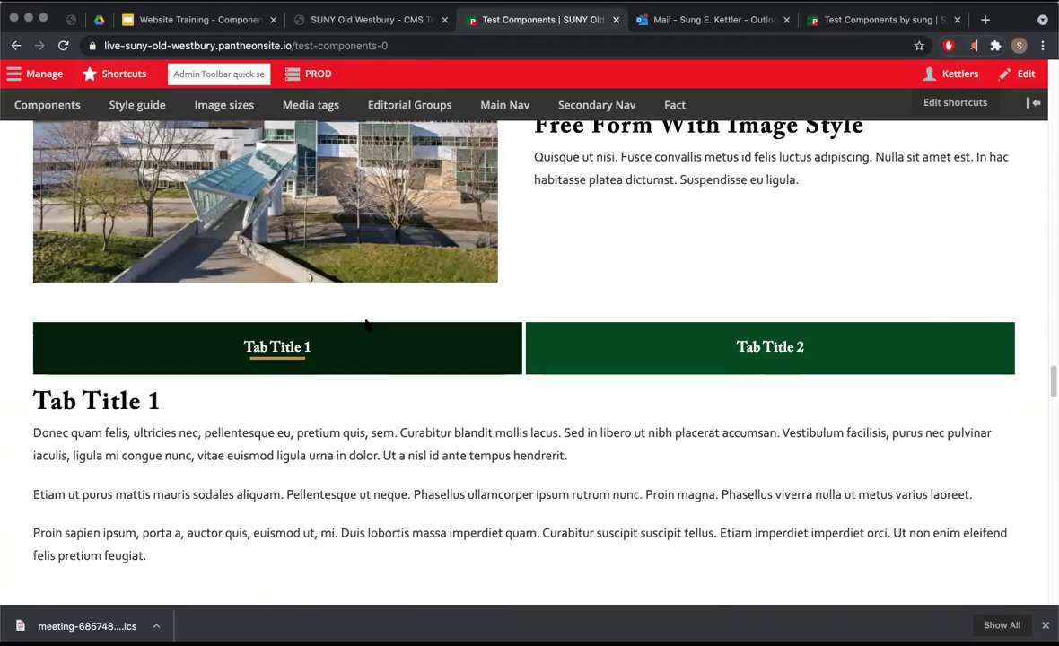
{"action": "scroll", "coordinate": [401, 480], "scroll_direction": "down", "scroll_amount": 3}
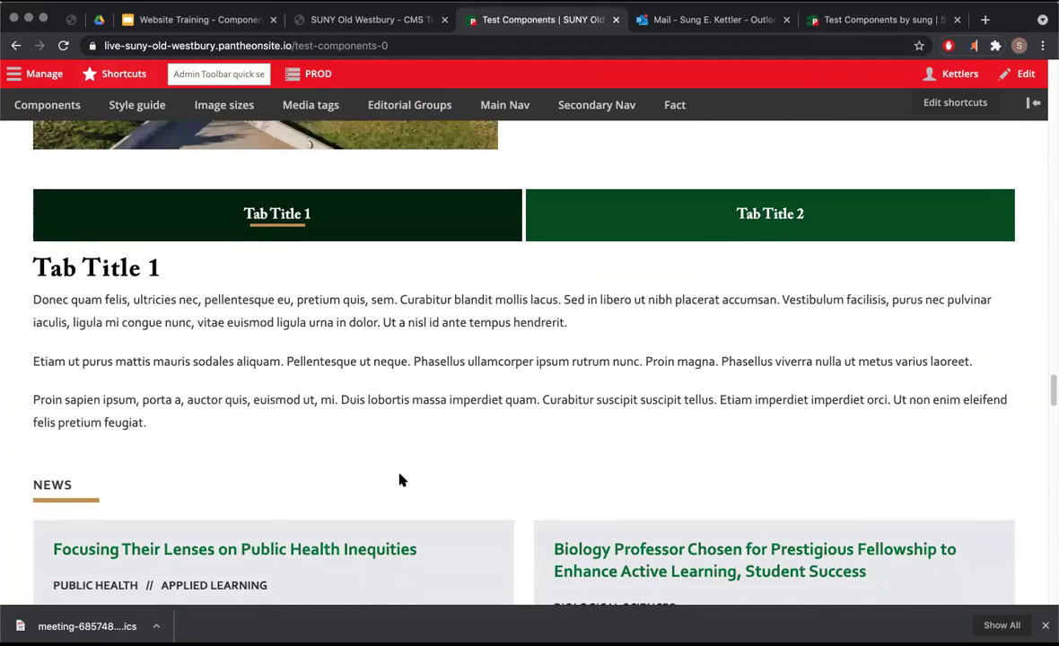
{"action": "scroll", "coordinate": [503, 355], "scroll_direction": "down", "scroll_amount": 1}
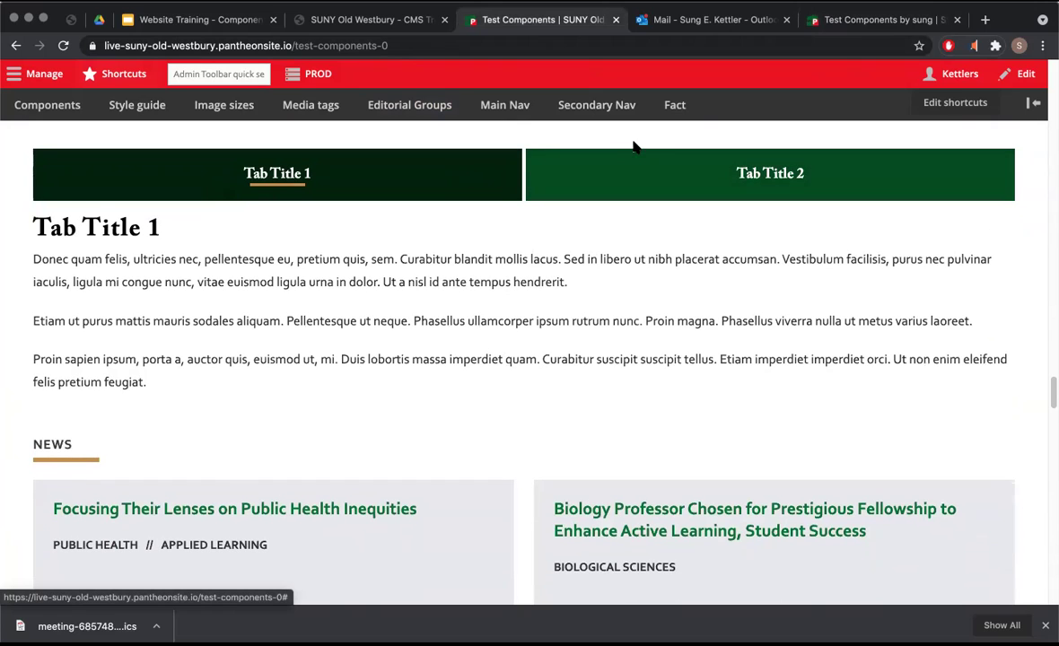
Reopen the test page for editing and add a new Tabs node below the existing components.
{"action": "left_click", "coordinate": [835, 22]}
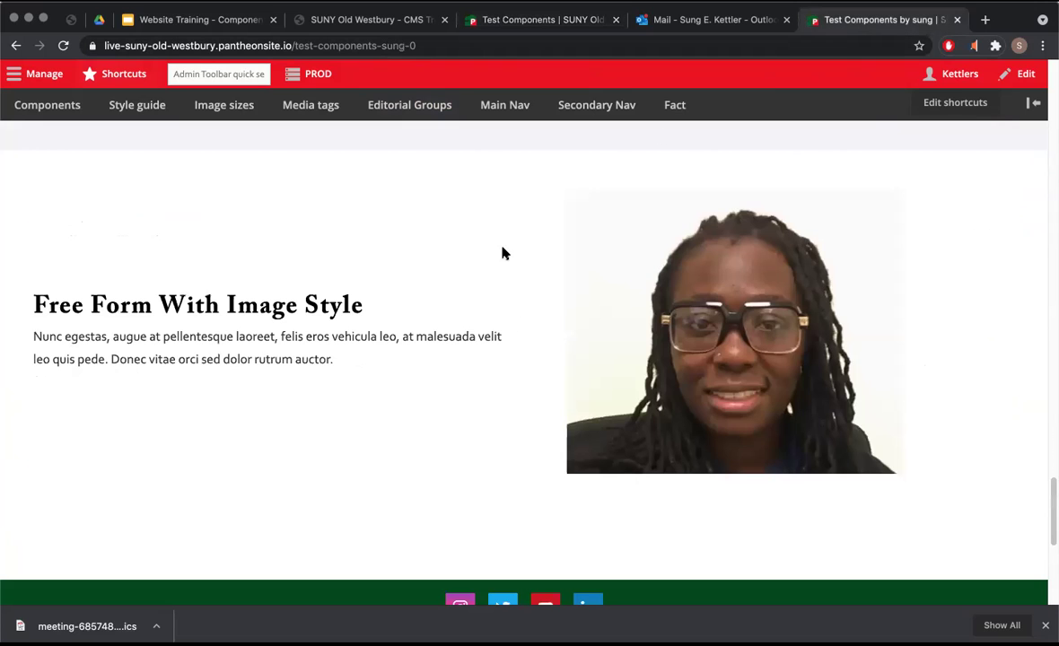
{"action": "scroll", "coordinate": [375, 296], "scroll_direction": "up", "scroll_amount": 20}
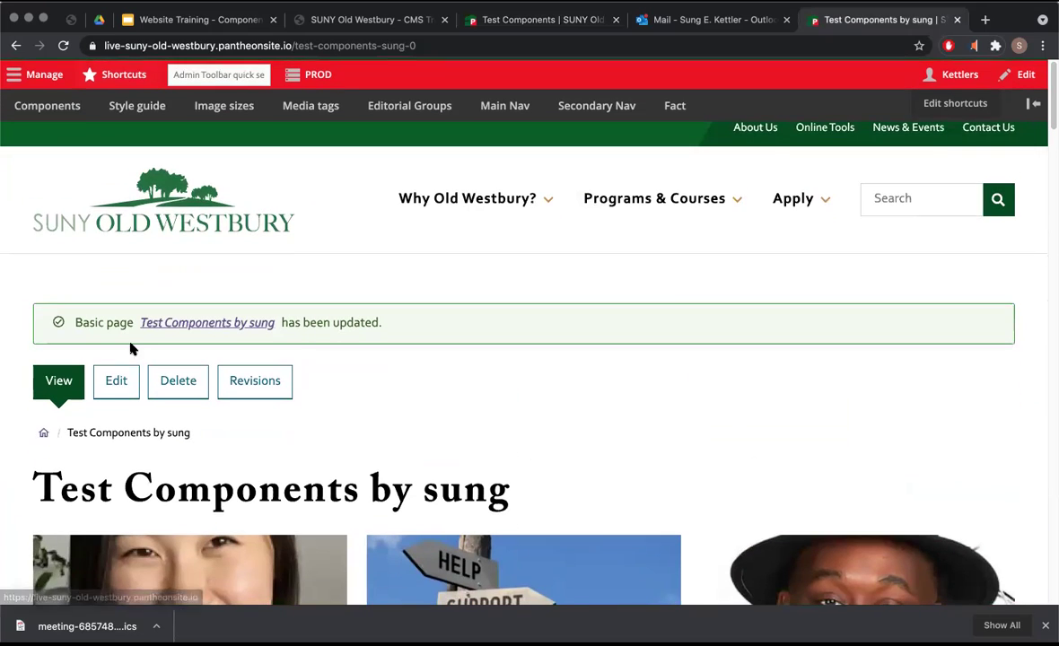
{"action": "left_click", "coordinate": [115, 379]}
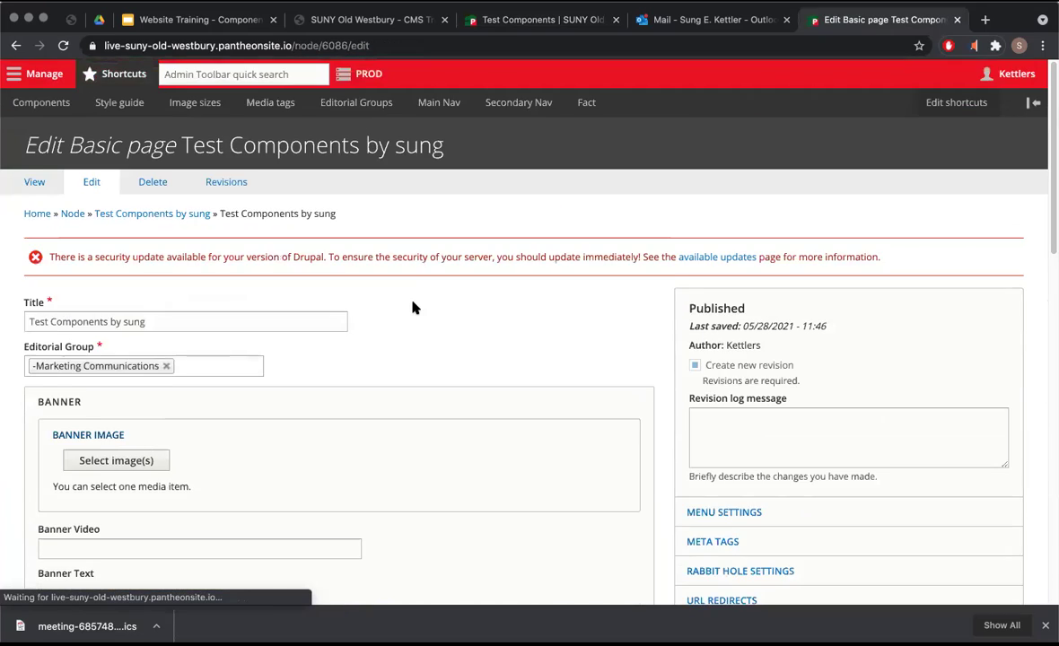
{"action": "scroll", "coordinate": [414, 307], "scroll_direction": "down", "scroll_amount": 20}
{"action": "left_click", "coordinate": [115, 403]}
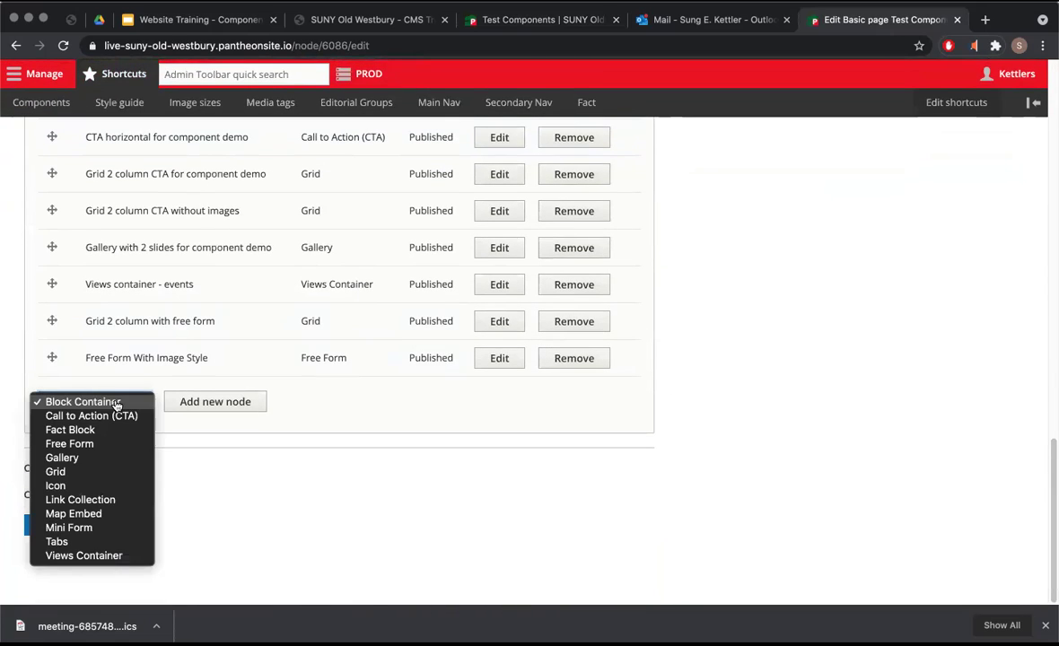
{"action": "left_click", "coordinate": [76, 543]}
{"action": "left_click", "coordinate": [538, 20]}
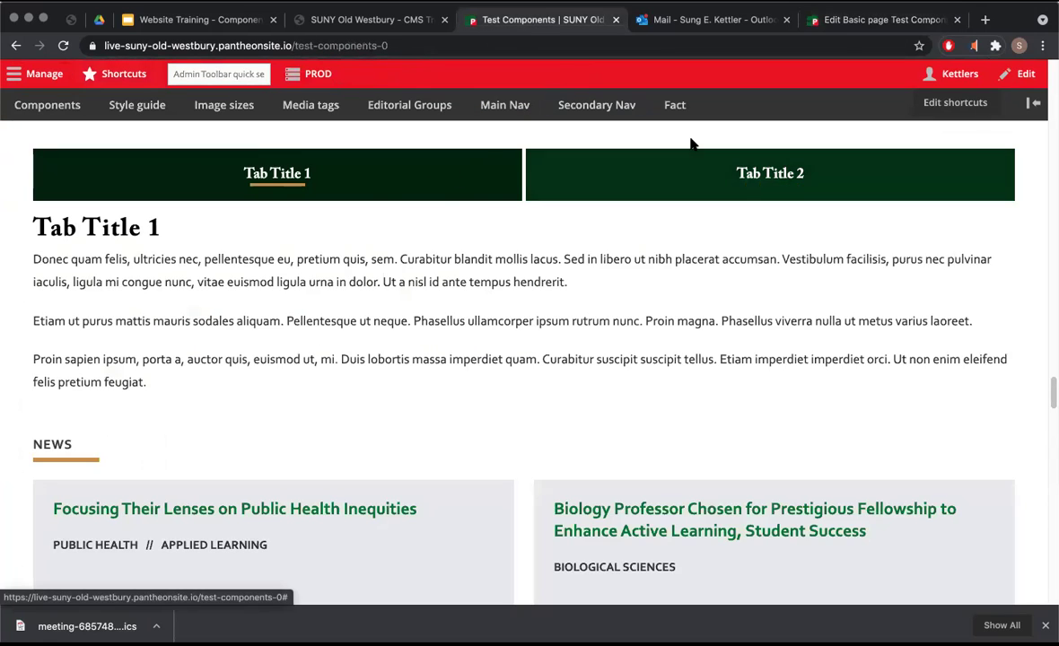
{"action": "left_click", "coordinate": [836, 21]}
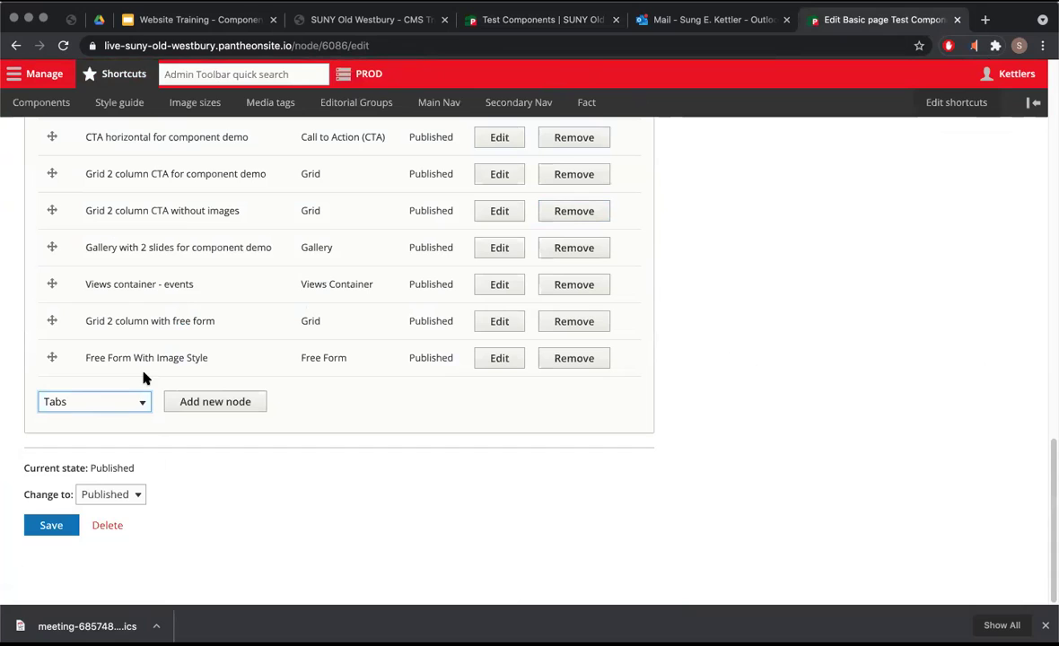
{"action": "left_click", "coordinate": [171, 401]}
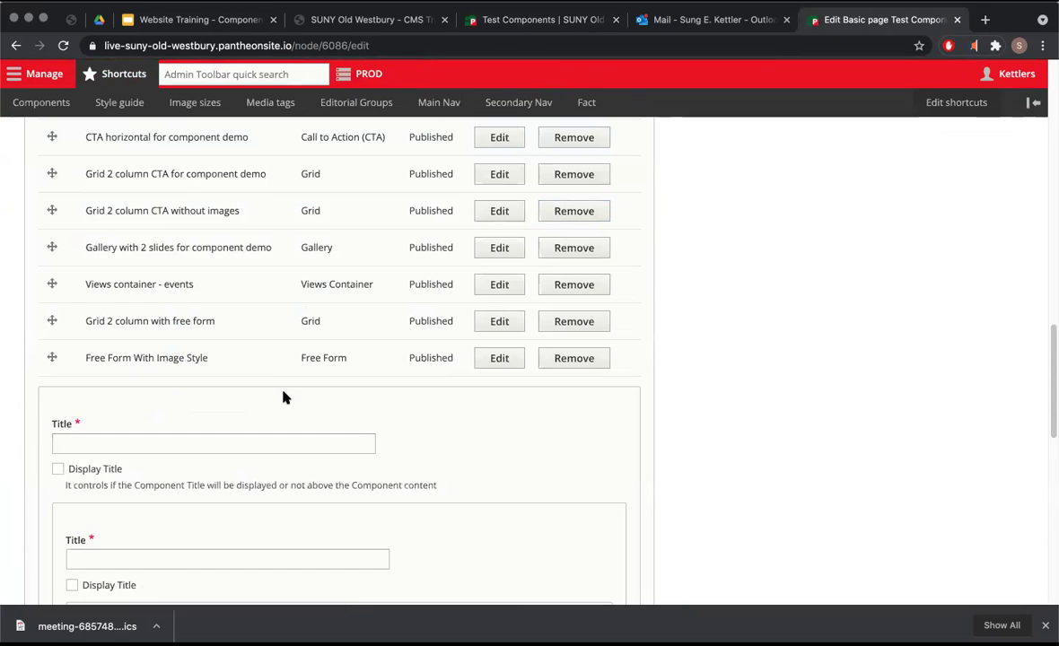
Title the new Tabs node "Tabs for component demo".
{"action": "scroll", "coordinate": [284, 395], "scroll_direction": "down", "scroll_amount": 4}
{"action": "scroll", "coordinate": [283, 395], "scroll_direction": "up", "scroll_amount": 2}
{"action": "left_click", "coordinate": [217, 228]}
{"action": "left_click", "coordinate": [534, 20]}
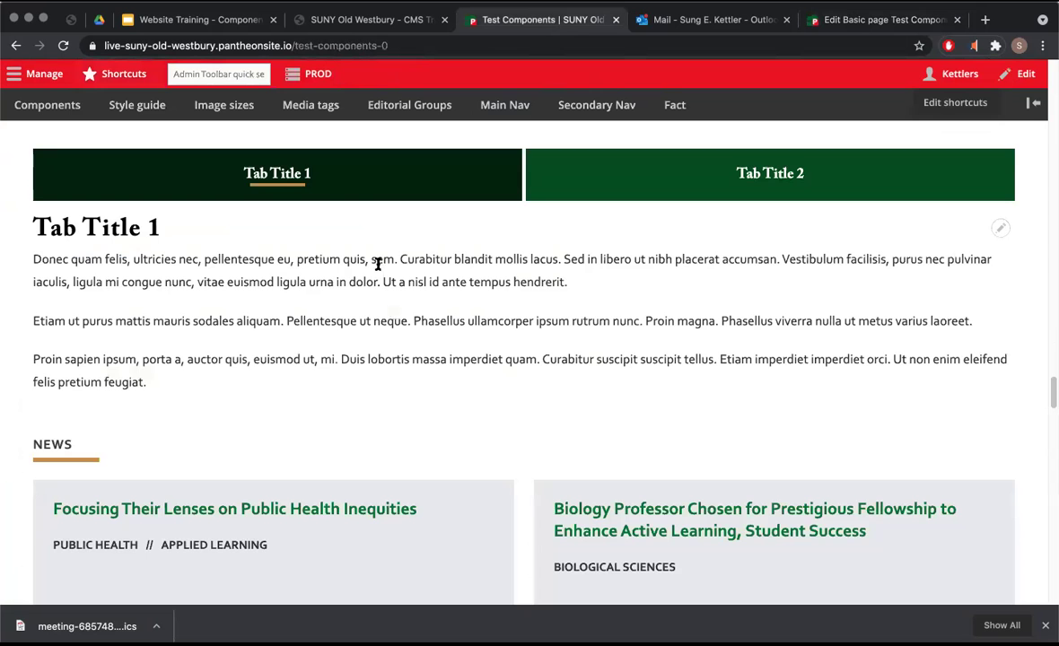
{"action": "scroll", "coordinate": [378, 263], "scroll_direction": "up", "scroll_amount": 1}
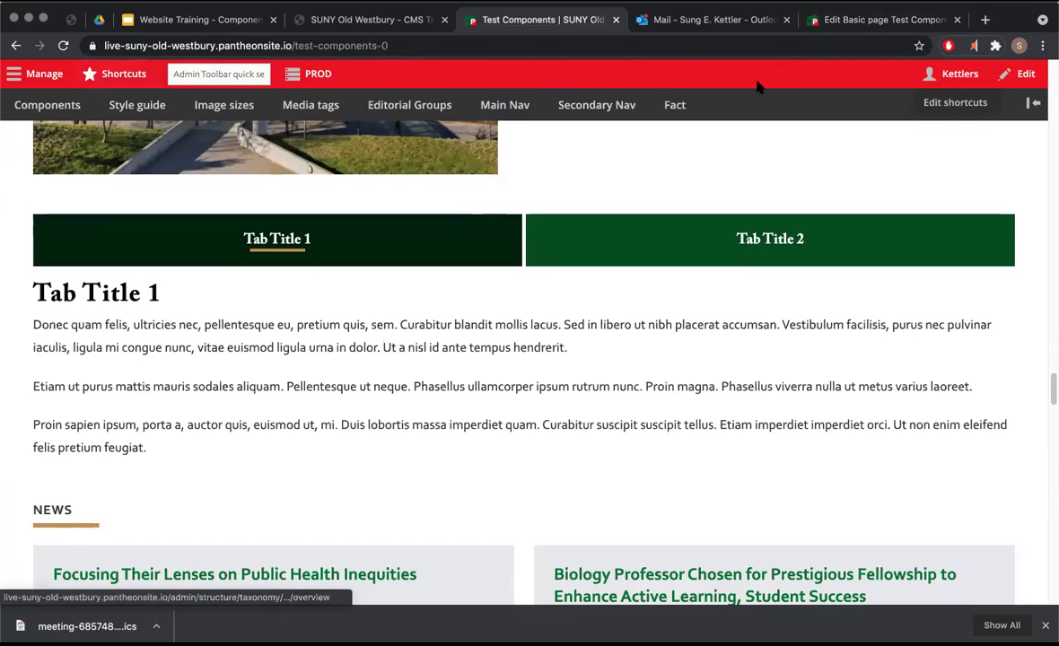
{"action": "left_click", "coordinate": [825, 23]}
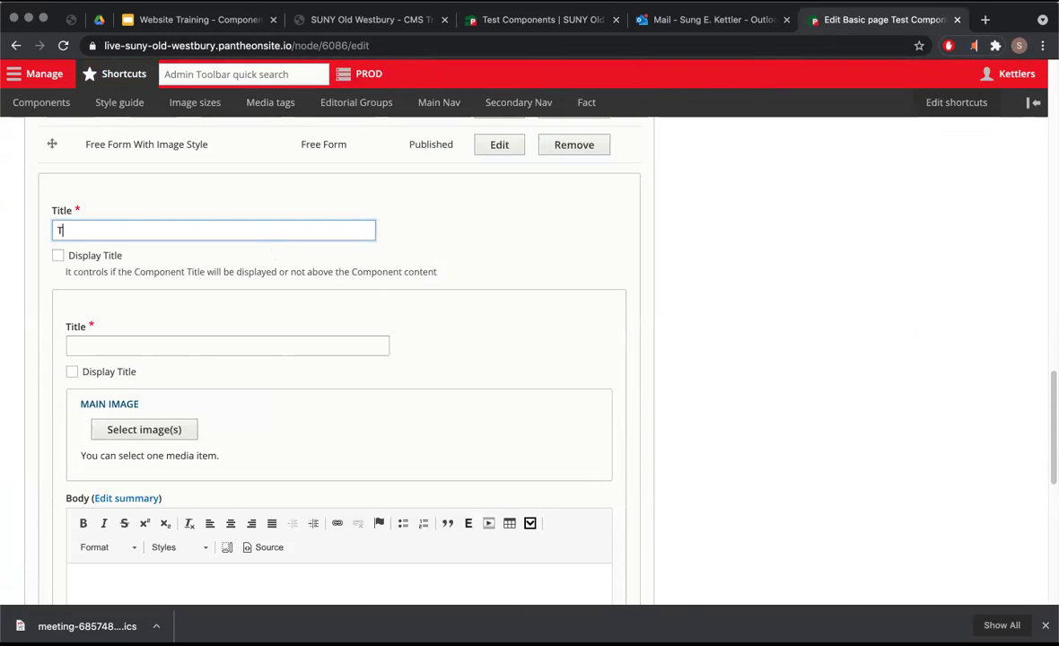
{"action": "type", "text": "Tabs component"}
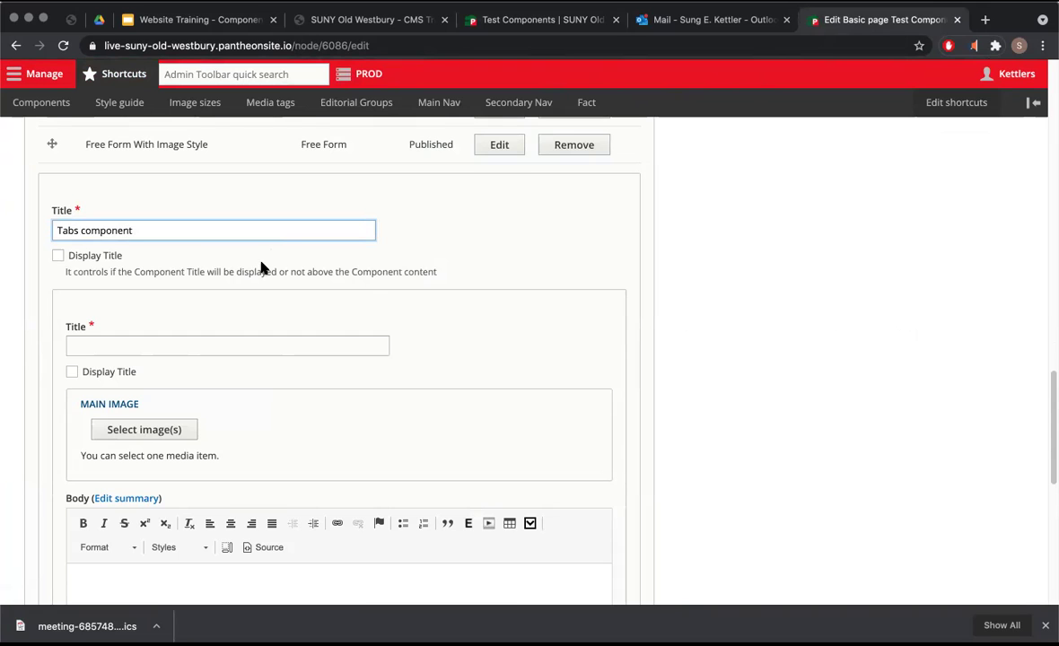
{"action": "scroll", "coordinate": [261, 267], "scroll_direction": "up", "scroll_amount": 3}
{"action": "type", "text": "demo"}
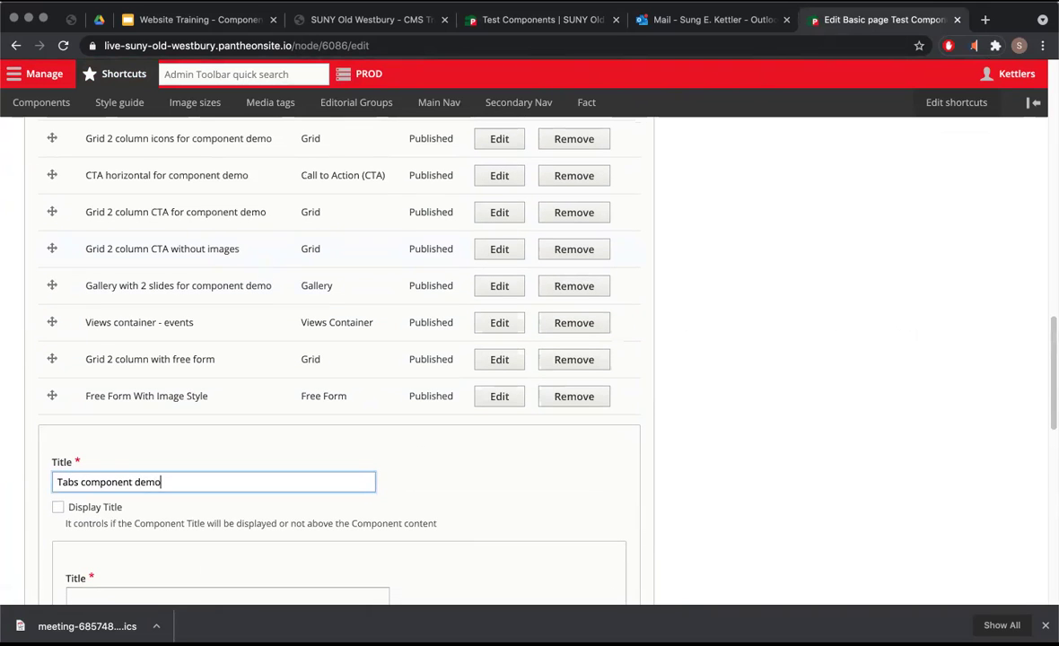
{"action": "type", "text": "for"}
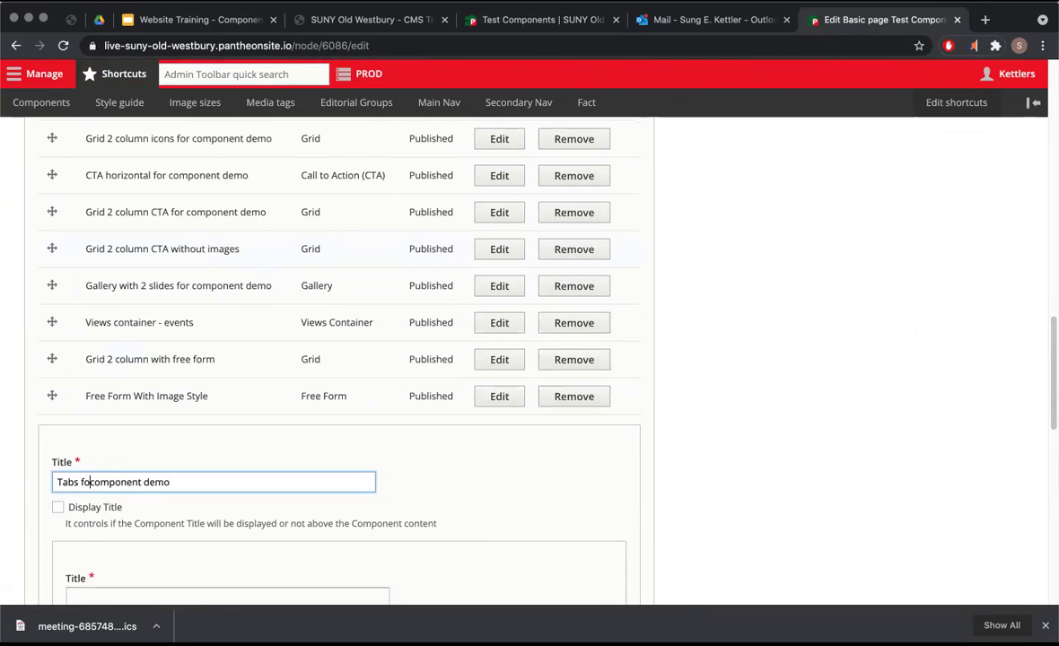
{"action": "scroll", "coordinate": [190, 415], "scroll_direction": "down", "scroll_amount": 3}
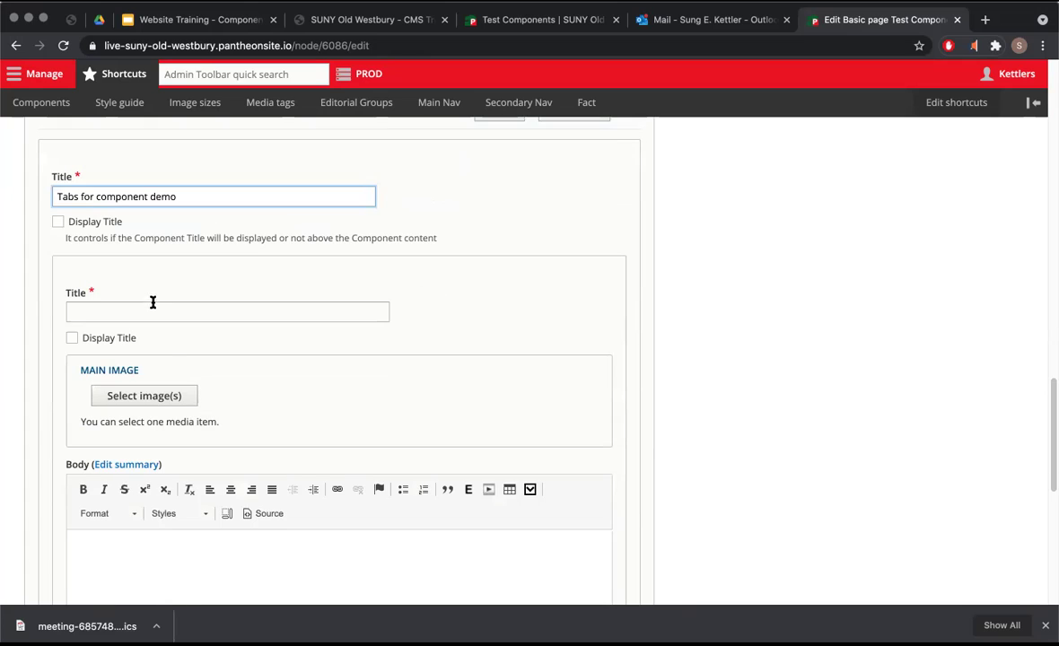
Title the first tab "Tab 1" and turn on its Display Title option.
{"action": "left_click", "coordinate": [142, 312]}
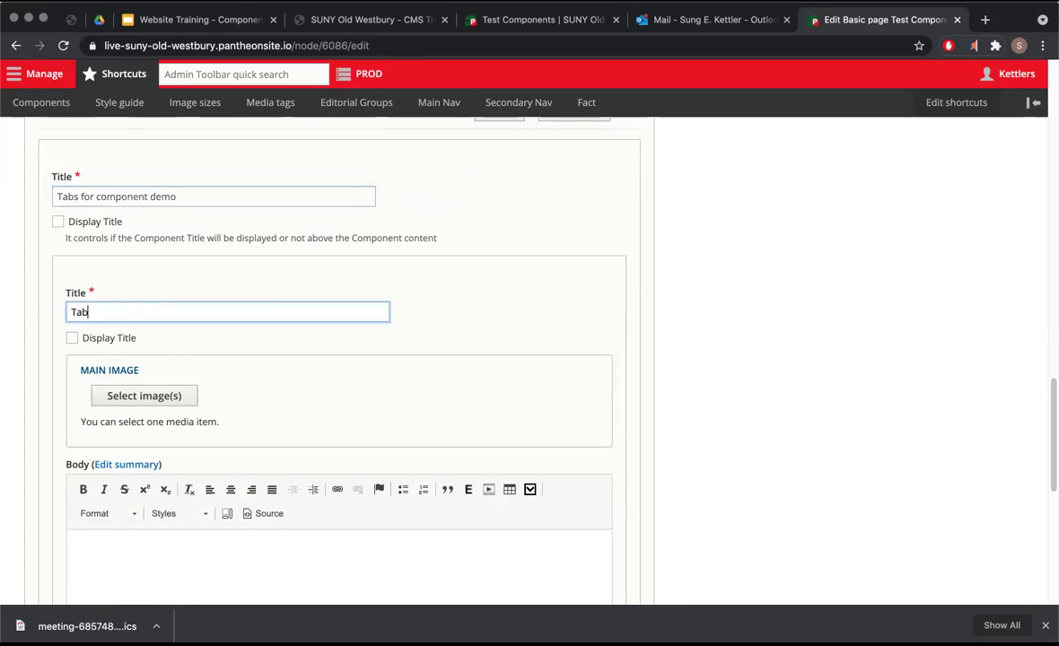
{"action": "type", "text": "Tab 1"}
{"action": "left_click", "coordinate": [71, 337]}
{"action": "scroll", "coordinate": [184, 312], "scroll_direction": "down", "scroll_amount": 1}
{"action": "scroll", "coordinate": [177, 300], "scroll_direction": "up", "scroll_amount": 1}
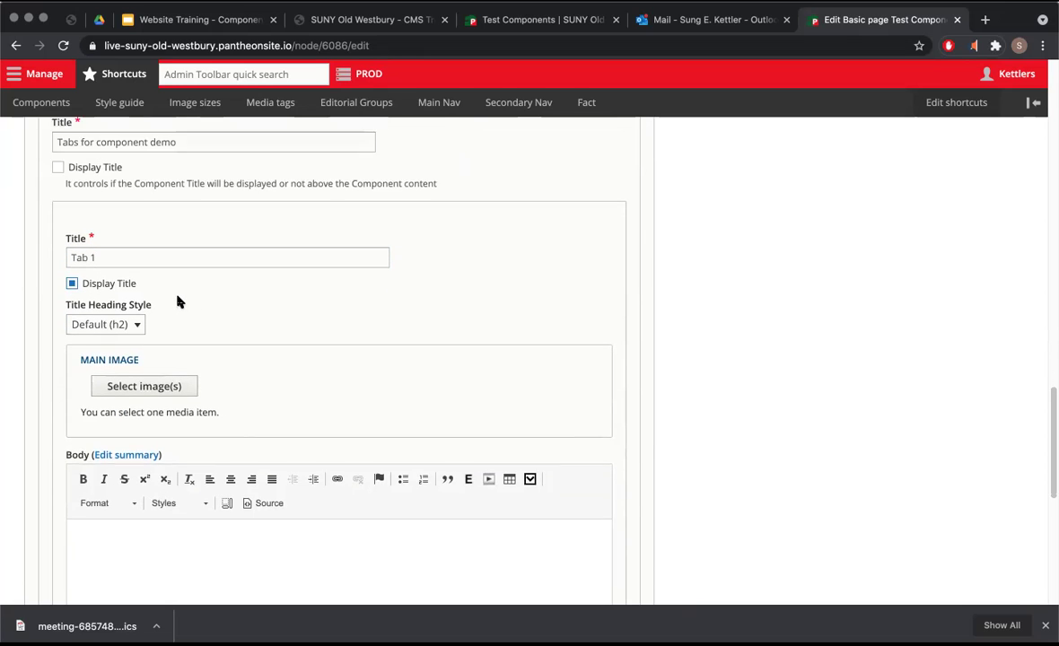
Copy the body paragraphs under Tab Title 1 on the Test Components page into the first tab's body.
{"action": "scroll", "coordinate": [177, 324], "scroll_direction": "down", "scroll_amount": 2}
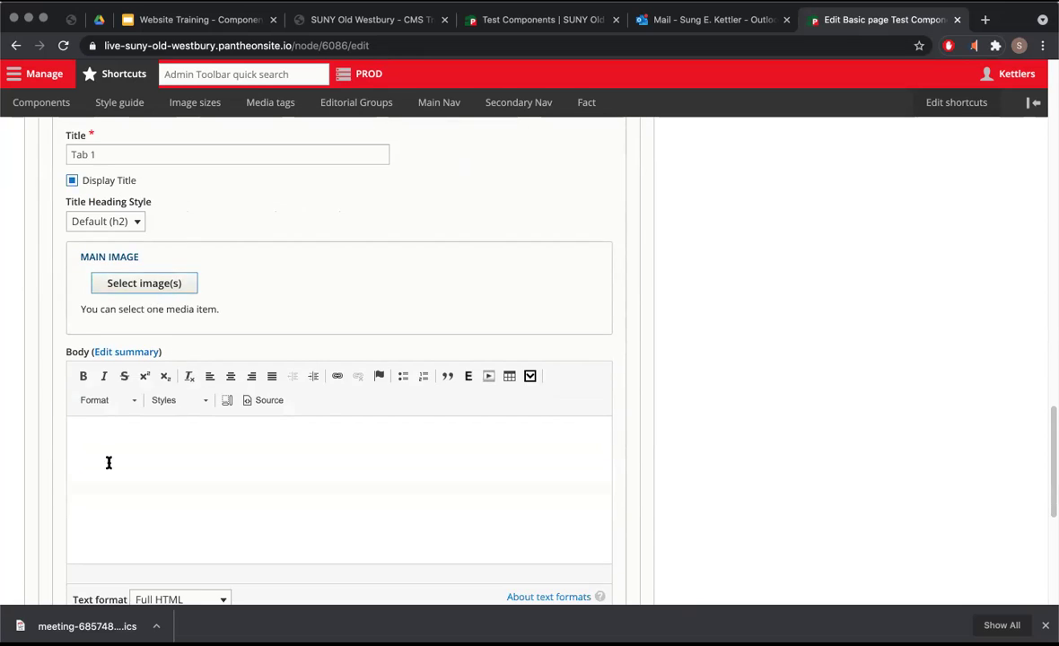
{"action": "scroll", "coordinate": [106, 461], "scroll_direction": "down", "scroll_amount": 2}
{"action": "left_click", "coordinate": [516, 27]}
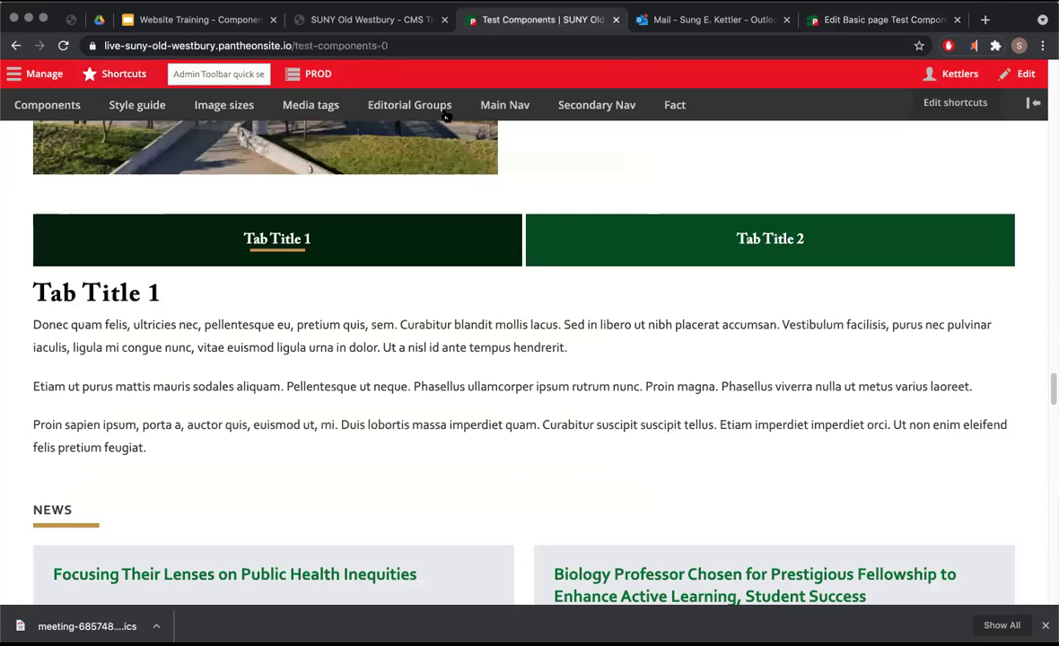
{"action": "left_click_drag", "start_coordinate": [216, 473], "coordinate": [27, 327]}
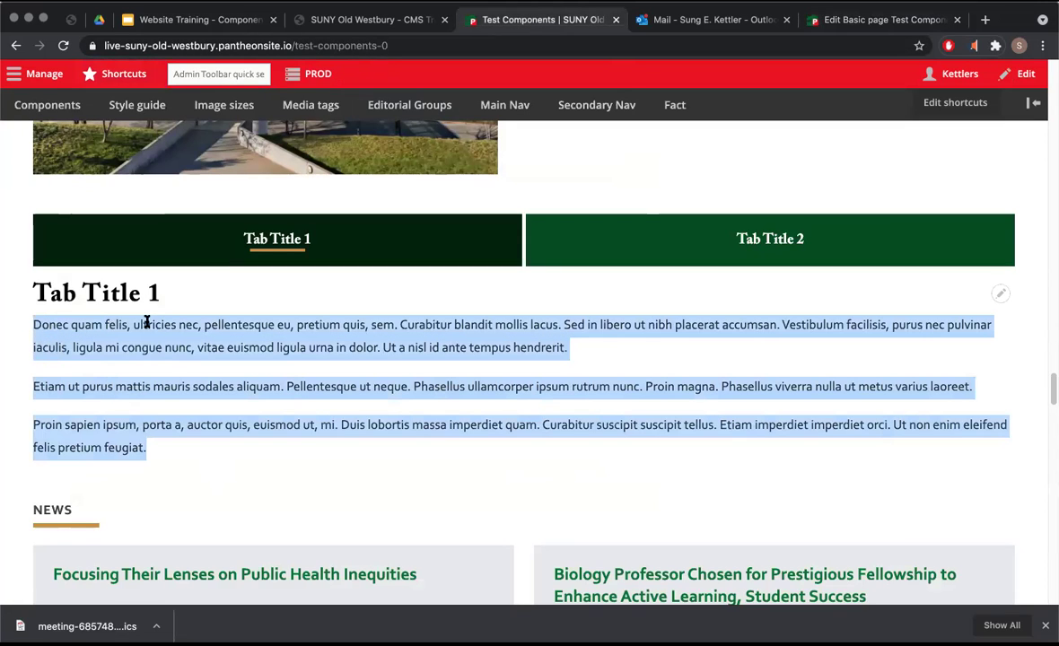
{"action": "left_click", "coordinate": [861, 19]}
{"action": "left_click", "coordinate": [267, 376]}
{"action": "type", "text": "Donec quam felis, ultricies nec, pellentesque eu, pretium quis, sem. Curabitur blandit mollis lacus. Sed in libero et nibh placerat accumsan. Vestibulum facilisis, purus nec pulvinar iaculis, ligula mi congue nunc, vitae euismod ligula urna in dolor. Ut a nisl id ante tempus hendrerit.  Etiam ut purus mattis mauris sodales aliquam. Pellentesque ut neque. Phasellus ullamcorper ipsum rutrum nunc. Proin magna. Phasellus viverra nulla ut metus varius laoreet.  Proin sapien ipsum, porta a, auctor quis, euismod ut, mi. Duis lobortis massa imperdiet quam. Curabitur suscipit suscipit tellus. Etiam imperdiet imperdiet orci. Ut non enim eleifend felis pretium feugiat."}
Keep the first tab's layout at Default and create its node.
{"action": "scroll", "coordinate": [267, 376], "scroll_direction": "down", "scroll_amount": 5}
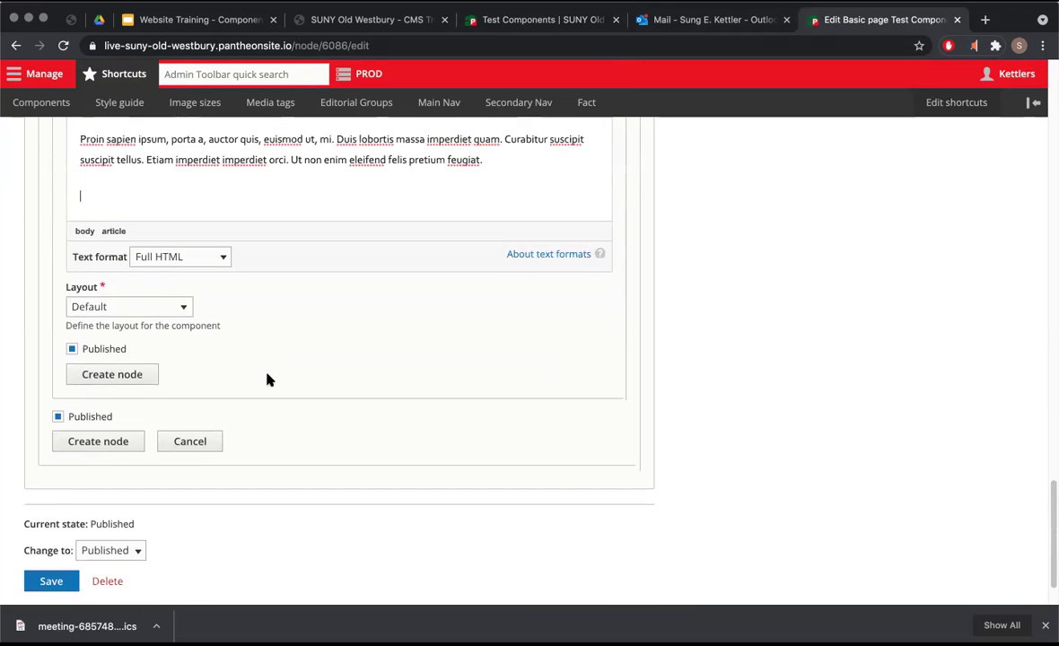
{"action": "left_click", "coordinate": [171, 295]}
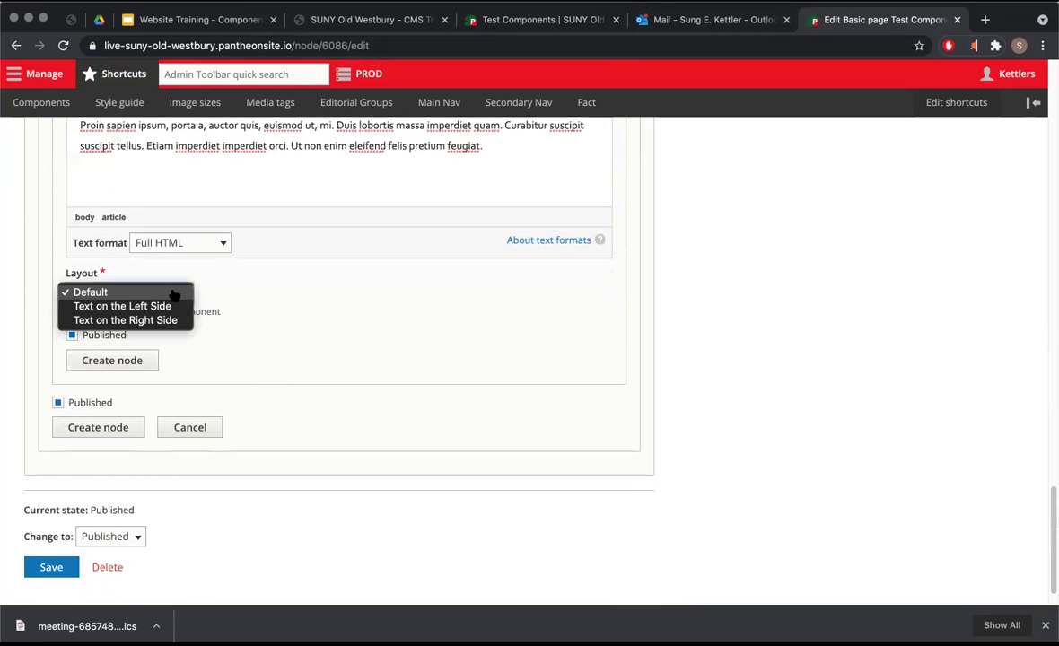
{"action": "left_click", "coordinate": [173, 292]}
{"action": "left_click", "coordinate": [140, 360]}
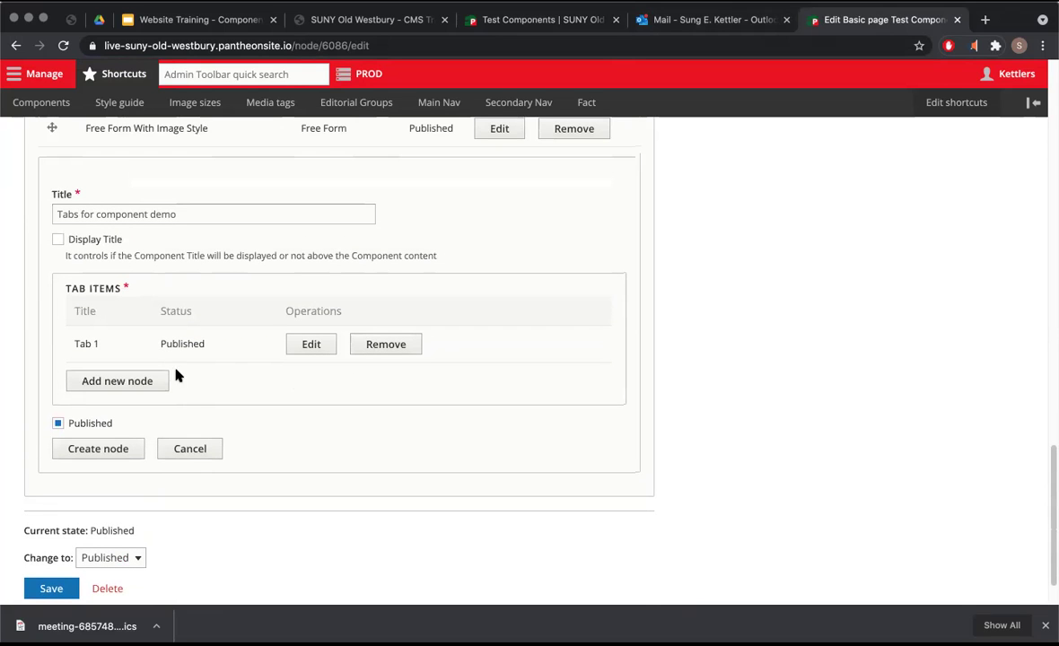
Add a second tab item titled "Tab 2" and turn on its Display Title option.
{"action": "left_click", "coordinate": [150, 383]}
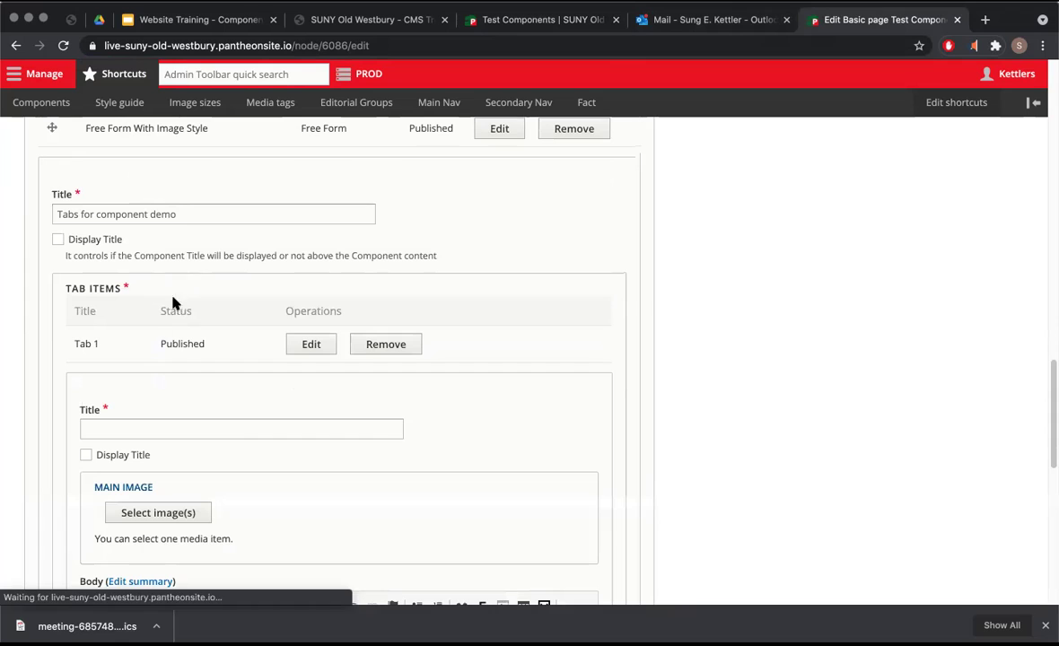
{"action": "left_click", "coordinate": [152, 427]}
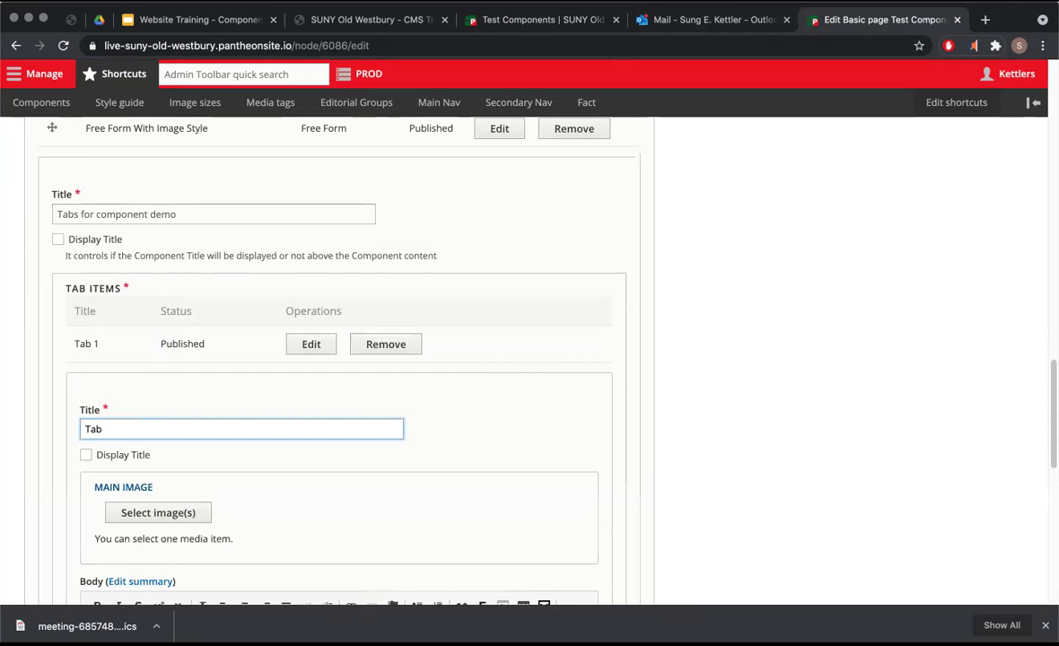
{"action": "scroll", "coordinate": [206, 417], "scroll_direction": "down", "scroll_amount": 2}
{"action": "left_click", "coordinate": [85, 366]}
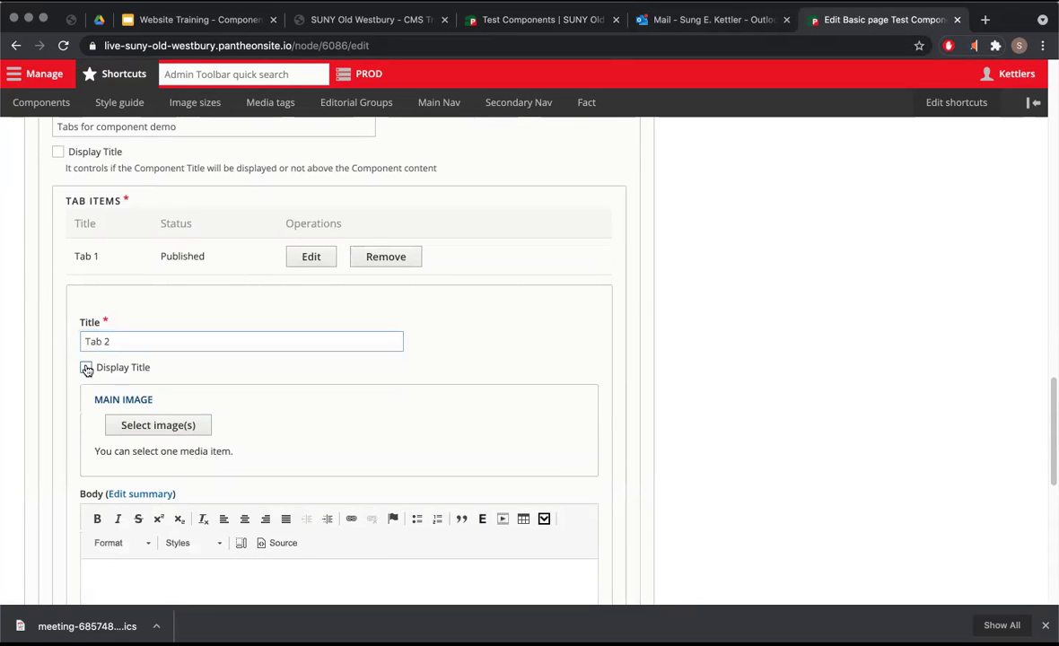
Copy the body text under Tab Title 2 on the Test Components page into the second tab's body.
{"action": "scroll", "coordinate": [250, 356], "scroll_direction": "down", "scroll_amount": 4}
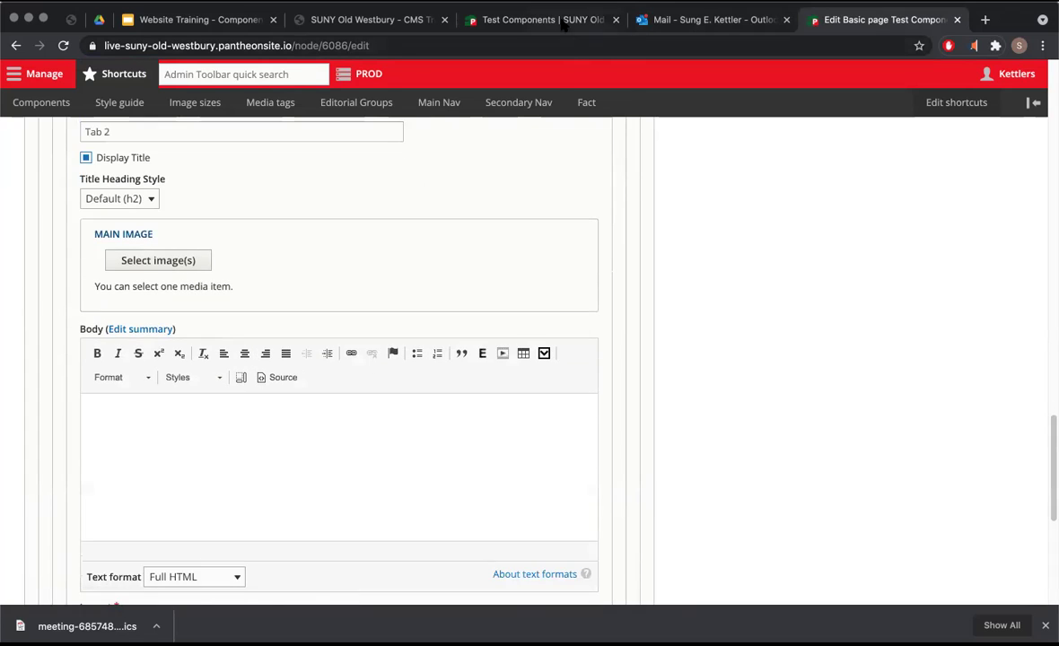
{"action": "left_click", "coordinate": [521, 20]}
{"action": "left_click", "coordinate": [649, 262]}
{"action": "left_click_drag", "start_coordinate": [220, 418], "coordinate": [35, 323]}
{"action": "key", "text": "super+c"}
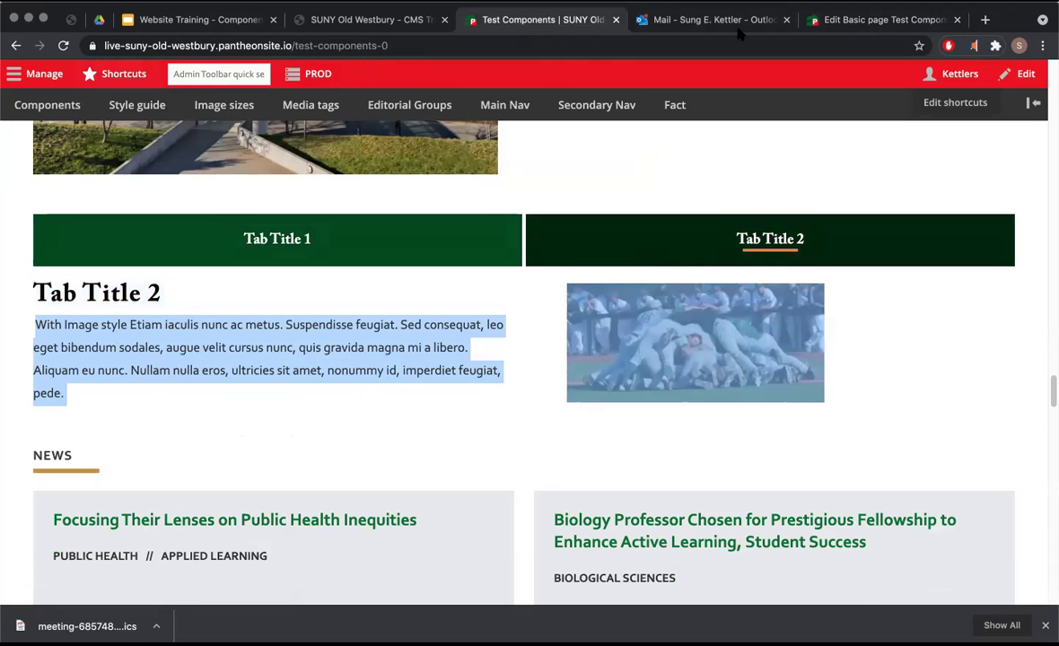
{"action": "left_click", "coordinate": [875, 20]}
{"action": "left_click", "coordinate": [184, 438]}
{"action": "key", "text": "super+v"}
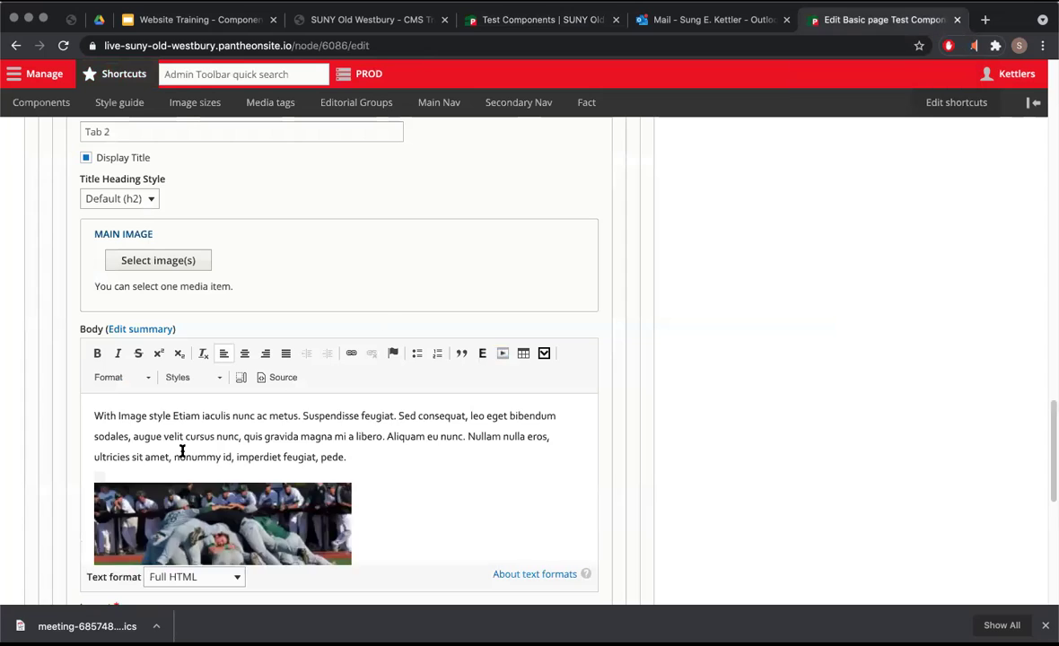
Delete the baseball team image pasted along with the text in the second tab's body.
{"action": "scroll", "coordinate": [184, 413], "scroll_direction": "down", "scroll_amount": 4}
{"action": "left_click", "coordinate": [186, 388]}
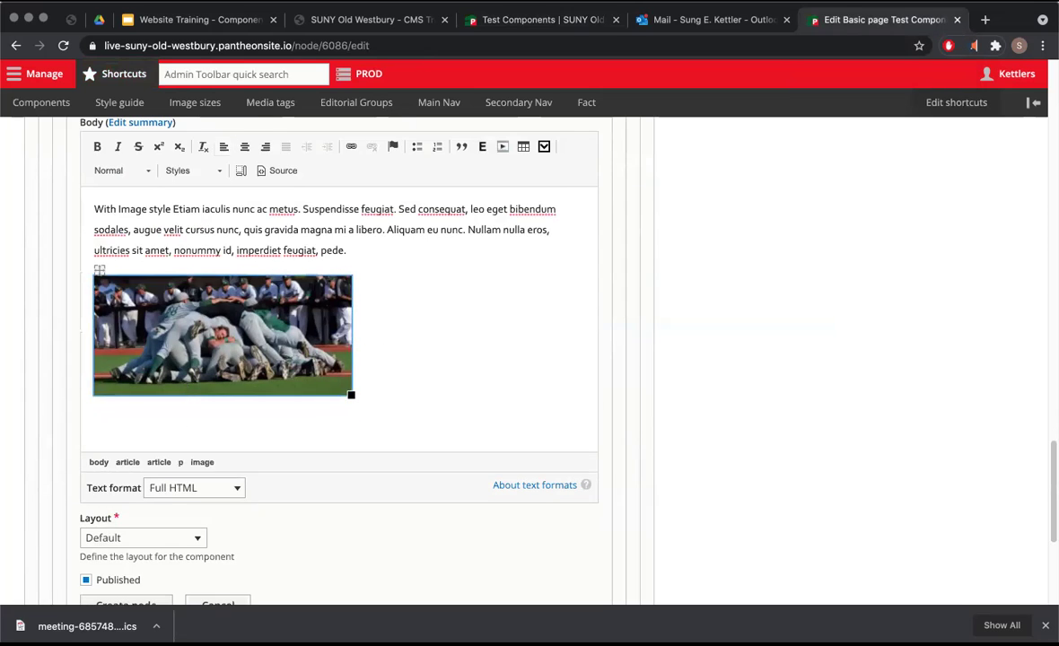
{"action": "key", "text": "BackSpace"}
Choose news_publichealth_photoessay_fall2020.png from the media library as the second tab's main image.
{"action": "scroll", "coordinate": [212, 359], "scroll_direction": "up", "scroll_amount": 5}
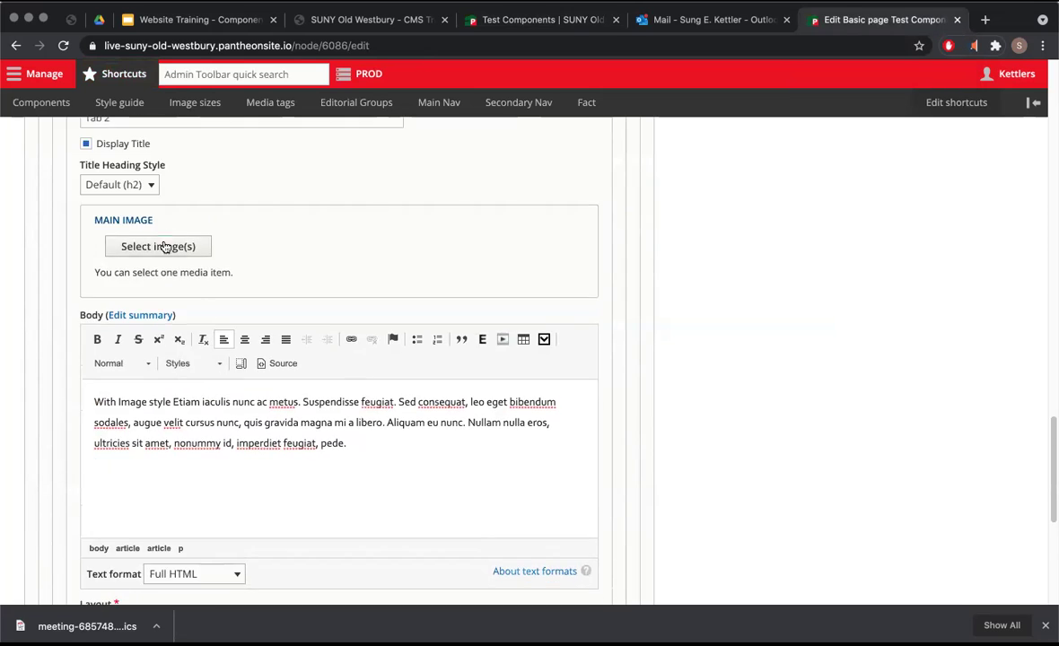
{"action": "left_click", "coordinate": [179, 248]}
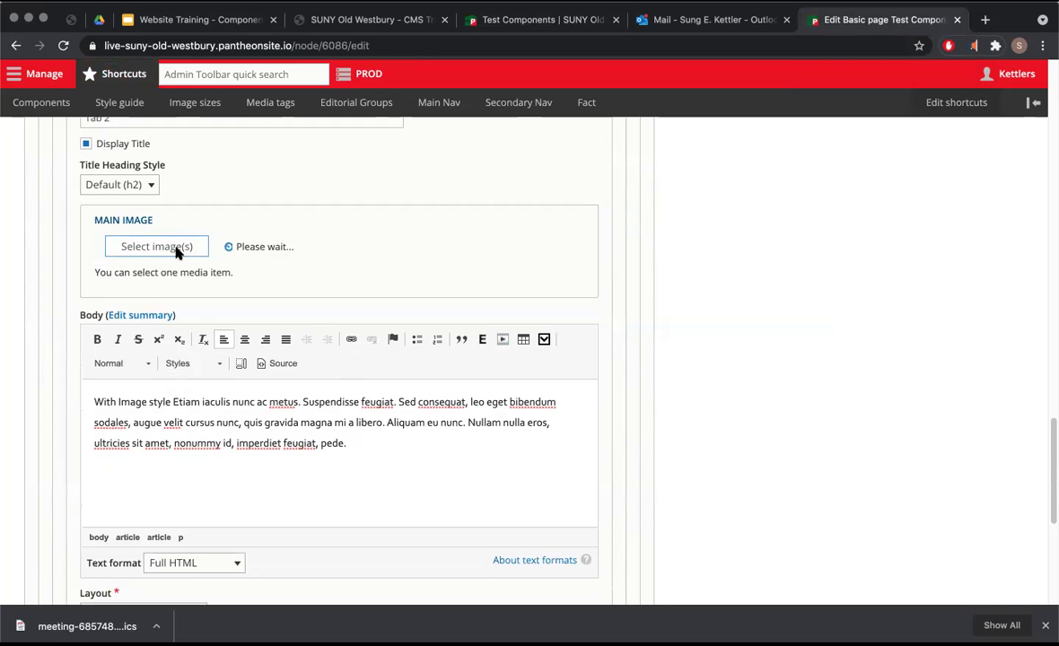
{"action": "scroll", "coordinate": [597, 475], "scroll_direction": "down", "scroll_amount": 10}
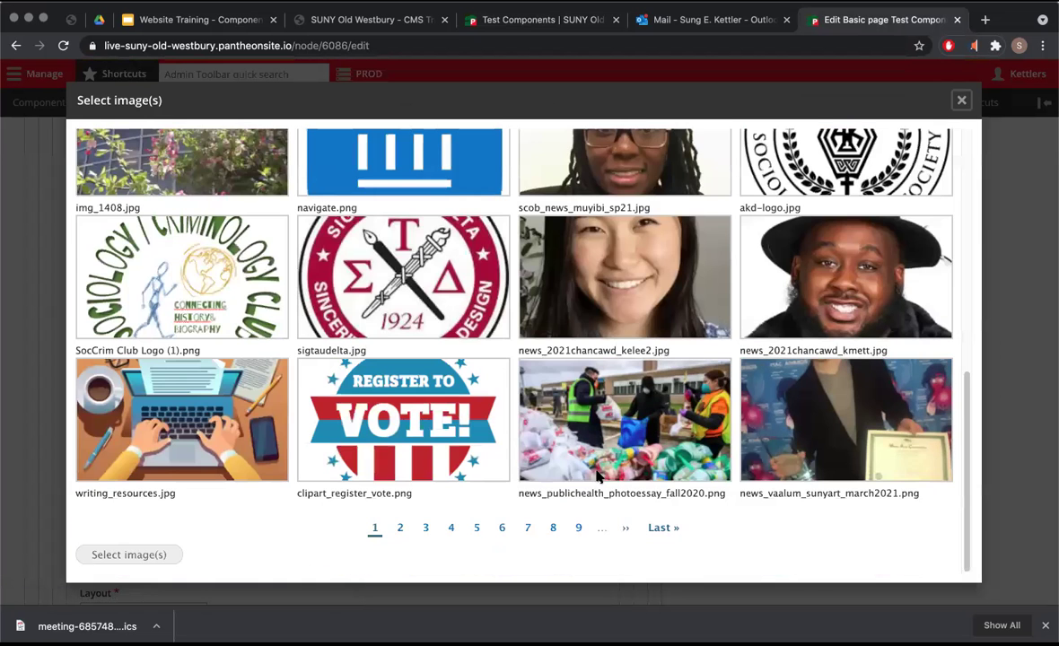
{"action": "left_click", "coordinate": [641, 443]}
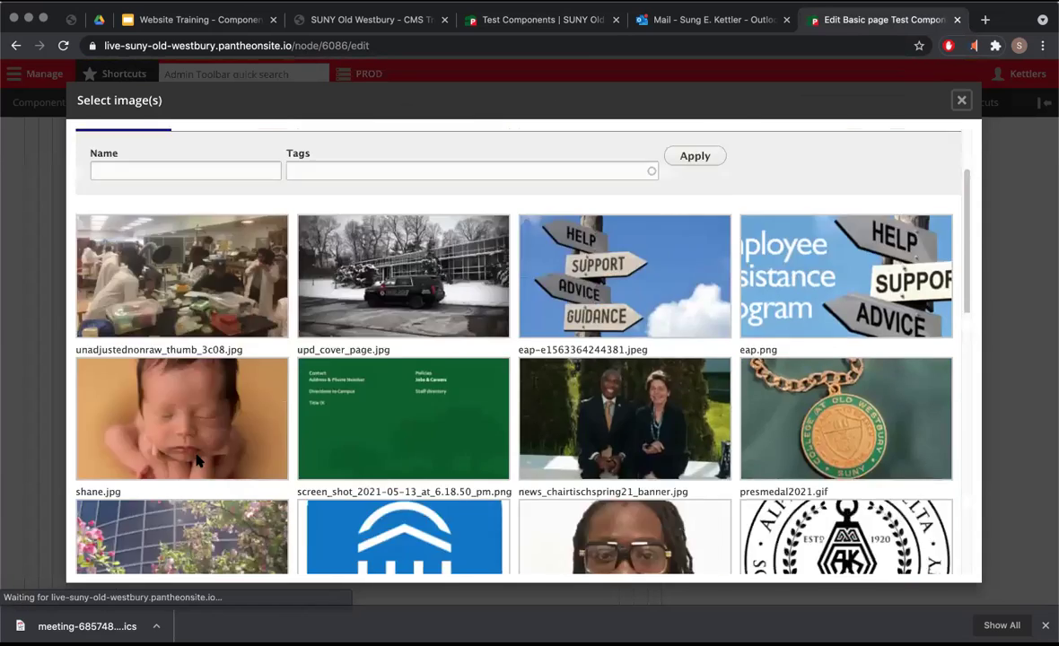
{"action": "scroll", "coordinate": [269, 448], "scroll_direction": "down", "scroll_amount": 10}
{"action": "left_click", "coordinate": [131, 564]}
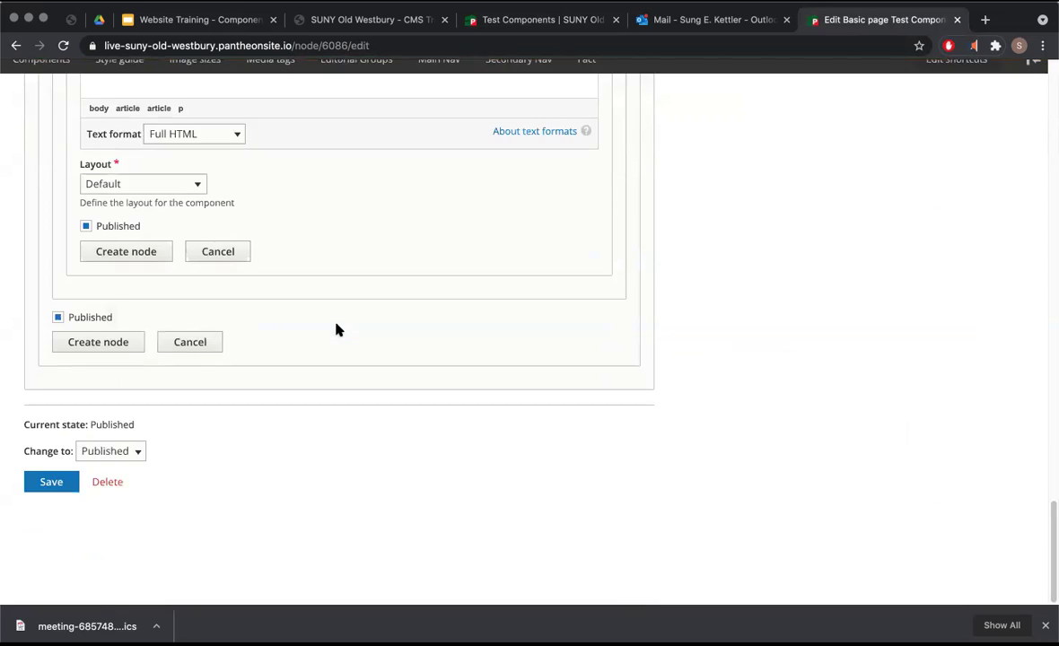
Check the layout of Tab Title 2 on the Test Components page and set the second tab's layout to Text on the Left Side.
{"action": "scroll", "coordinate": [336, 327], "scroll_direction": "down", "scroll_amount": 3}
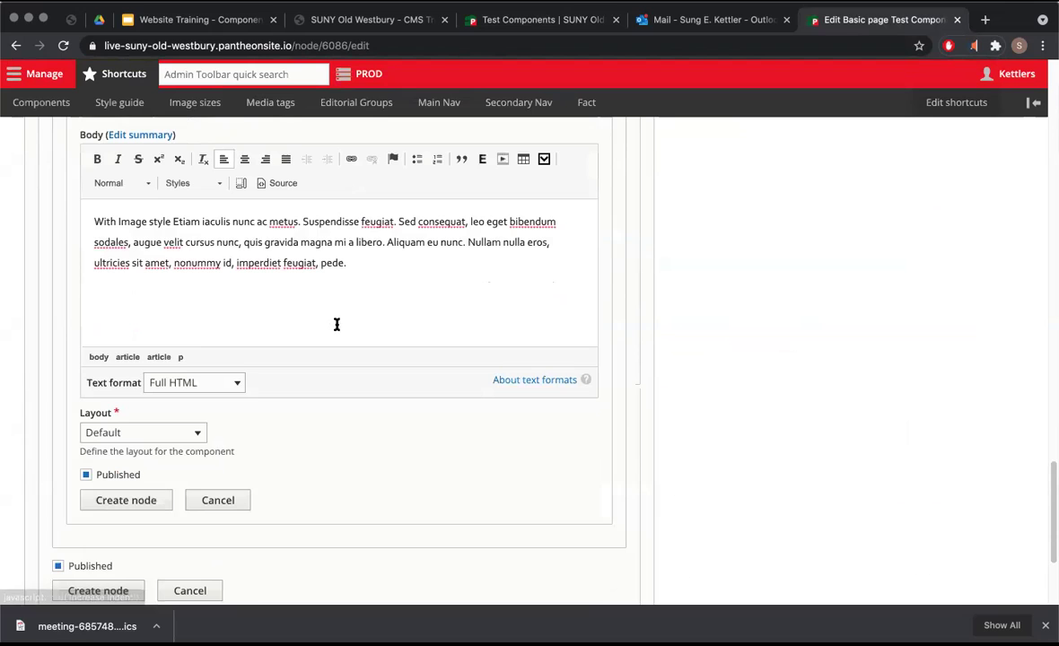
{"action": "left_click", "coordinate": [567, 17]}
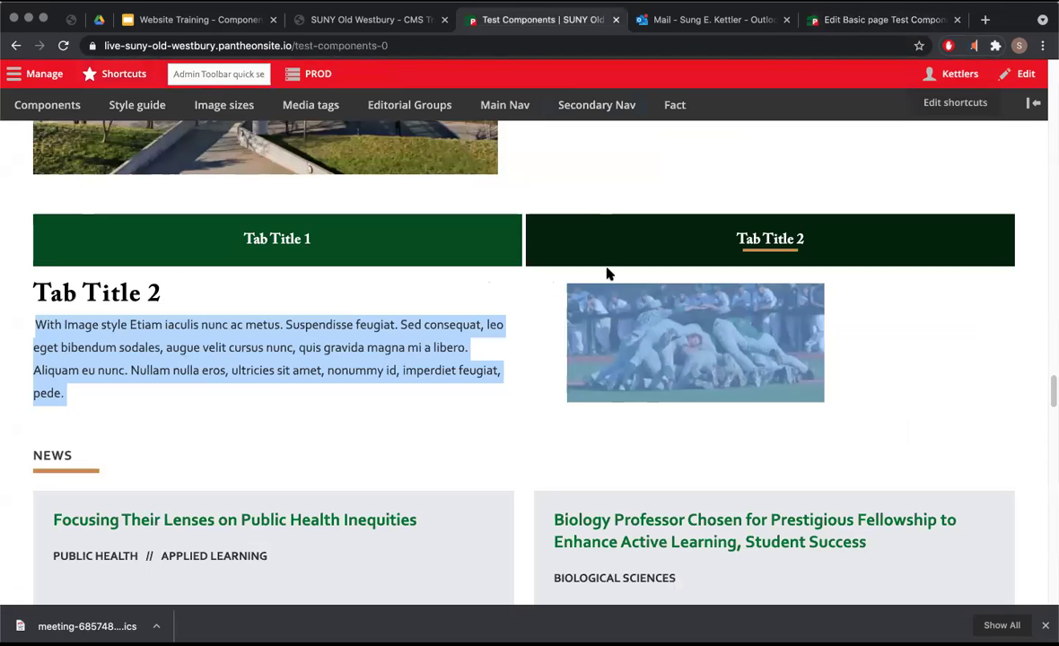
{"action": "left_click", "coordinate": [861, 20]}
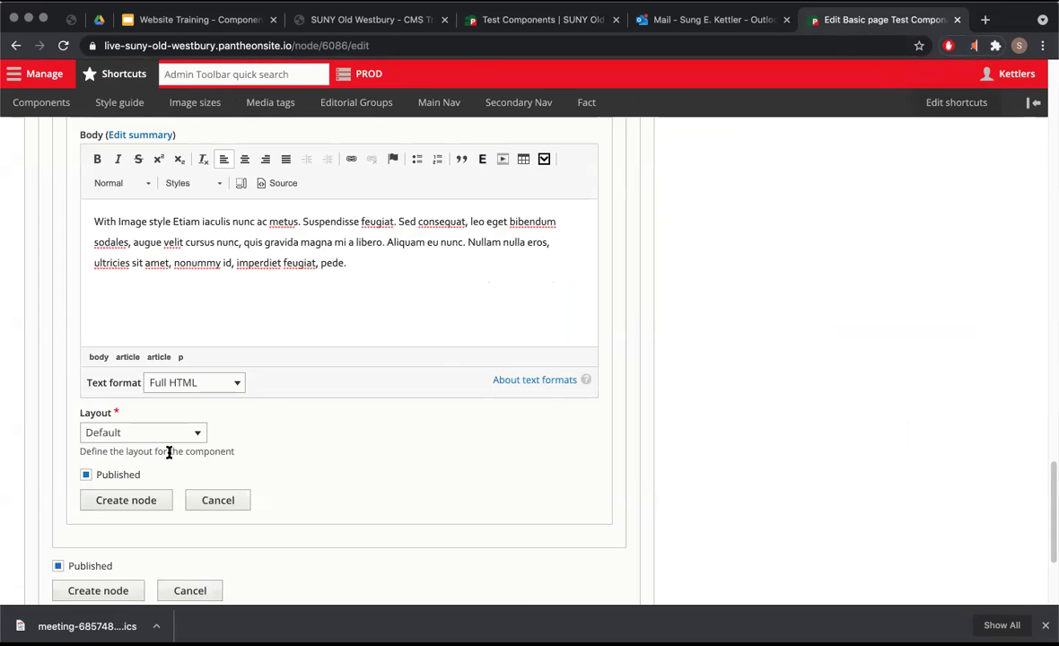
{"action": "left_click", "coordinate": [148, 433]}
{"action": "left_click", "coordinate": [149, 459]}
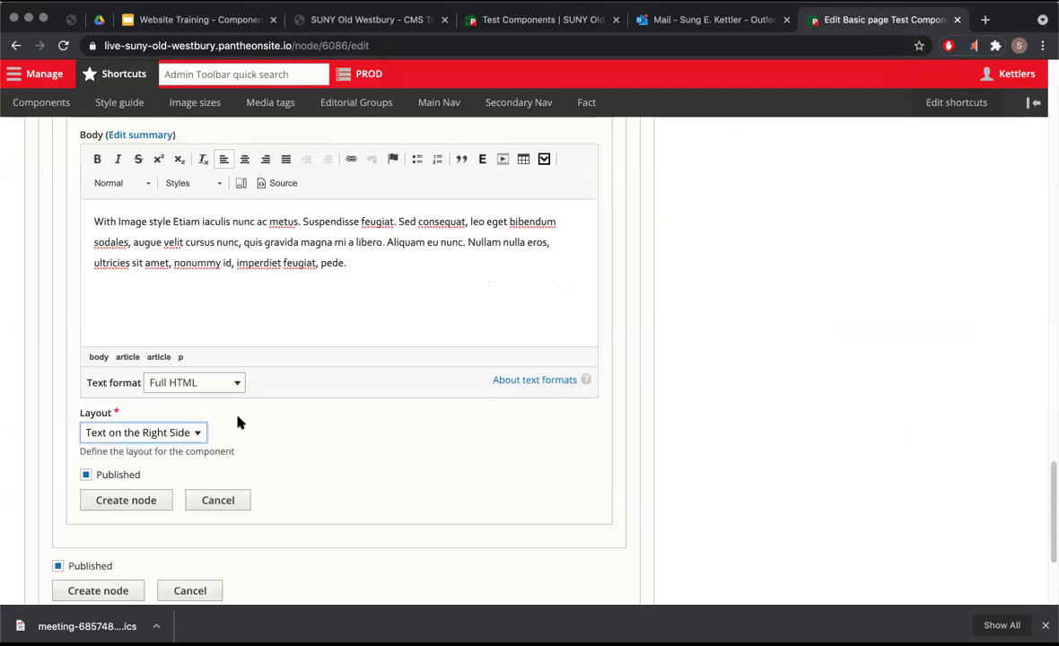
{"action": "left_click", "coordinate": [175, 433]}
{"action": "left_click", "coordinate": [163, 420]}
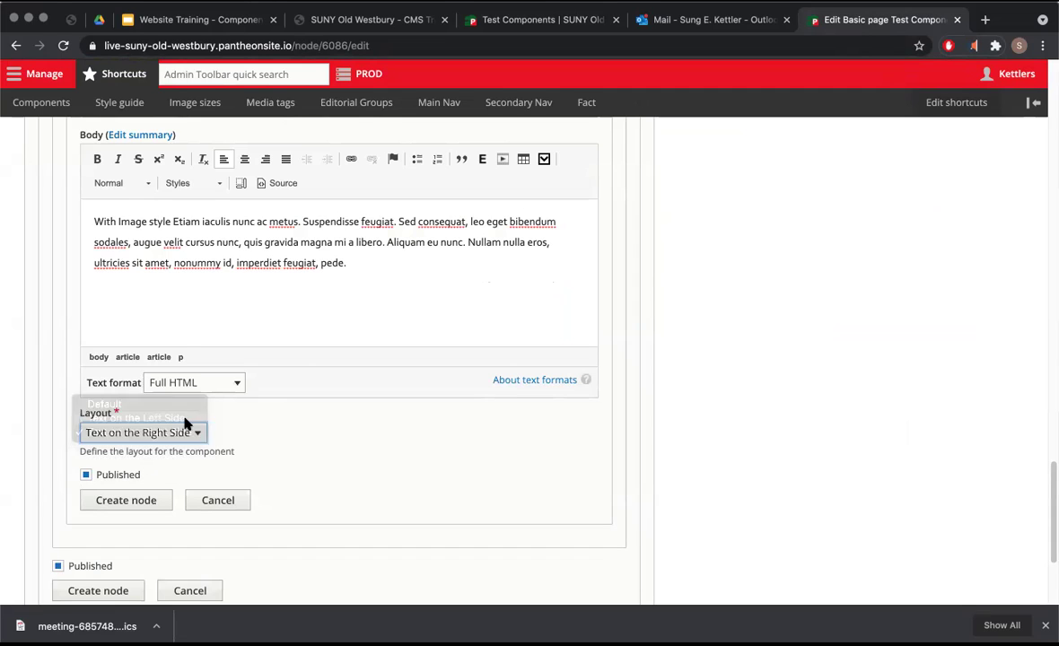
Create the Tab 2 node and its parent Tabs node, and save the test page.
{"action": "scroll", "coordinate": [224, 449], "scroll_direction": "down", "scroll_amount": 1}
{"action": "left_click", "coordinate": [130, 480]}
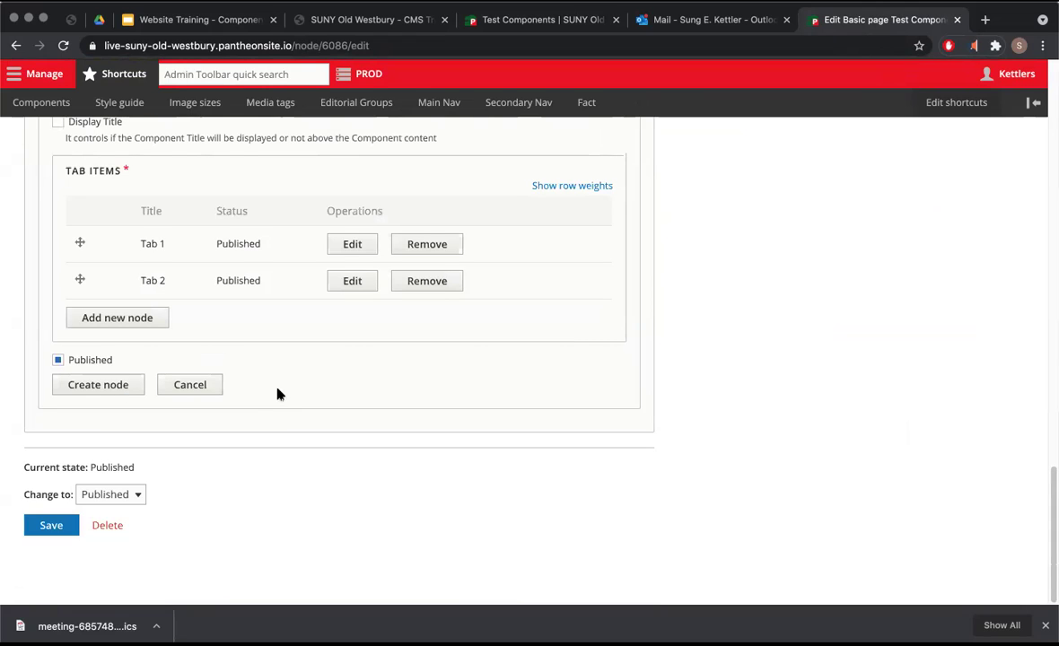
{"action": "left_click", "coordinate": [118, 384]}
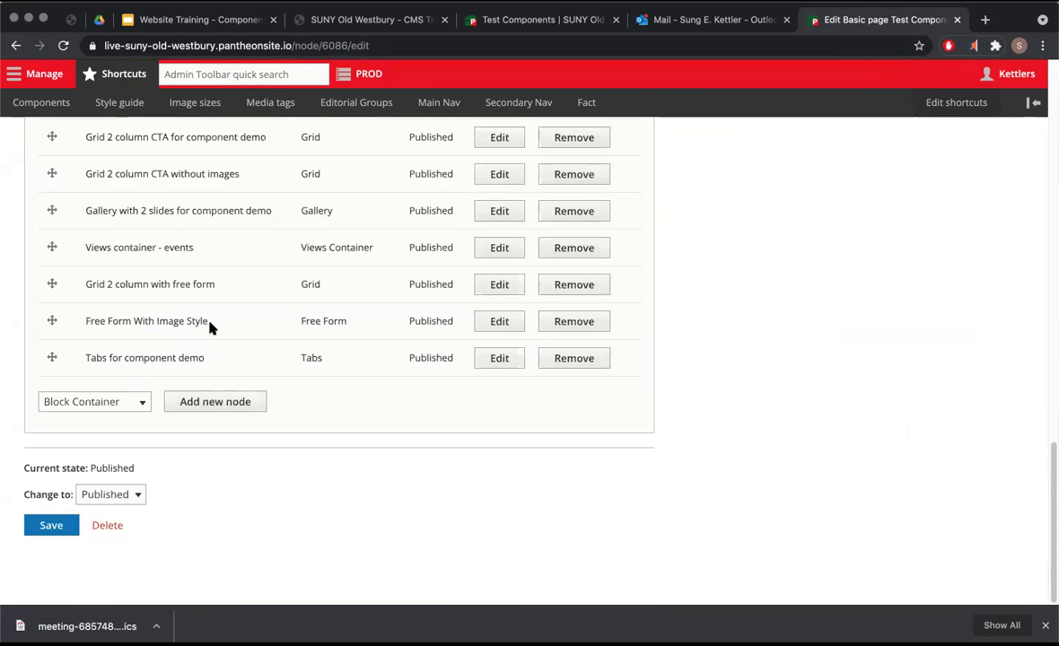
{"action": "left_click", "coordinate": [51, 525]}
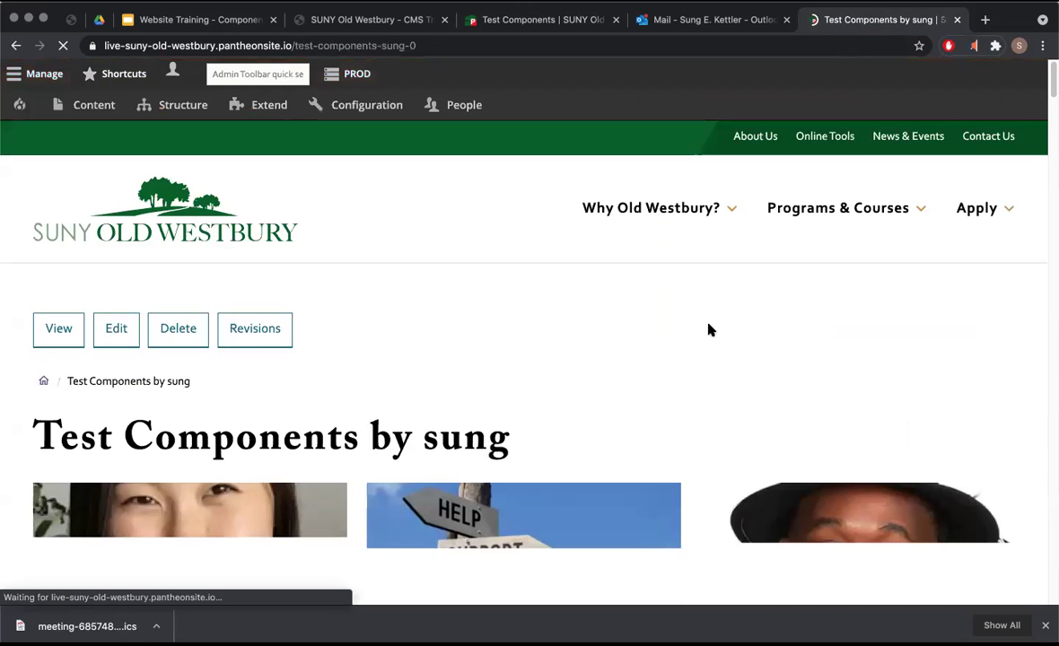
Examine the tabs component at the end of the saved test page, switching between Tab 1 and Tab 2.
{"action": "scroll", "coordinate": [709, 324], "scroll_direction": "down", "scroll_amount": 10}
{"action": "scroll", "coordinate": [709, 325], "scroll_direction": "down", "scroll_amount": 10}
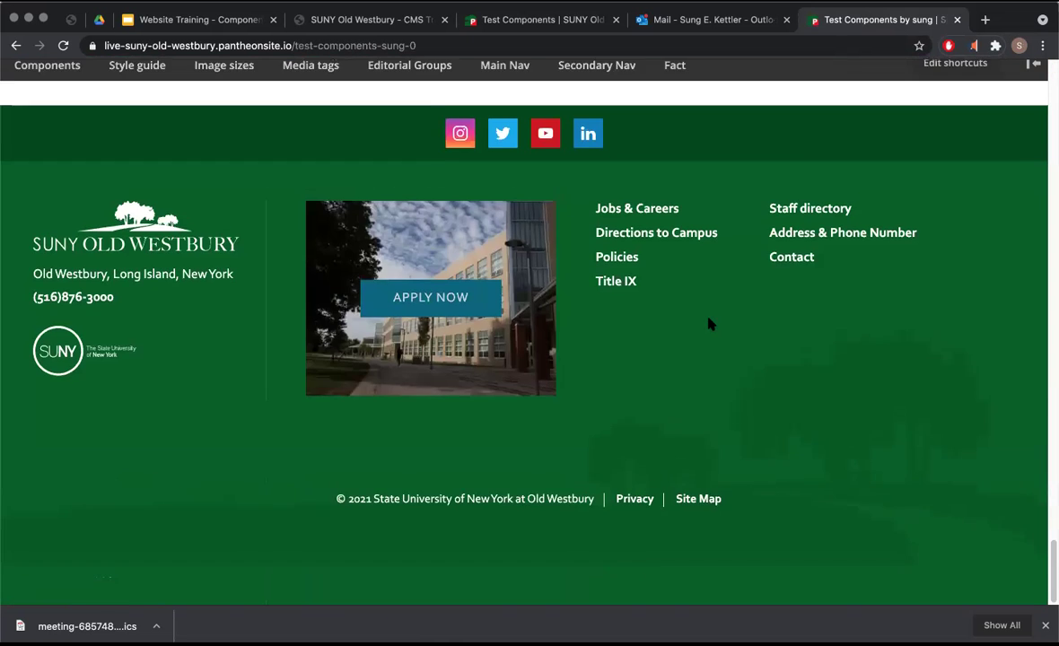
{"action": "scroll", "coordinate": [709, 325], "scroll_direction": "up", "scroll_amount": 5}
{"action": "scroll", "coordinate": [708, 323], "scroll_direction": "up", "scroll_amount": 1}
{"action": "left_click", "coordinate": [705, 273]}
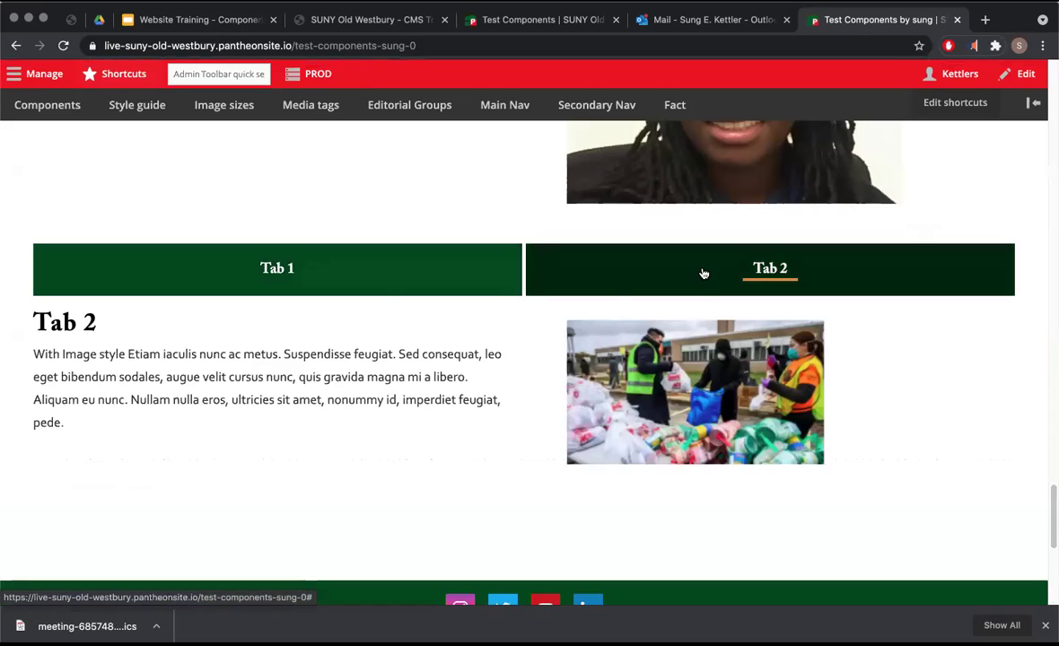
{"action": "left_click", "coordinate": [334, 279]}
{"action": "left_click", "coordinate": [645, 281]}
{"action": "left_click", "coordinate": [405, 279]}
{"action": "left_click", "coordinate": [637, 267]}
Examine the News section below the tabs on the Test Components page.
{"action": "left_click", "coordinate": [500, 19]}
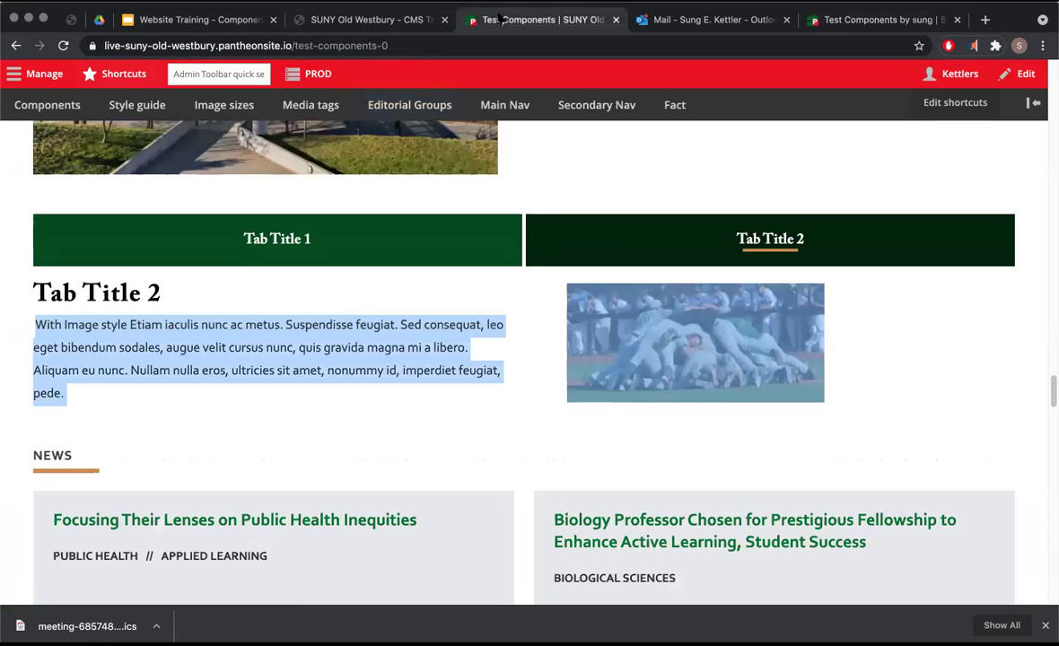
{"action": "scroll", "coordinate": [534, 311], "scroll_direction": "down", "scroll_amount": 5}
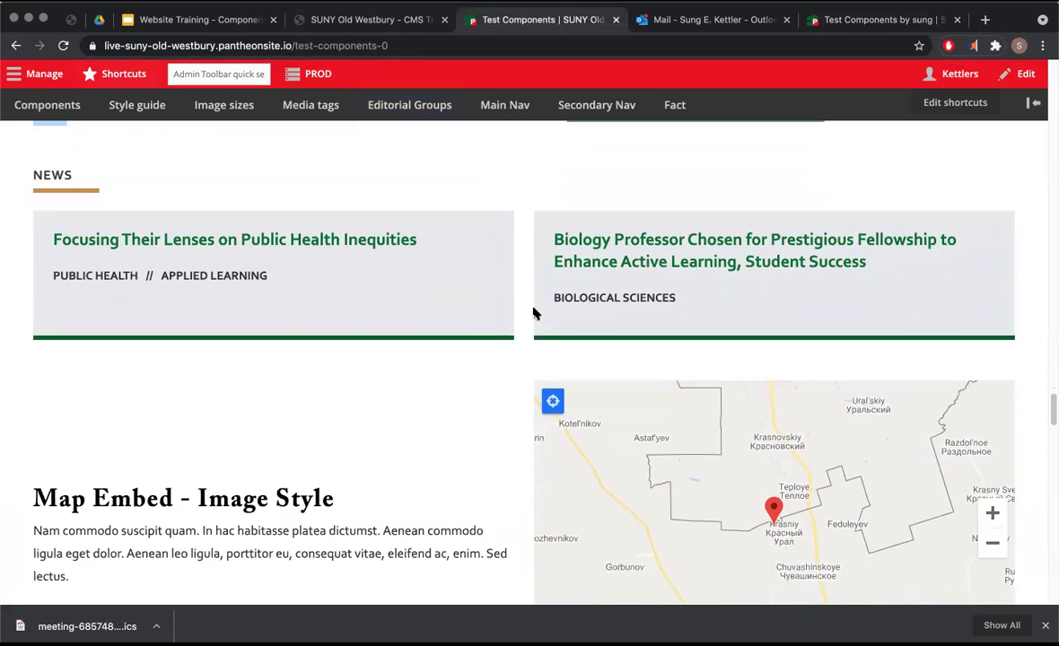
{"action": "scroll", "coordinate": [534, 313], "scroll_direction": "down", "scroll_amount": 1}
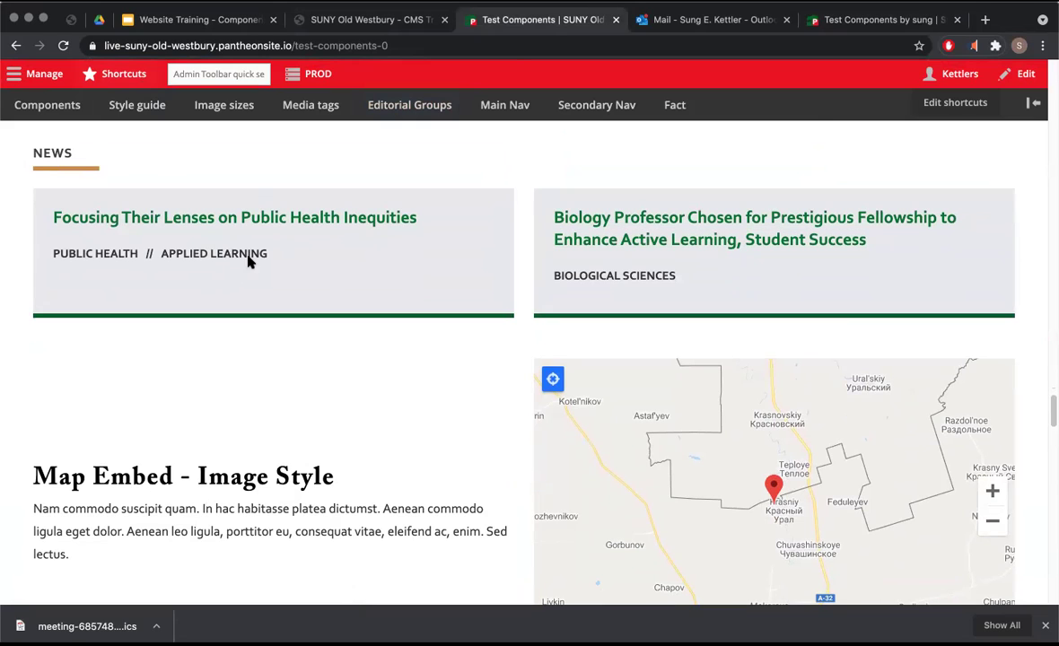
Open the test page for editing and add a new Views Container node to its components.
{"action": "left_click", "coordinate": [875, 18]}
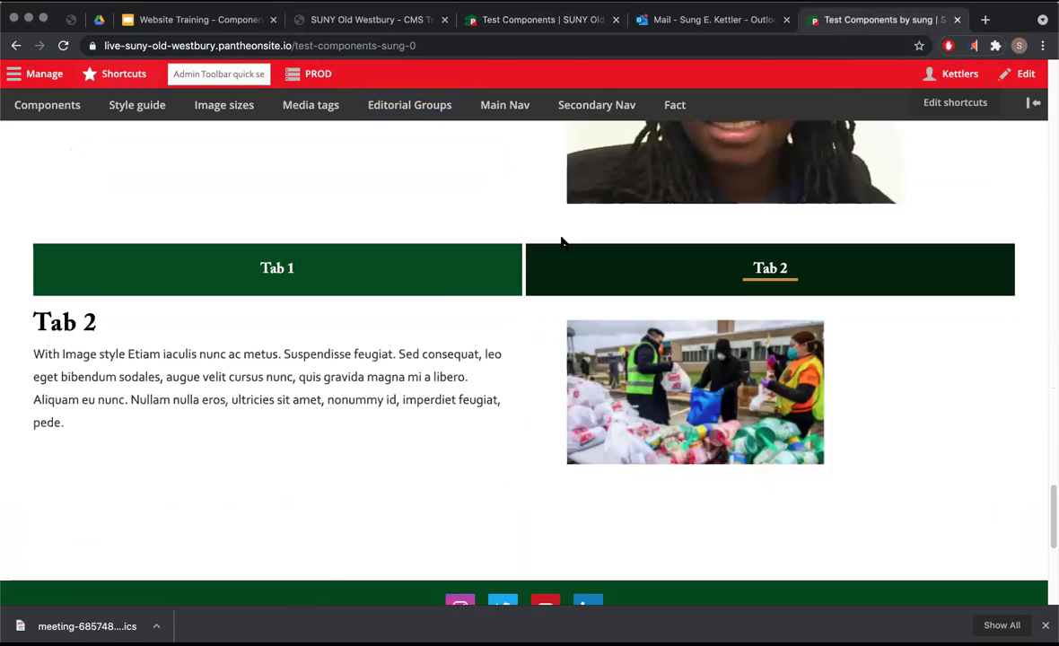
{"action": "scroll", "coordinate": [442, 317], "scroll_direction": "up", "scroll_amount": 20}
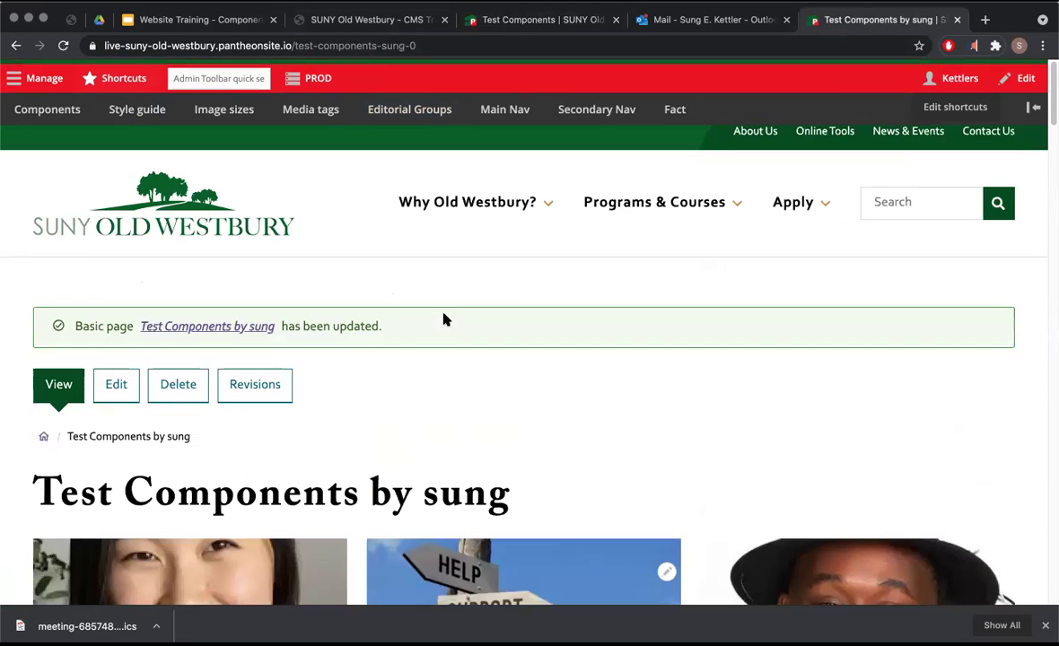
{"action": "left_click", "coordinate": [115, 382]}
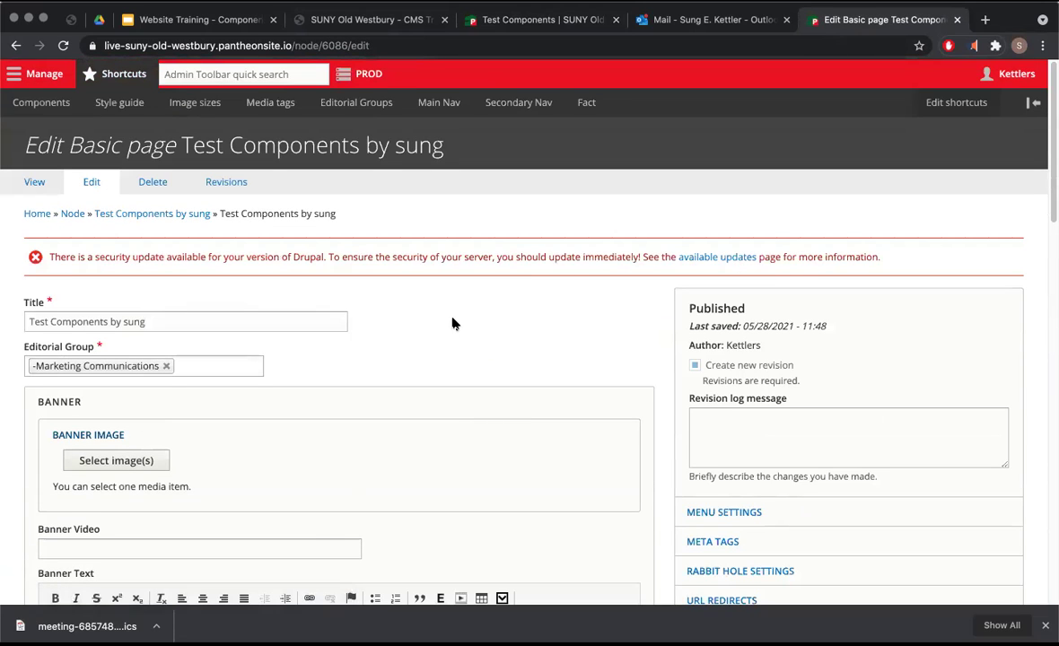
{"action": "scroll", "coordinate": [449, 361], "scroll_direction": "down", "scroll_amount": 10}
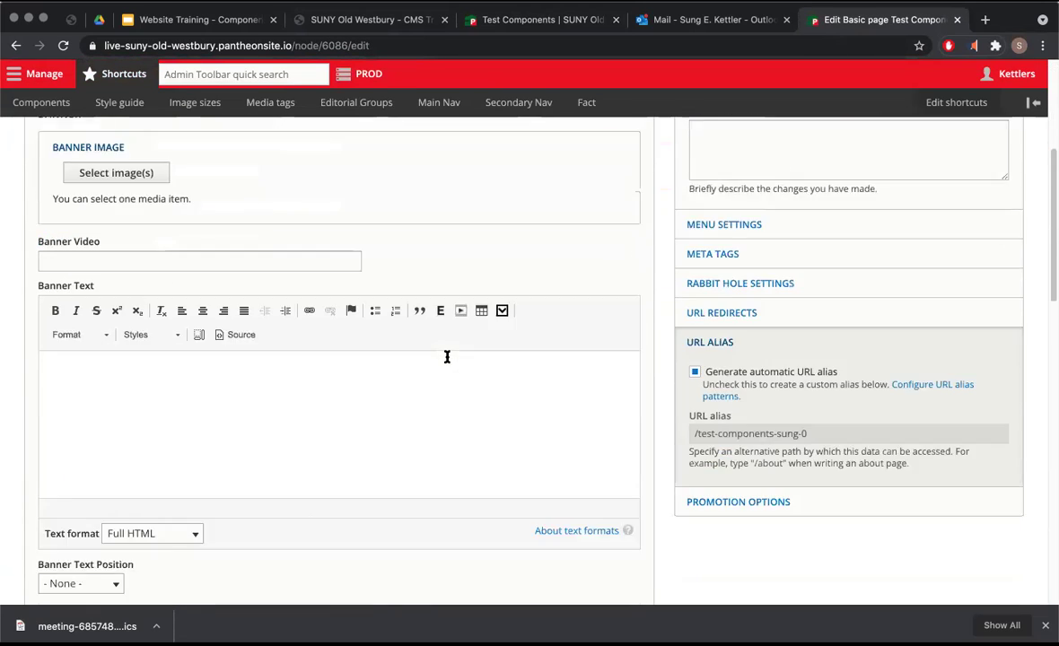
{"action": "scroll", "coordinate": [449, 361], "scroll_direction": "down", "scroll_amount": 5}
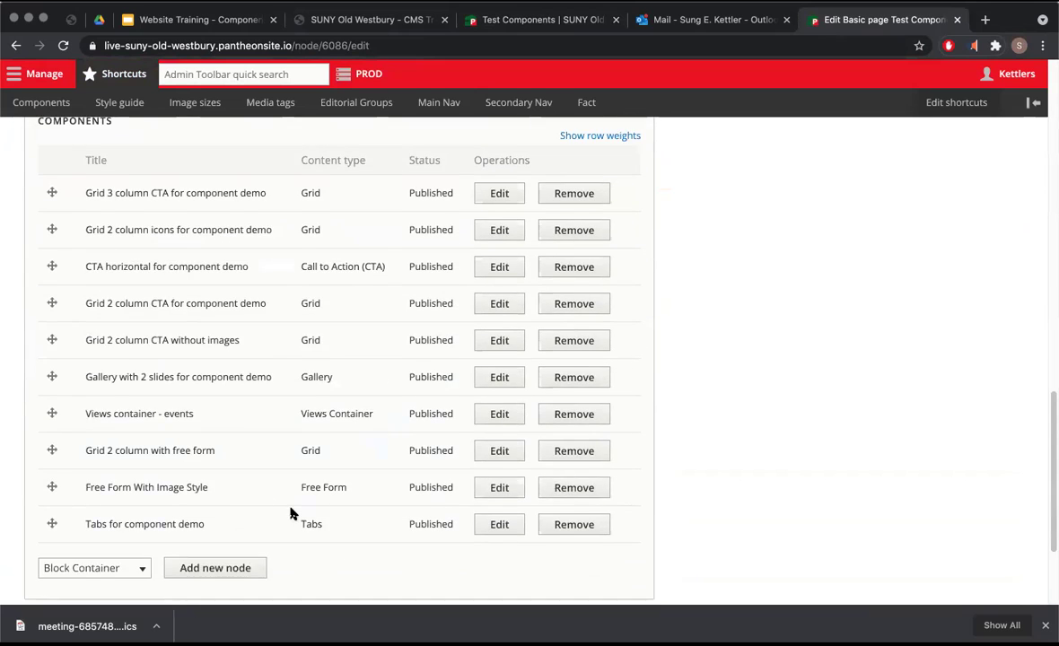
{"action": "scroll", "coordinate": [291, 508], "scroll_direction": "down", "scroll_amount": 4}
{"action": "left_click", "coordinate": [103, 403]}
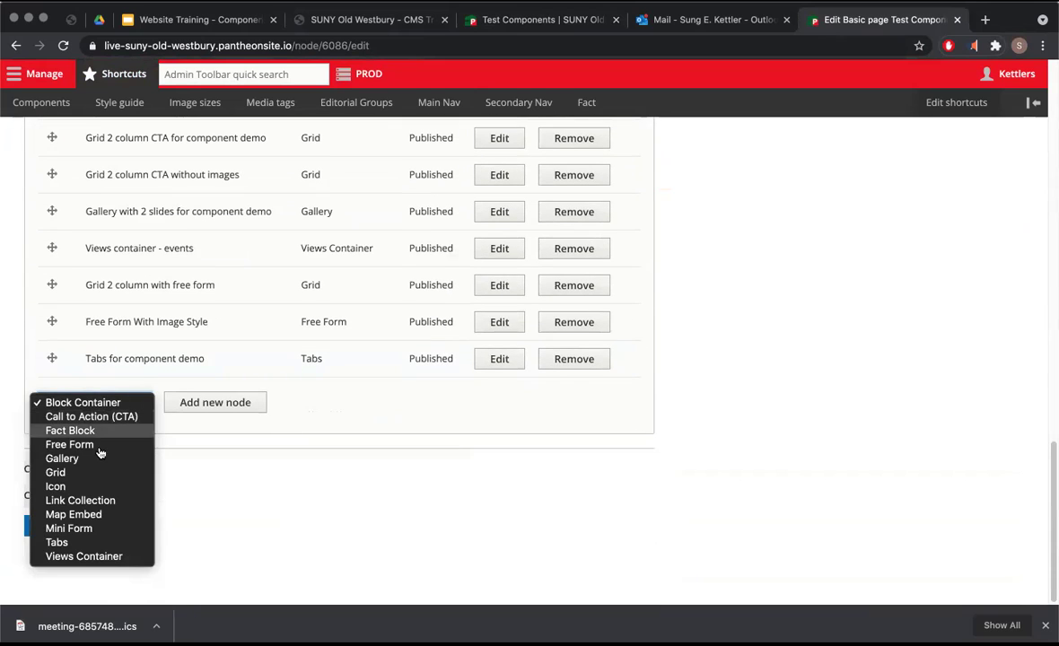
{"action": "left_click", "coordinate": [90, 557]}
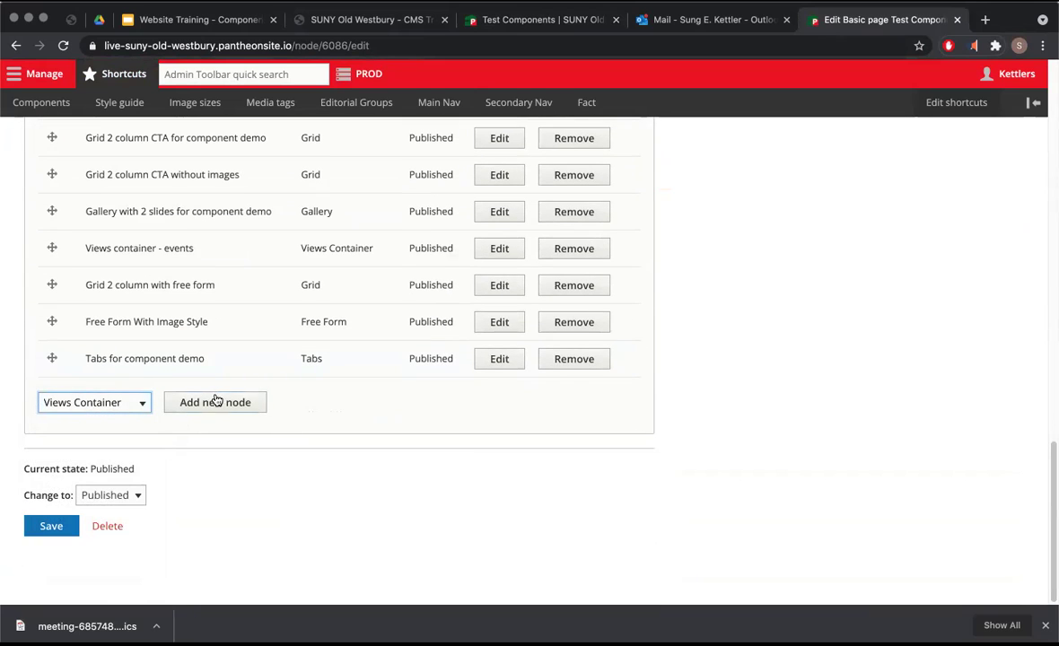
{"action": "left_click", "coordinate": [217, 401]}
Title the node "Views container - news for component demo" and set its view block to Articles: Latest News (Homepage).
{"action": "scroll", "coordinate": [269, 408], "scroll_direction": "down", "scroll_amount": 2}
{"action": "left_click", "coordinate": [217, 334]}
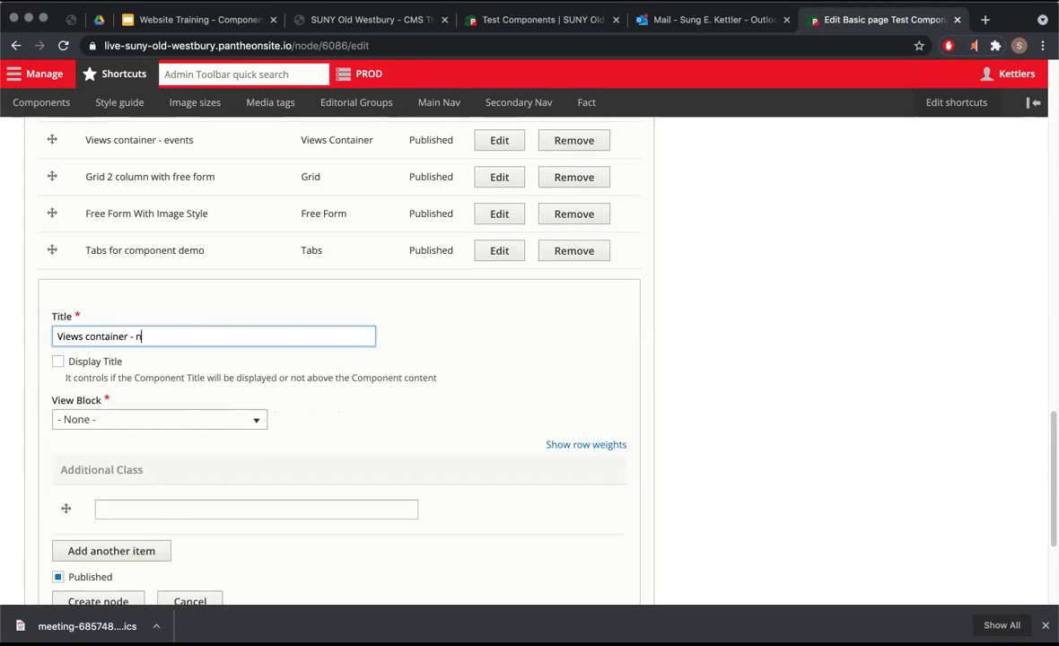
{"action": "type", "text": "news for component demo"}
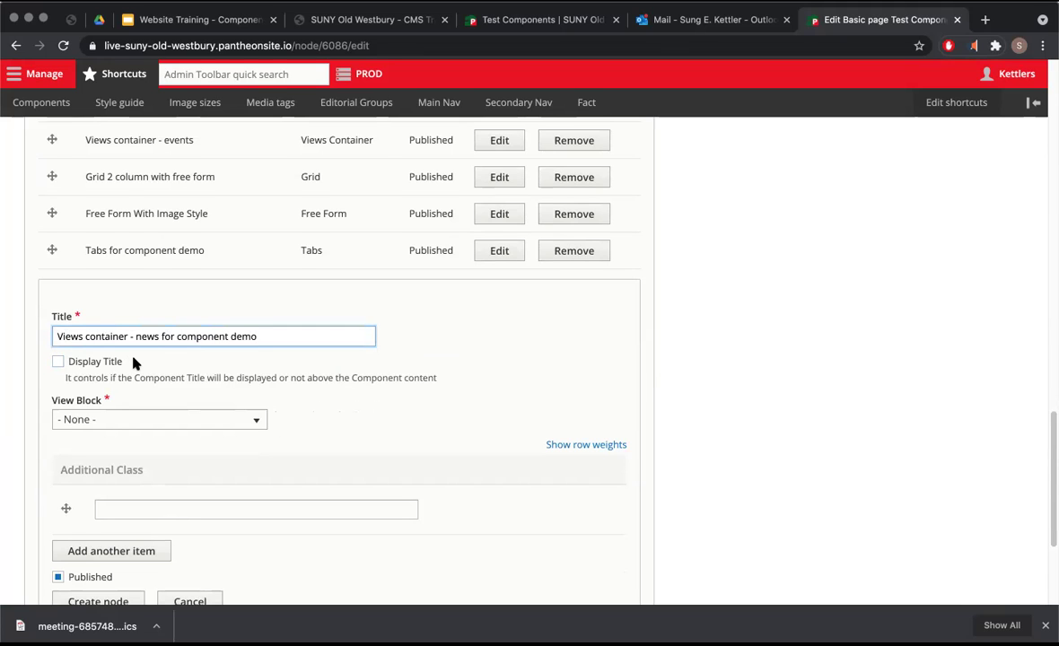
{"action": "scroll", "coordinate": [121, 331], "scroll_direction": "down", "scroll_amount": 2}
{"action": "left_click", "coordinate": [124, 358]}
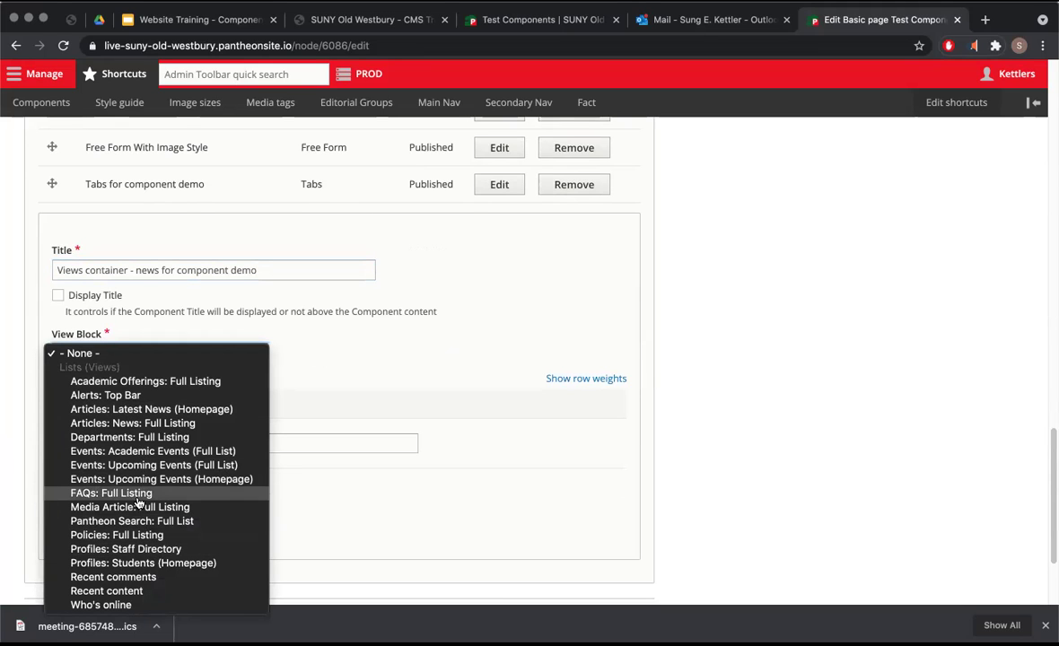
{"action": "left_click", "coordinate": [149, 409]}
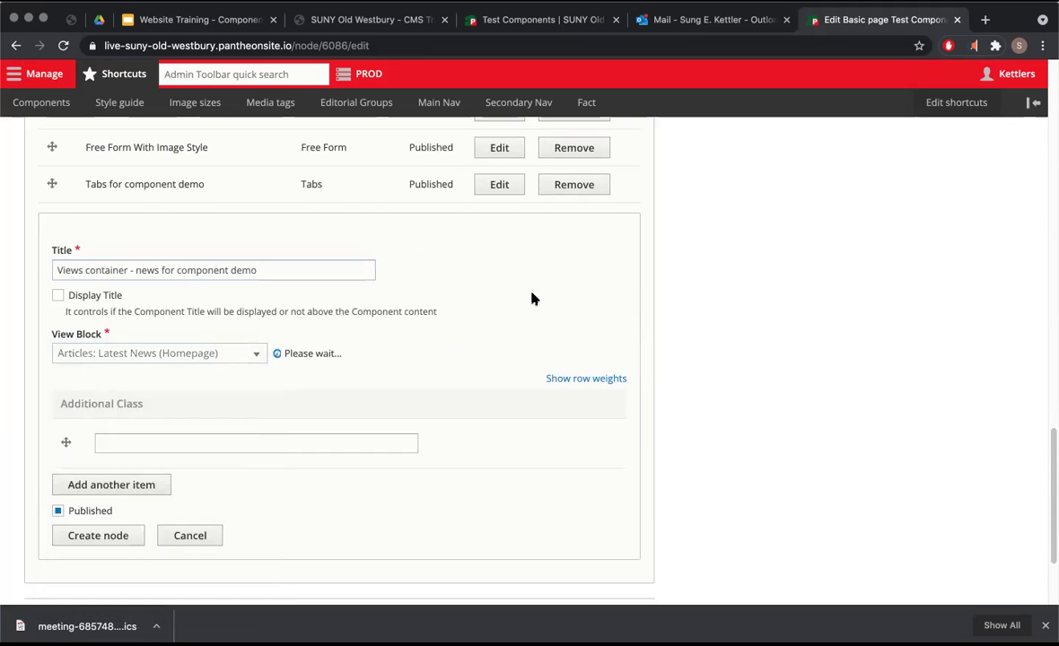
Create the news Views Container node and save the test page.
{"action": "scroll", "coordinate": [426, 312], "scroll_direction": "down", "scroll_amount": 1}
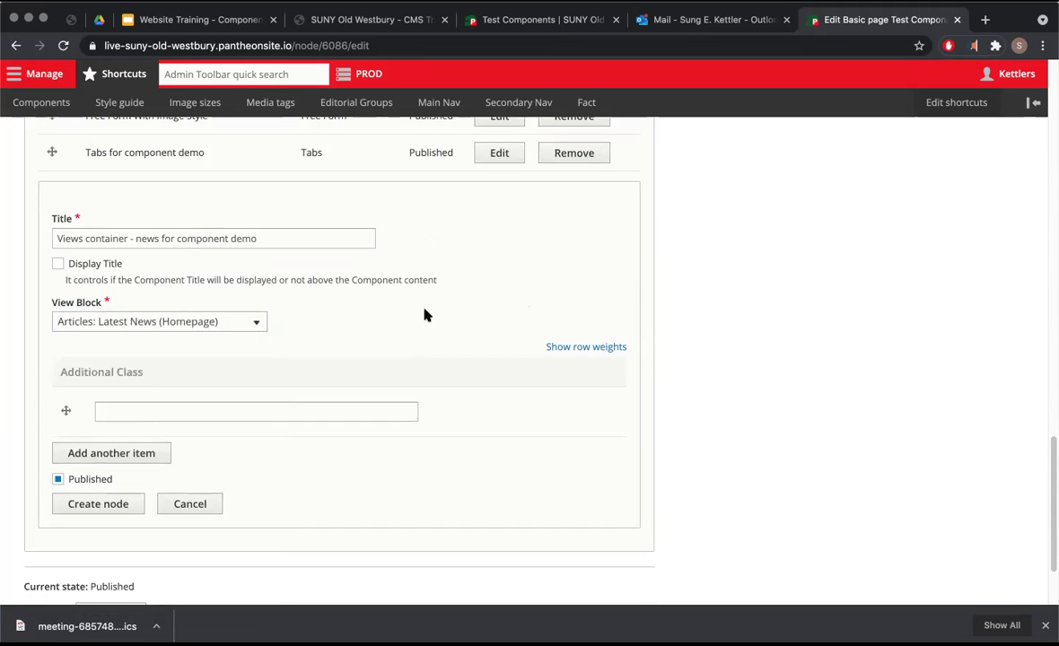
{"action": "left_click", "coordinate": [127, 502]}
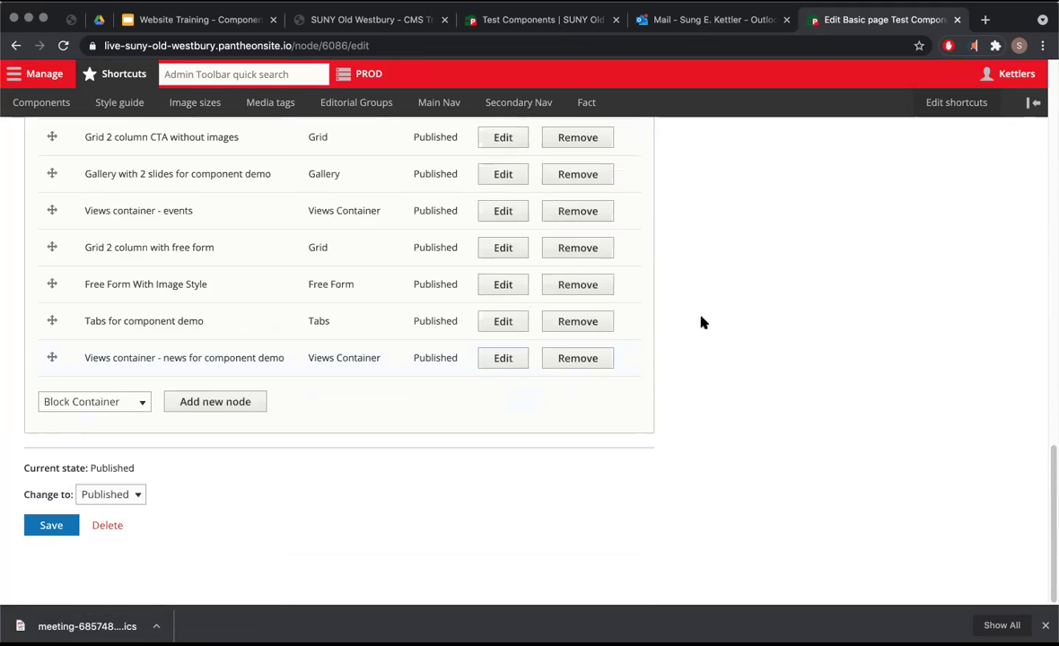
{"action": "left_click", "coordinate": [55, 525]}
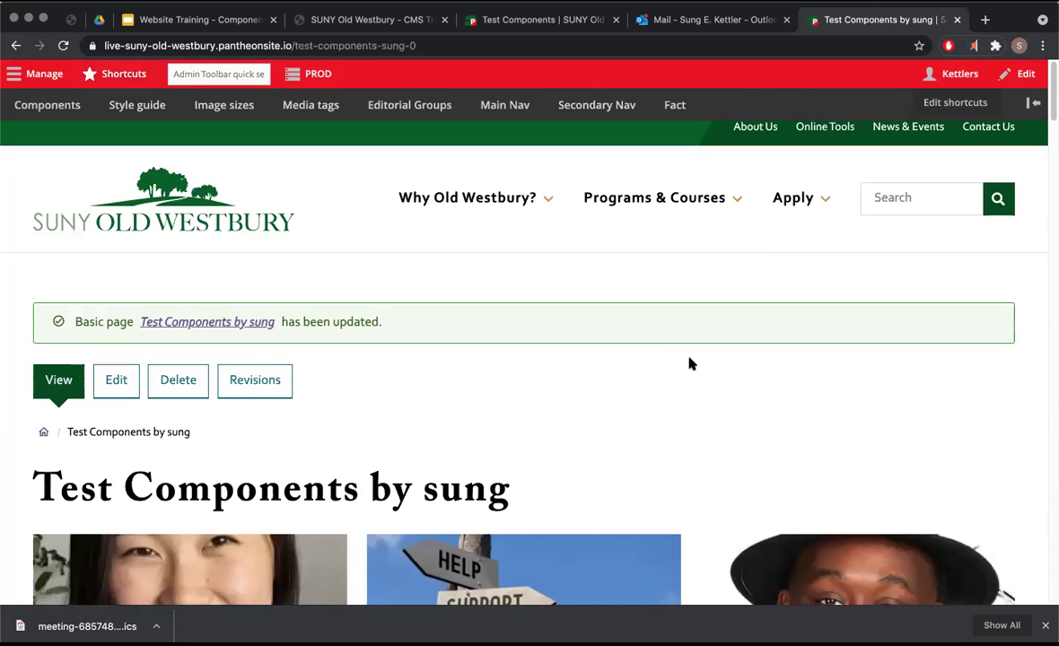
Examine the News section at the end of the saved test page, including its heading and both article cards.
{"action": "scroll", "coordinate": [690, 363], "scroll_direction": "down", "scroll_amount": 8}
{"action": "scroll", "coordinate": [690, 362], "scroll_direction": "down", "scroll_amount": 10}
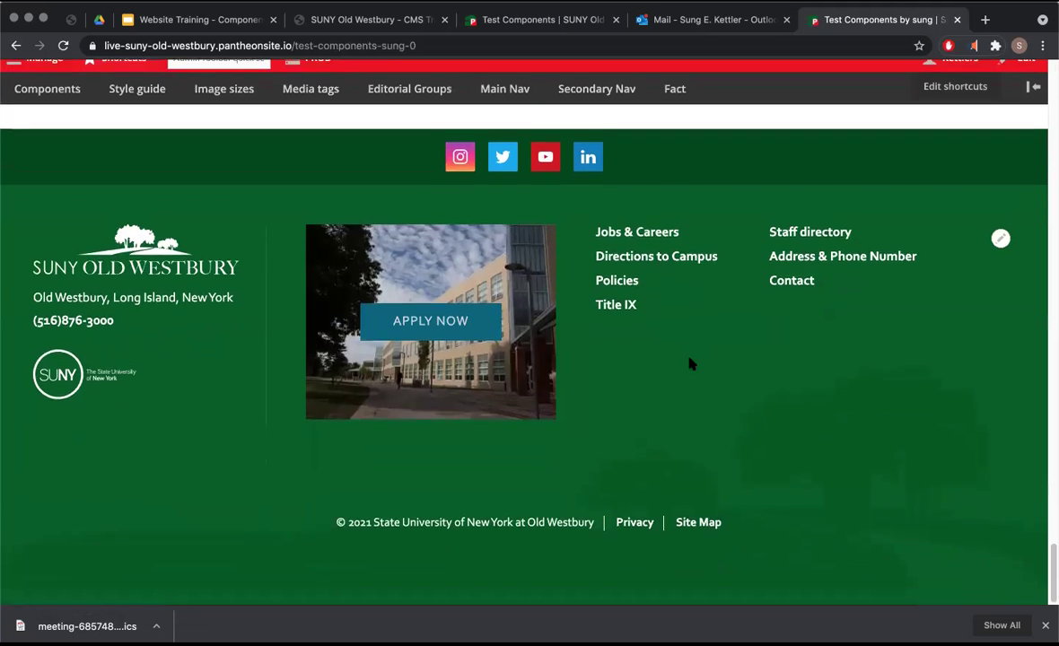
{"action": "scroll", "coordinate": [690, 362], "scroll_direction": "up", "scroll_amount": 5}
{"action": "scroll", "coordinate": [689, 363], "scroll_direction": "down", "scroll_amount": 6}
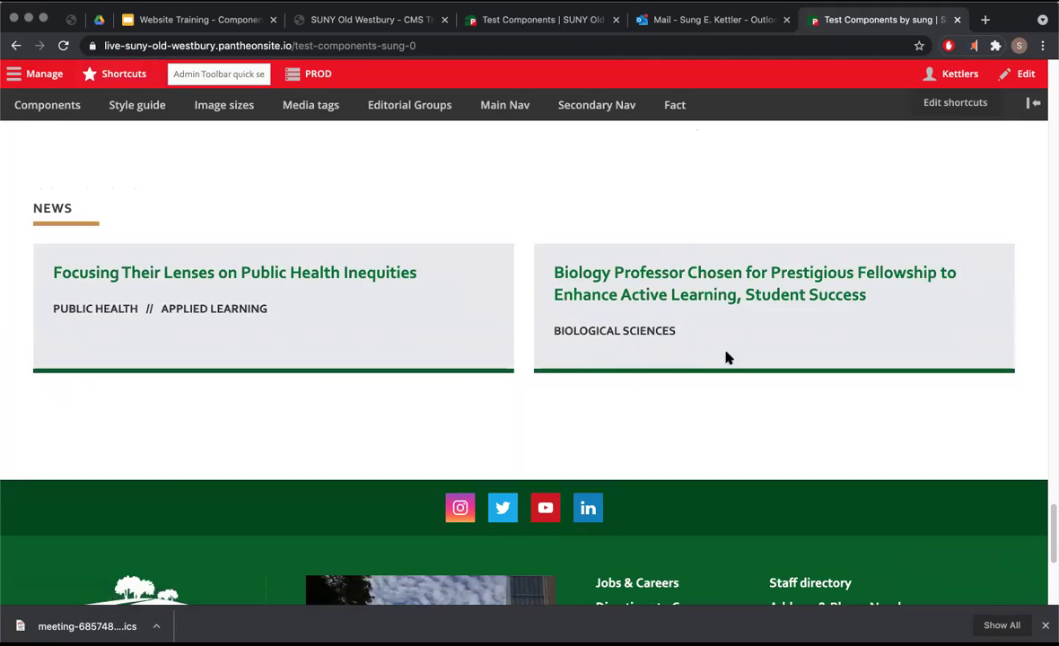
{"action": "left_click_drag", "start_coordinate": [728, 357], "coordinate": [215, 311]}
{"action": "left_click_drag", "start_coordinate": [3, 265], "coordinate": [29, 223]}
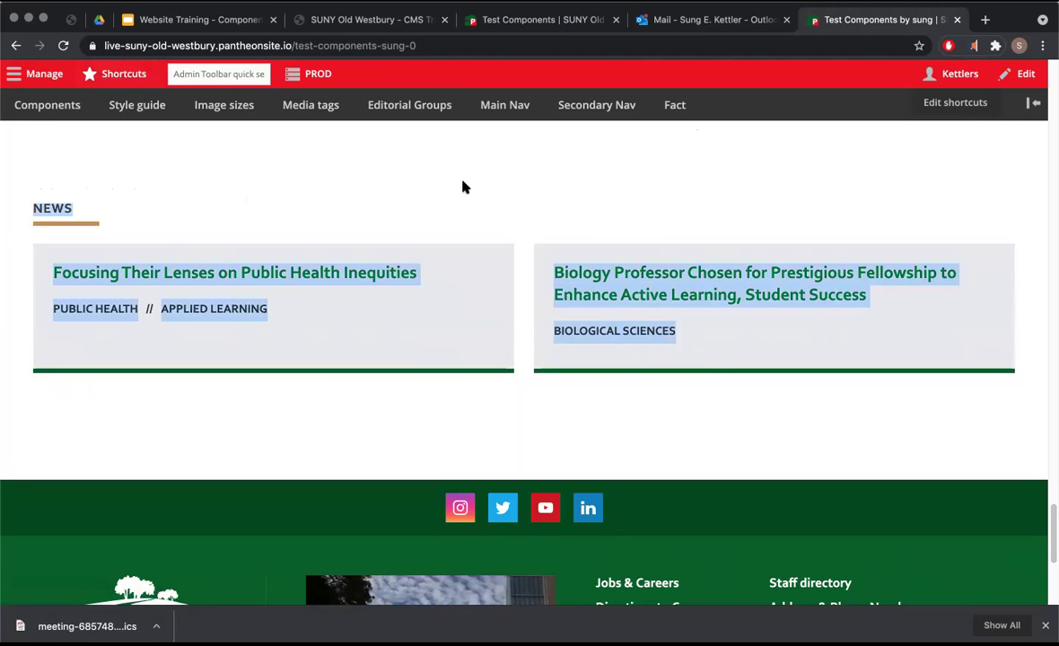
Close the mail tab and examine the Map Embed - Image Style and Map with Overlay components on the Test Components page.
{"action": "left_click", "coordinate": [552, 20]}
{"action": "scroll", "coordinate": [421, 318], "scroll_direction": "down", "scroll_amount": 3}
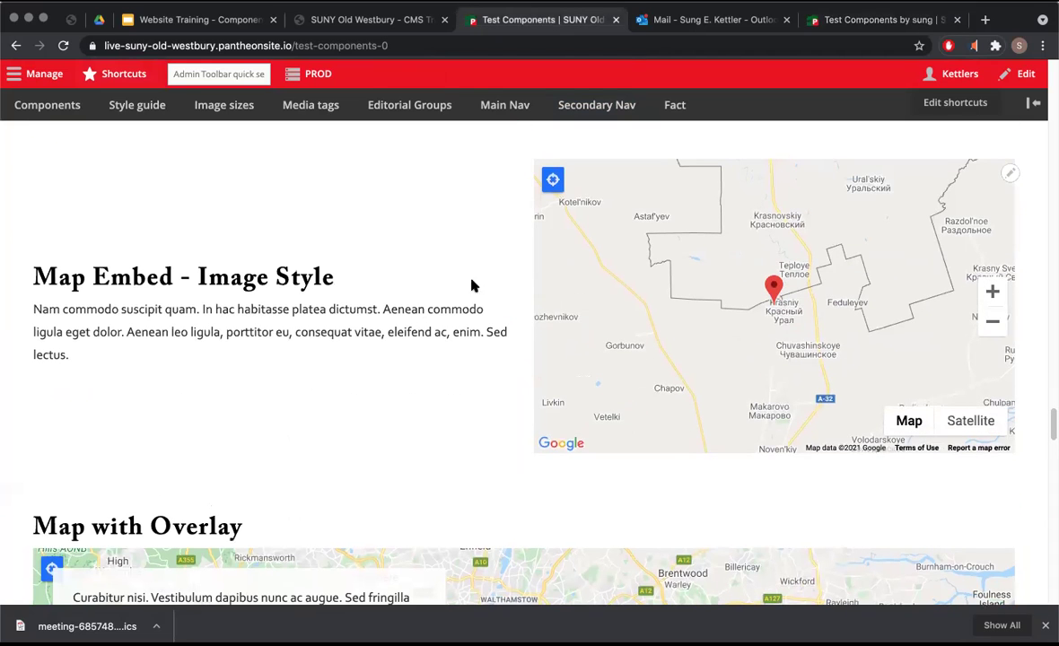
{"action": "left_click", "coordinate": [786, 19]}
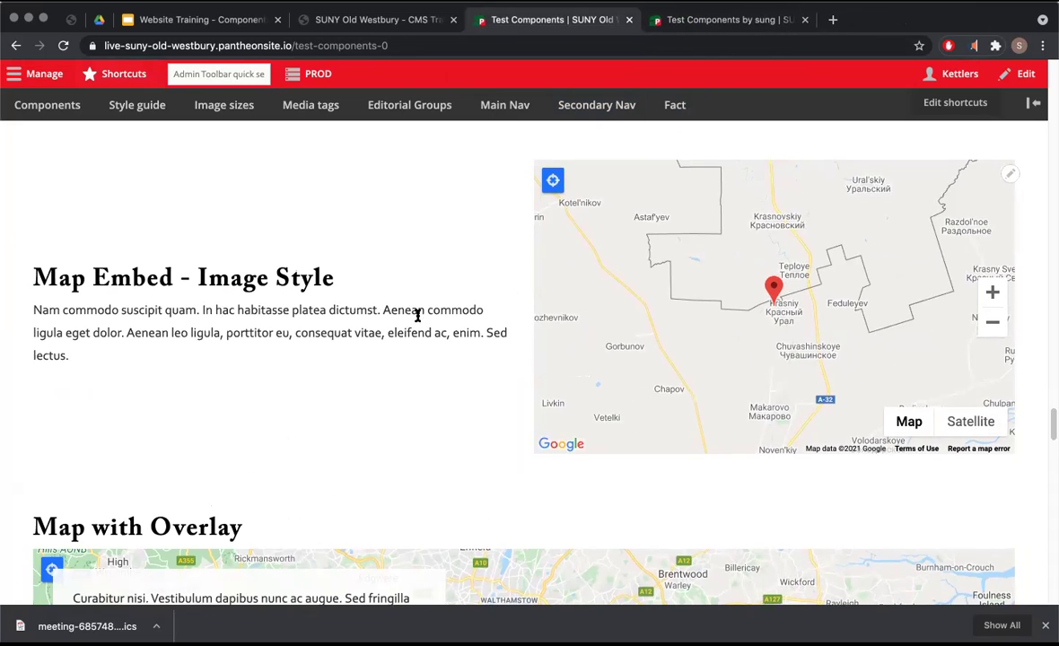
{"action": "scroll", "coordinate": [418, 318], "scroll_direction": "up", "scroll_amount": 1}
{"action": "scroll", "coordinate": [415, 344], "scroll_direction": "down", "scroll_amount": 10}
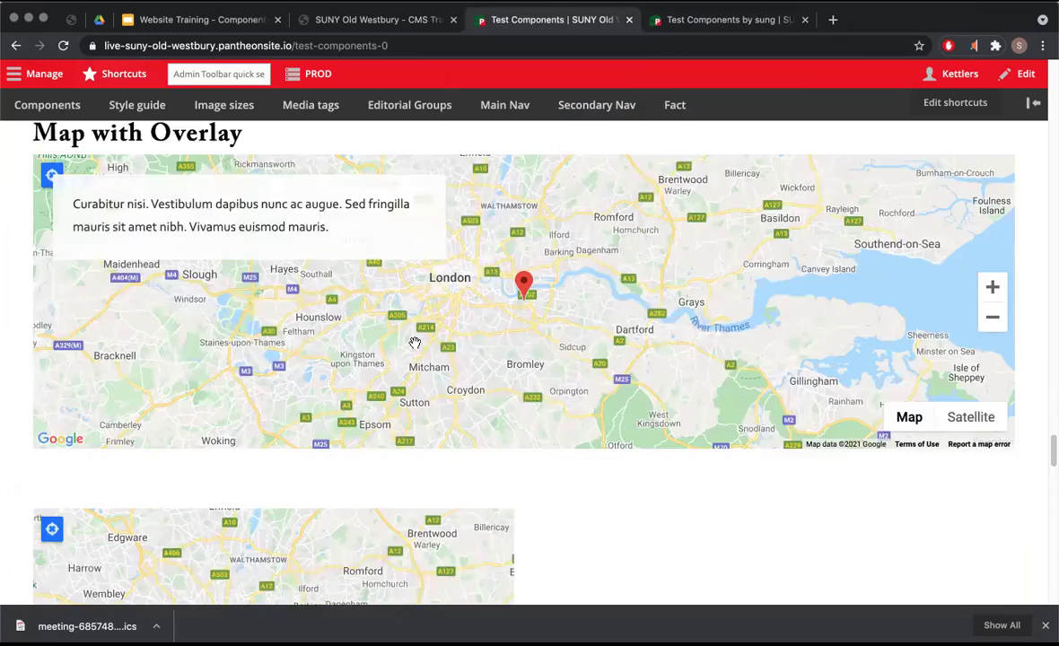
{"action": "scroll", "coordinate": [414, 345], "scroll_direction": "up", "scroll_amount": 8}
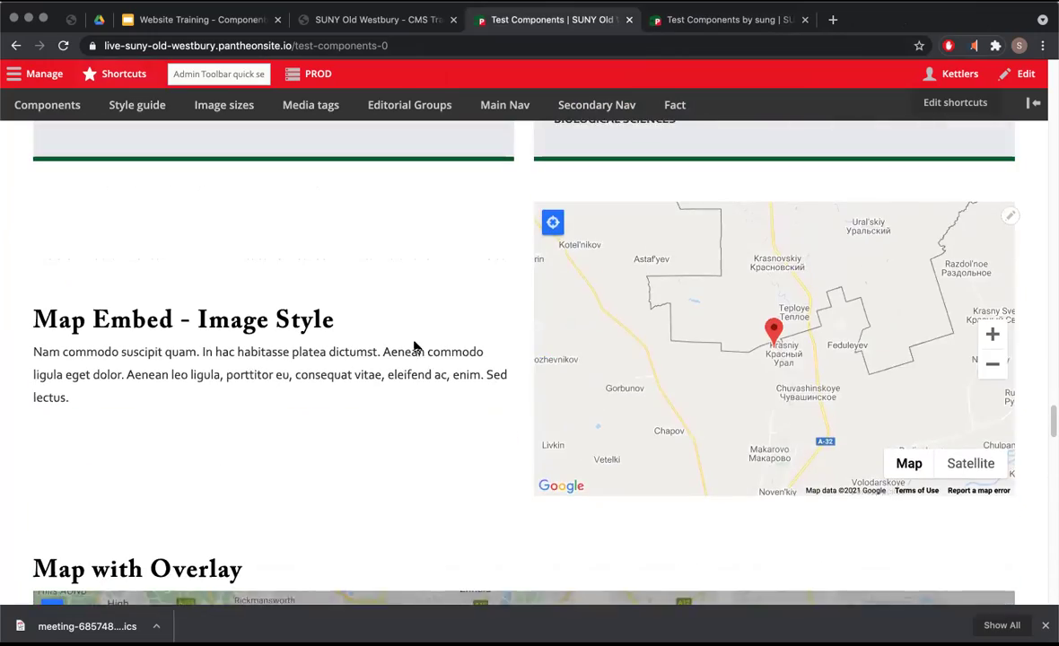
{"action": "scroll", "coordinate": [402, 399], "scroll_direction": "down", "scroll_amount": 3}
{"action": "scroll", "coordinate": [401, 397], "scroll_direction": "down", "scroll_amount": 4}
{"action": "scroll", "coordinate": [404, 399], "scroll_direction": "up", "scroll_amount": 6}
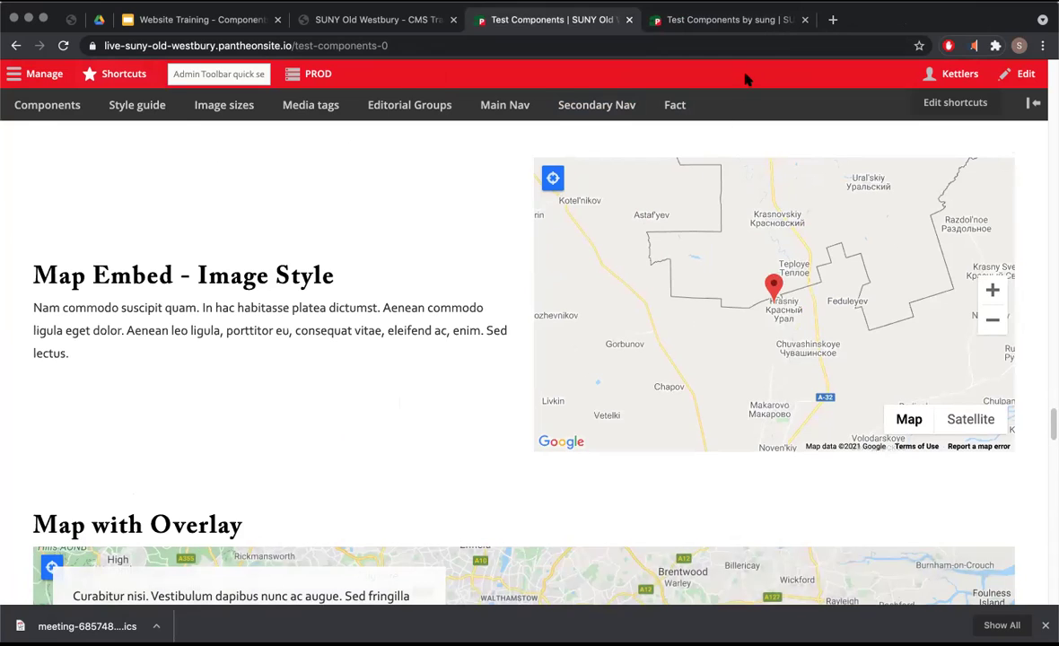
Open the test page for editing and add a new Map Embed node to its components.
{"action": "left_click", "coordinate": [721, 21]}
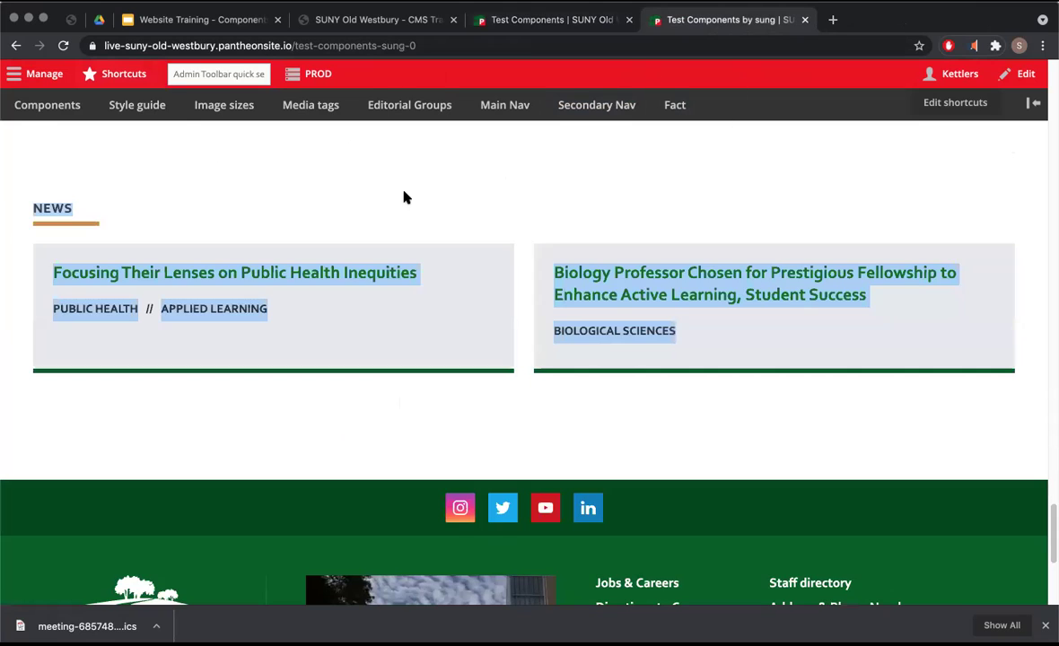
{"action": "scroll", "coordinate": [403, 196], "scroll_direction": "up", "scroll_amount": 20}
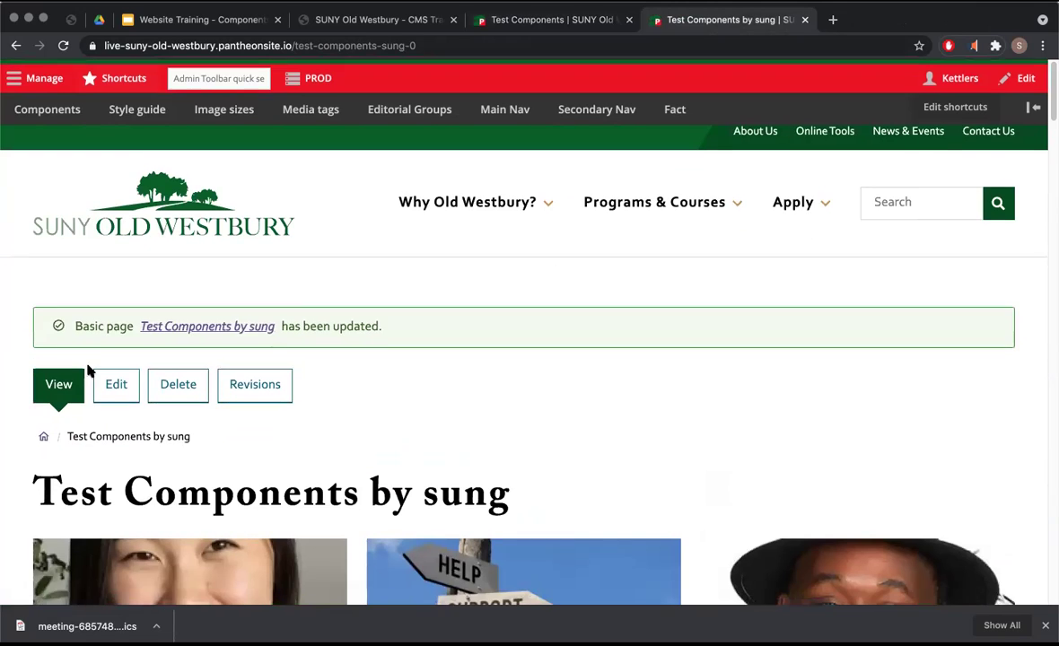
{"action": "left_click", "coordinate": [113, 391]}
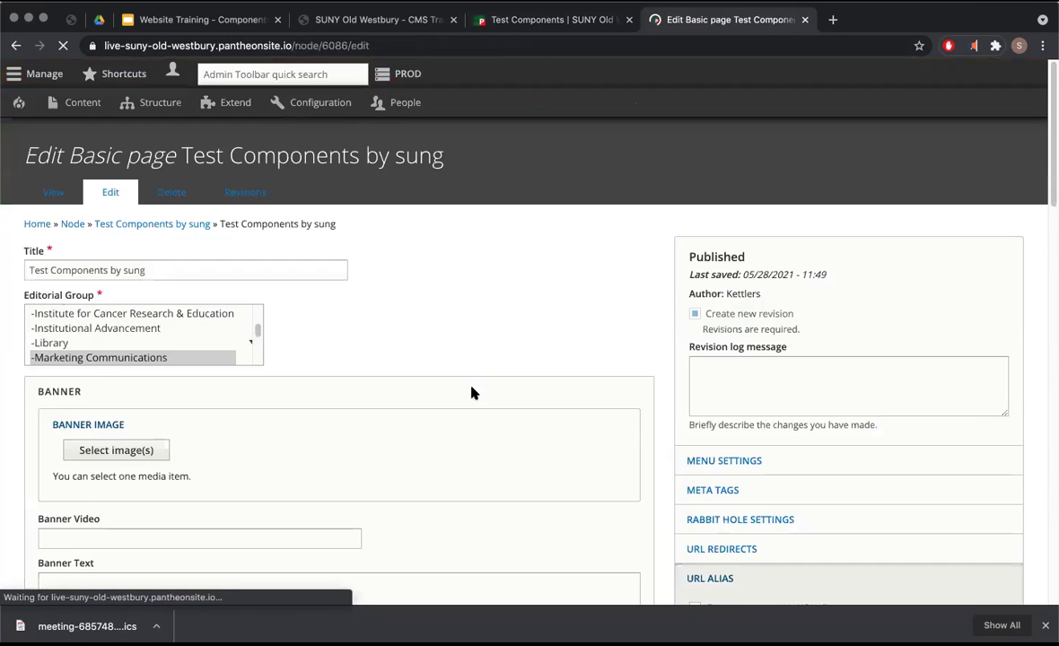
{"action": "scroll", "coordinate": [428, 350], "scroll_direction": "down", "scroll_amount": 20}
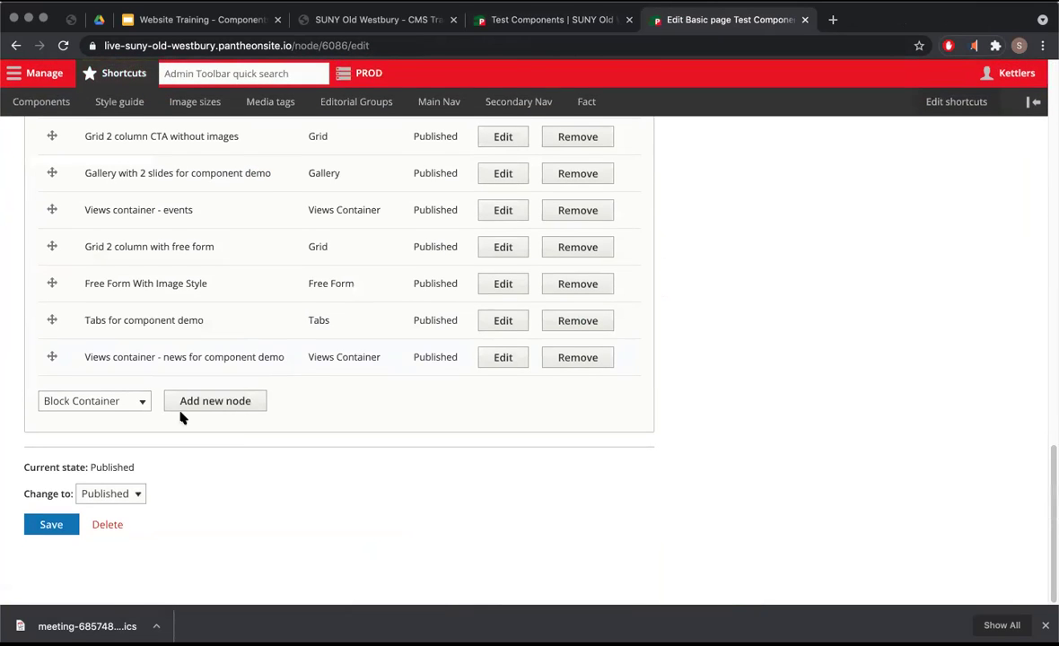
{"action": "left_click", "coordinate": [140, 401]}
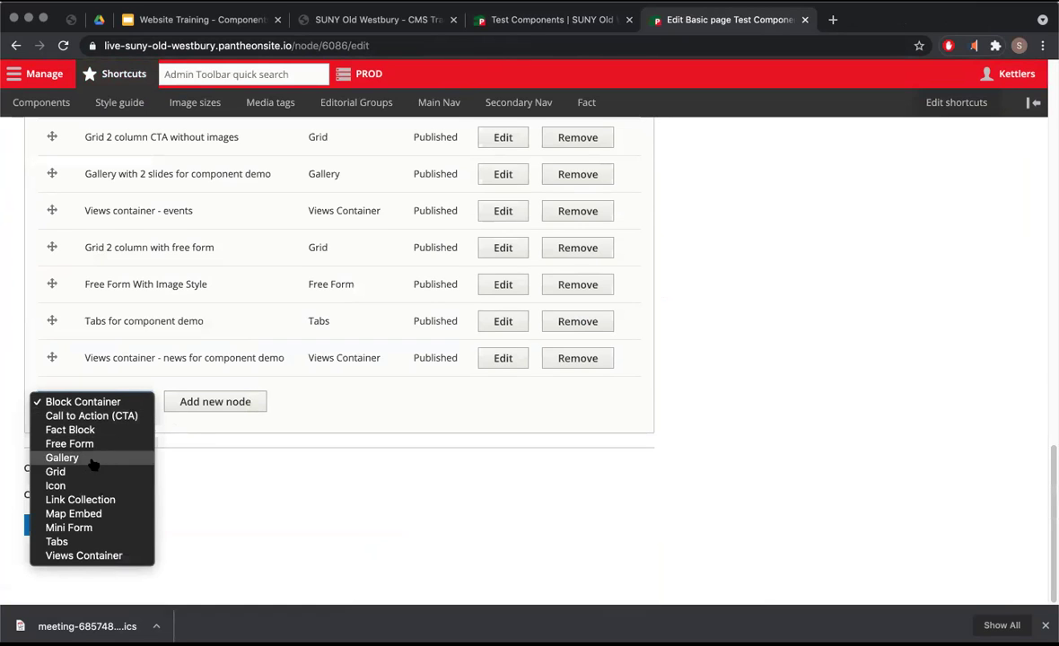
{"action": "left_click", "coordinate": [74, 513]}
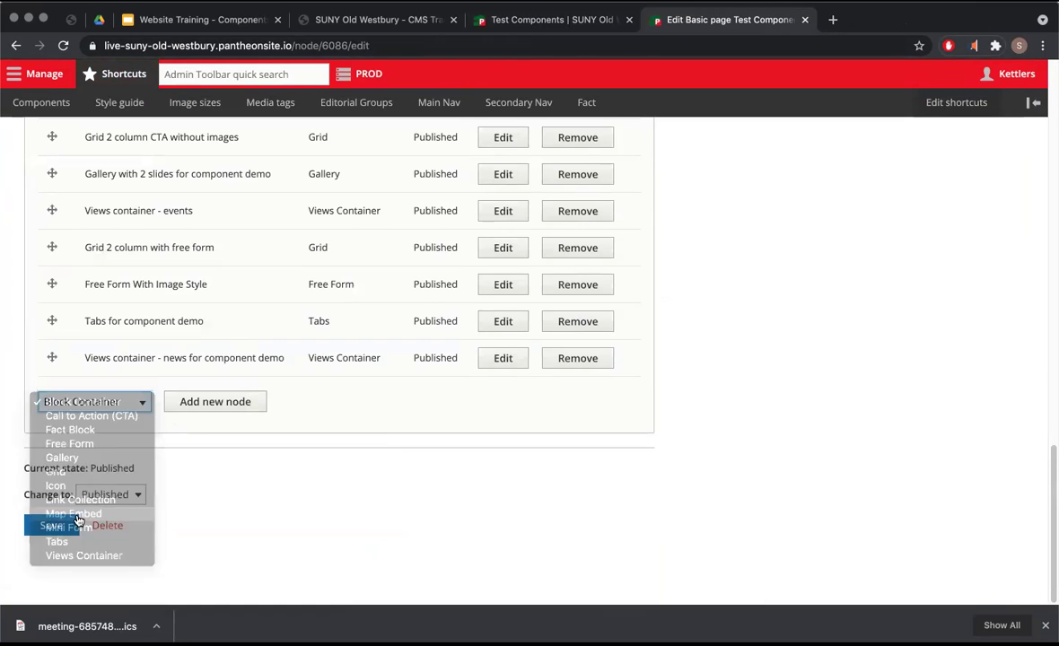
{"action": "left_click", "coordinate": [213, 402]}
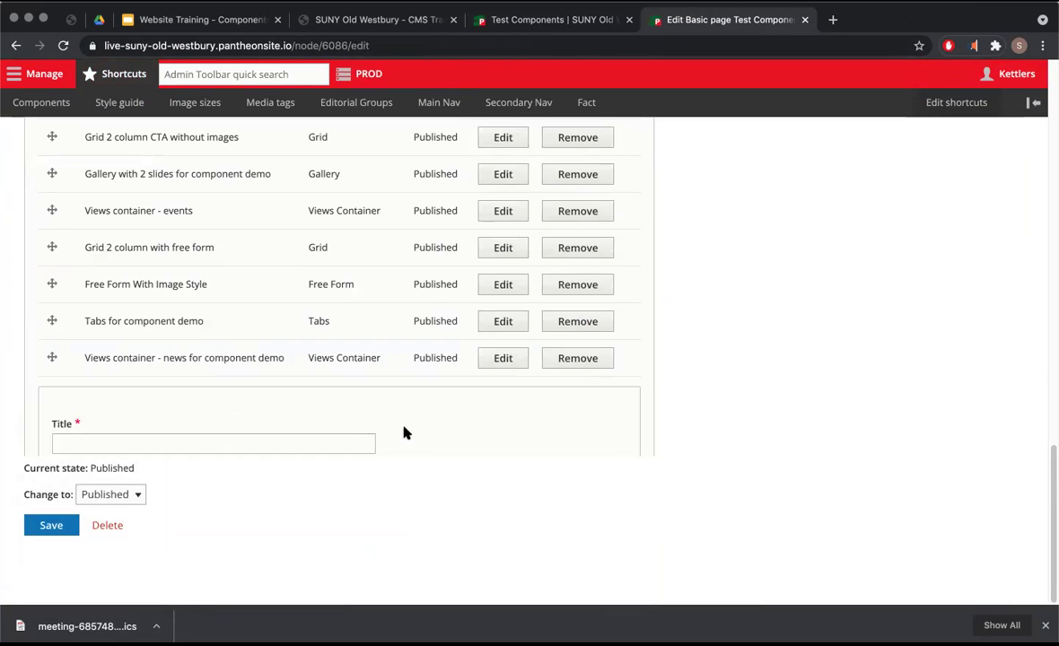
Title the new Map Embed node "Map embed for component demo".
{"action": "scroll", "coordinate": [429, 442], "scroll_direction": "down", "scroll_amount": 3}
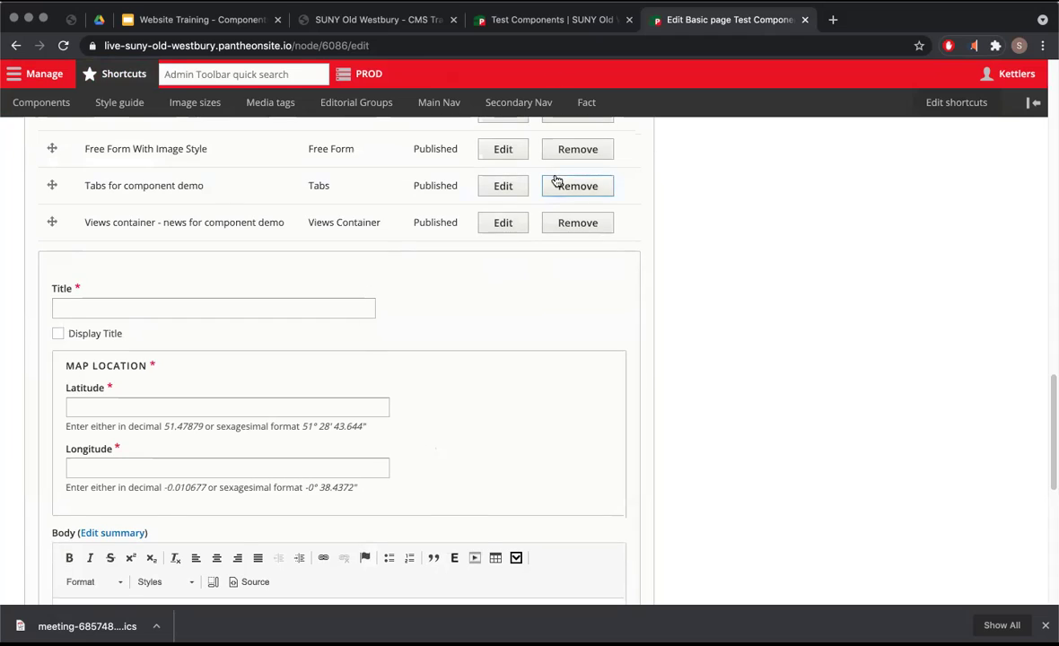
{"action": "left_click", "coordinate": [556, 21]}
{"action": "left_click", "coordinate": [727, 19]}
{"action": "left_click", "coordinate": [172, 307]}
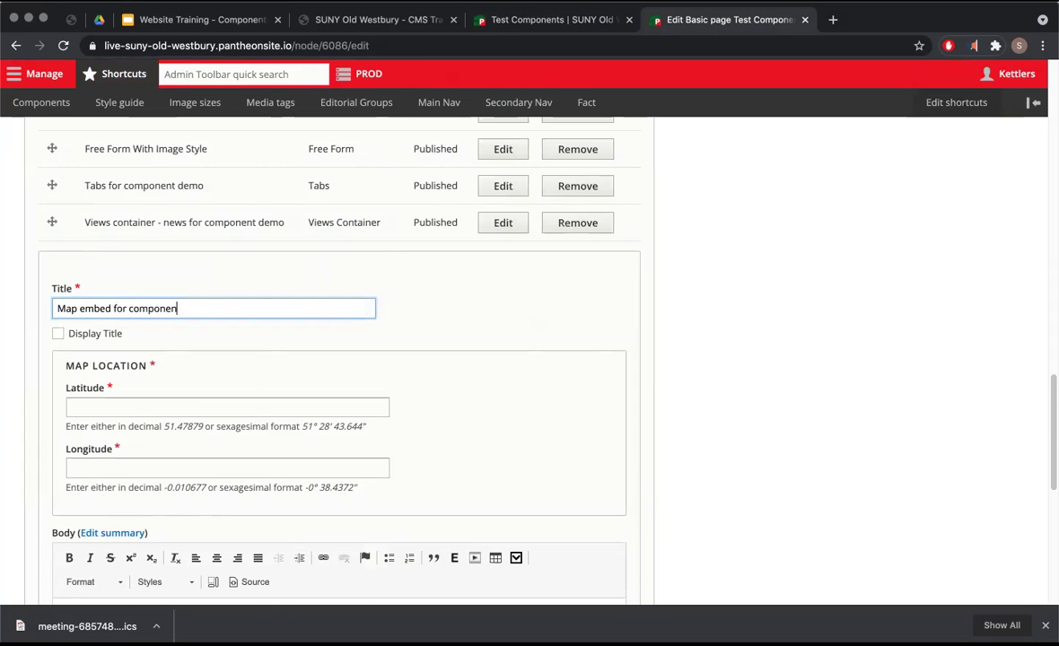
Set the map location to latitude 51.47879 and longitude -0.010677, reusing the decimal examples from the field hints.
{"action": "scroll", "coordinate": [184, 341], "scroll_direction": "down", "scroll_amount": 2}
{"action": "left_click", "coordinate": [176, 320]}
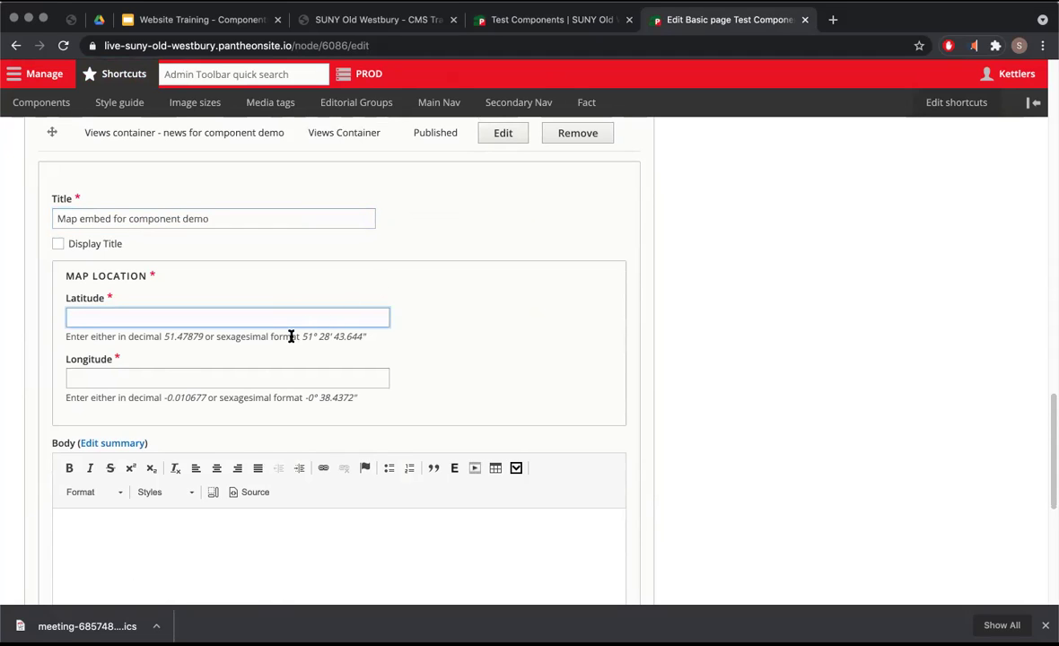
{"action": "left_click_drag", "start_coordinate": [162, 336], "coordinate": [197, 336]}
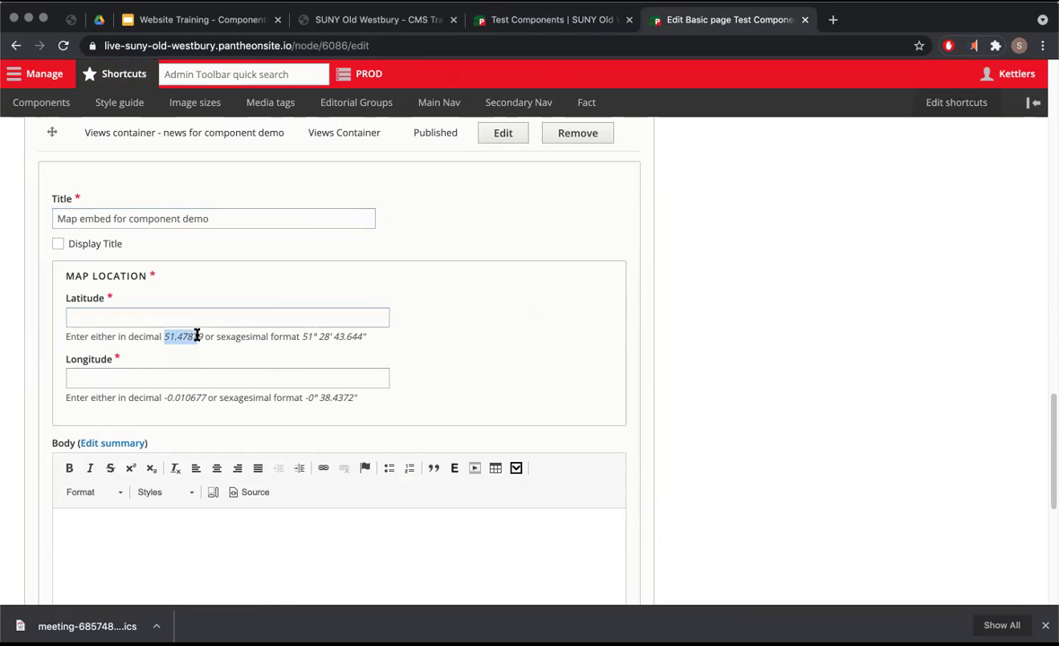
{"action": "left_click", "coordinate": [203, 320]}
{"action": "type", "text": "51.47879"}
{"action": "left_click_drag", "start_coordinate": [162, 399], "coordinate": [201, 395]}
{"action": "key", "text": "super+c"}
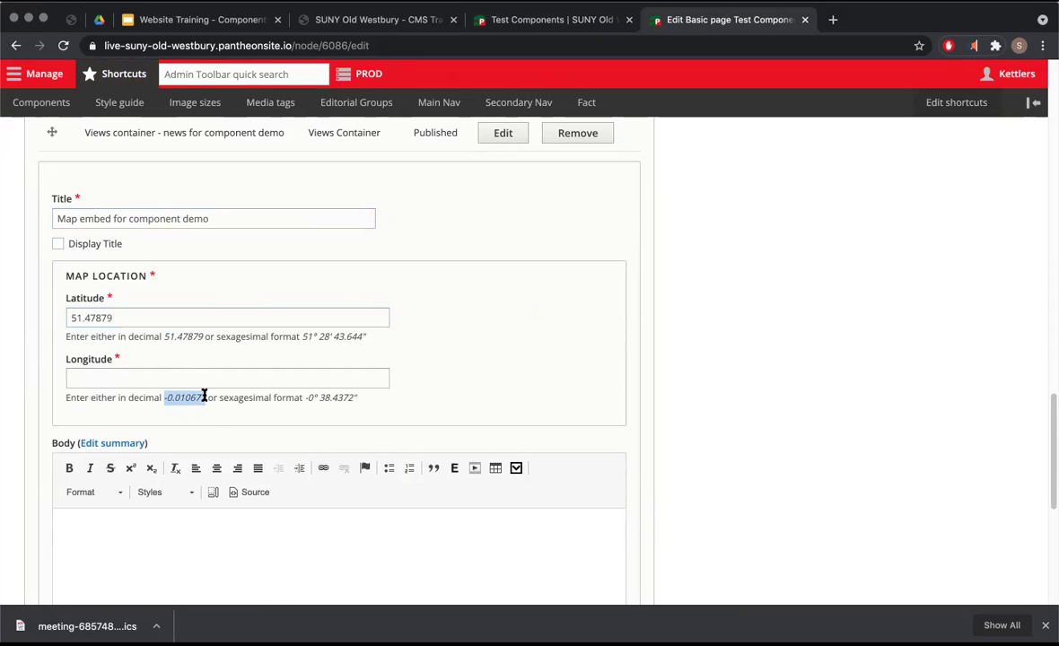
{"action": "left_click", "coordinate": [182, 377]}
{"action": "key", "text": "super+v"}
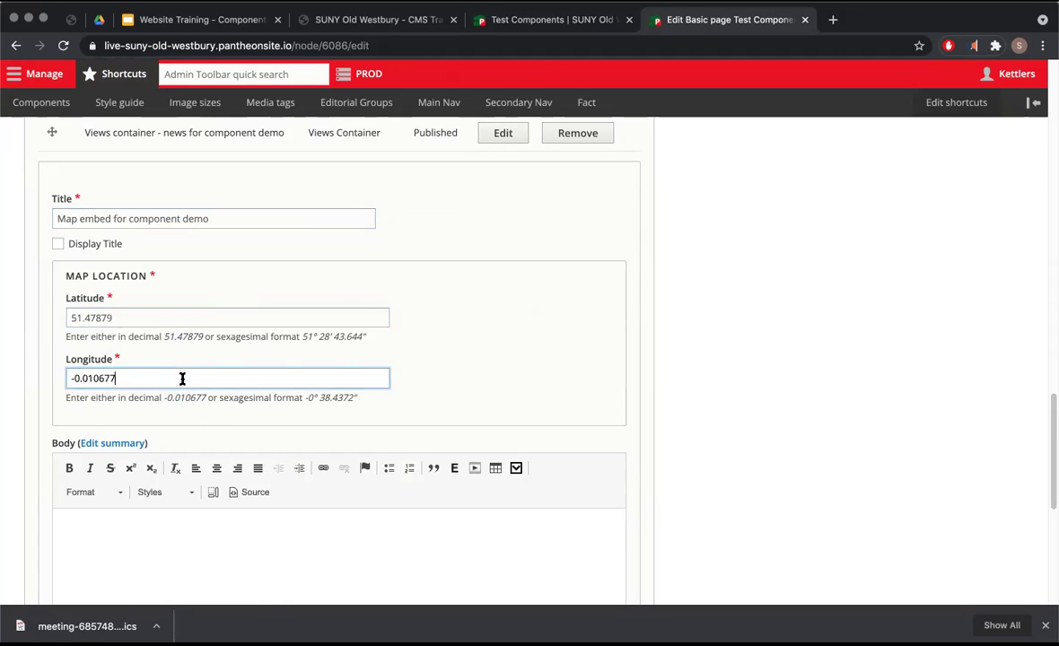
{"action": "left_click", "coordinate": [172, 320]}
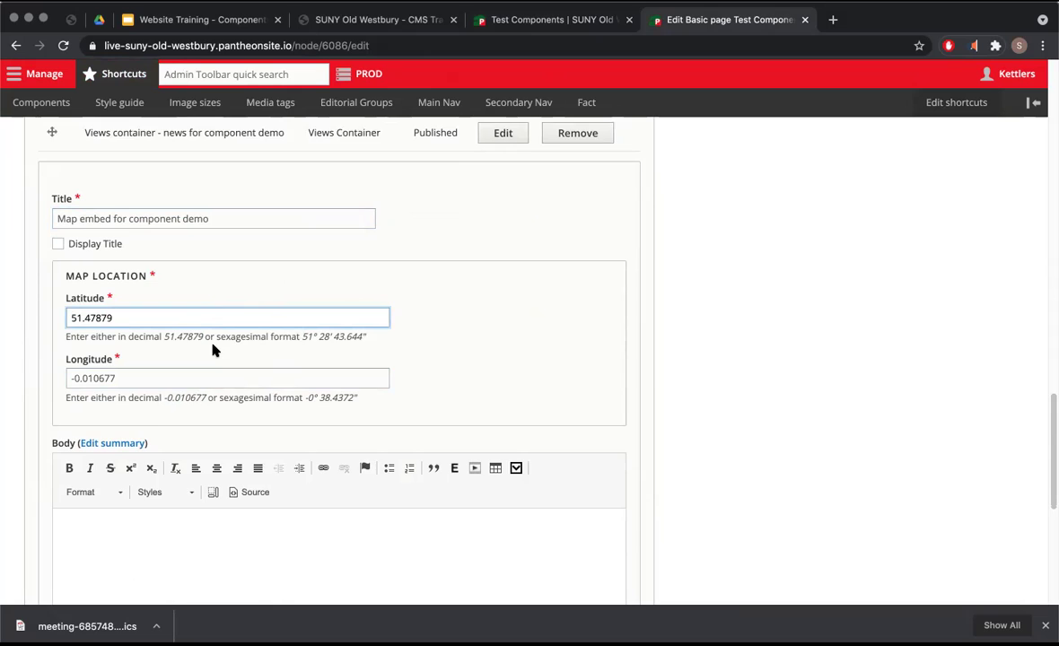
Check the heading of the reference map component and turn on Display Title for the Map Embed node.
{"action": "scroll", "coordinate": [213, 350], "scroll_direction": "down", "scroll_amount": 1}
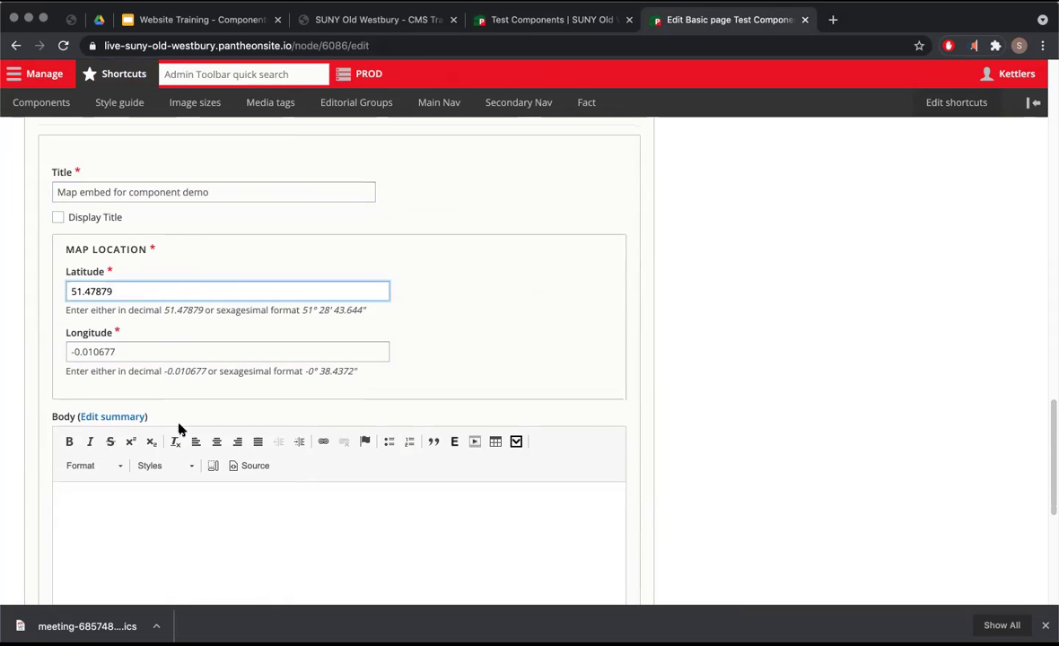
{"action": "scroll", "coordinate": [355, 296], "scroll_direction": "down", "scroll_amount": 6}
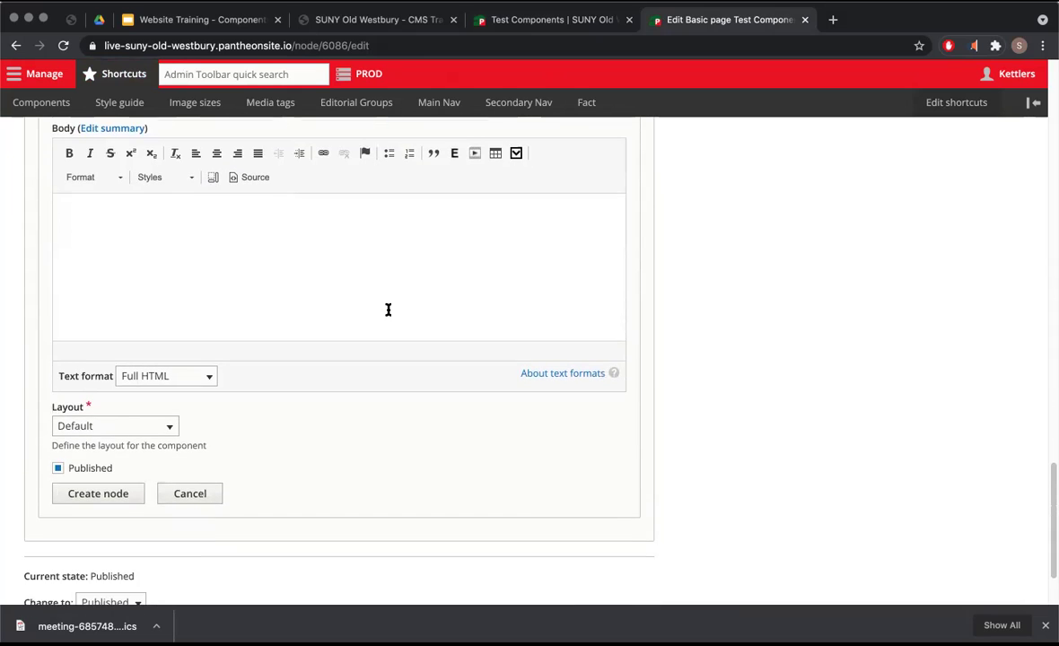
{"action": "left_click", "coordinate": [552, 19]}
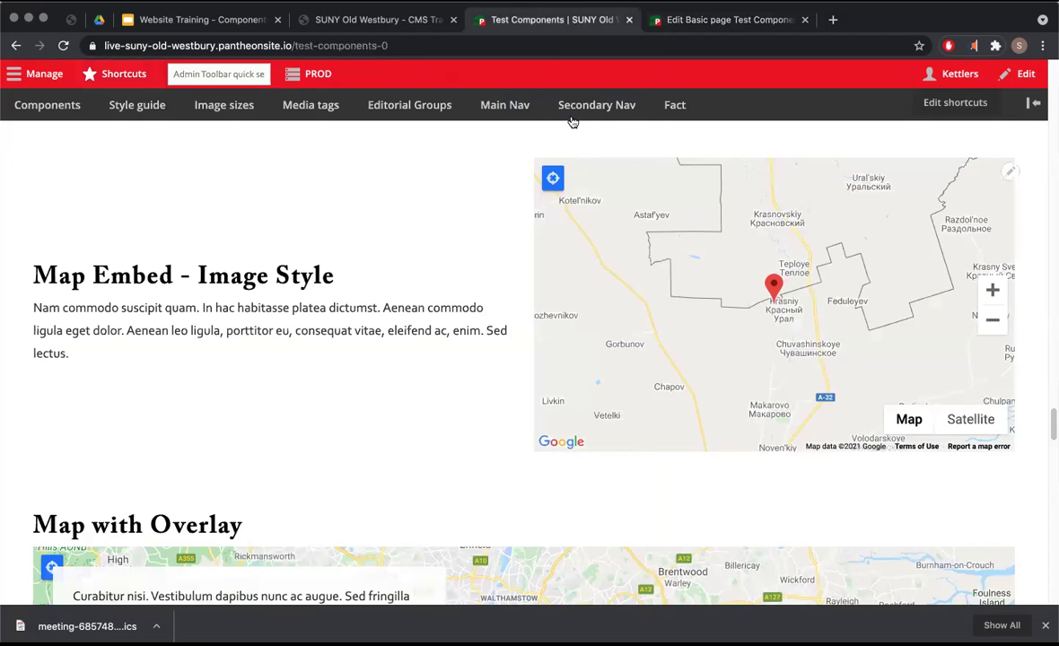
{"action": "key", "text": "ctrl+Tab"}
{"action": "scroll", "coordinate": [297, 242], "scroll_direction": "up", "scroll_amount": 7}
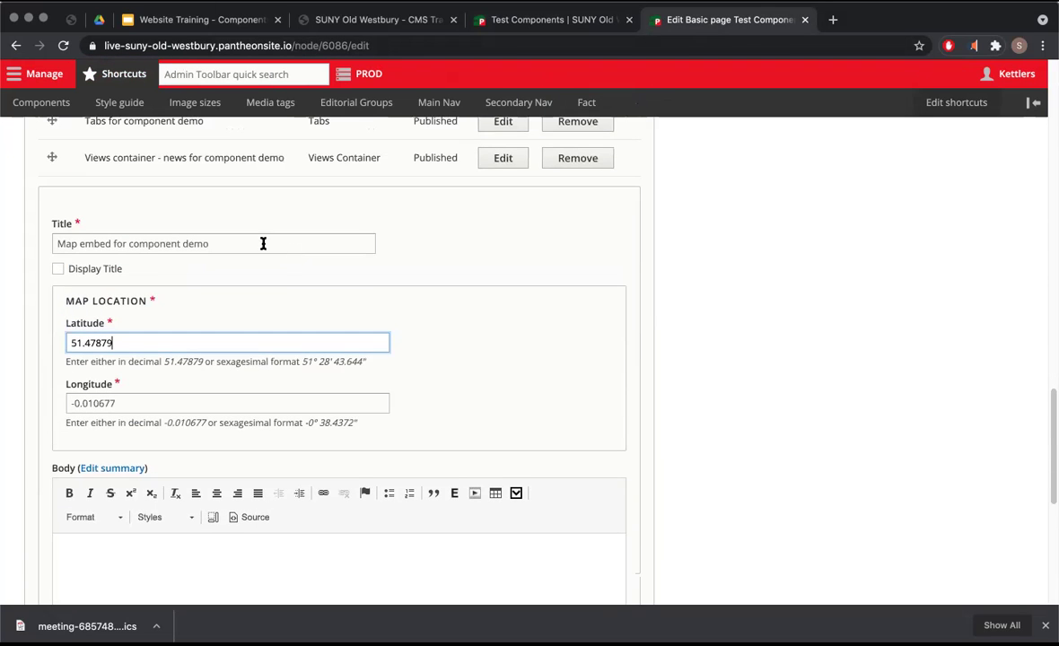
{"action": "left_click", "coordinate": [75, 268]}
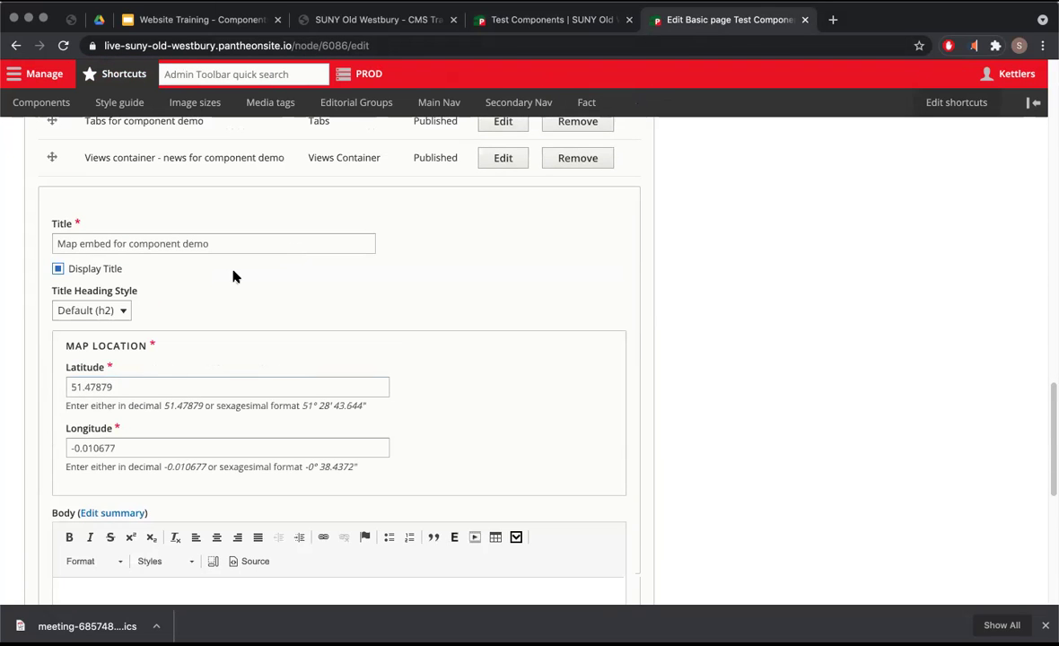
Copy the "Nam commodo suscipit quam" paragraph from the Test Components page's Map Embed - Image Style into the new node's body.
{"action": "left_click", "coordinate": [499, 16]}
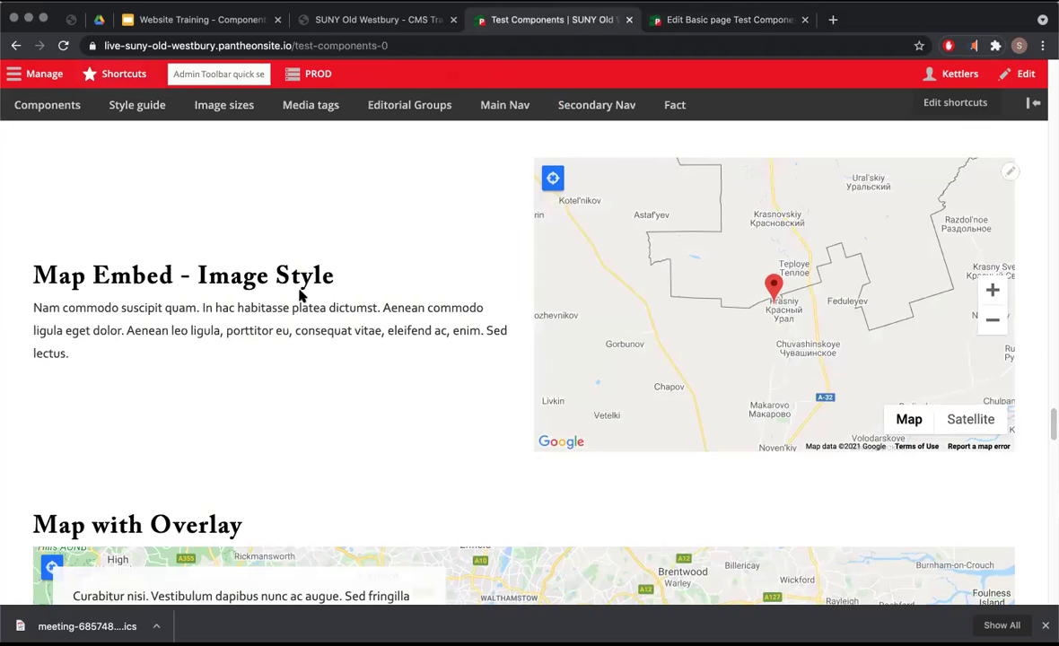
{"action": "left_click_drag", "start_coordinate": [102, 343], "coordinate": [33, 309]}
{"action": "triple_click", "coordinate": [33, 309]}
{"action": "key", "text": "super+c"}
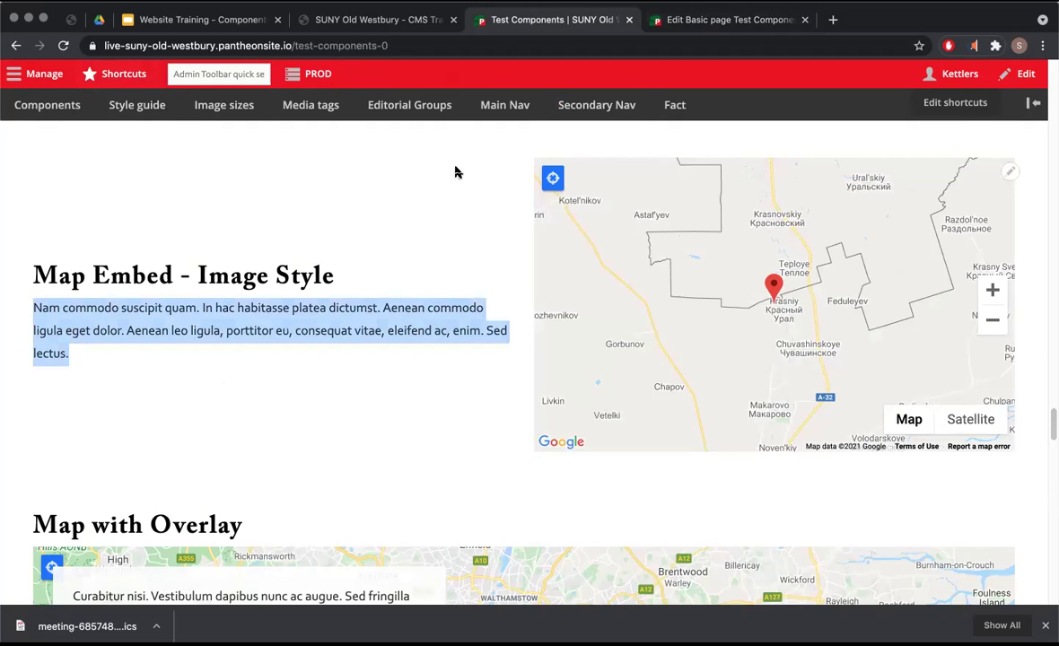
{"action": "left_click", "coordinate": [725, 20]}
{"action": "scroll", "coordinate": [190, 395], "scroll_direction": "down", "scroll_amount": 3}
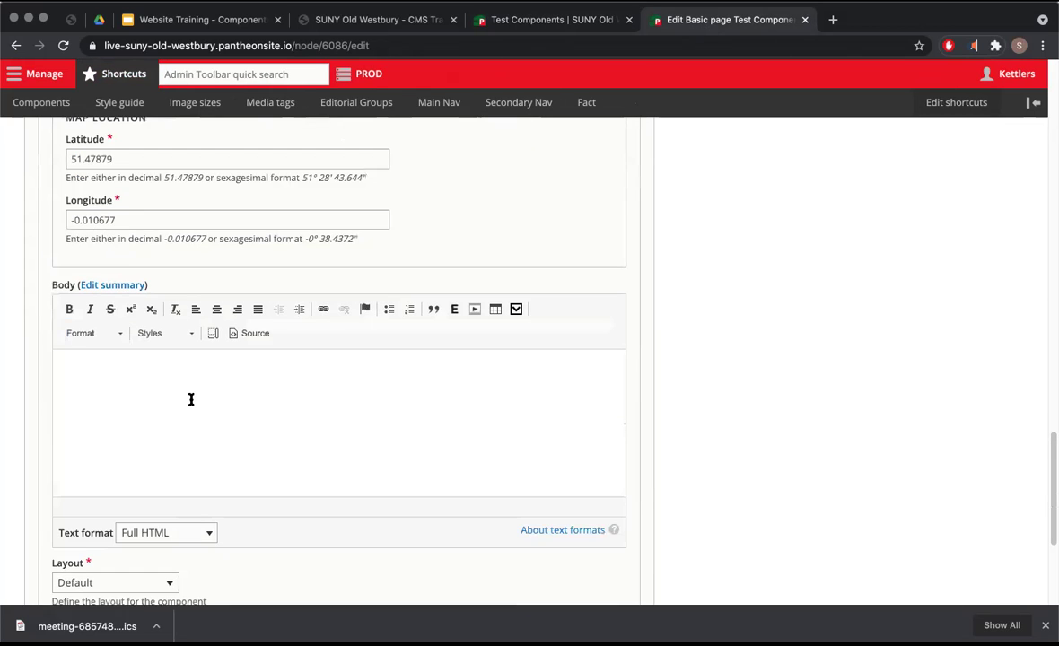
{"action": "left_click", "coordinate": [190, 400]}
{"action": "key", "text": "super+v"}
Set the Map Embed node's layout to Text on the Left Side, matching the reference component.
{"action": "scroll", "coordinate": [343, 375], "scroll_direction": "down", "scroll_amount": 2}
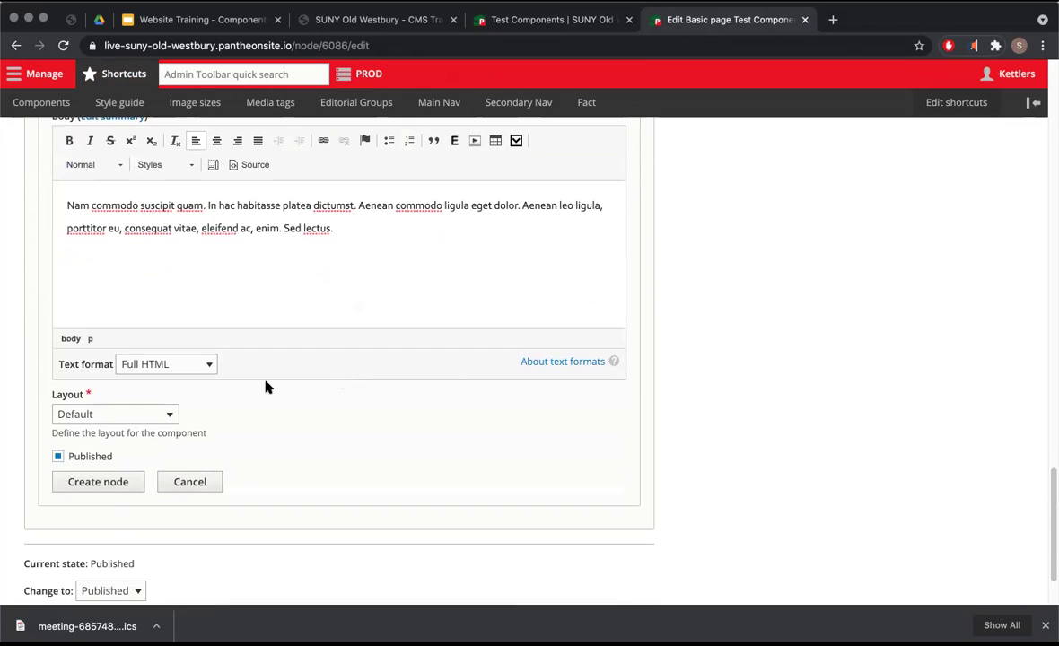
{"action": "left_click", "coordinate": [164, 417]}
{"action": "left_click", "coordinate": [517, 20]}
{"action": "left_click", "coordinate": [517, 20]}
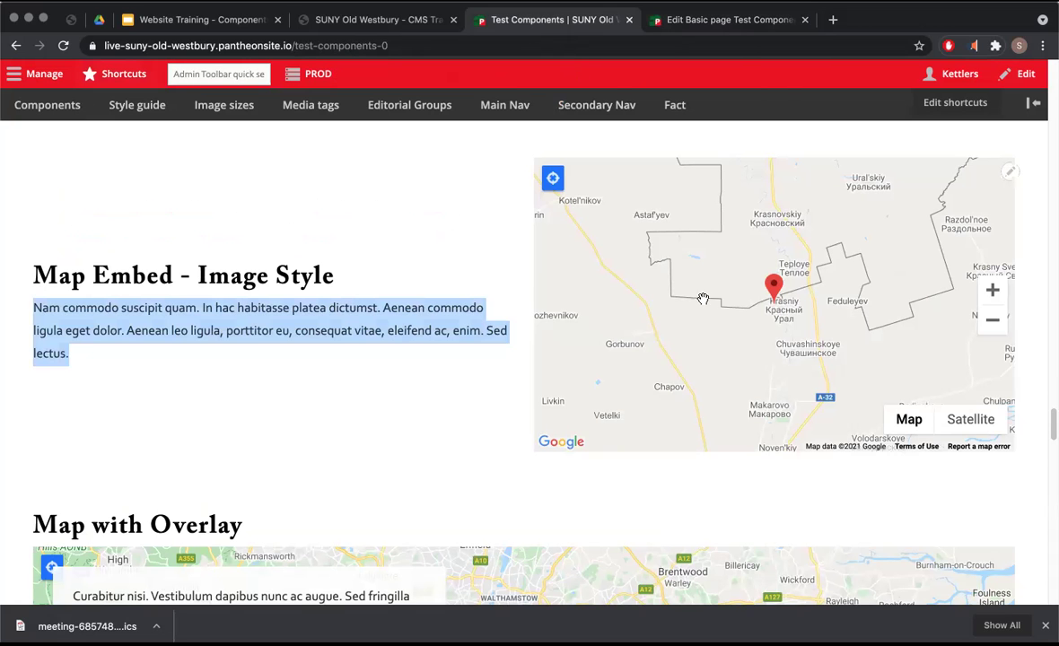
{"action": "left_click", "coordinate": [646, 22]}
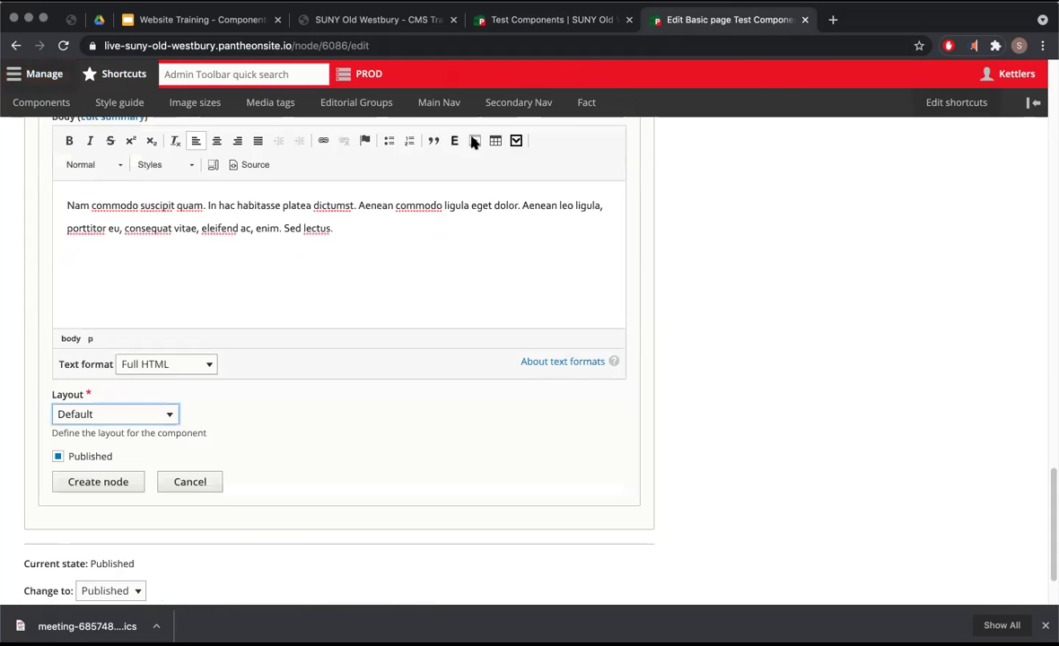
{"action": "left_click", "coordinate": [164, 418]}
{"action": "left_click", "coordinate": [142, 428]}
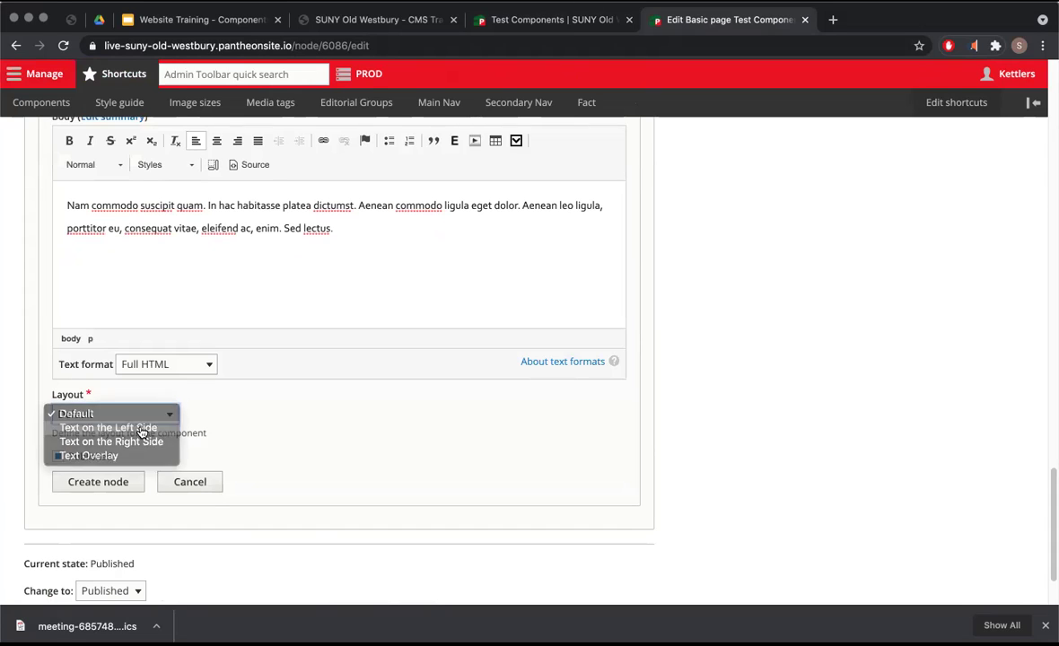
{"action": "left_click", "coordinate": [171, 415]}
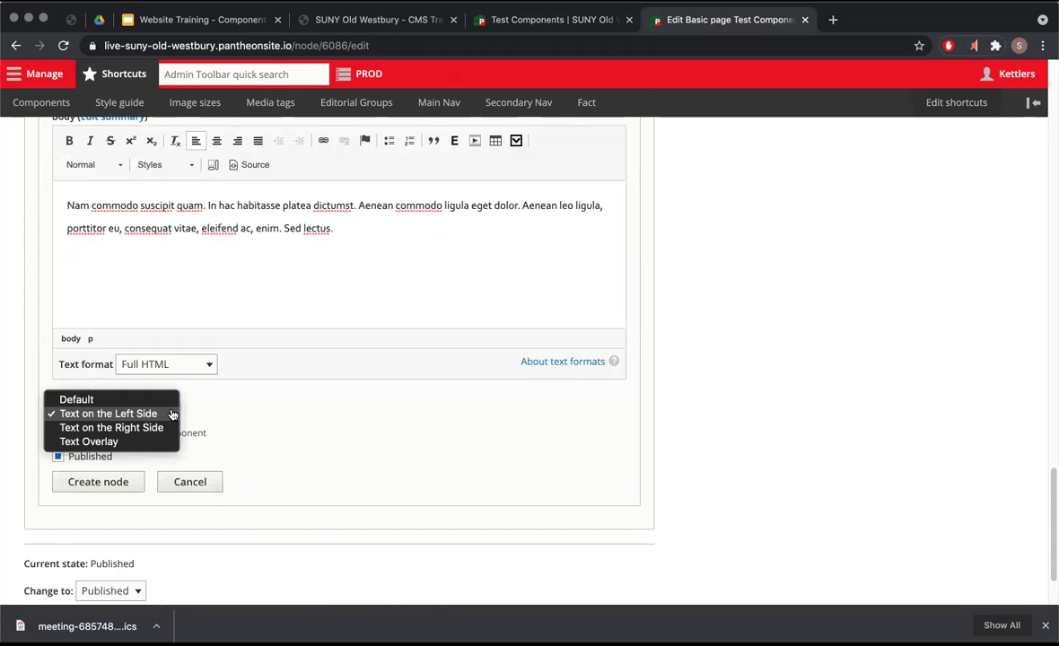
{"action": "left_click", "coordinate": [282, 416]}
Compare the other map layouts on the Test Components page, then create the Map Embed node and save the test page.
{"action": "left_click", "coordinate": [531, 23]}
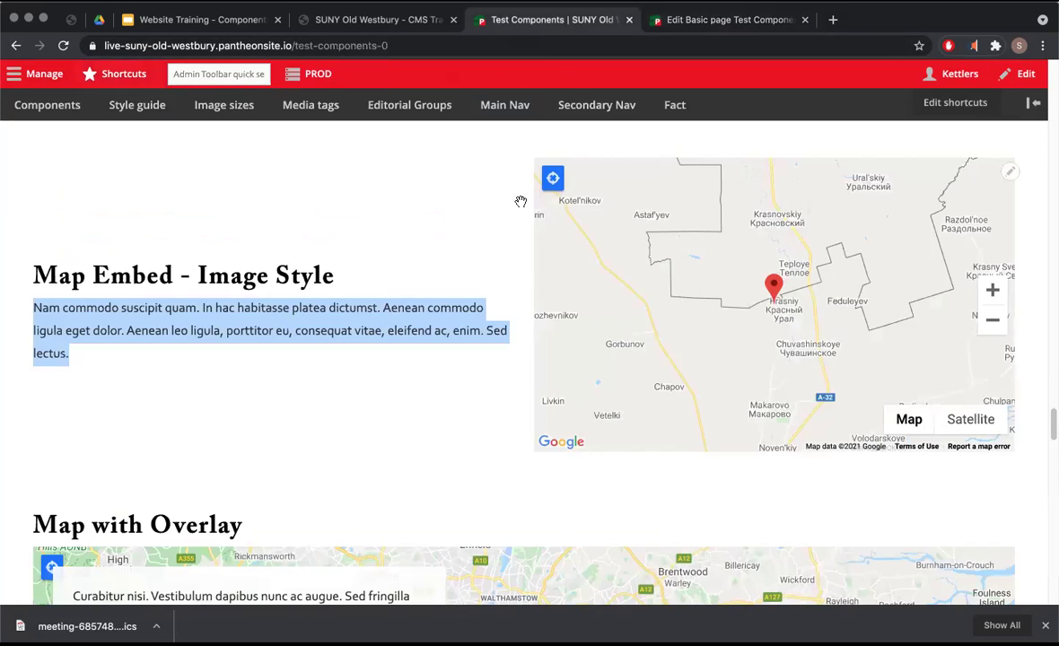
{"action": "scroll", "coordinate": [229, 331], "scroll_direction": "down", "scroll_amount": 8}
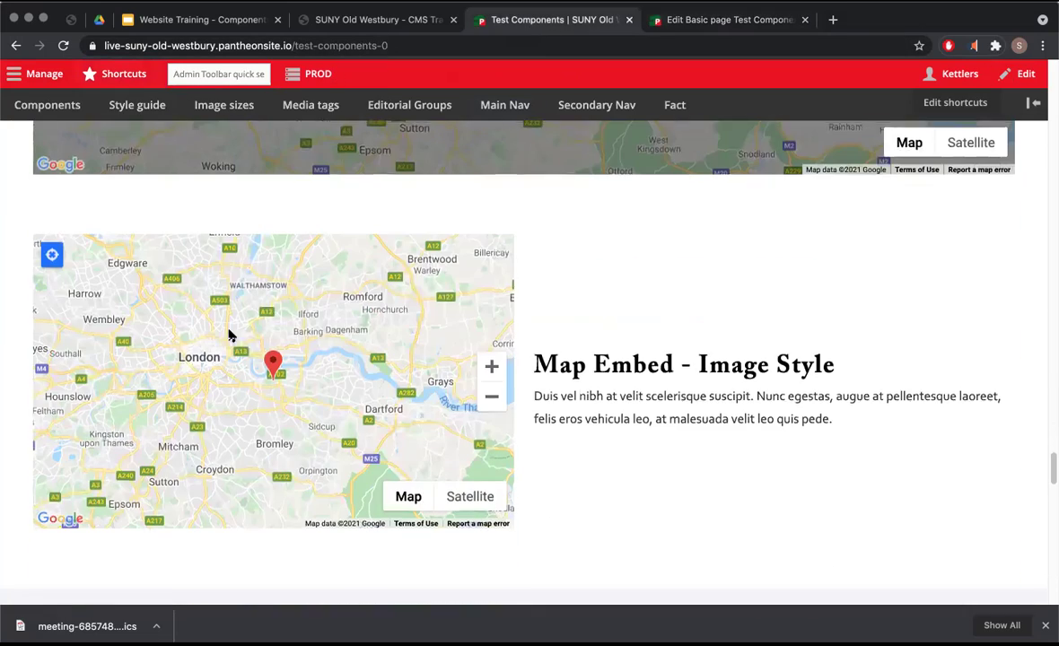
{"action": "scroll", "coordinate": [668, 359], "scroll_direction": "up", "scroll_amount": 3}
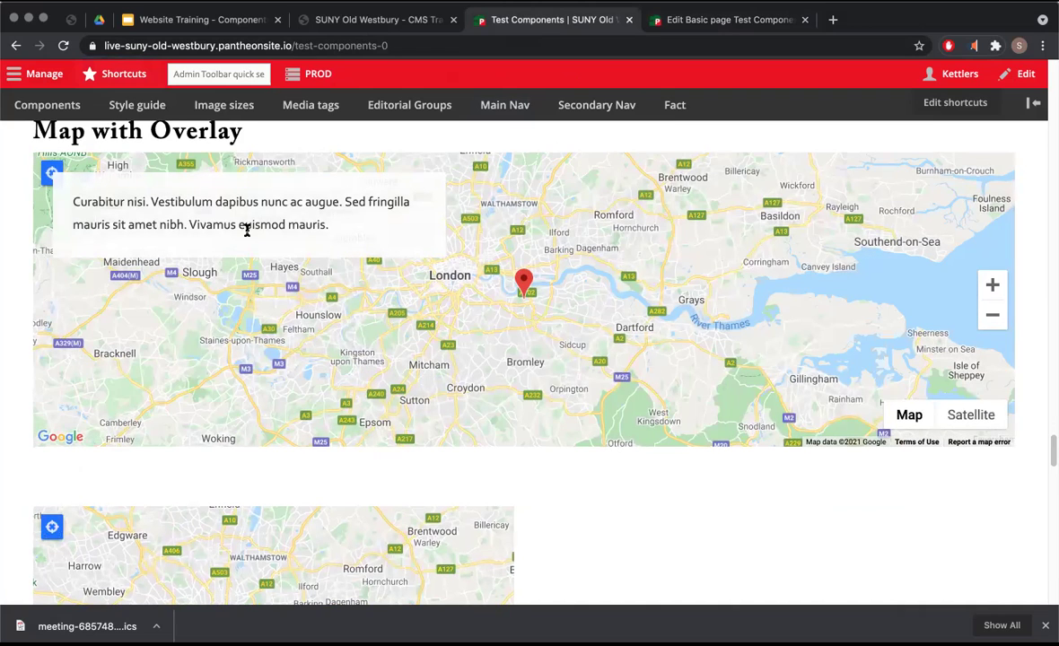
{"action": "scroll", "coordinate": [251, 229], "scroll_direction": "up", "scroll_amount": 3}
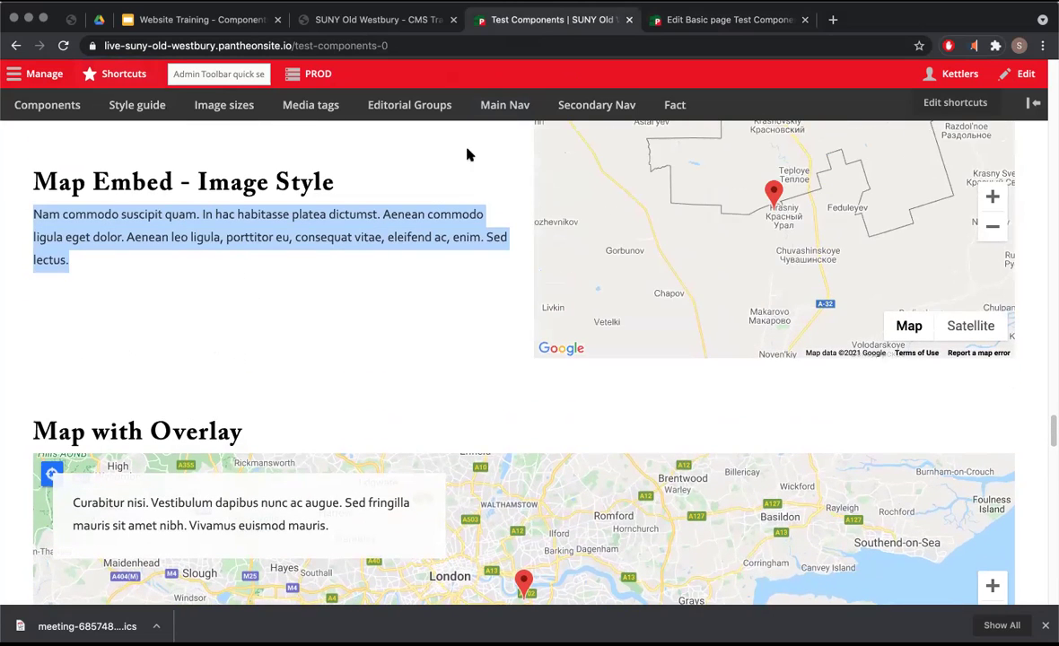
{"action": "left_click", "coordinate": [703, 25]}
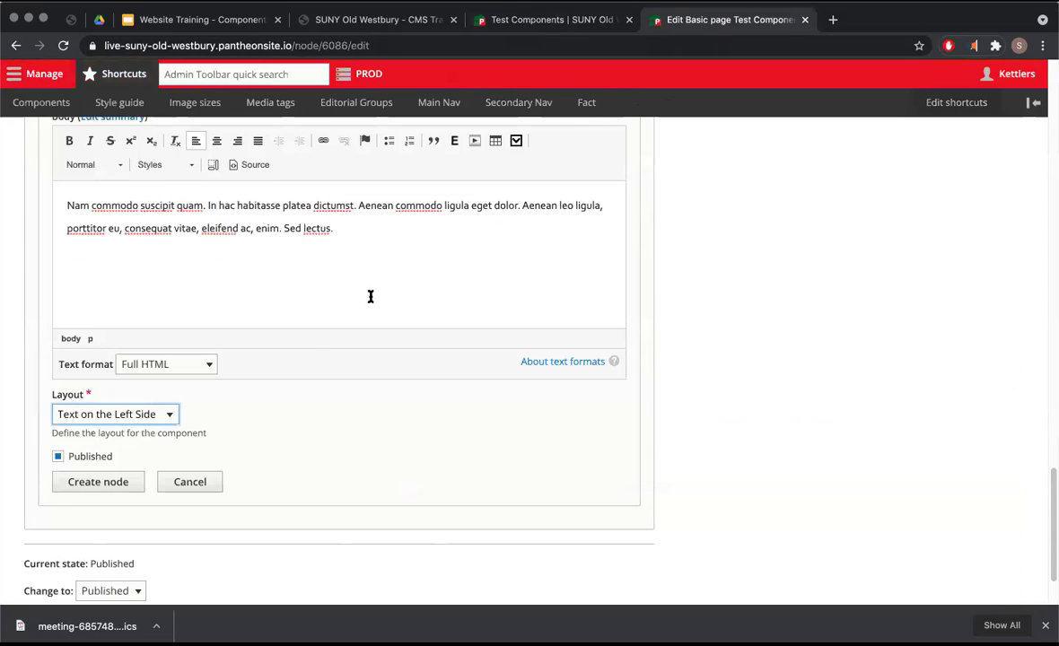
{"action": "left_click", "coordinate": [126, 480]}
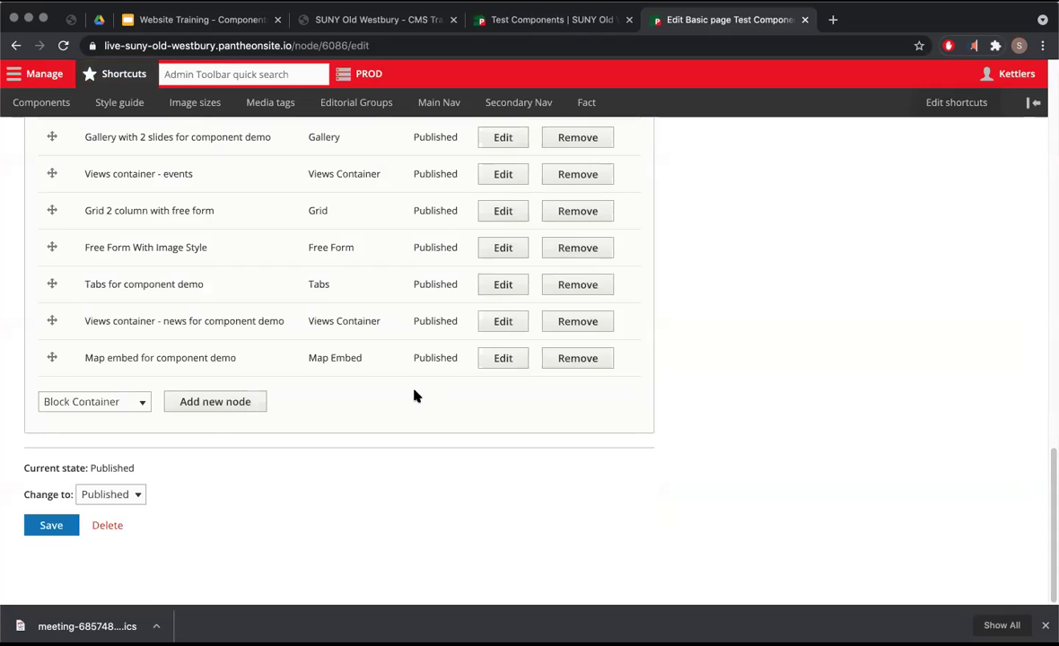
{"action": "left_click", "coordinate": [52, 526]}
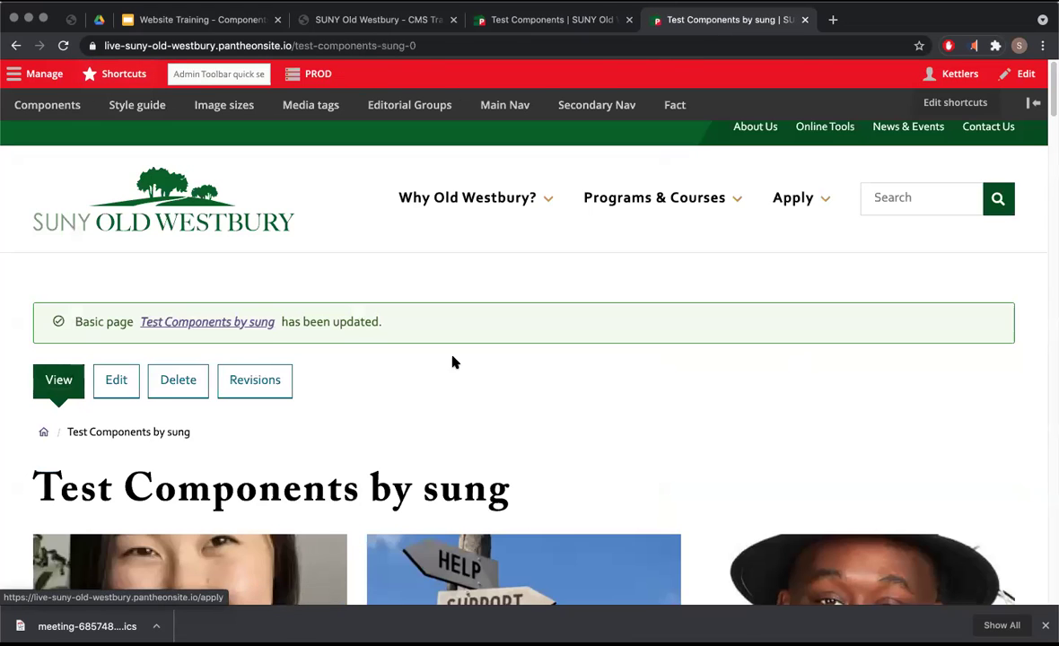
Examine the Map Embed component on the saved test page, and the remaining maps and Facts section on the Test Components page.
{"action": "scroll", "coordinate": [453, 359], "scroll_direction": "down", "scroll_amount": 20}
{"action": "scroll", "coordinate": [453, 357], "scroll_direction": "up", "scroll_amount": 5}
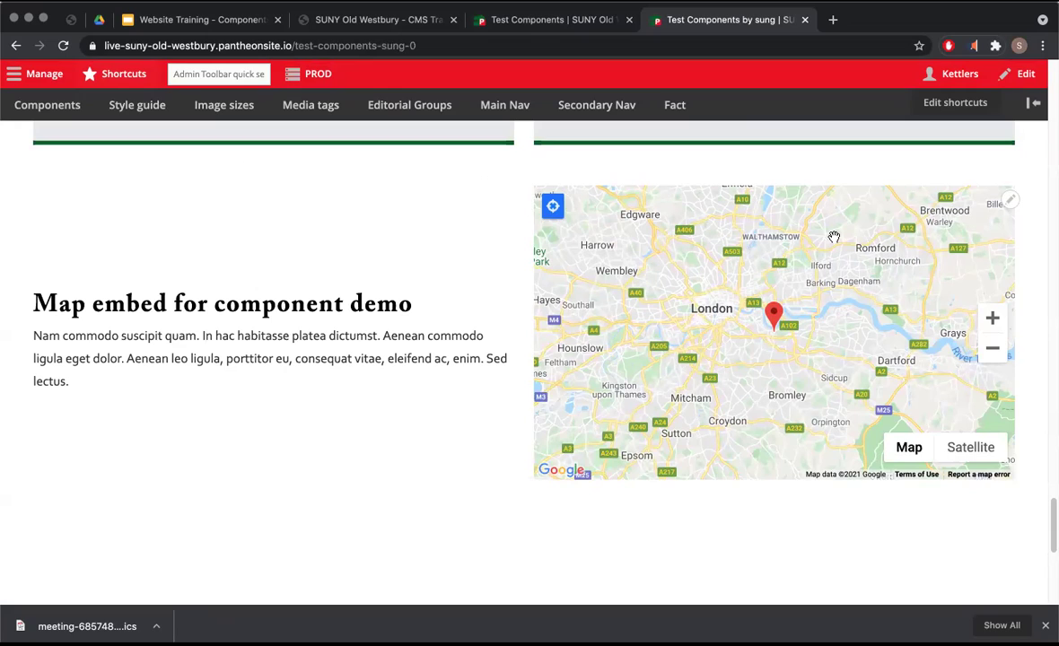
{"action": "key", "text": "ctrl+shift+Tab"}
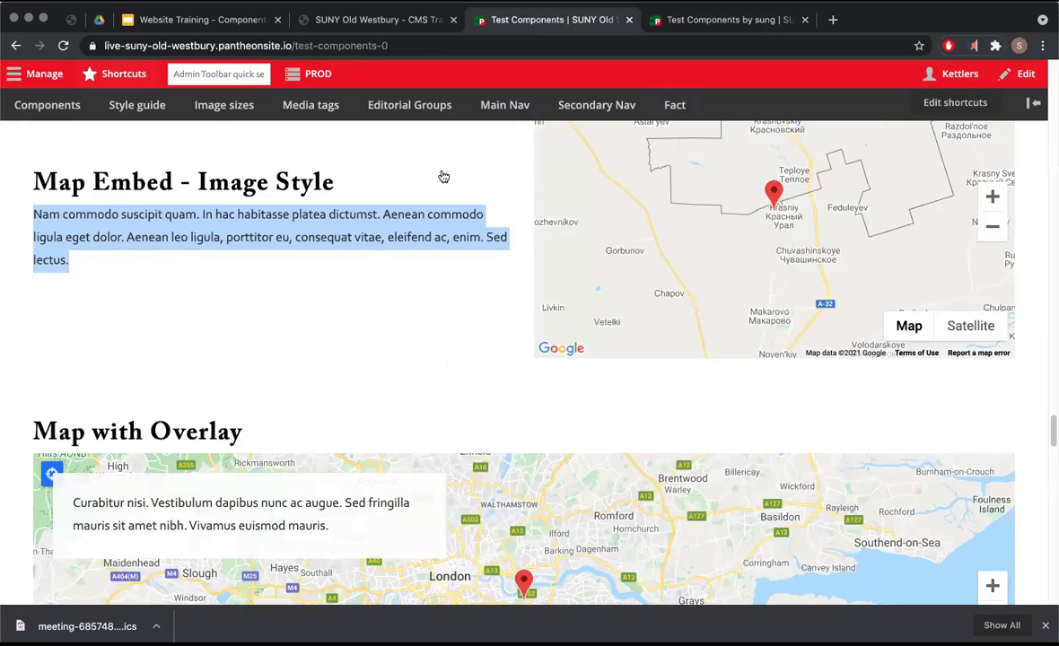
{"action": "scroll", "coordinate": [354, 347], "scroll_direction": "down", "scroll_amount": 3}
{"action": "scroll", "coordinate": [355, 343], "scroll_direction": "down", "scroll_amount": 6}
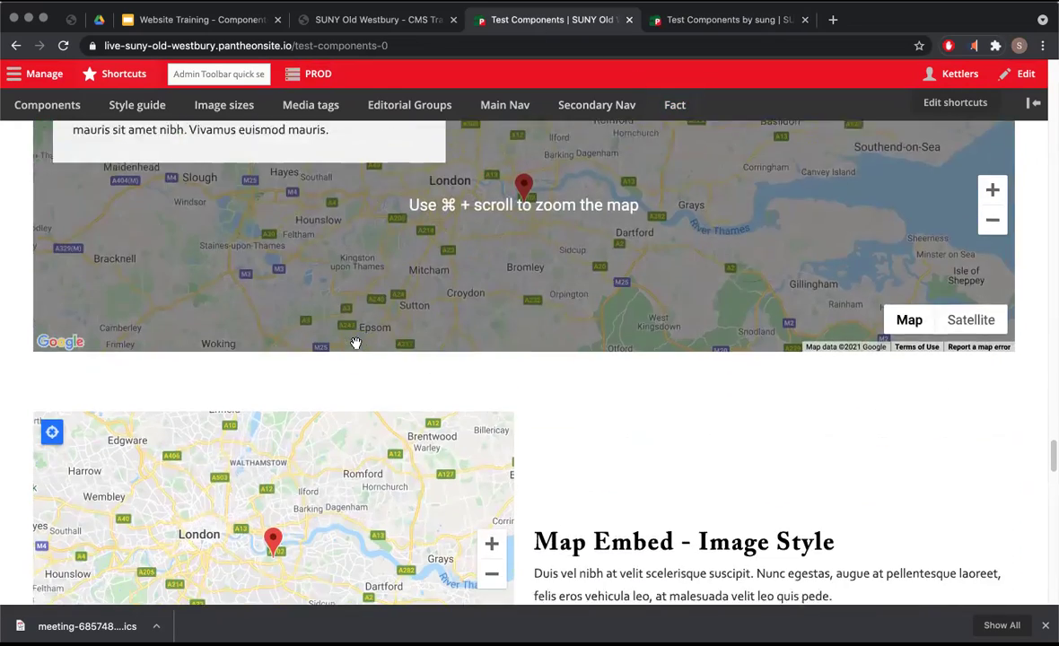
{"action": "scroll", "coordinate": [356, 346], "scroll_direction": "down", "scroll_amount": 5}
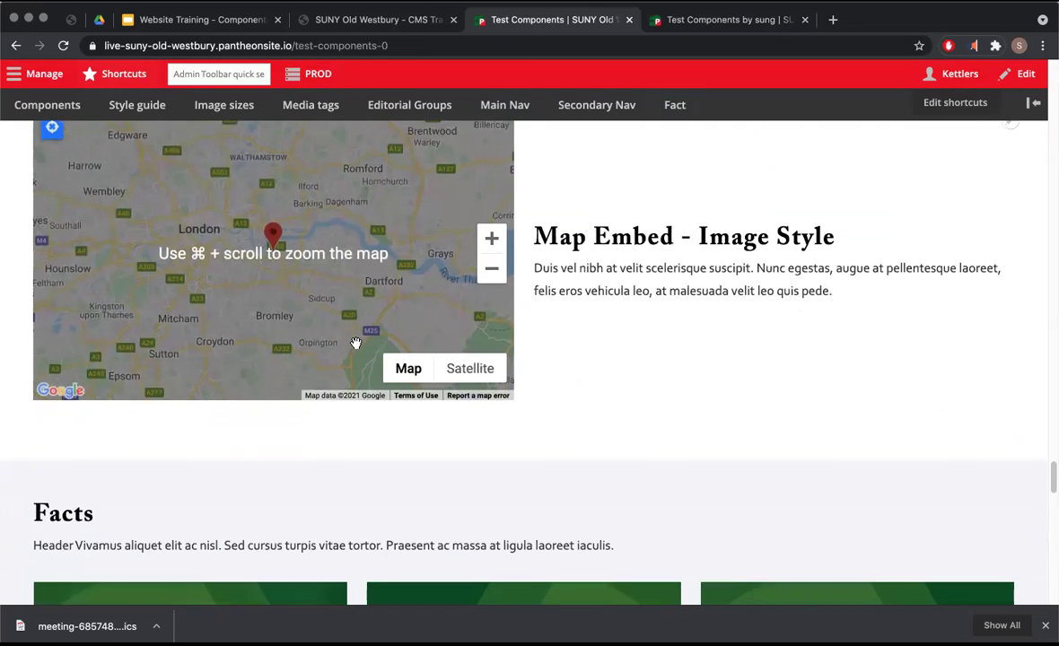
{"action": "scroll", "coordinate": [354, 347], "scroll_direction": "down", "scroll_amount": 2}
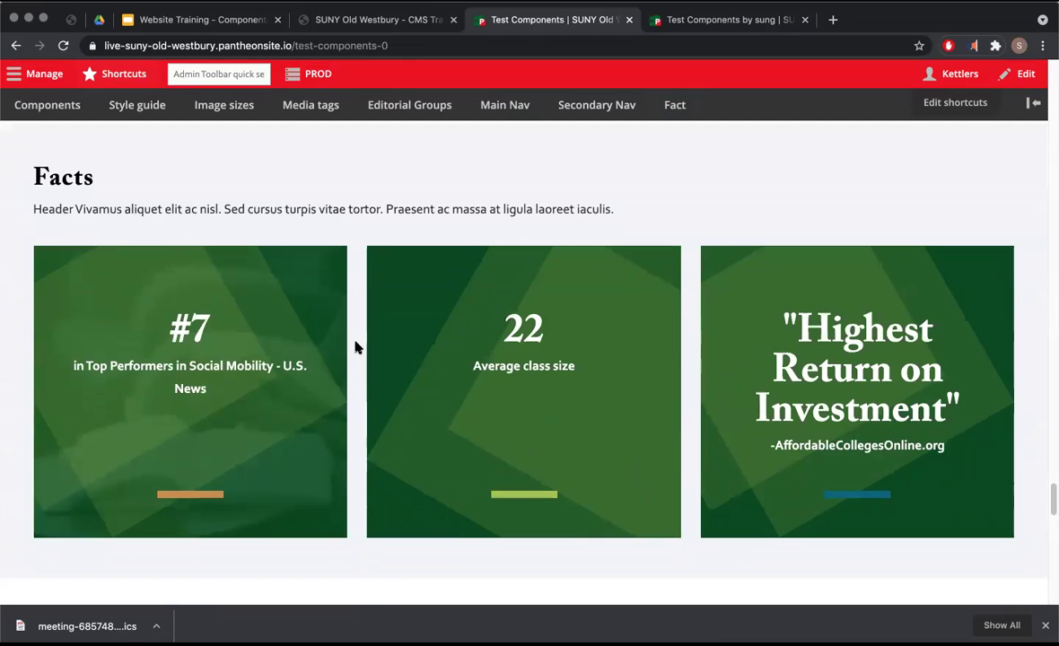
{"action": "scroll", "coordinate": [498, 348], "scroll_direction": "down", "scroll_amount": 5}
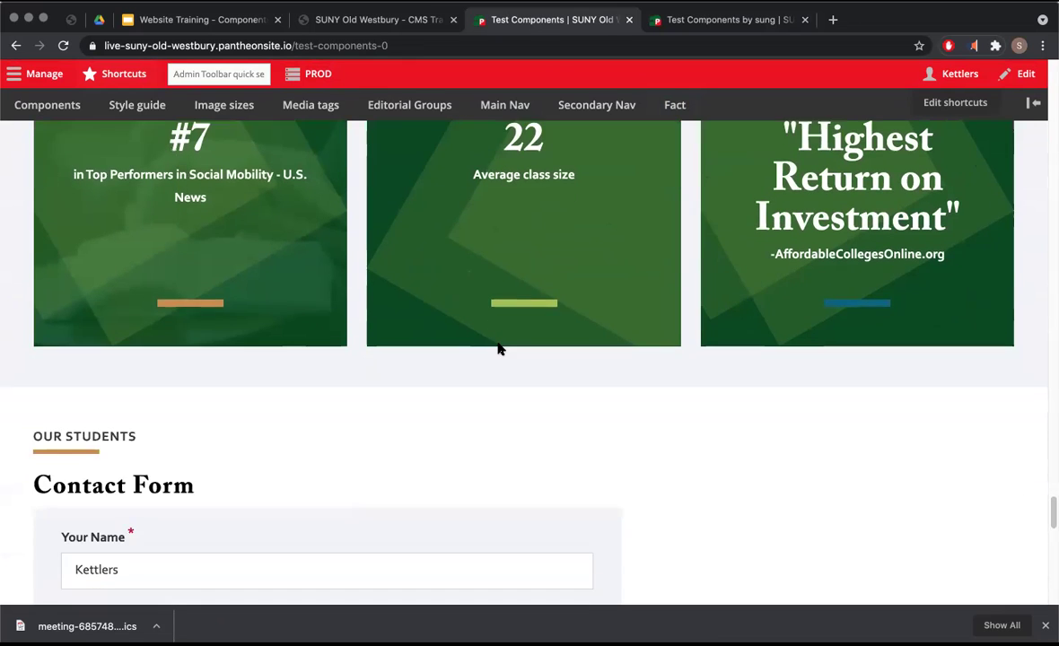
{"action": "scroll", "coordinate": [499, 349], "scroll_direction": "up", "scroll_amount": 6}
{"action": "scroll", "coordinate": [499, 348], "scroll_direction": "up", "scroll_amount": 3}
{"action": "scroll", "coordinate": [524, 379], "scroll_direction": "down", "scroll_amount": 5}
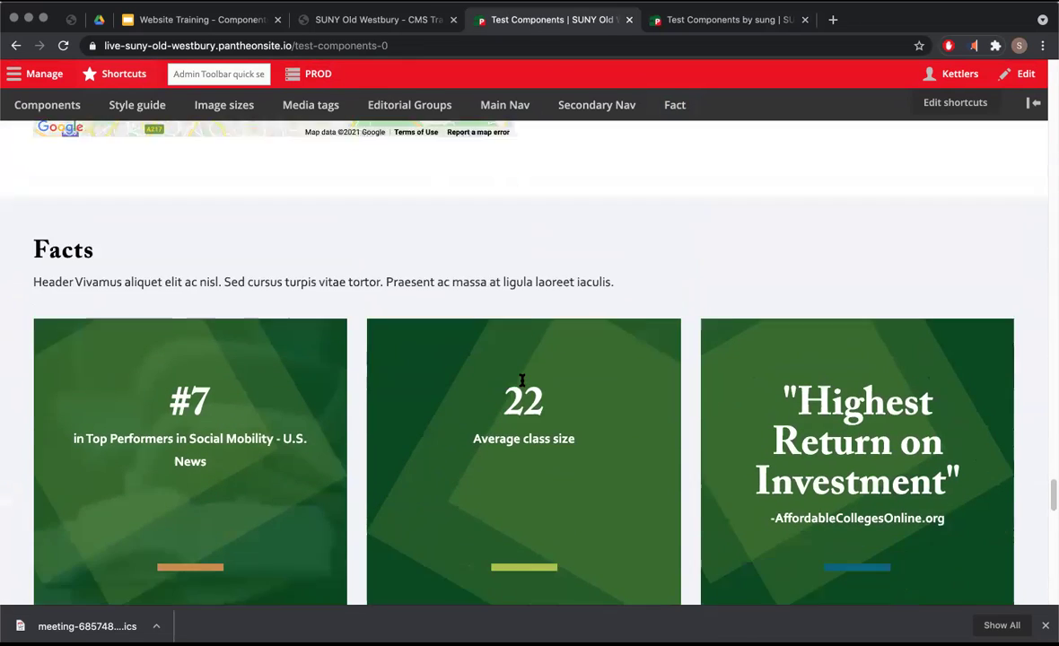
{"action": "scroll", "coordinate": [522, 383], "scroll_direction": "up", "scroll_amount": 1}
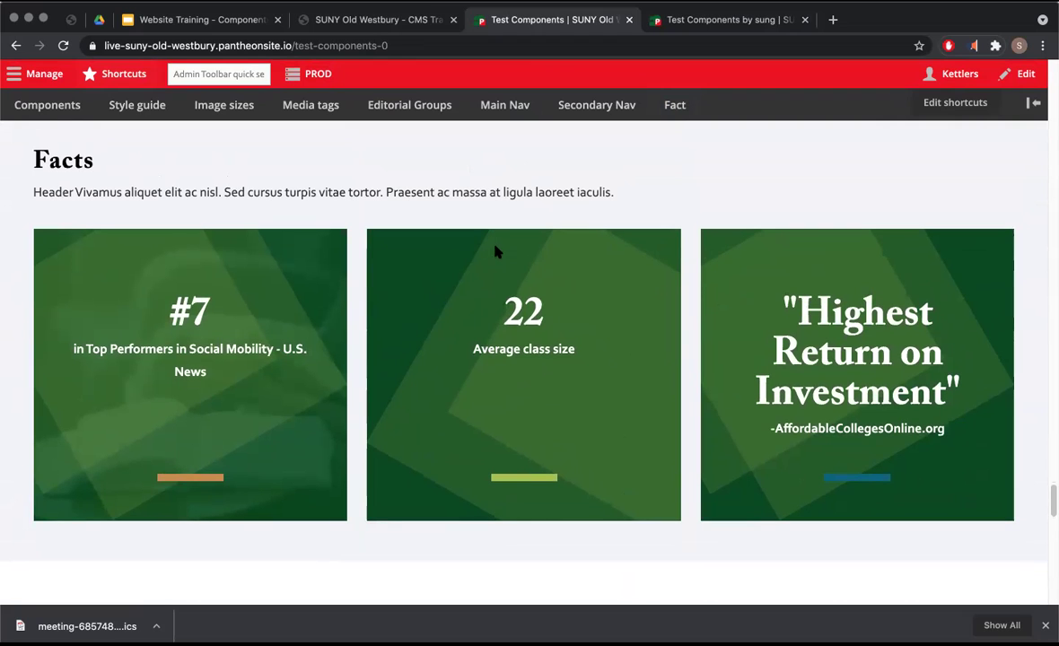
Open the sung test page for editing and add a new Fact Block node below the Map Embed component.
{"action": "left_click", "coordinate": [668, 25]}
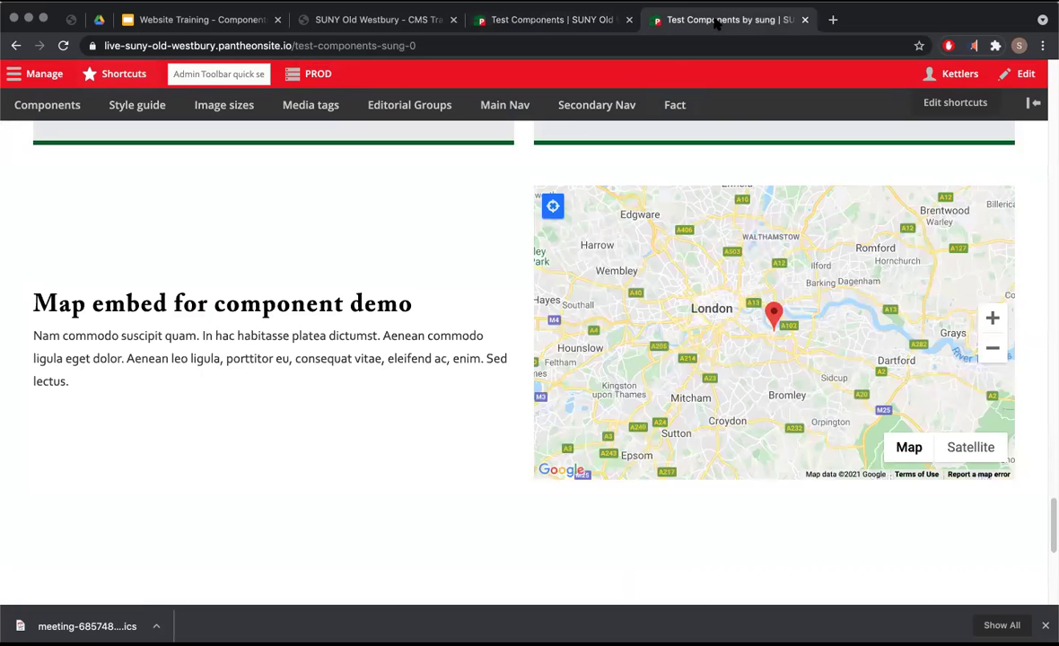
{"action": "scroll", "coordinate": [336, 357], "scroll_direction": "down", "scroll_amount": 3}
{"action": "scroll", "coordinate": [335, 361], "scroll_direction": "up", "scroll_amount": 20}
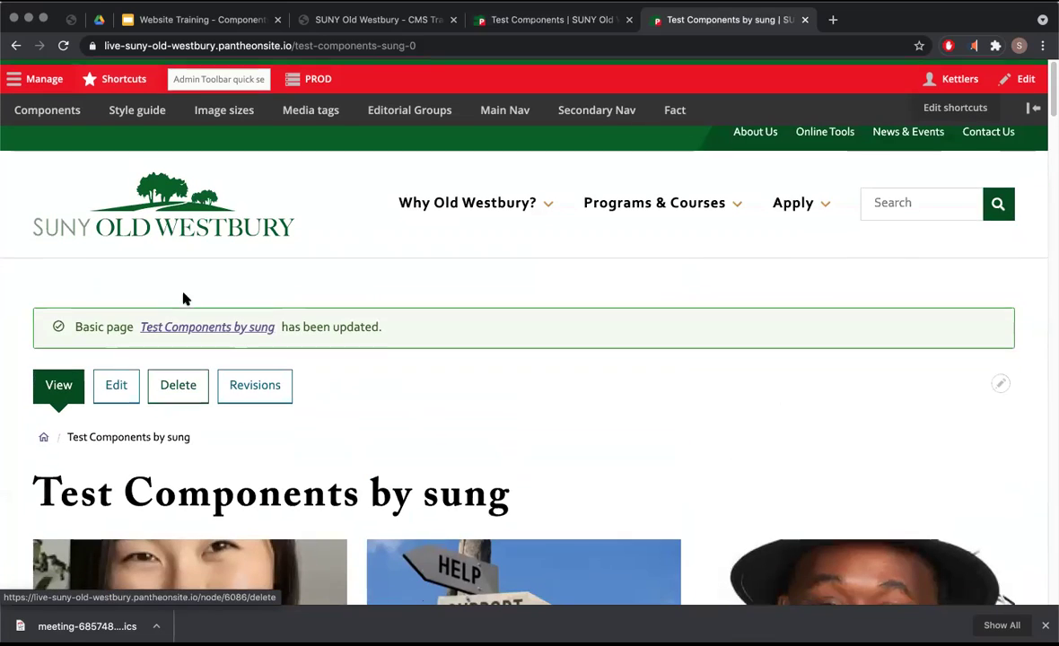
{"action": "left_click", "coordinate": [113, 382]}
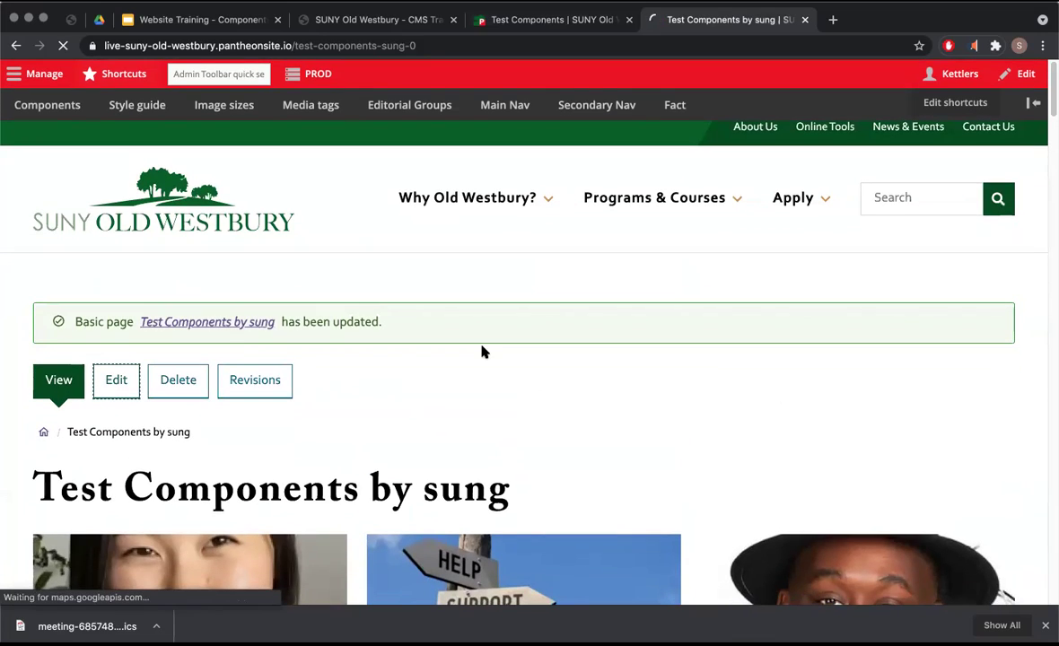
{"action": "scroll", "coordinate": [541, 359], "scroll_direction": "down", "scroll_amount": 15}
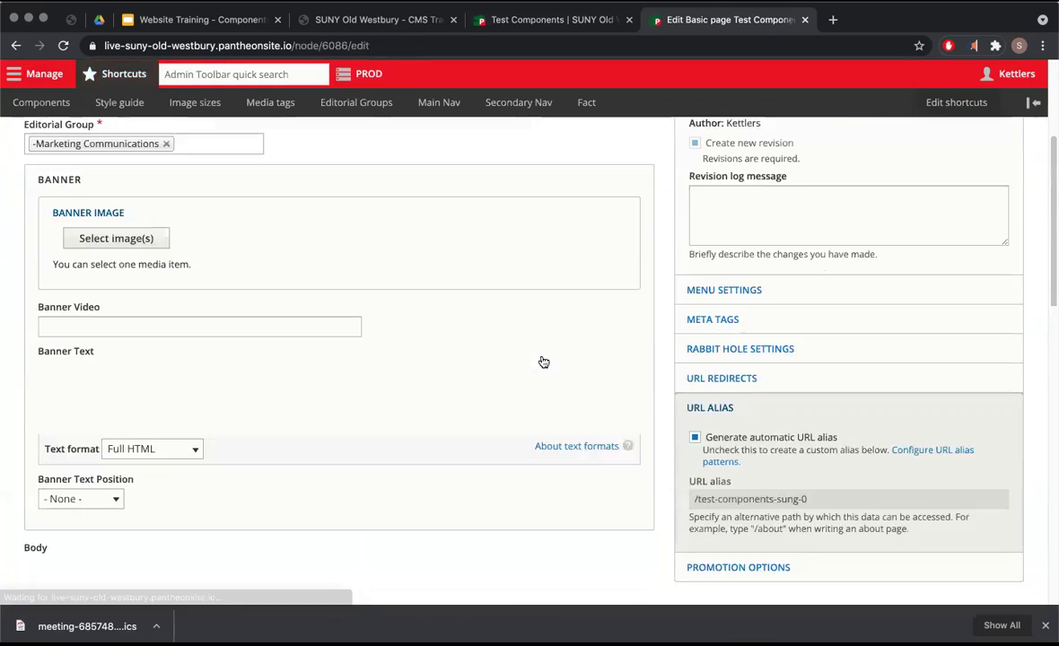
{"action": "scroll", "coordinate": [543, 361], "scroll_direction": "down", "scroll_amount": 5}
{"action": "left_click", "coordinate": [130, 401]}
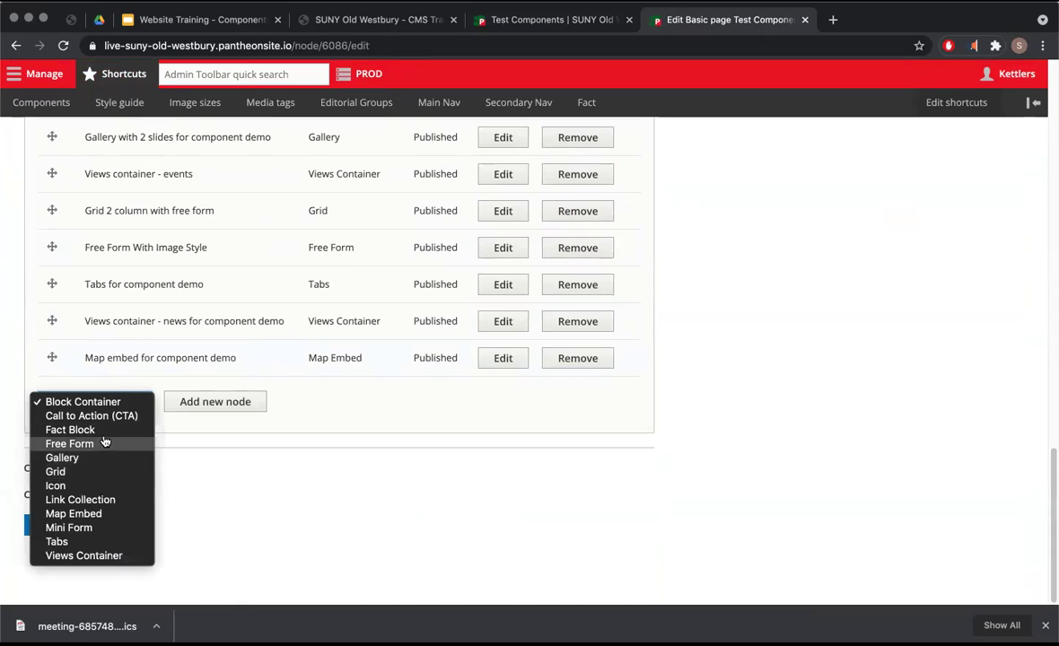
{"action": "left_click", "coordinate": [100, 430]}
{"action": "left_click", "coordinate": [211, 400]}
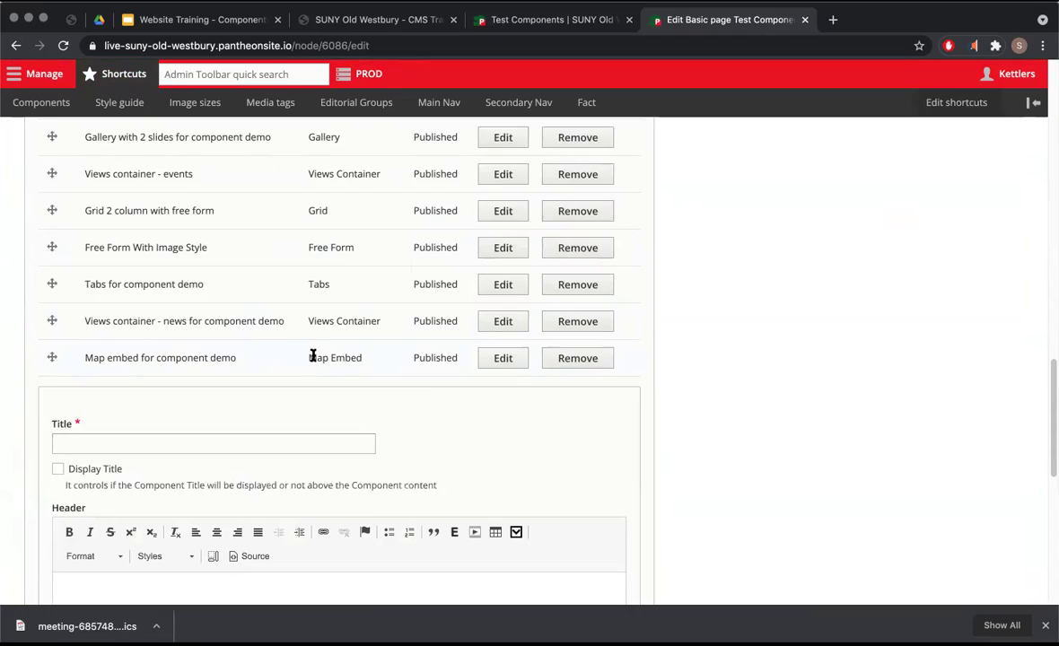
Title the new Fact Block node "Facts for component demo" and turn on its title display.
{"action": "scroll", "coordinate": [312, 356], "scroll_direction": "down", "scroll_amount": 10}
{"action": "scroll", "coordinate": [312, 358], "scroll_direction": "up", "scroll_amount": 5}
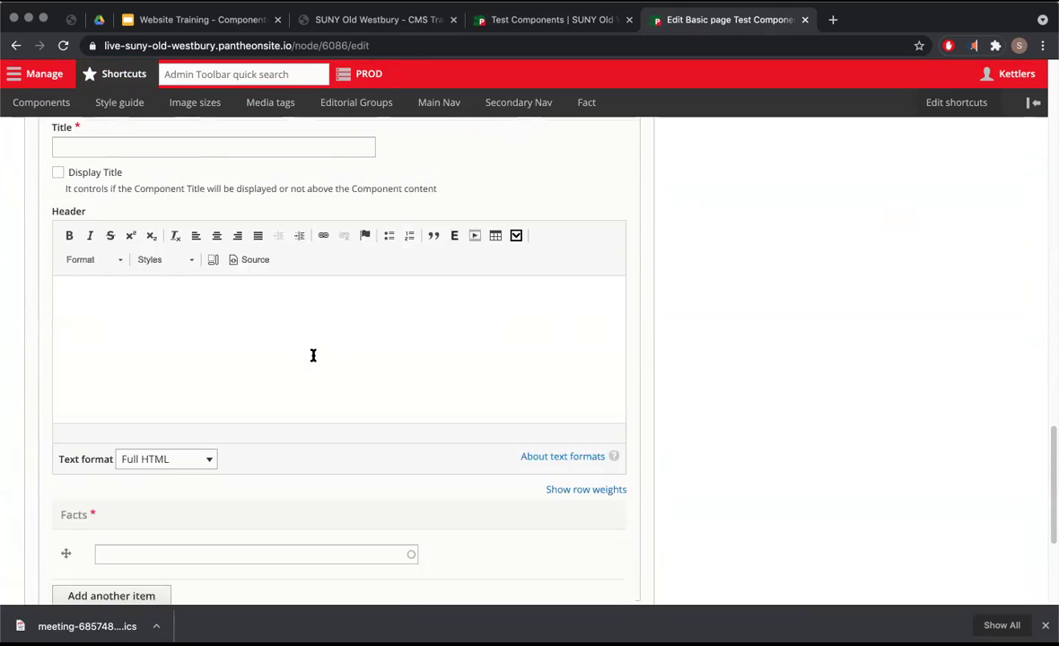
{"action": "left_click", "coordinate": [216, 253]}
{"action": "type", "text": "Facts for componen"}
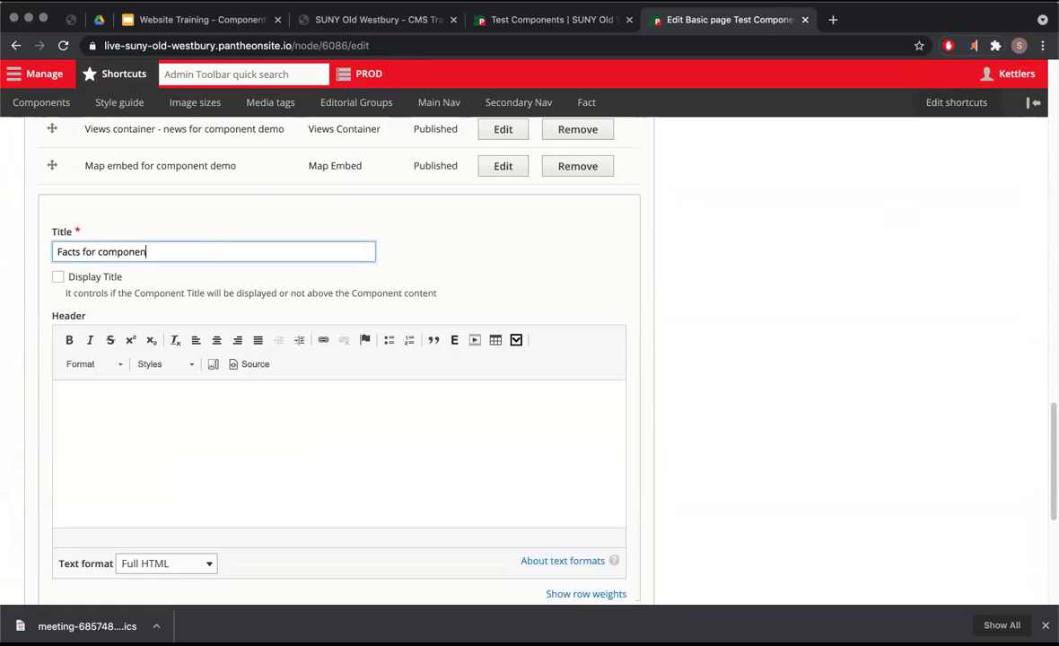
{"action": "type", "text": "t demo"}
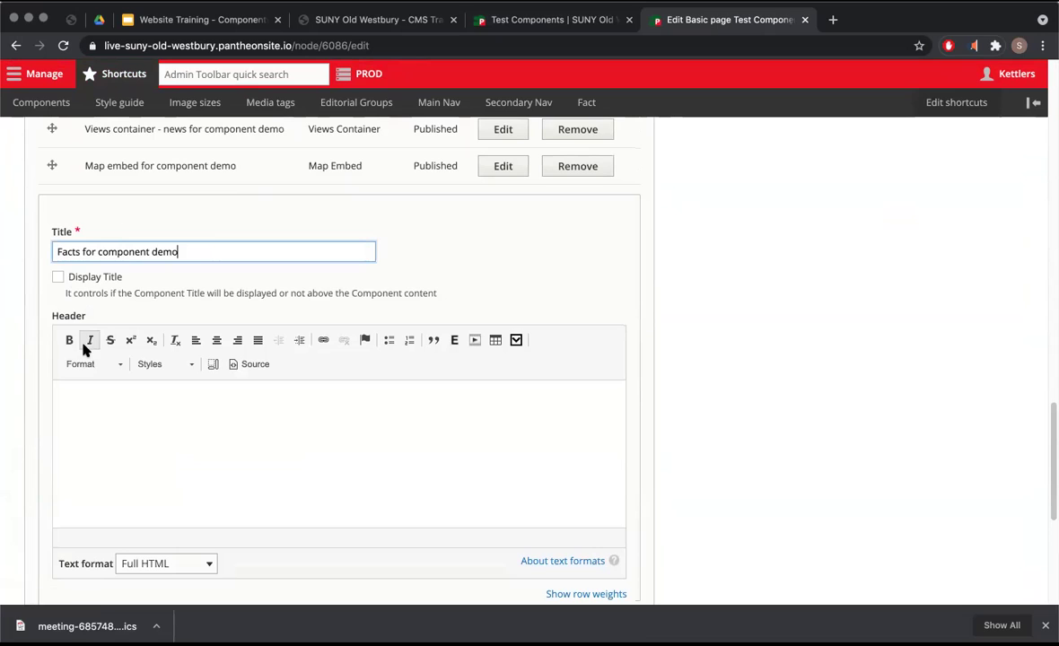
{"action": "left_click", "coordinate": [113, 445]}
{"action": "scroll", "coordinate": [113, 445], "scroll_direction": "down", "scroll_amount": 5}
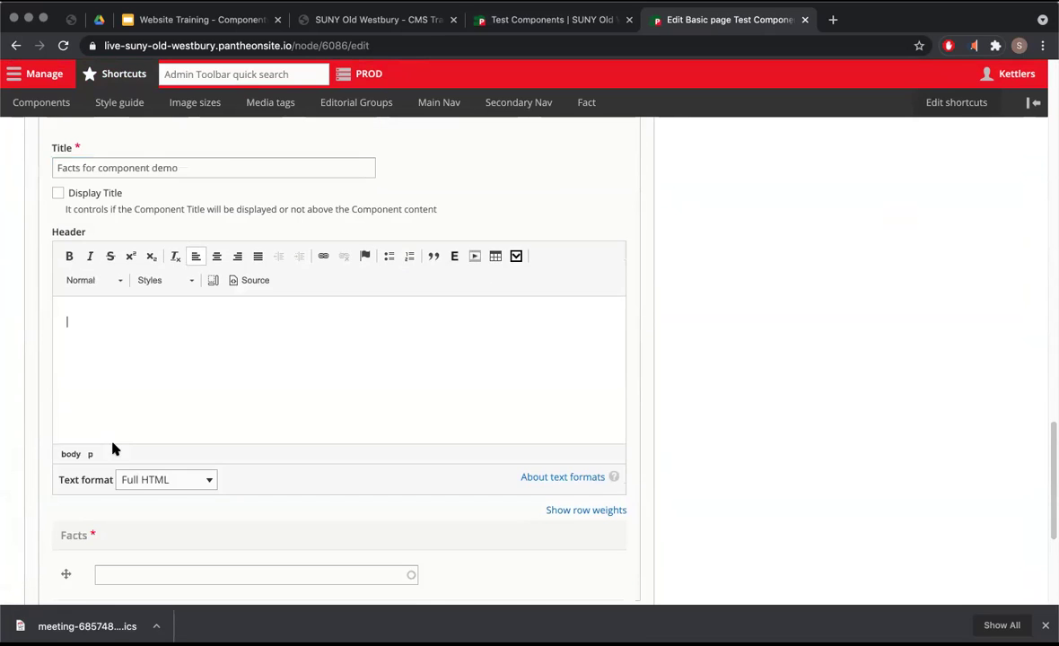
{"action": "scroll", "coordinate": [214, 242], "scroll_direction": "up", "scroll_amount": 4}
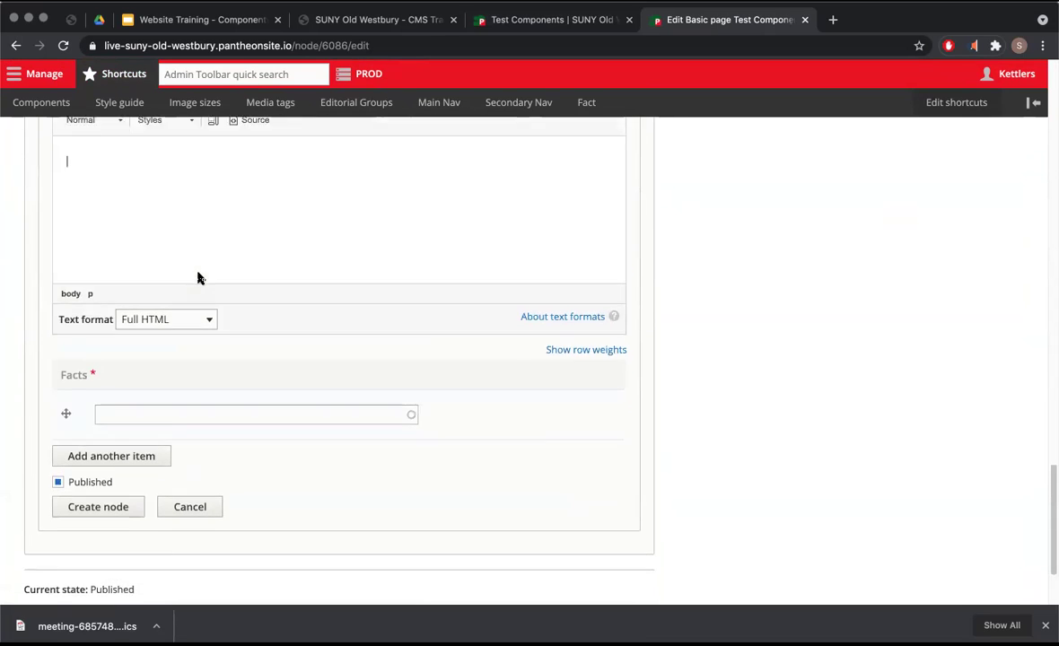
{"action": "left_click", "coordinate": [58, 206]}
Reference "13 NCAA Division III athletics teams" and "22 Average class size" as the Fact Block's first two facts.
{"action": "scroll", "coordinate": [197, 234], "scroll_direction": "down", "scroll_amount": 5}
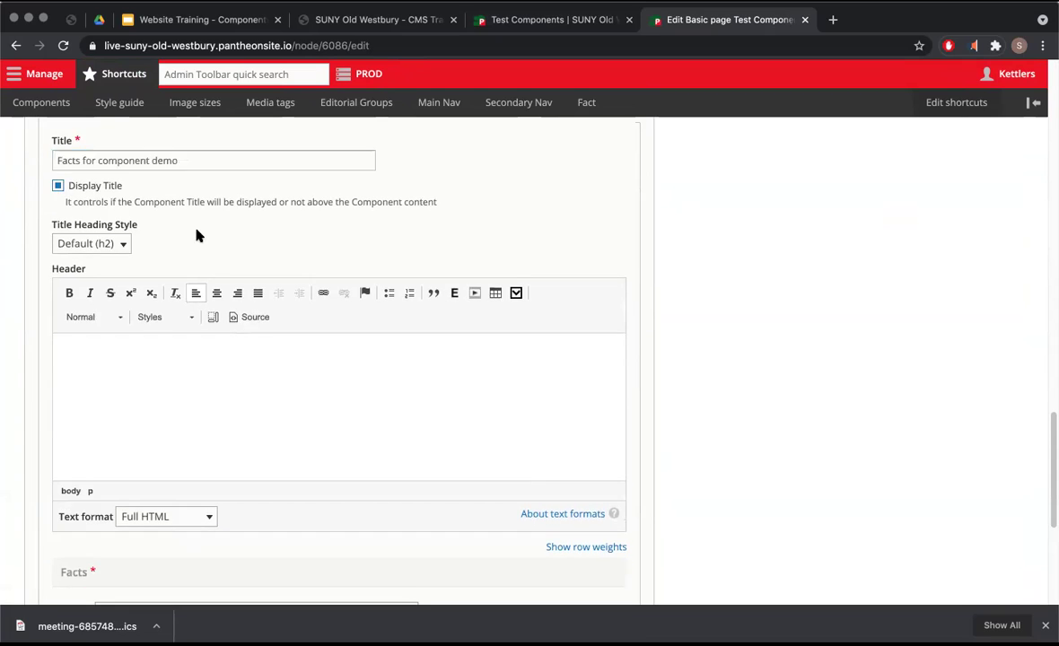
{"action": "left_click", "coordinate": [157, 288]}
{"action": "type", "text": "1"}
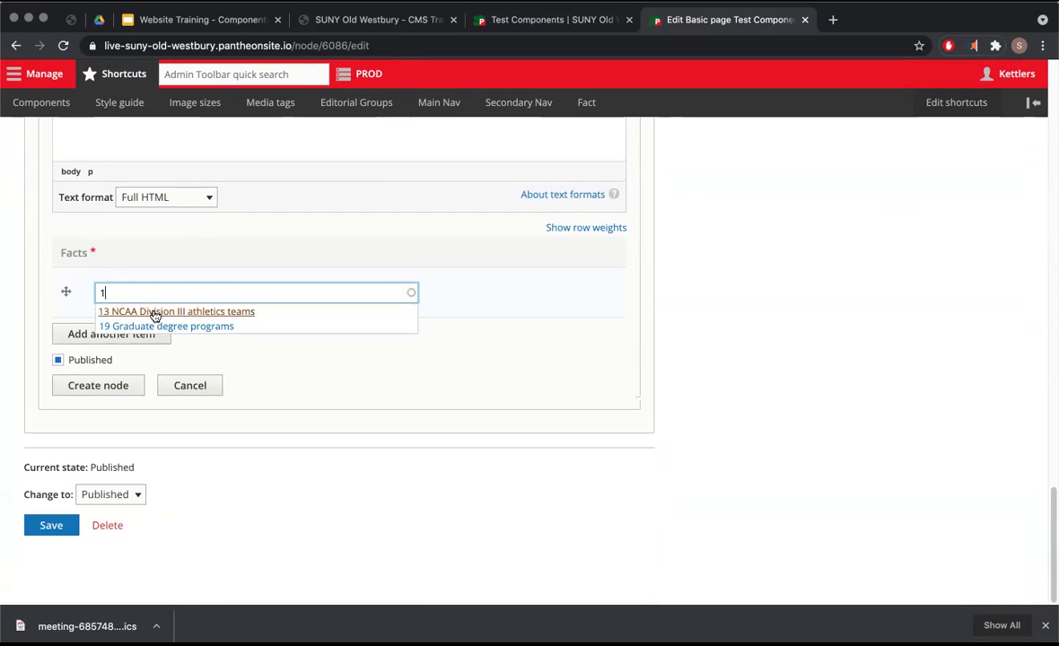
{"action": "left_click", "coordinate": [142, 312]}
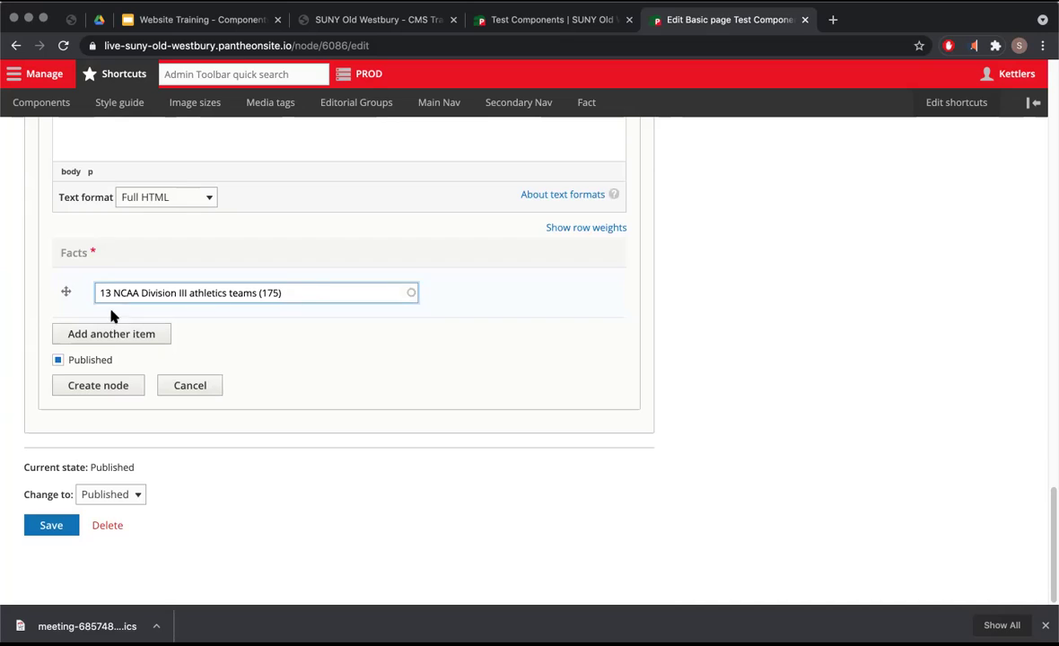
{"action": "left_click", "coordinate": [111, 335]}
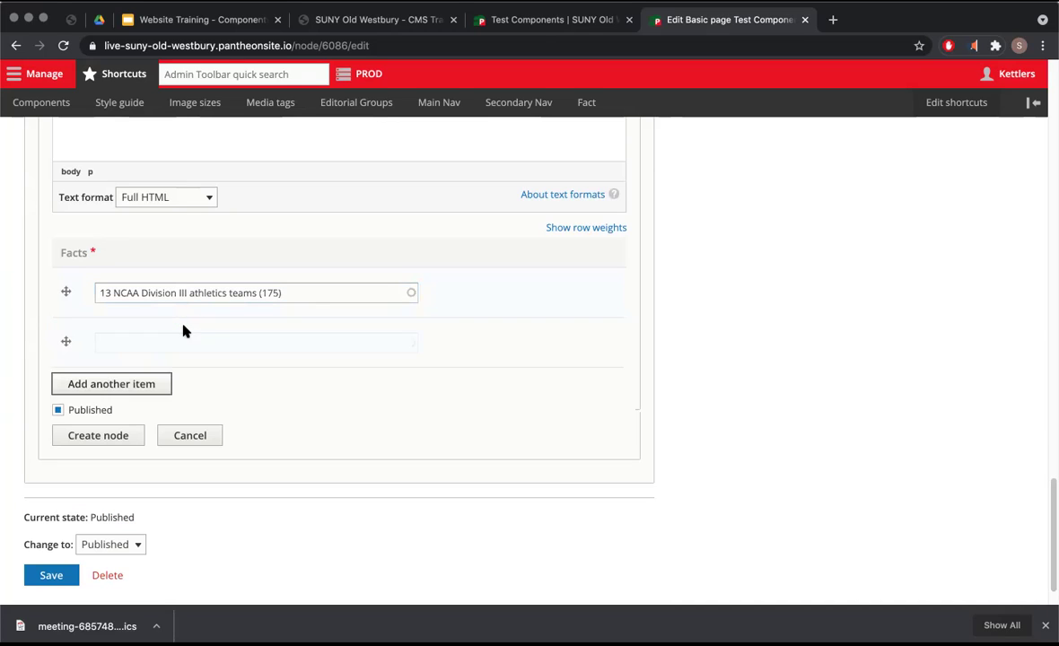
{"action": "left_click", "coordinate": [166, 339]}
{"action": "type", "text": "a"}
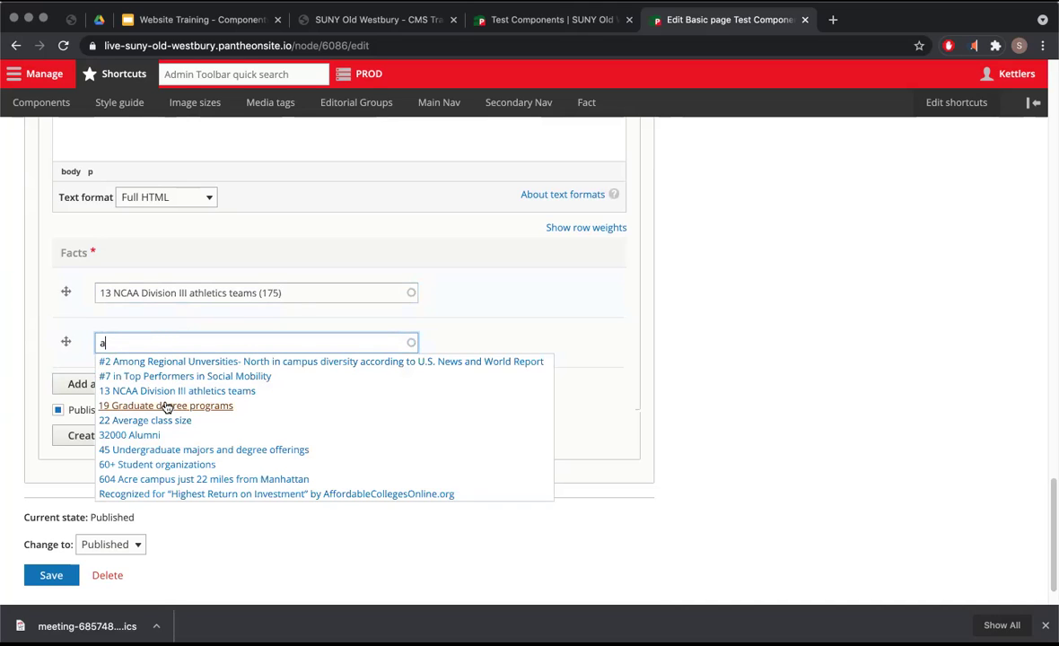
{"action": "left_click", "coordinate": [160, 421]}
Add "19 Graduate degree programs" and "60+ Student organizations" as the Fact Block's third and fourth facts.
{"action": "left_click", "coordinate": [150, 383]}
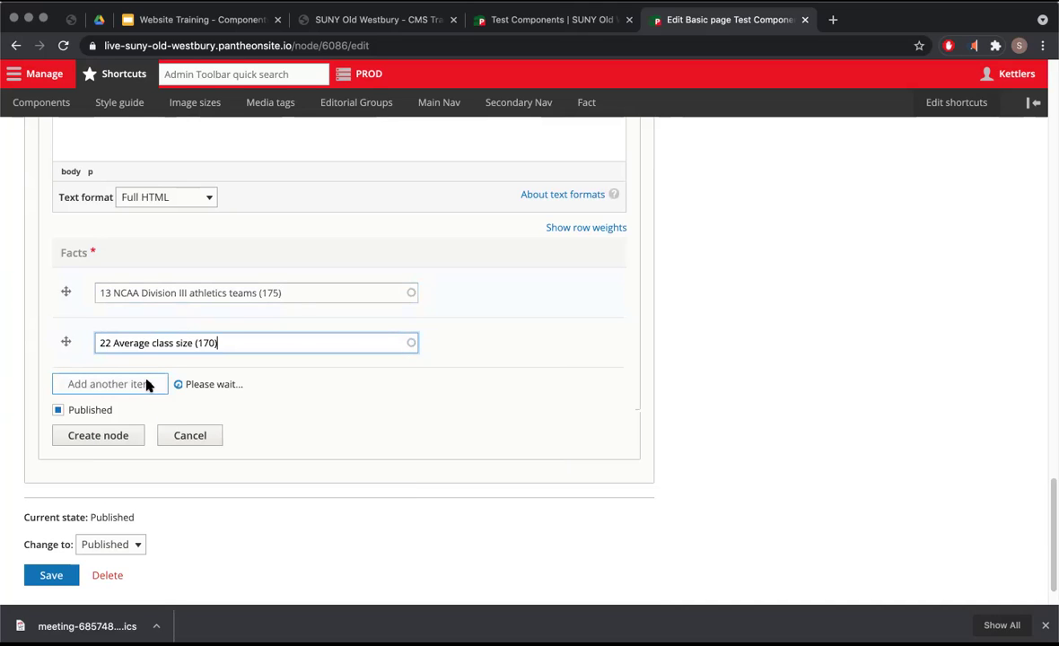
{"action": "left_click", "coordinate": [180, 391]}
{"action": "type", "text": "g"}
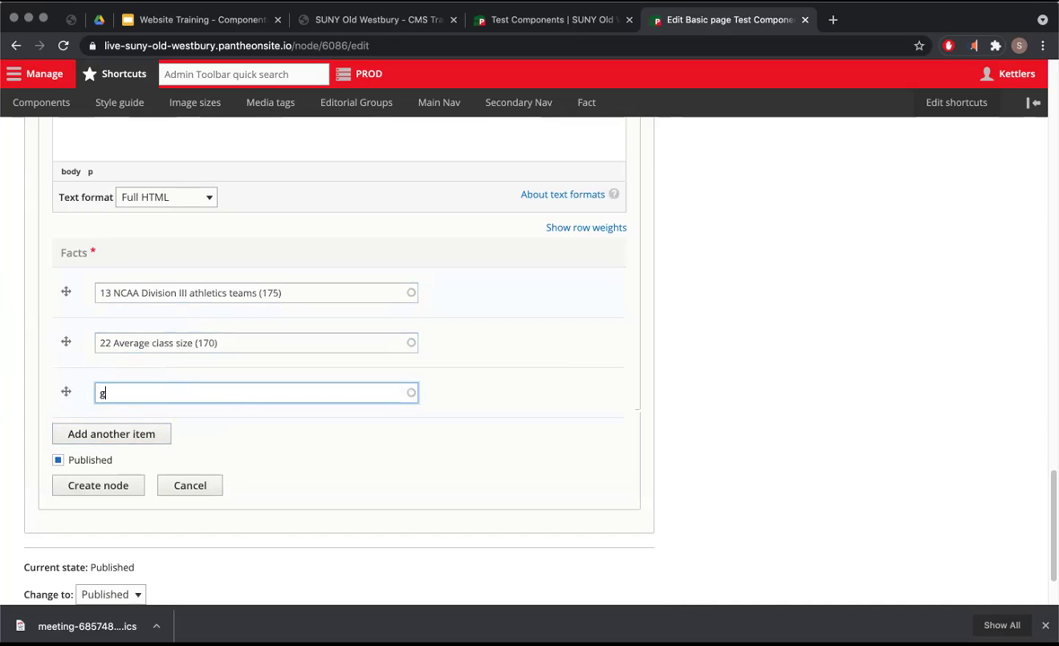
{"action": "left_click", "coordinate": [144, 427]}
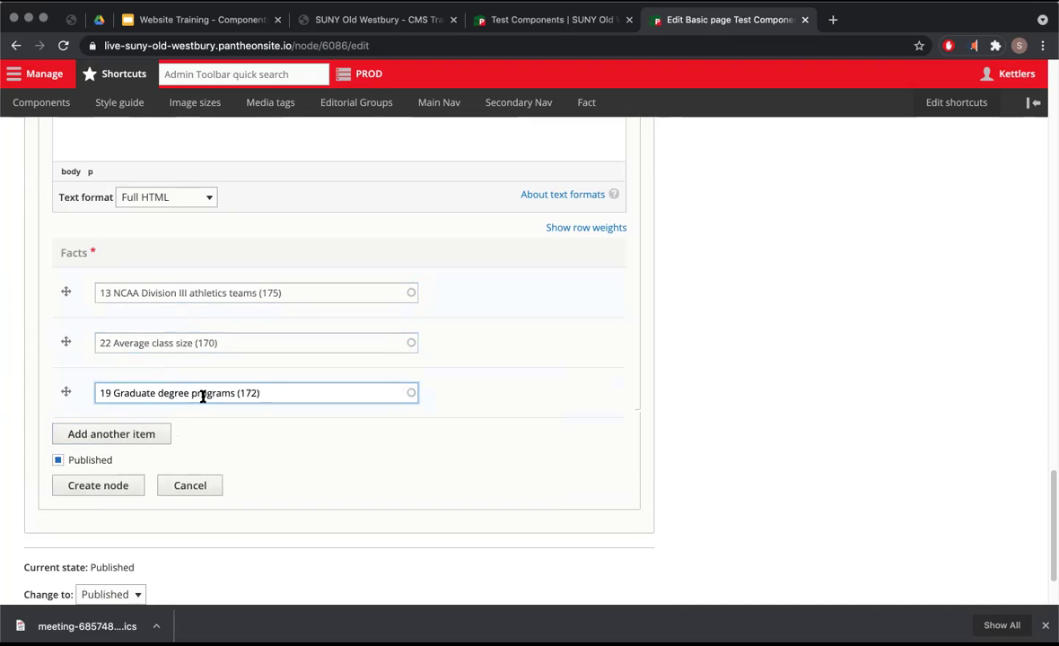
{"action": "left_click", "coordinate": [140, 438]}
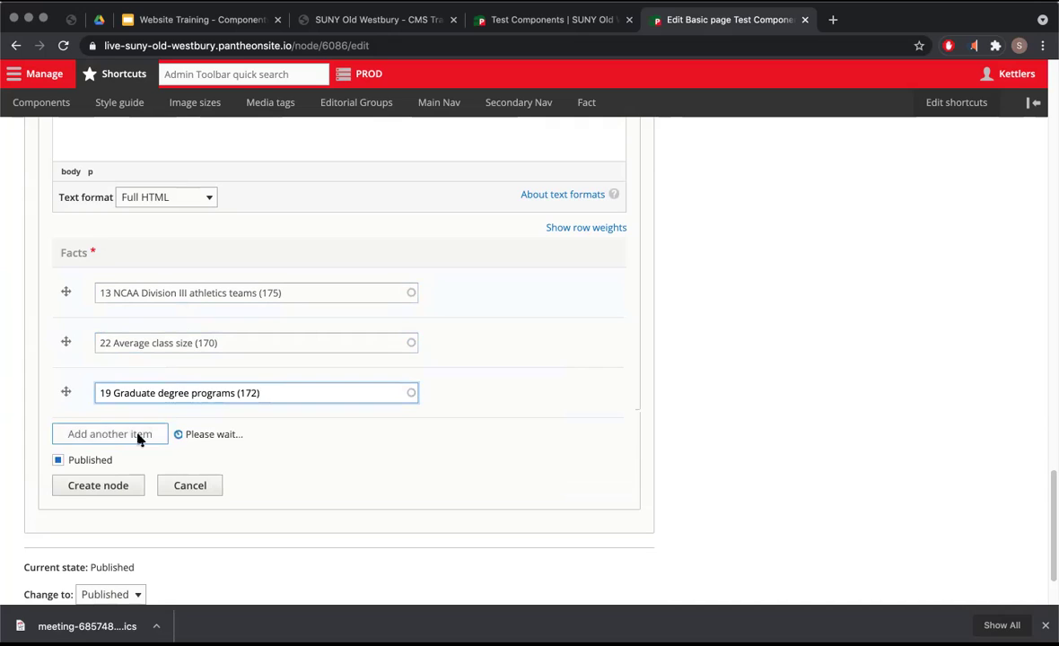
{"action": "type", "text": "g"}
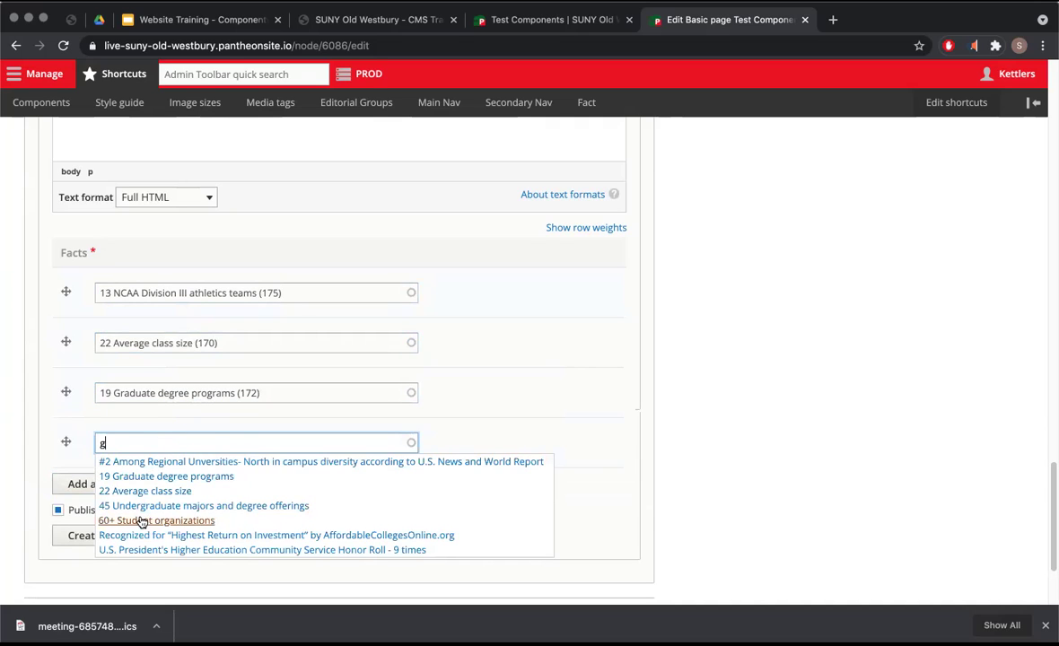
{"action": "left_click", "coordinate": [144, 519]}
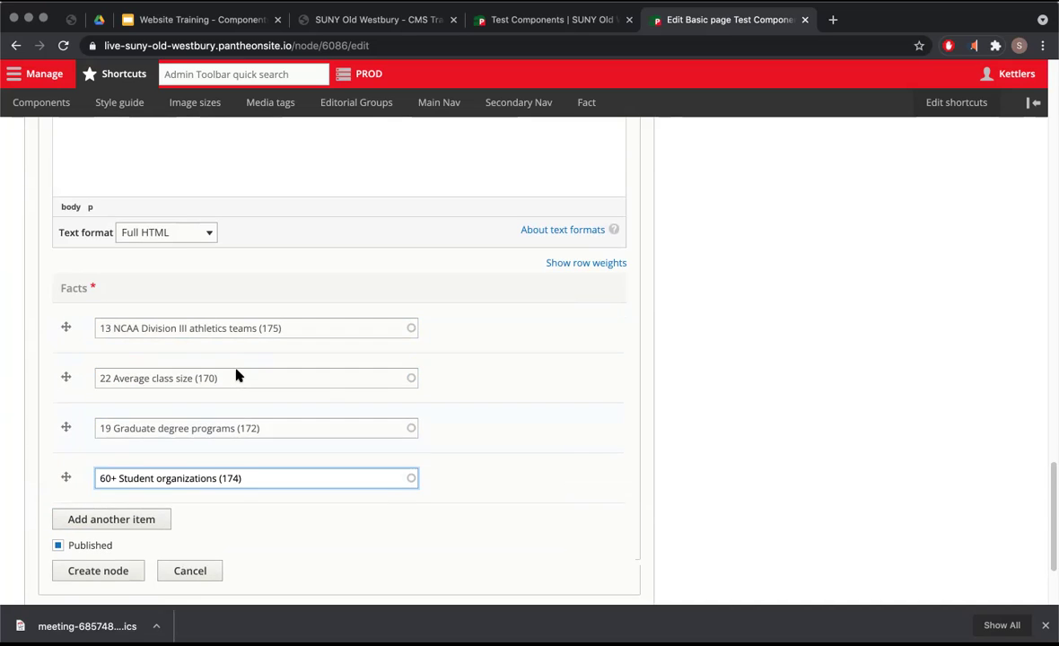
Review the Fact Block's entries, then create the node and save the test page.
{"action": "scroll", "coordinate": [236, 373], "scroll_direction": "up", "scroll_amount": 5}
{"action": "scroll", "coordinate": [391, 366], "scroll_direction": "up", "scroll_amount": 5}
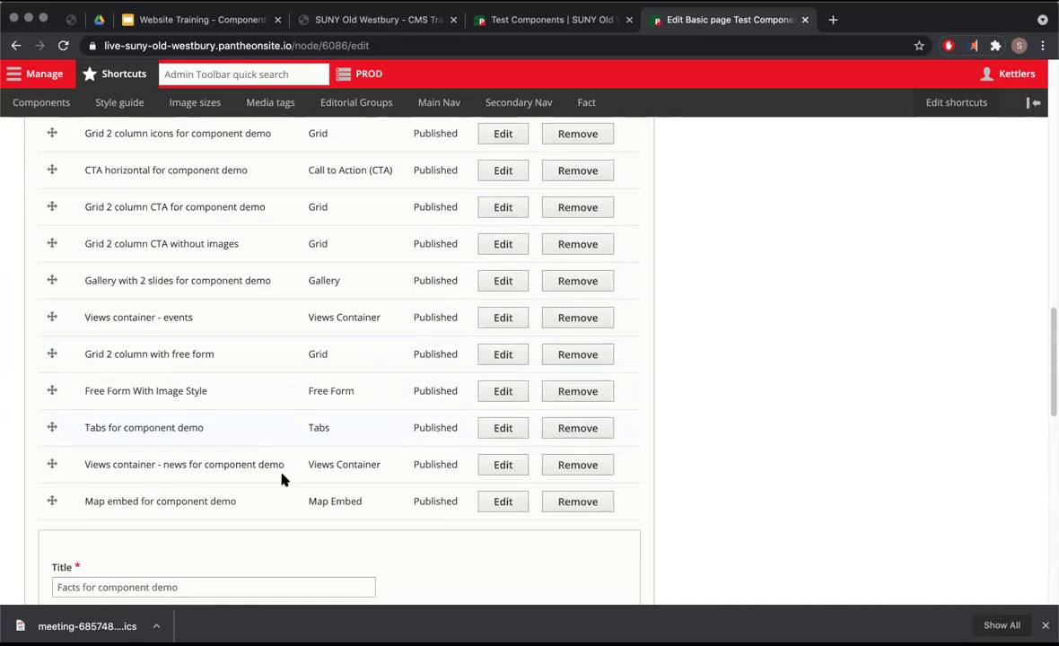
{"action": "scroll", "coordinate": [281, 480], "scroll_direction": "up", "scroll_amount": 1}
{"action": "scroll", "coordinate": [282, 480], "scroll_direction": "down", "scroll_amount": 10}
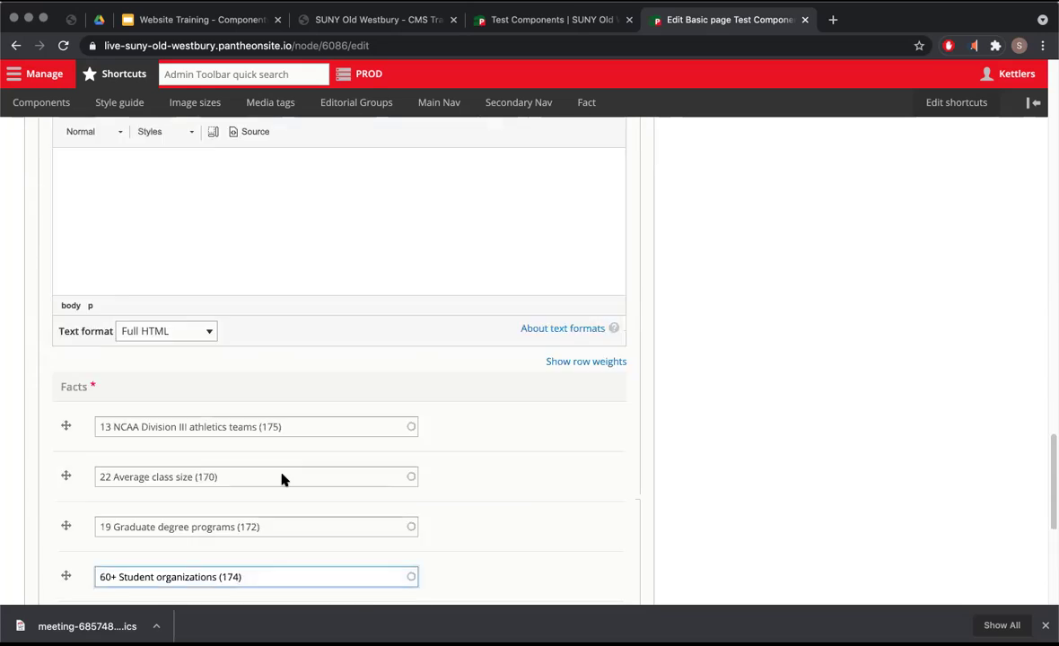
{"action": "scroll", "coordinate": [281, 478], "scroll_direction": "down", "scroll_amount": 4}
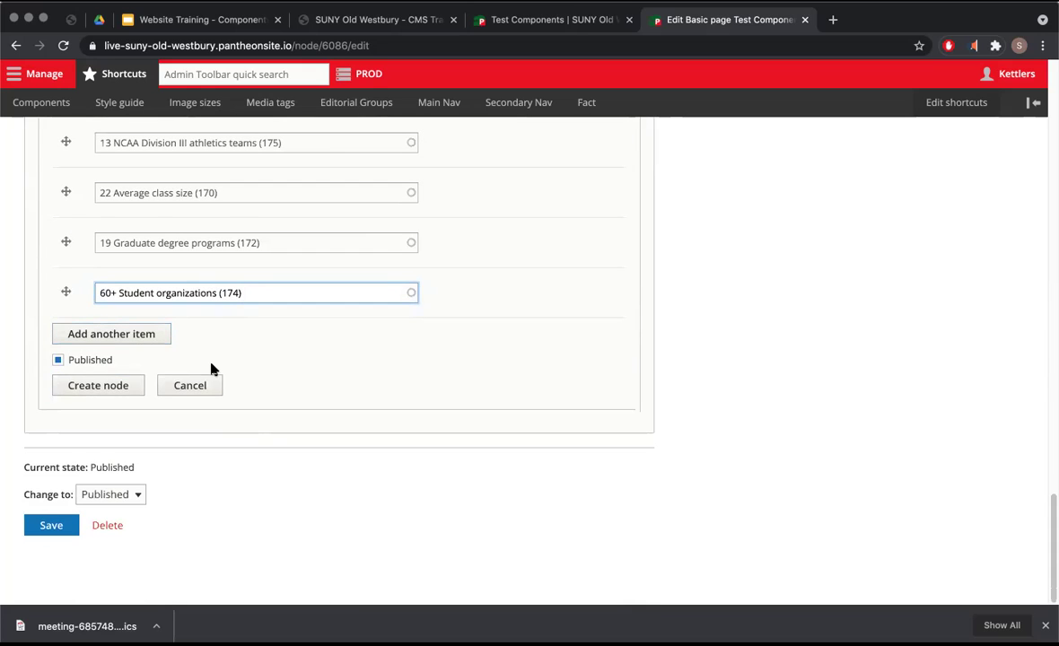
{"action": "scroll", "coordinate": [212, 368], "scroll_direction": "up", "scroll_amount": 2}
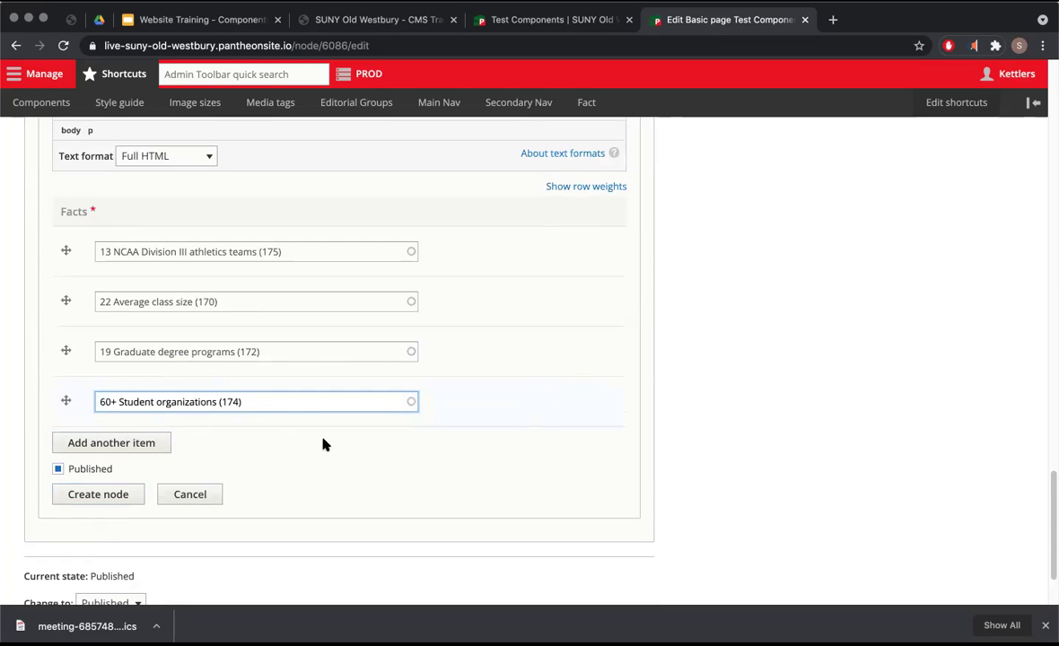
{"action": "left_click", "coordinate": [101, 496]}
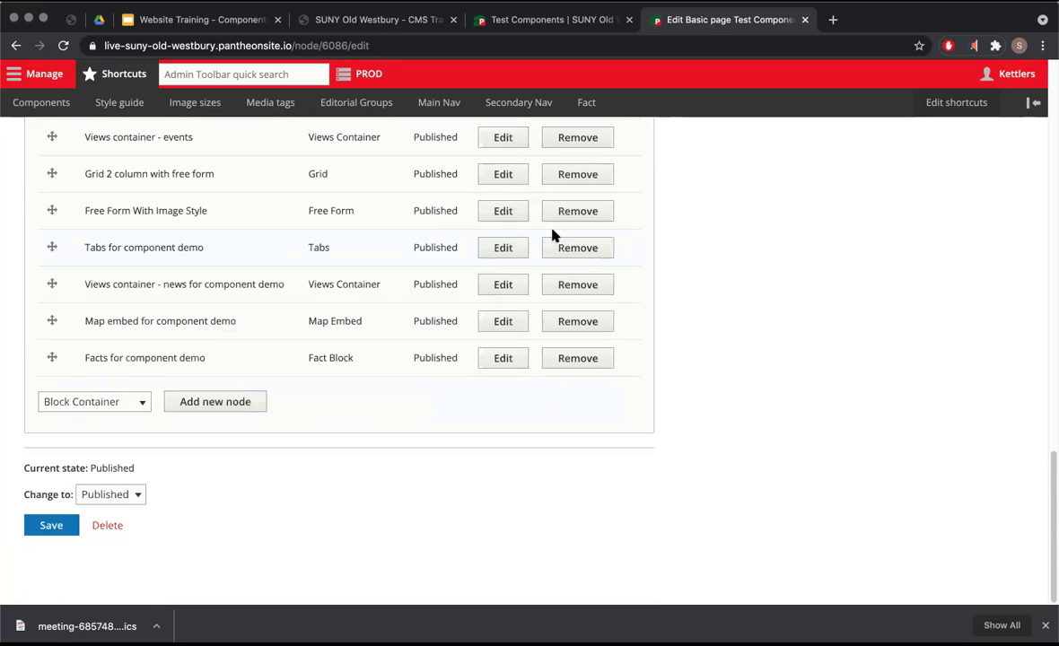
{"action": "left_click", "coordinate": [55, 525]}
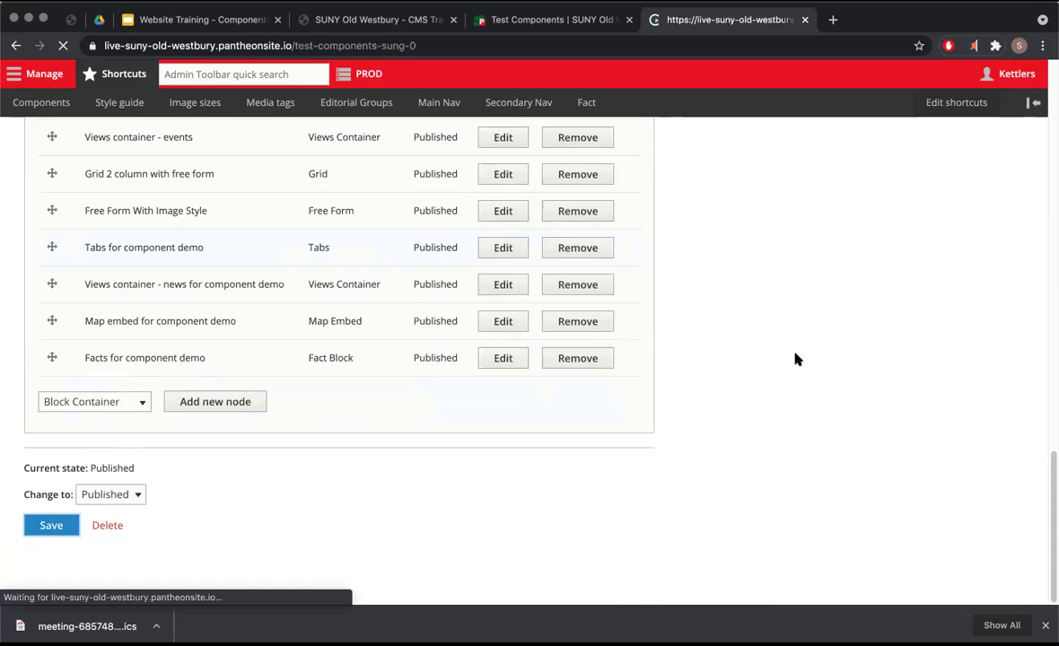
Examine the Facts component on the saved test page and the Contact Form section on the Test Components page, returning to the test page.
{"action": "scroll", "coordinate": [755, 409], "scroll_direction": "down", "scroll_amount": 15}
{"action": "scroll", "coordinate": [755, 409], "scroll_direction": "down", "scroll_amount": 20}
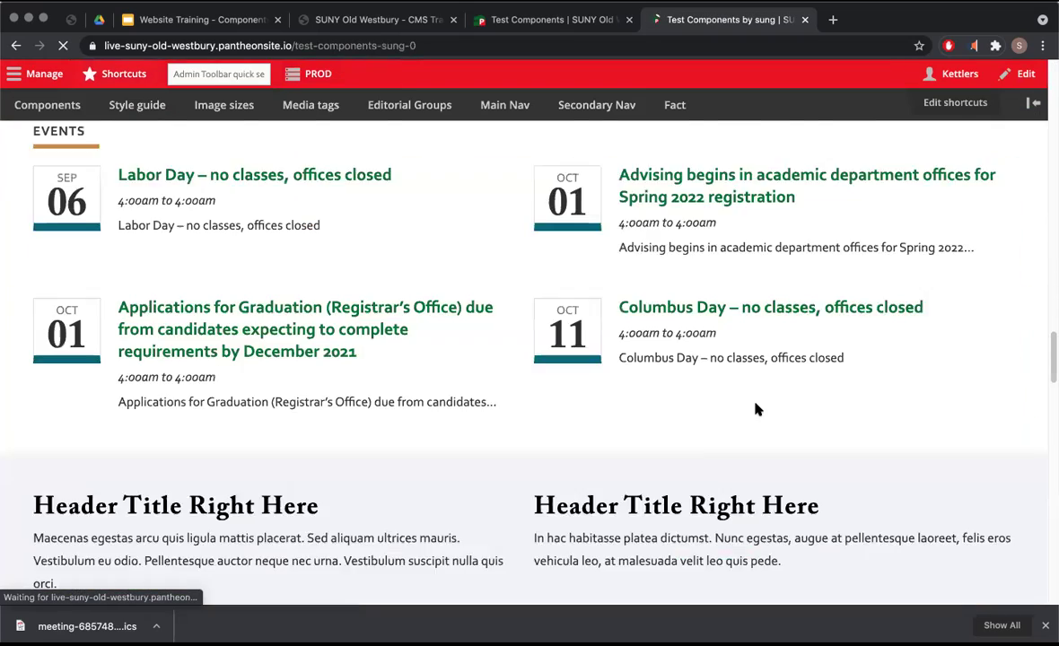
{"action": "scroll", "coordinate": [756, 405], "scroll_direction": "down", "scroll_amount": 3}
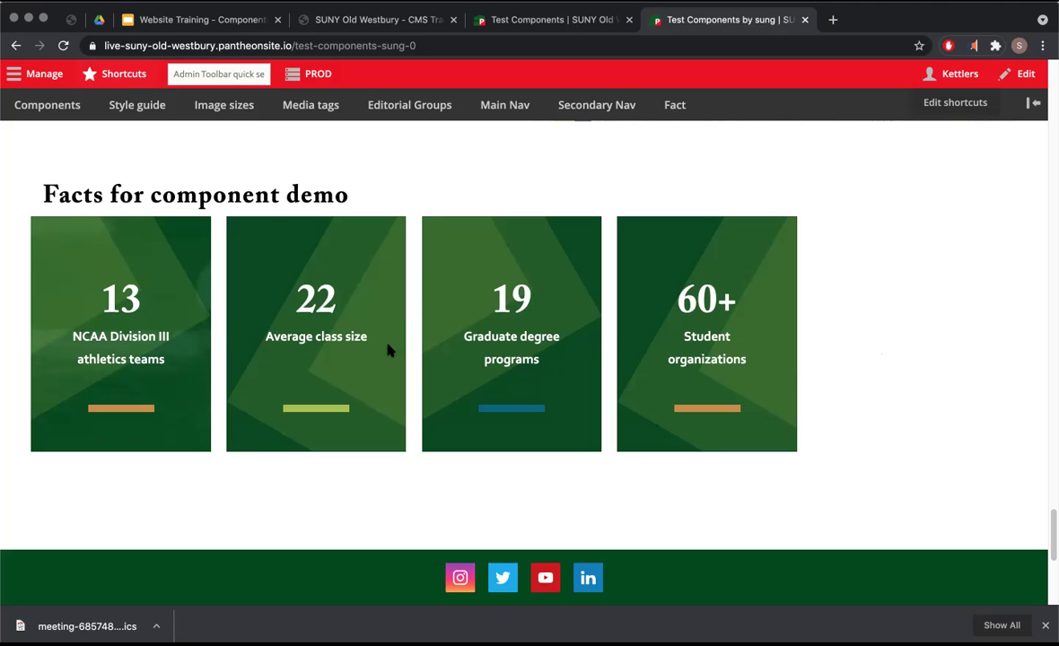
{"action": "scroll", "coordinate": [289, 263], "scroll_direction": "up", "scroll_amount": 20}
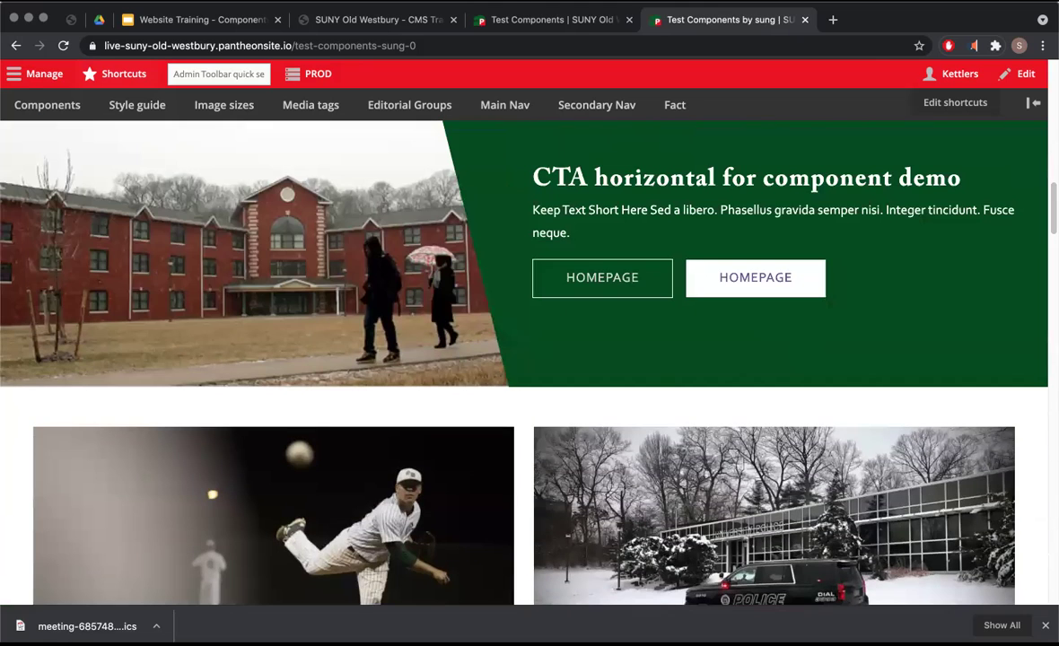
{"action": "left_click", "coordinate": [472, 16]}
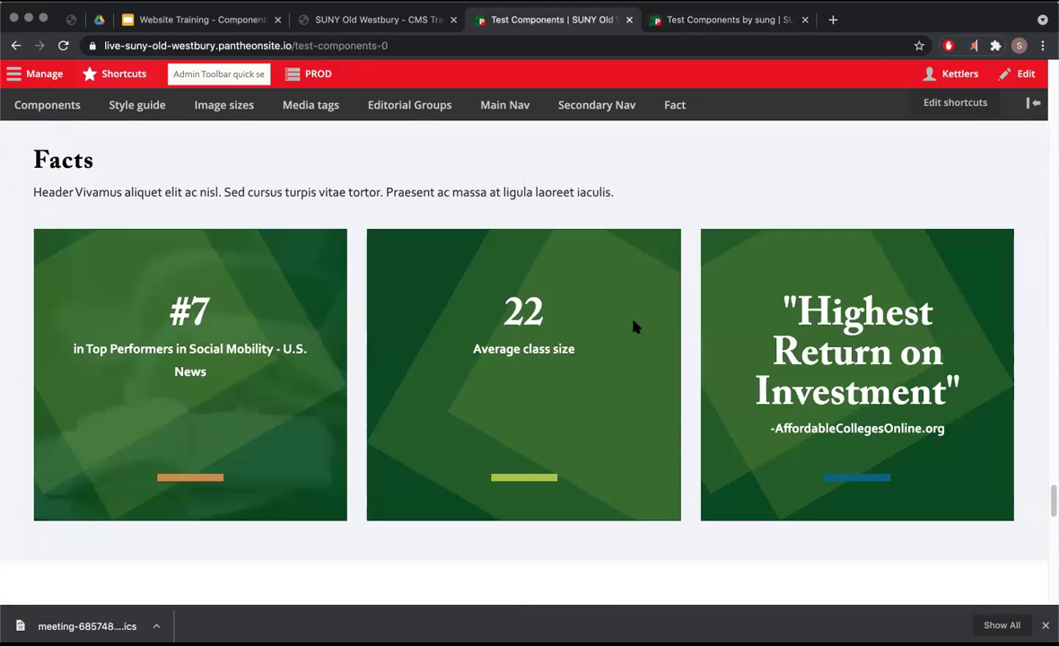
{"action": "scroll", "coordinate": [530, 373], "scroll_direction": "down", "scroll_amount": 5}
{"action": "scroll", "coordinate": [529, 375], "scroll_direction": "down", "scroll_amount": 2}
{"action": "scroll", "coordinate": [772, 341], "scroll_direction": "down", "scroll_amount": 3}
{"action": "scroll", "coordinate": [771, 341], "scroll_direction": "down", "scroll_amount": 5}
{"action": "scroll", "coordinate": [772, 341], "scroll_direction": "up", "scroll_amount": 8}
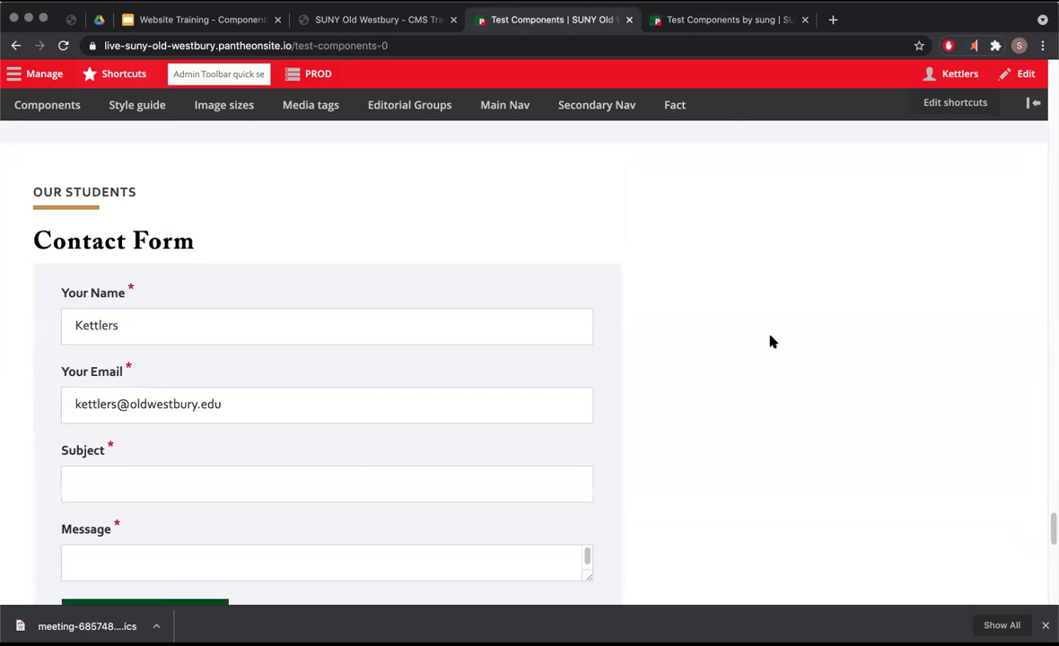
{"action": "scroll", "coordinate": [725, 347], "scroll_direction": "down", "scroll_amount": 6}
{"action": "scroll", "coordinate": [728, 349], "scroll_direction": "up", "scroll_amount": 3}
{"action": "scroll", "coordinate": [728, 349], "scroll_direction": "up", "scroll_amount": 4}
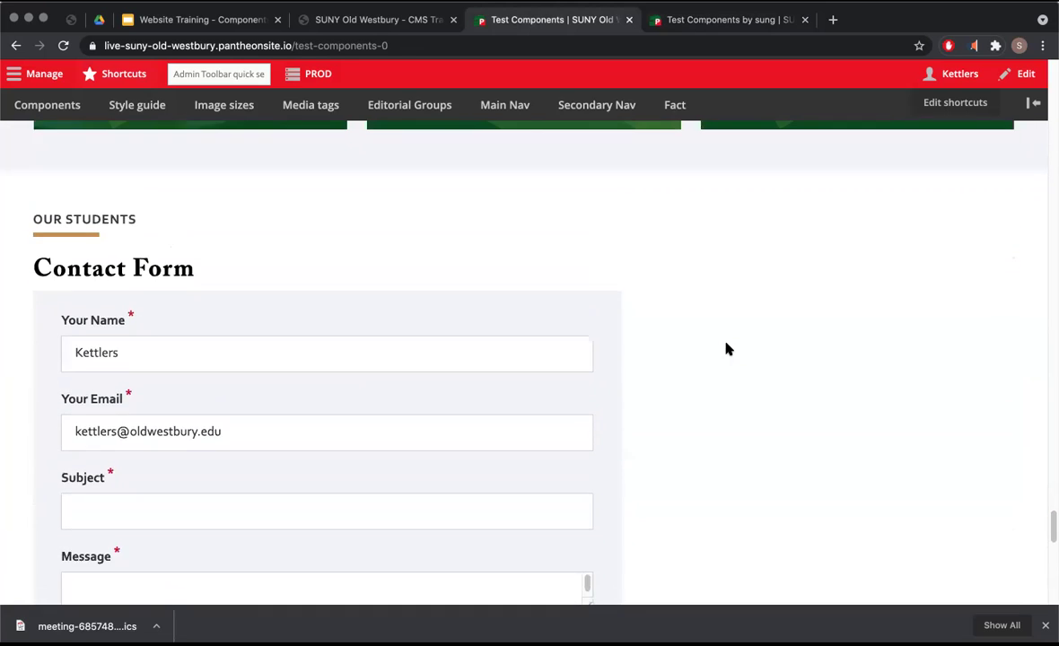
{"action": "scroll", "coordinate": [727, 349], "scroll_direction": "down", "scroll_amount": 2}
{"action": "left_click_drag", "start_coordinate": [221, 183], "coordinate": [31, 193]}
{"action": "key", "text": "ctrl+Tab"}
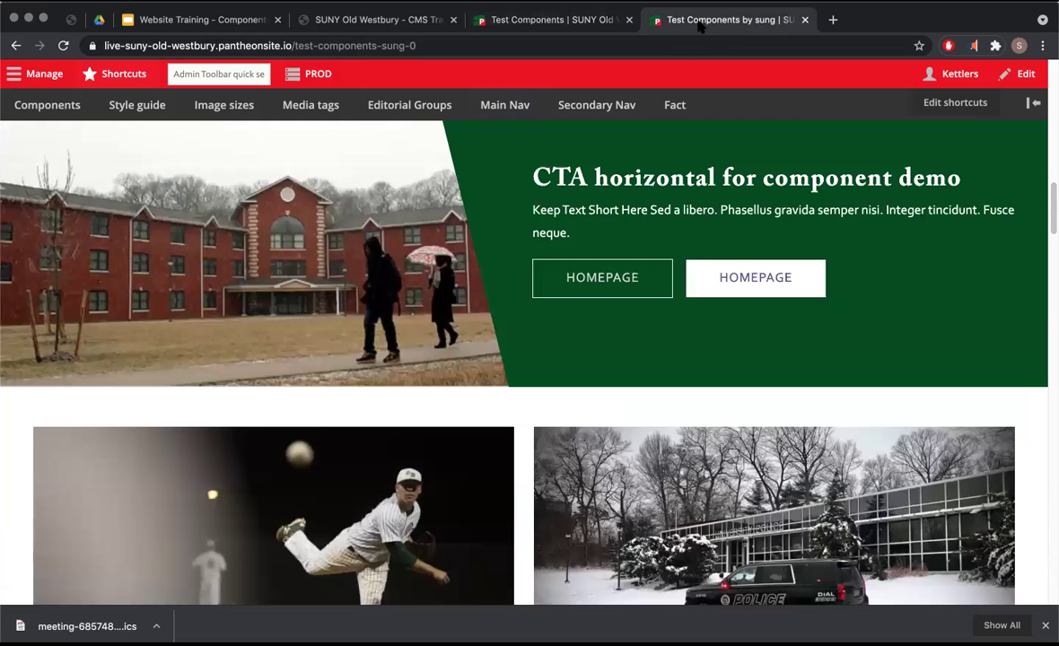
Open the test page for editing and add a new Mini Form node to its components.
{"action": "scroll", "coordinate": [464, 175], "scroll_direction": "up", "scroll_amount": 10}
{"action": "left_click", "coordinate": [113, 377]}
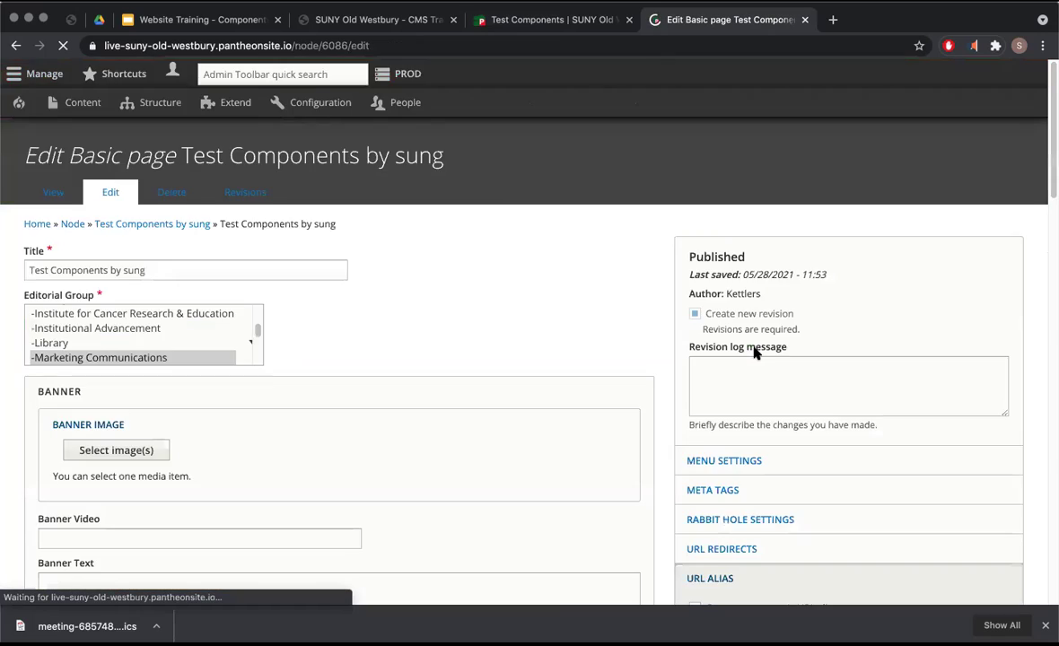
{"action": "scroll", "coordinate": [465, 344], "scroll_direction": "down", "scroll_amount": 20}
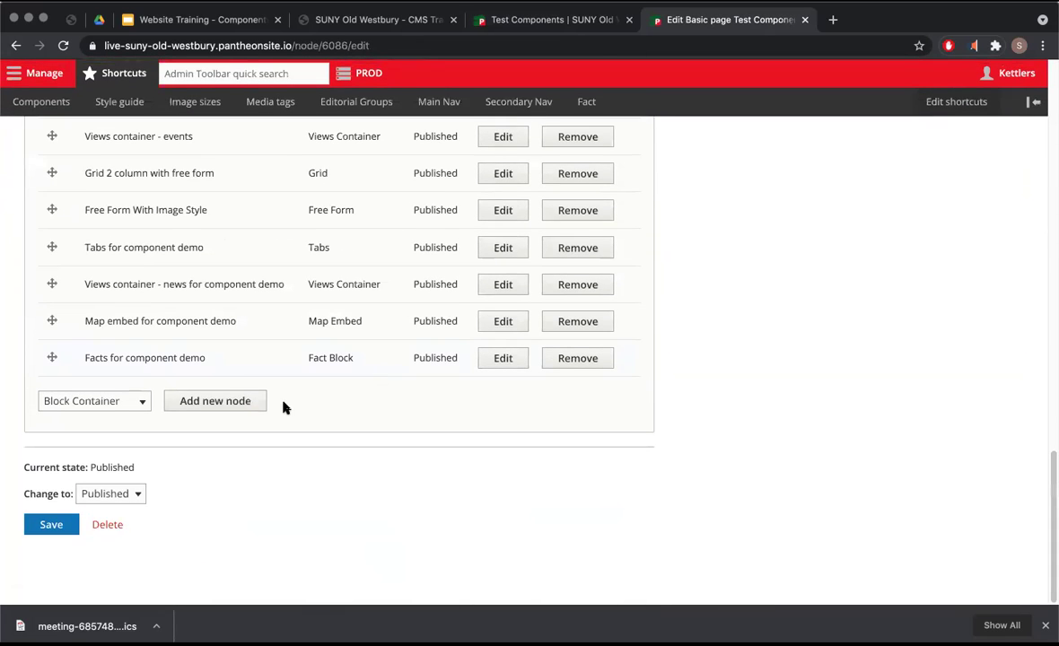
{"action": "left_click", "coordinate": [134, 403]}
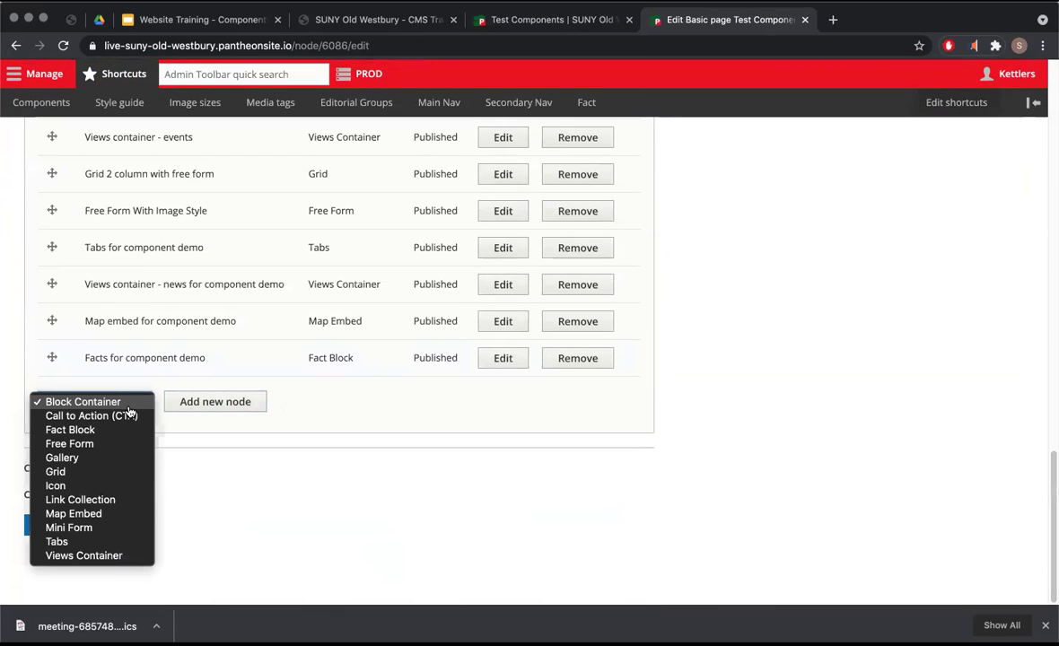
{"action": "left_click", "coordinate": [88, 534]}
{"action": "left_click", "coordinate": [210, 402]}
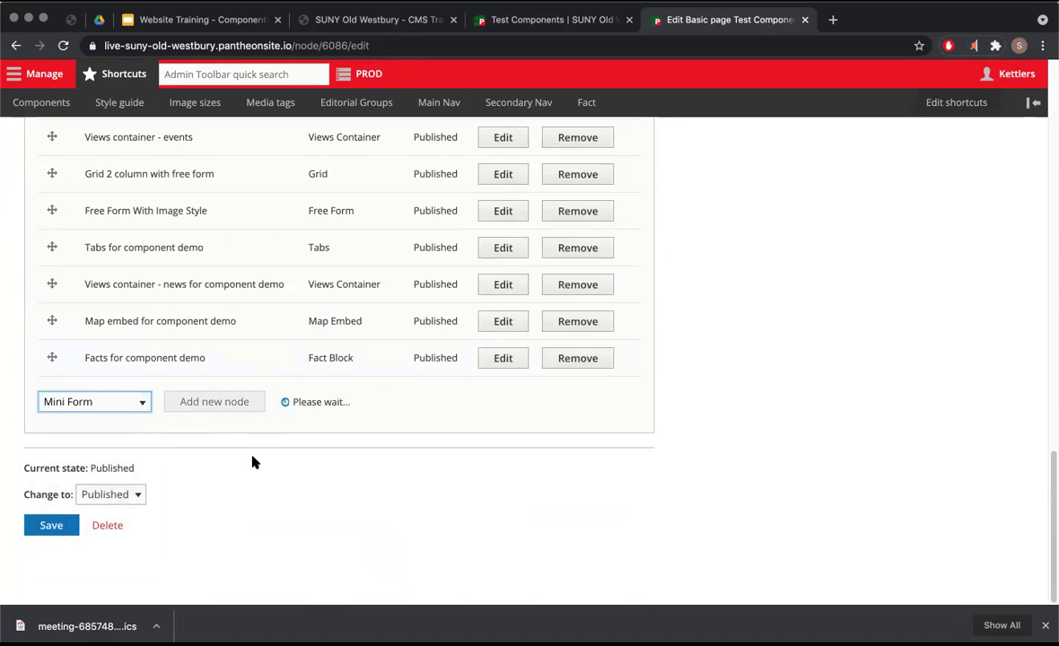
{"action": "scroll", "coordinate": [239, 443], "scroll_direction": "down", "scroll_amount": 3}
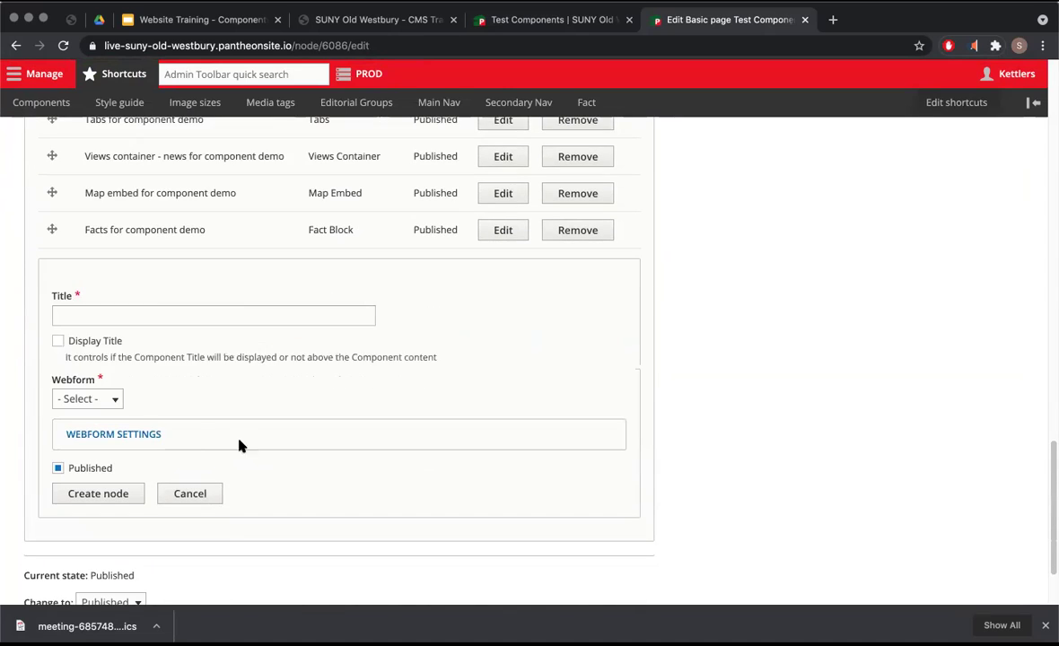
Set the Mini Form's webform to Contact, title it "Contact Us!" and turn on Display Title.
{"action": "left_click", "coordinate": [111, 400]}
{"action": "left_click", "coordinate": [70, 411]}
{"action": "left_click", "coordinate": [142, 313]}
{"action": "type", "text": "Contact Us"}
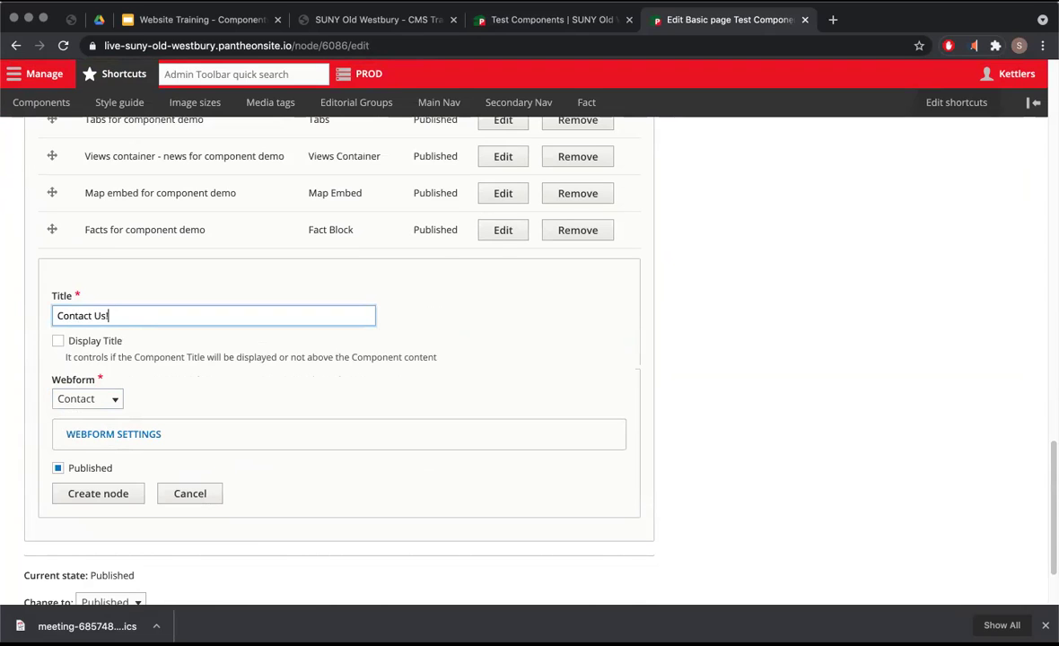
{"action": "left_click", "coordinate": [57, 343]}
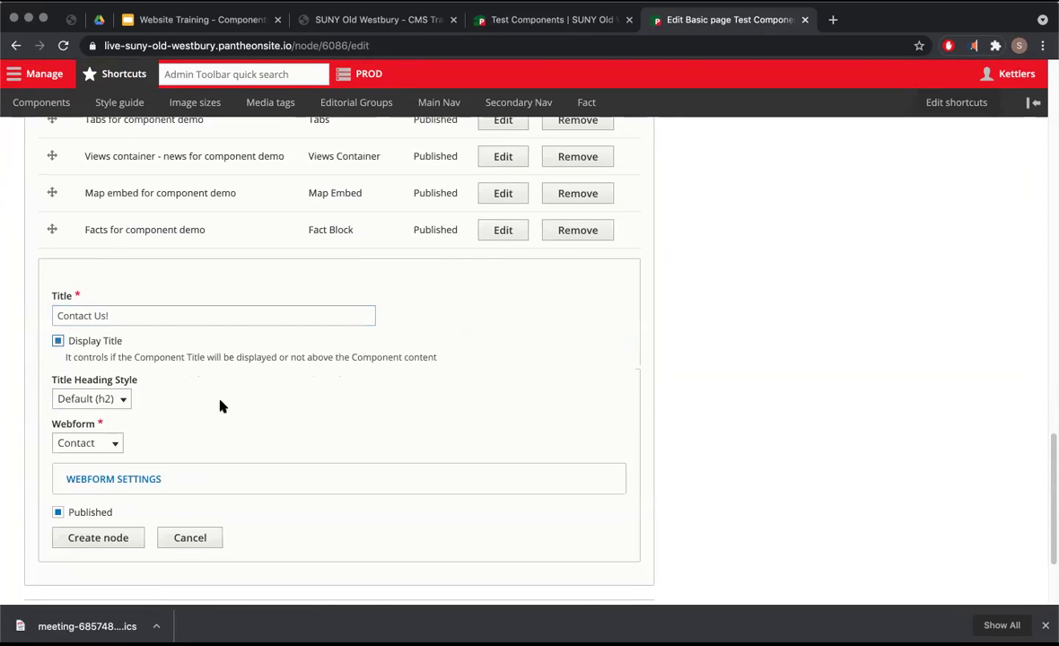
Create the Mini Form node and save the test page.
{"action": "scroll", "coordinate": [220, 403], "scroll_direction": "down", "scroll_amount": 3}
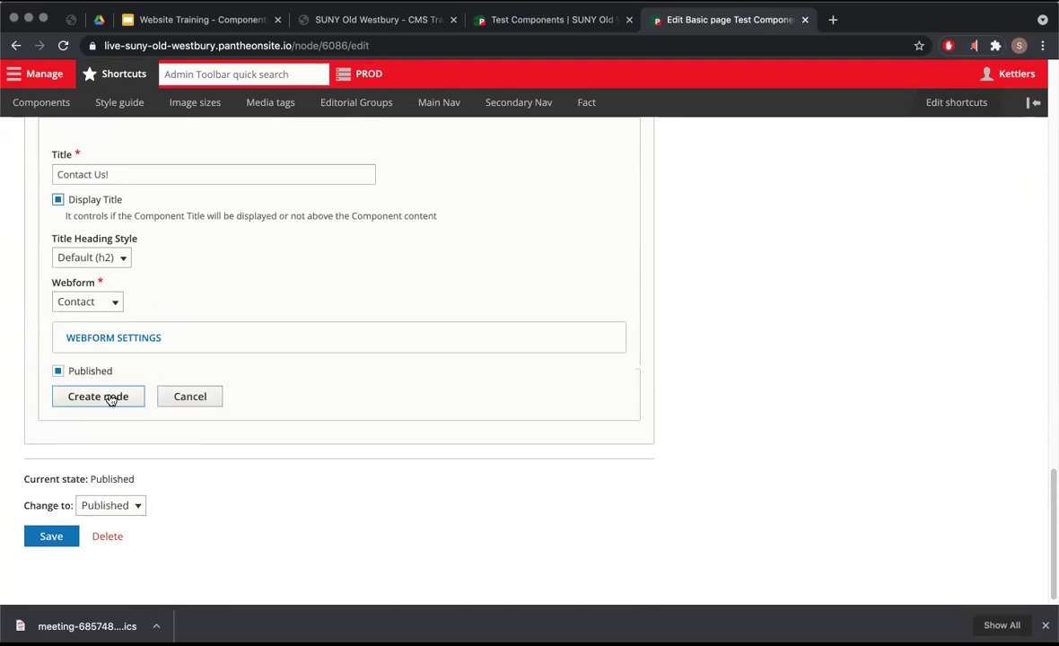
{"action": "left_click", "coordinate": [113, 397]}
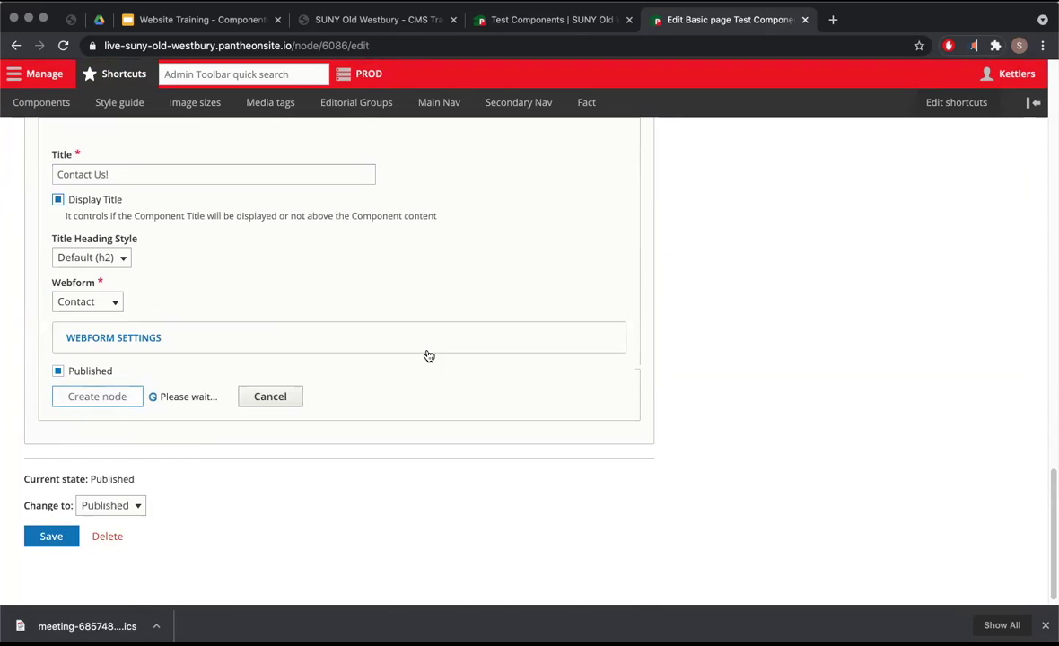
{"action": "left_click", "coordinate": [50, 525]}
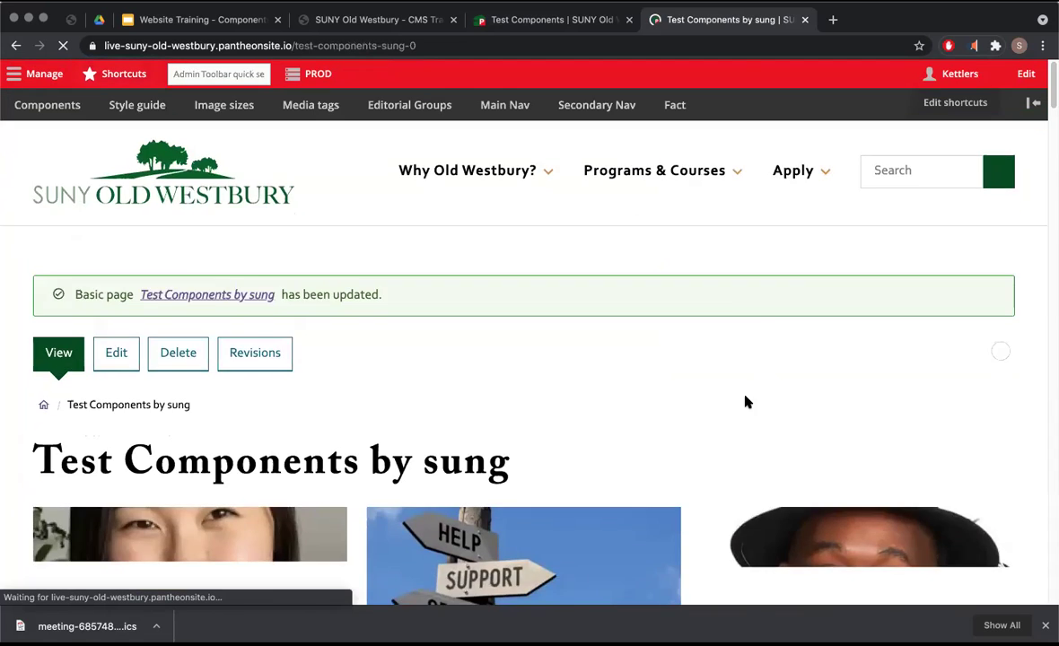
Examine the "Contact Us!" form below the facts on the saved test page.
{"action": "scroll", "coordinate": [745, 399], "scroll_direction": "down", "scroll_amount": 15}
{"action": "scroll", "coordinate": [745, 397], "scroll_direction": "down", "scroll_amount": 20}
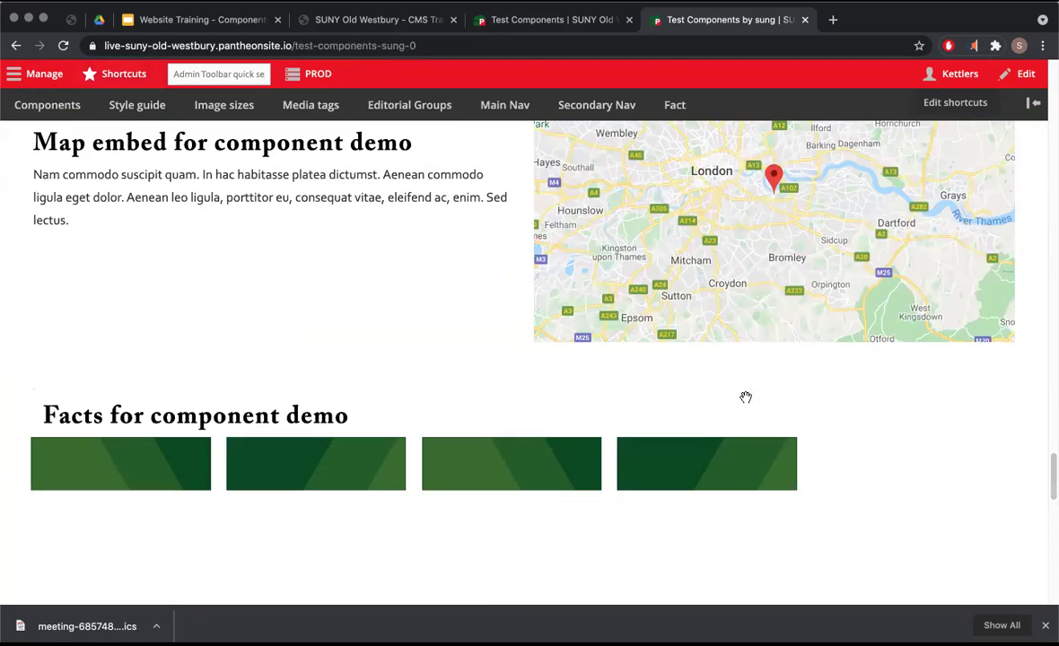
{"action": "scroll", "coordinate": [744, 401], "scroll_direction": "down", "scroll_amount": 3}
{"action": "scroll", "coordinate": [744, 401], "scroll_direction": "up", "scroll_amount": 3}
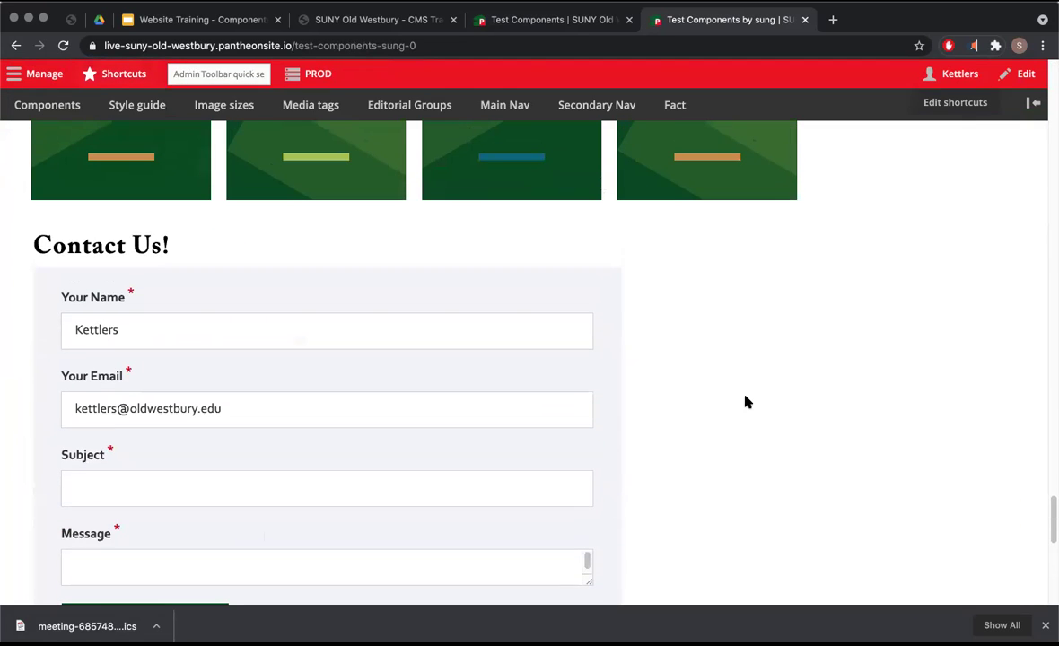
{"action": "scroll", "coordinate": [730, 449], "scroll_direction": "down", "scroll_amount": 2}
{"action": "scroll", "coordinate": [729, 449], "scroll_direction": "down", "scroll_amount": 3}
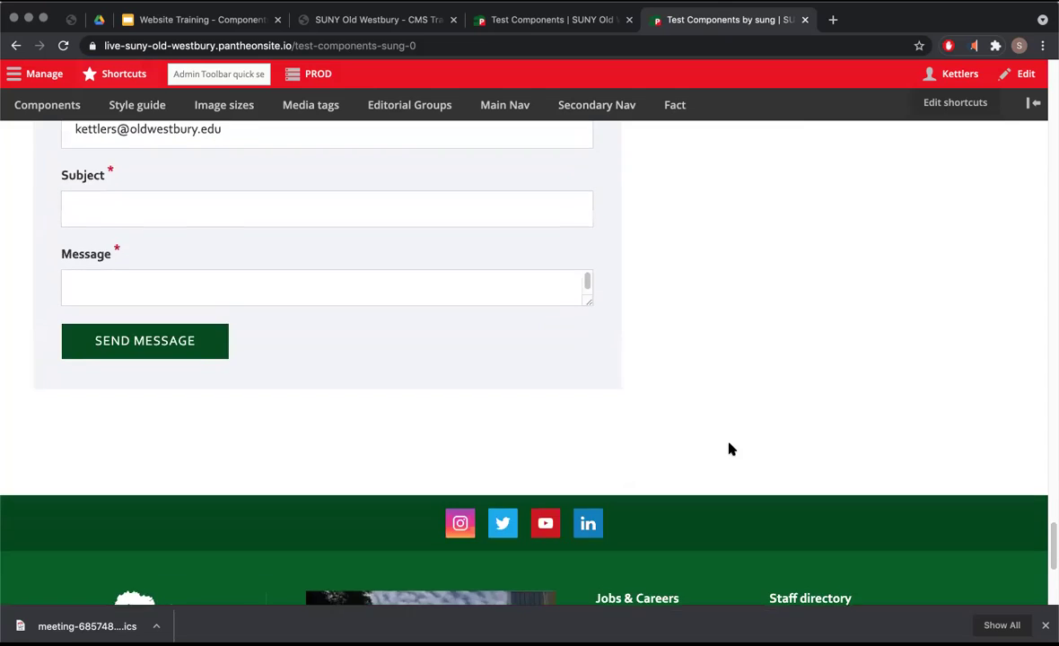
{"action": "scroll", "coordinate": [730, 449], "scroll_direction": "up", "scroll_amount": 4}
{"action": "scroll", "coordinate": [730, 448], "scroll_direction": "down", "scroll_amount": 1}
{"action": "scroll", "coordinate": [728, 446], "scroll_direction": "up", "scroll_amount": 20}
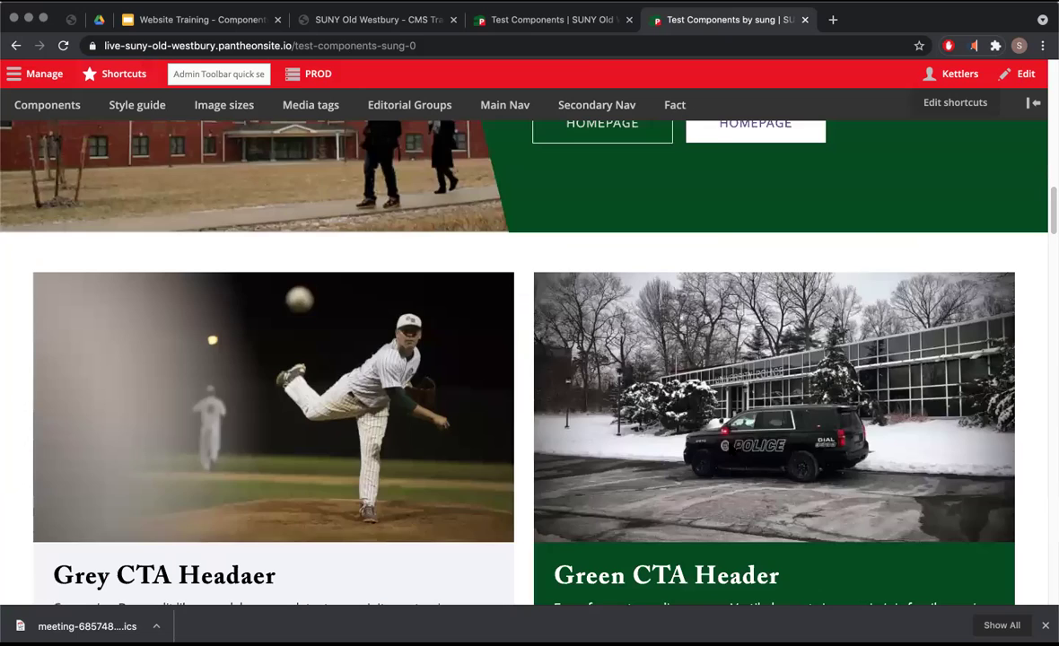
Reopen the test page for editing and check the Link Collection section on the Test Components page.
{"action": "left_click", "coordinate": [121, 260]}
{"action": "left_click", "coordinate": [475, 19]}
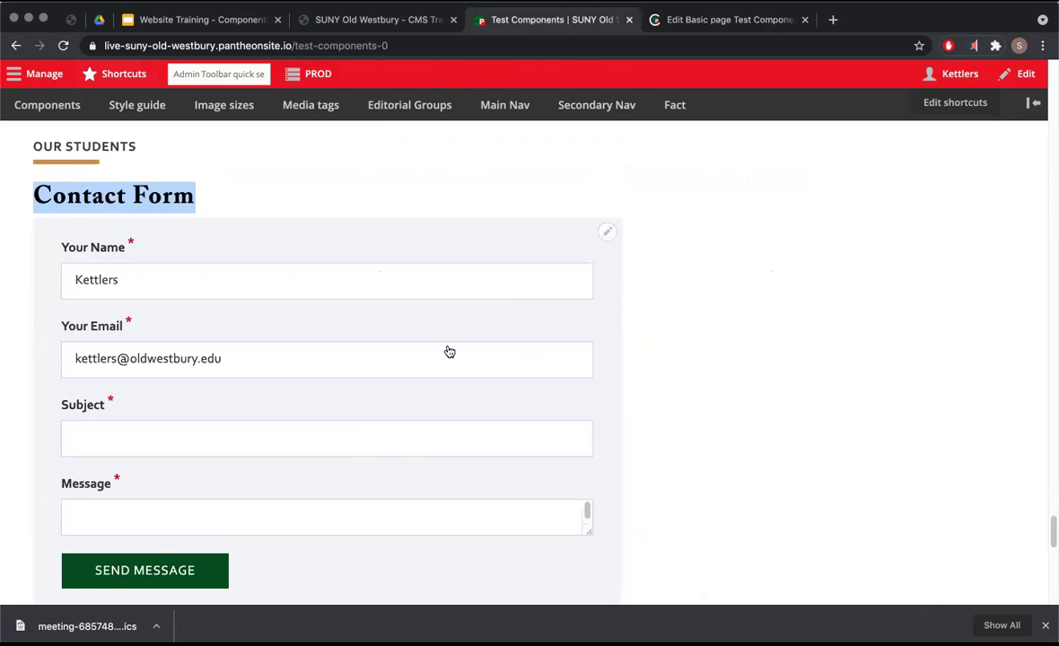
{"action": "scroll", "coordinate": [449, 350], "scroll_direction": "down", "scroll_amount": 5}
{"action": "triple_click", "coordinate": [165, 246]}
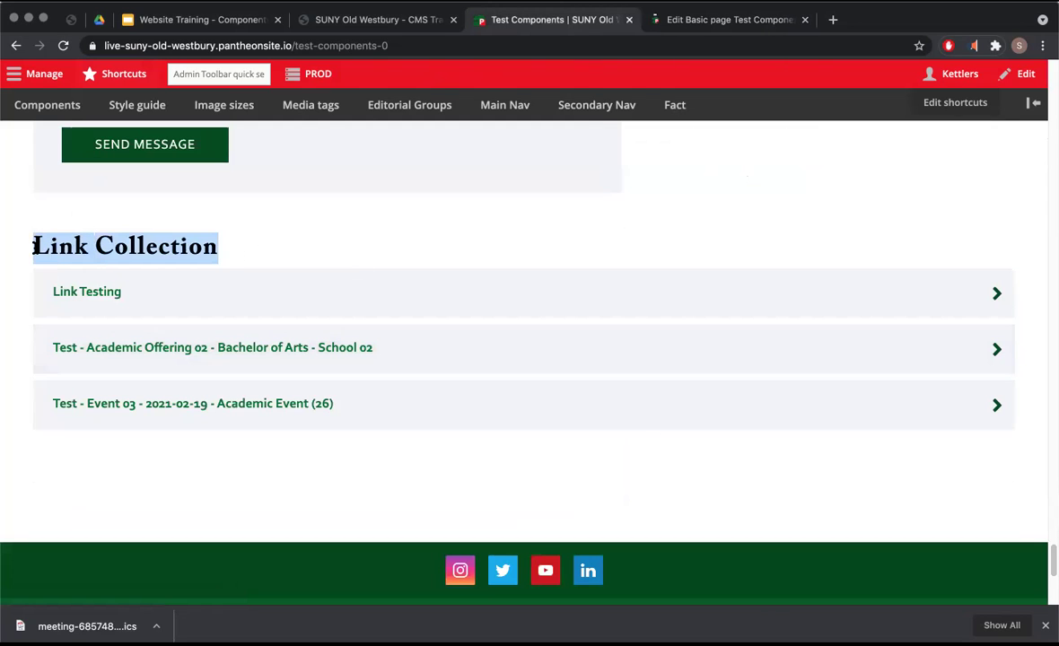
{"action": "left_click", "coordinate": [696, 19]}
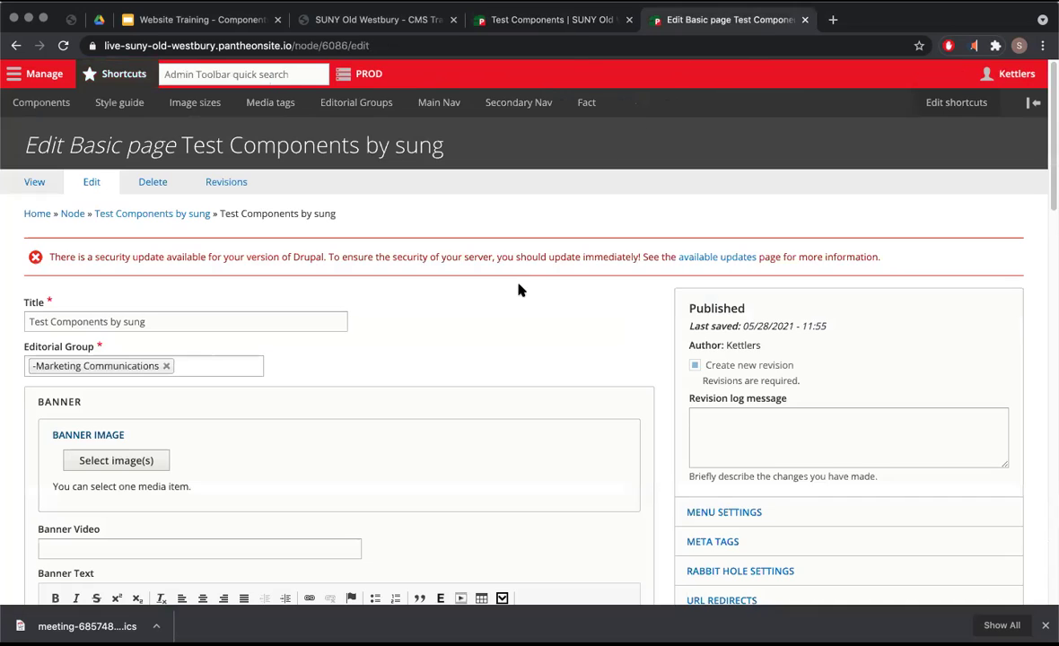
Add a new Link Collection node to the test page's components.
{"action": "scroll", "coordinate": [475, 325], "scroll_direction": "down", "scroll_amount": 15}
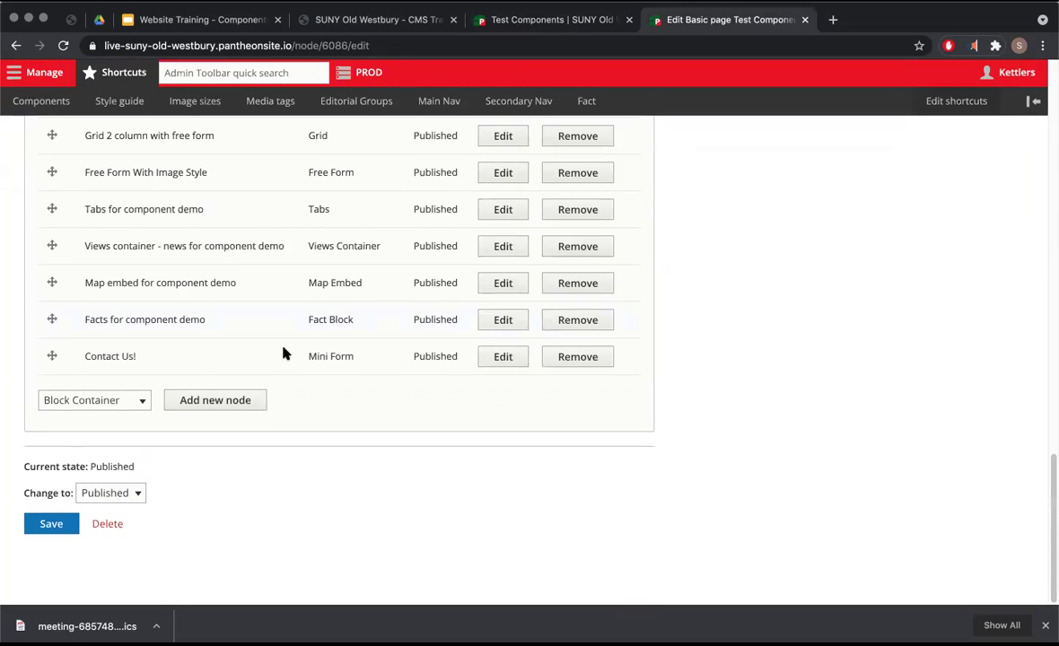
{"action": "left_click", "coordinate": [132, 407]}
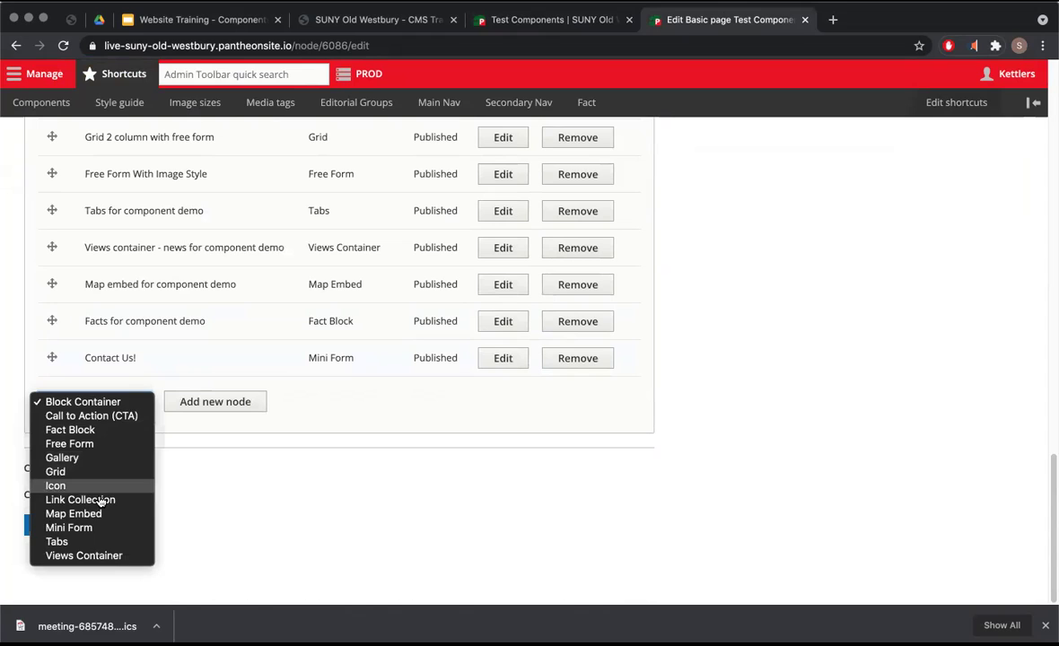
{"action": "left_click", "coordinate": [130, 501]}
{"action": "left_click", "coordinate": [196, 403]}
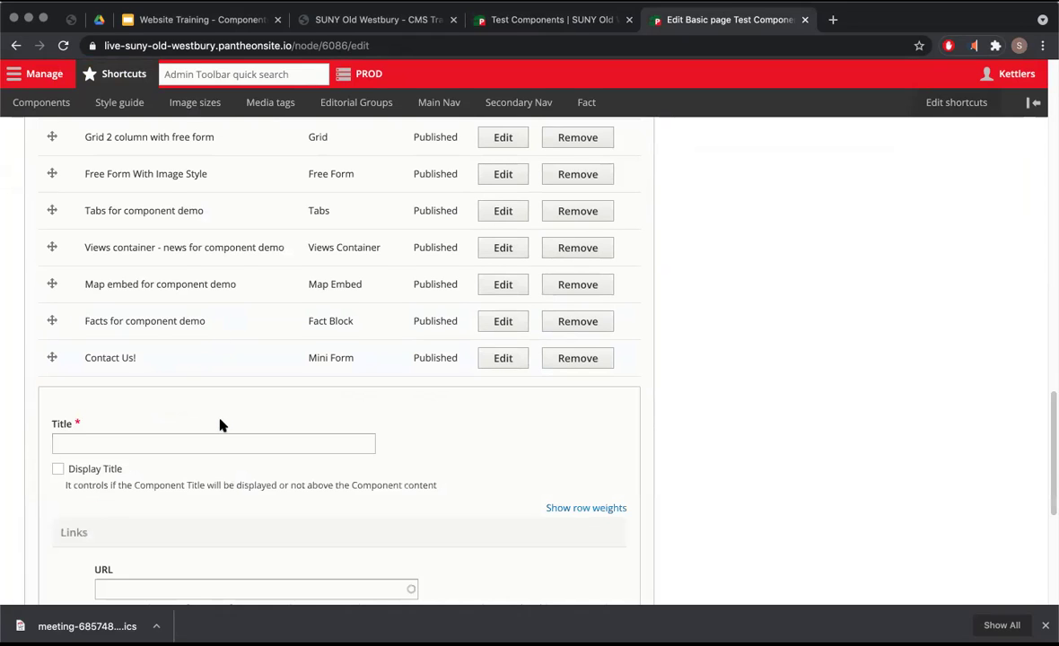
Title the new component "Link collection" after the Test Components page's section and turn on Display Title.
{"action": "left_click", "coordinate": [205, 396]}
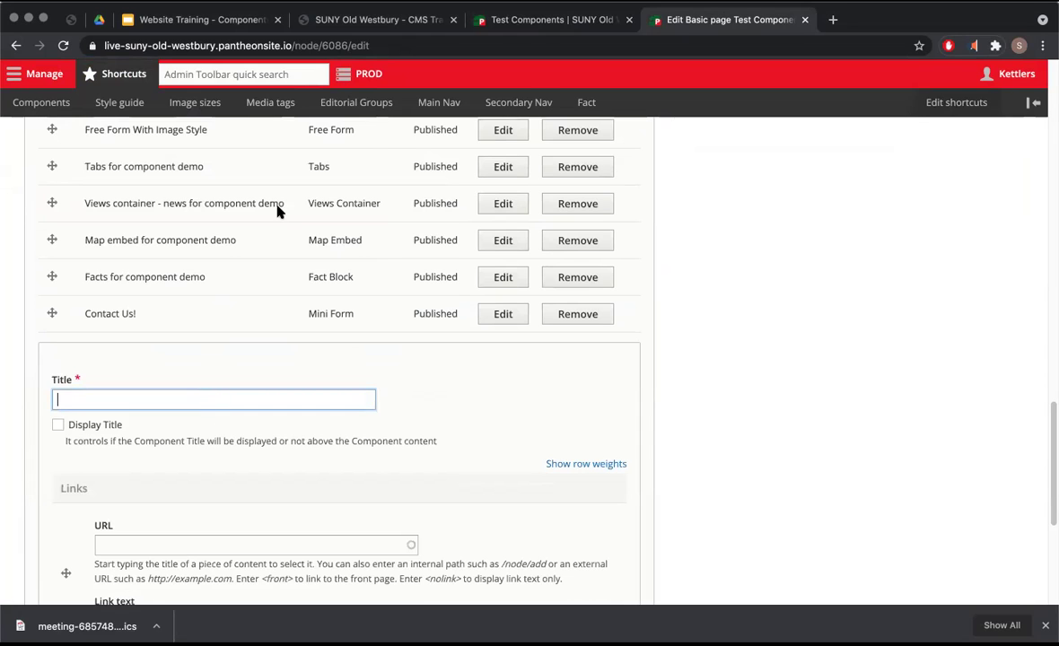
{"action": "left_click", "coordinate": [500, 25]}
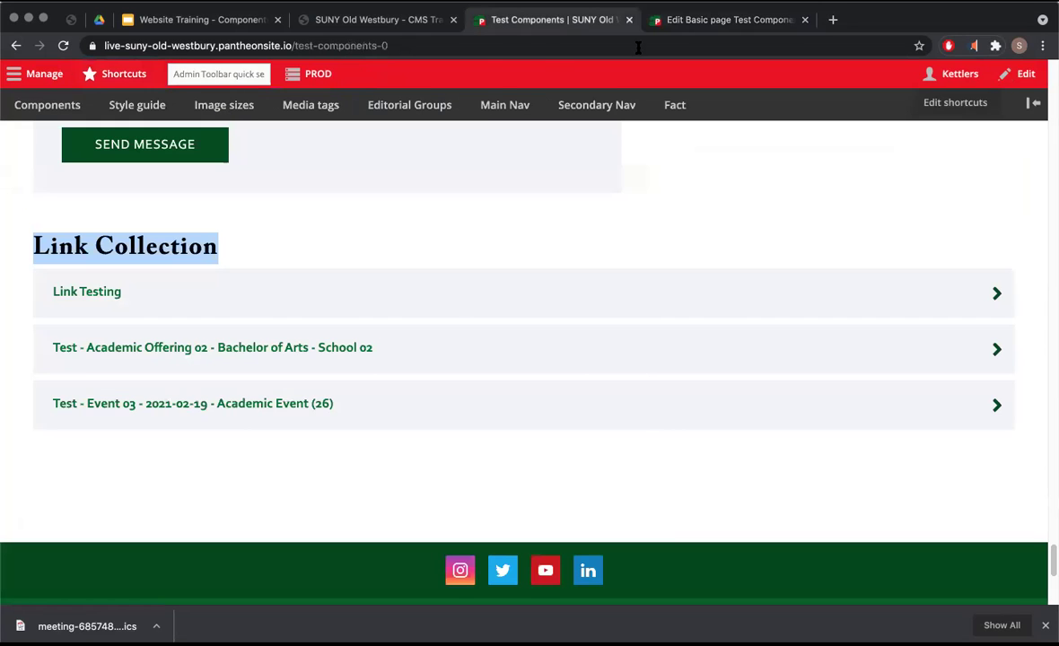
{"action": "left_click", "coordinate": [708, 20]}
{"action": "type", "text": "Link collection"}
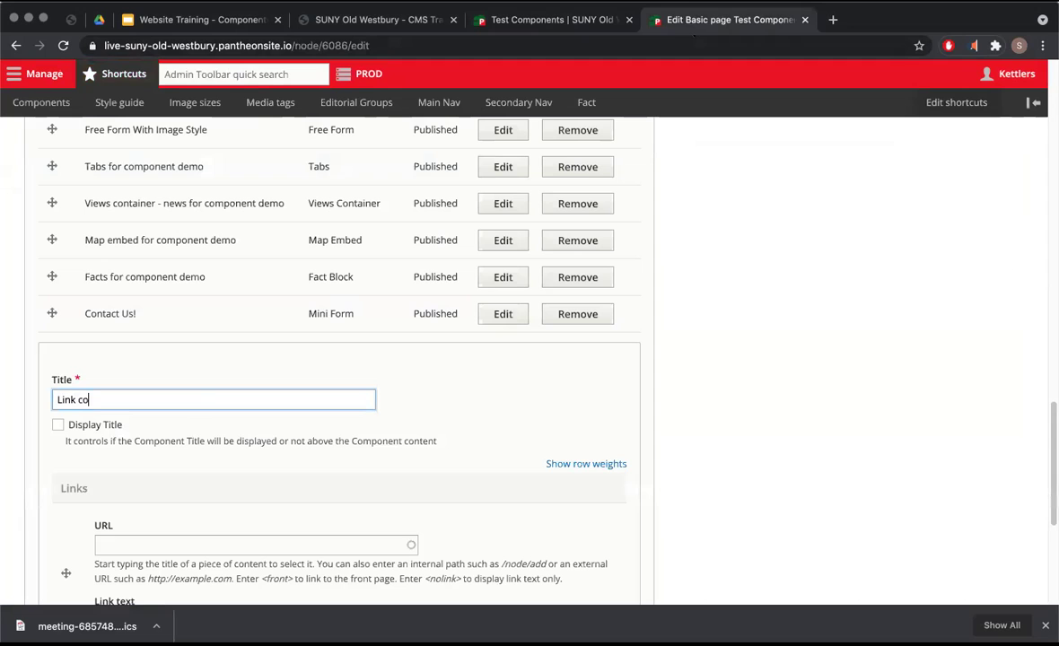
{"action": "left_click", "coordinate": [57, 425]}
Set the first link's URL to <front> and its link text to "Homepage".
{"action": "scroll", "coordinate": [211, 405], "scroll_direction": "down", "scroll_amount": 3}
{"action": "scroll", "coordinate": [211, 408], "scroll_direction": "down", "scroll_amount": 5}
{"action": "left_click", "coordinate": [179, 268]}
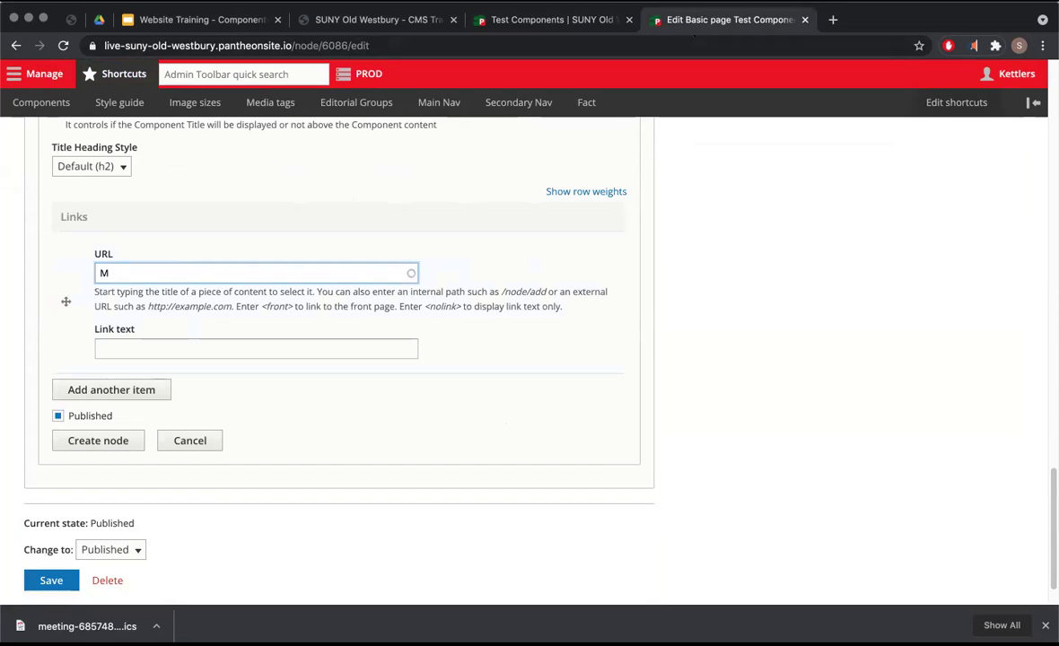
{"action": "left_click", "coordinate": [208, 347]}
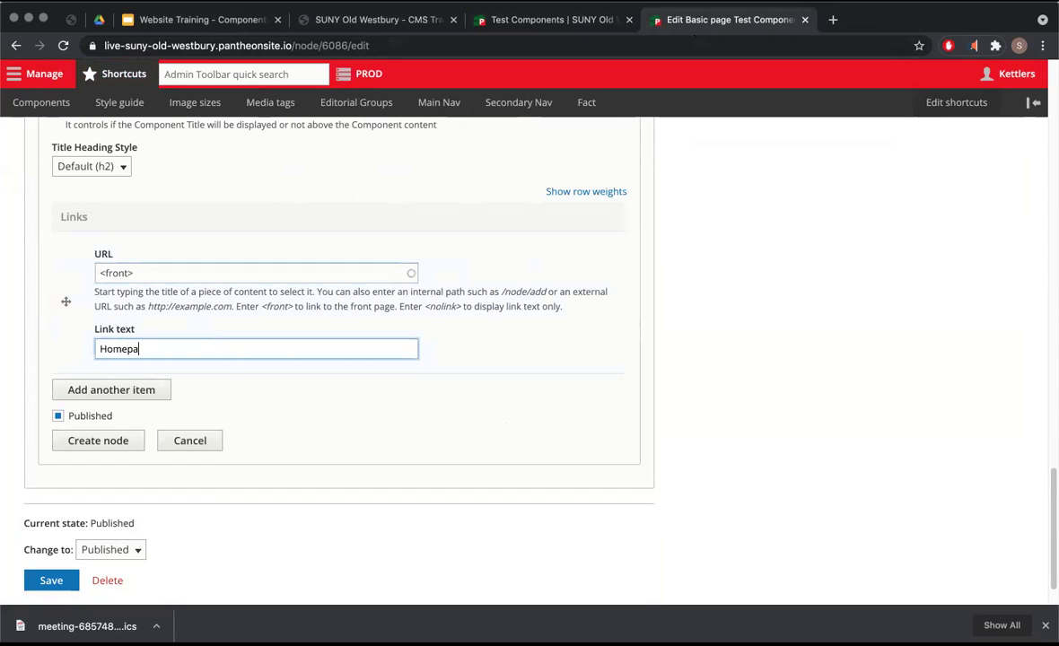
{"action": "left_click", "coordinate": [159, 394]}
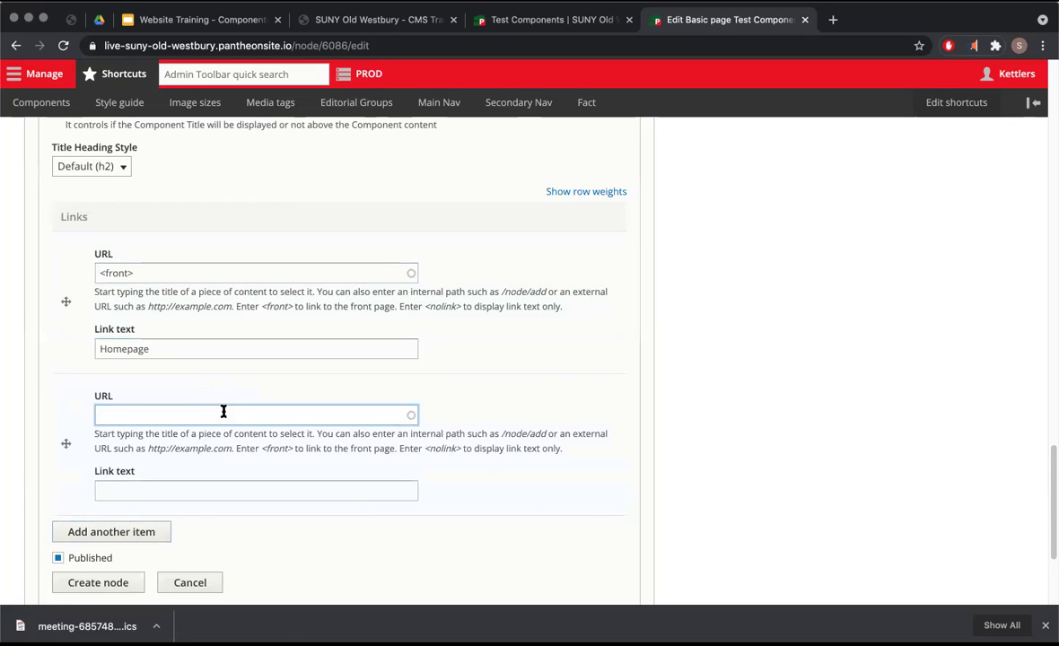
{"action": "type", "text": "Google"}
{"action": "left_click", "coordinate": [204, 494]}
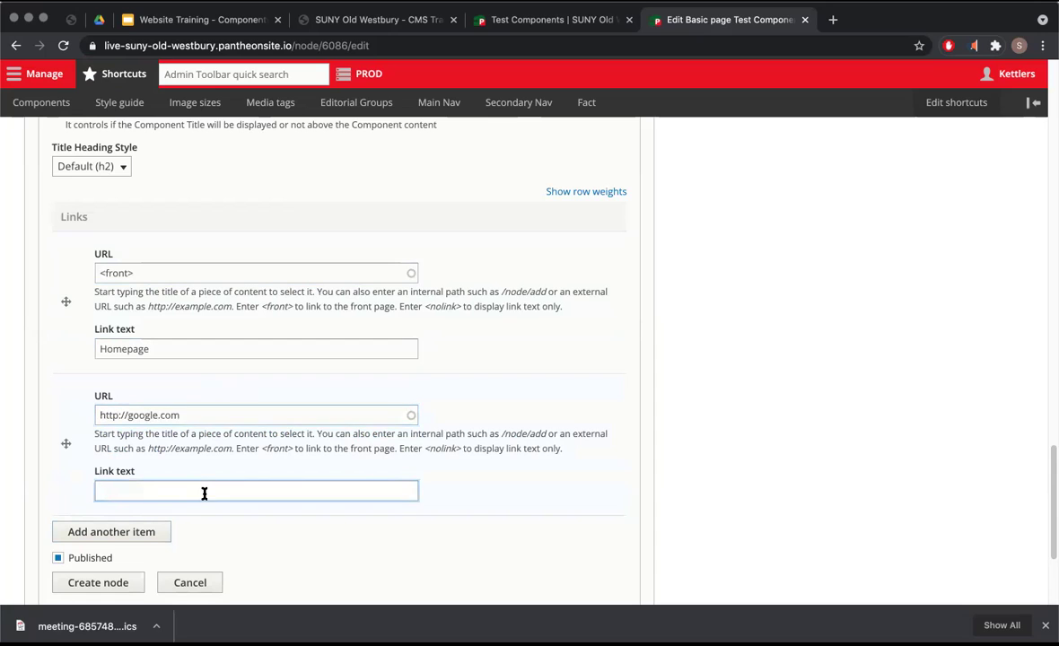
{"action": "type", "text": "Google"}
Add a third link item and enter "Website Training document" as its URL.
{"action": "left_click", "coordinate": [149, 533]}
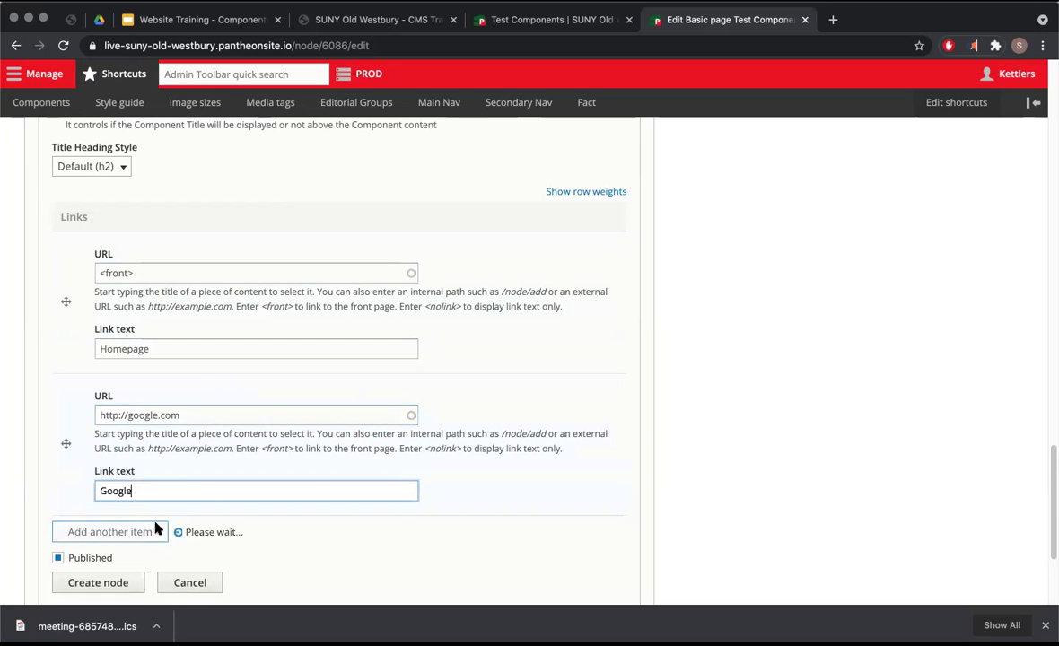
{"action": "scroll", "coordinate": [276, 408], "scroll_direction": "down", "scroll_amount": 4}
{"action": "scroll", "coordinate": [277, 411], "scroll_direction": "up", "scroll_amount": 4}
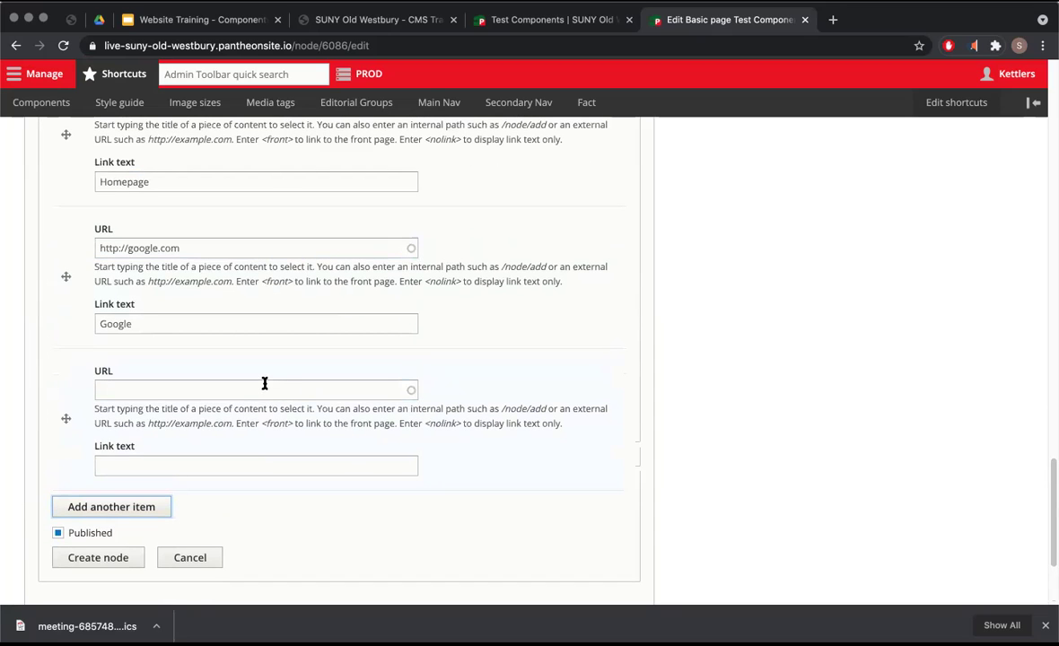
{"action": "scroll", "coordinate": [139, 299], "scroll_direction": "up", "scroll_amount": 1}
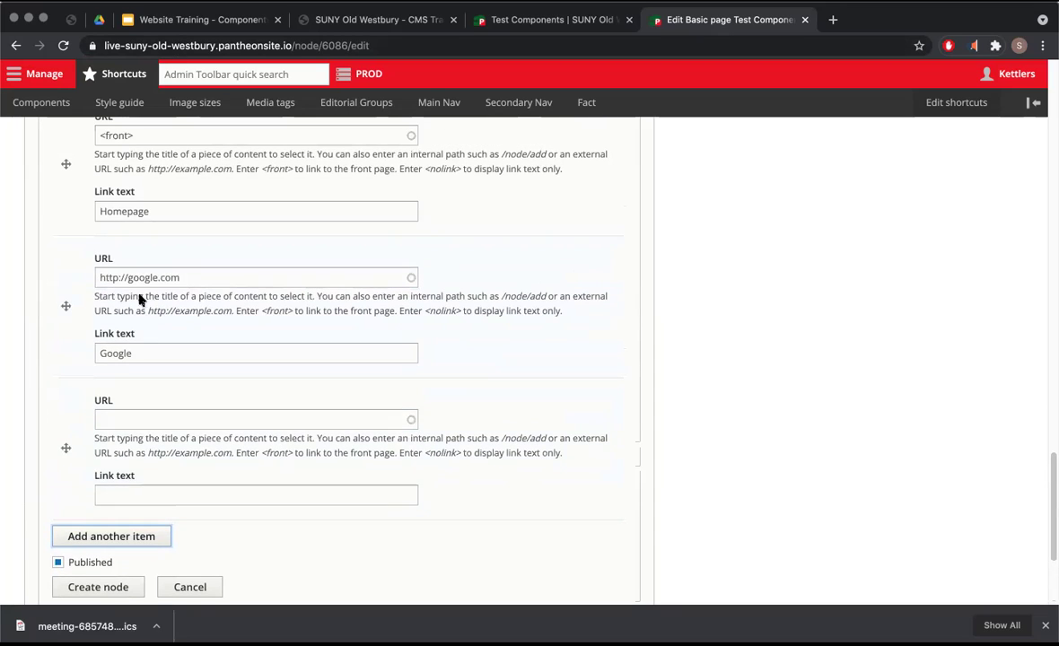
{"action": "left_click", "coordinate": [156, 422]}
{"action": "type", "text": "Website Training document"}
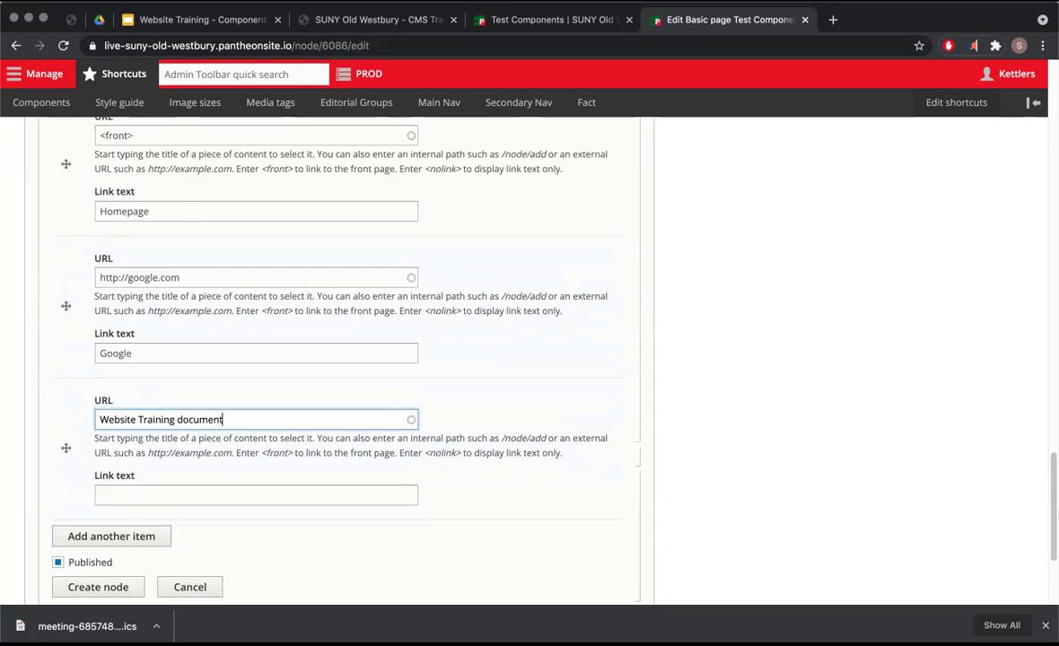
Copy the Website Training presentation's address into the third item's link text and try to create the node.
{"action": "left_click", "coordinate": [202, 19]}
{"action": "left_click", "coordinate": [303, 46]}
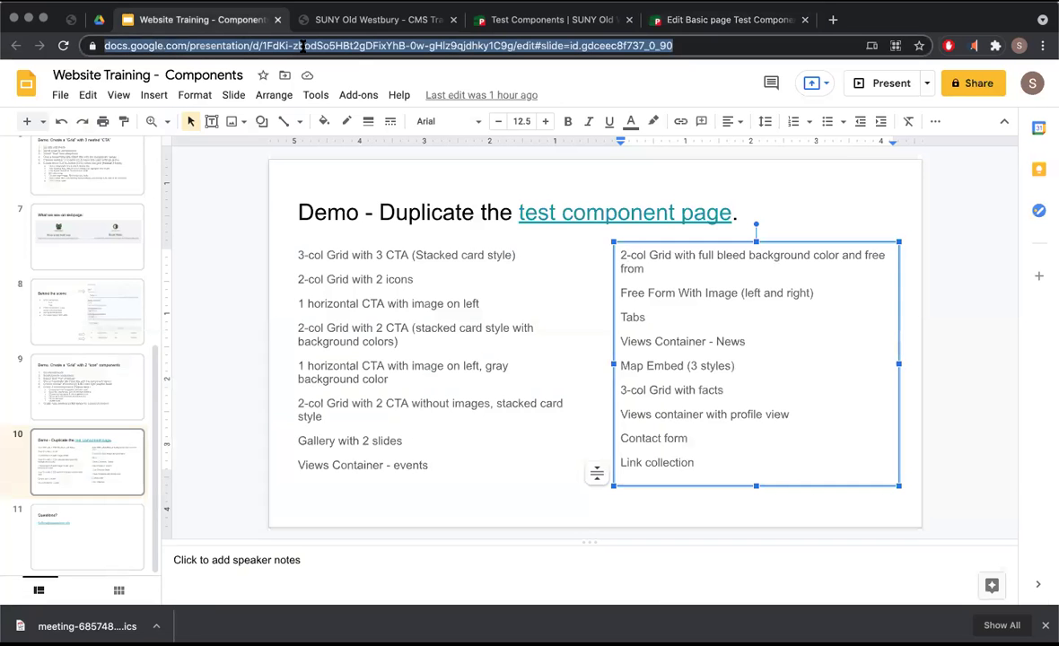
{"action": "left_click", "coordinate": [583, 19]}
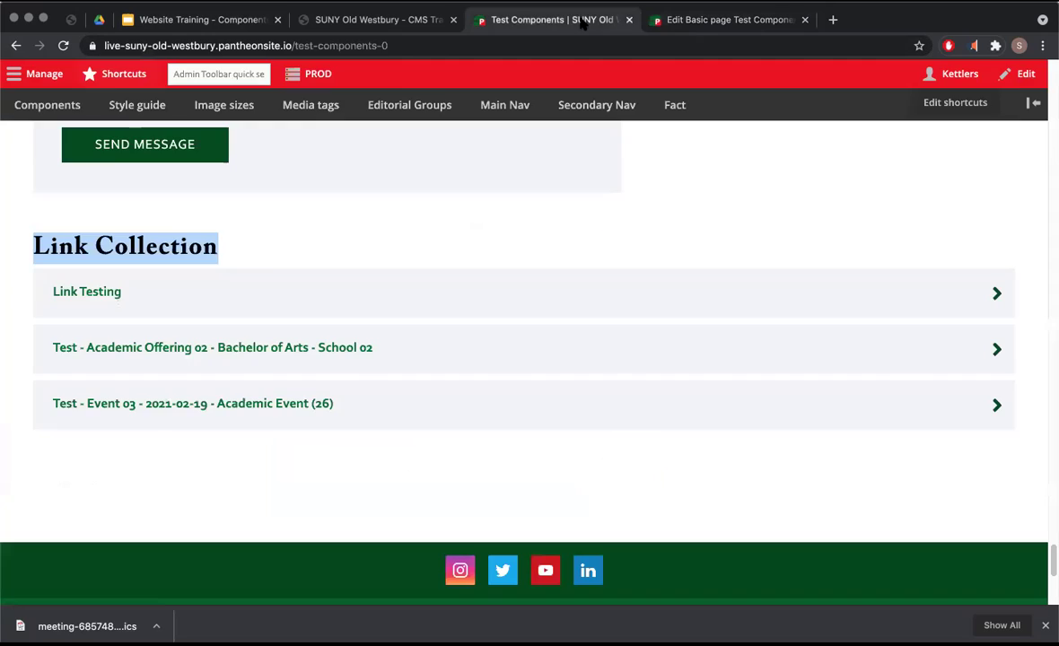
{"action": "left_click", "coordinate": [681, 22]}
{"action": "left_click", "coordinate": [147, 495]}
{"action": "key", "text": "ctrl+v"}
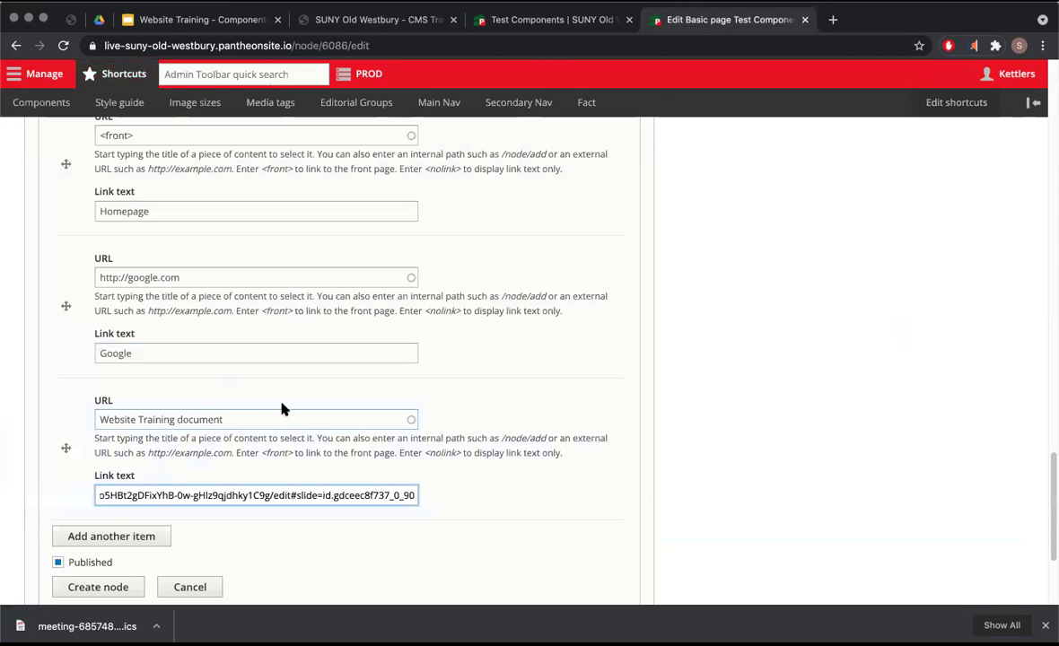
{"action": "scroll", "coordinate": [281, 409], "scroll_direction": "down", "scroll_amount": 3}
{"action": "left_click", "coordinate": [84, 486]}
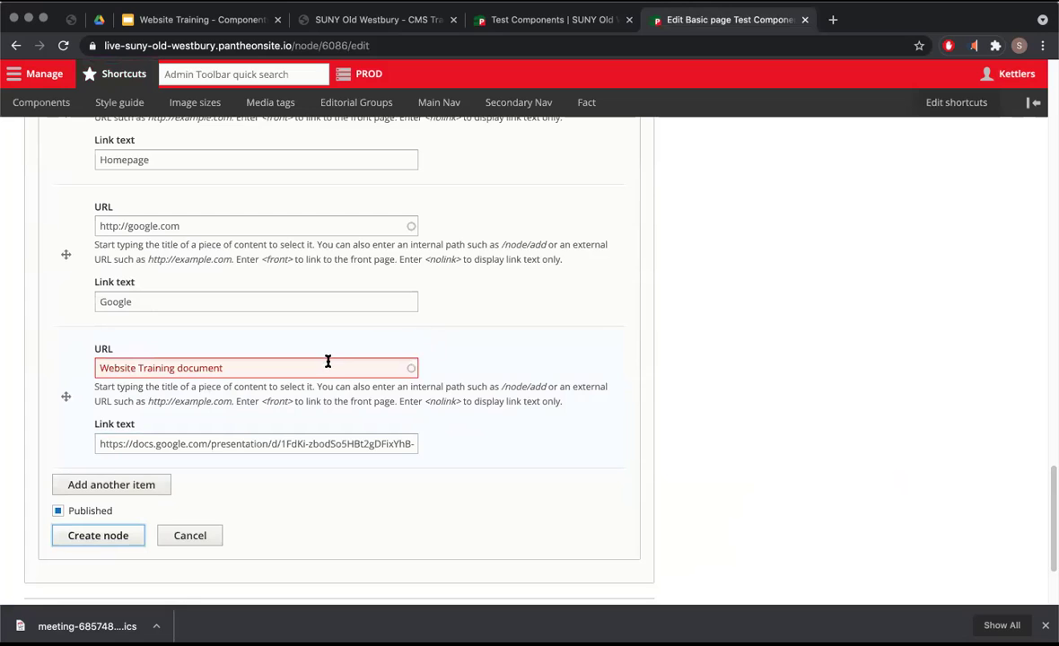
Set the third item's URL to the content "Website Training of 5/14/2021" and its link text to "Website training".
{"action": "left_click", "coordinate": [277, 373]}
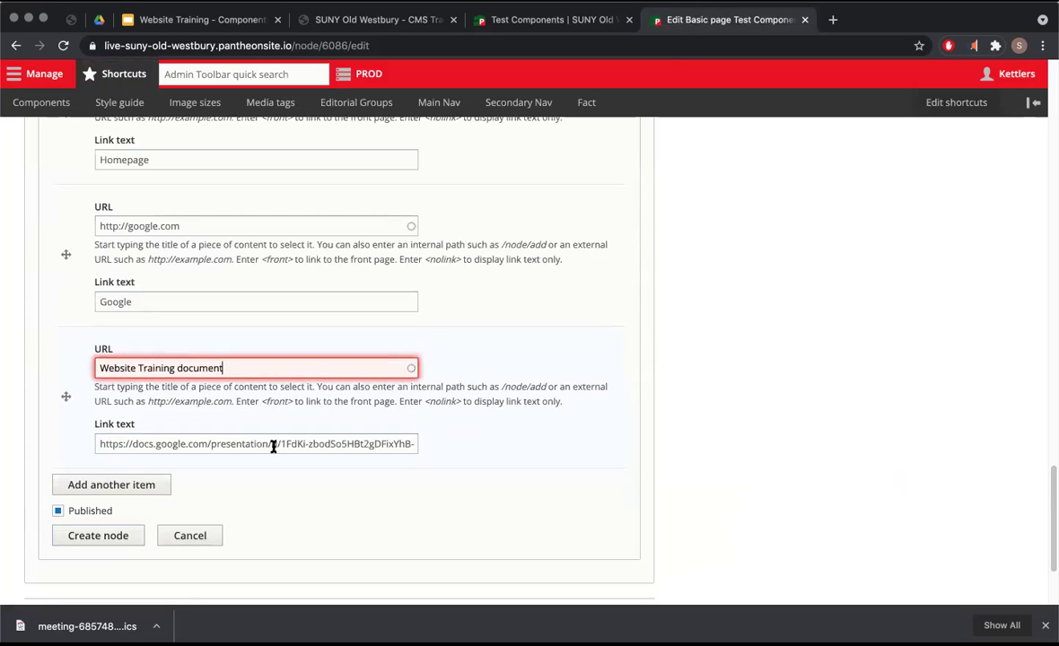
{"action": "left_click_drag", "start_coordinate": [223, 370], "coordinate": [167, 366]}
{"action": "key", "text": "BackSpace"}
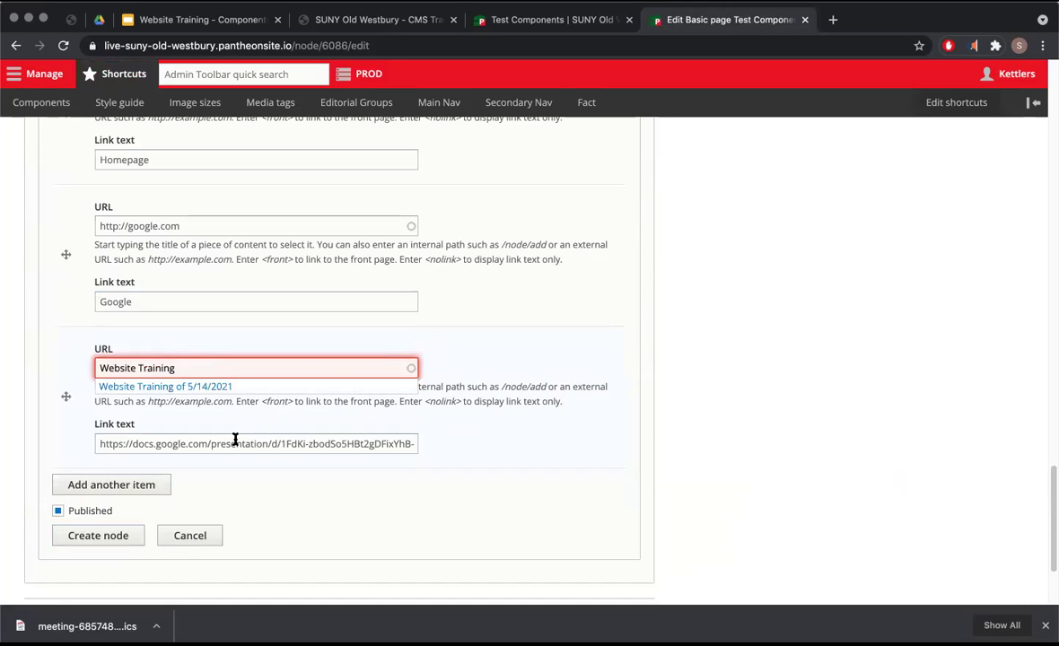
{"action": "left_click", "coordinate": [198, 387]}
{"action": "left_click", "coordinate": [188, 443]}
{"action": "left_click_drag", "start_coordinate": [99, 444], "coordinate": [451, 461]}
{"action": "key", "text": "BackSpace"}
{"action": "type", "text": "Website training"}
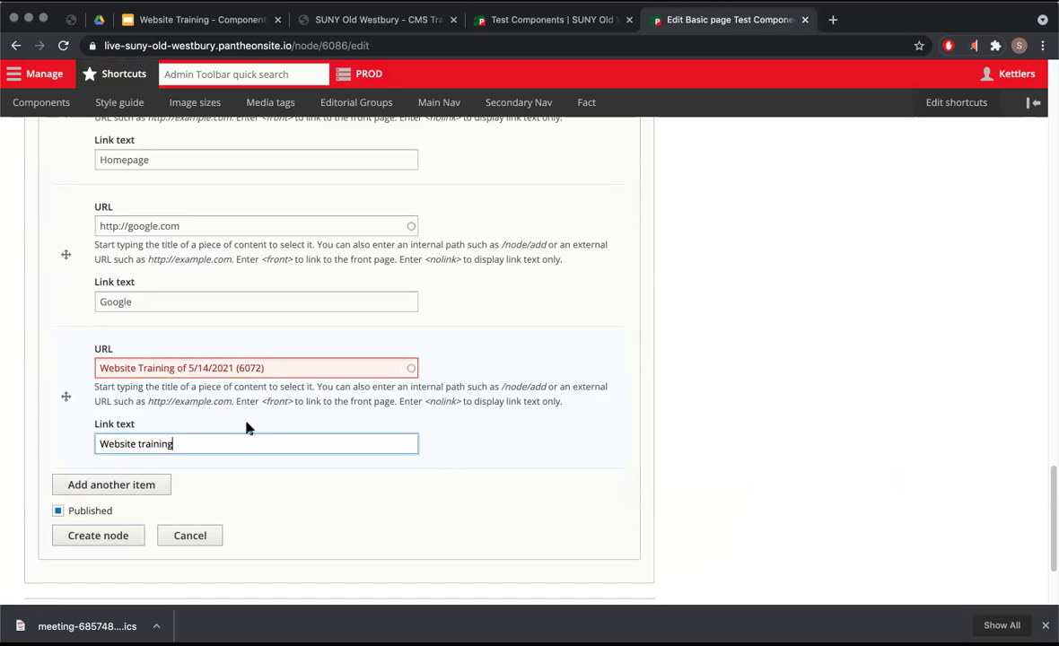
Create the Link Collection node and save the test page.
{"action": "left_click", "coordinate": [109, 537]}
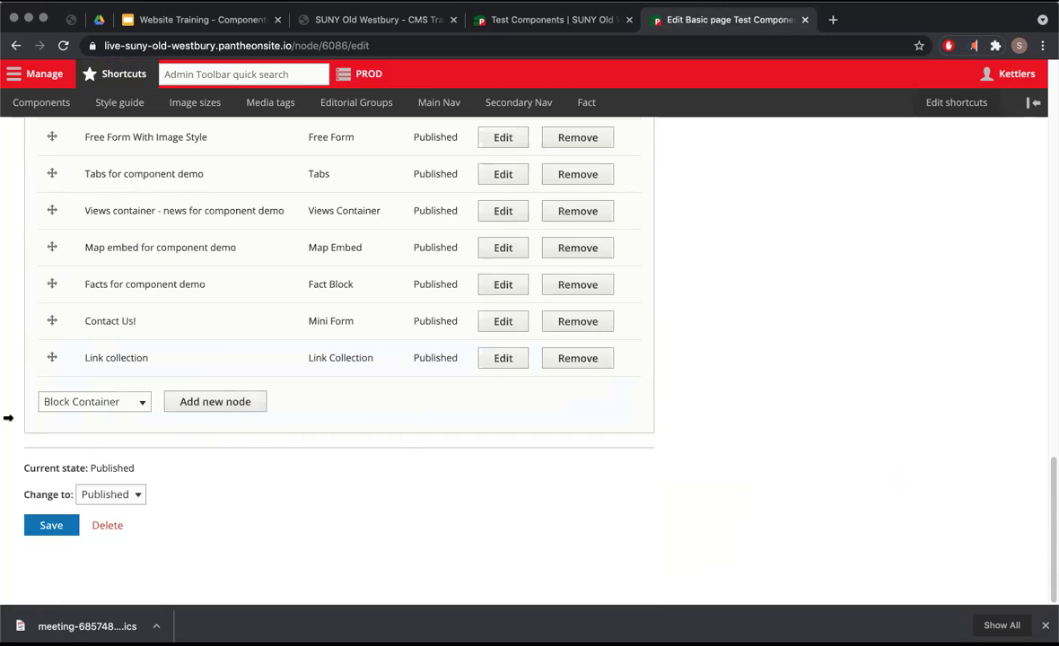
{"action": "left_click", "coordinate": [51, 525]}
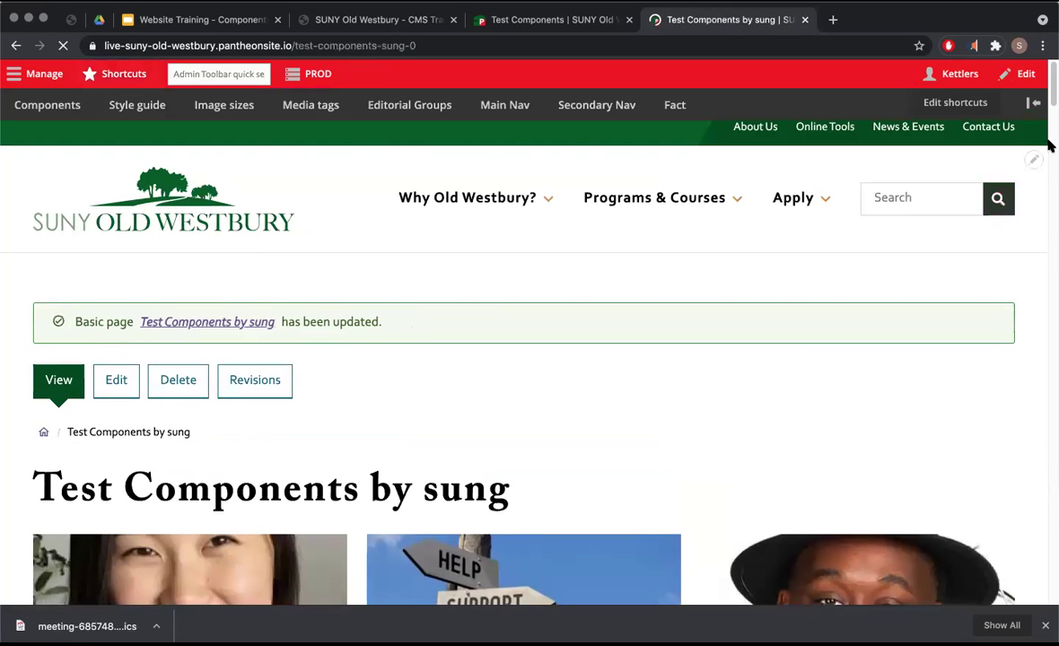
Check the Link collection on the saved page and test its Homepage and Google links, returning to the page after each.
{"action": "left_click_drag", "start_coordinate": [1048, 134], "coordinate": [1050, 554]}
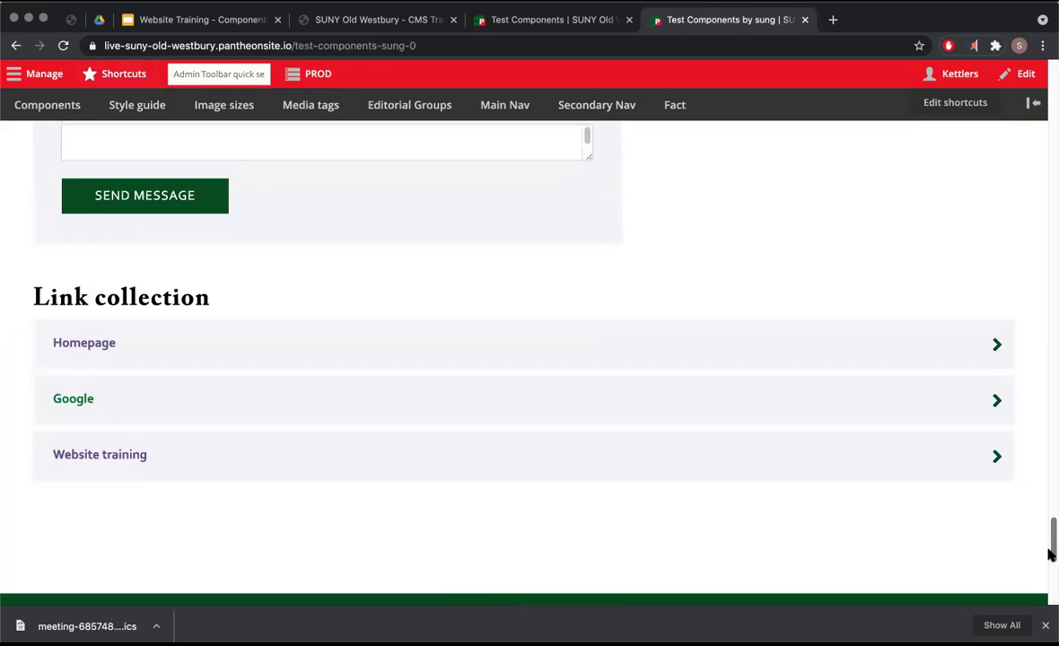
{"action": "scroll", "coordinate": [1050, 554], "scroll_direction": "down", "scroll_amount": 1}
{"action": "left_click_drag", "start_coordinate": [33, 272], "coordinate": [213, 272]}
{"action": "left_click", "coordinate": [263, 323]}
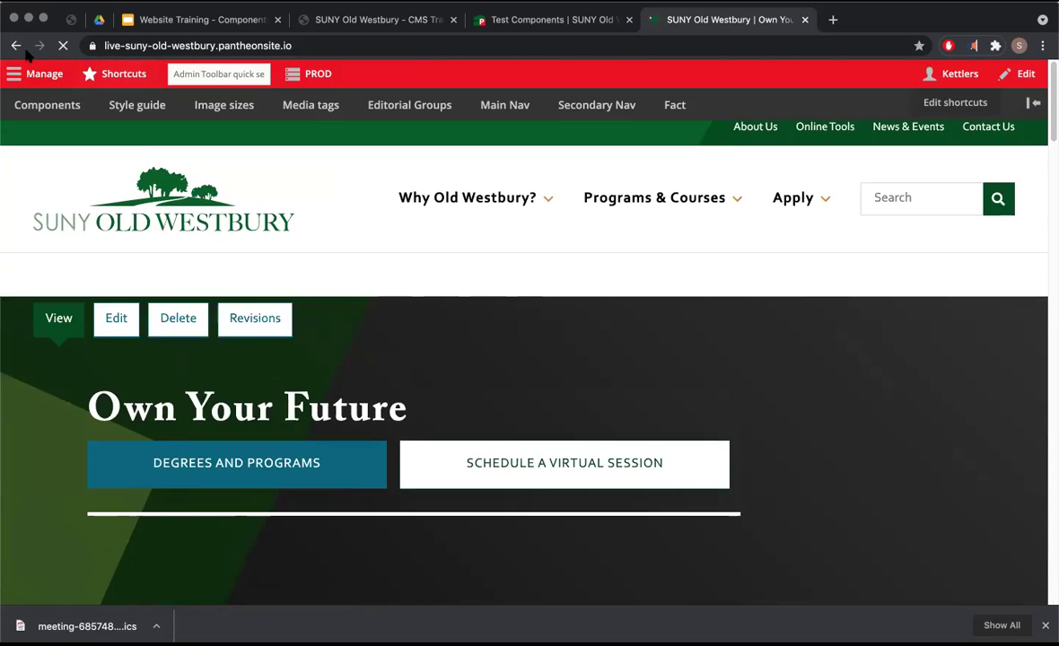
{"action": "left_click", "coordinate": [18, 46]}
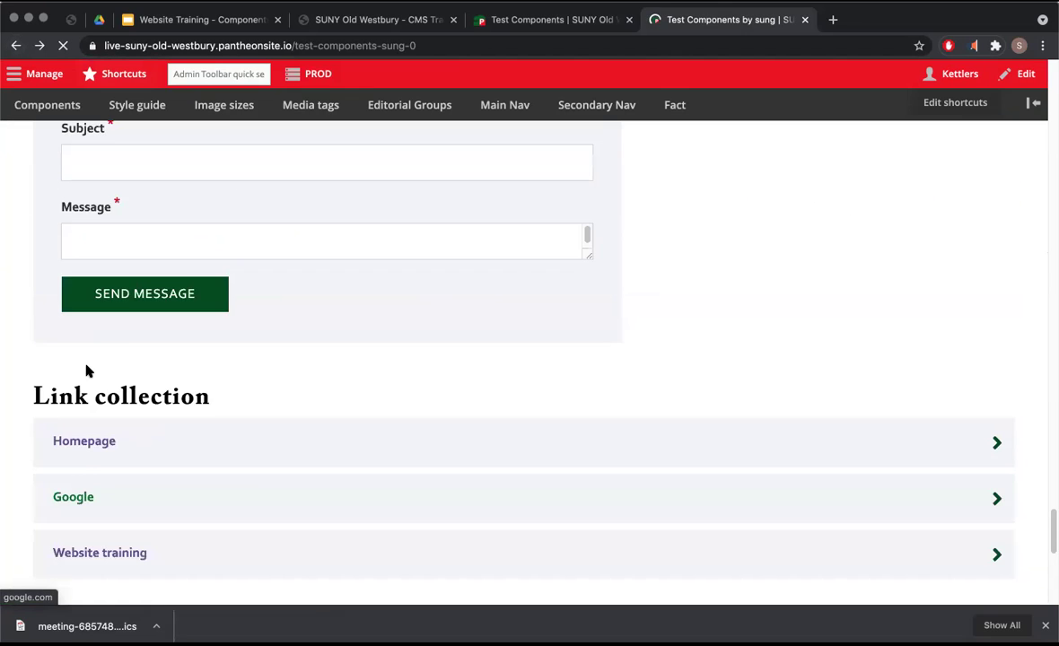
{"action": "left_click", "coordinate": [78, 433]}
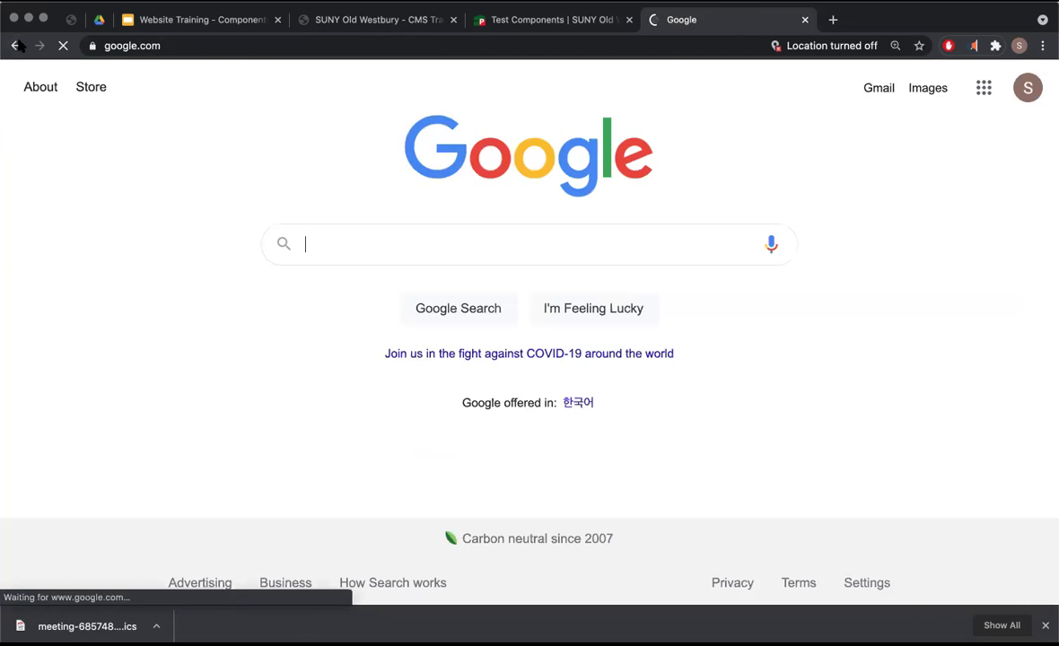
{"action": "left_click", "coordinate": [17, 46]}
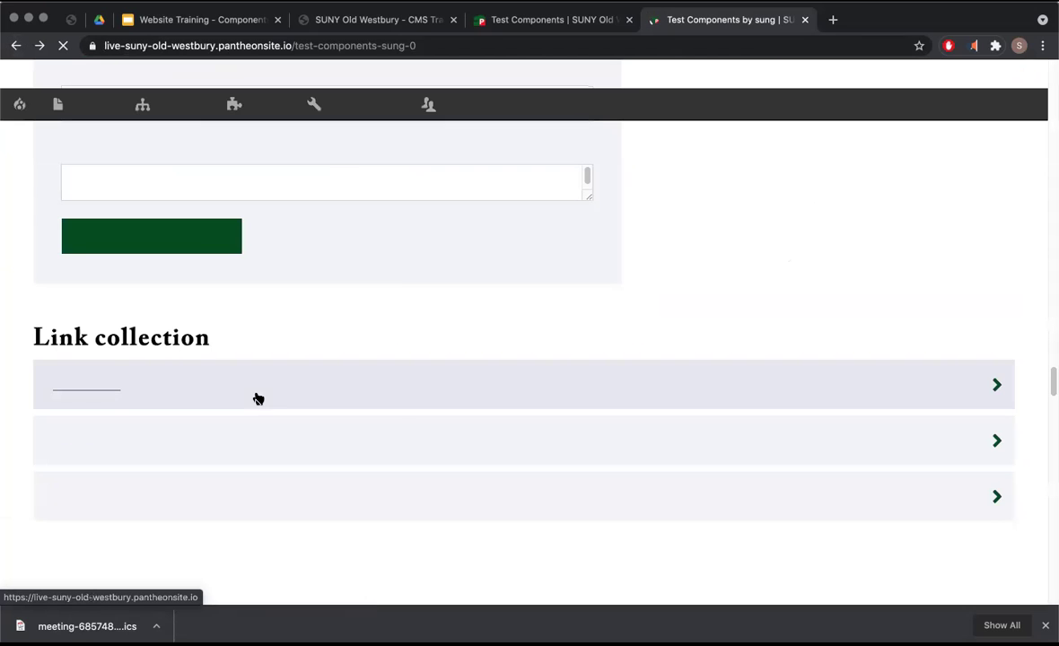
Switch to the original Test Components page and review its components from the banner down to the map embeds.
{"action": "scroll", "coordinate": [700, 267], "scroll_direction": "up", "scroll_amount": 10}
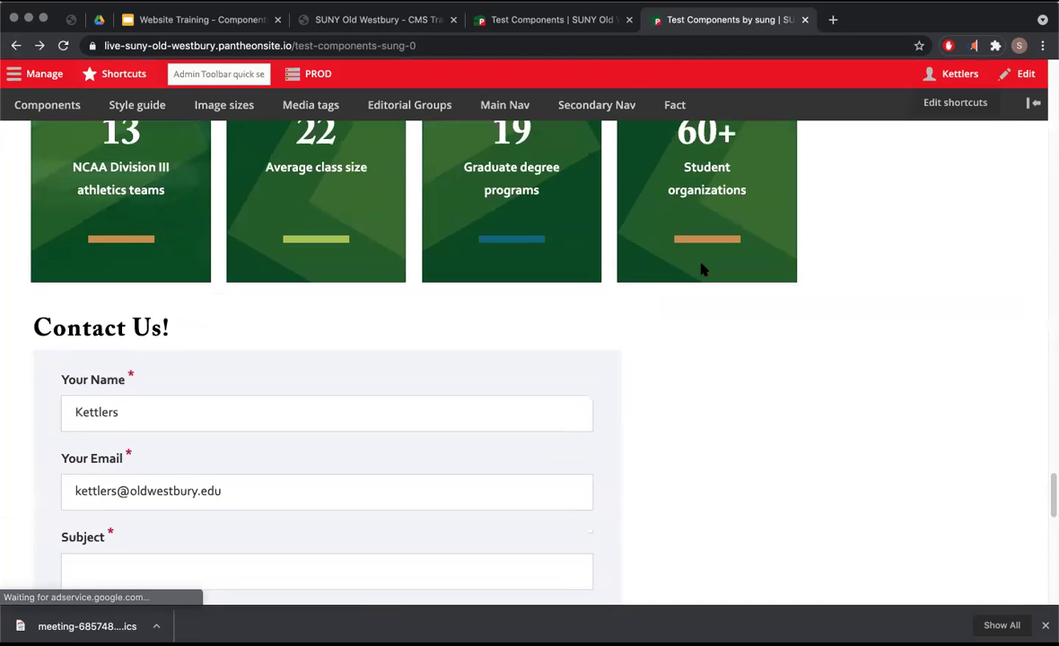
{"action": "scroll", "coordinate": [702, 269], "scroll_direction": "up", "scroll_amount": 5}
{"action": "key", "text": "ctrl+shift+Tab"}
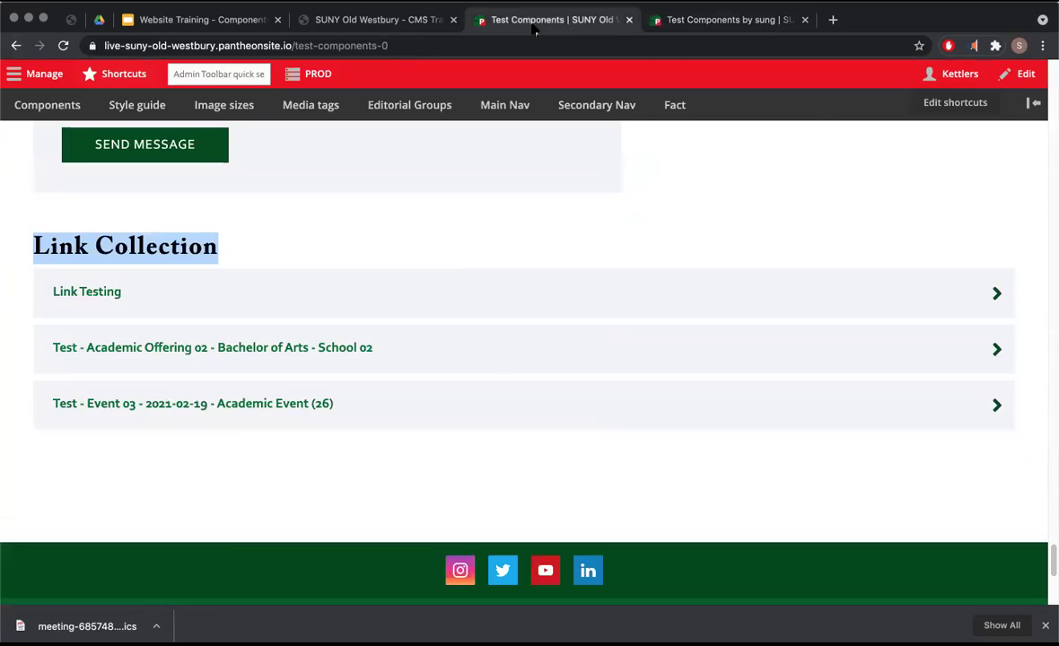
{"action": "scroll", "coordinate": [457, 275], "scroll_direction": "up", "scroll_amount": 20}
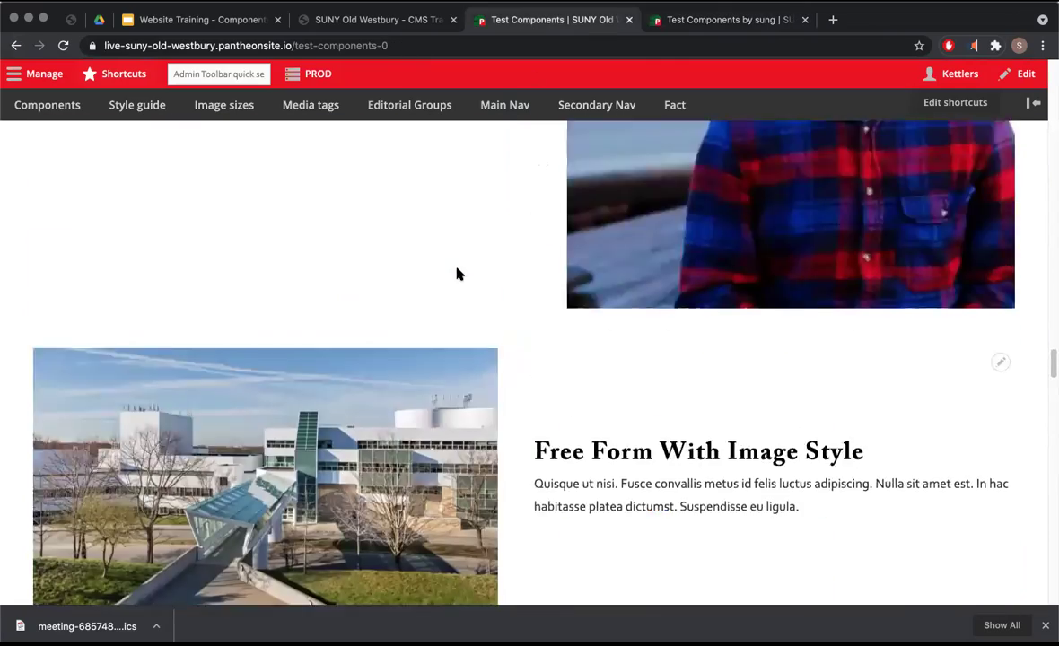
{"action": "scroll", "coordinate": [456, 274], "scroll_direction": "up", "scroll_amount": 15}
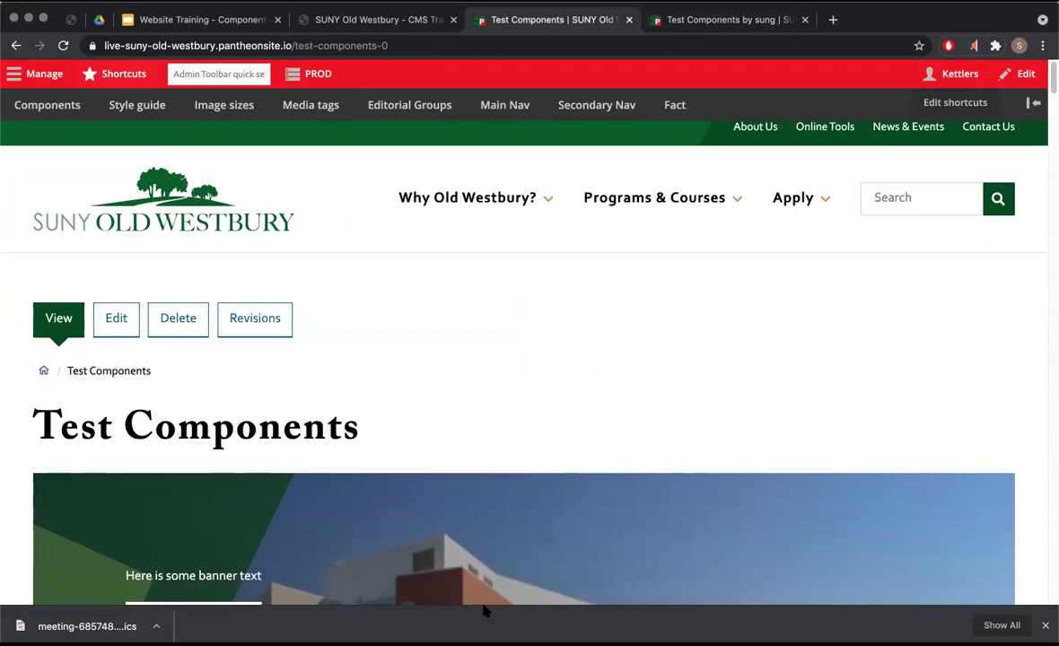
{"action": "scroll", "coordinate": [519, 398], "scroll_direction": "down", "scroll_amount": 20}
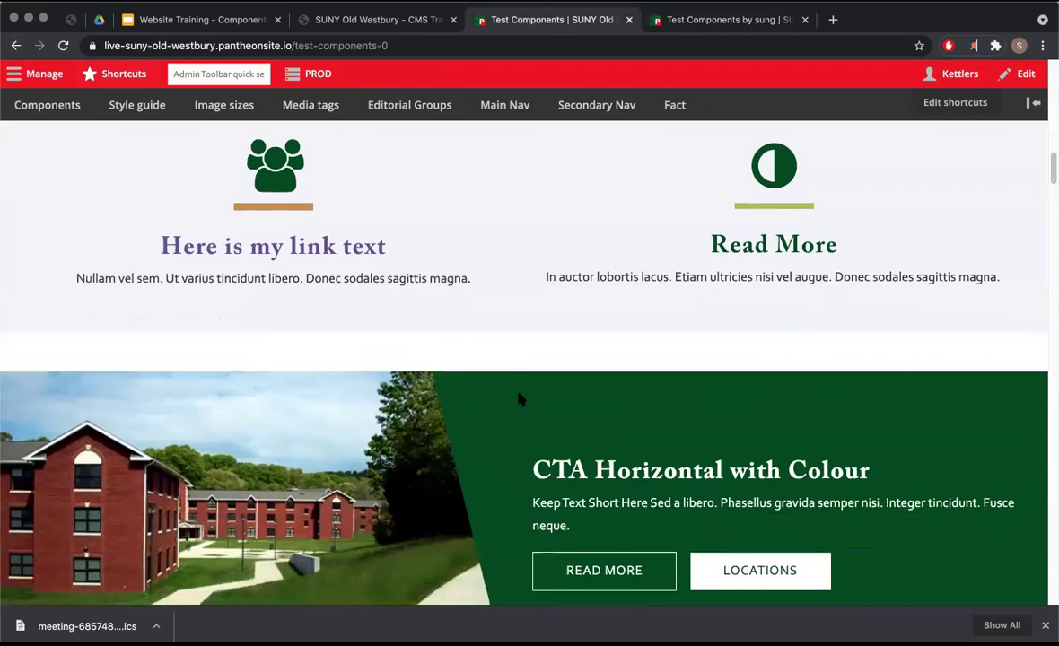
{"action": "scroll", "coordinate": [522, 345], "scroll_direction": "down", "scroll_amount": 5}
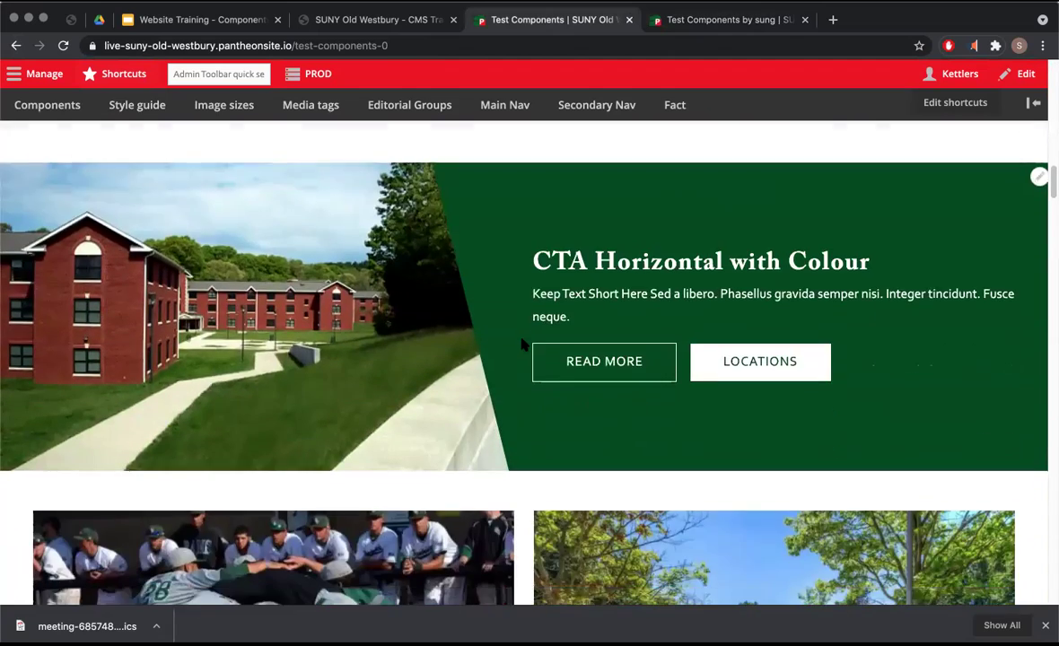
{"action": "scroll", "coordinate": [522, 344], "scroll_direction": "down", "scroll_amount": 5}
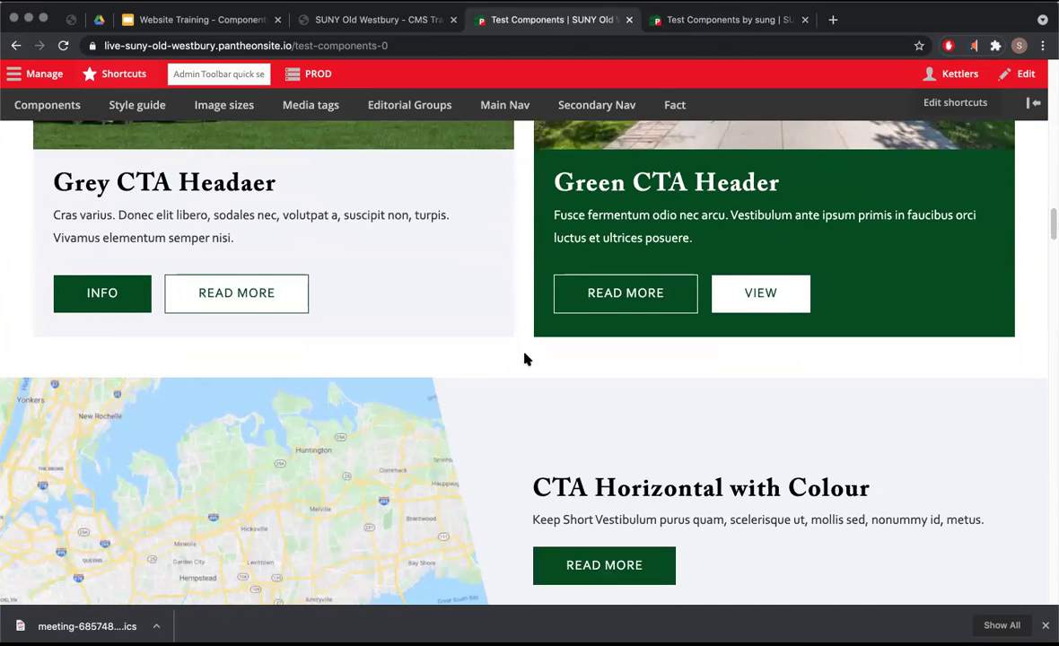
{"action": "scroll", "coordinate": [526, 359], "scroll_direction": "down", "scroll_amount": 5}
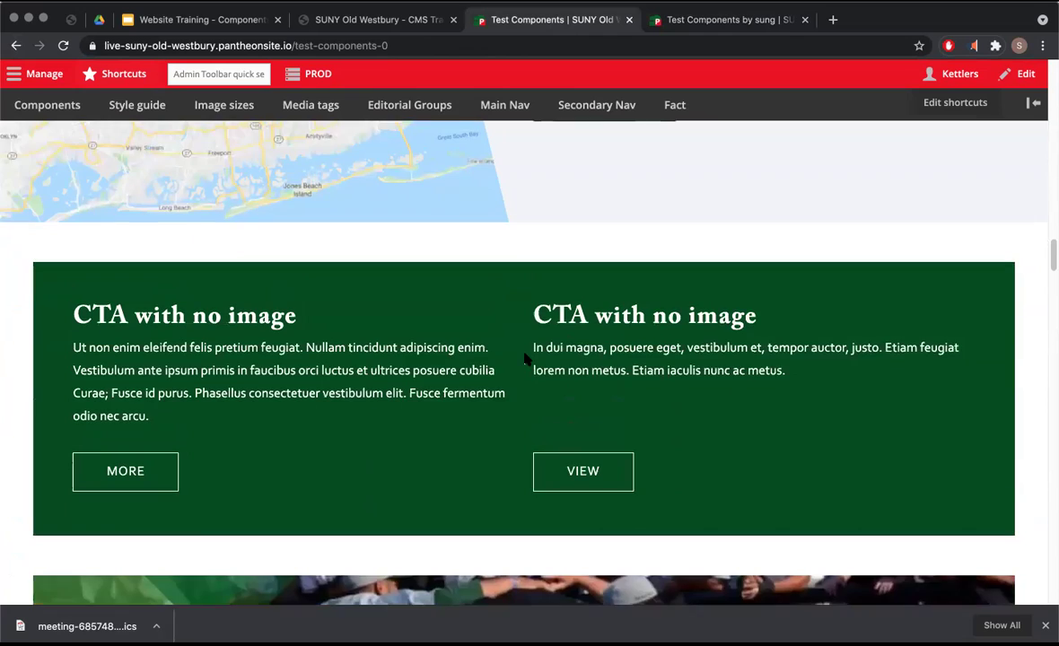
{"action": "scroll", "coordinate": [526, 359], "scroll_direction": "up", "scroll_amount": 7}
{"action": "scroll", "coordinate": [526, 359], "scroll_direction": "down", "scroll_amount": 4}
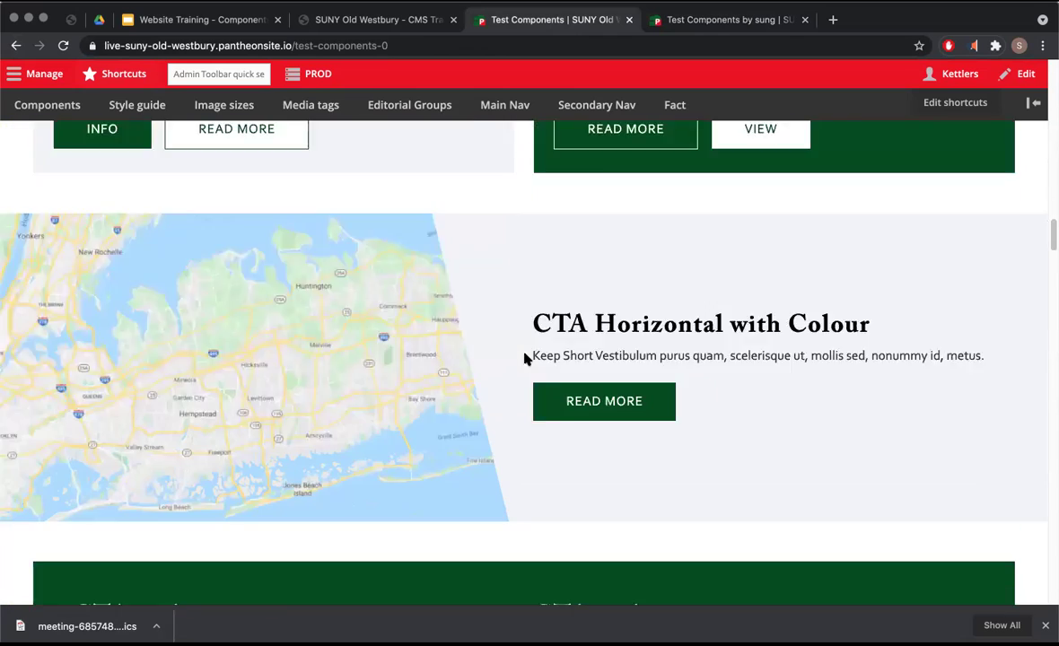
{"action": "scroll", "coordinate": [526, 359], "scroll_direction": "down", "scroll_amount": 3}
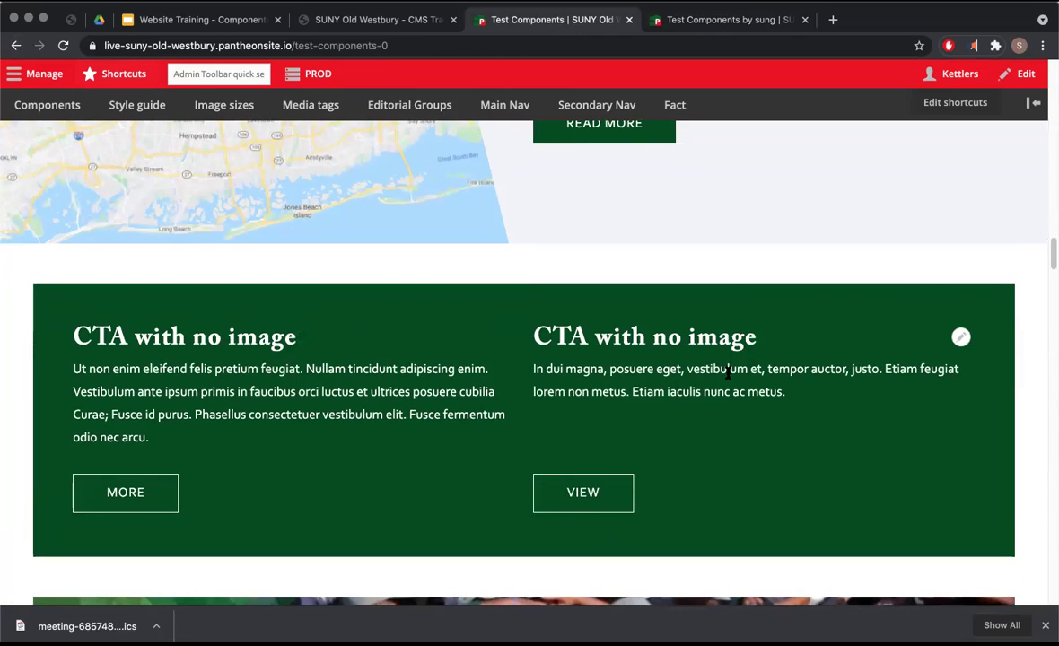
{"action": "scroll", "coordinate": [342, 524], "scroll_direction": "down", "scroll_amount": 5}
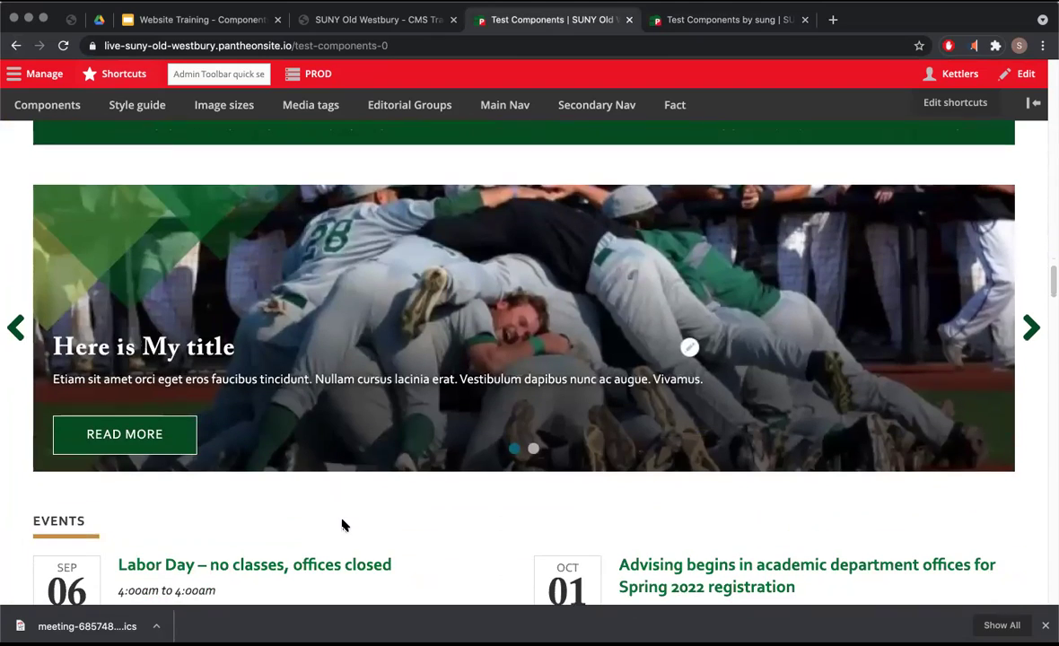
{"action": "scroll", "coordinate": [373, 485], "scroll_direction": "up", "scroll_amount": 4}
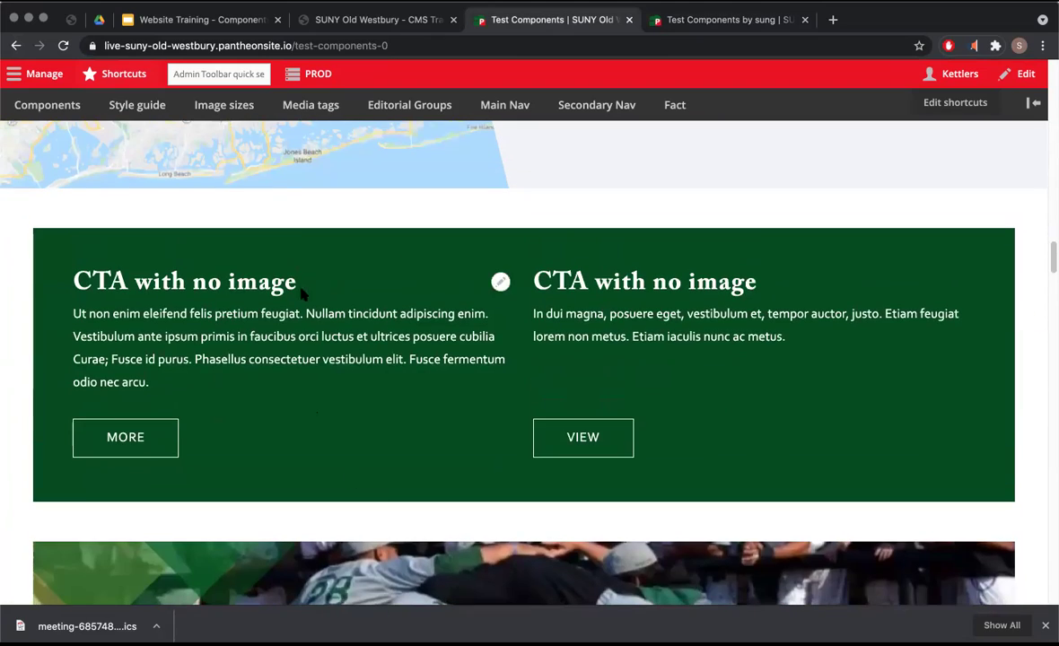
{"action": "scroll", "coordinate": [500, 390], "scroll_direction": "down", "scroll_amount": 5}
{"action": "scroll", "coordinate": [498, 384], "scroll_direction": "up", "scroll_amount": 1}
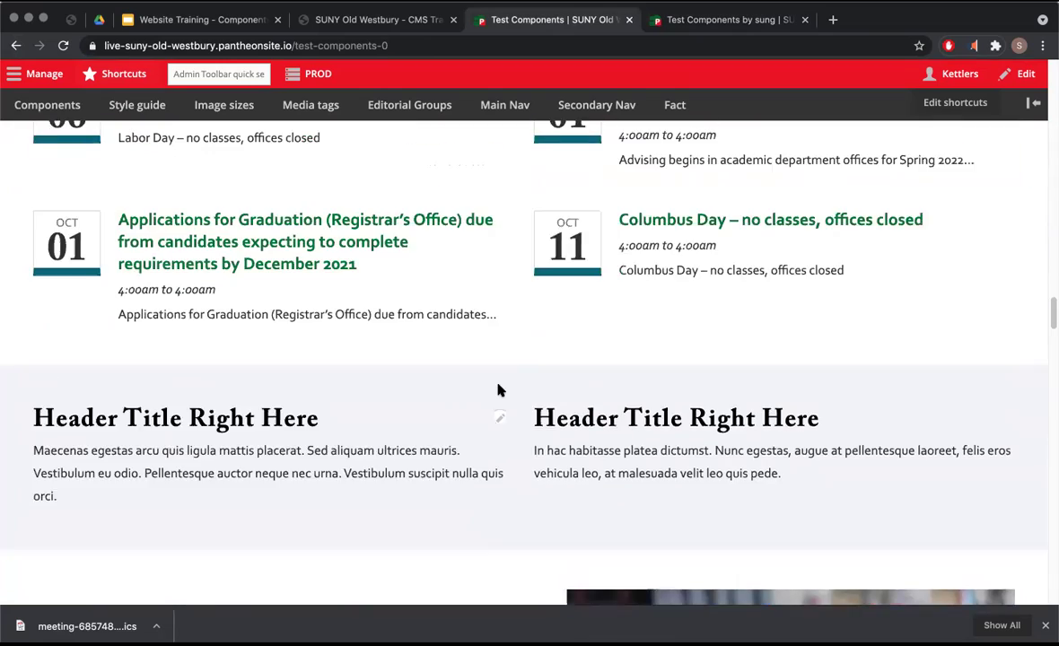
{"action": "scroll", "coordinate": [498, 384], "scroll_direction": "down", "scroll_amount": 5}
{"action": "scroll", "coordinate": [498, 390], "scroll_direction": "down", "scroll_amount": 12}
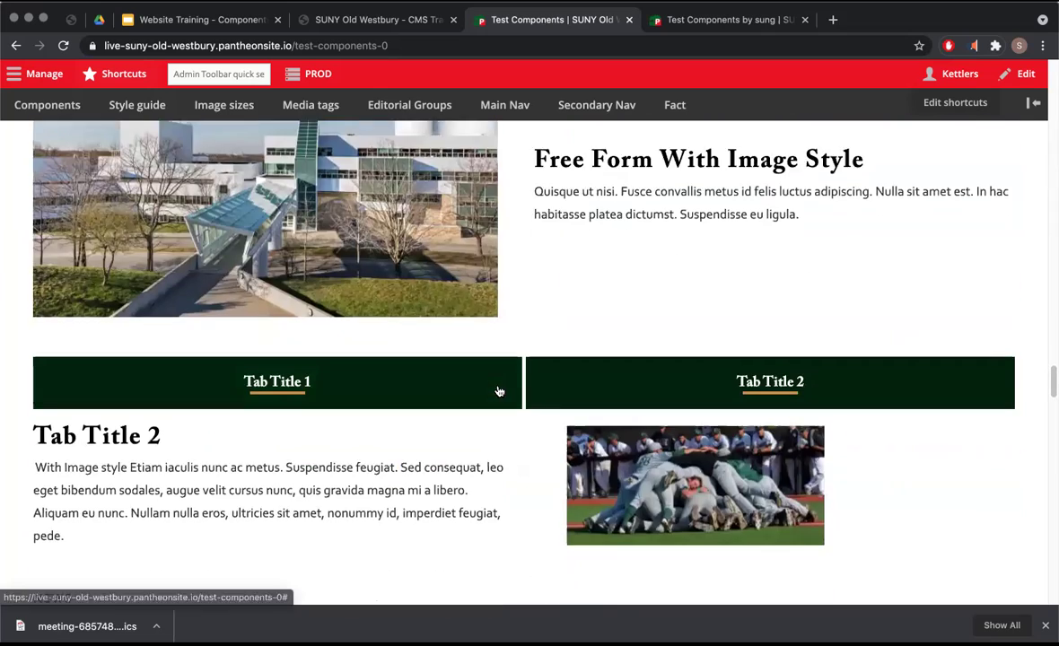
{"action": "scroll", "coordinate": [482, 436], "scroll_direction": "up", "scroll_amount": 6}
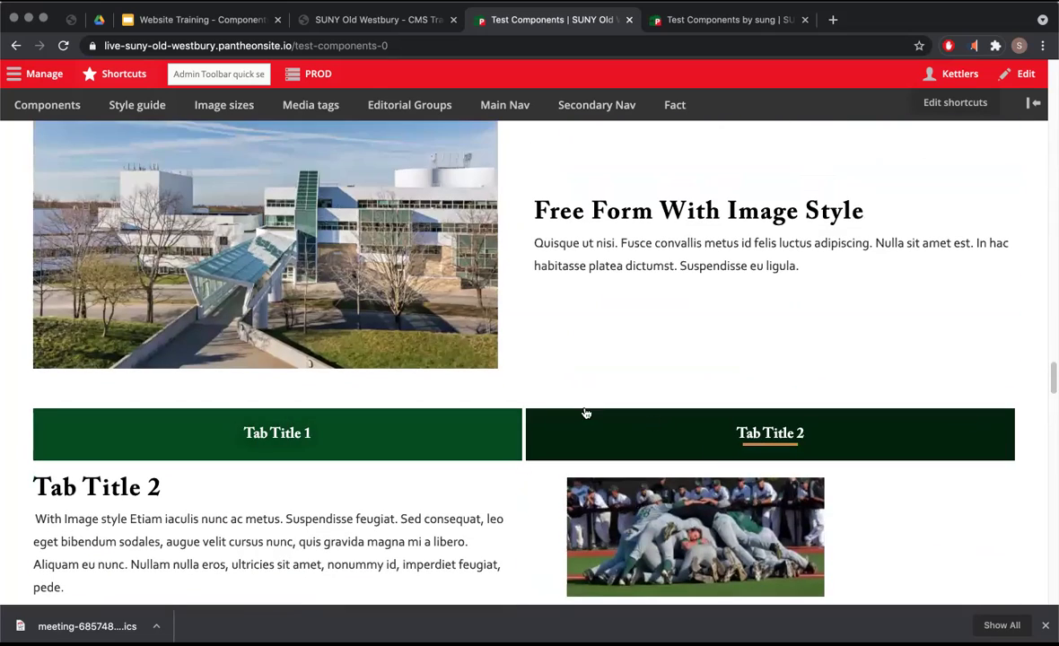
{"action": "scroll", "coordinate": [567, 456], "scroll_direction": "down", "scroll_amount": 10}
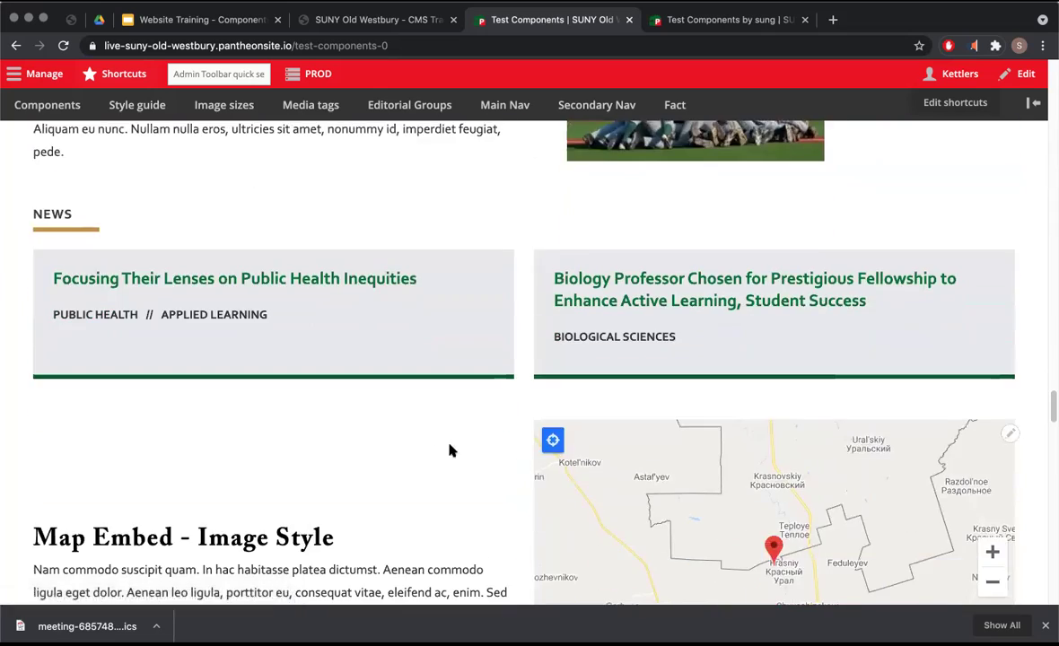
{"action": "scroll", "coordinate": [428, 439], "scroll_direction": "down", "scroll_amount": 12}
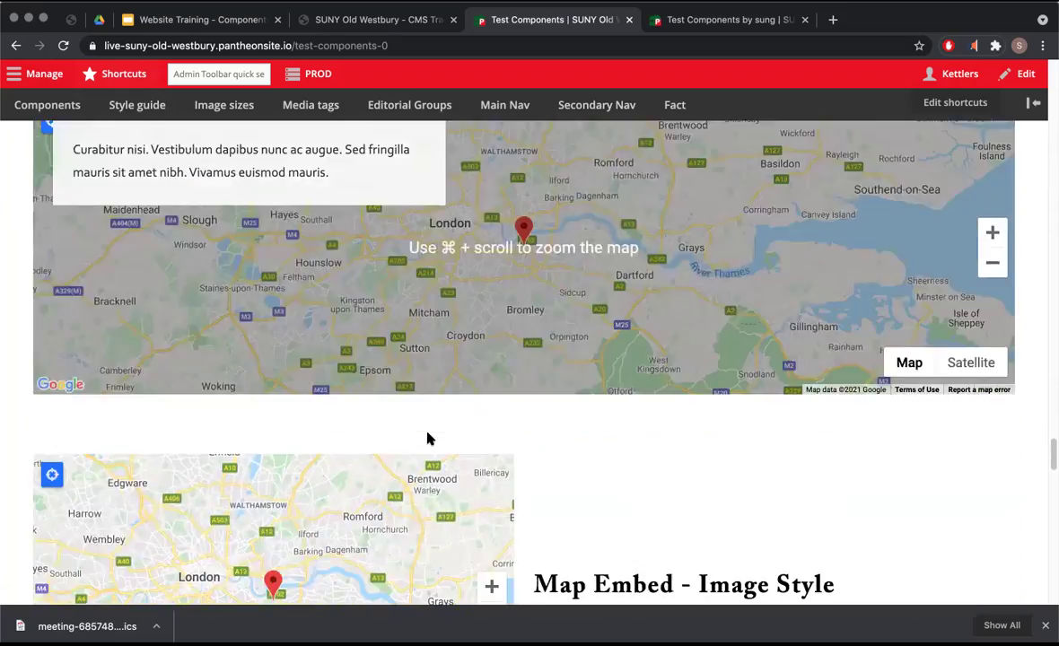
Re-examine the original page's top components through the CTA w/ Image row, and return to the duplicated test page.
{"action": "scroll", "coordinate": [427, 439], "scroll_direction": "up", "scroll_amount": 20}
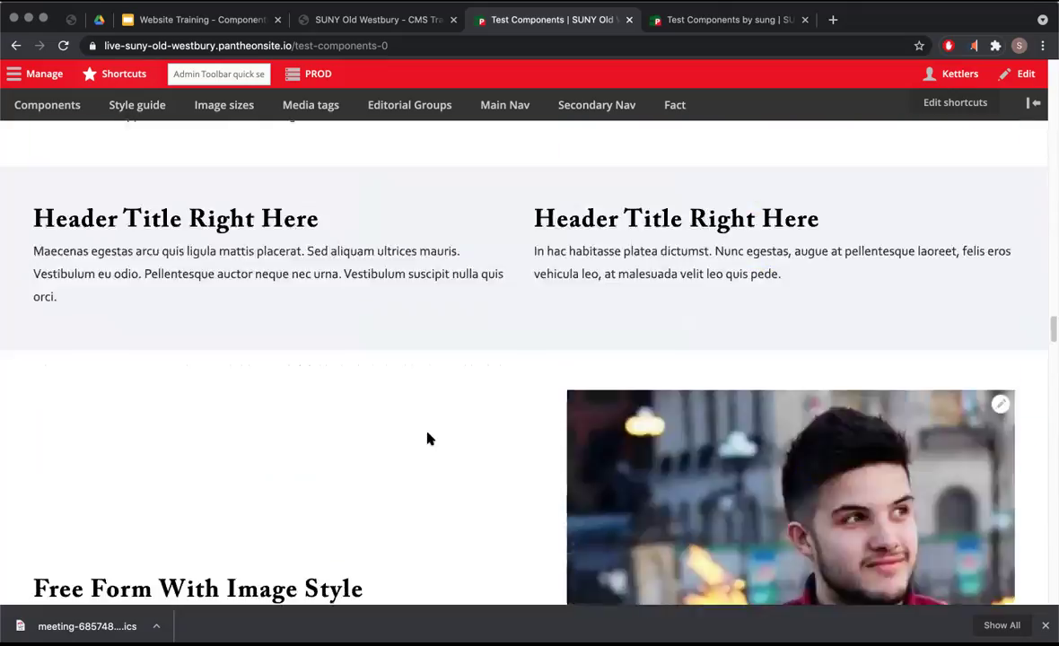
{"action": "scroll", "coordinate": [427, 437], "scroll_direction": "up", "scroll_amount": 5}
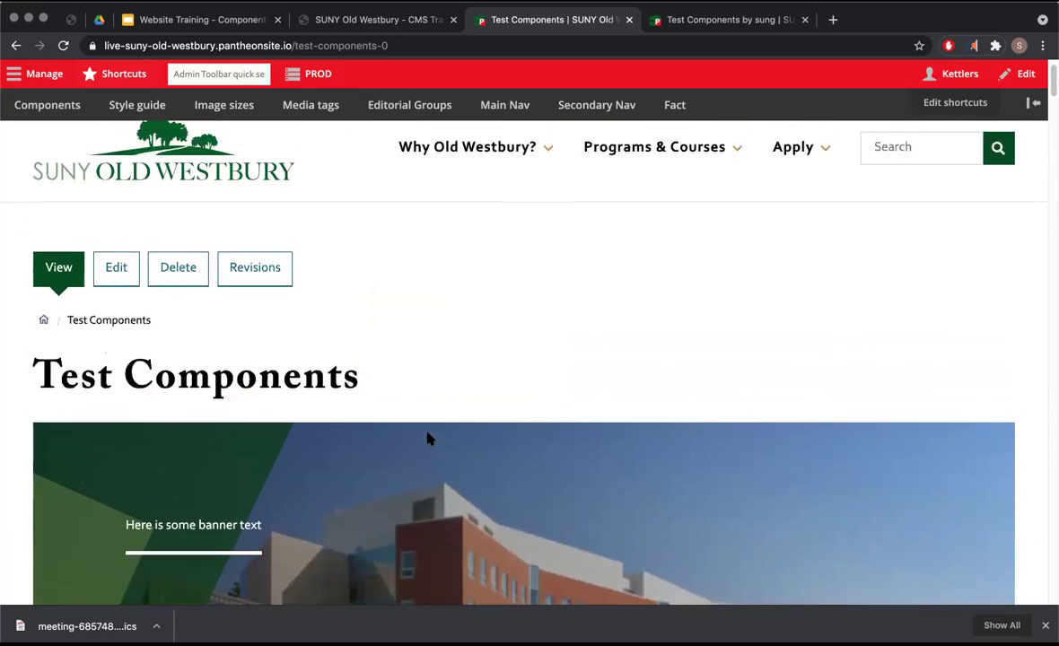
{"action": "scroll", "coordinate": [427, 435], "scroll_direction": "down", "scroll_amount": 10}
{"action": "scroll", "coordinate": [427, 433], "scroll_direction": "down", "scroll_amount": 1}
{"action": "scroll", "coordinate": [719, 383], "scroll_direction": "up", "scroll_amount": 1}
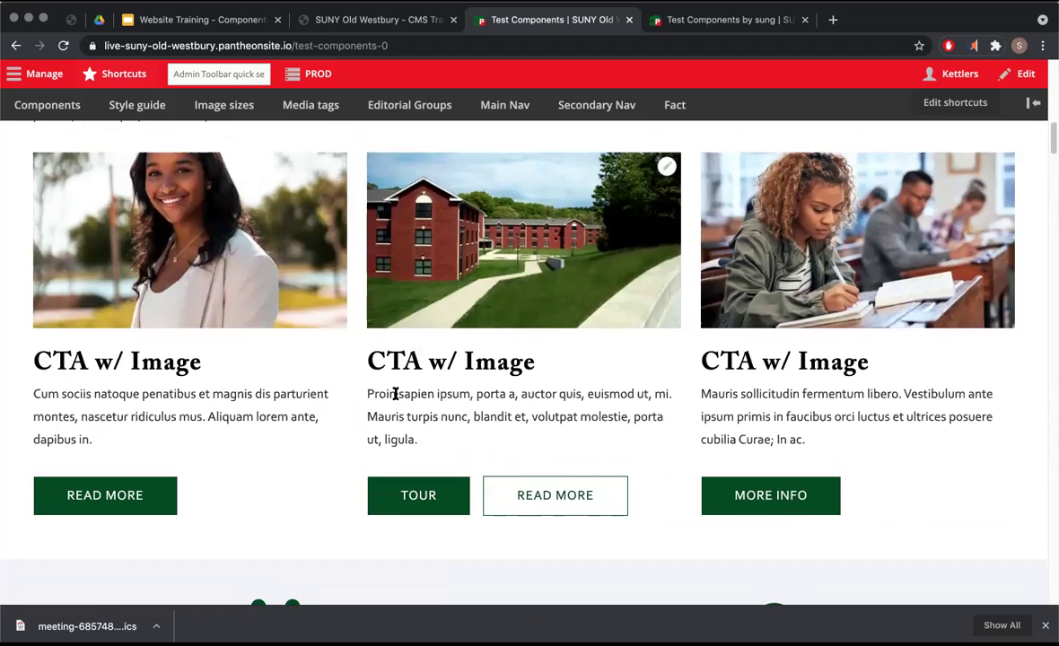
{"action": "left_click", "coordinate": [682, 19]}
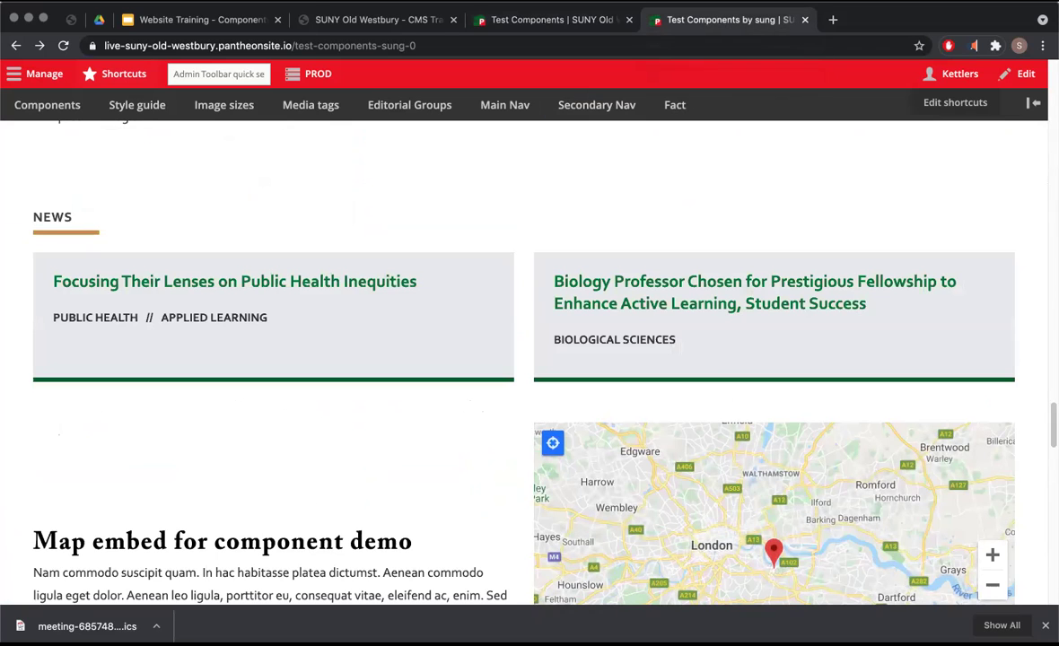